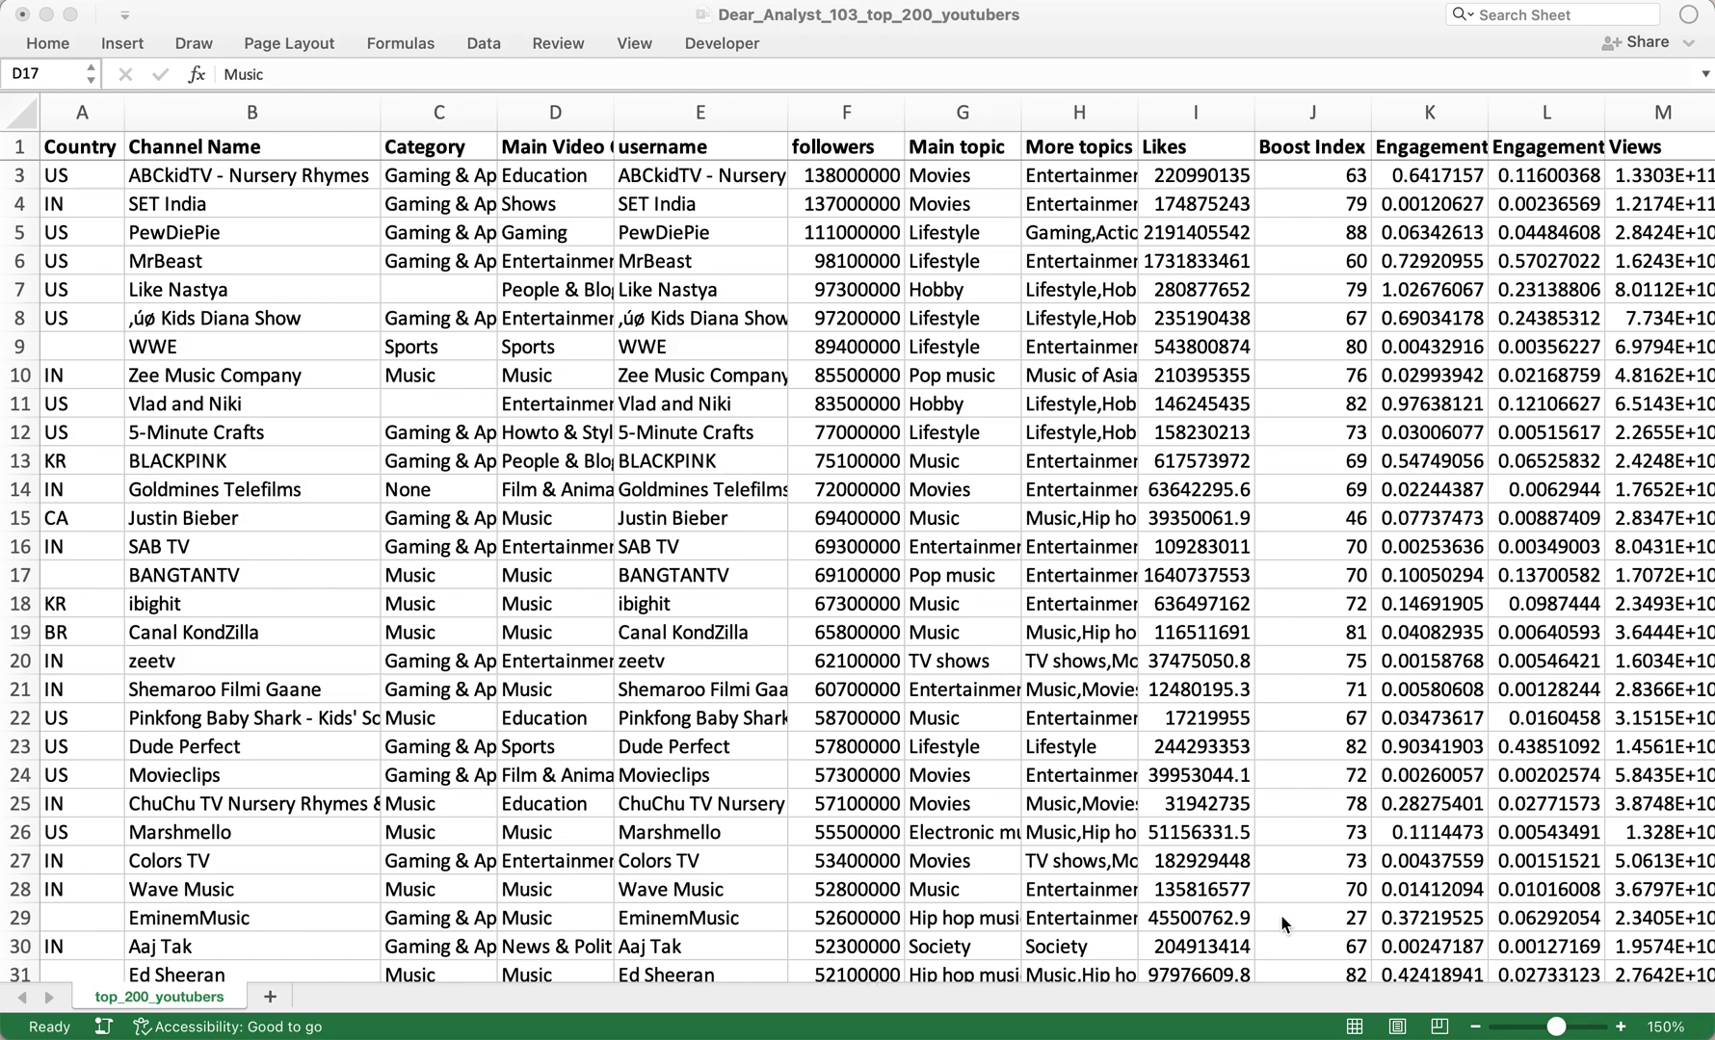
- Inspect the Category, followers and More topics values in the top_200_youtubers data
click(564, 576)
click(397, 439)
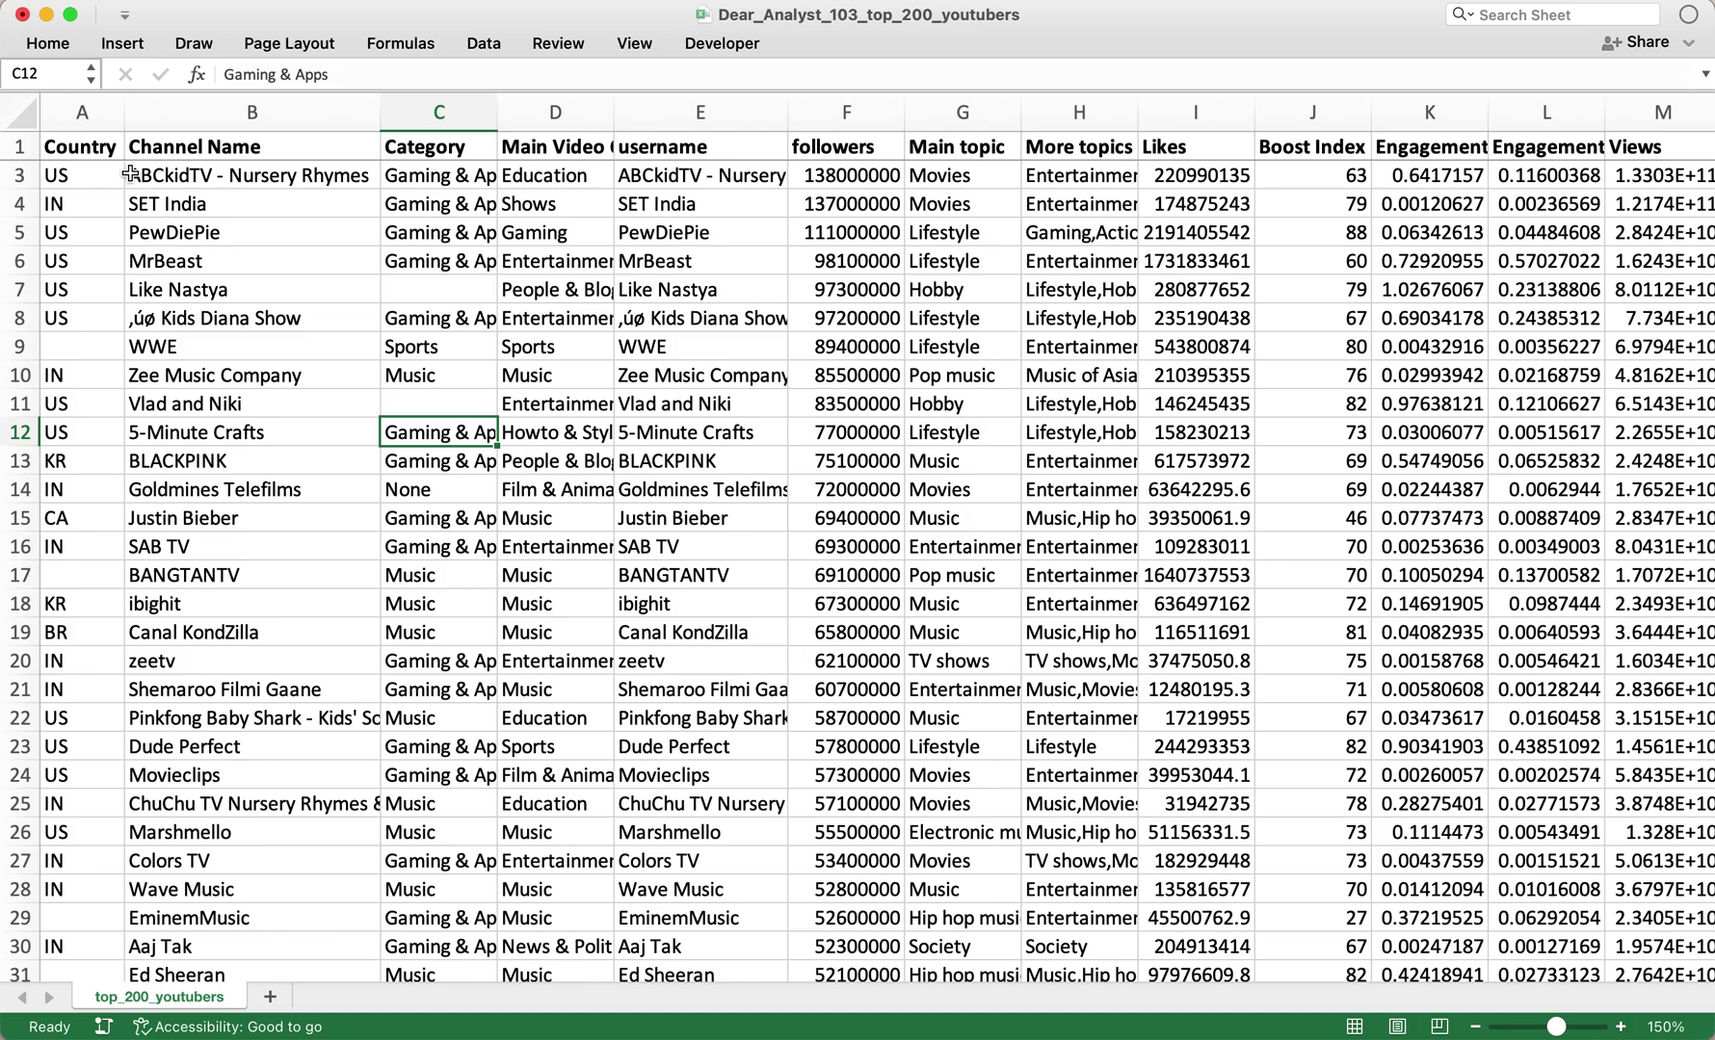
click(405, 284)
scroll(277, 298, down, 5)
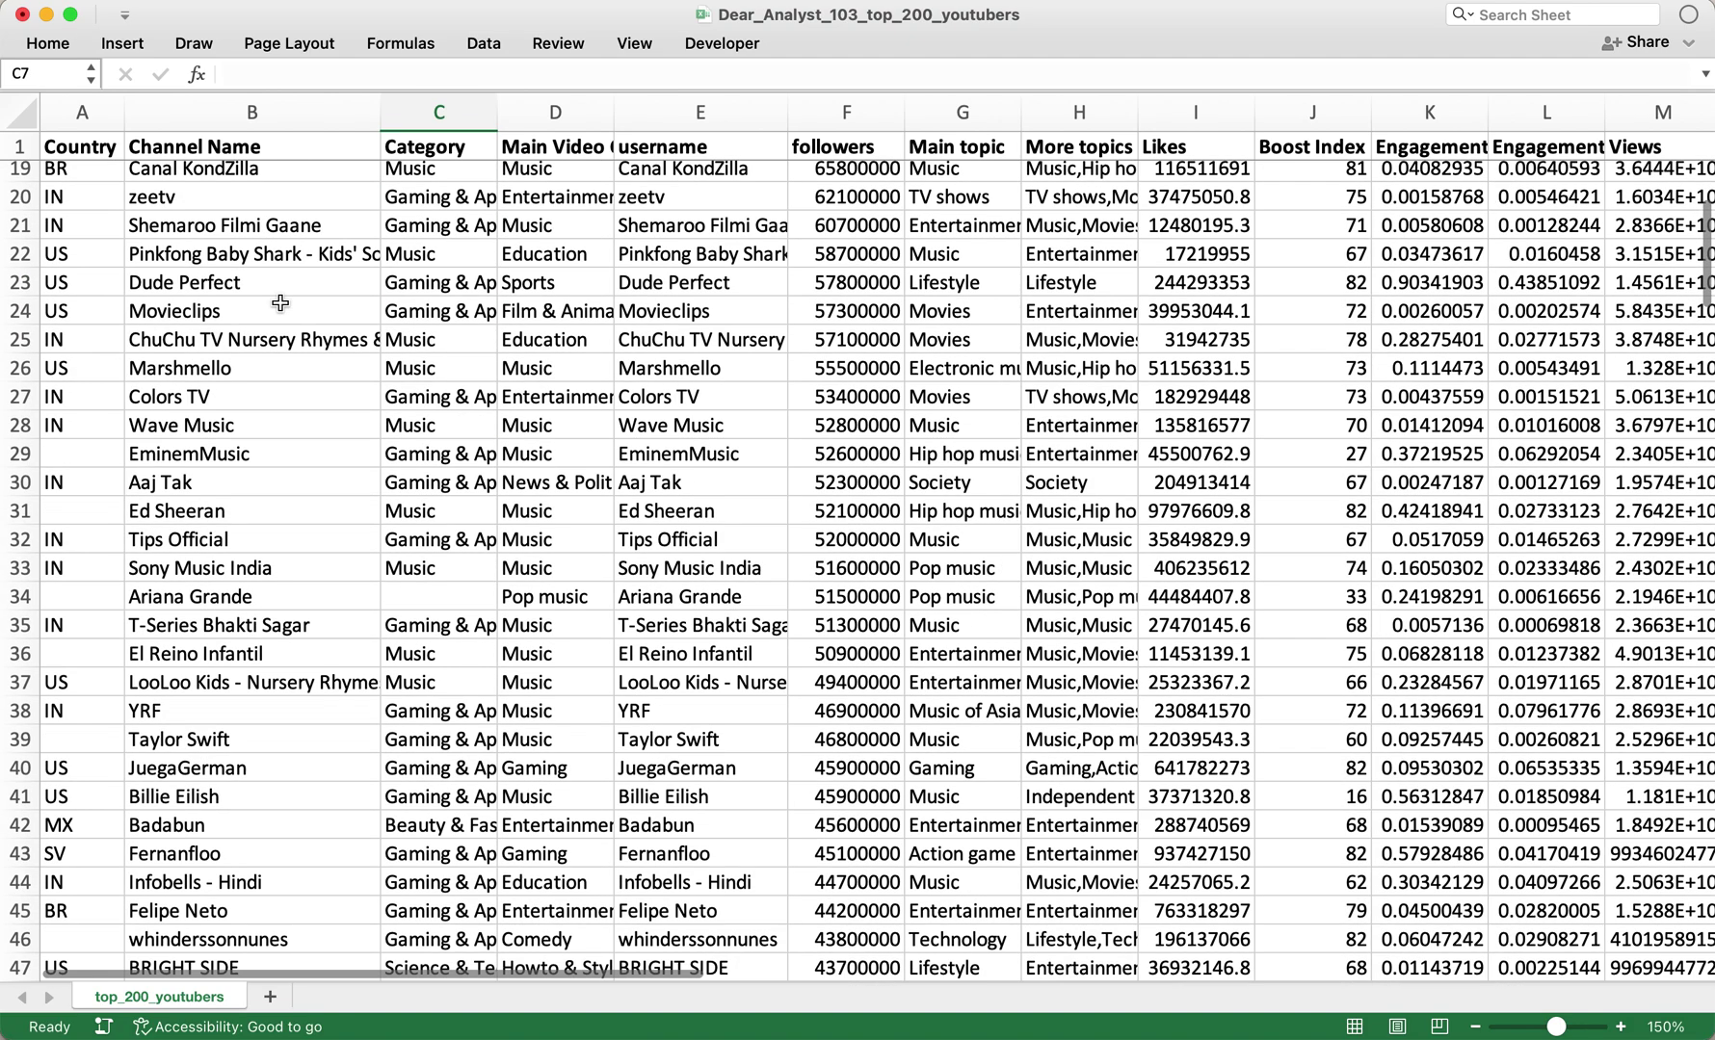
scroll(279, 304, down, 10)
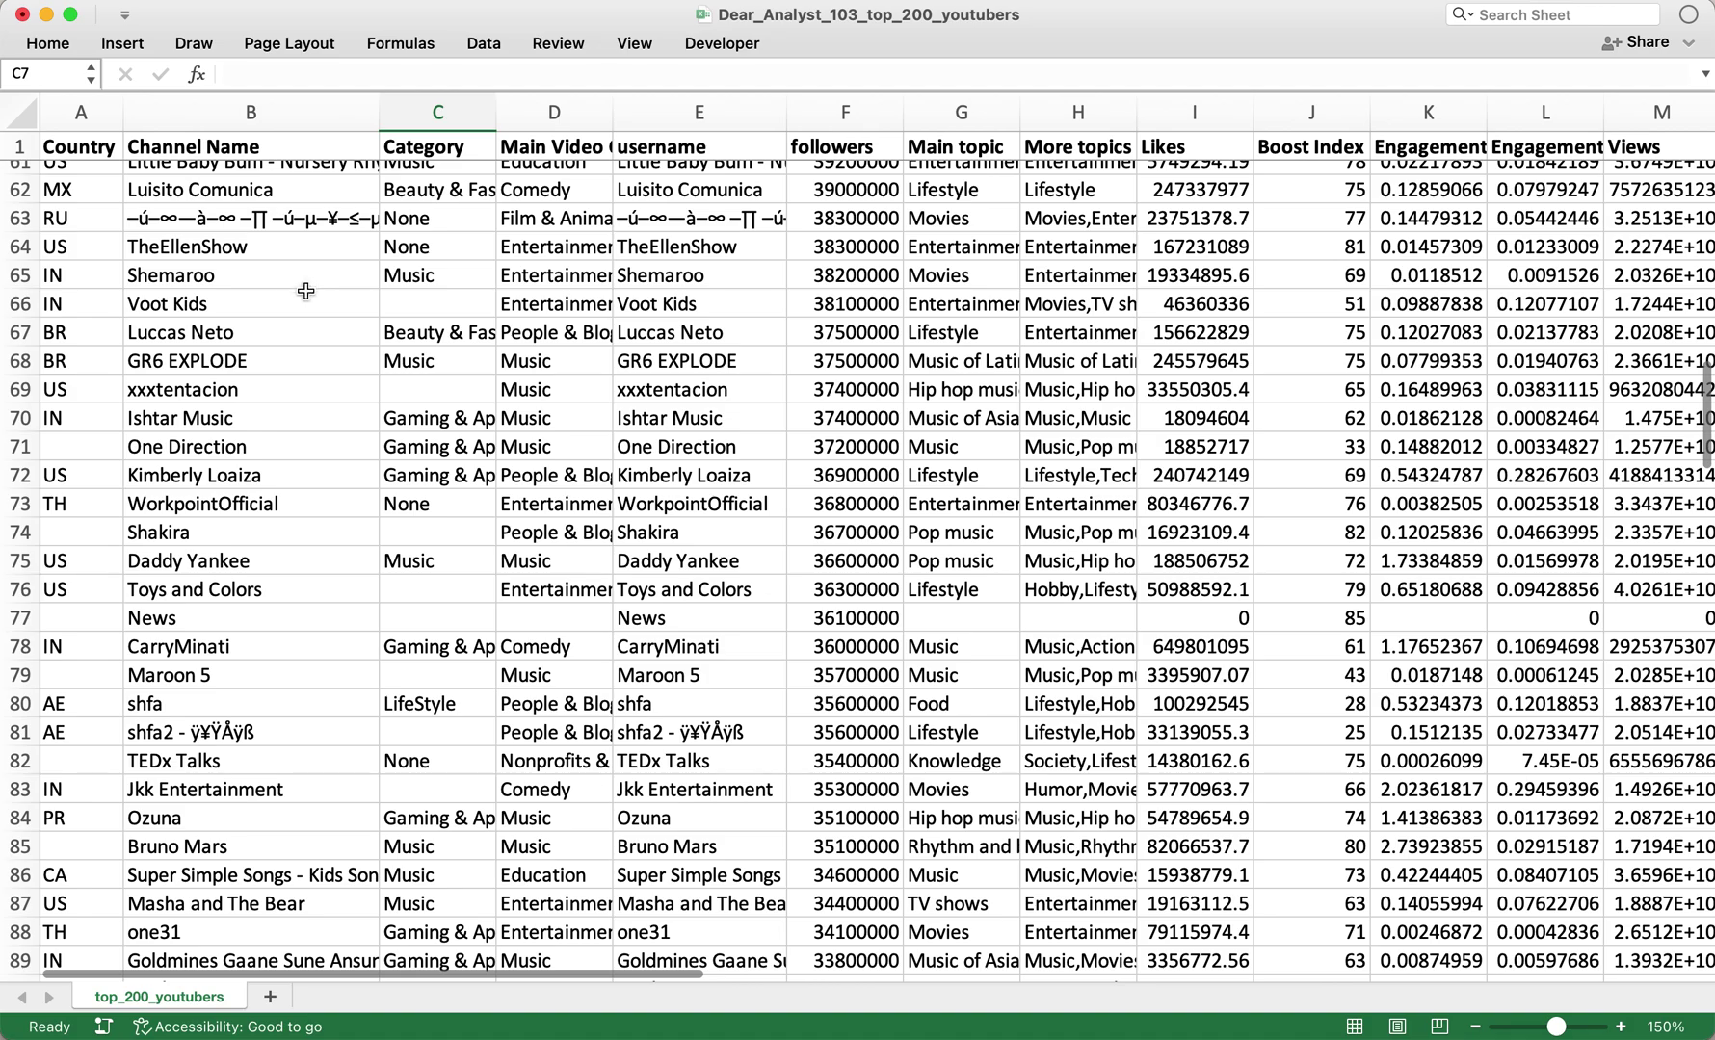
scroll(320, 298, up, 15)
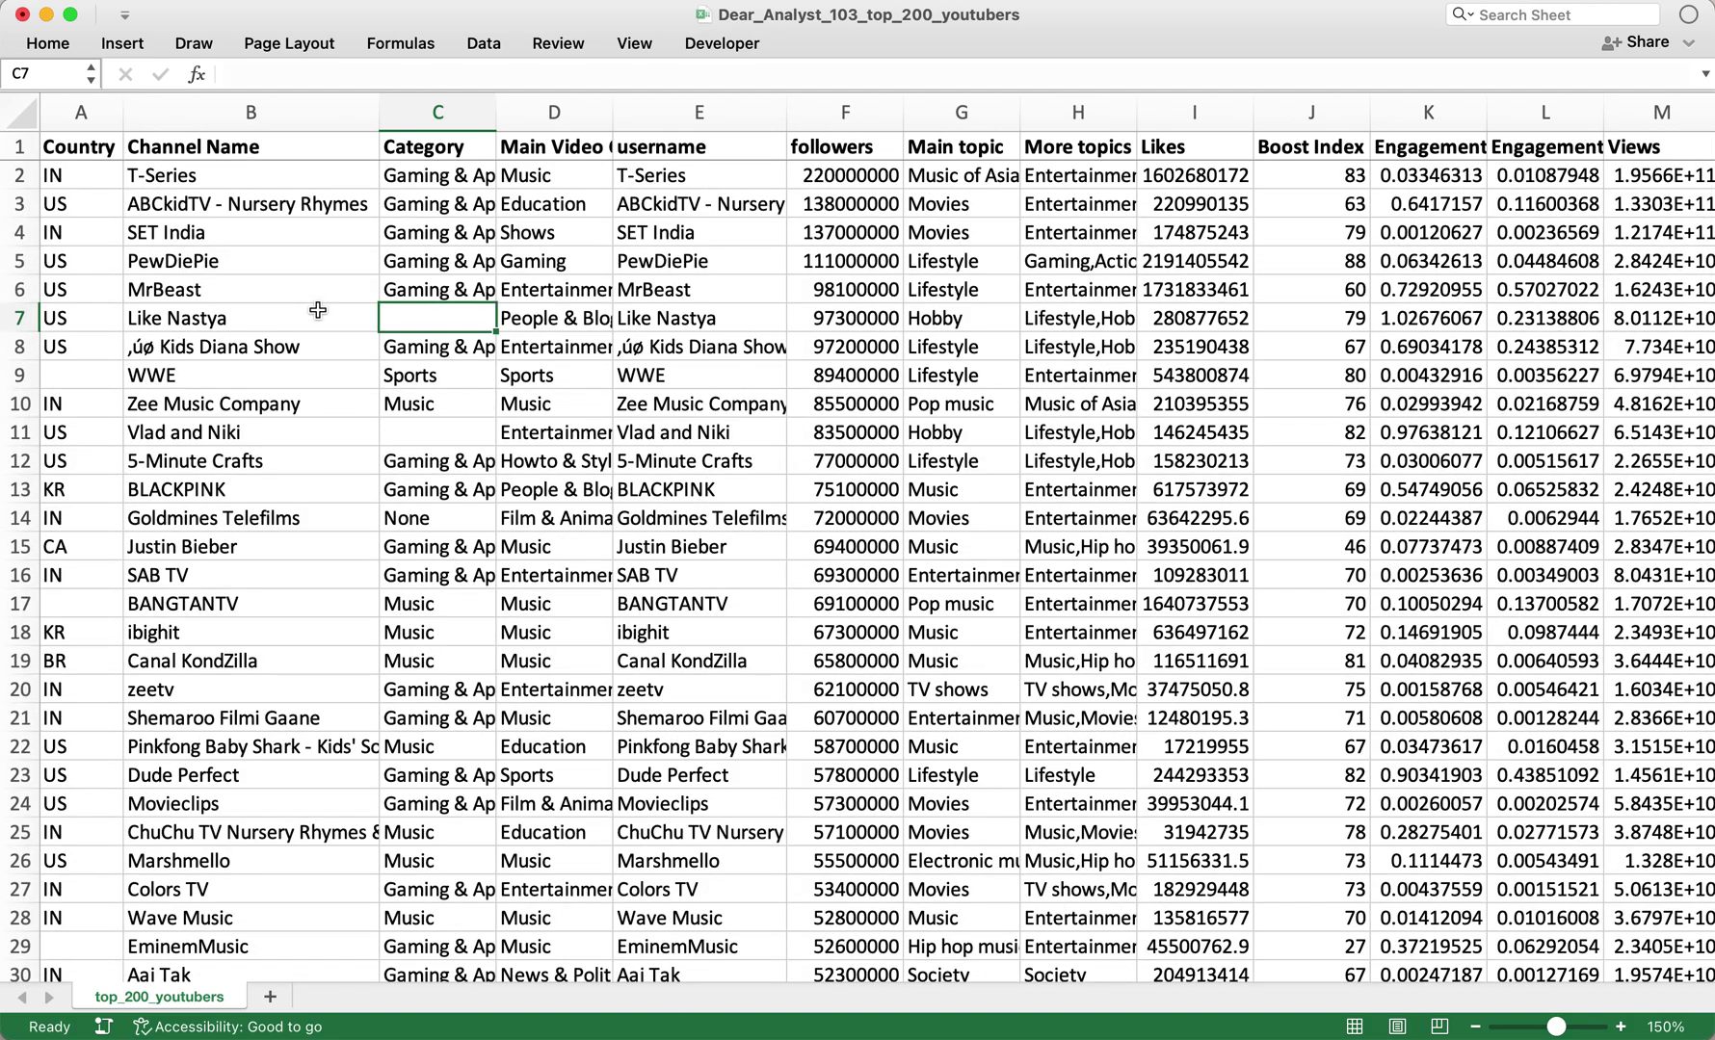
click(837, 405)
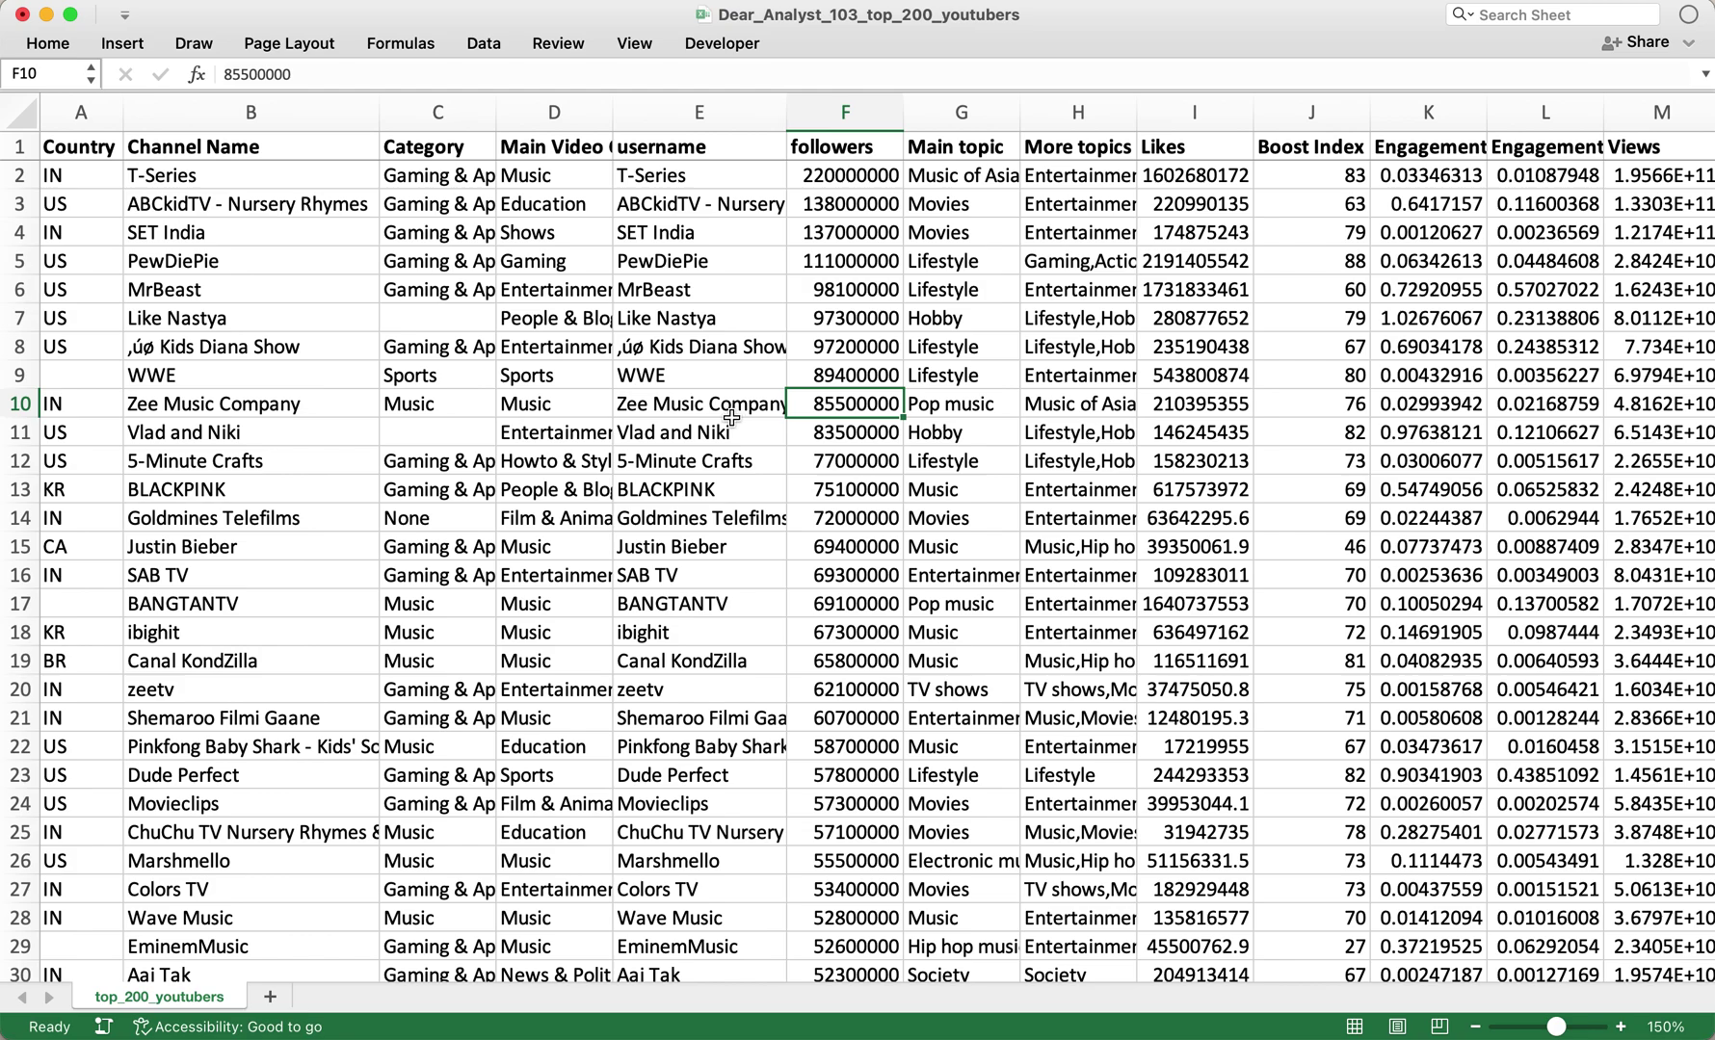
click(1043, 433)
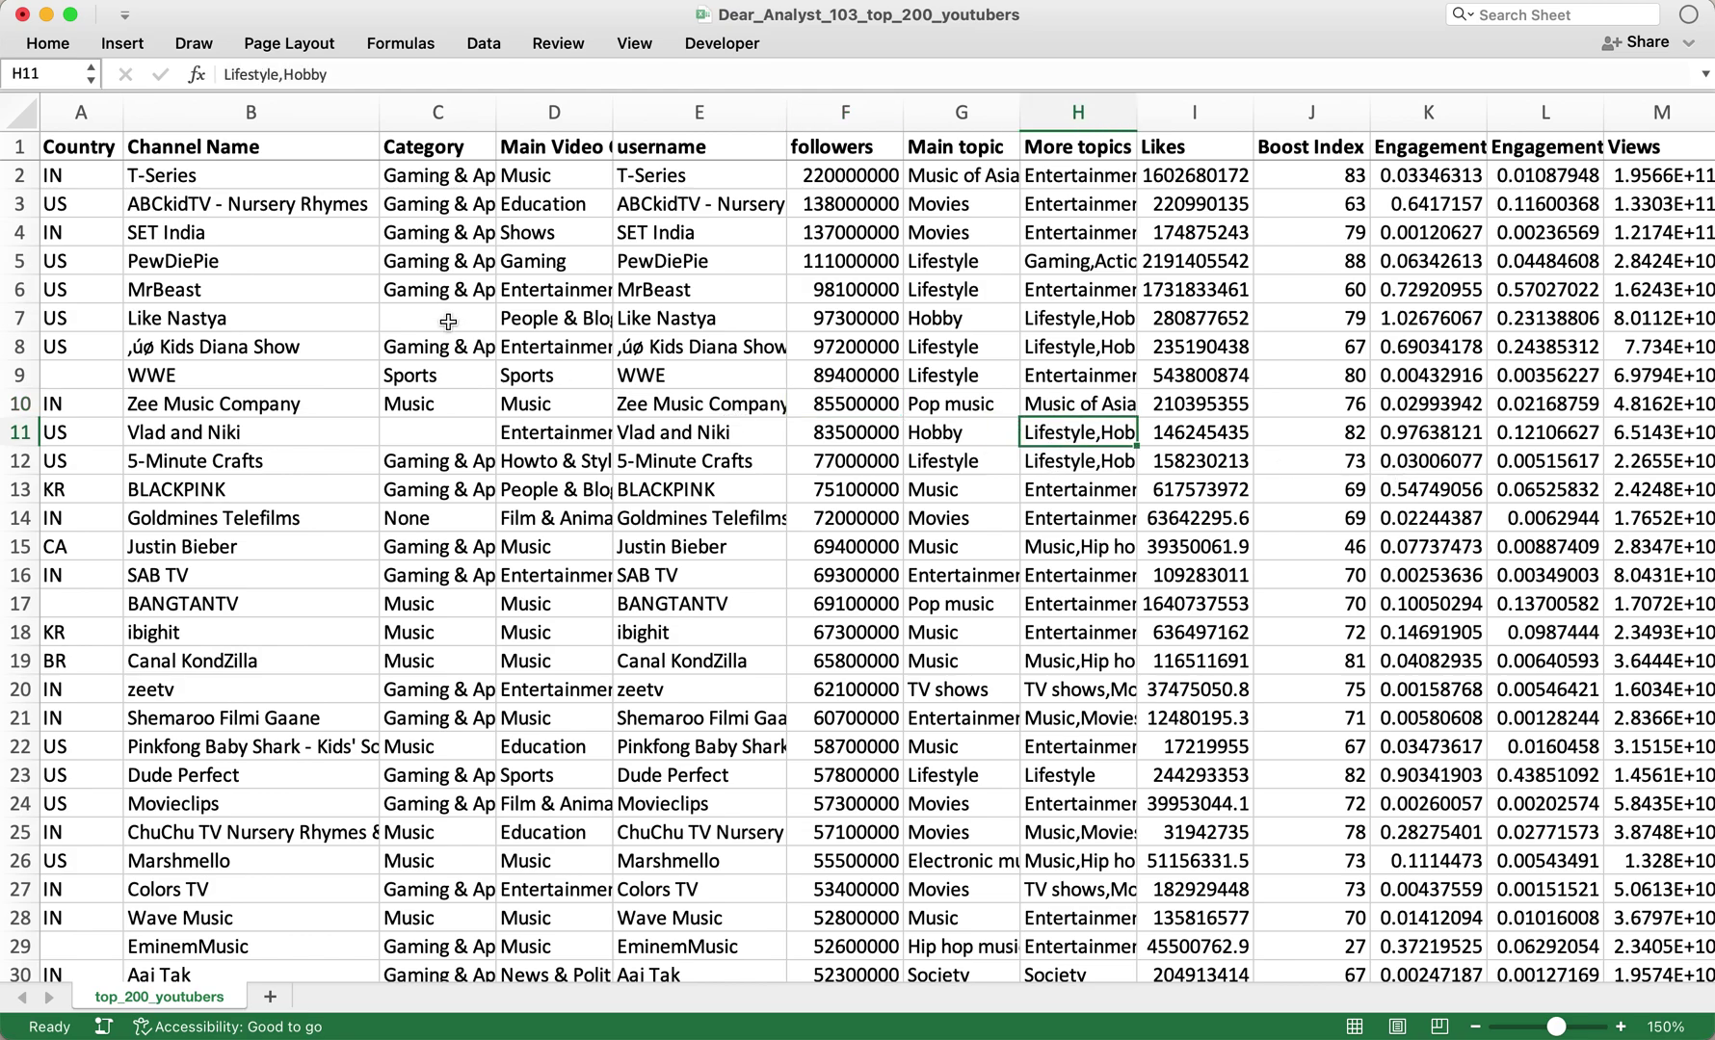
click(220, 205)
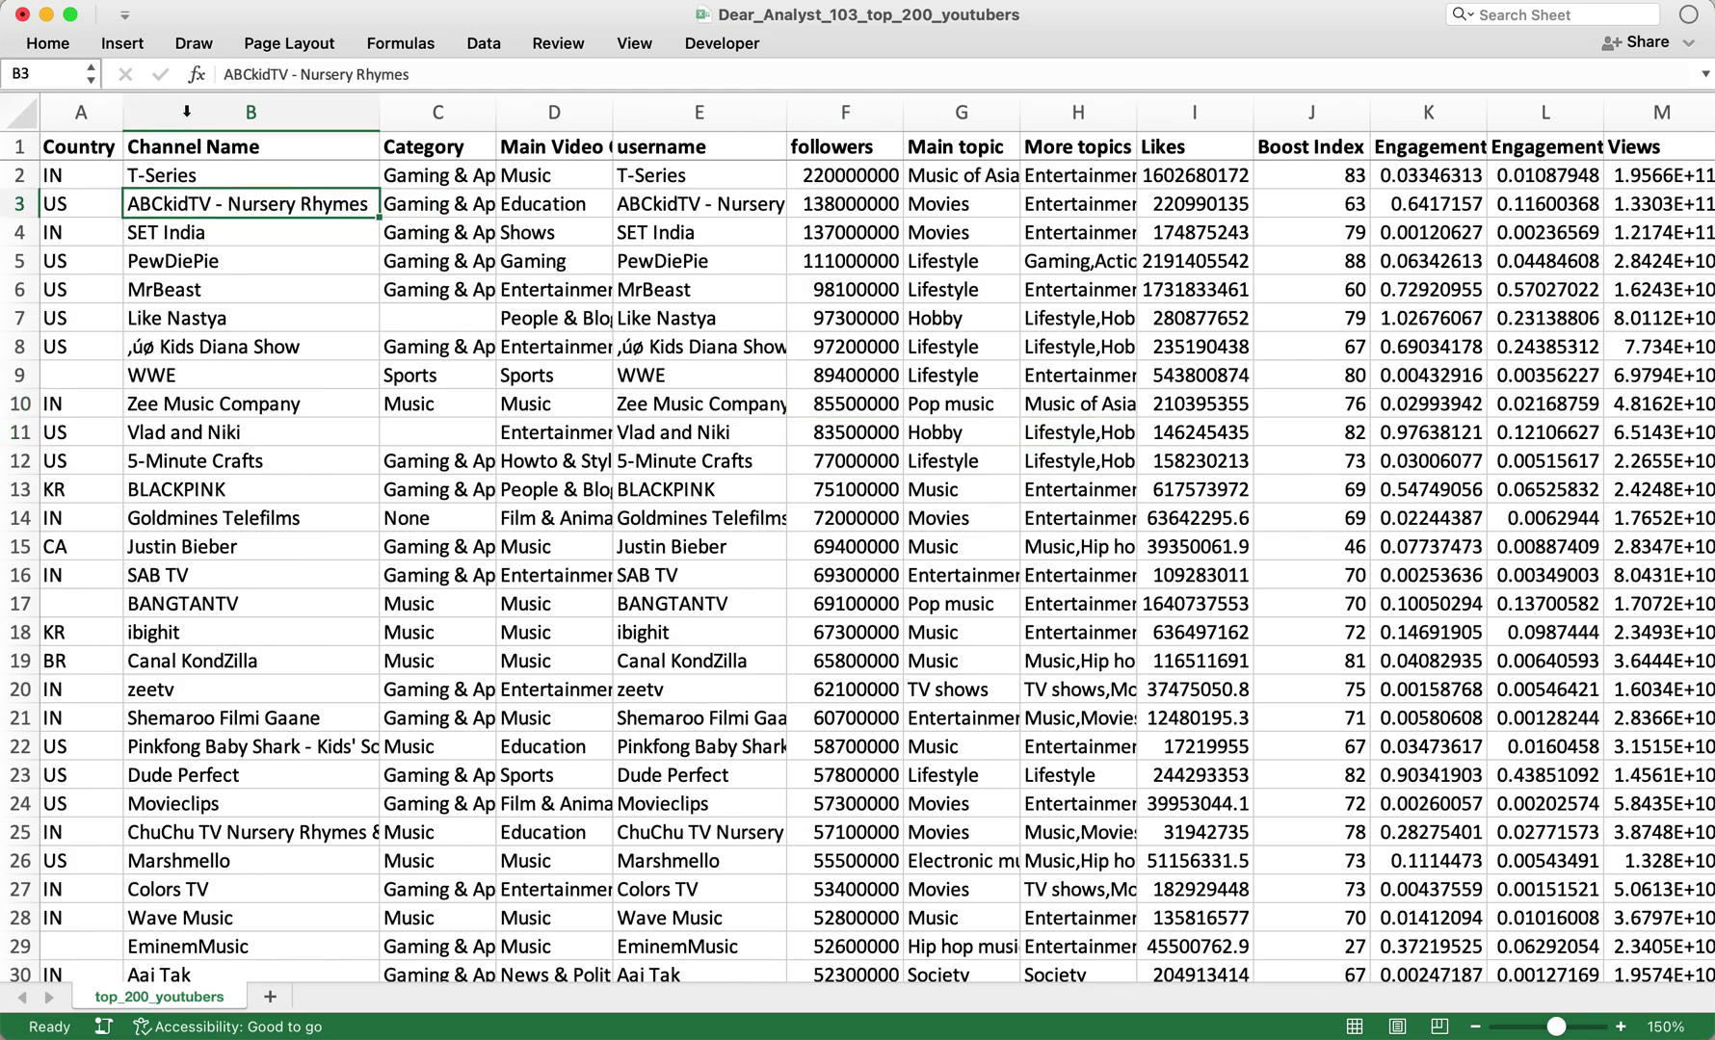
- Create an empty PivotTable from top_200_youtubers!$A$1:$V$201 on new Sheet6, then return to the data
click(122, 42)
click(38, 92)
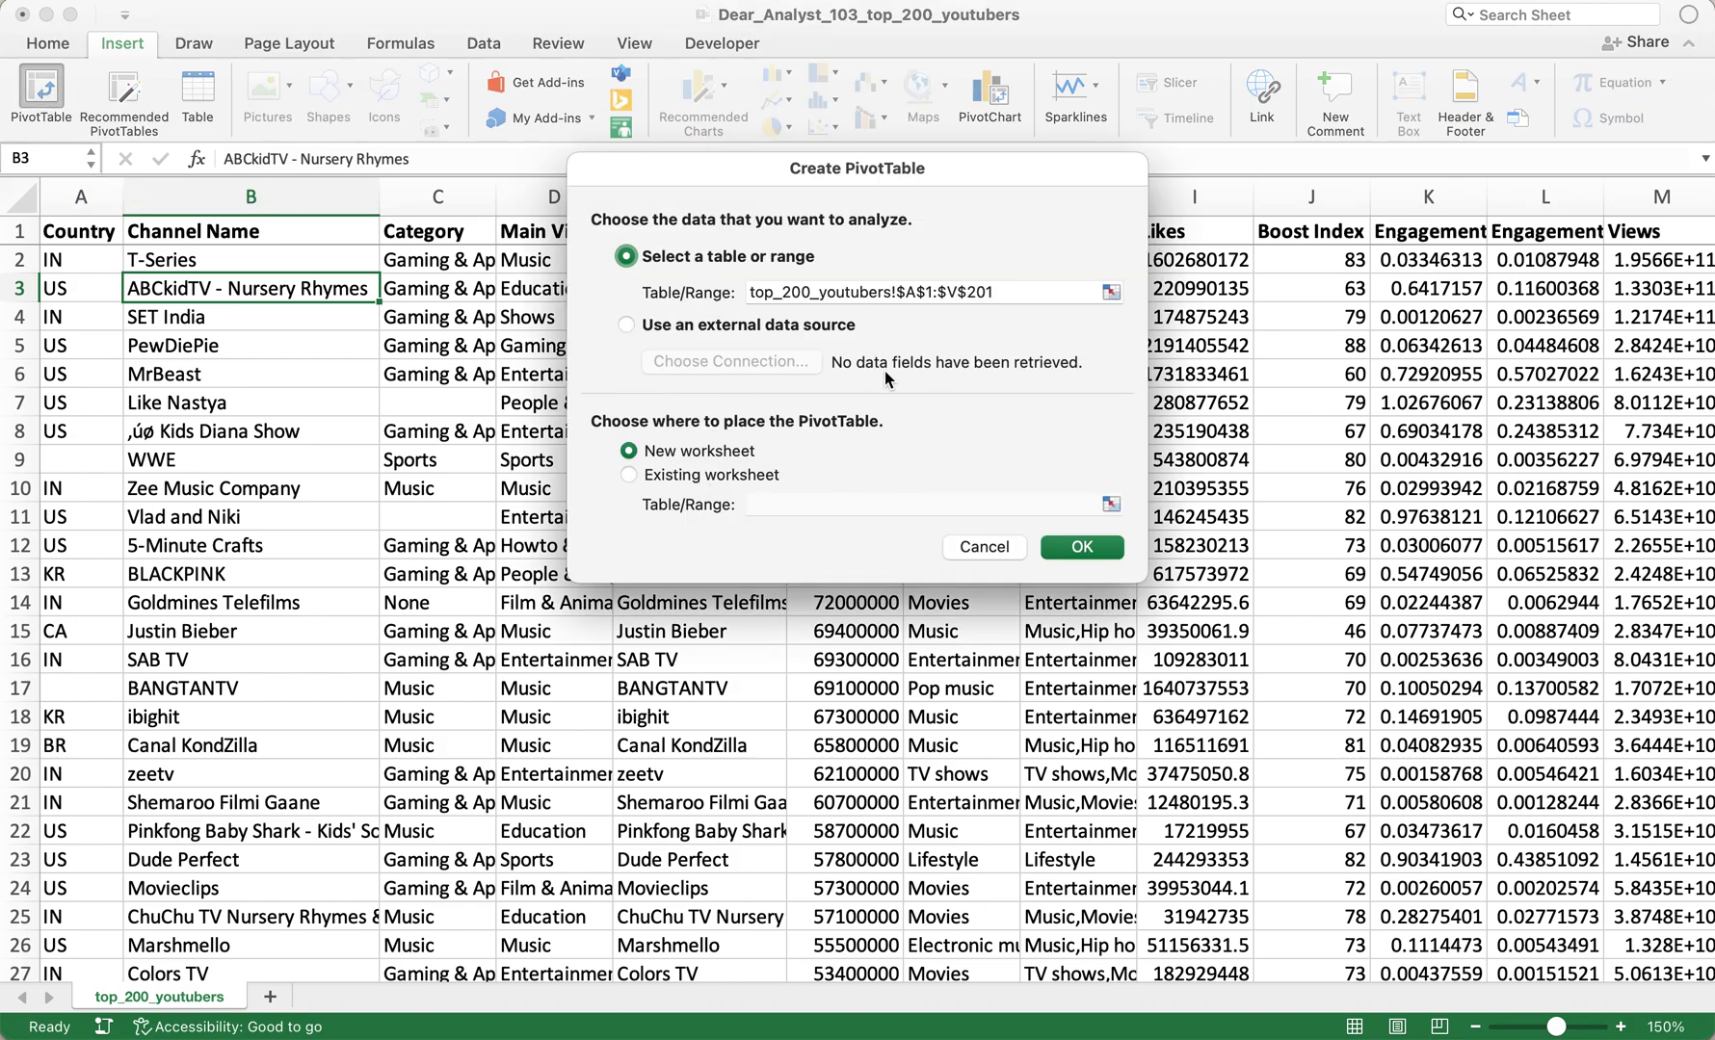
click(1083, 547)
click(217, 440)
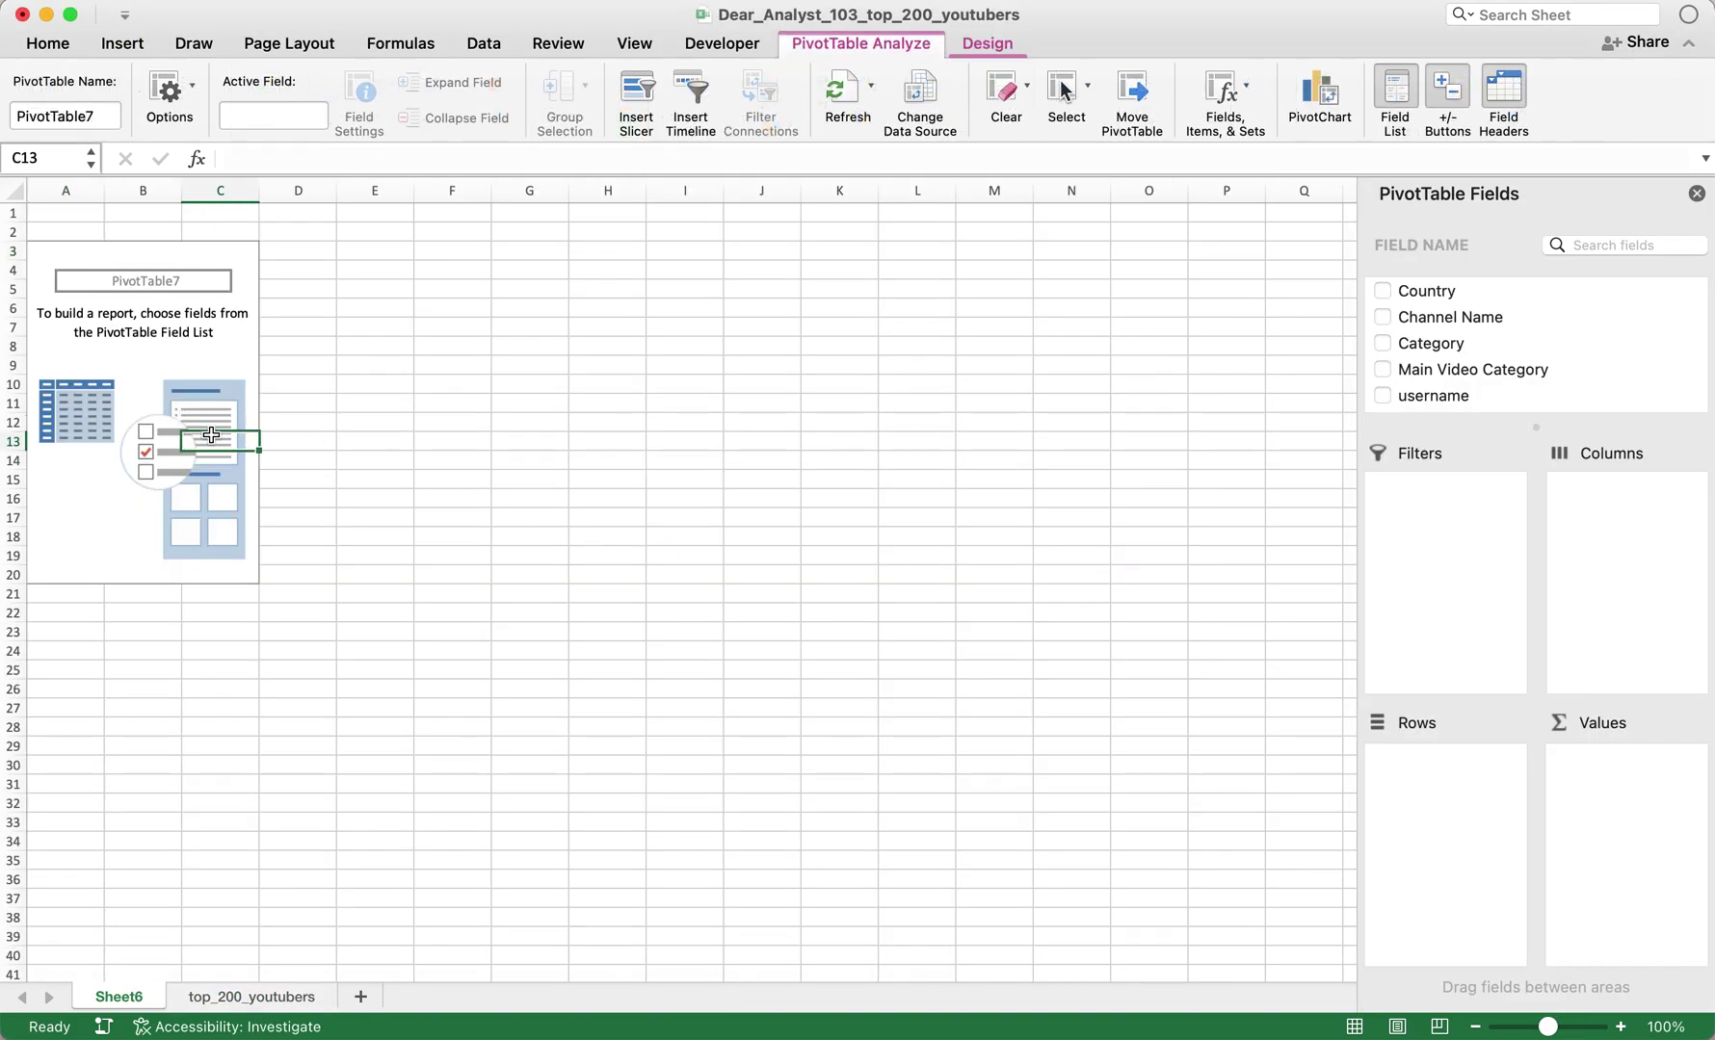
click(1619, 1029)
click(1621, 1029)
click(1621, 1029)
click(1621, 1029)
click(1621, 1029)
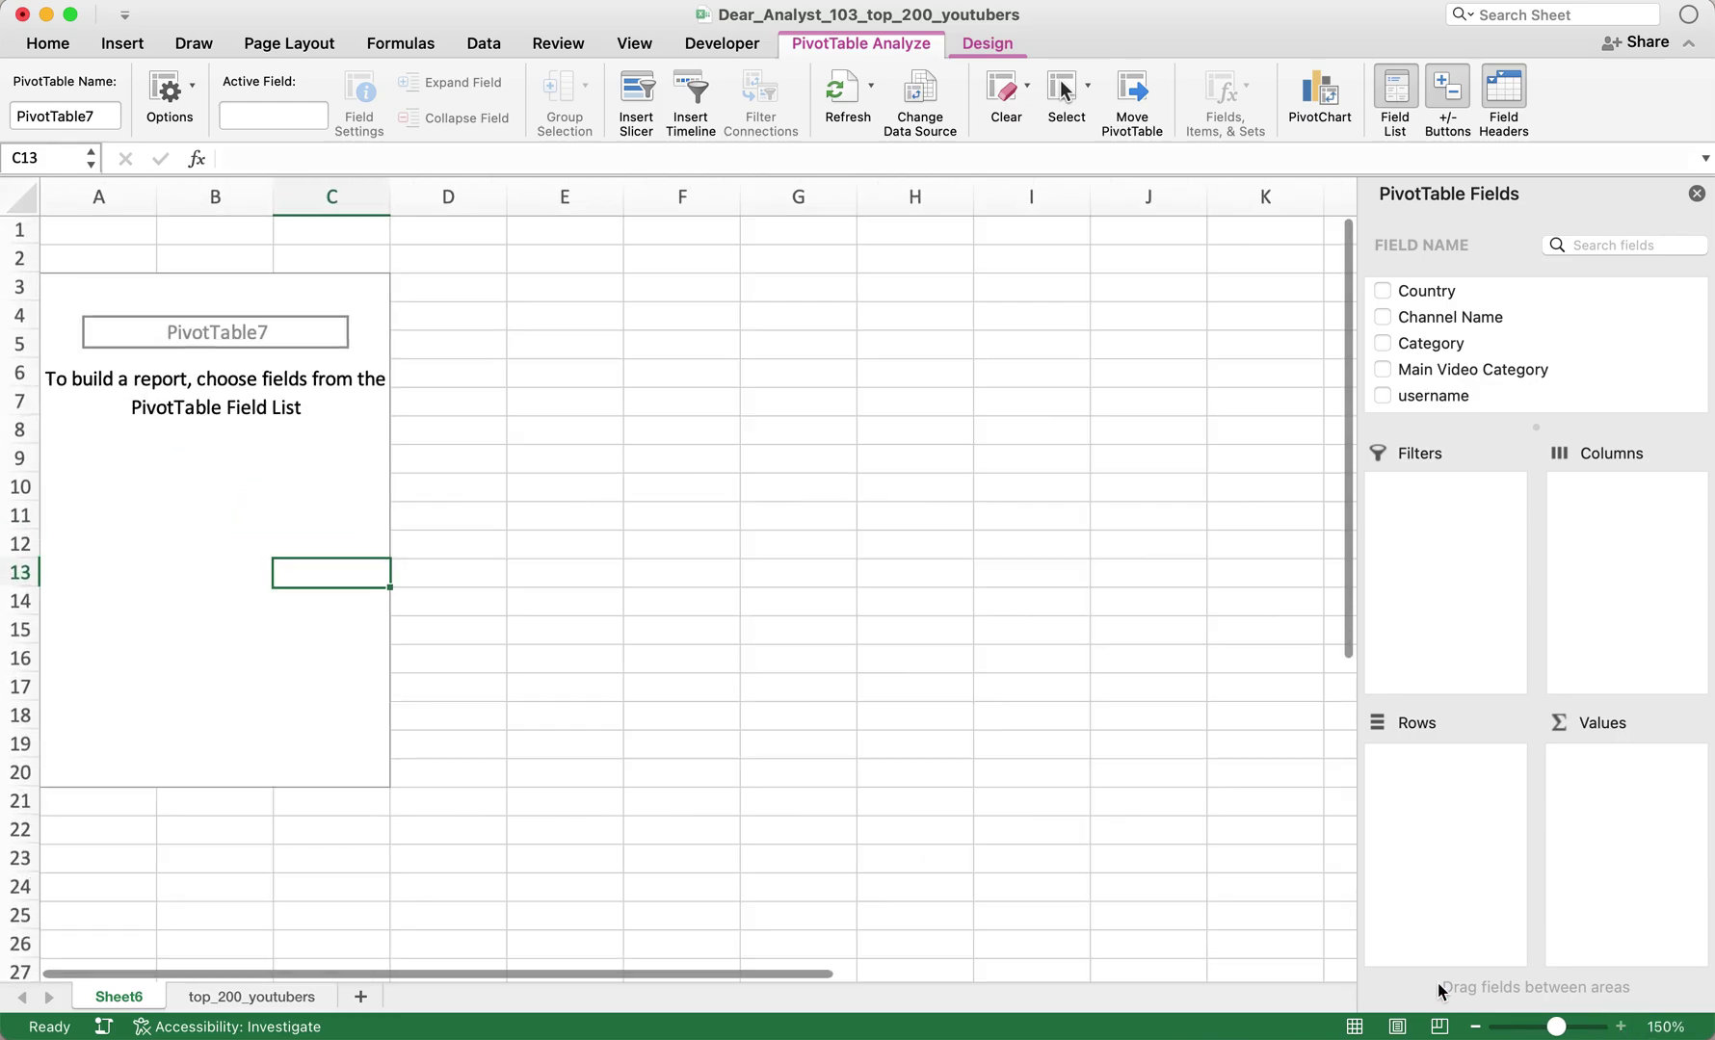
click(247, 1000)
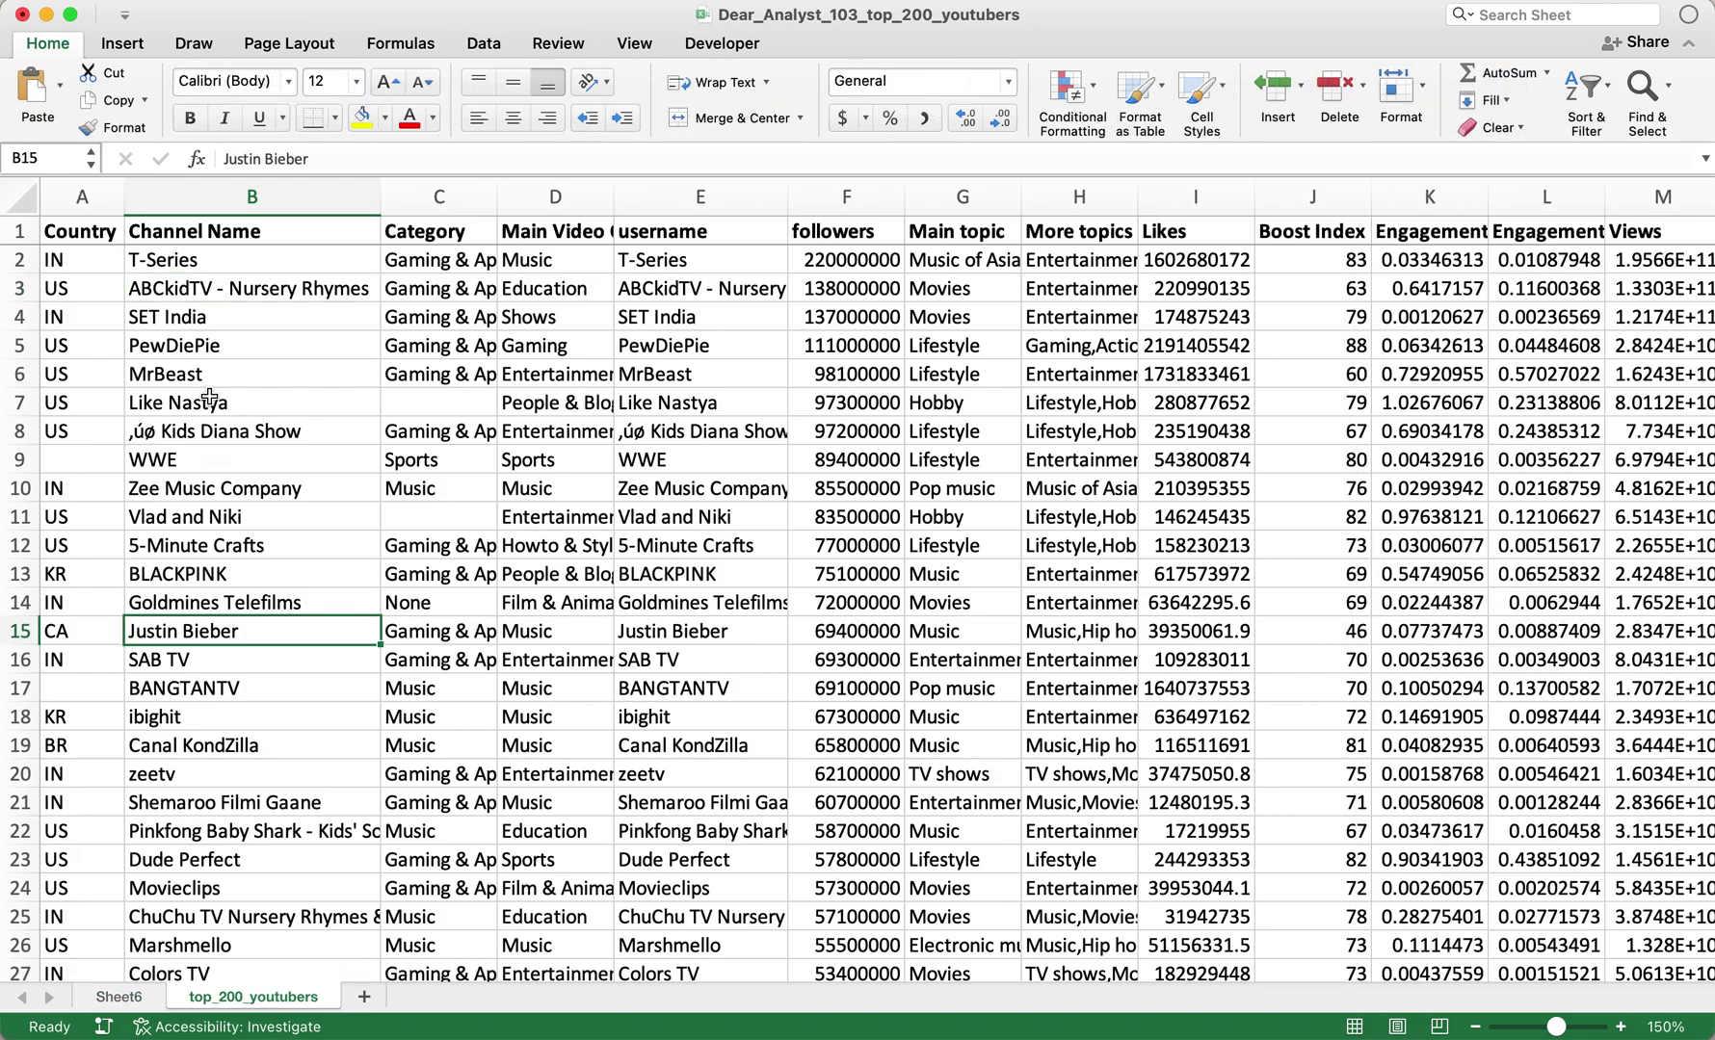
- Insert a second trial PivotTable from the data on a new sheet
click(210, 398)
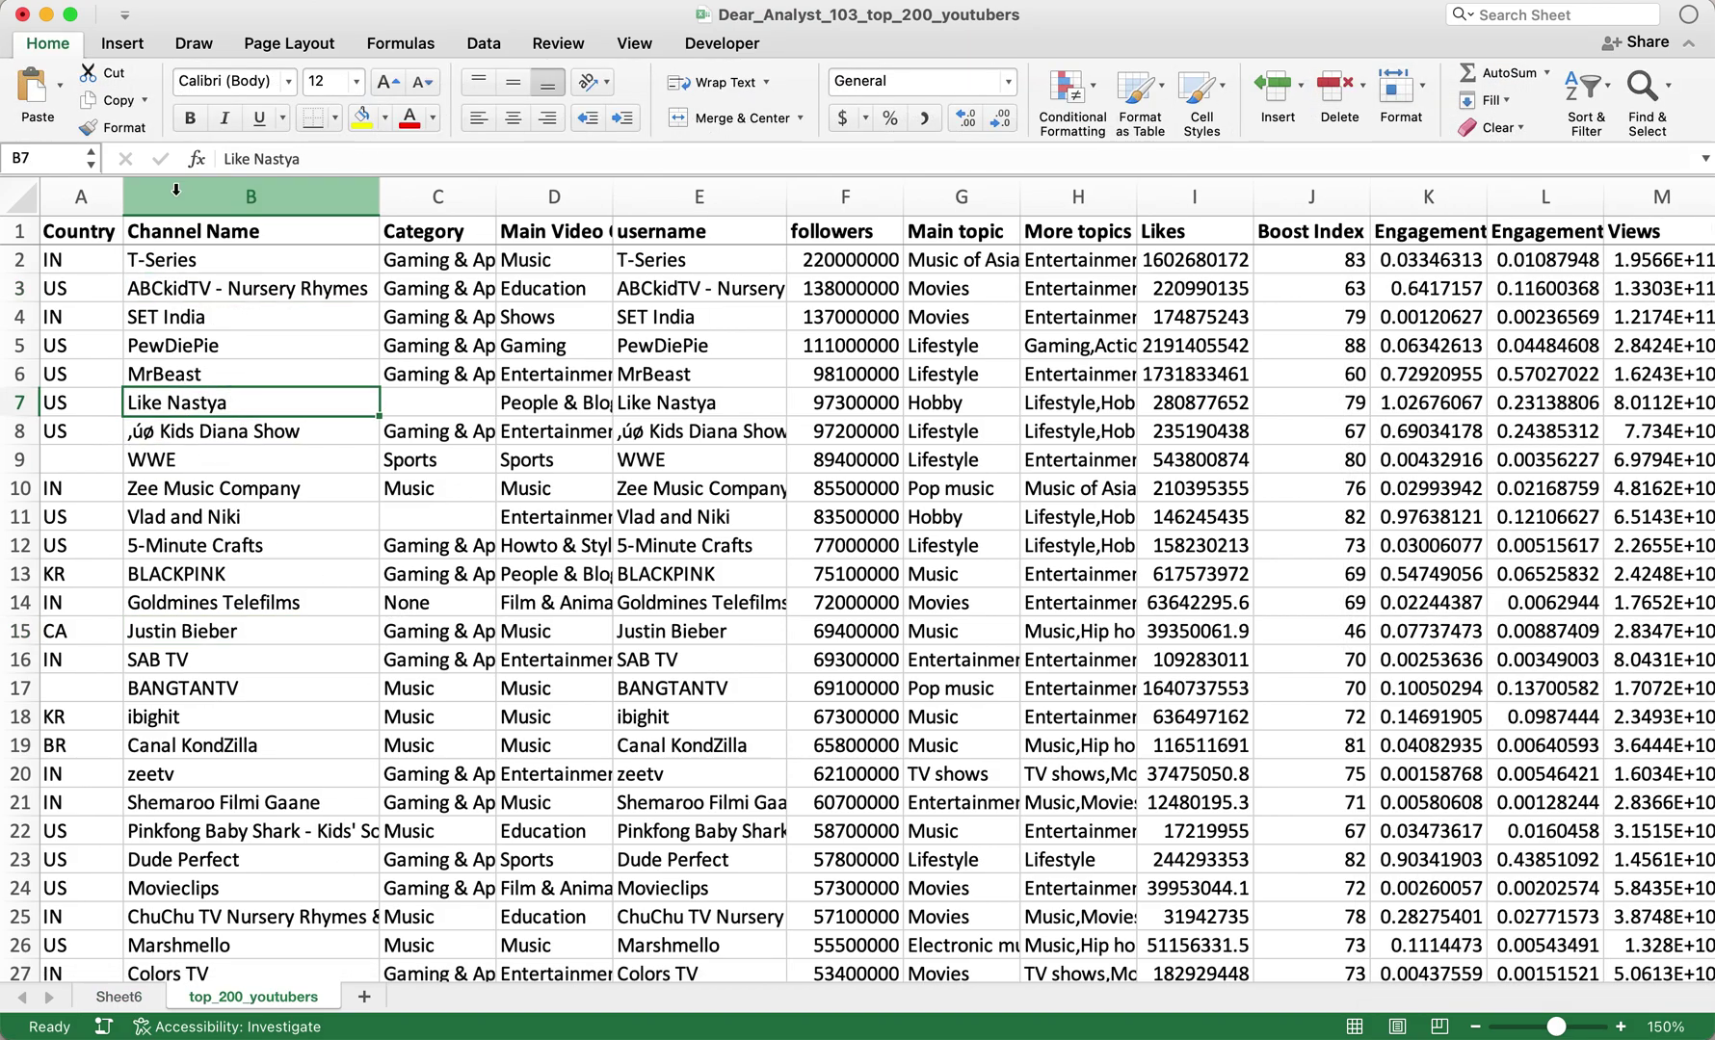
click(187, 321)
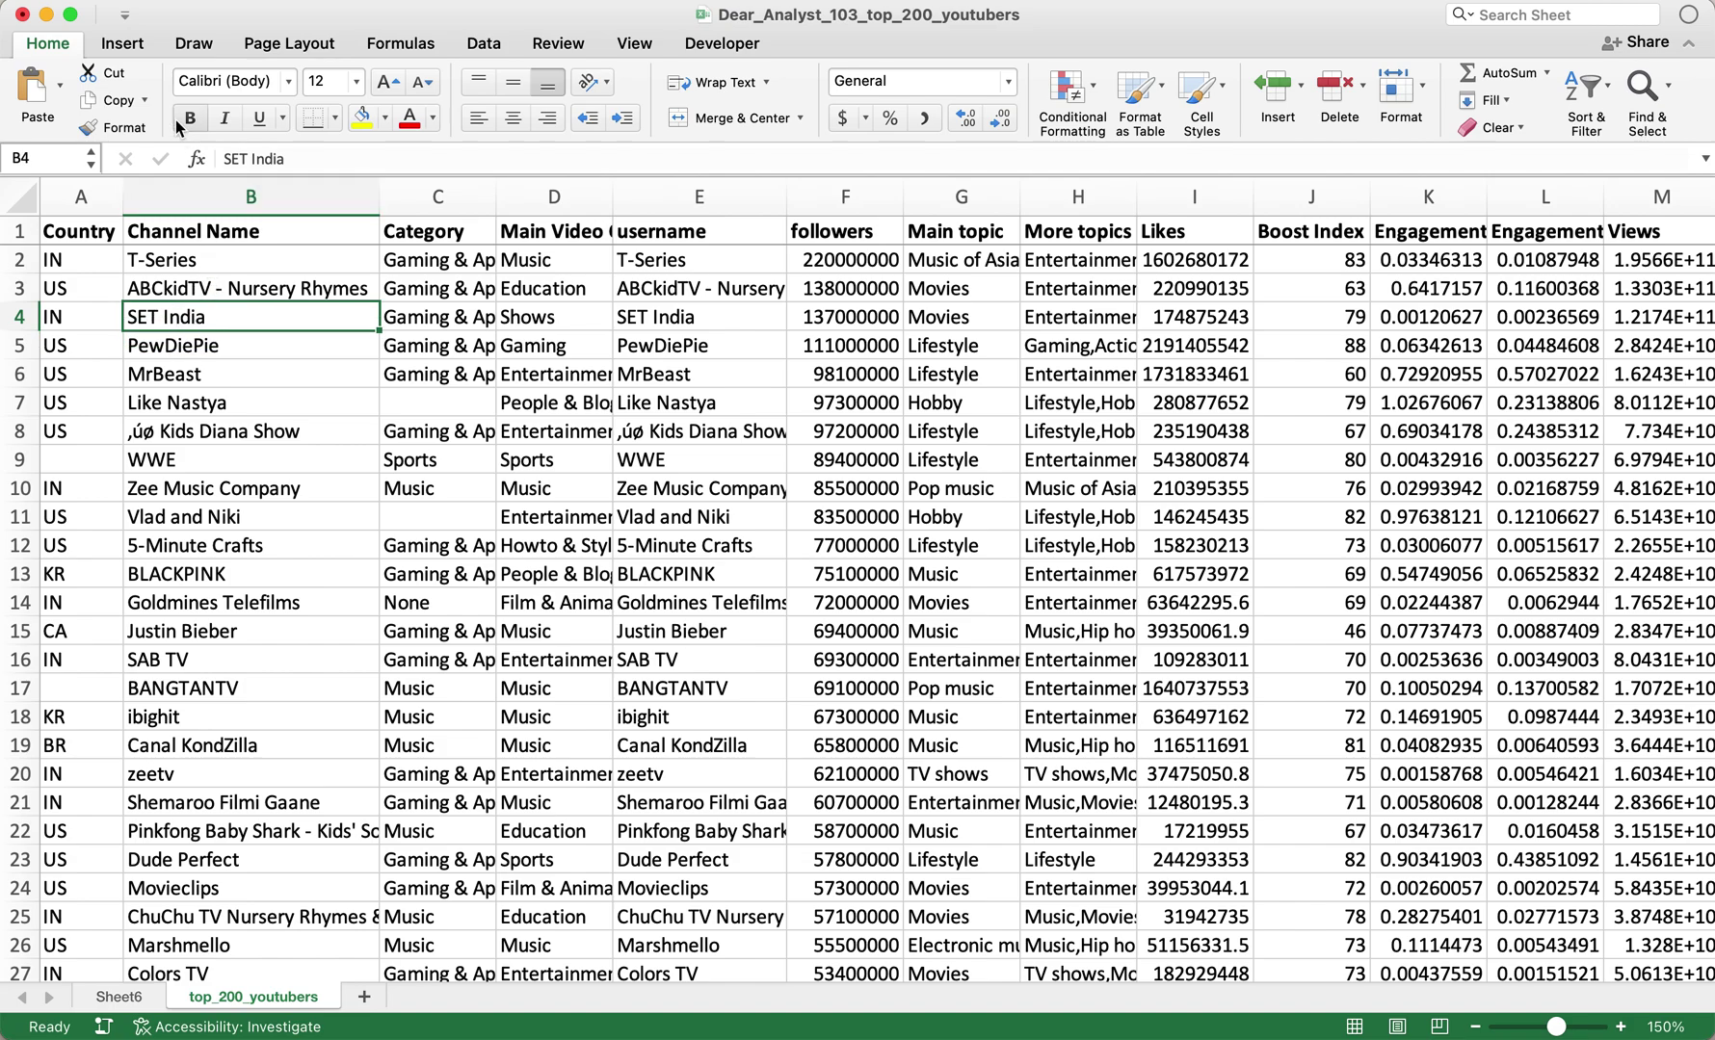
click(122, 44)
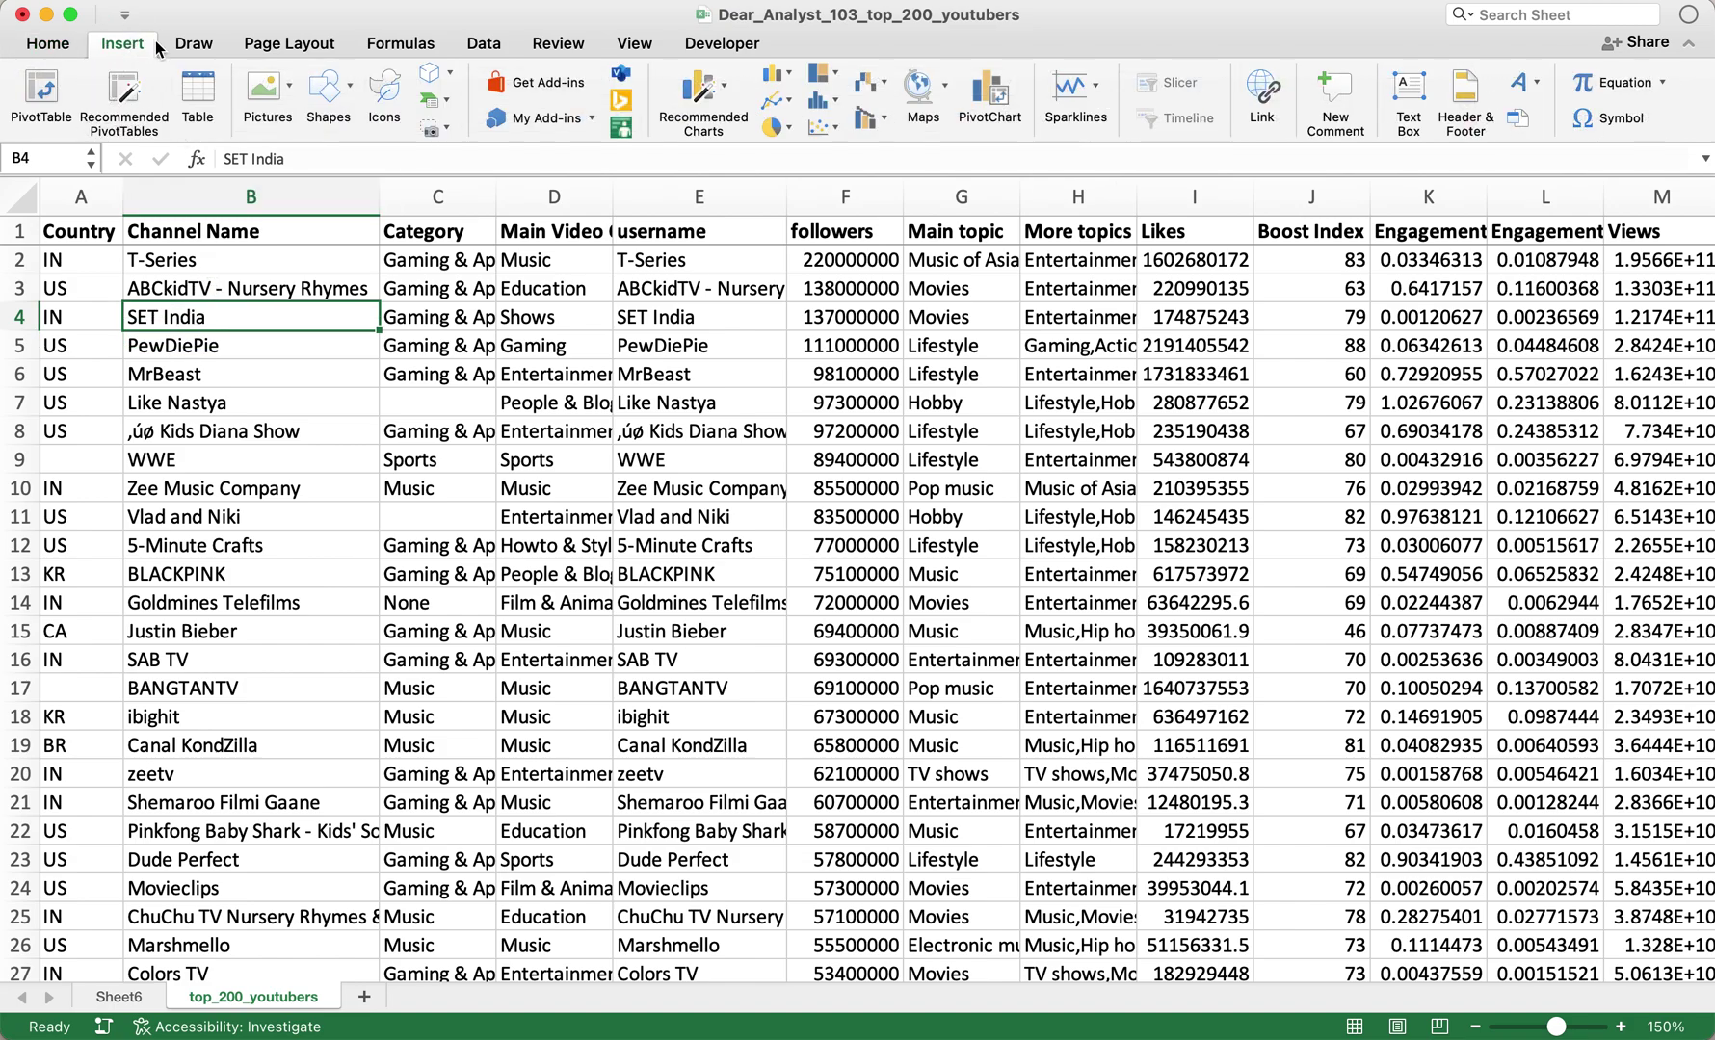
click(61, 113)
click(968, 557)
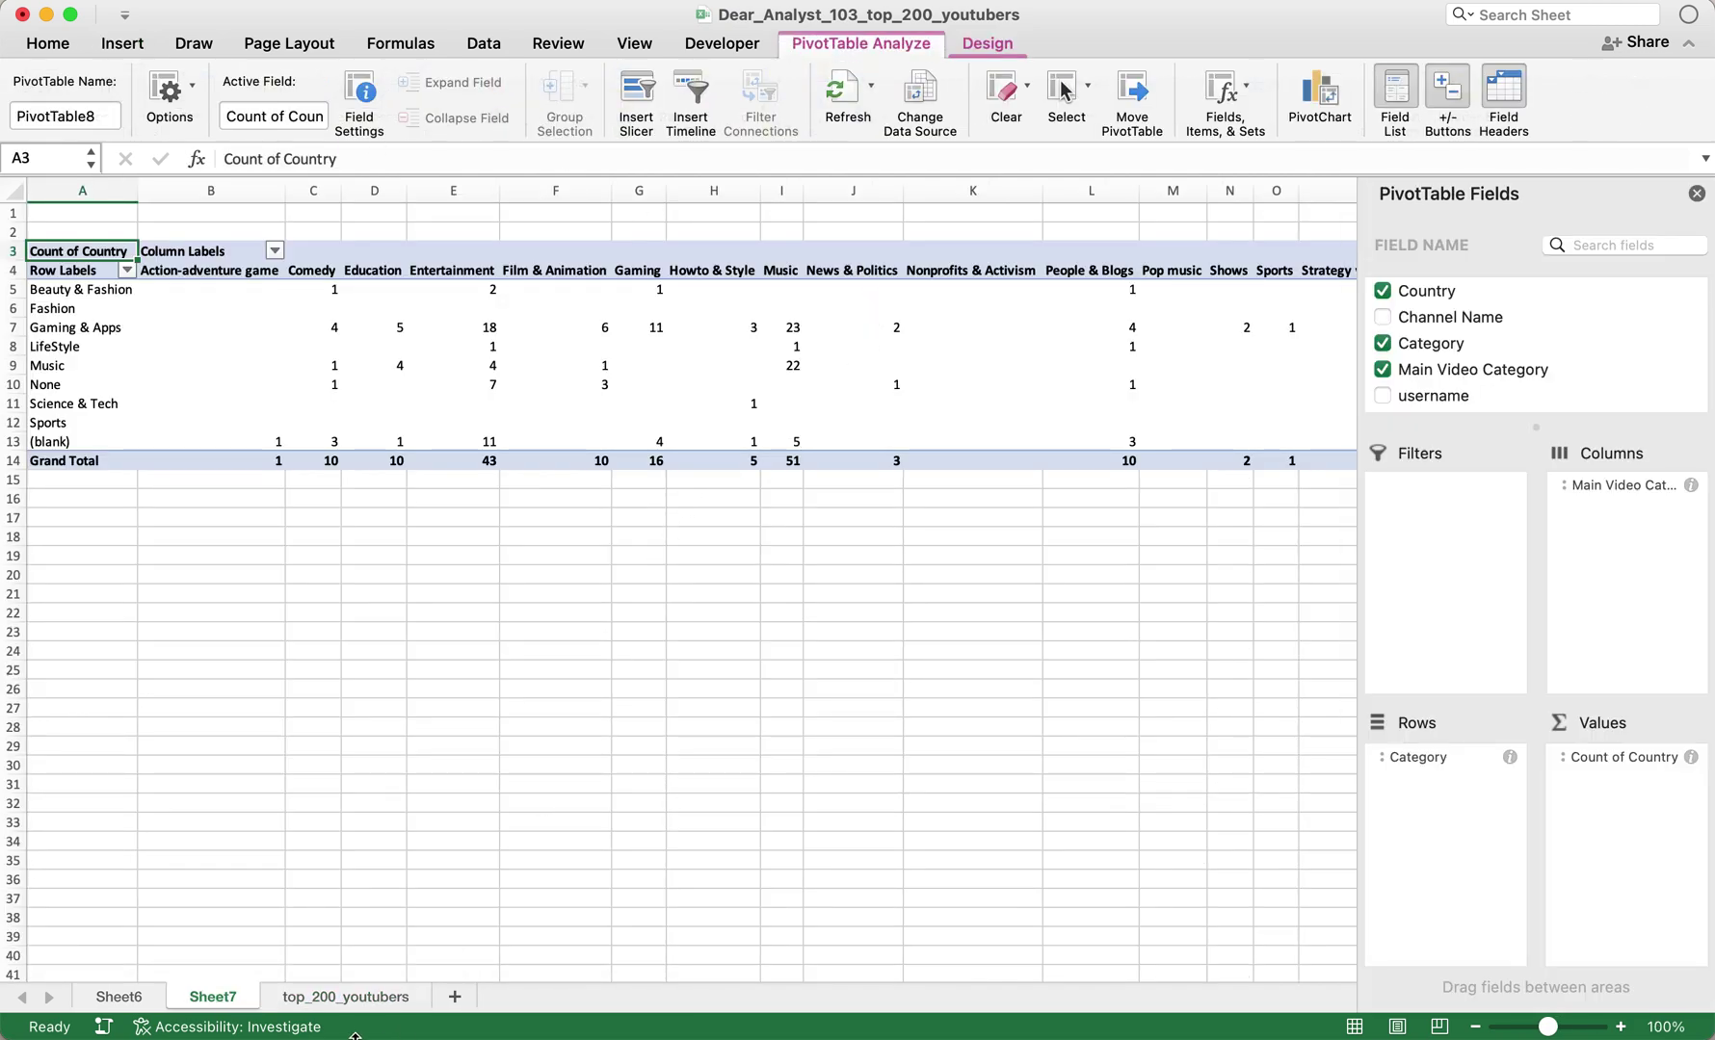
- Zoom in and check the trial pivot's None / Entertainment count of 7
click(1621, 1027)
click(1621, 1027)
click(1621, 1027)
click(1621, 1027)
click(1621, 1027)
click(651, 755)
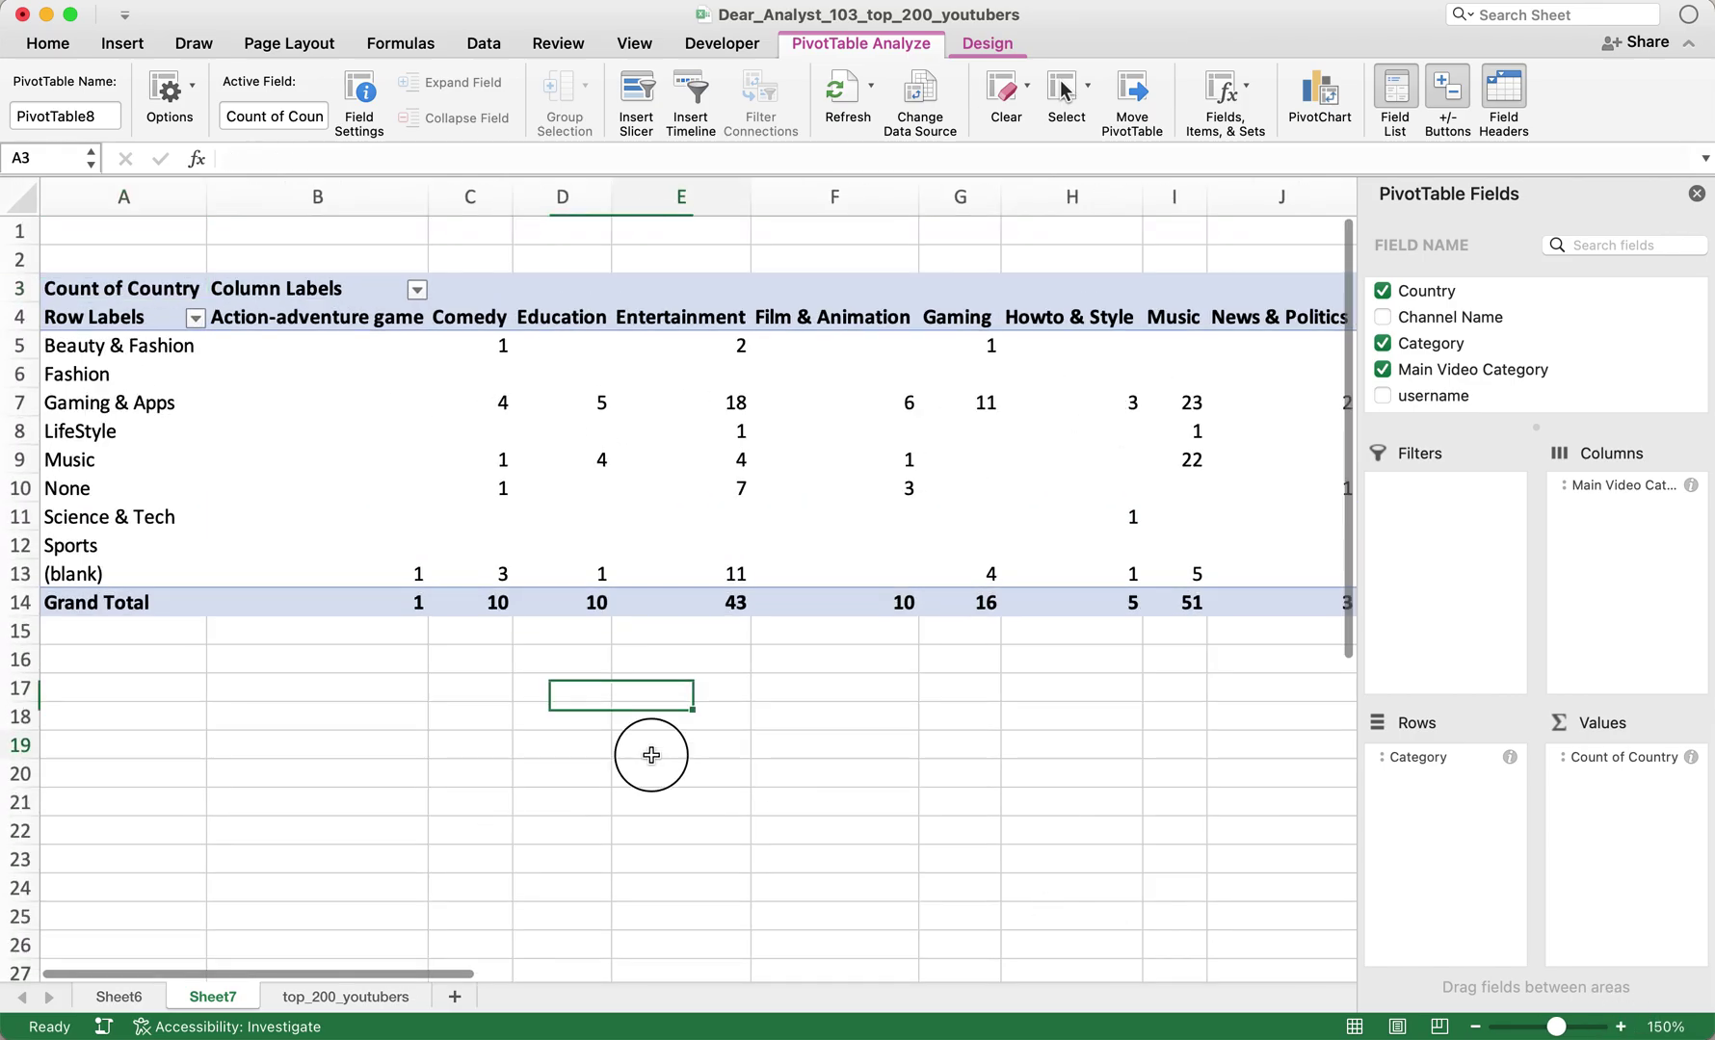
click(643, 491)
scroll(639, 497, right, 10)
scroll(639, 498, right, 5)
scroll(639, 499, left, 15)
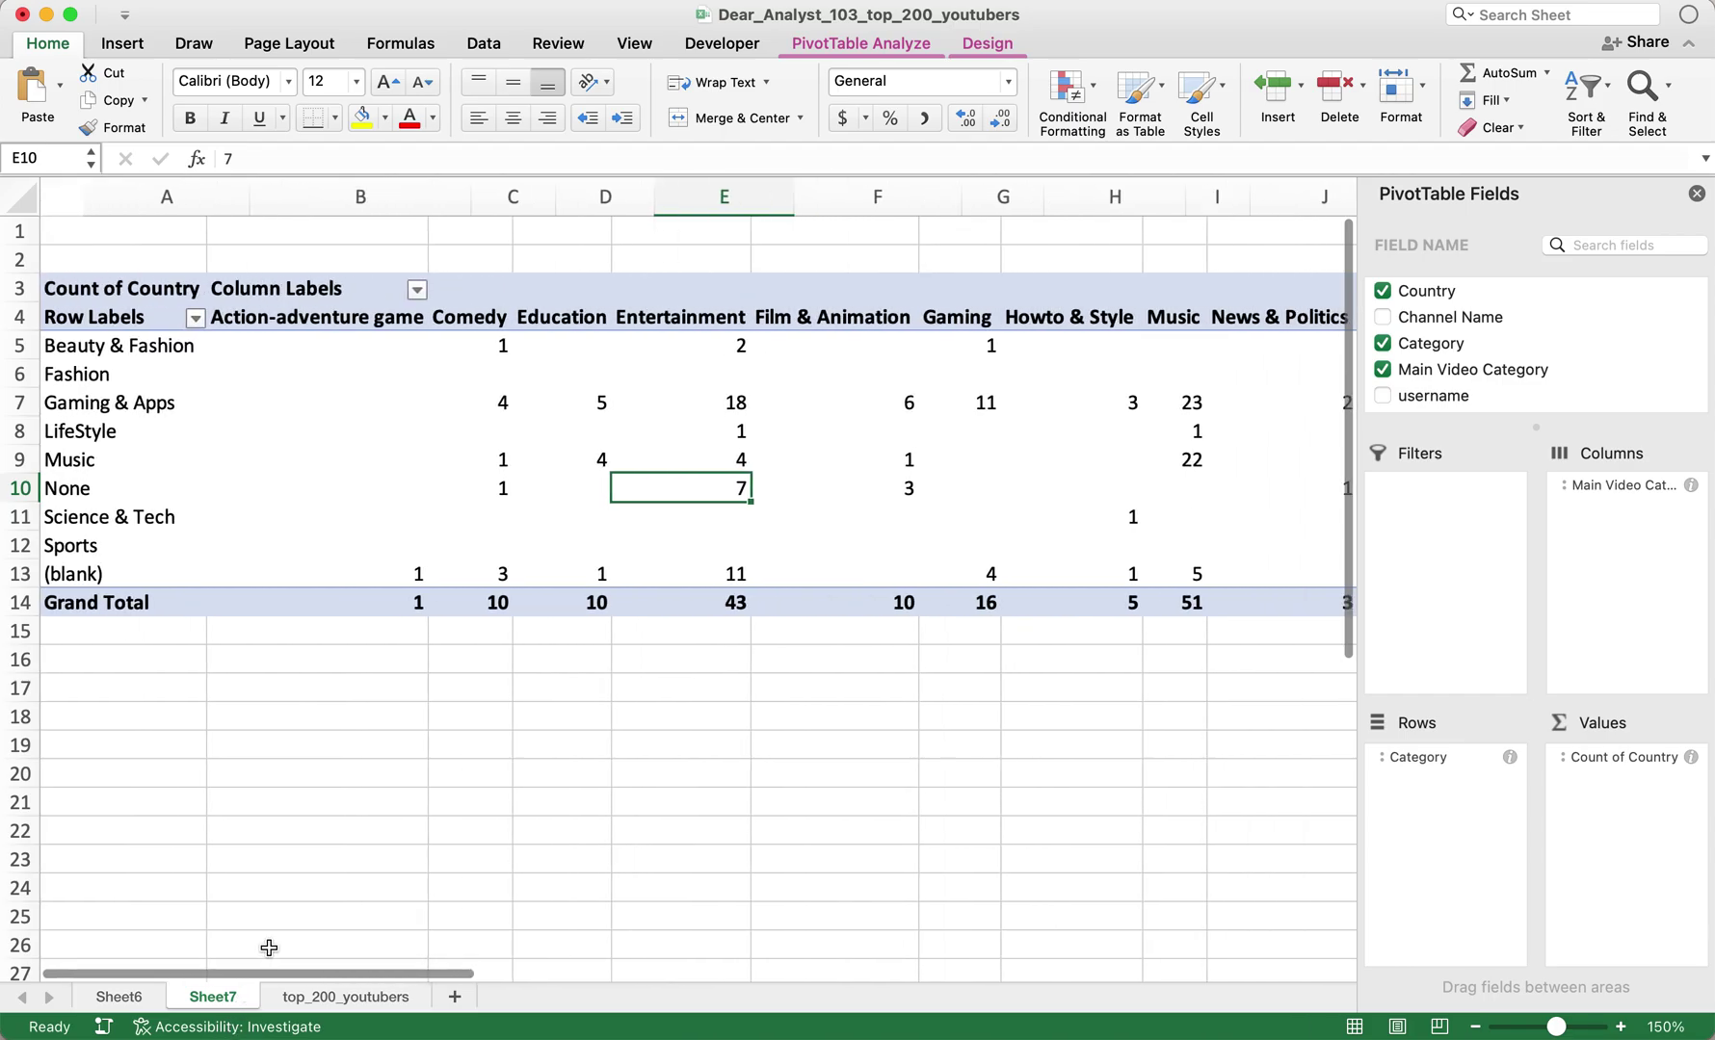
- Delete the Sheet7 trial pivot sheet and go back to Sheet6's PivotTable7
right_click(229, 1000)
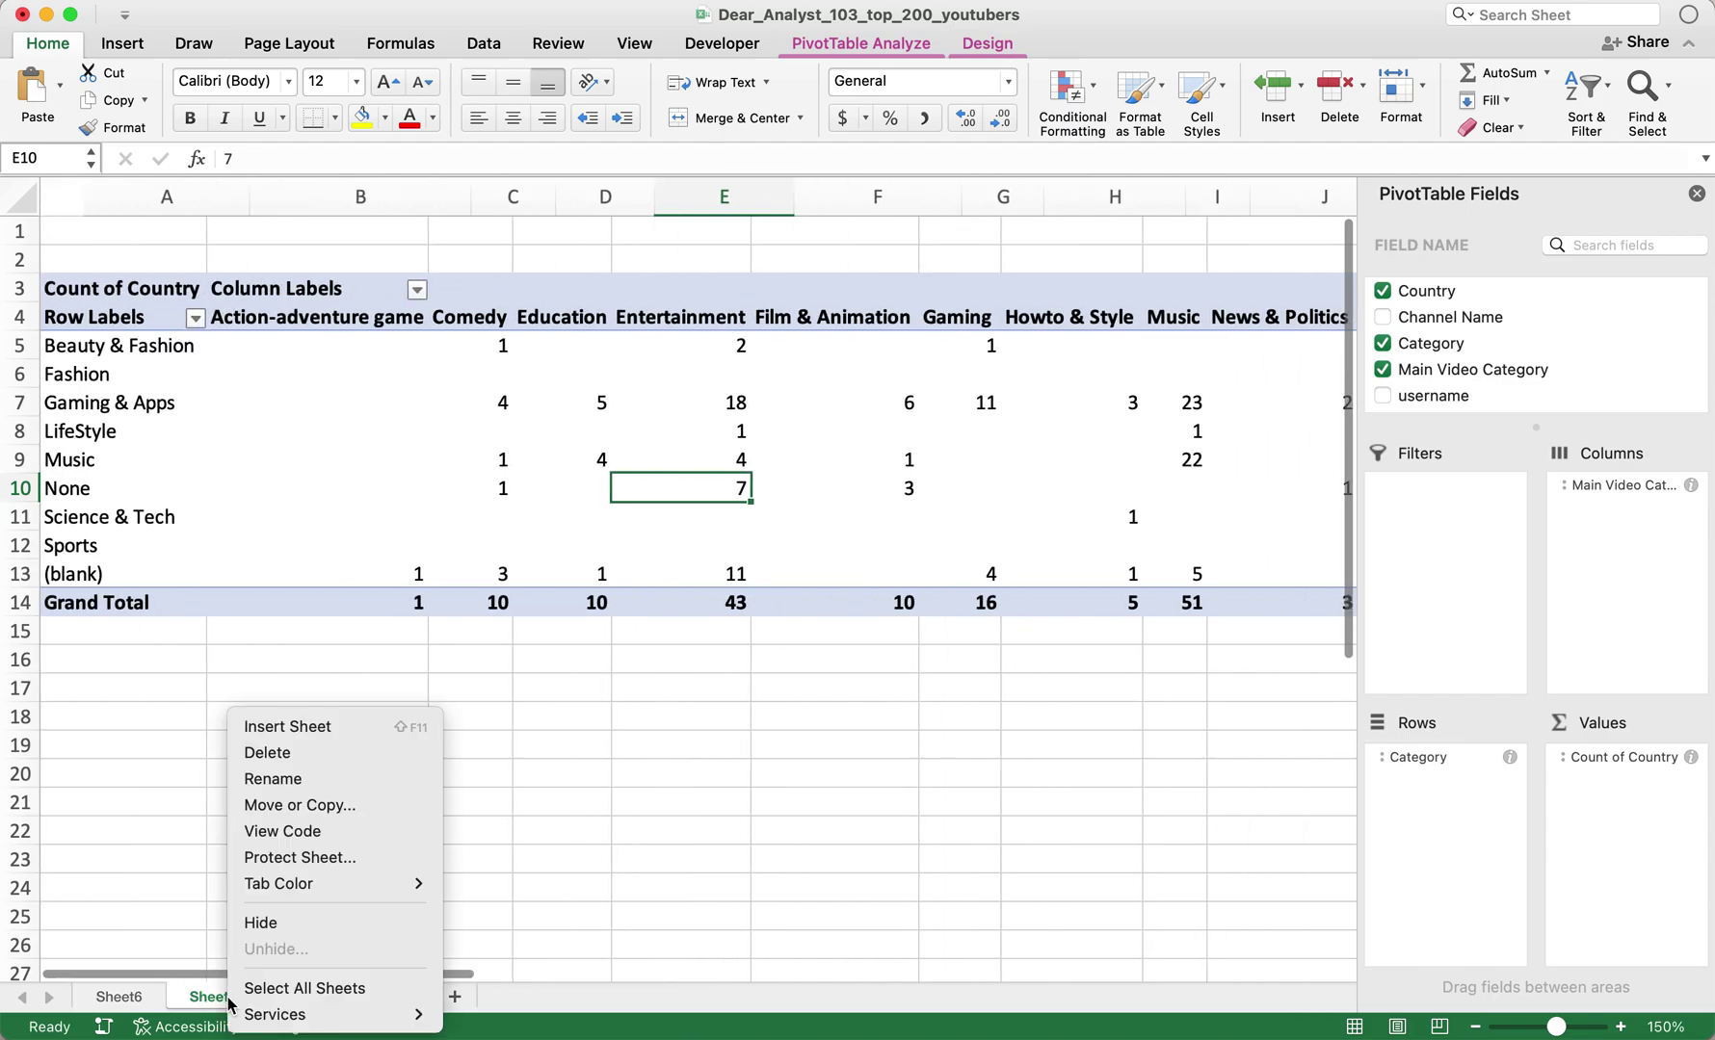
click(270, 753)
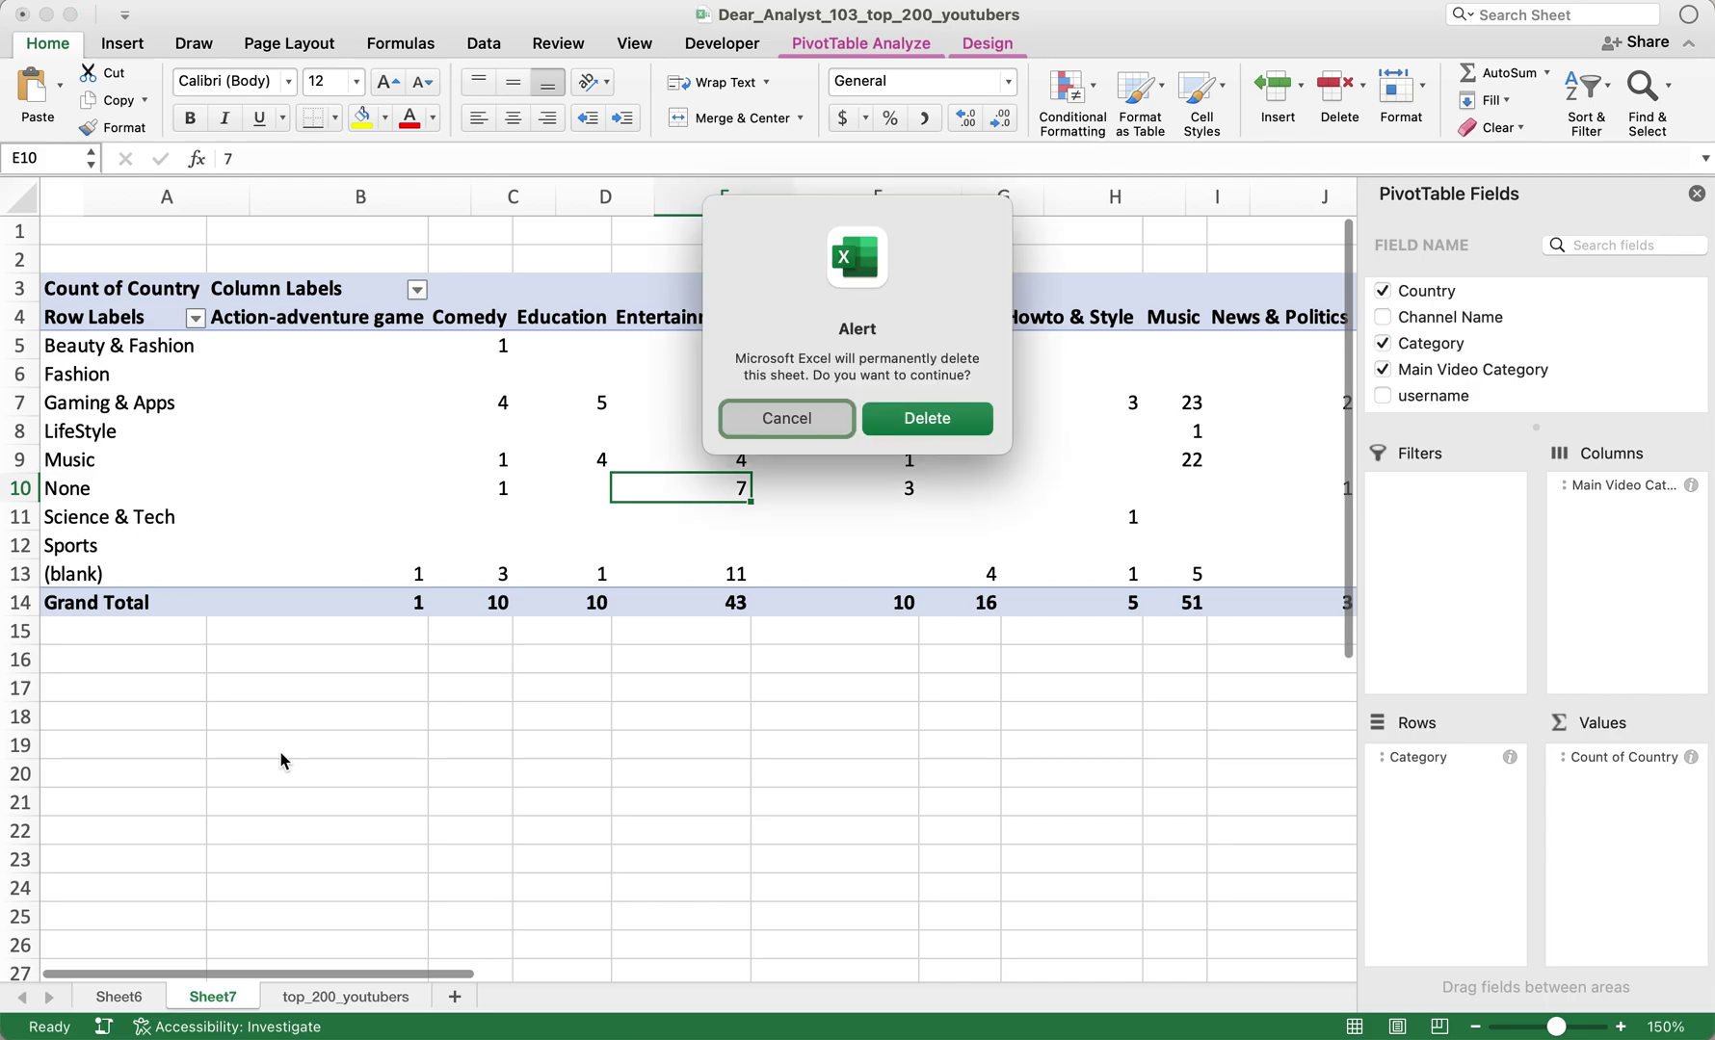
click(927, 419)
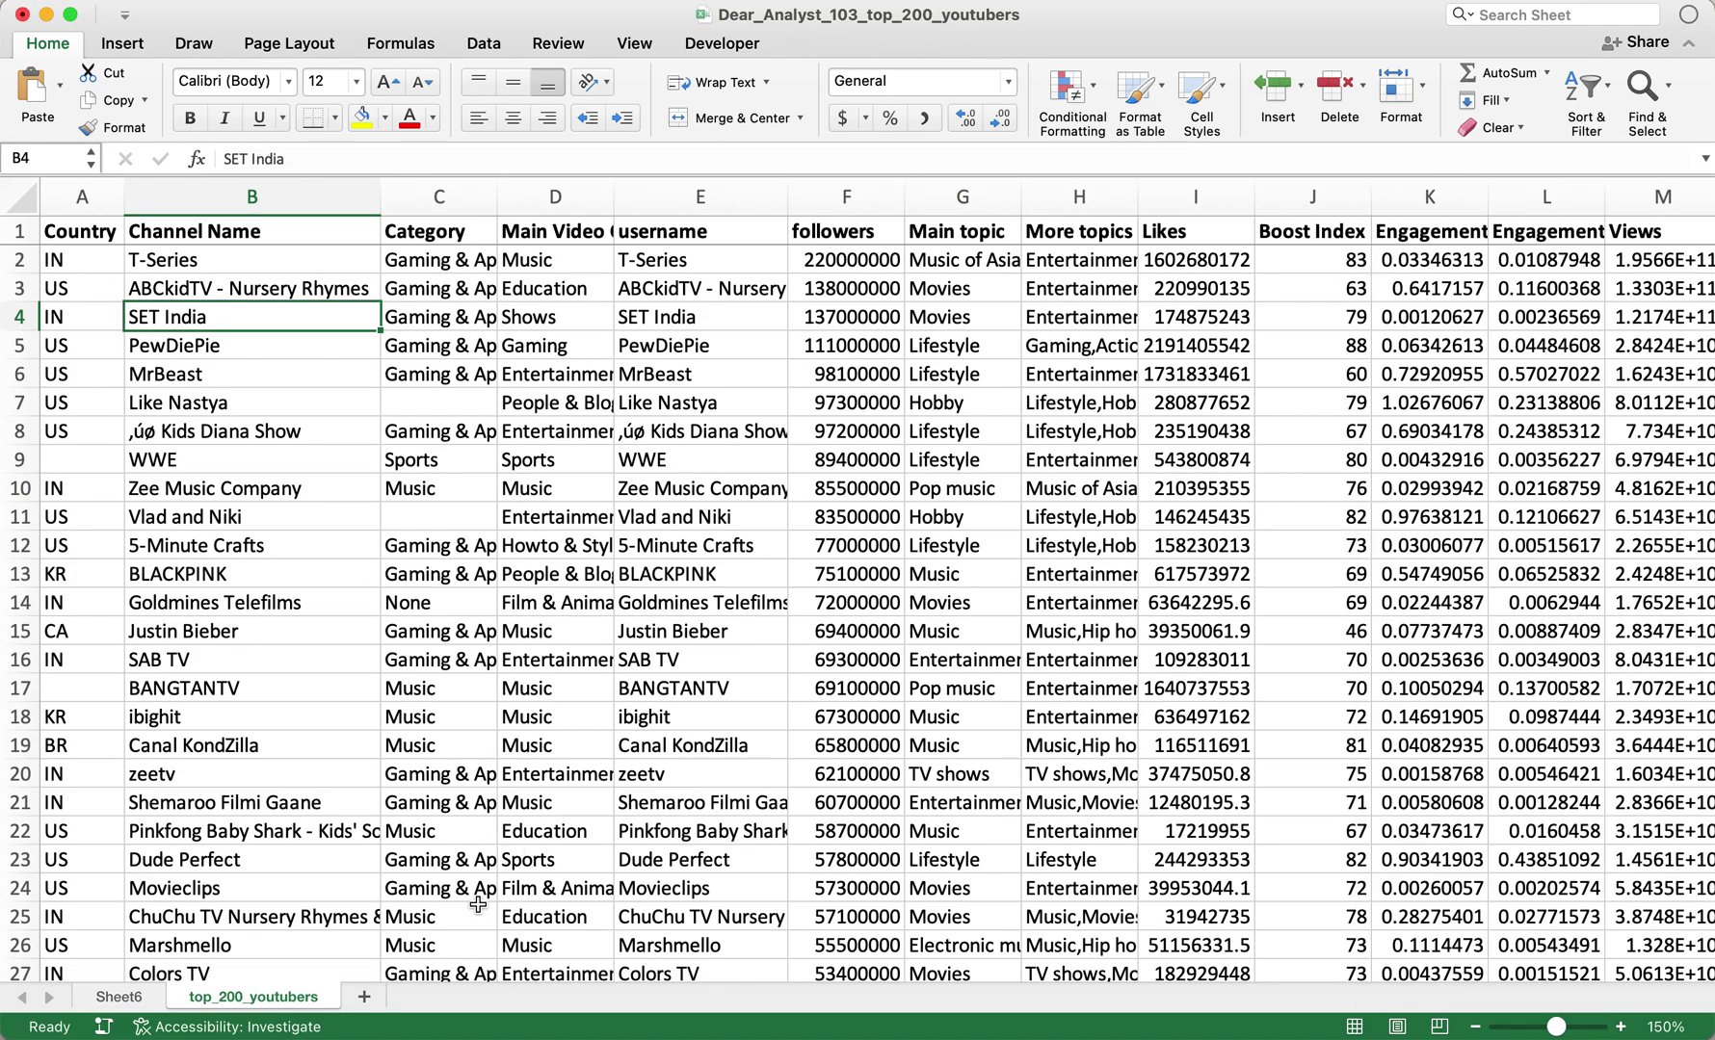
click(128, 1000)
click(282, 624)
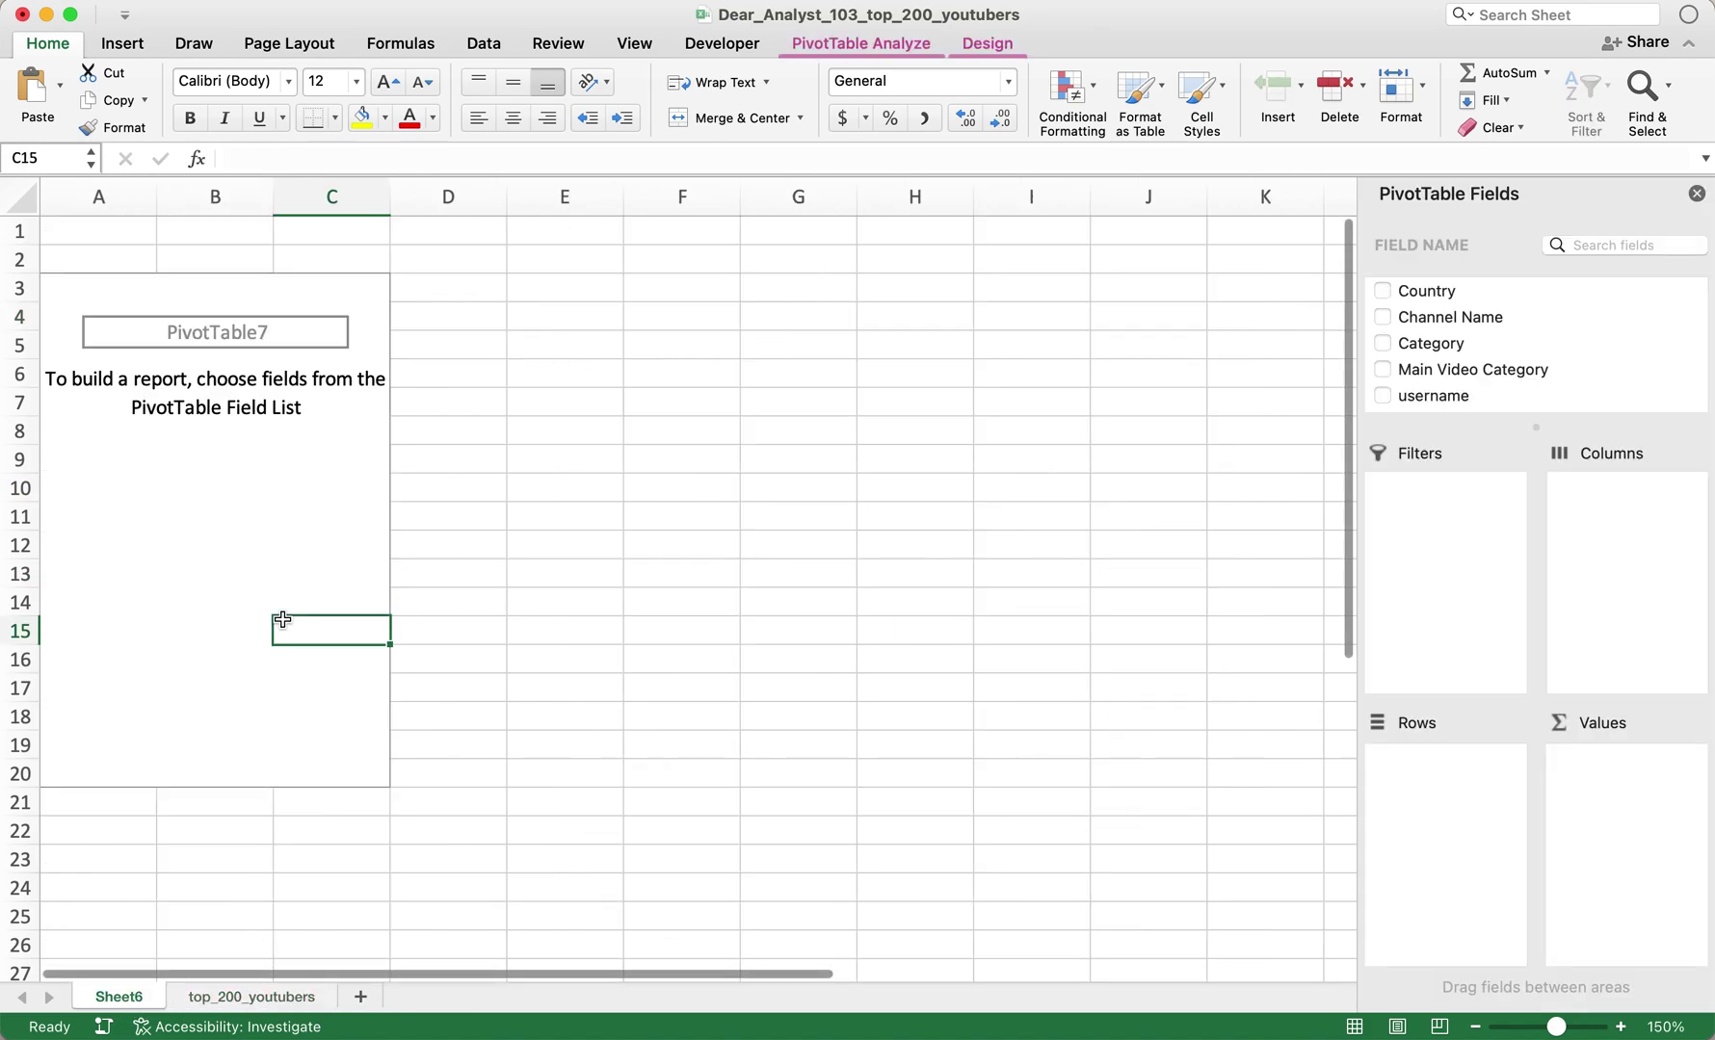
- Review the Category, Main Video Category, username and followers columns on the data sheet
click(252, 997)
click(542, 545)
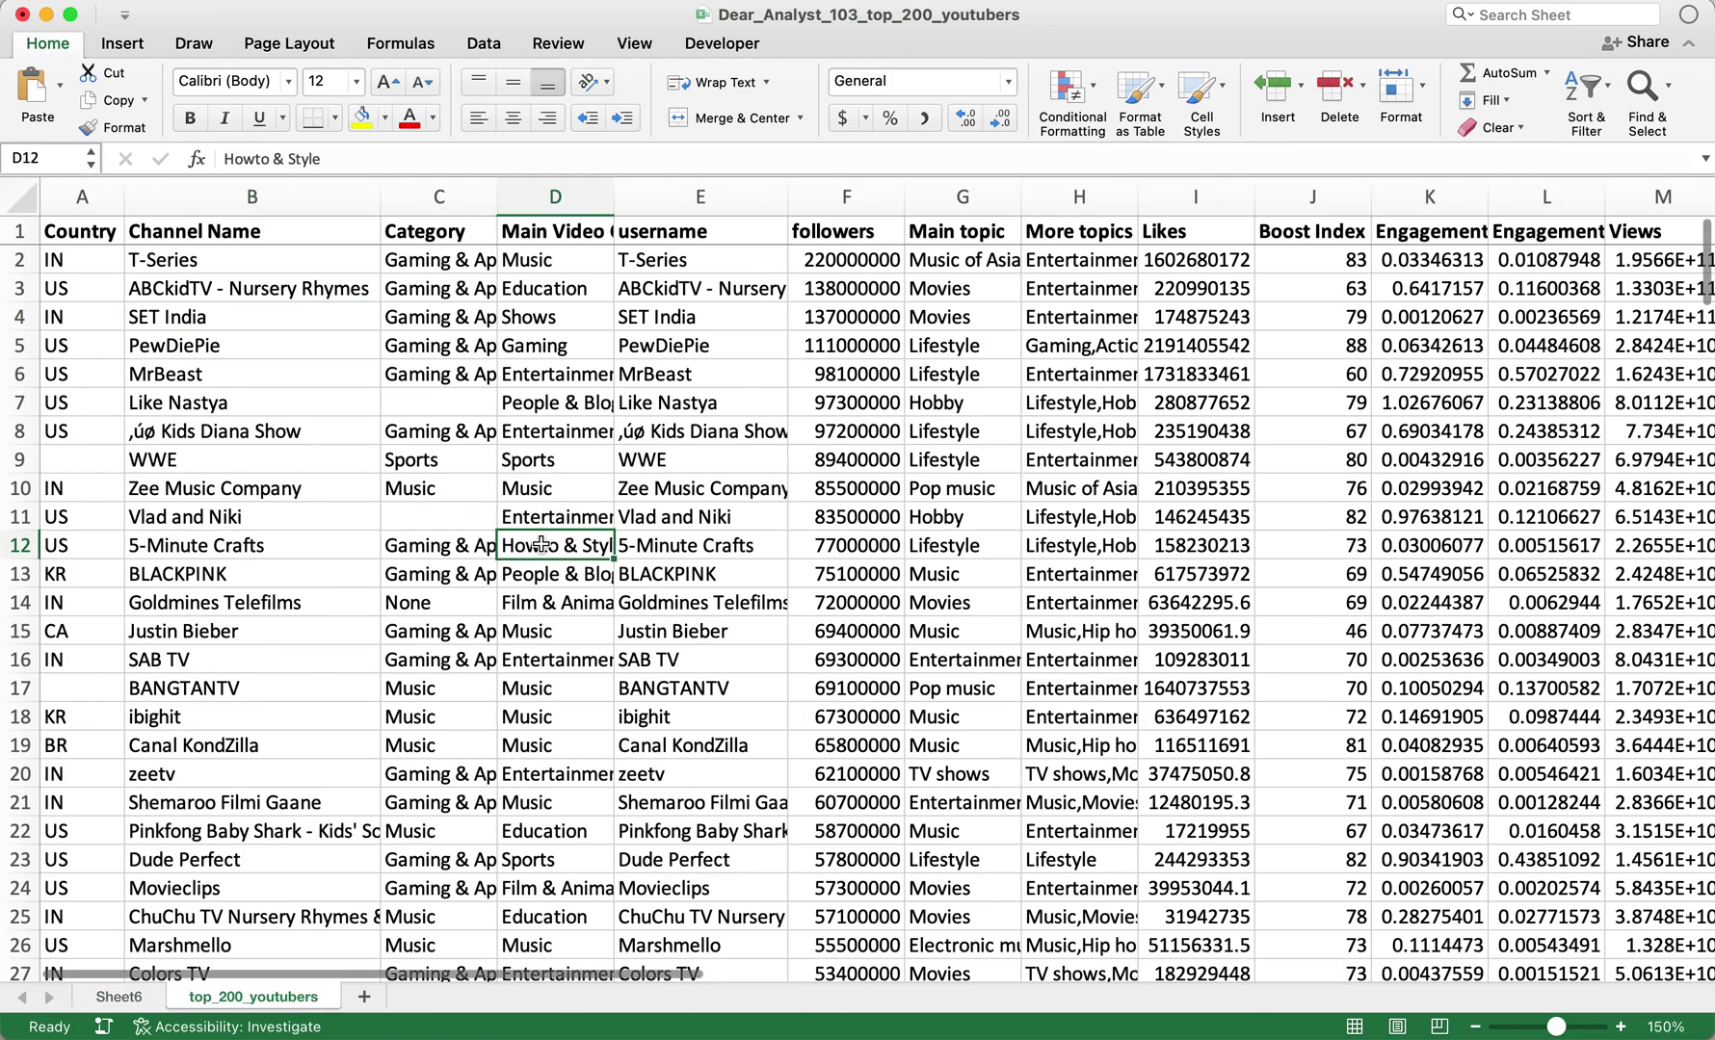
click(1688, 42)
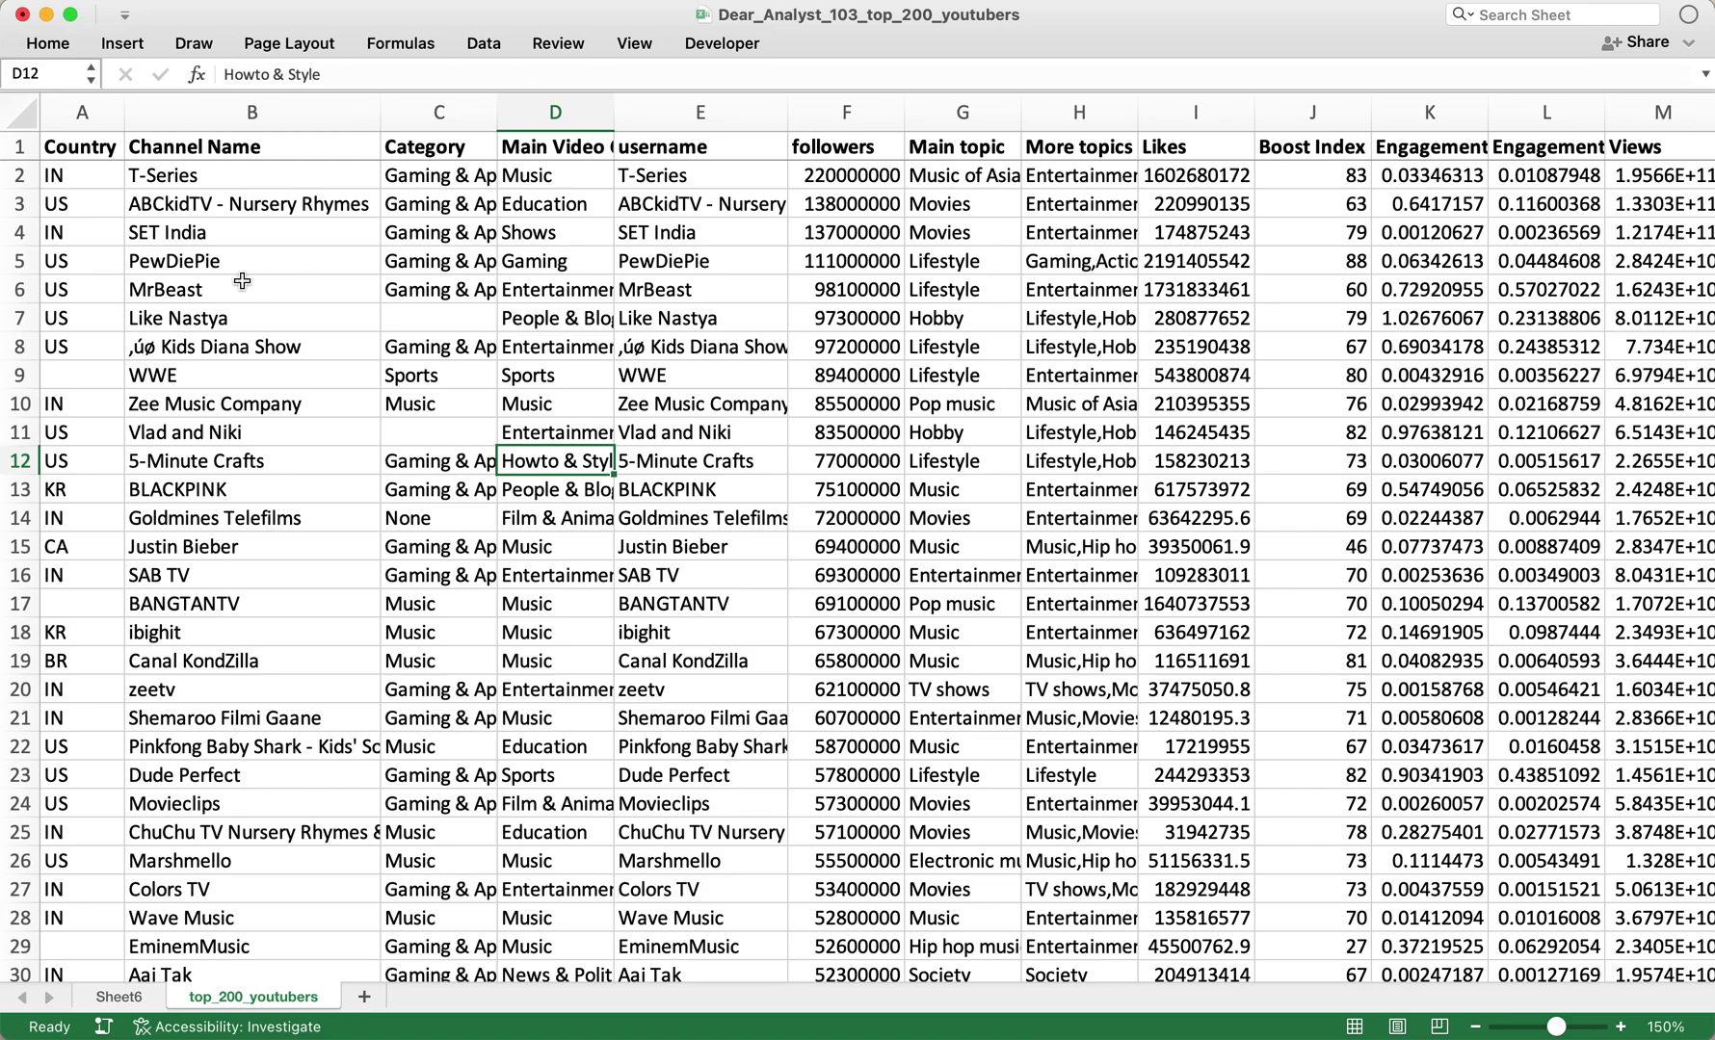
click(179, 198)
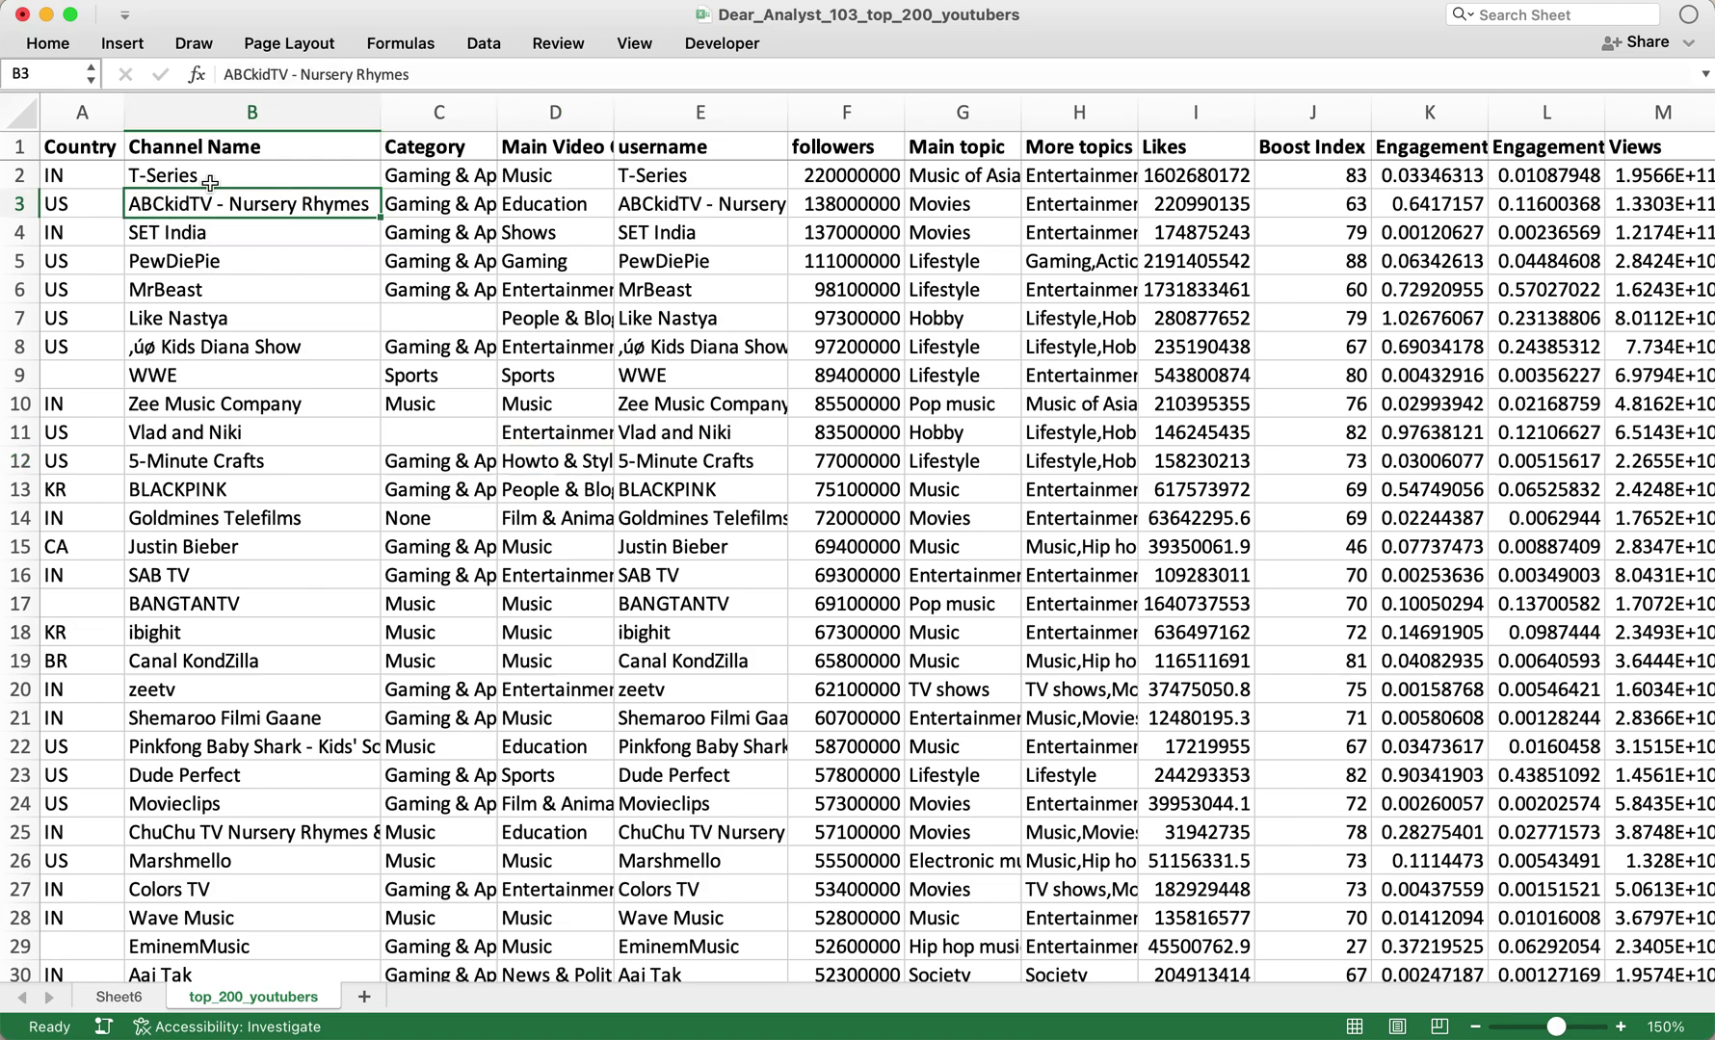
click(449, 148)
click(574, 154)
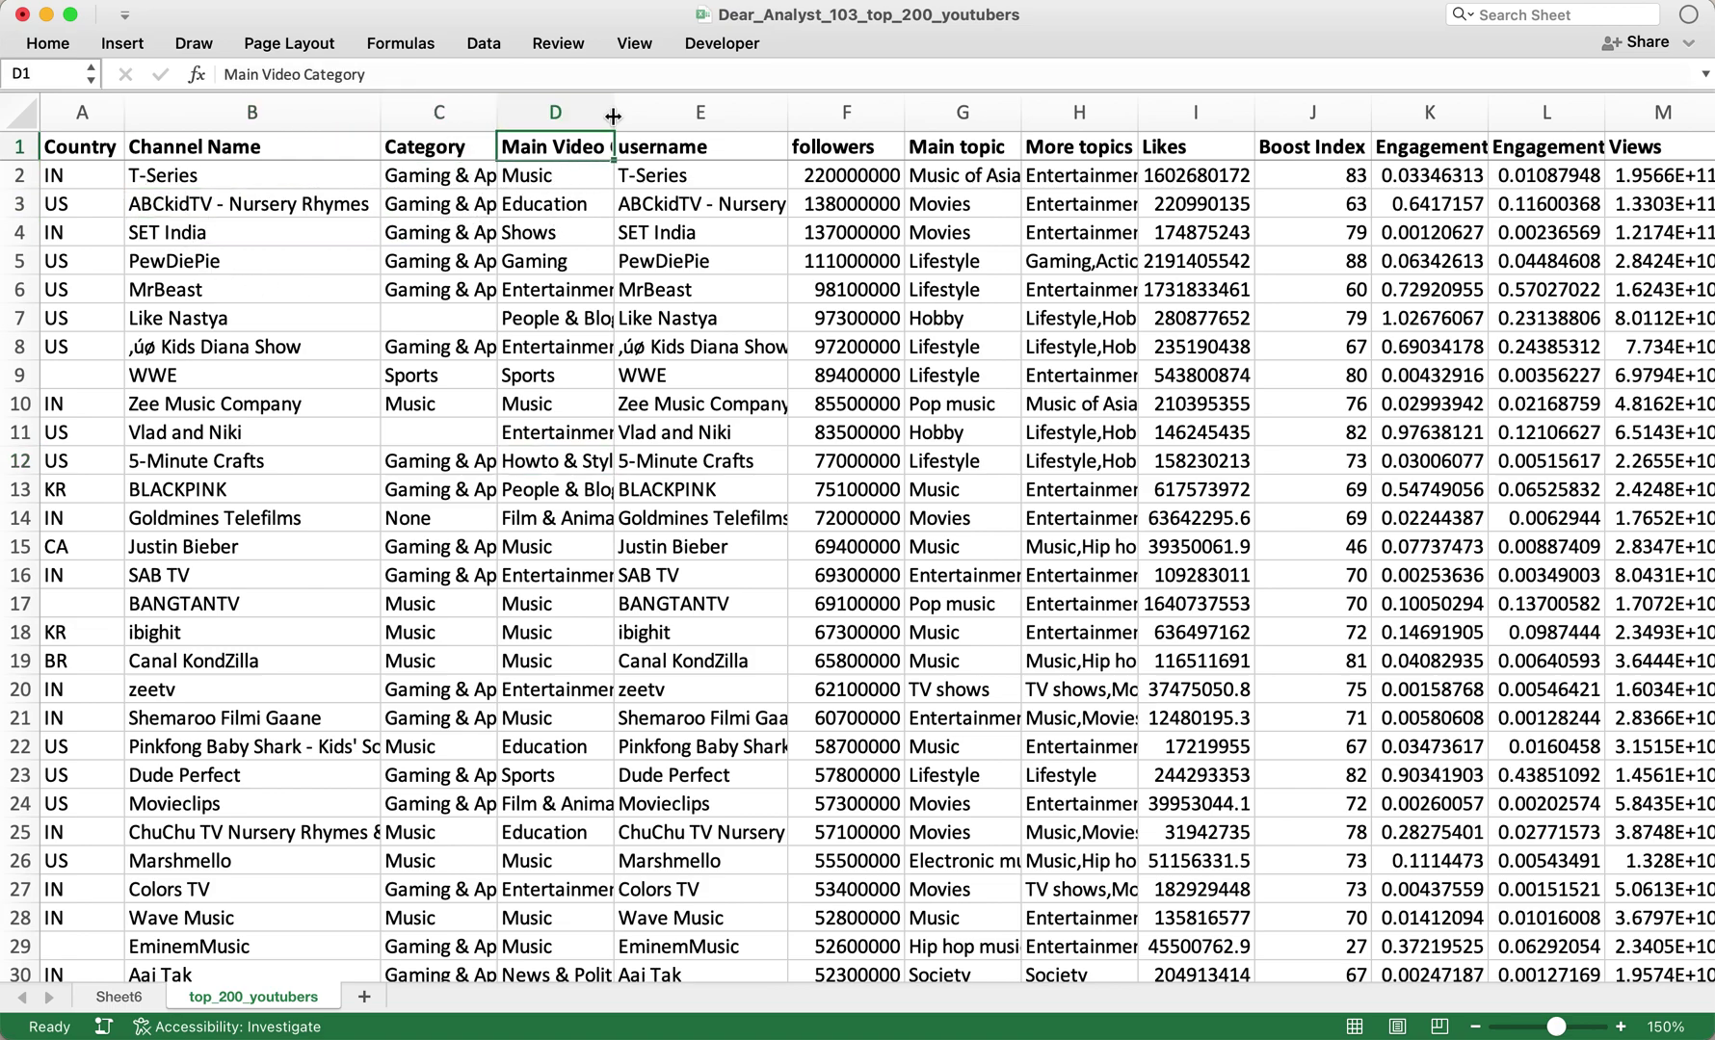
click(737, 226)
scroll(737, 224, down, 1)
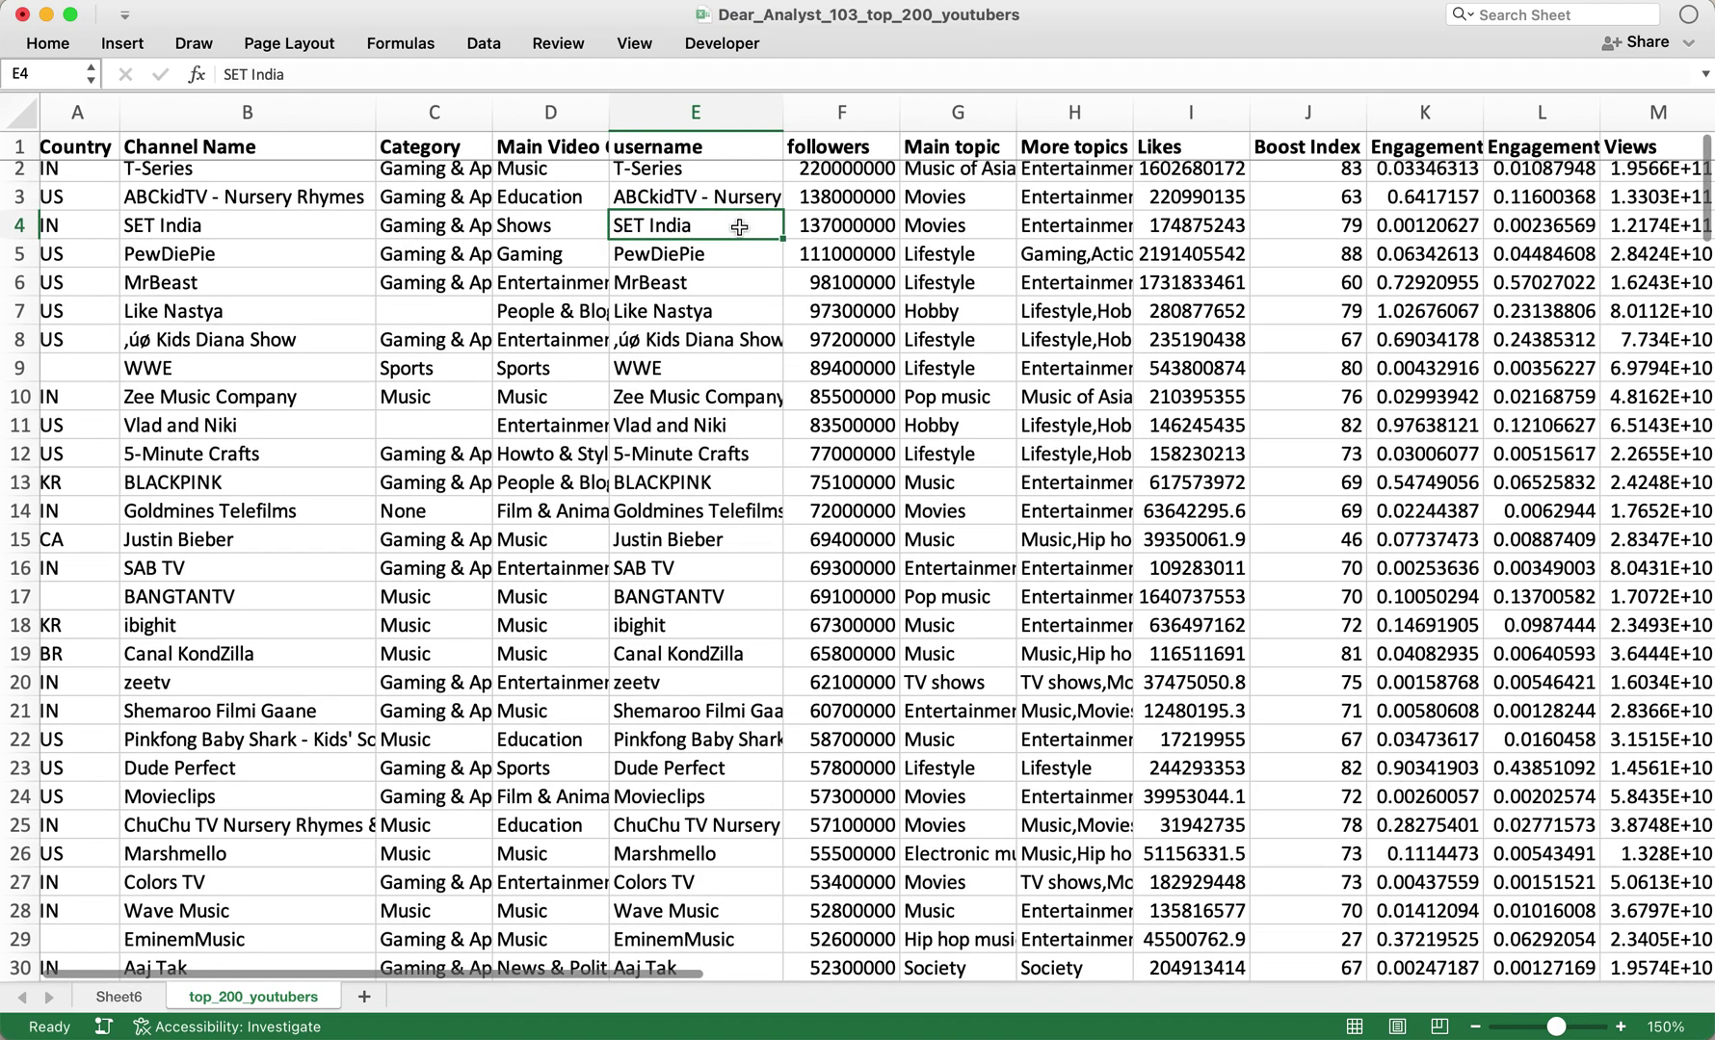
scroll(751, 252, up, 1)
click(878, 213)
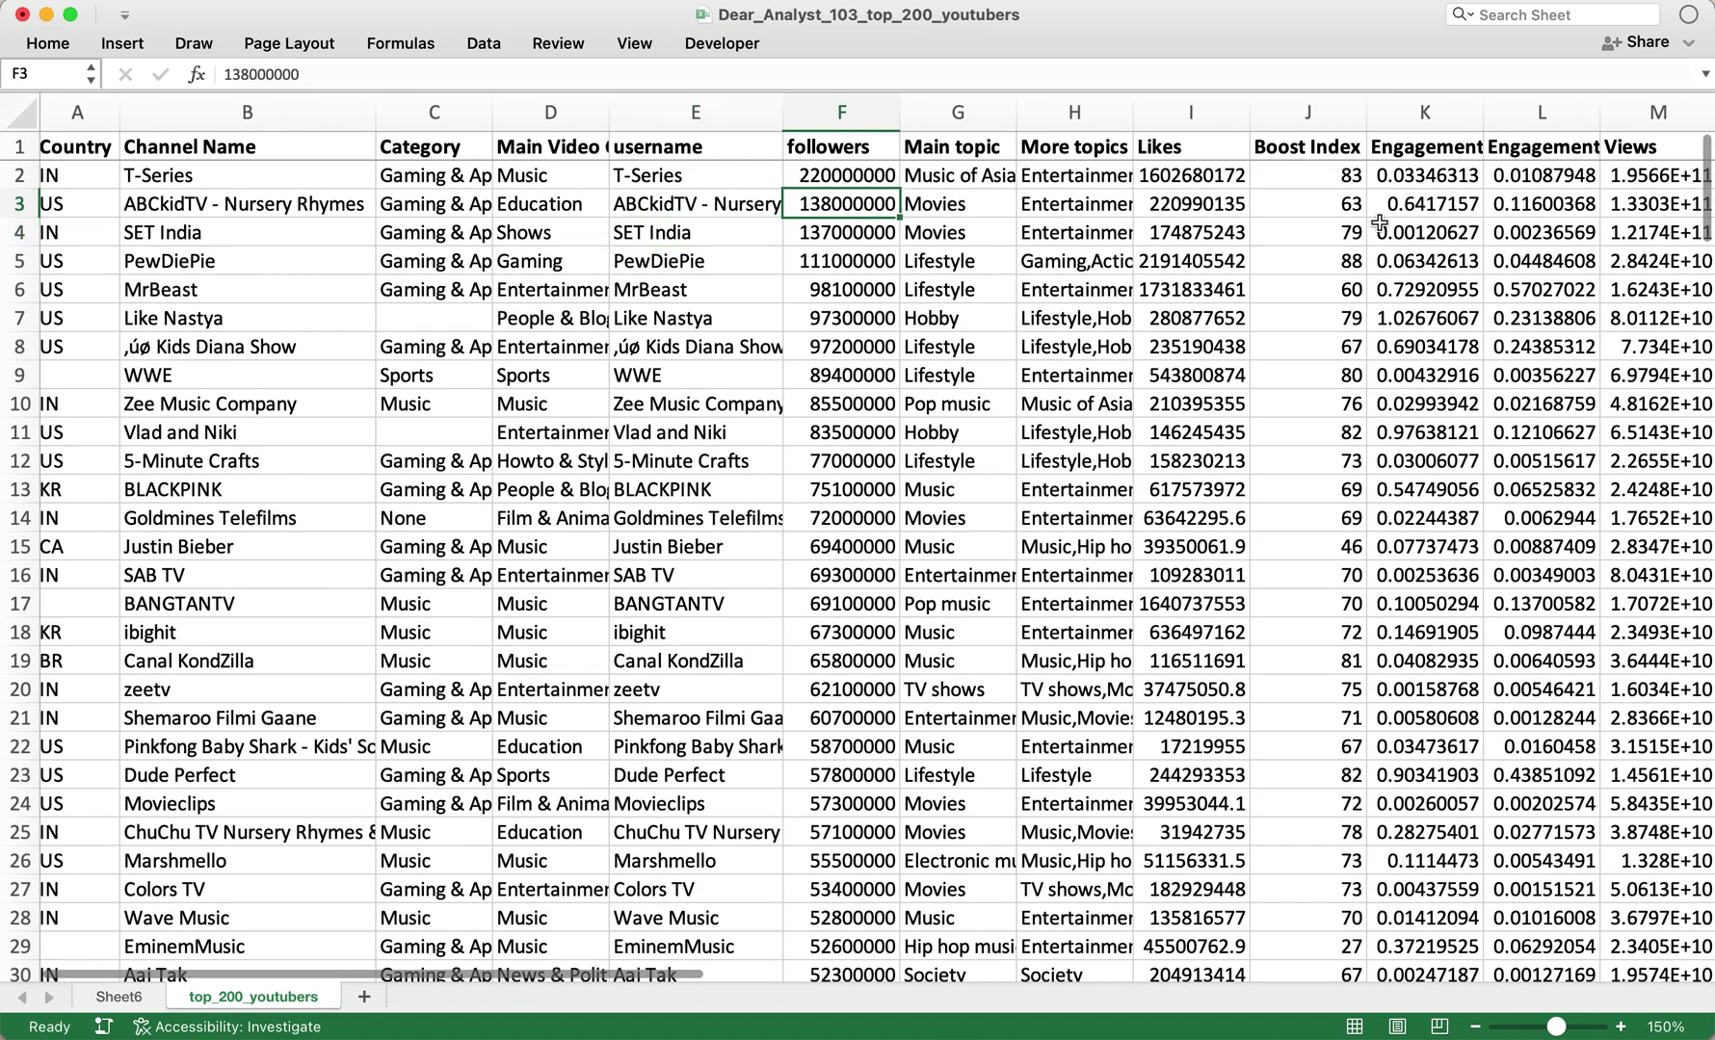
scroll(1156, 236, right, 1)
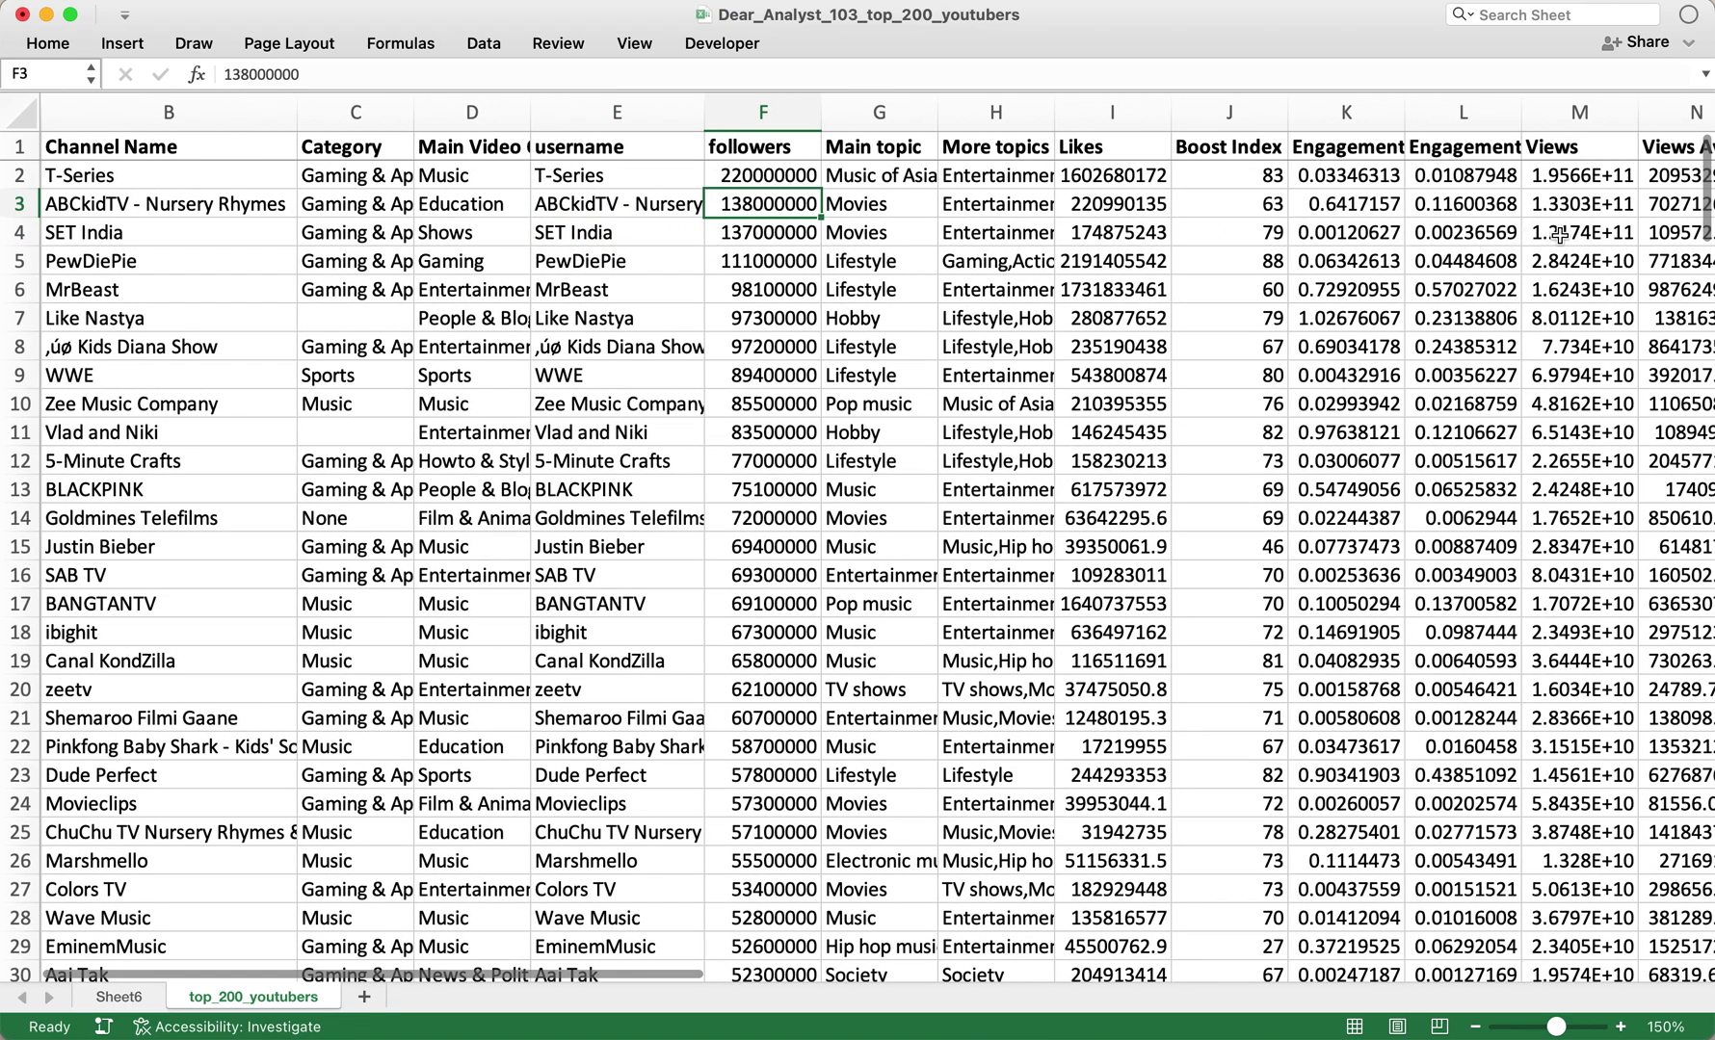
scroll(1559, 235, right, 3)
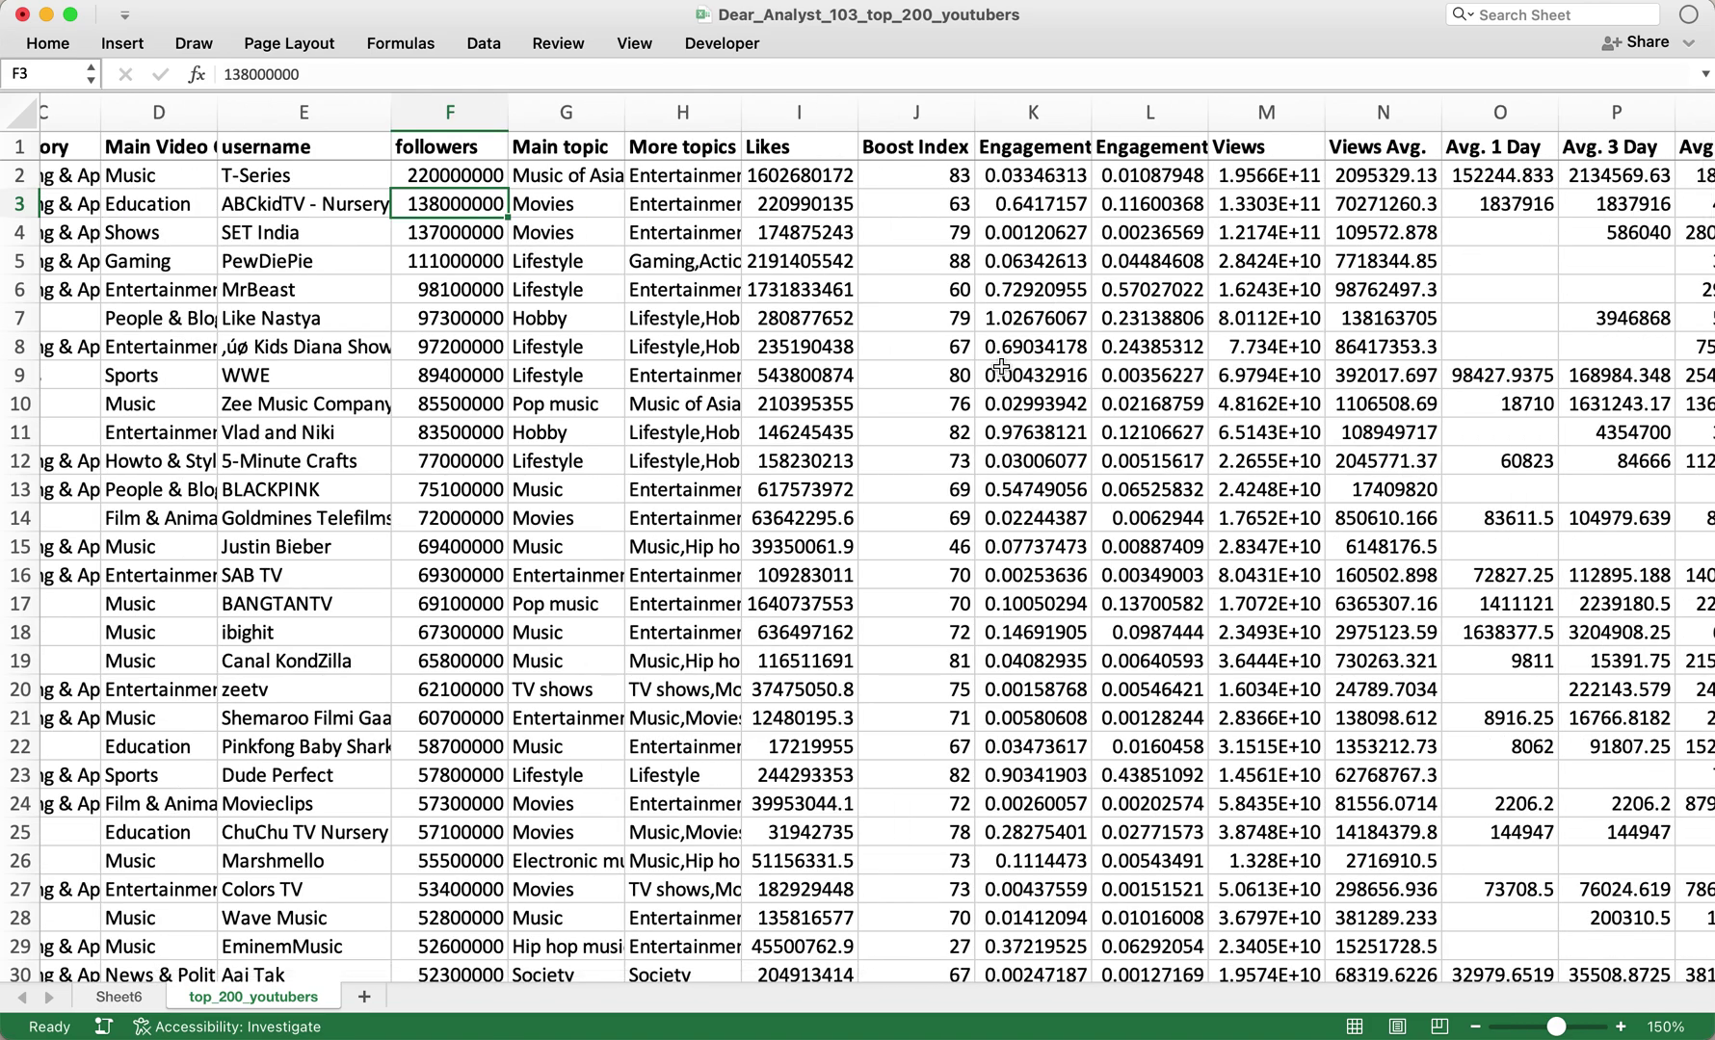
scroll(1001, 366, left, 3)
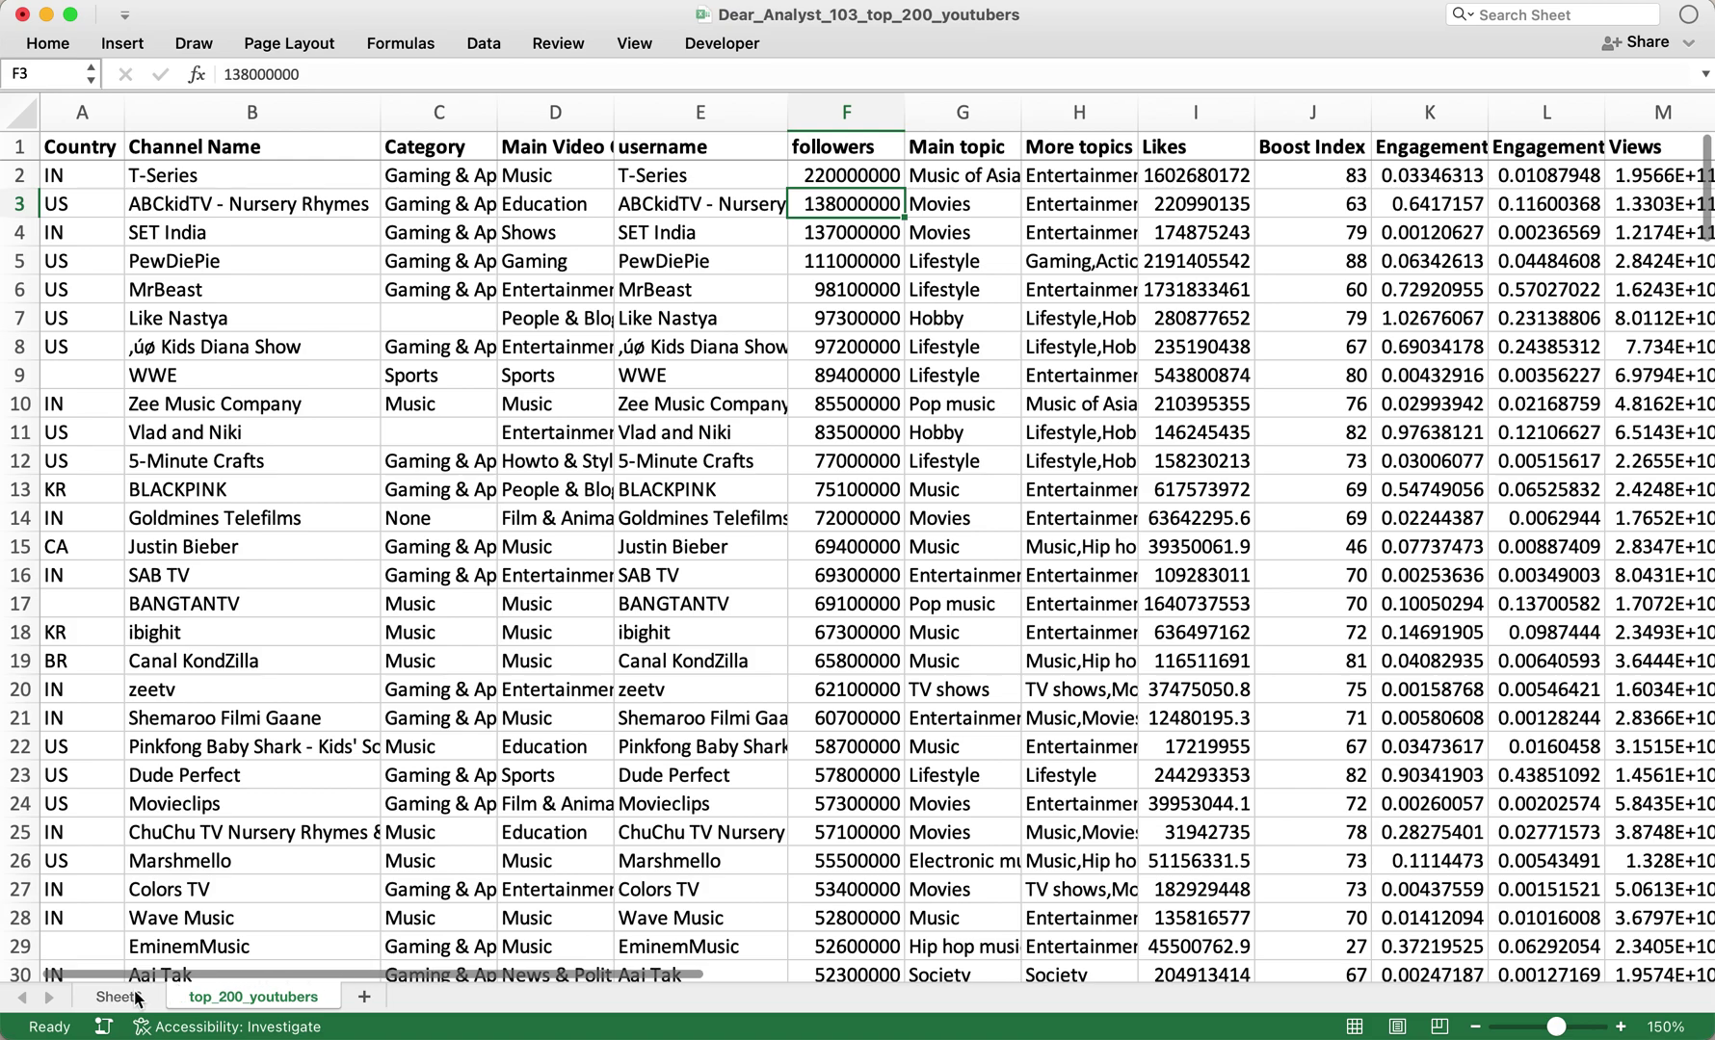
- Check the followers and Likes columns, then show PivotTable7's enlarged field list on Sheet6
click(118, 997)
click(181, 436)
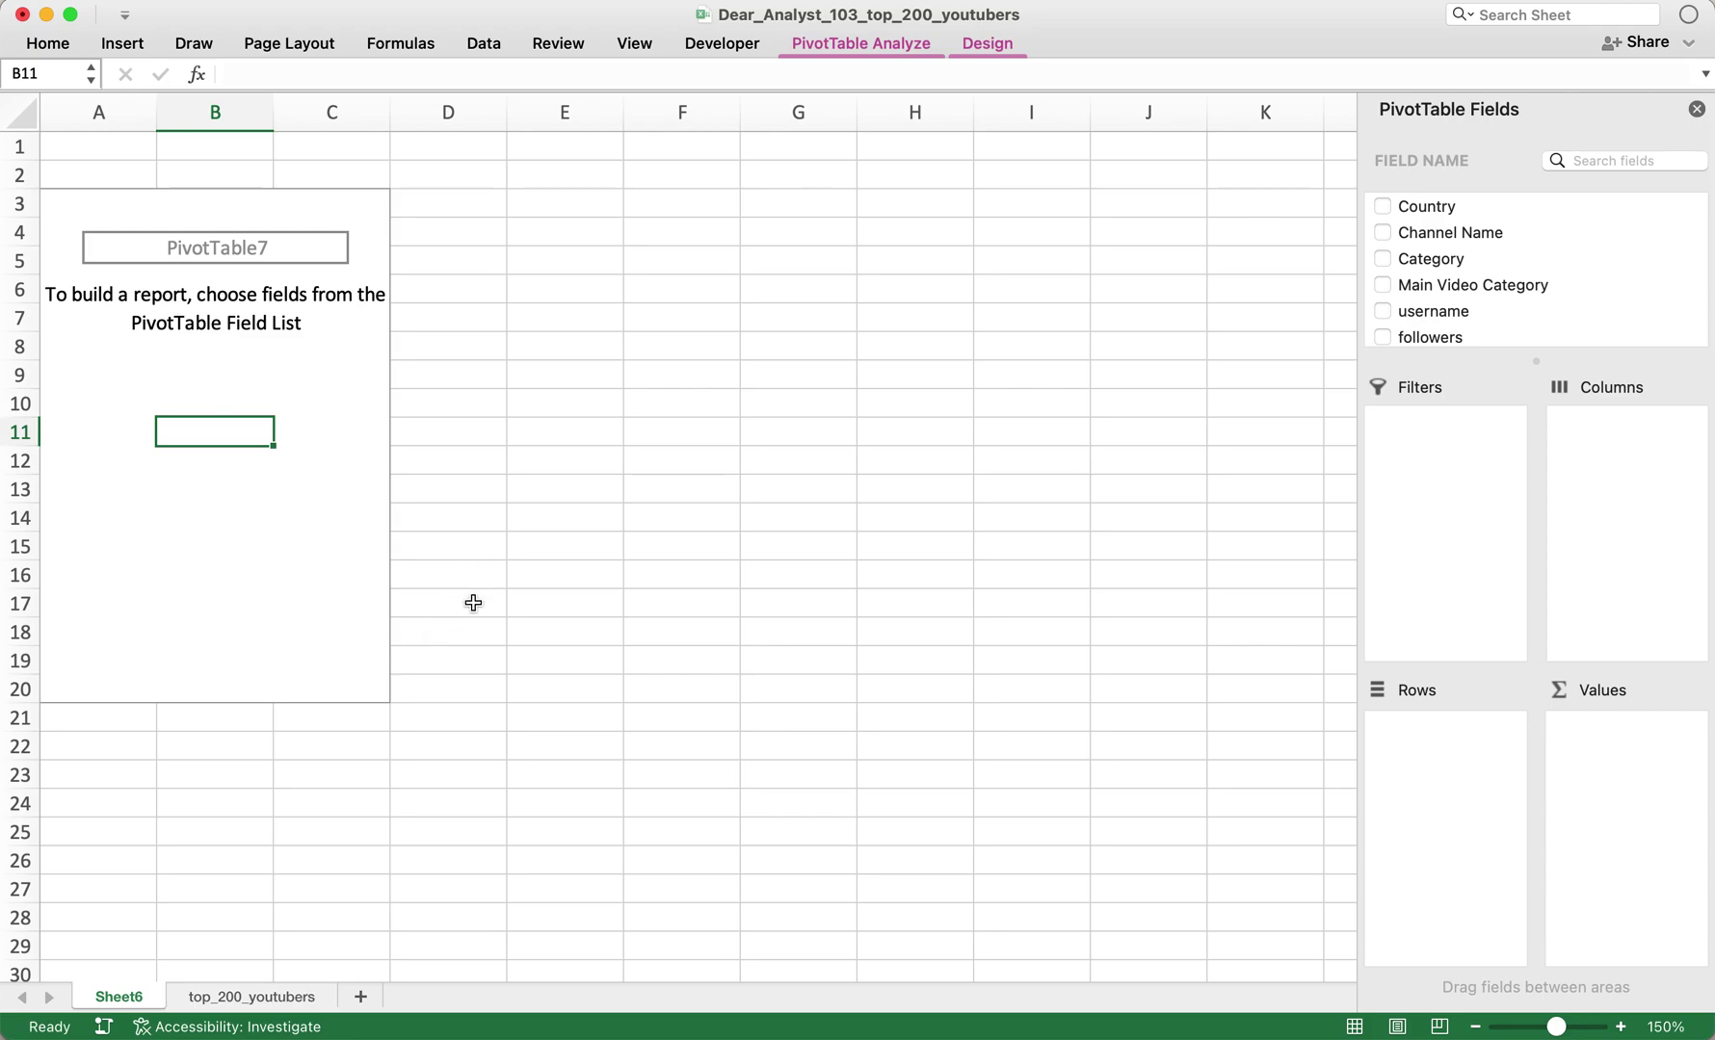
click(308, 997)
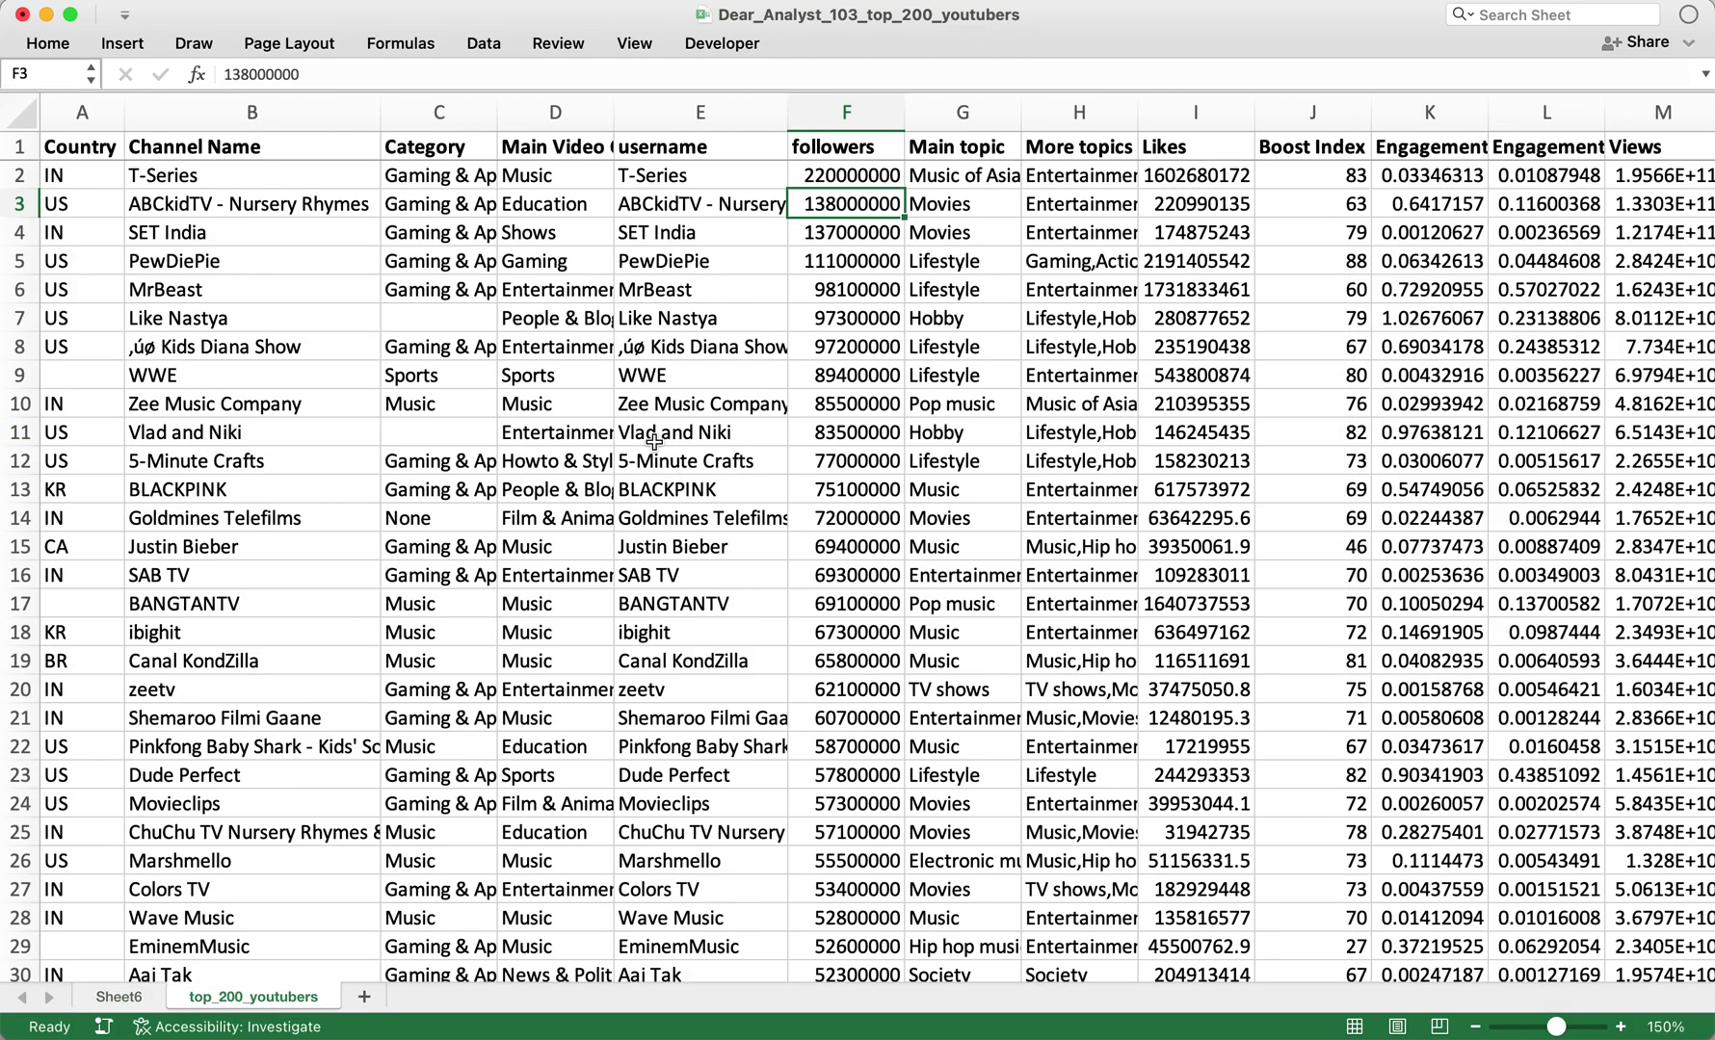
click(858, 121)
click(1186, 116)
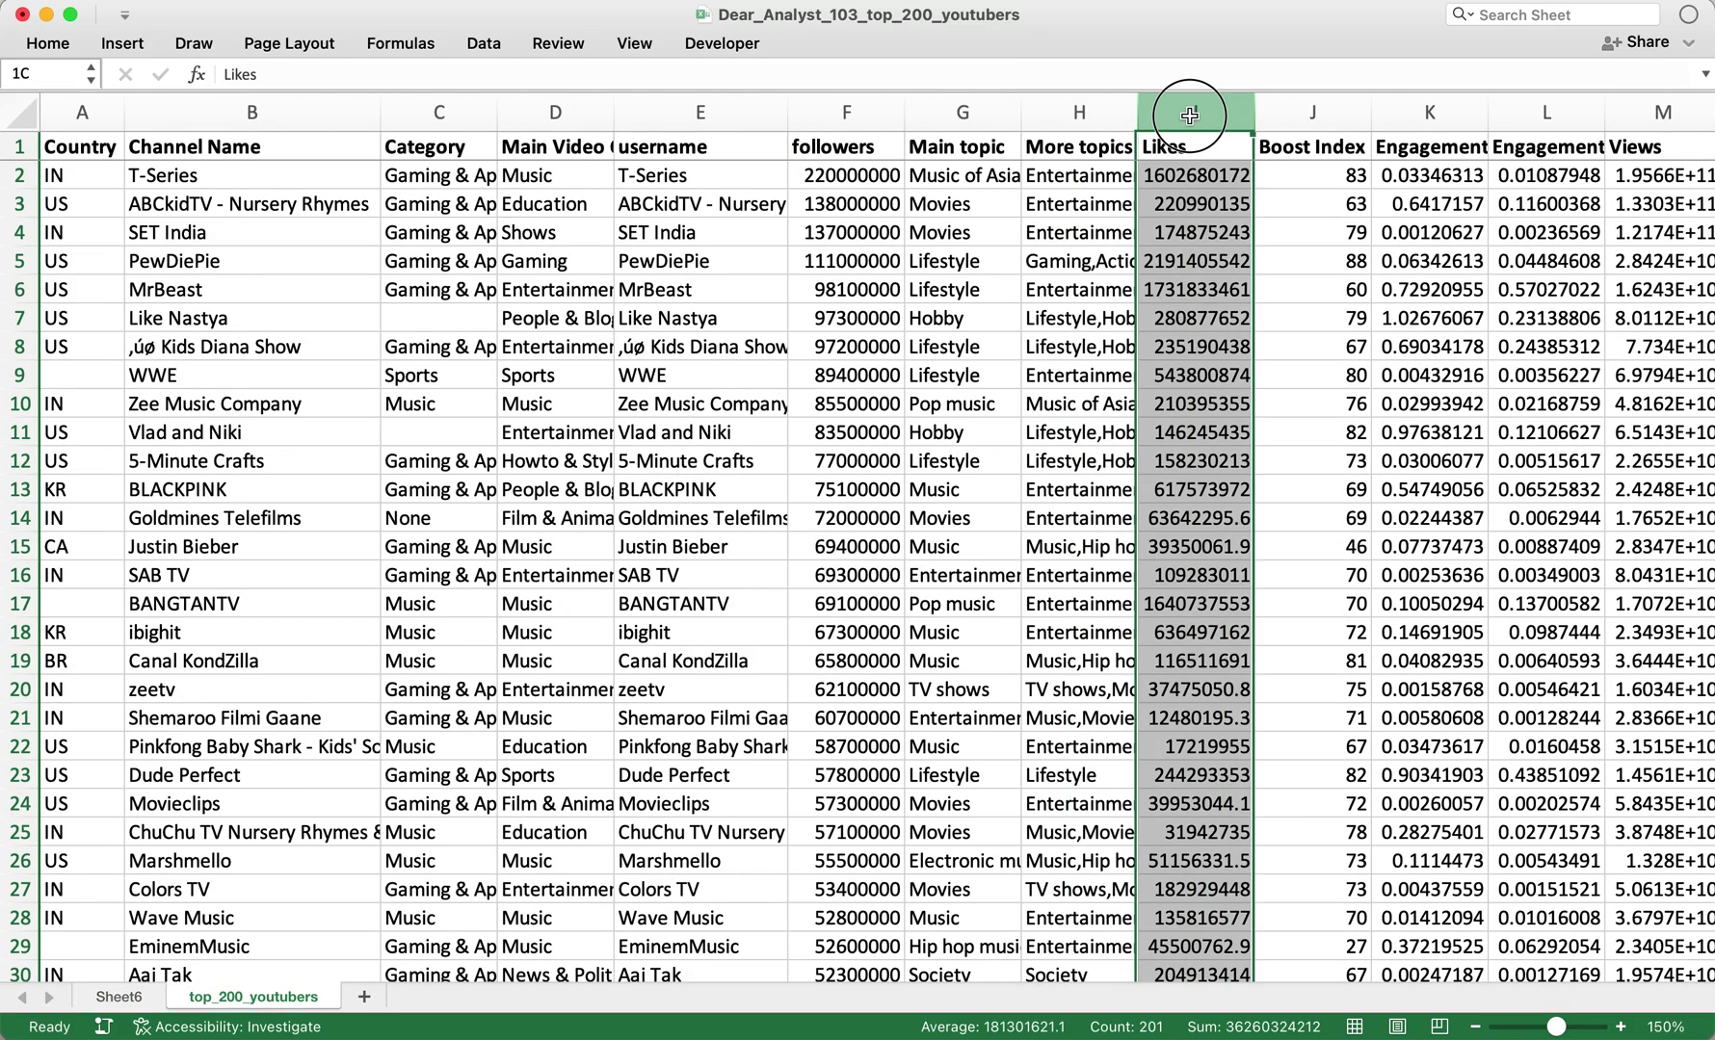
click(121, 998)
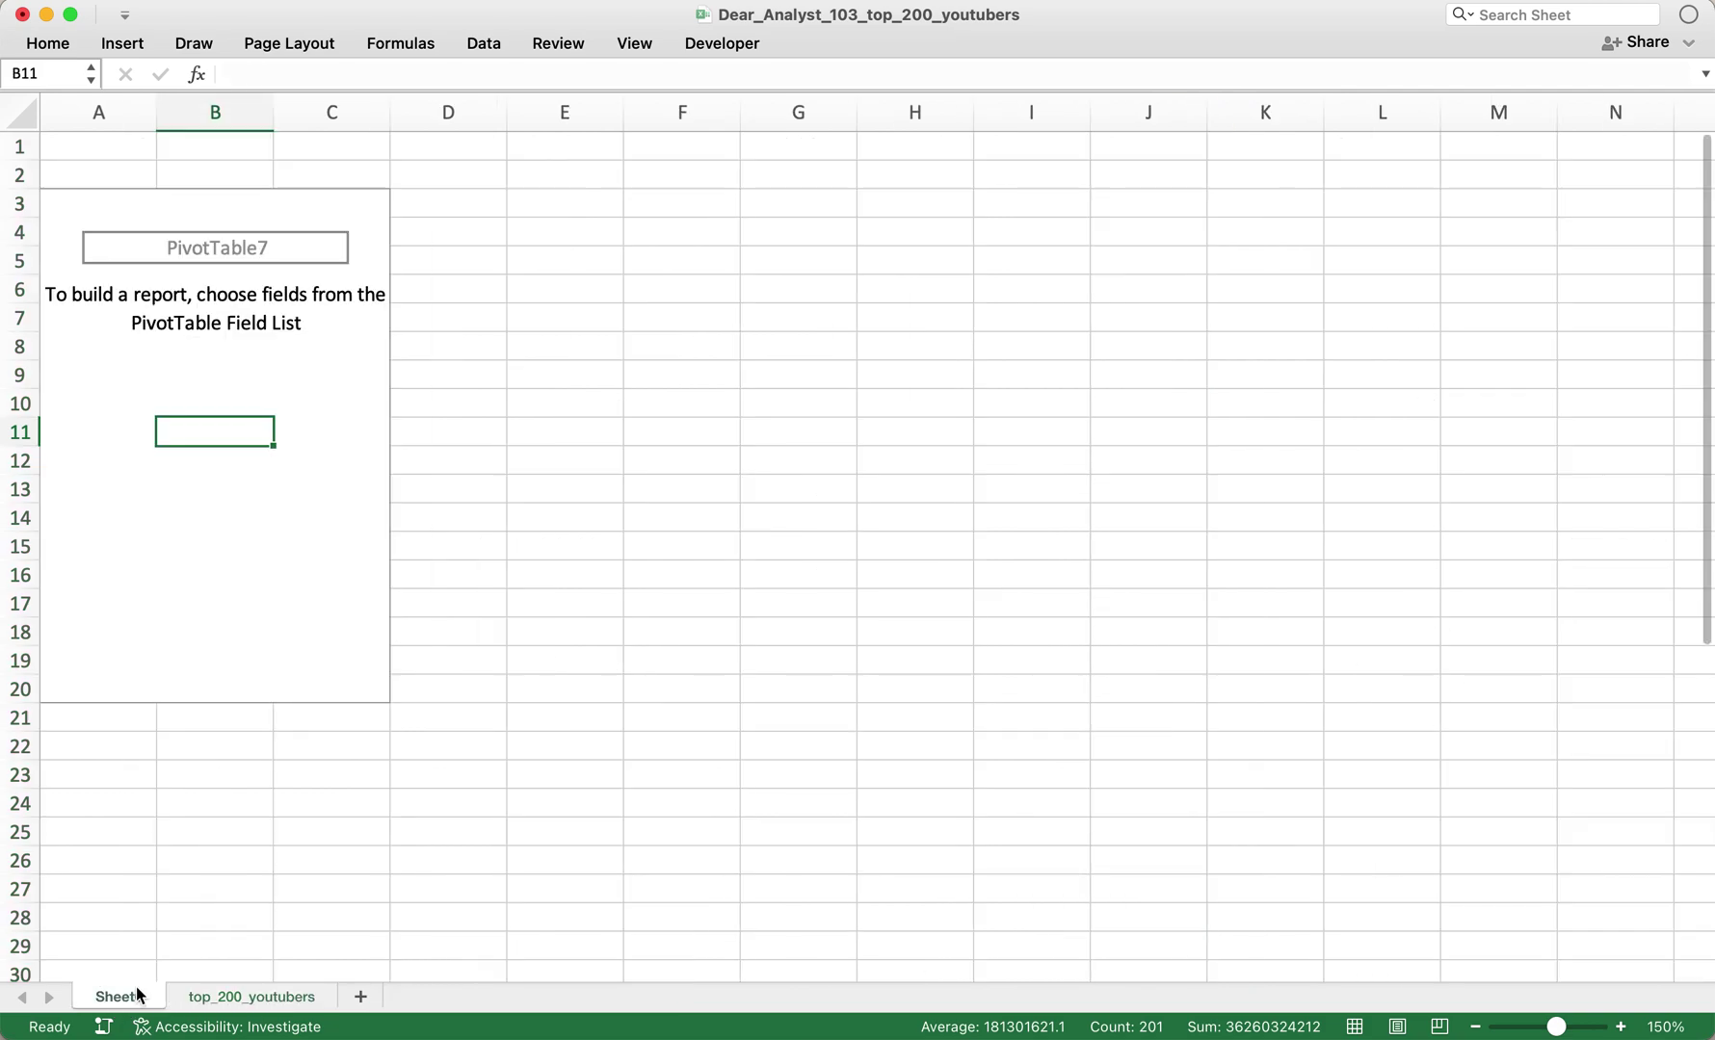
click(349, 484)
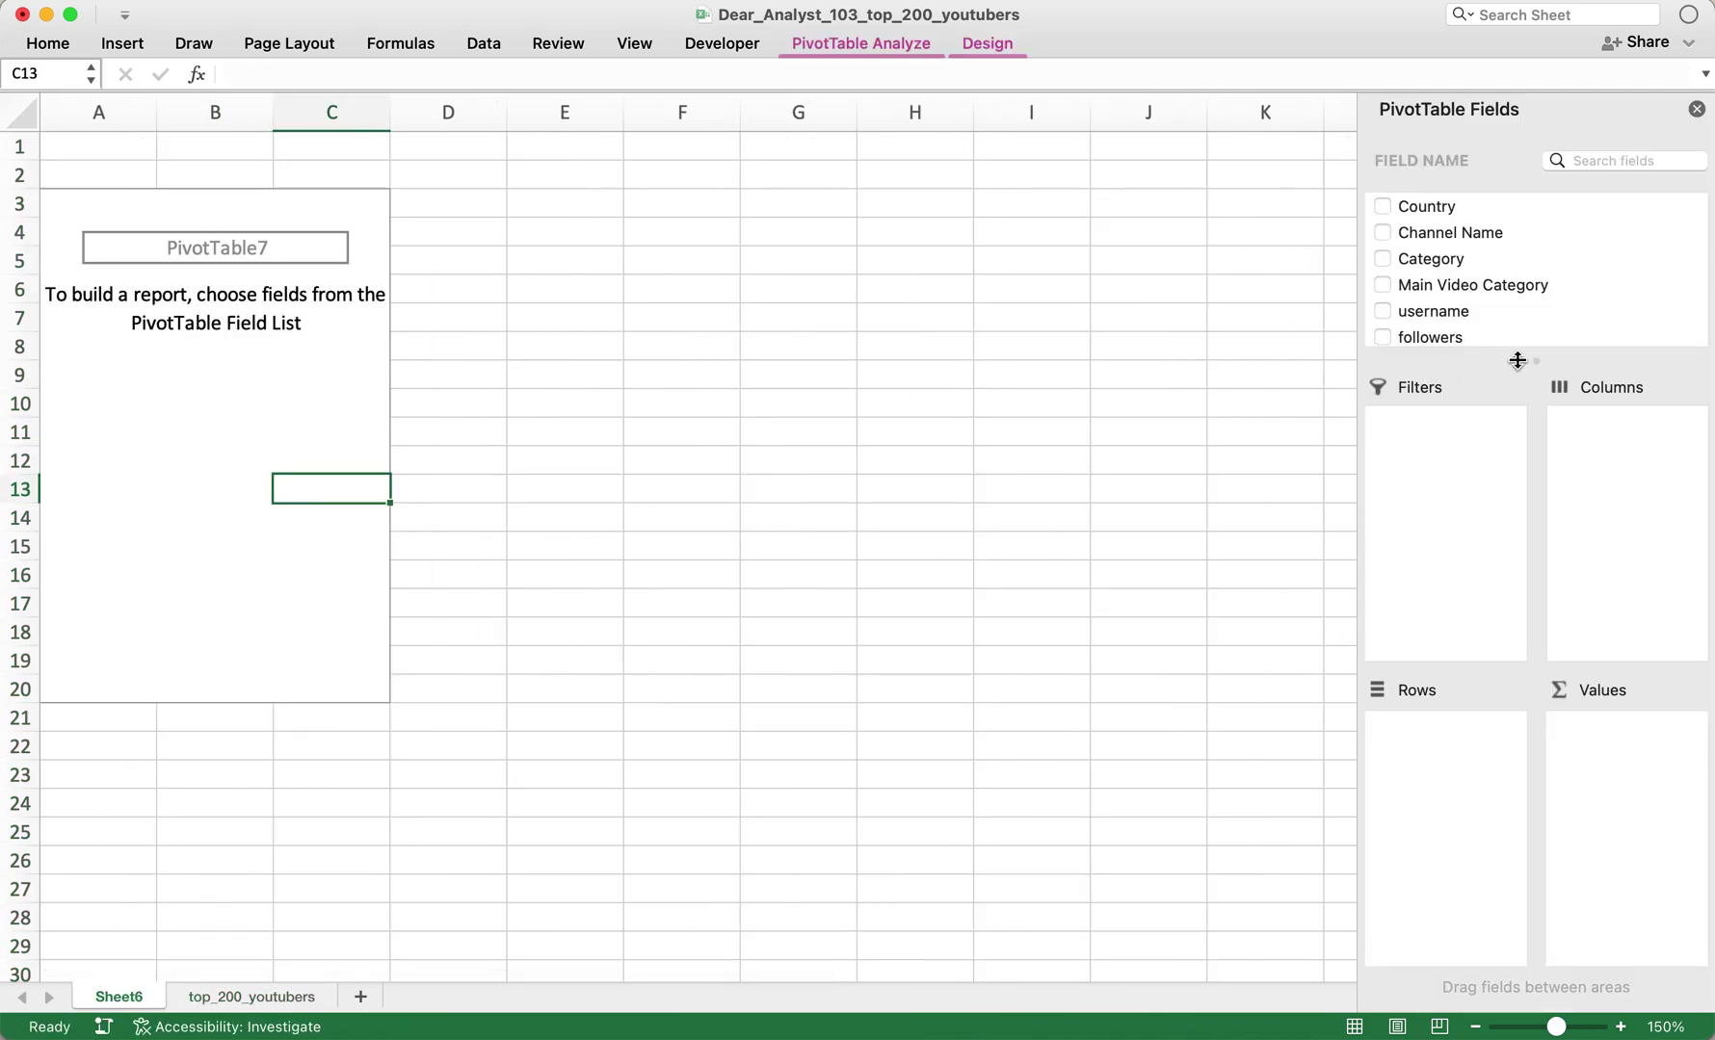
drag(1531, 363, 1532, 595)
- Nest Category under Main Video Category in Rows and add Likes to Values
drag(1491, 292, 1461, 865)
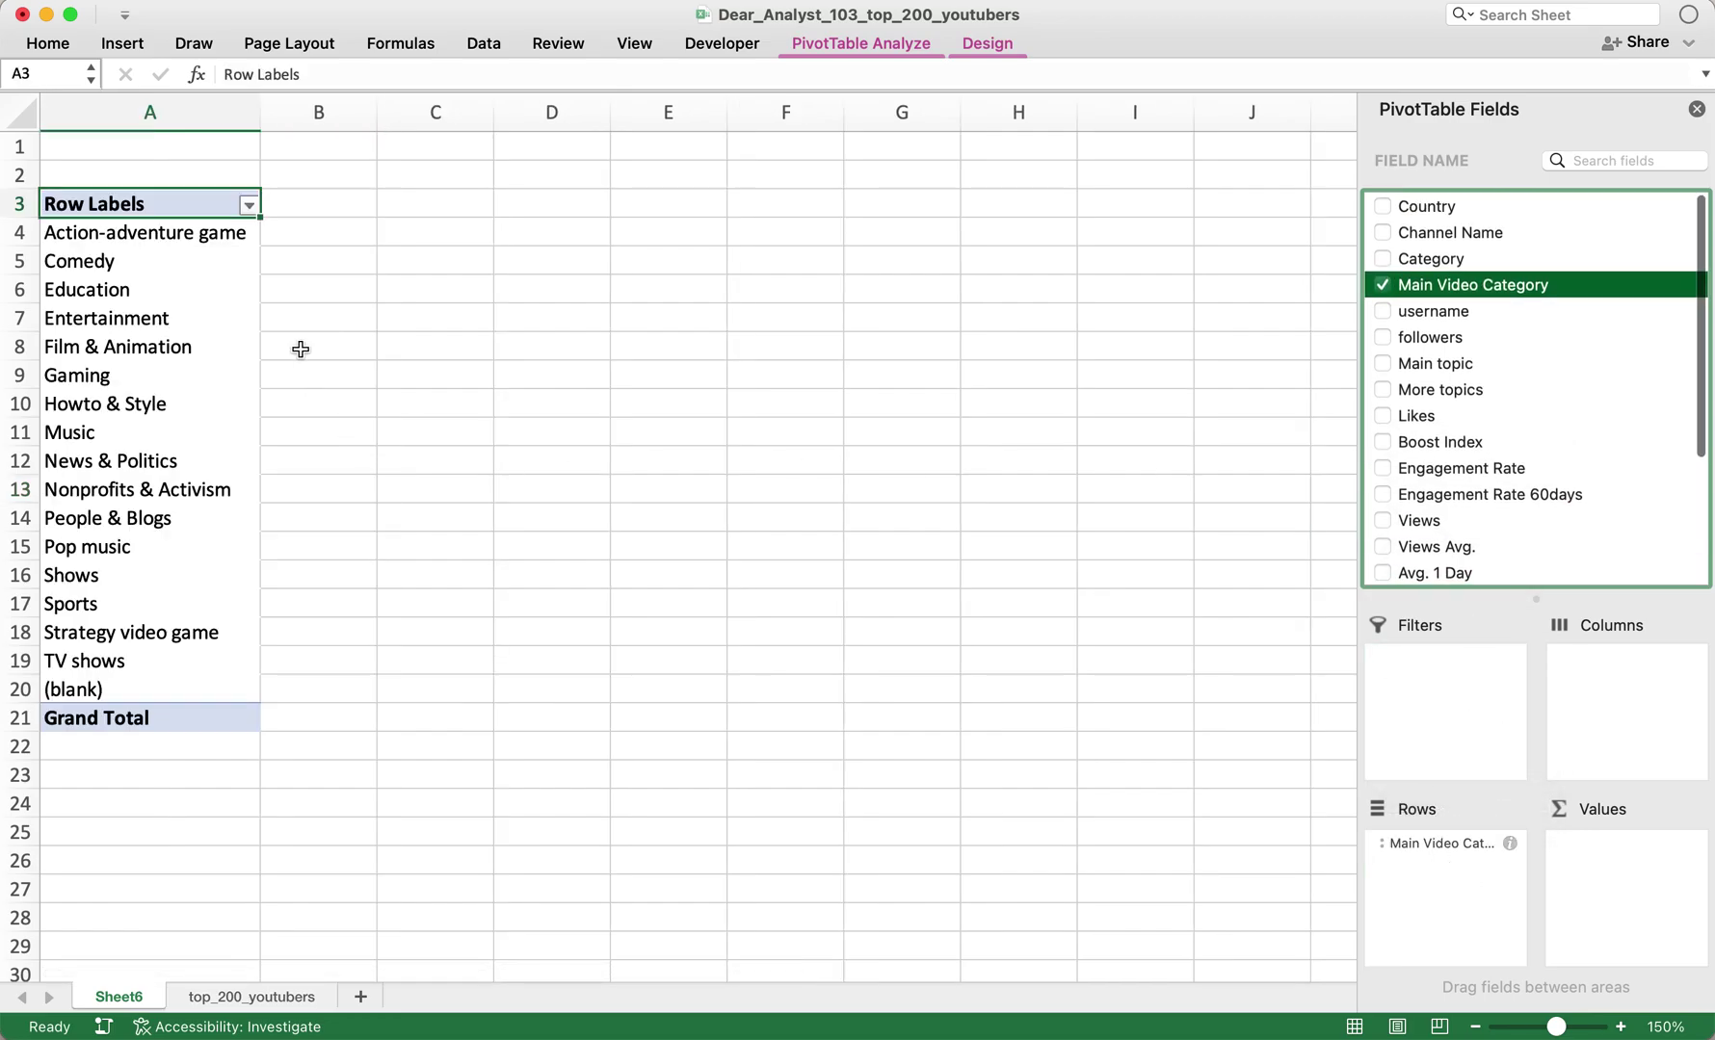
drag(181, 237, 150, 686)
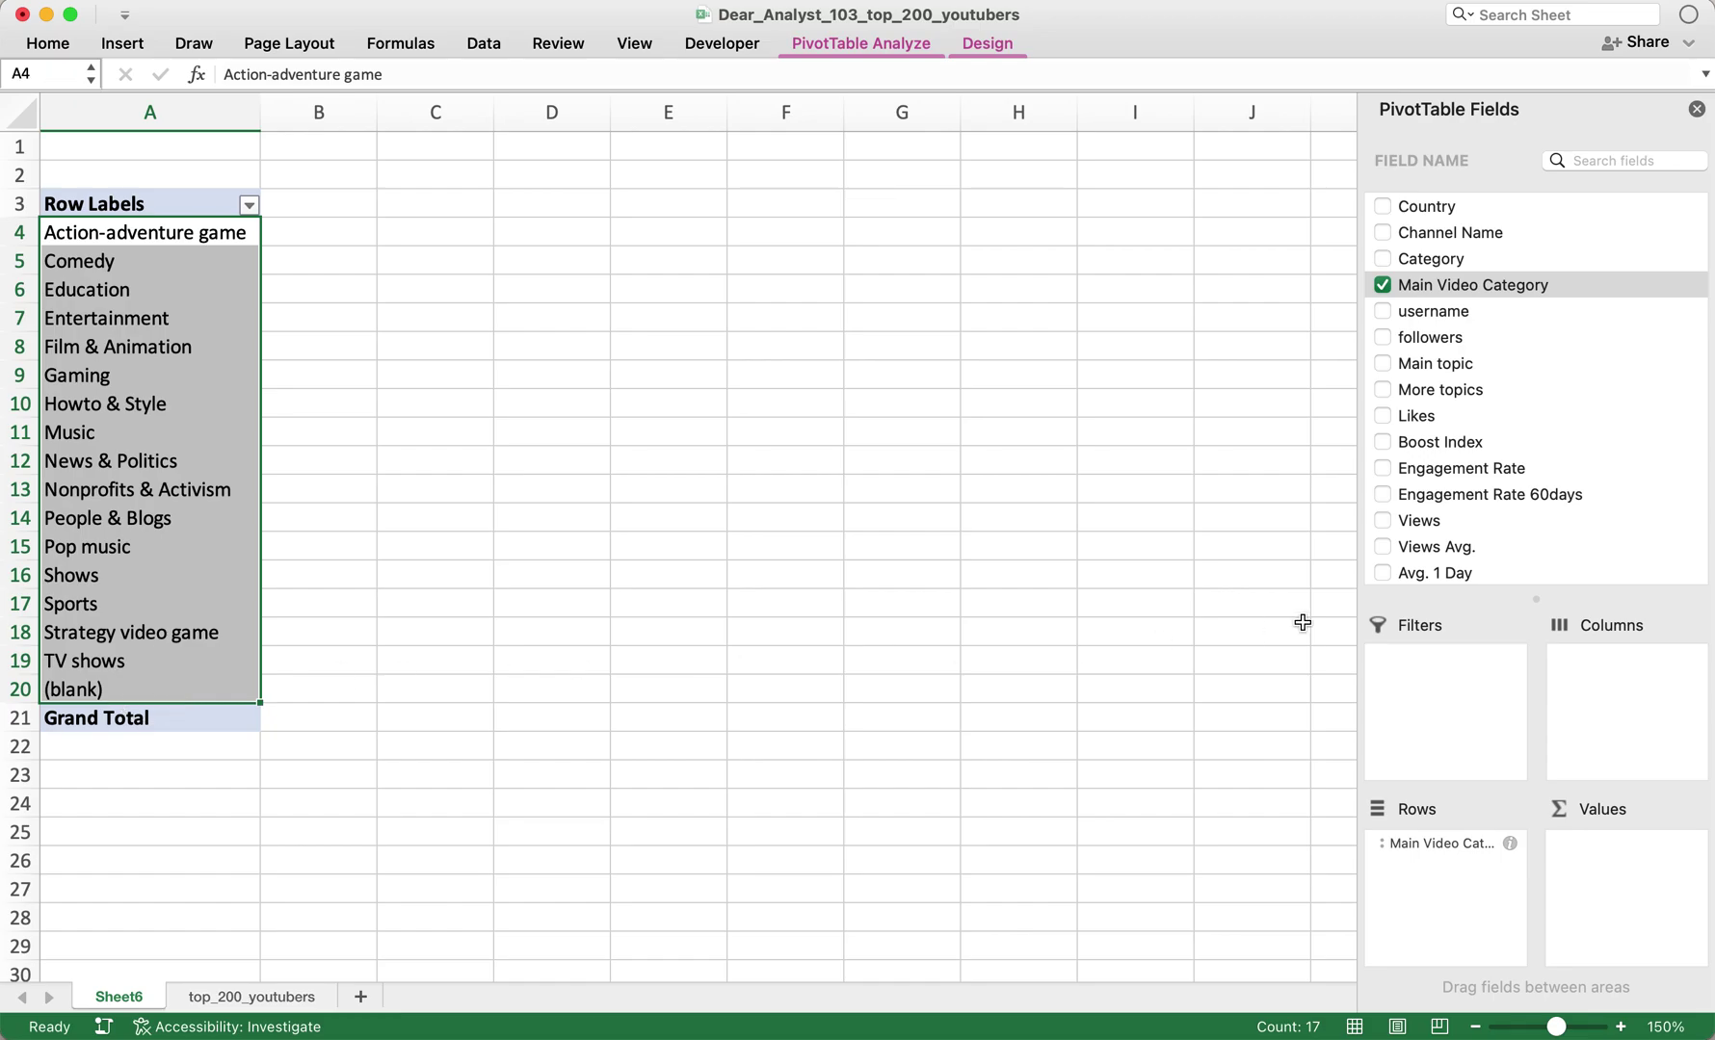
drag(1427, 258, 1446, 900)
click(471, 535)
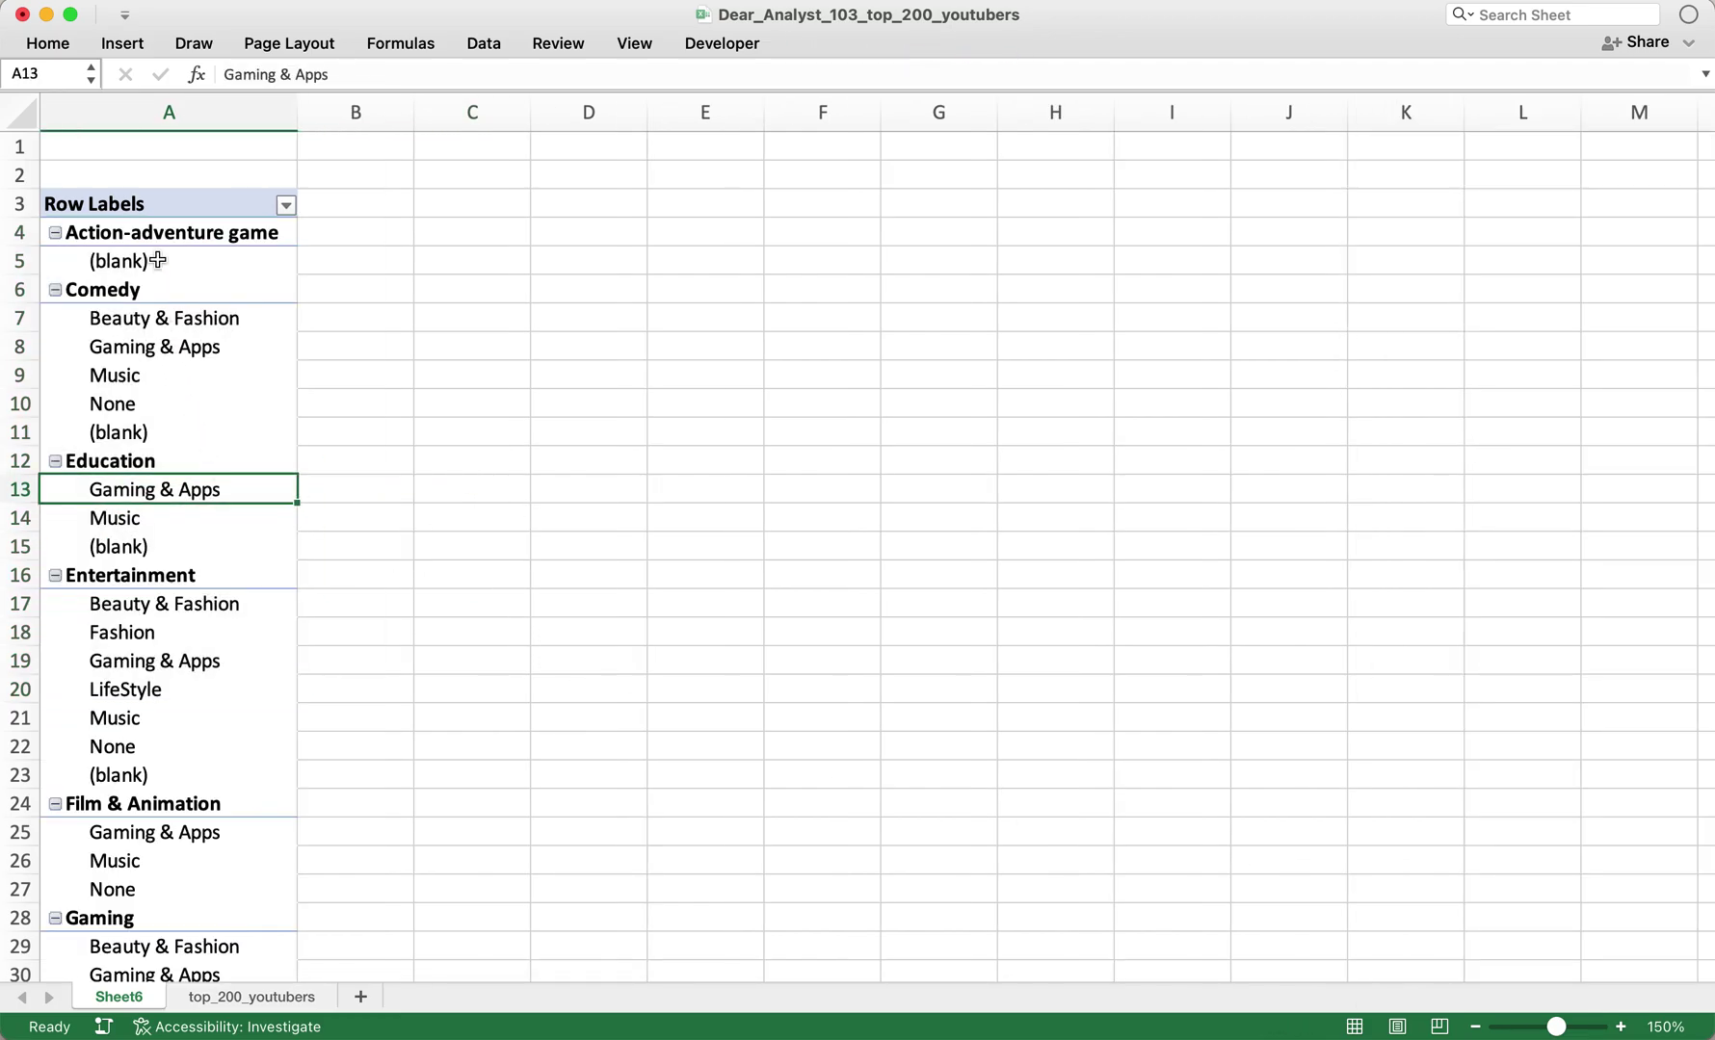
click(157, 260)
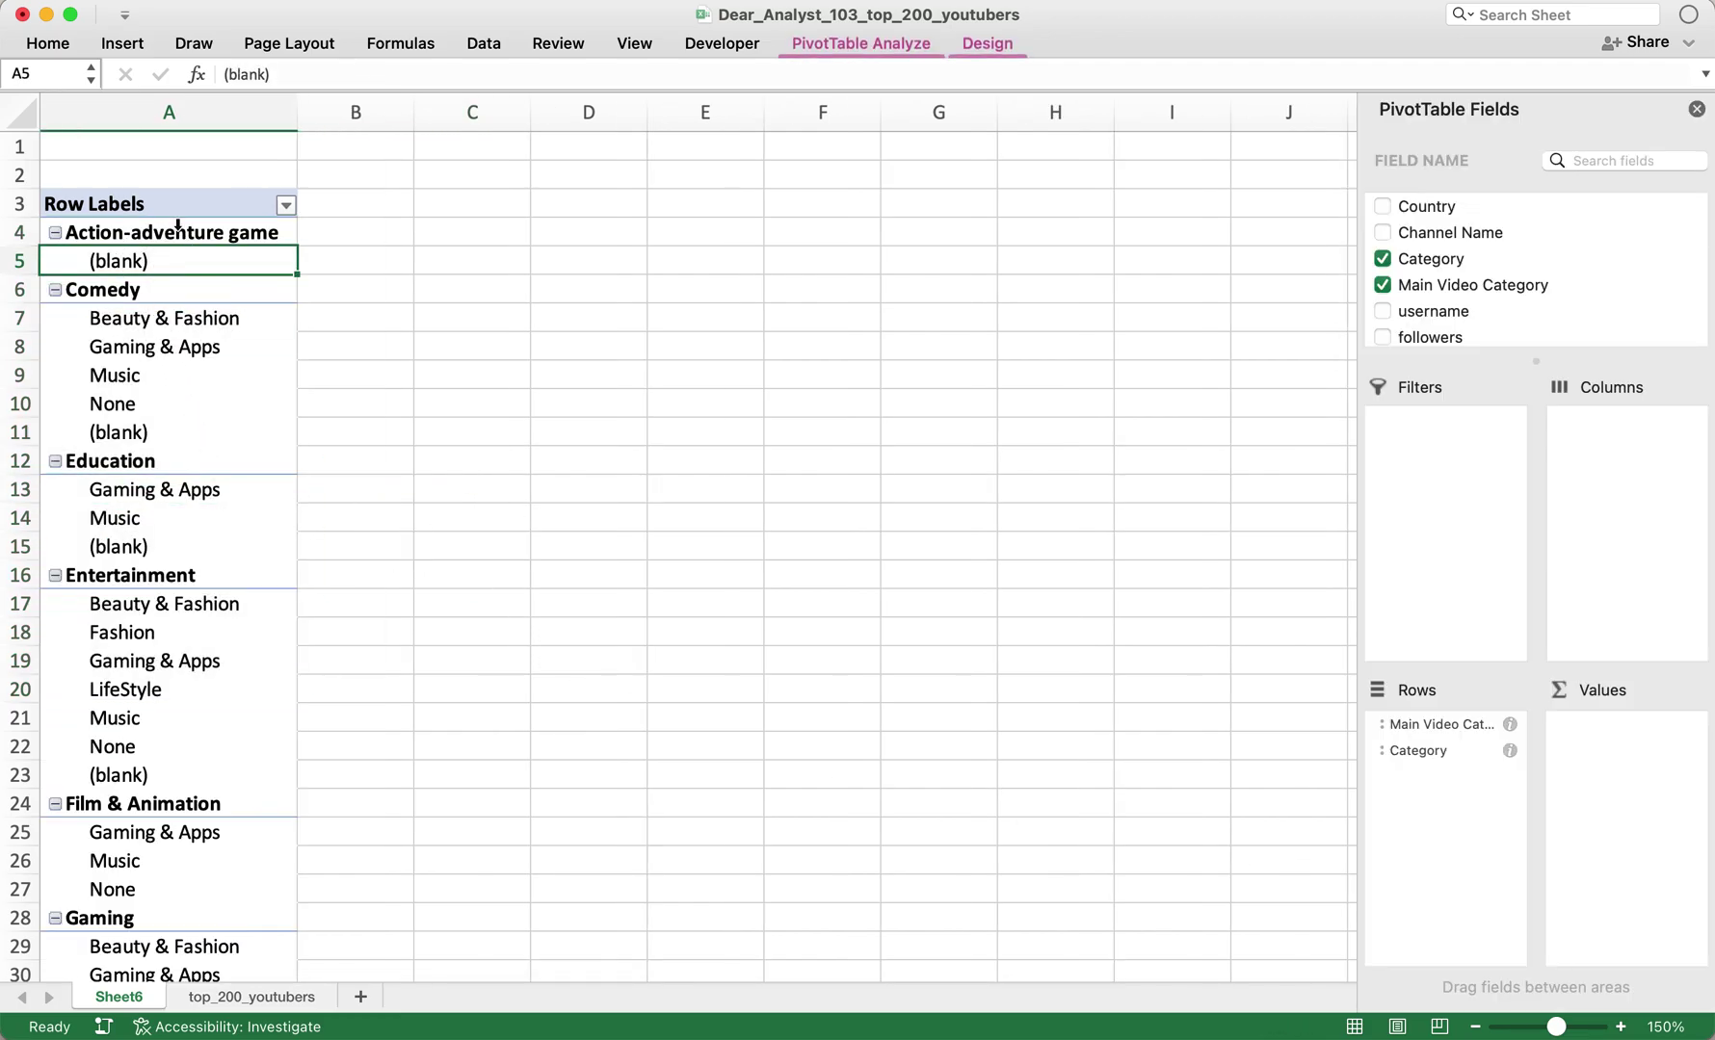
click(173, 234)
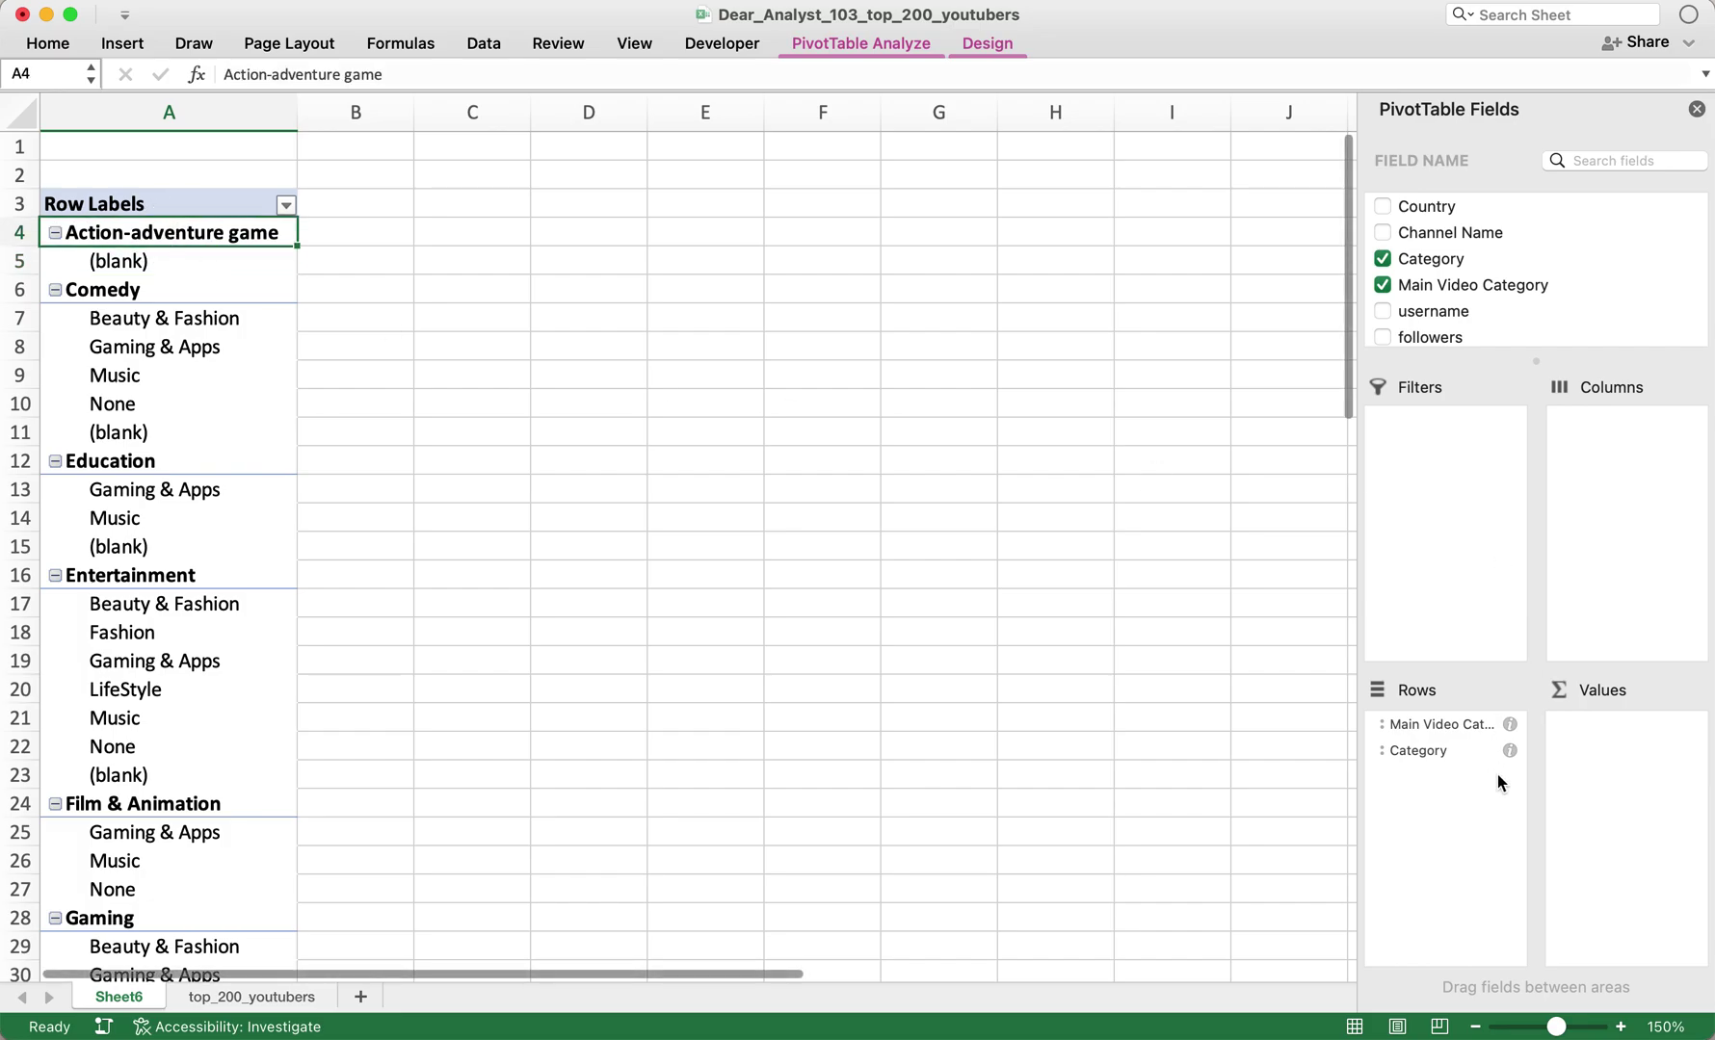
scroll(1482, 274, down, 3)
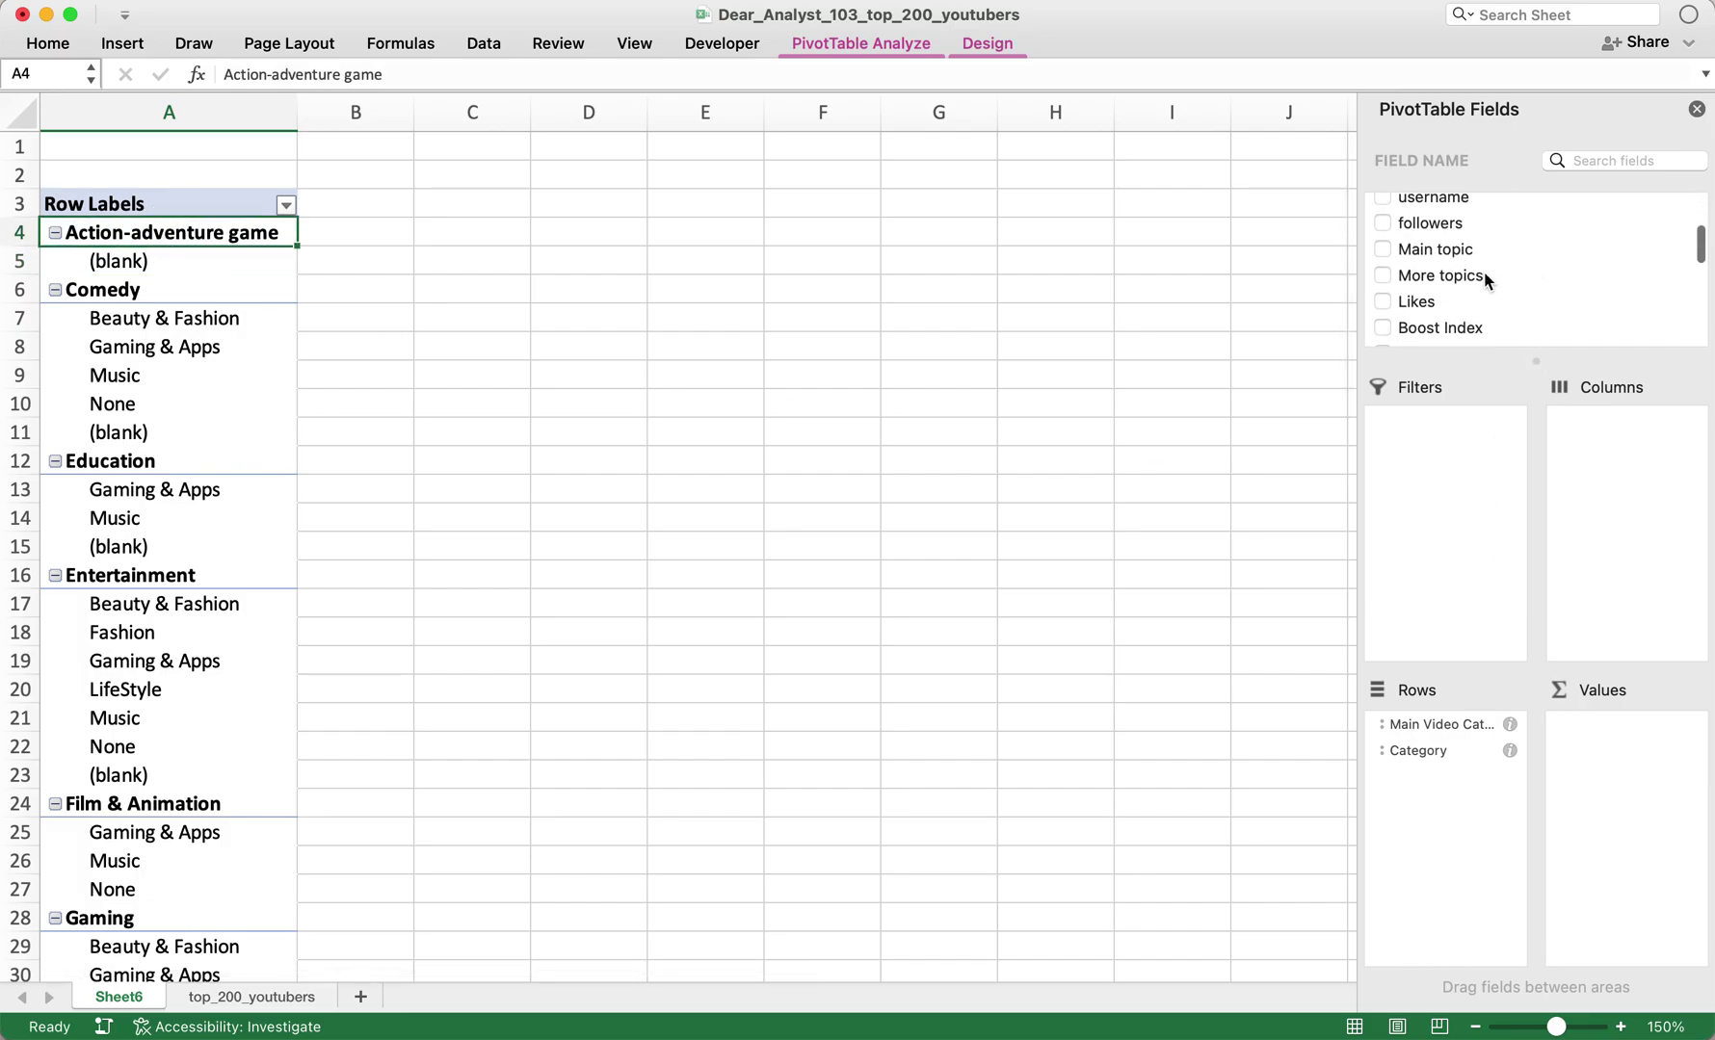
drag(1432, 301, 1632, 759)
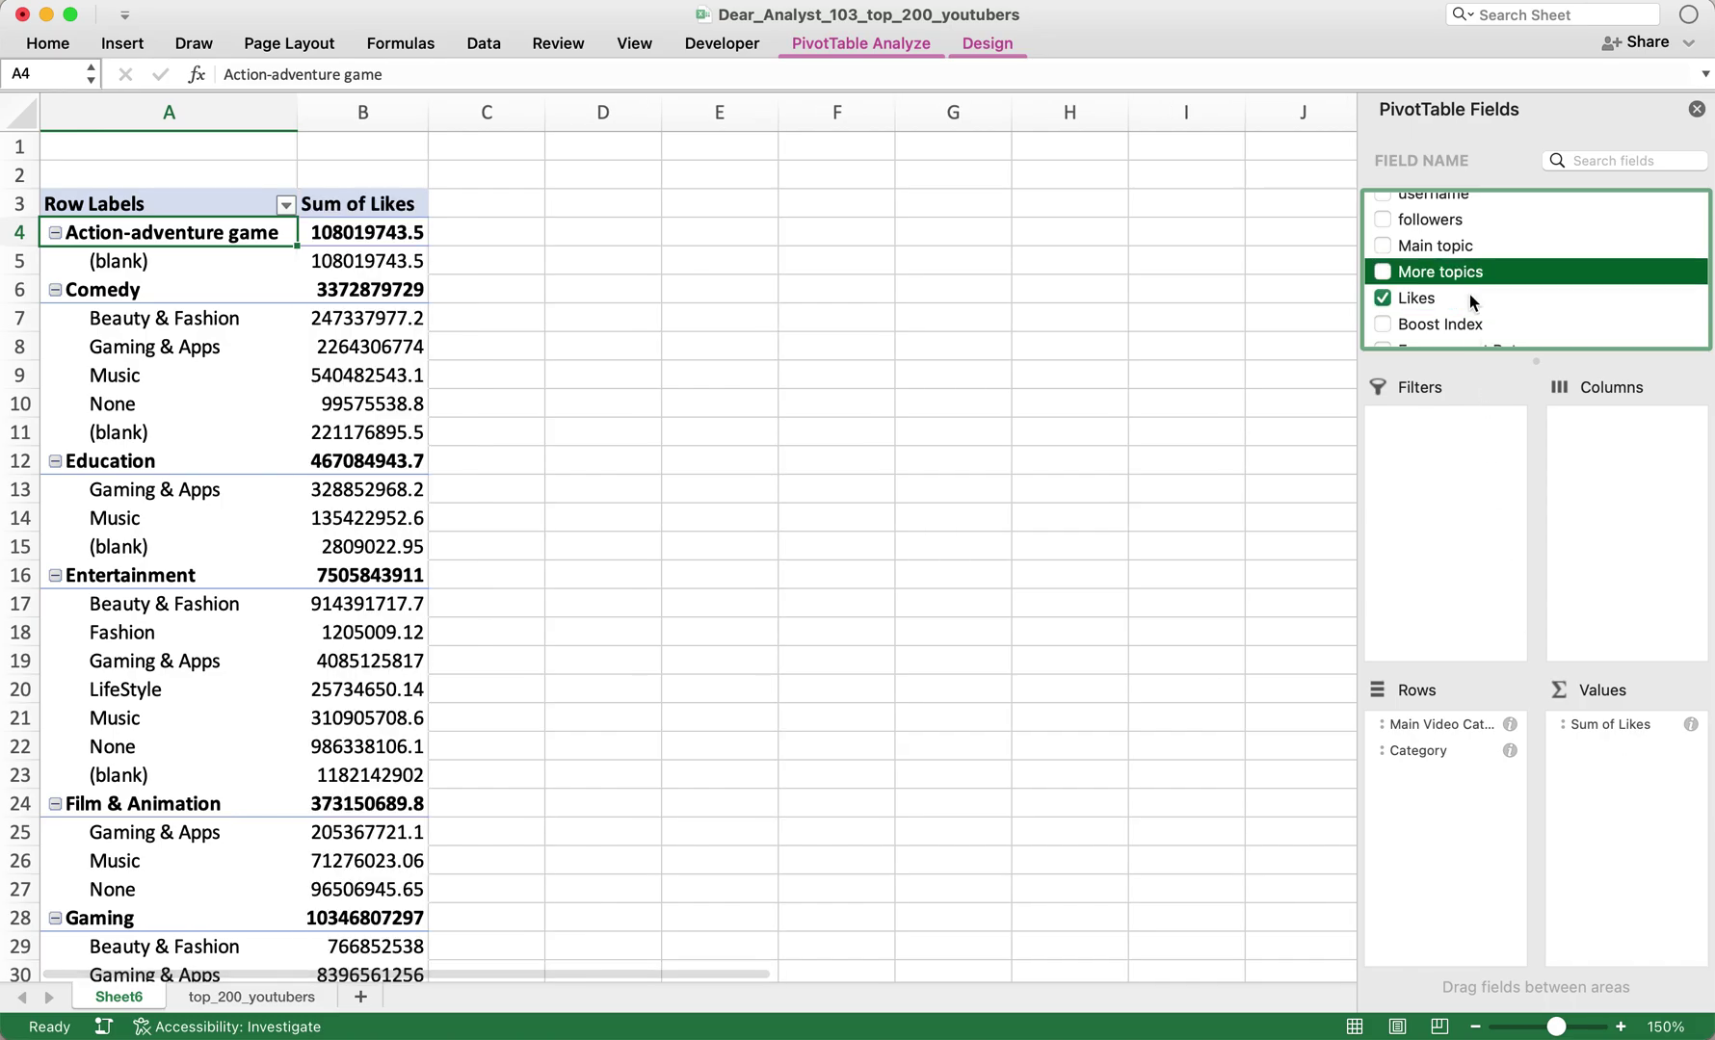
- Add followers to Values beside Sum of Likes and review the category labels
scroll(1470, 297, up, 2)
drag(1450, 273, 1607, 836)
click(777, 661)
click(383, 395)
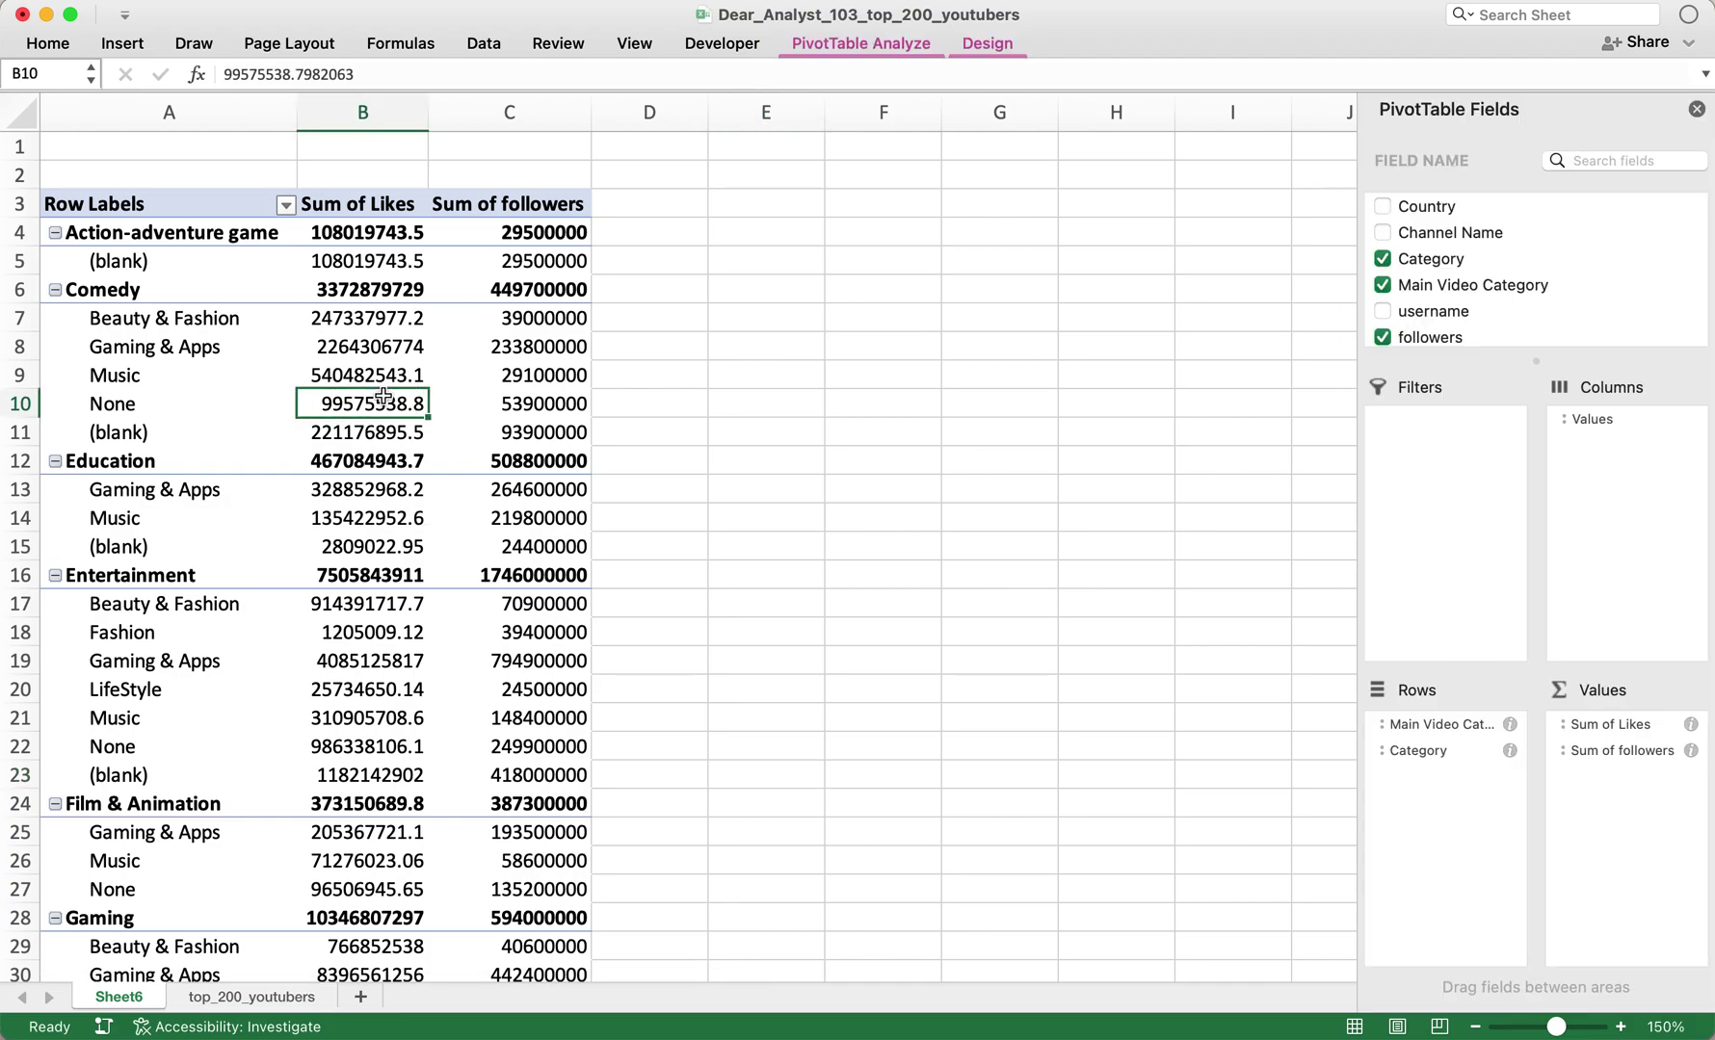
click(218, 321)
click(177, 262)
click(180, 237)
click(181, 202)
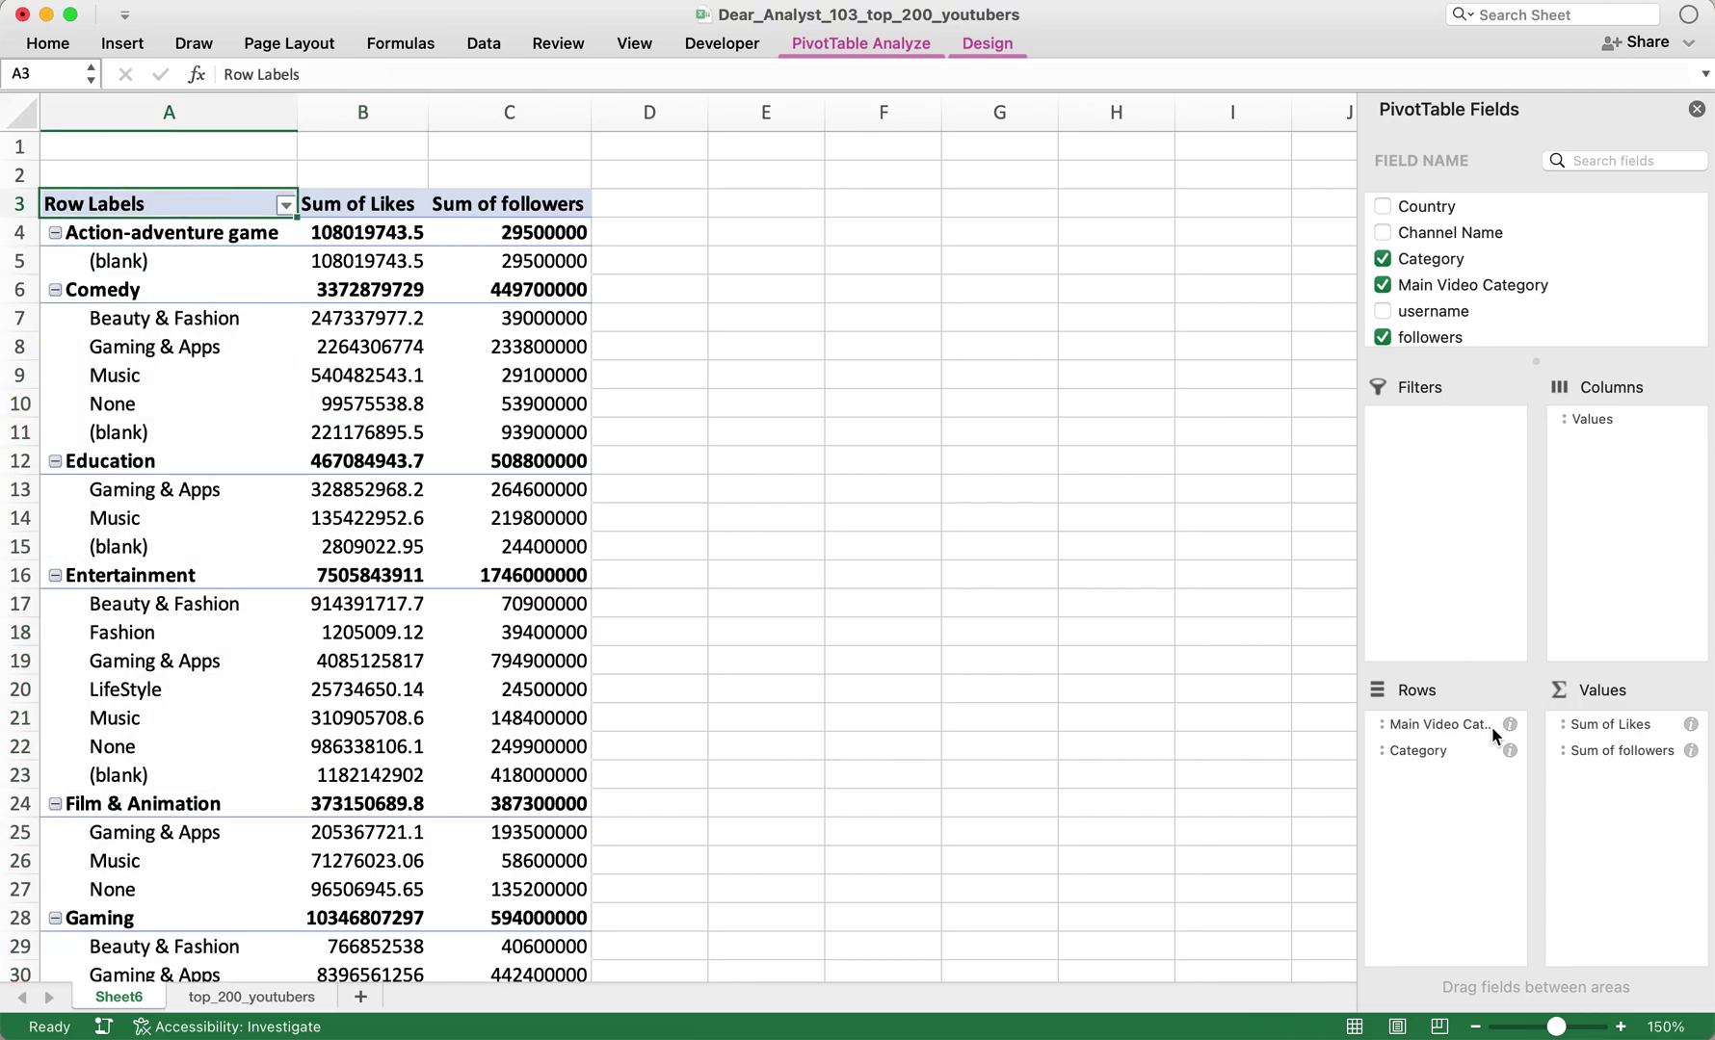
- Select Category items and the Likes/followers values B4:C20, then bring up the Sum of Likes menu
click(1457, 761)
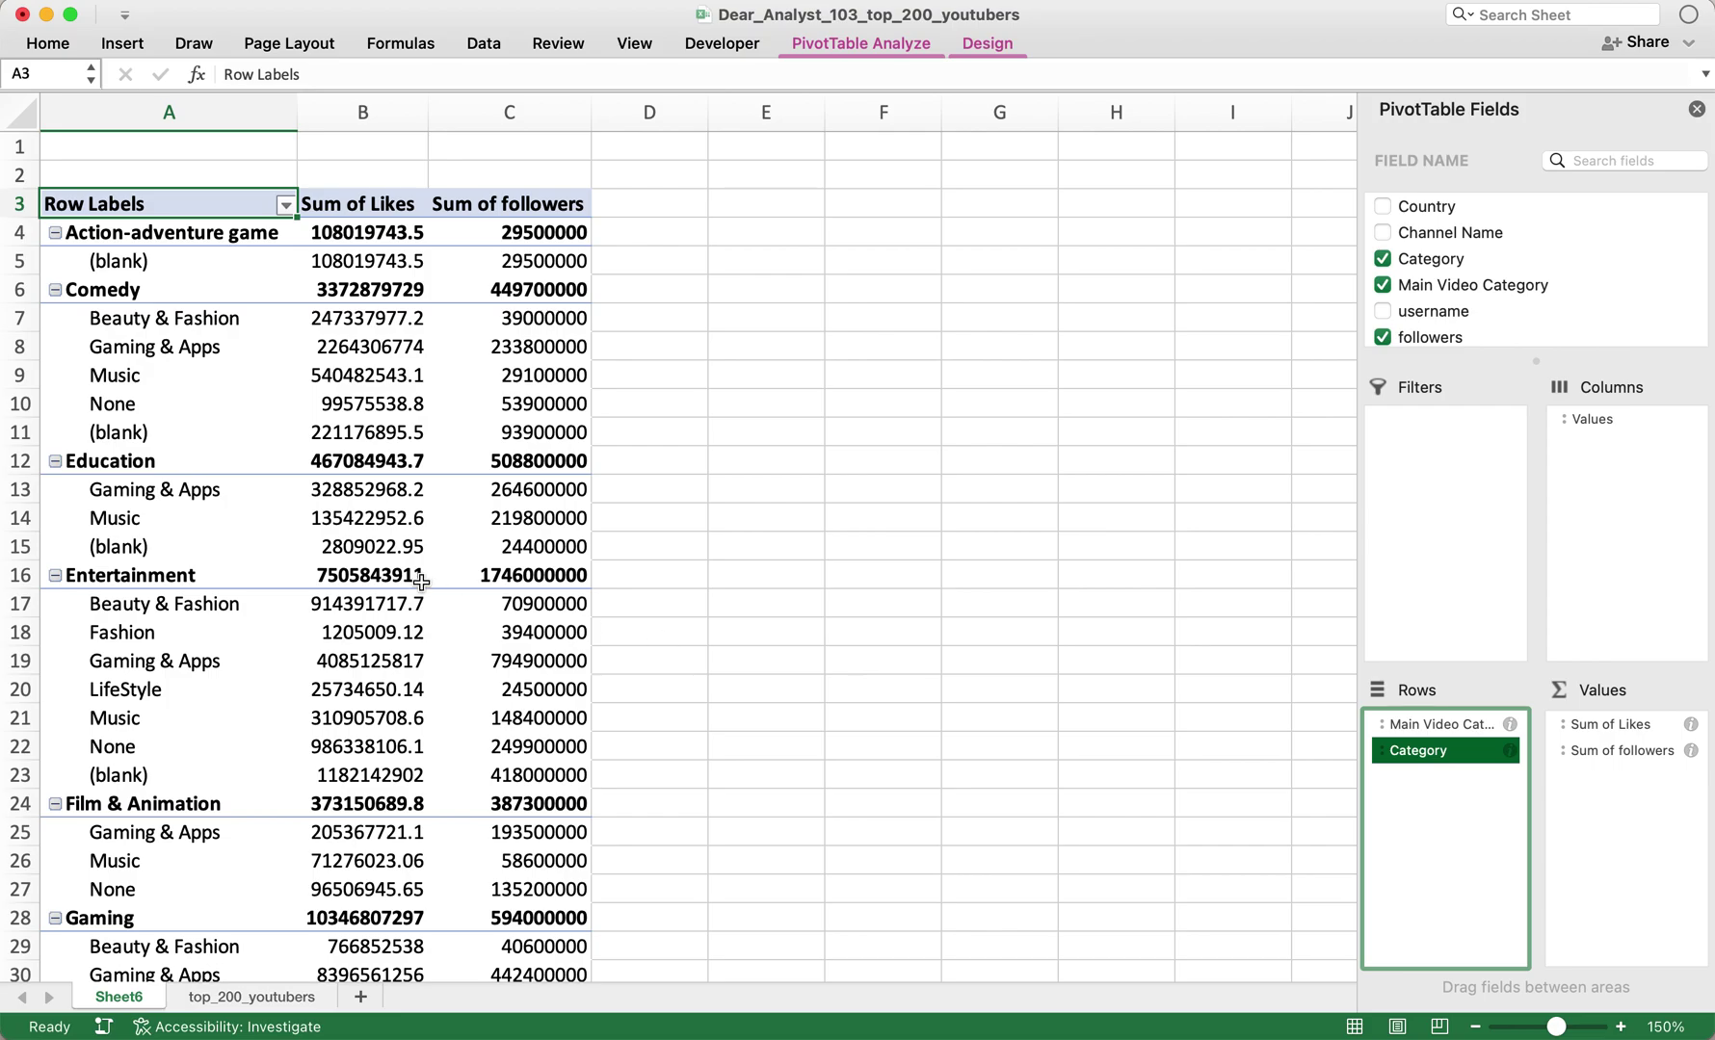
click(208, 476)
click(165, 256)
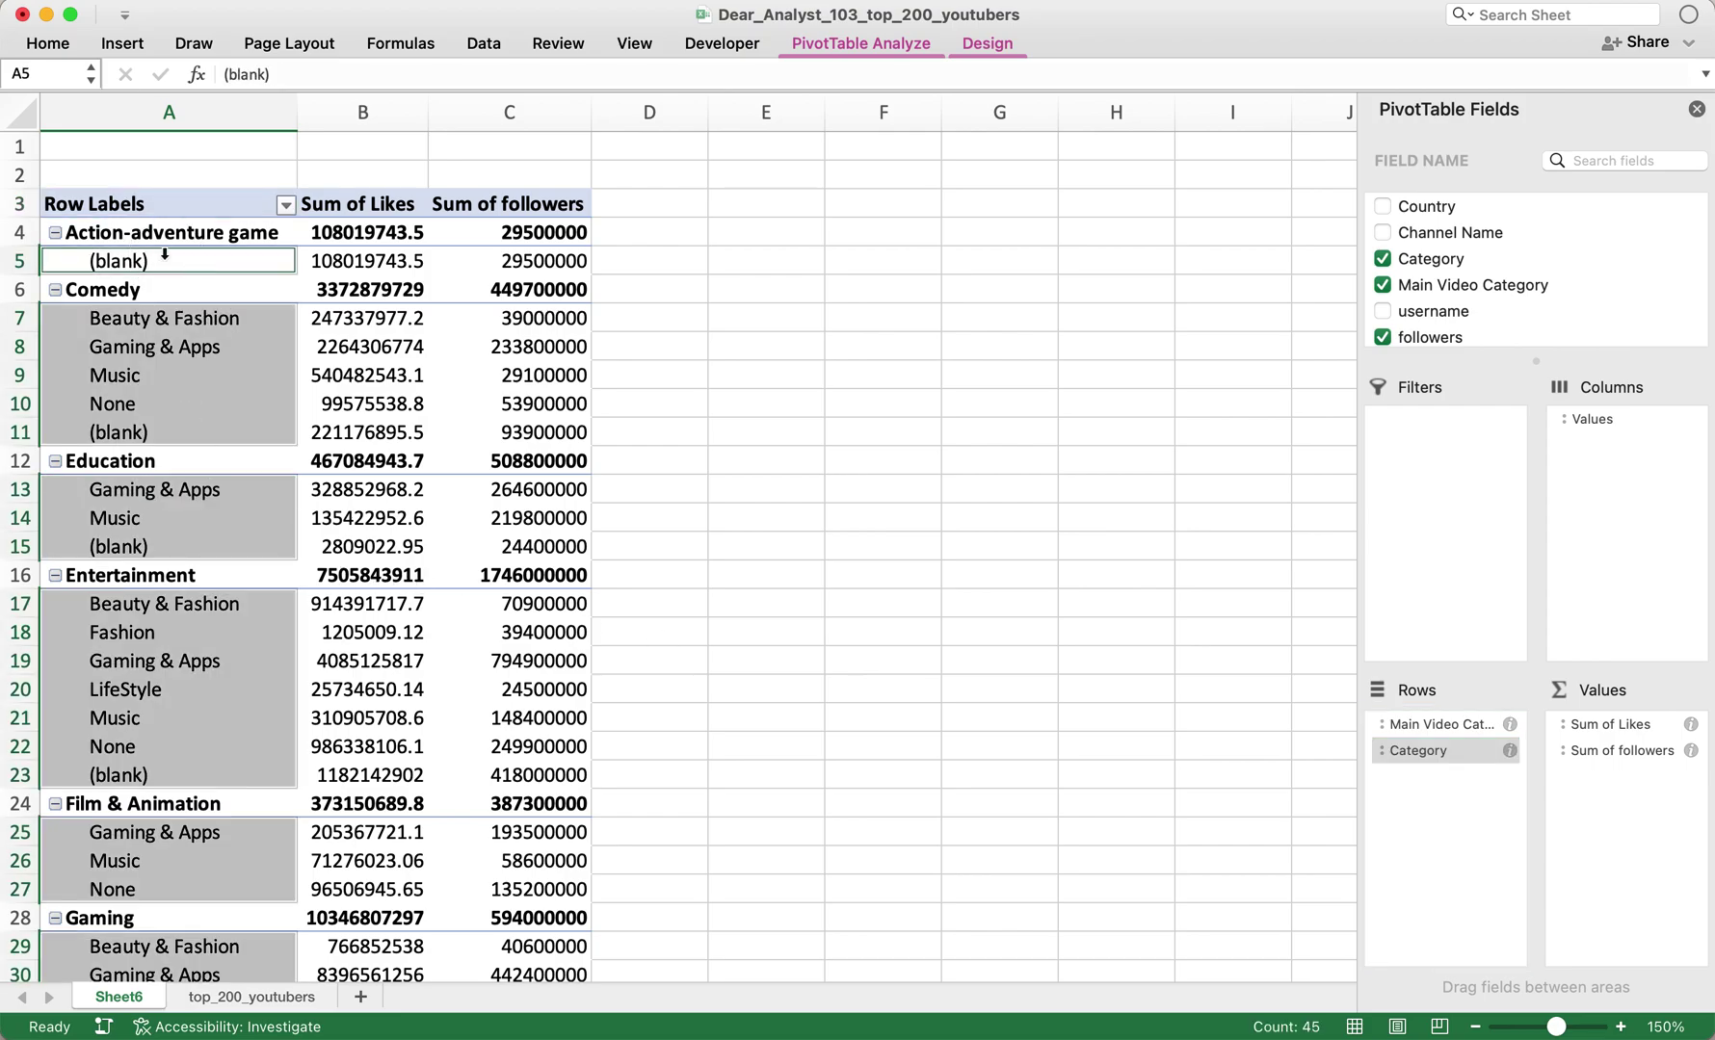
click(351, 318)
drag(364, 232, 484, 684)
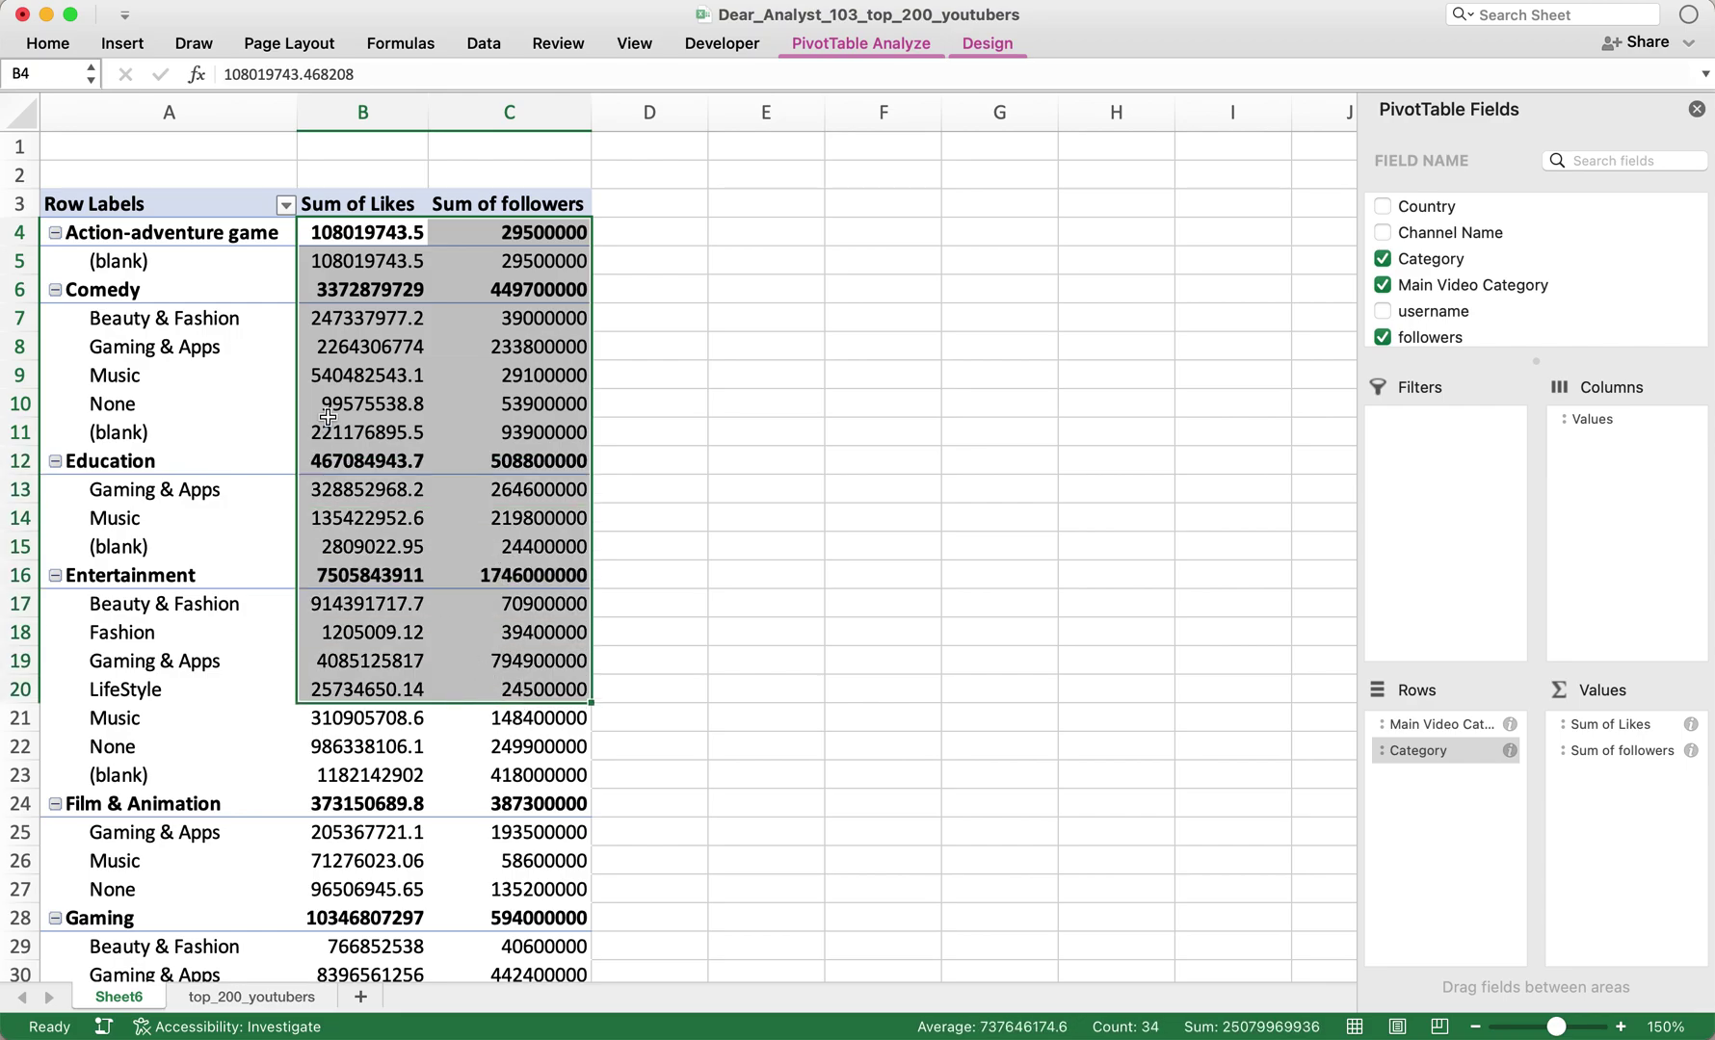
click(133, 545)
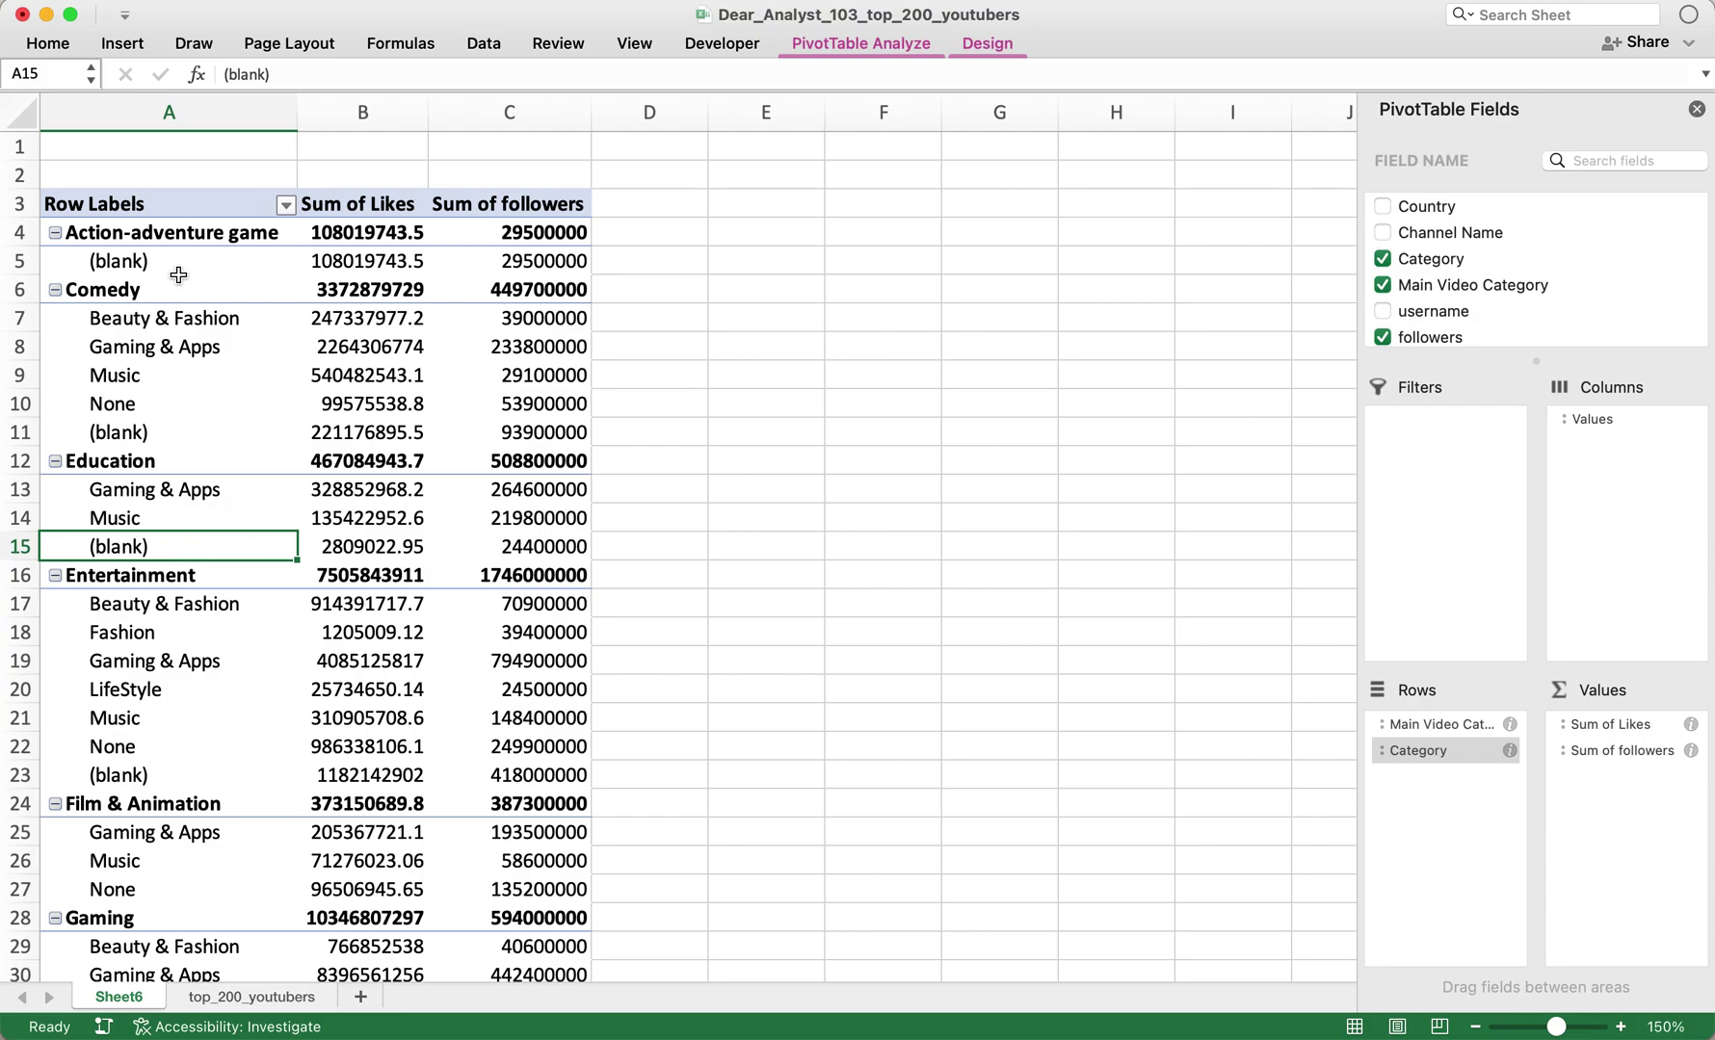
click(231, 505)
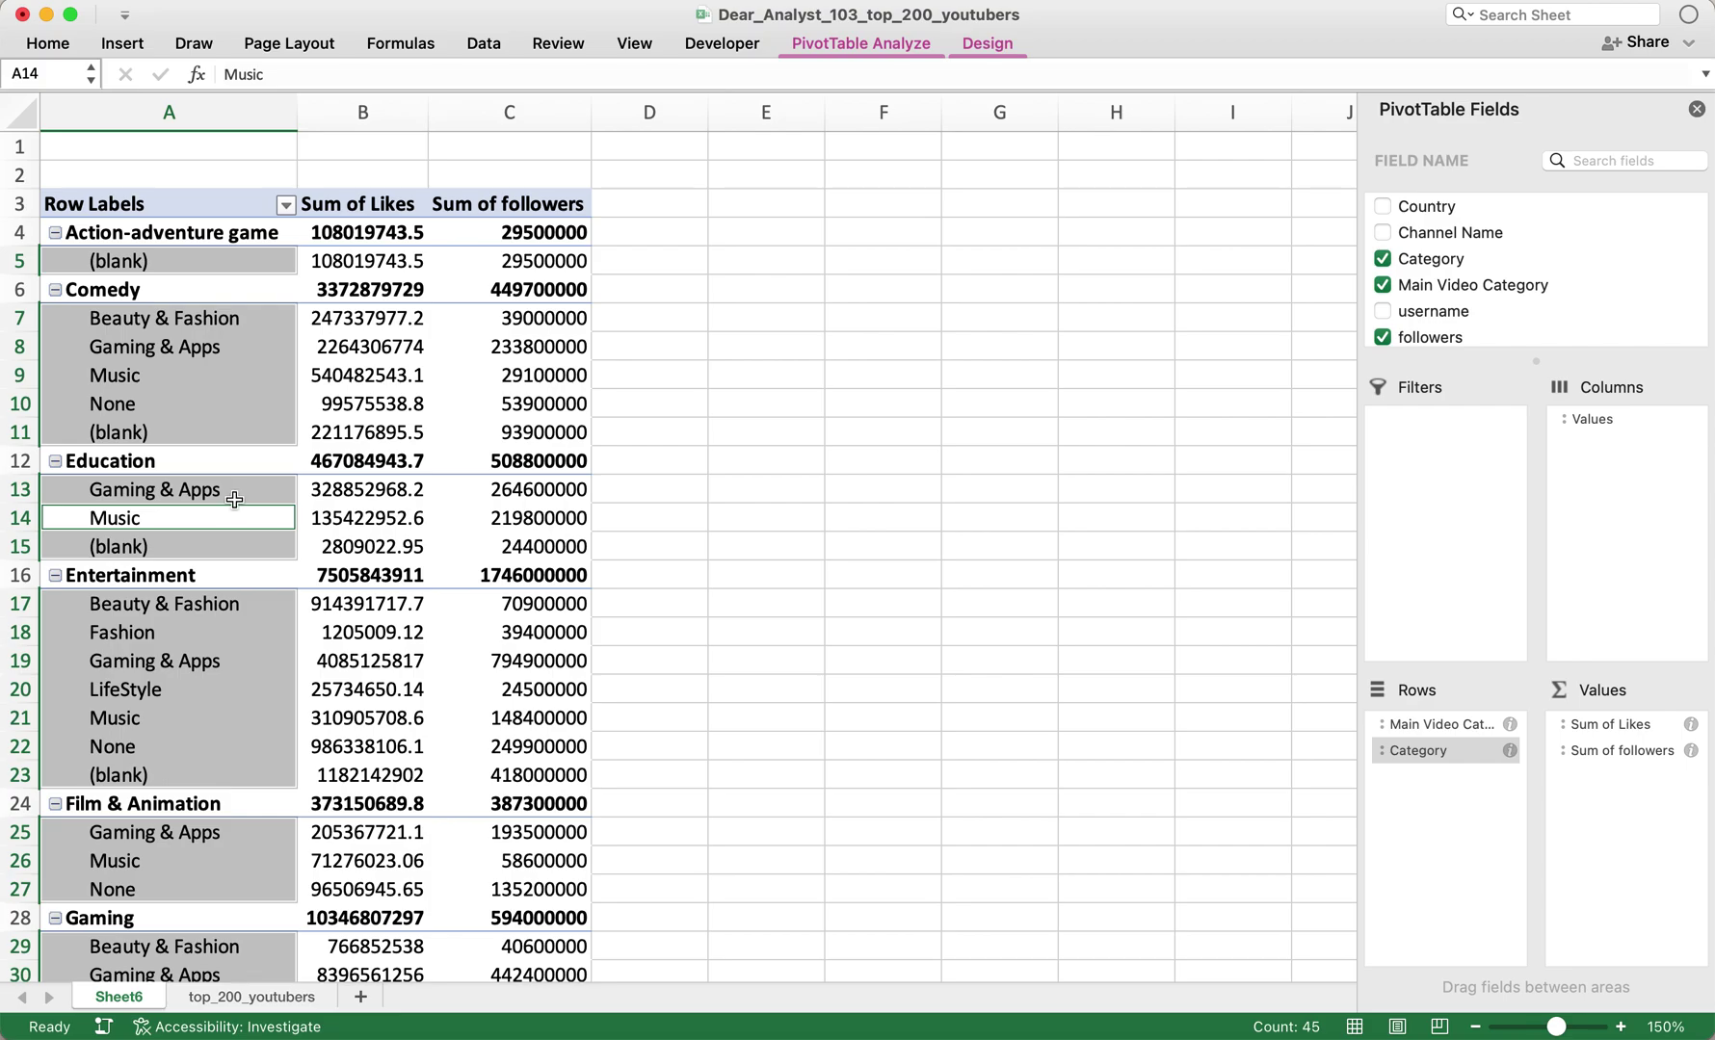
click(496, 713)
click(404, 431)
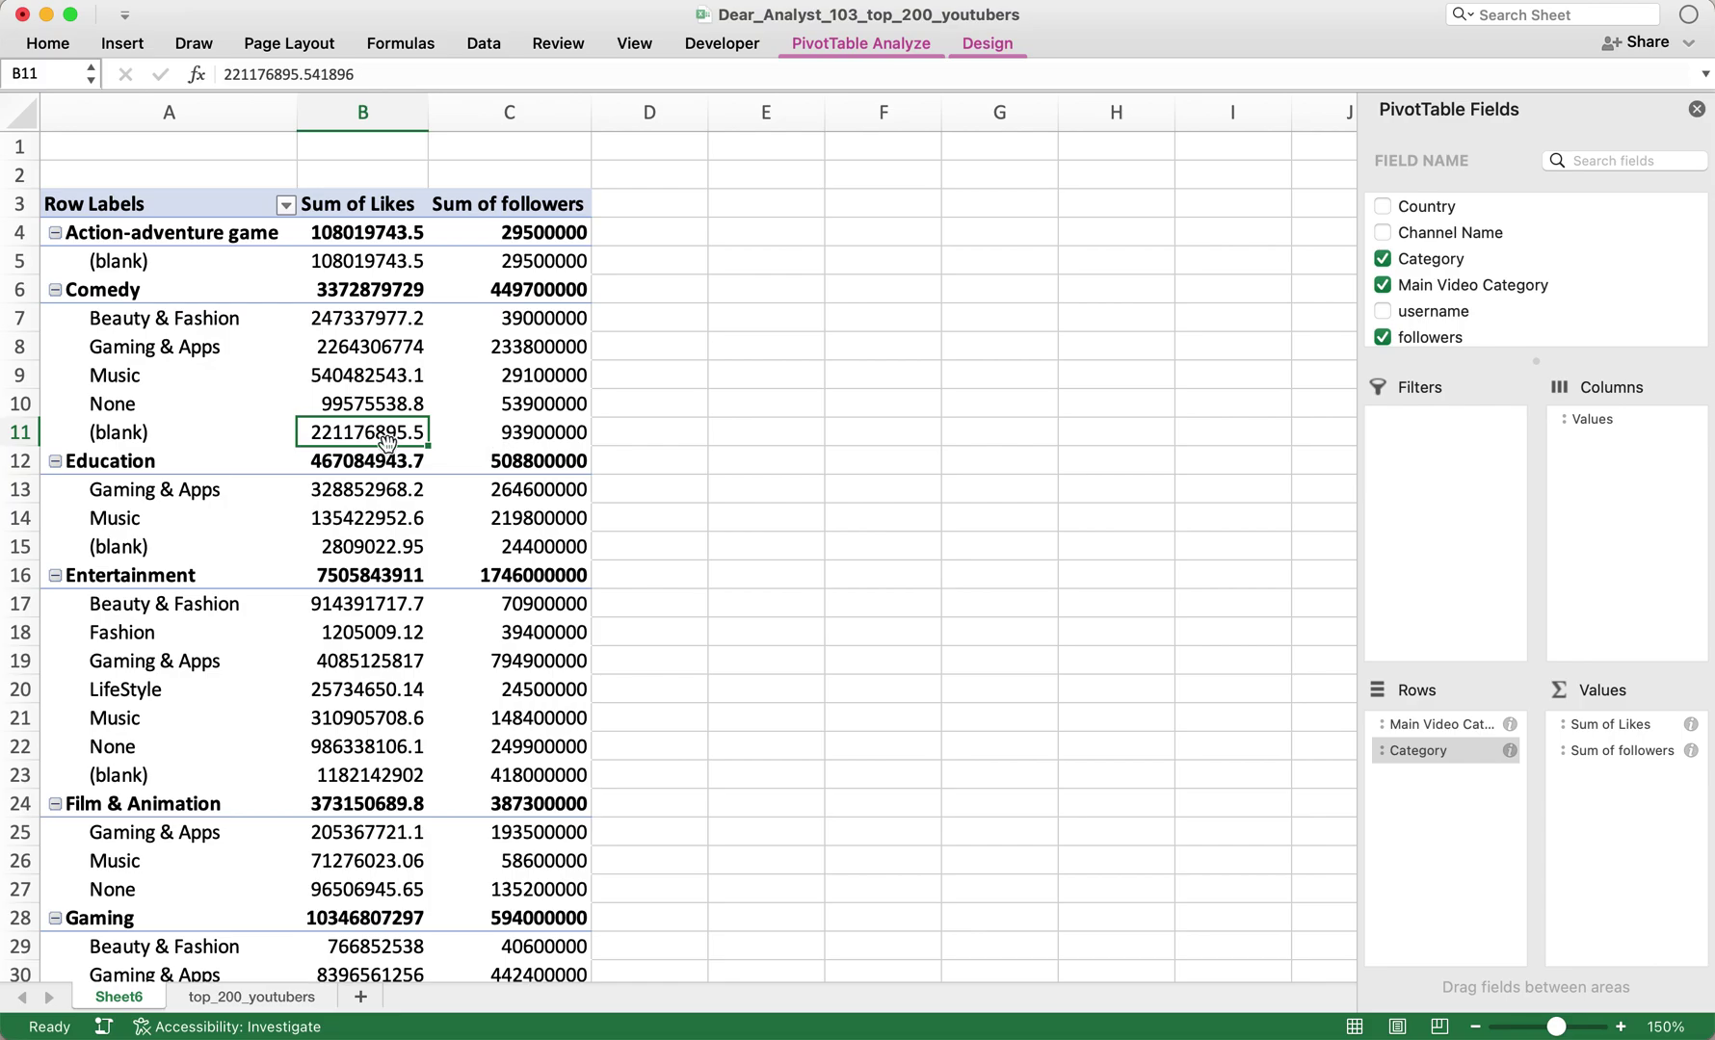
click(1611, 732)
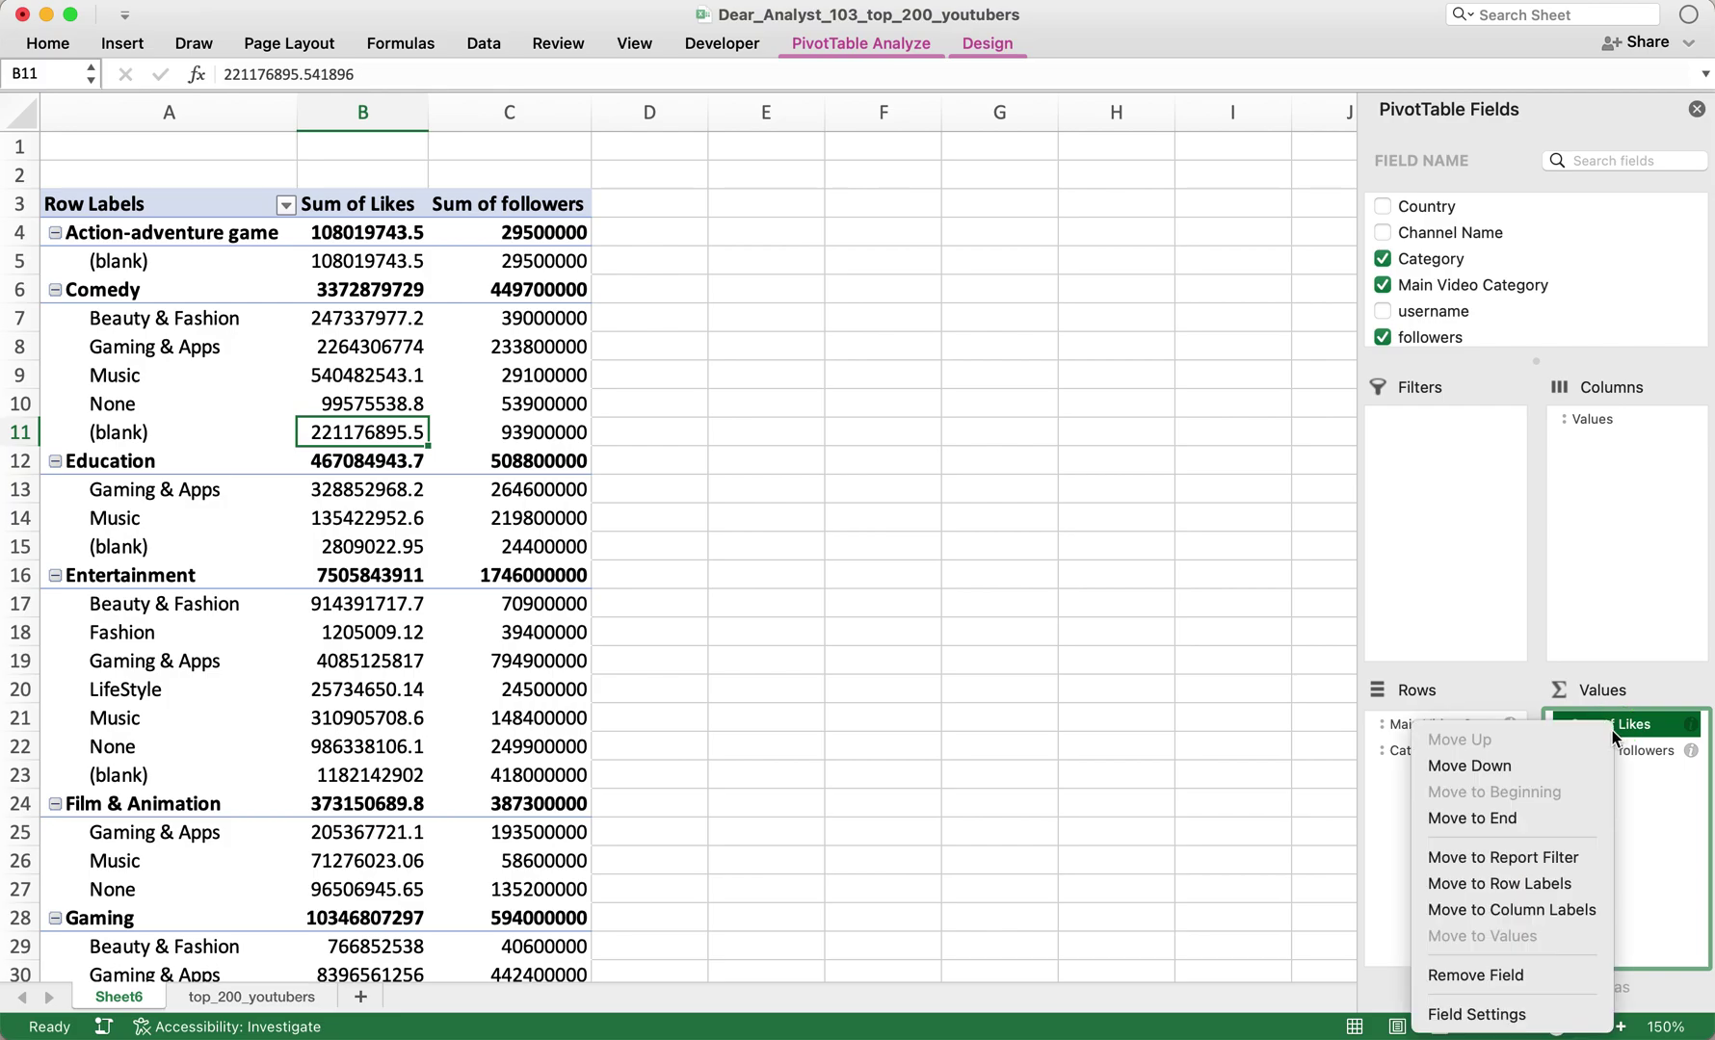
- Summarize Likes by Average, formatted as Number with 0 decimals and thousands separator
click(1534, 1014)
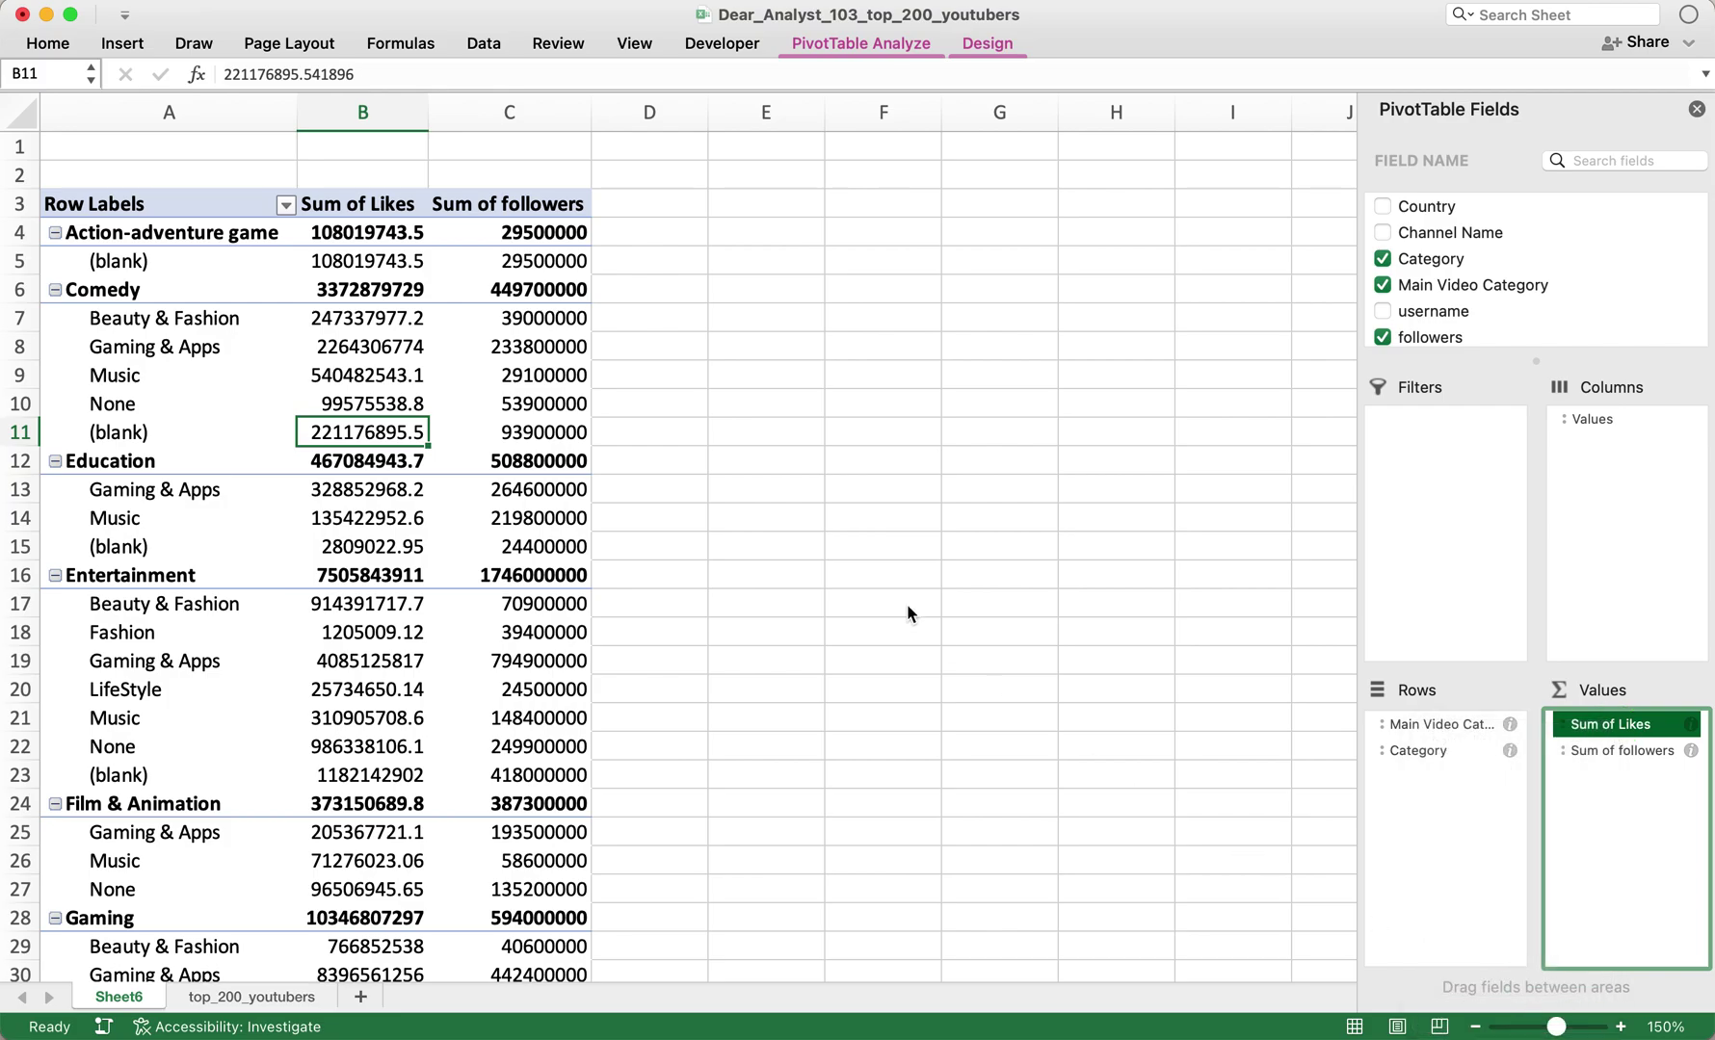
click(738, 557)
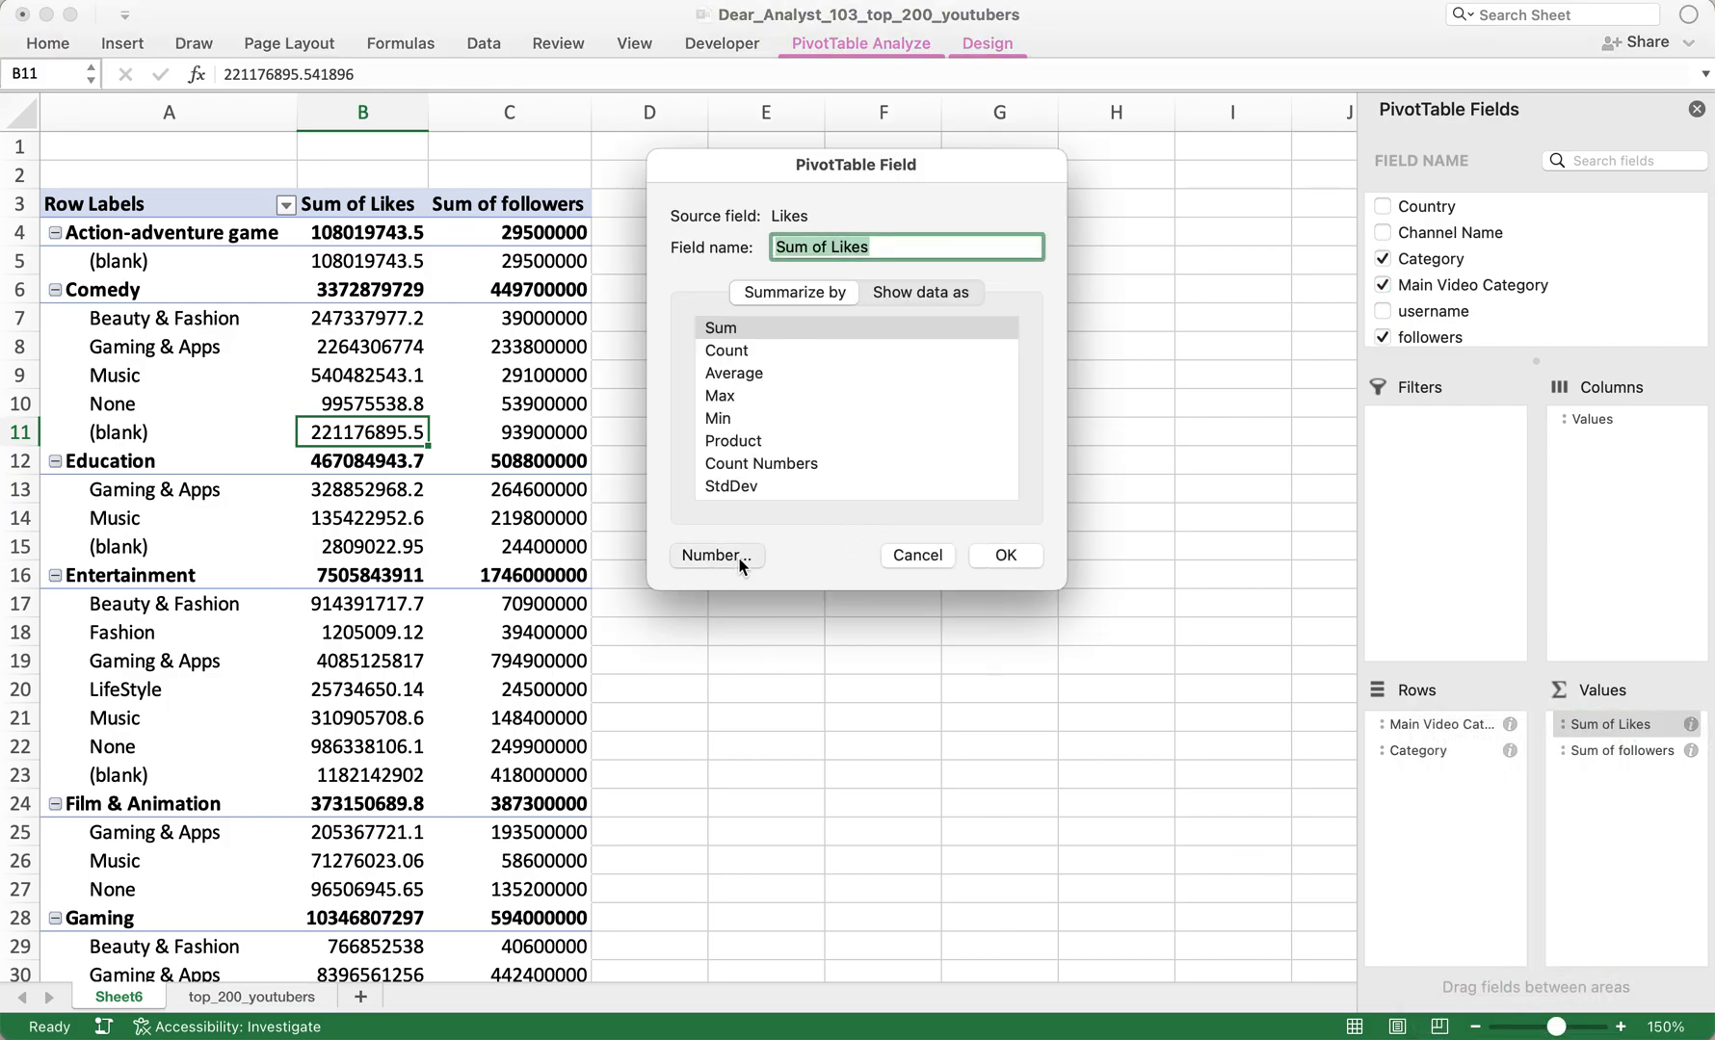
click(638, 231)
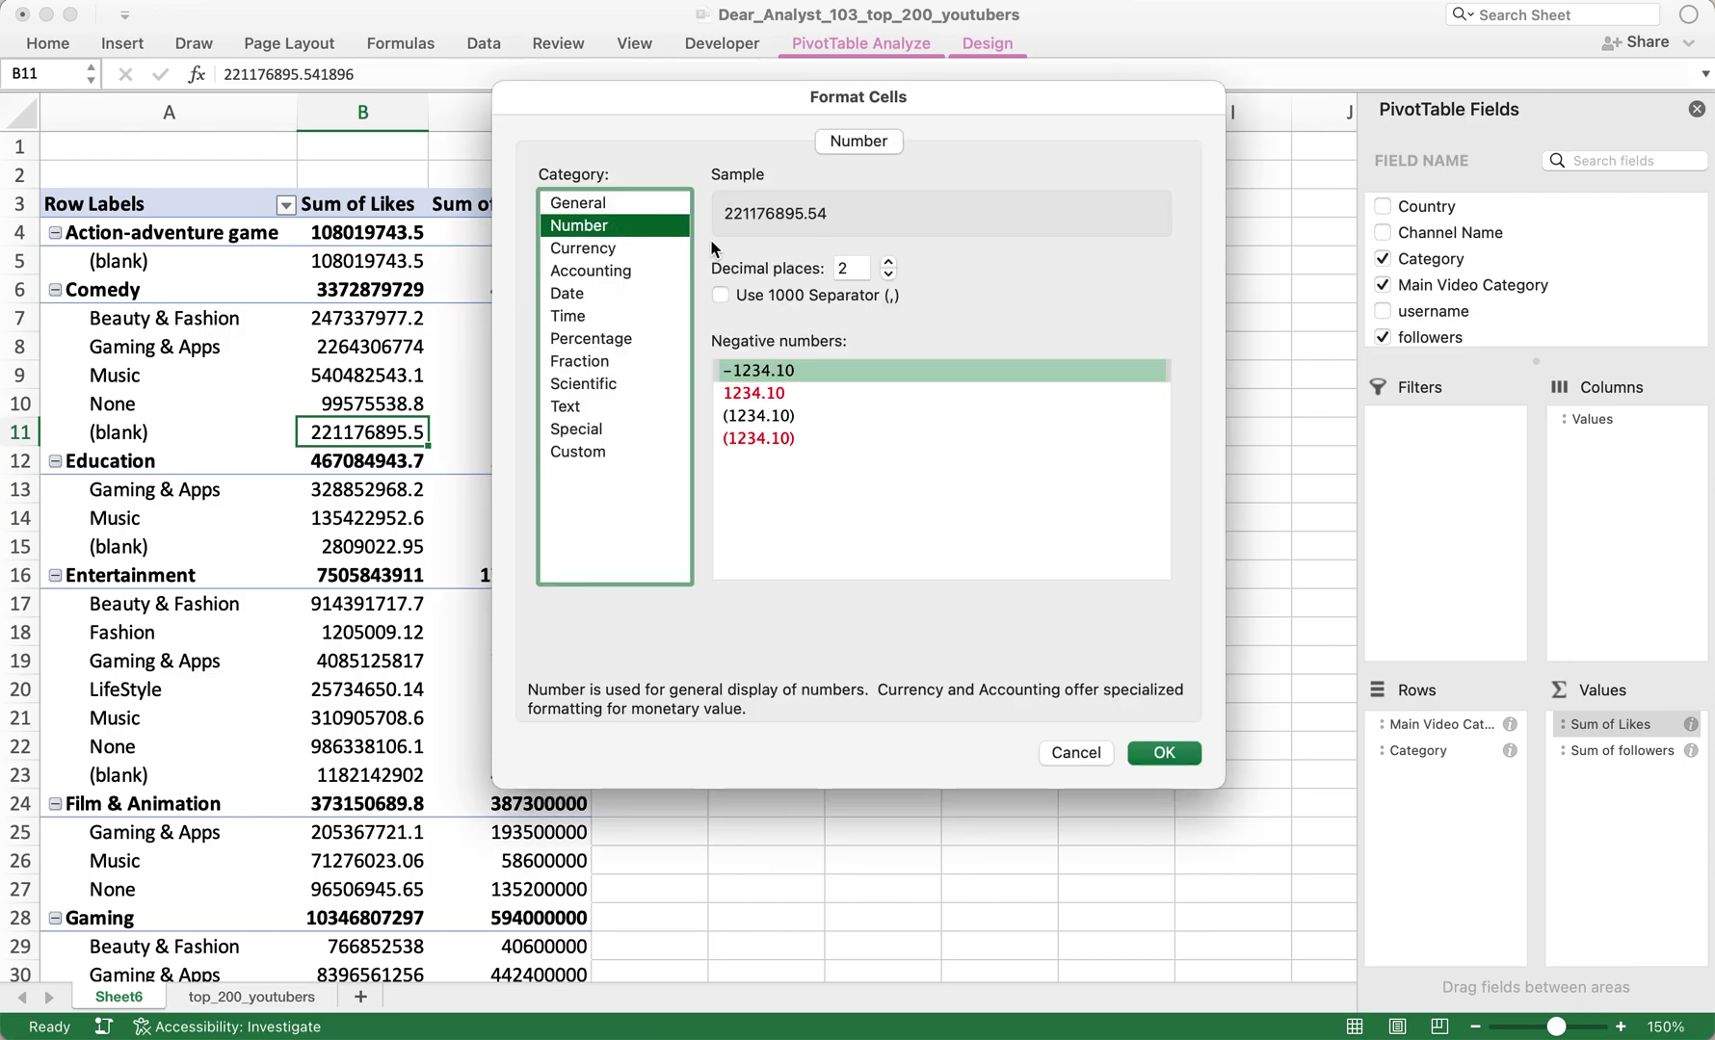
click(853, 268)
text(0)
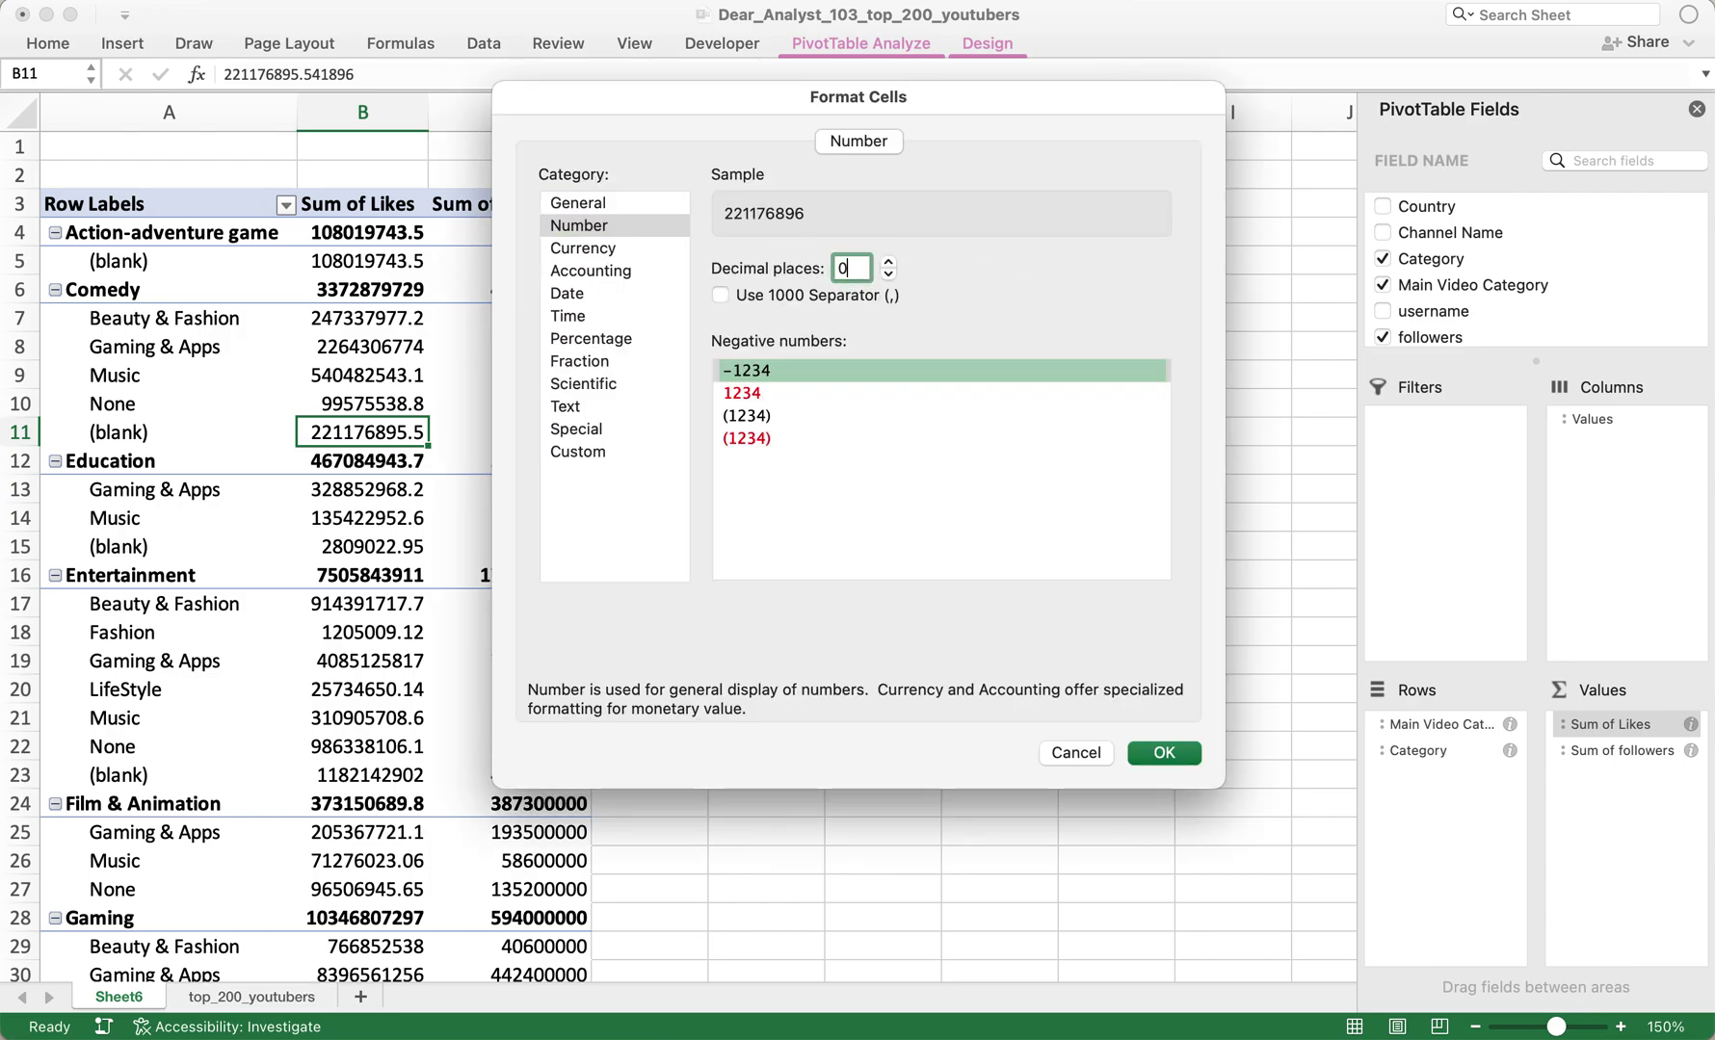
click(722, 294)
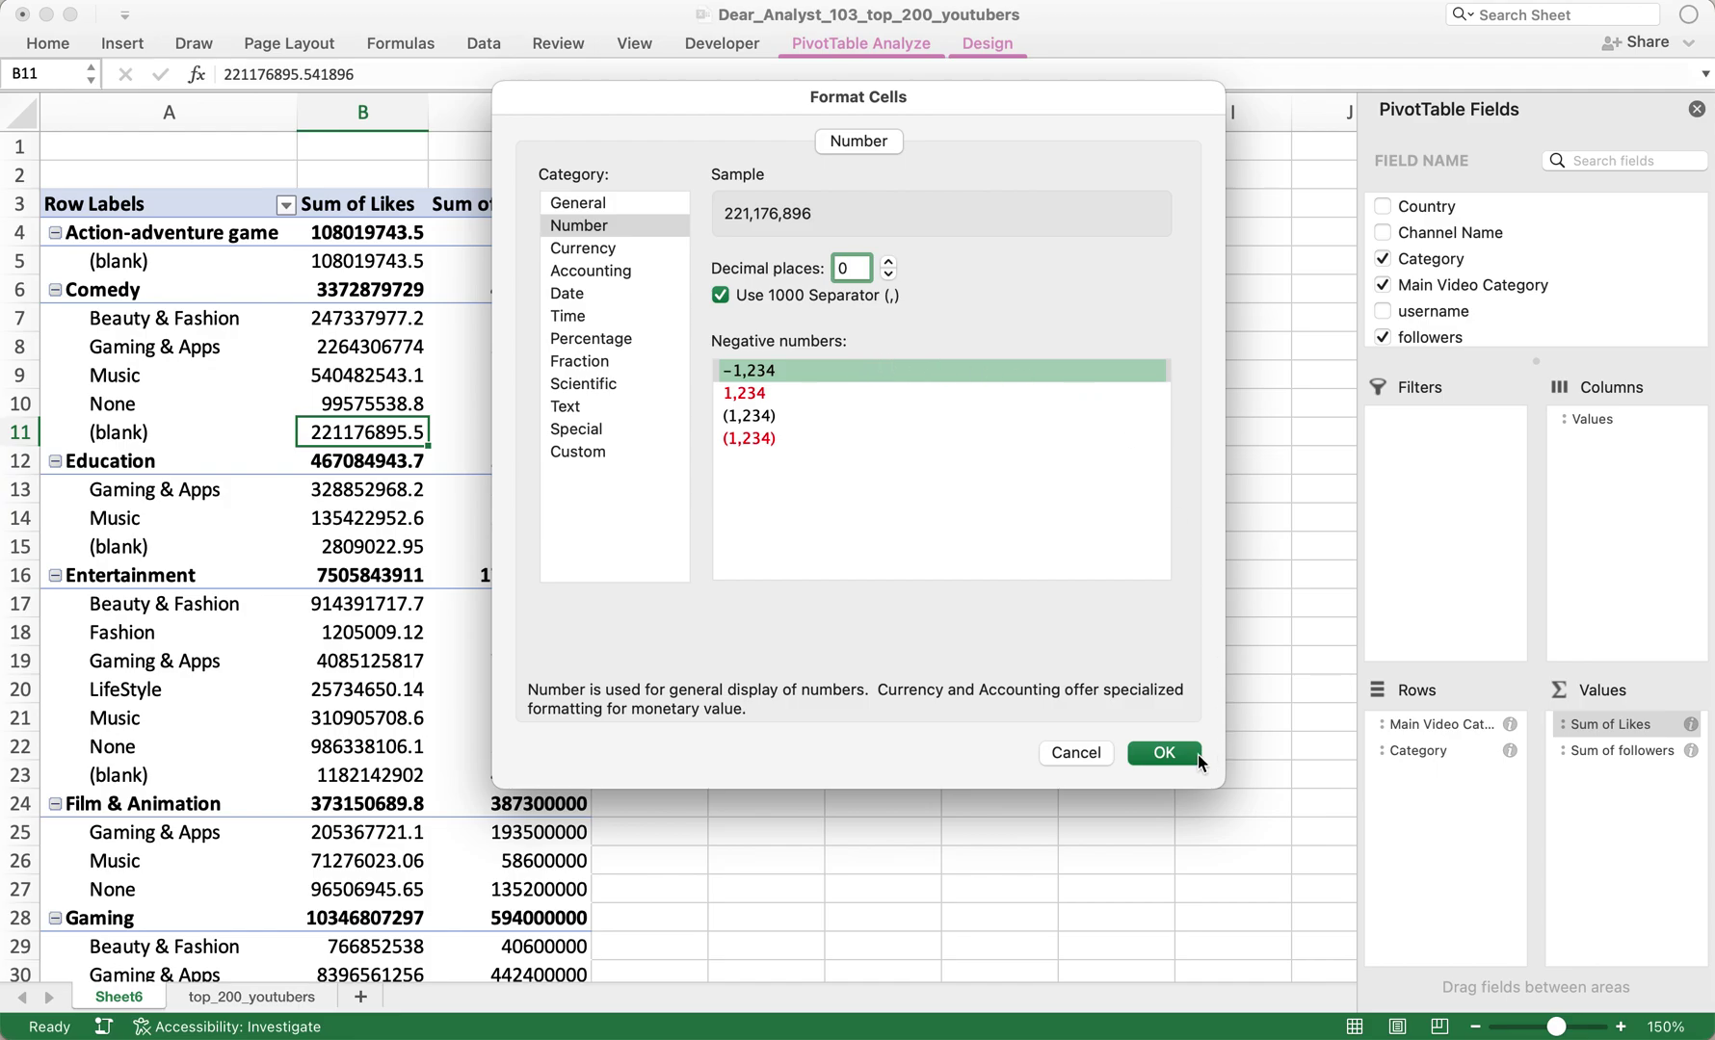
click(1164, 754)
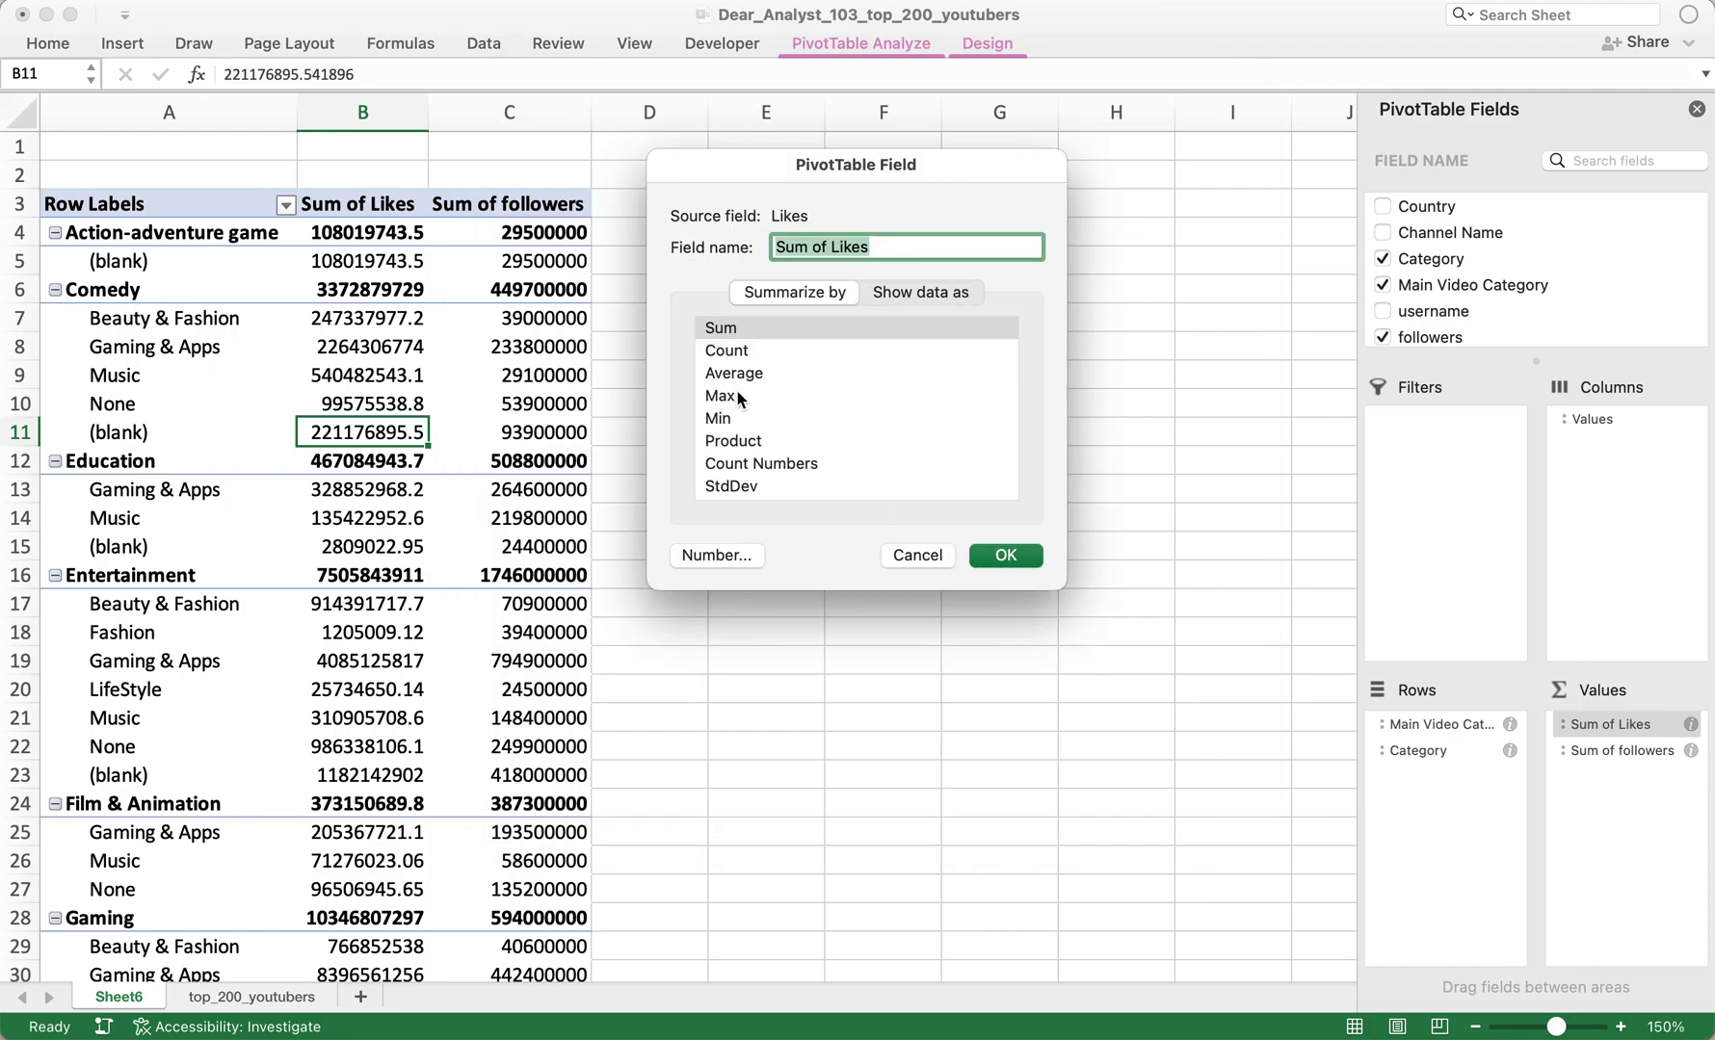
click(775, 375)
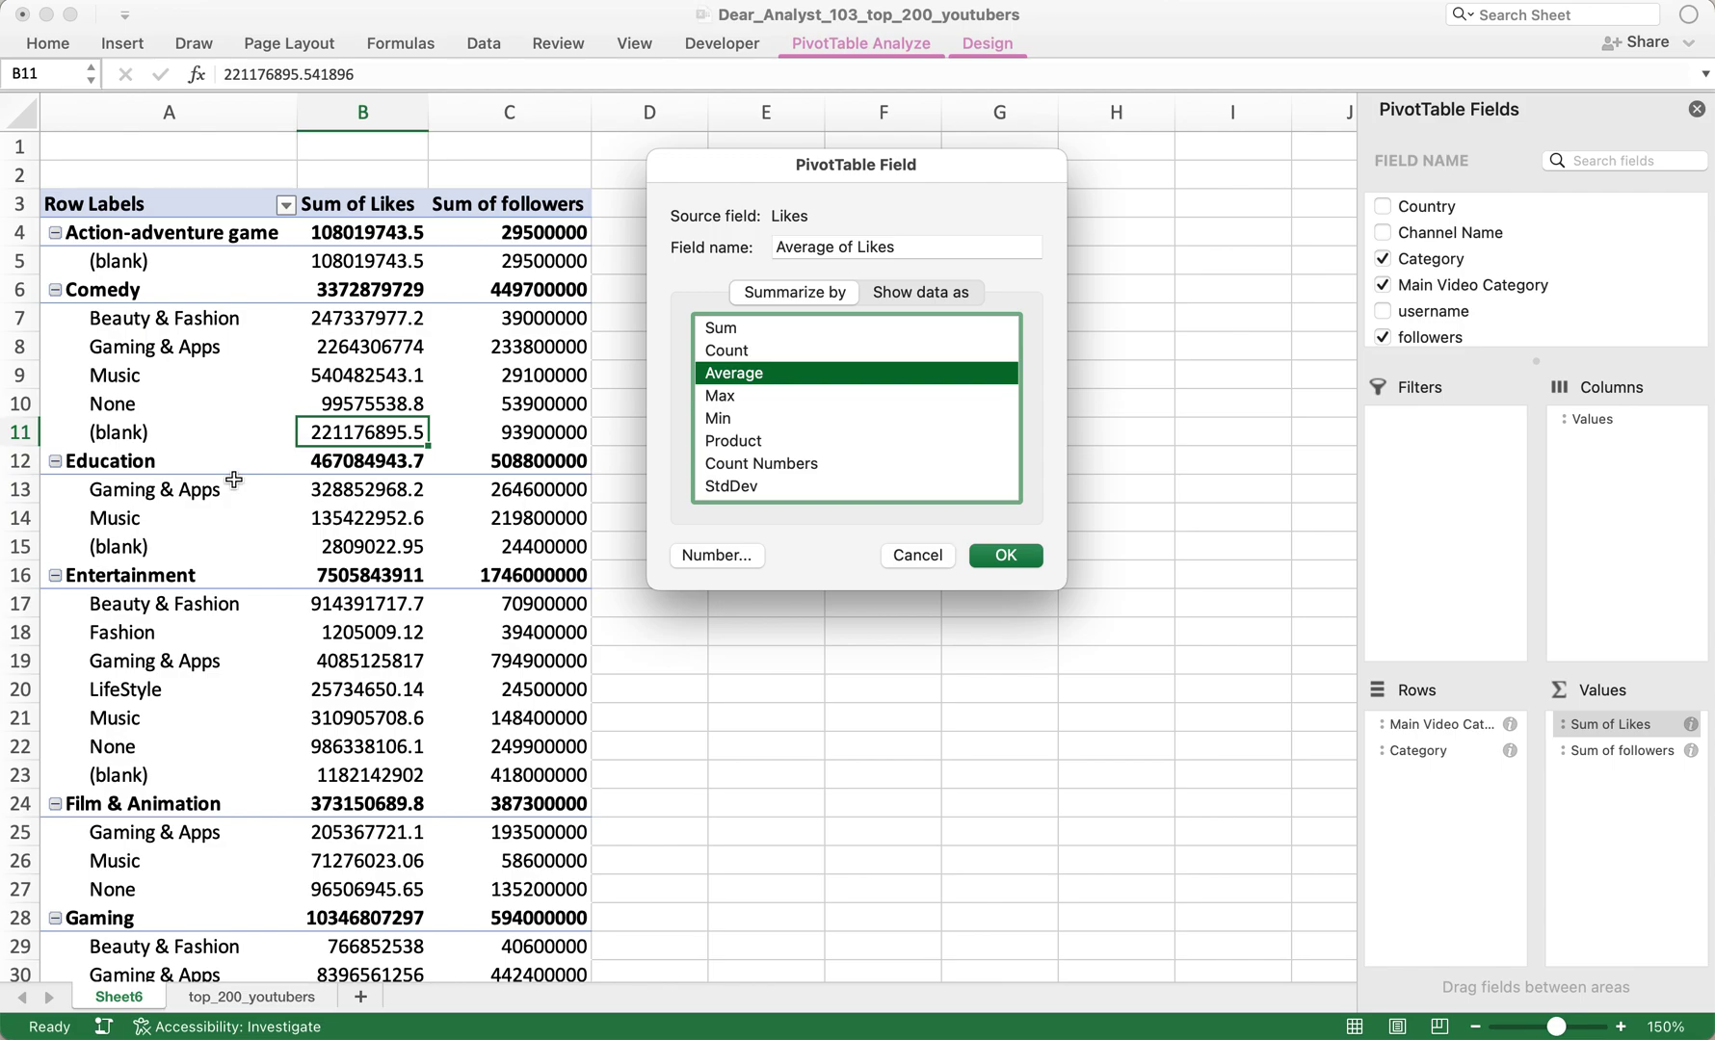
click(1025, 565)
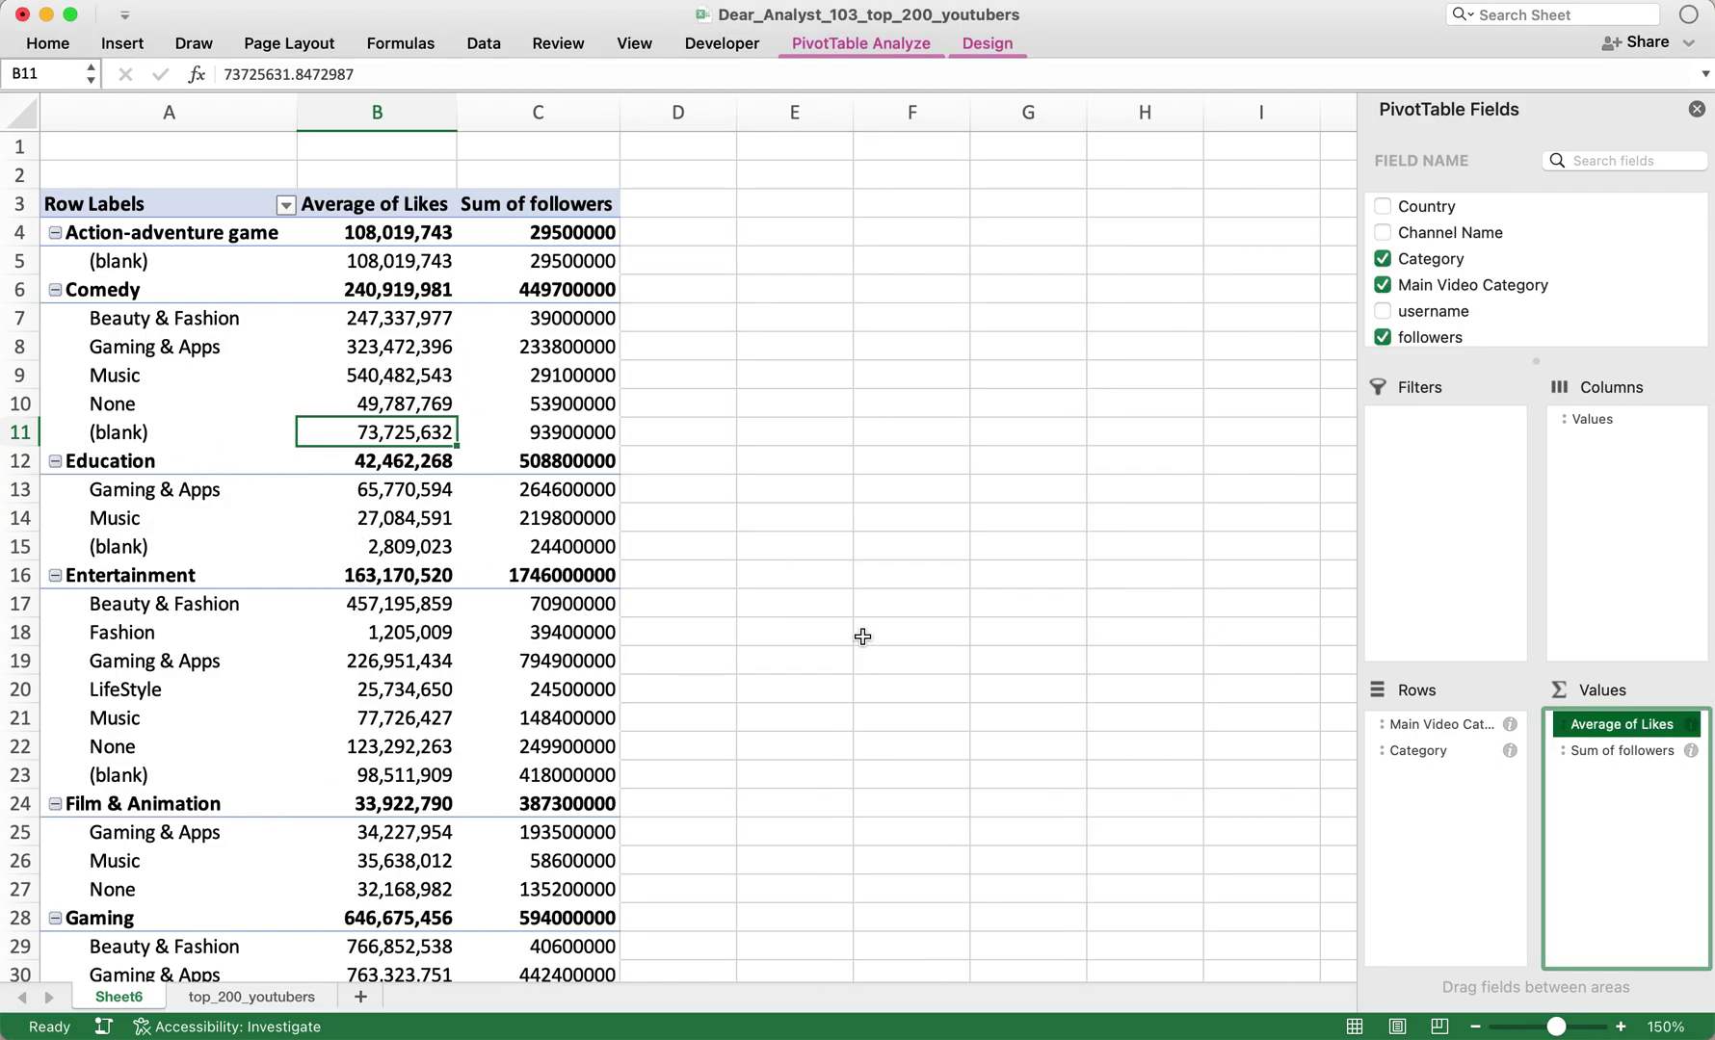
click(1612, 756)
- Summarize followers by Average, formatted as Number with 0 decimals and thousands separator
click(1612, 757)
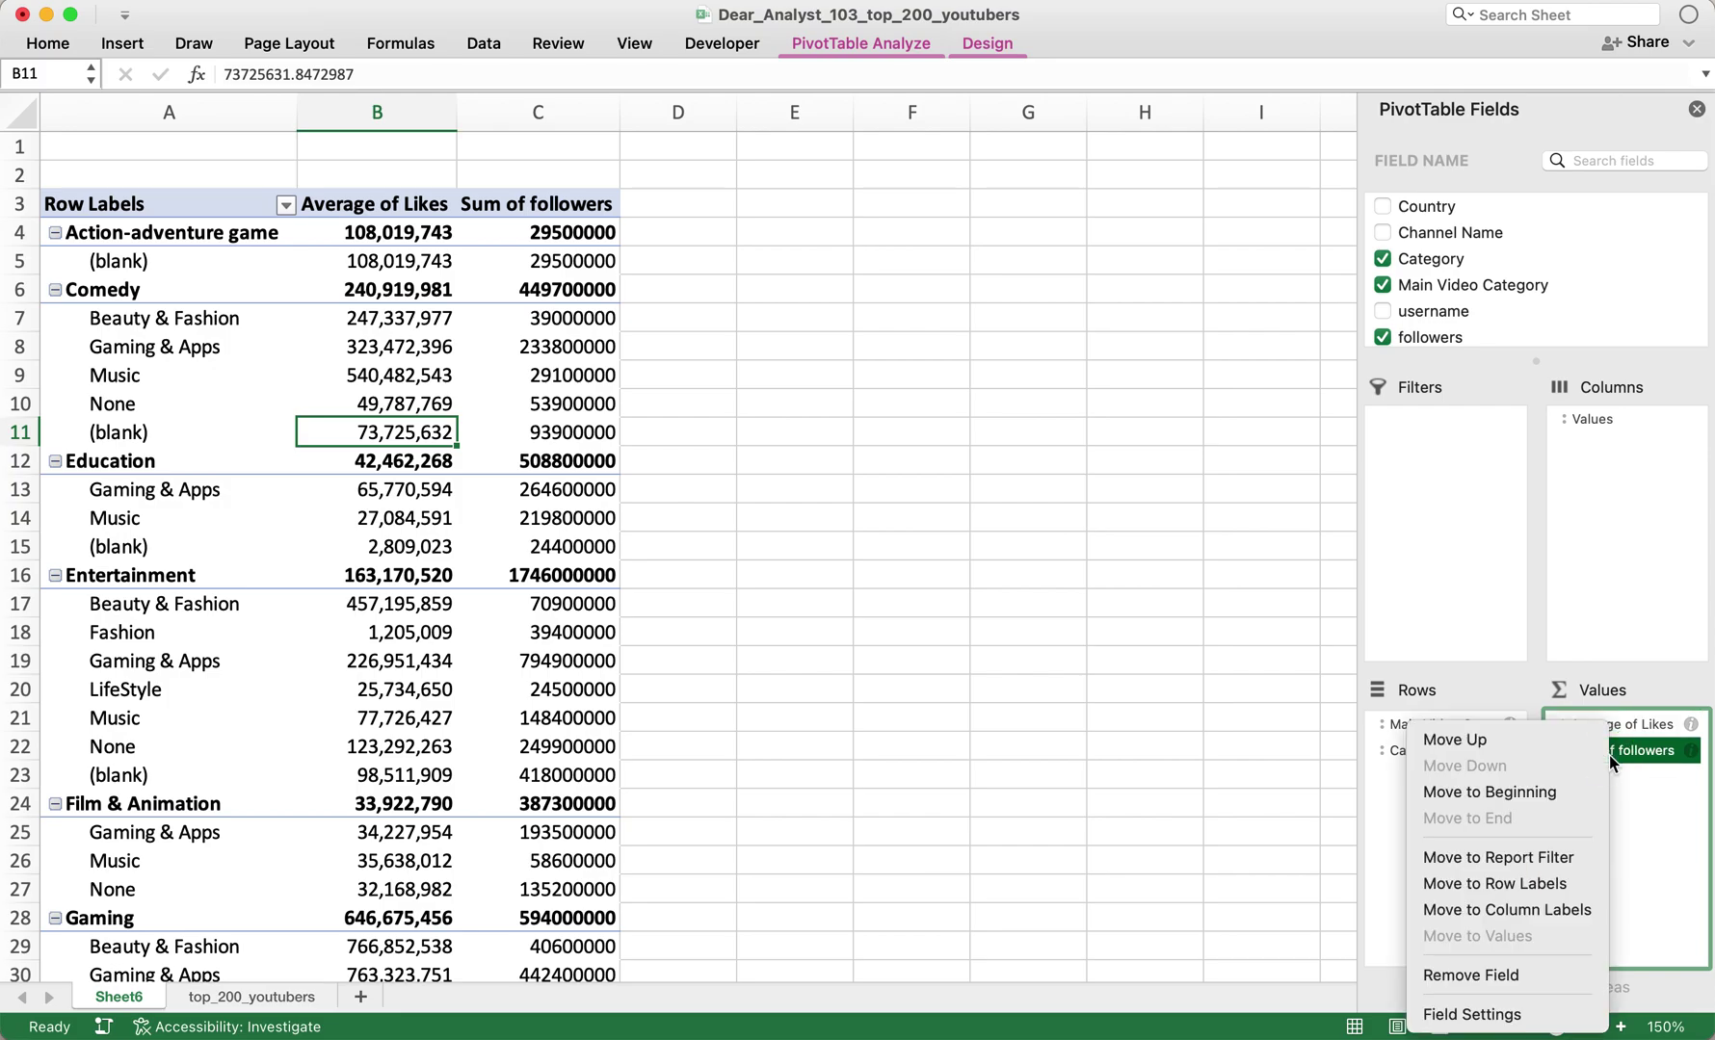
click(1472, 1015)
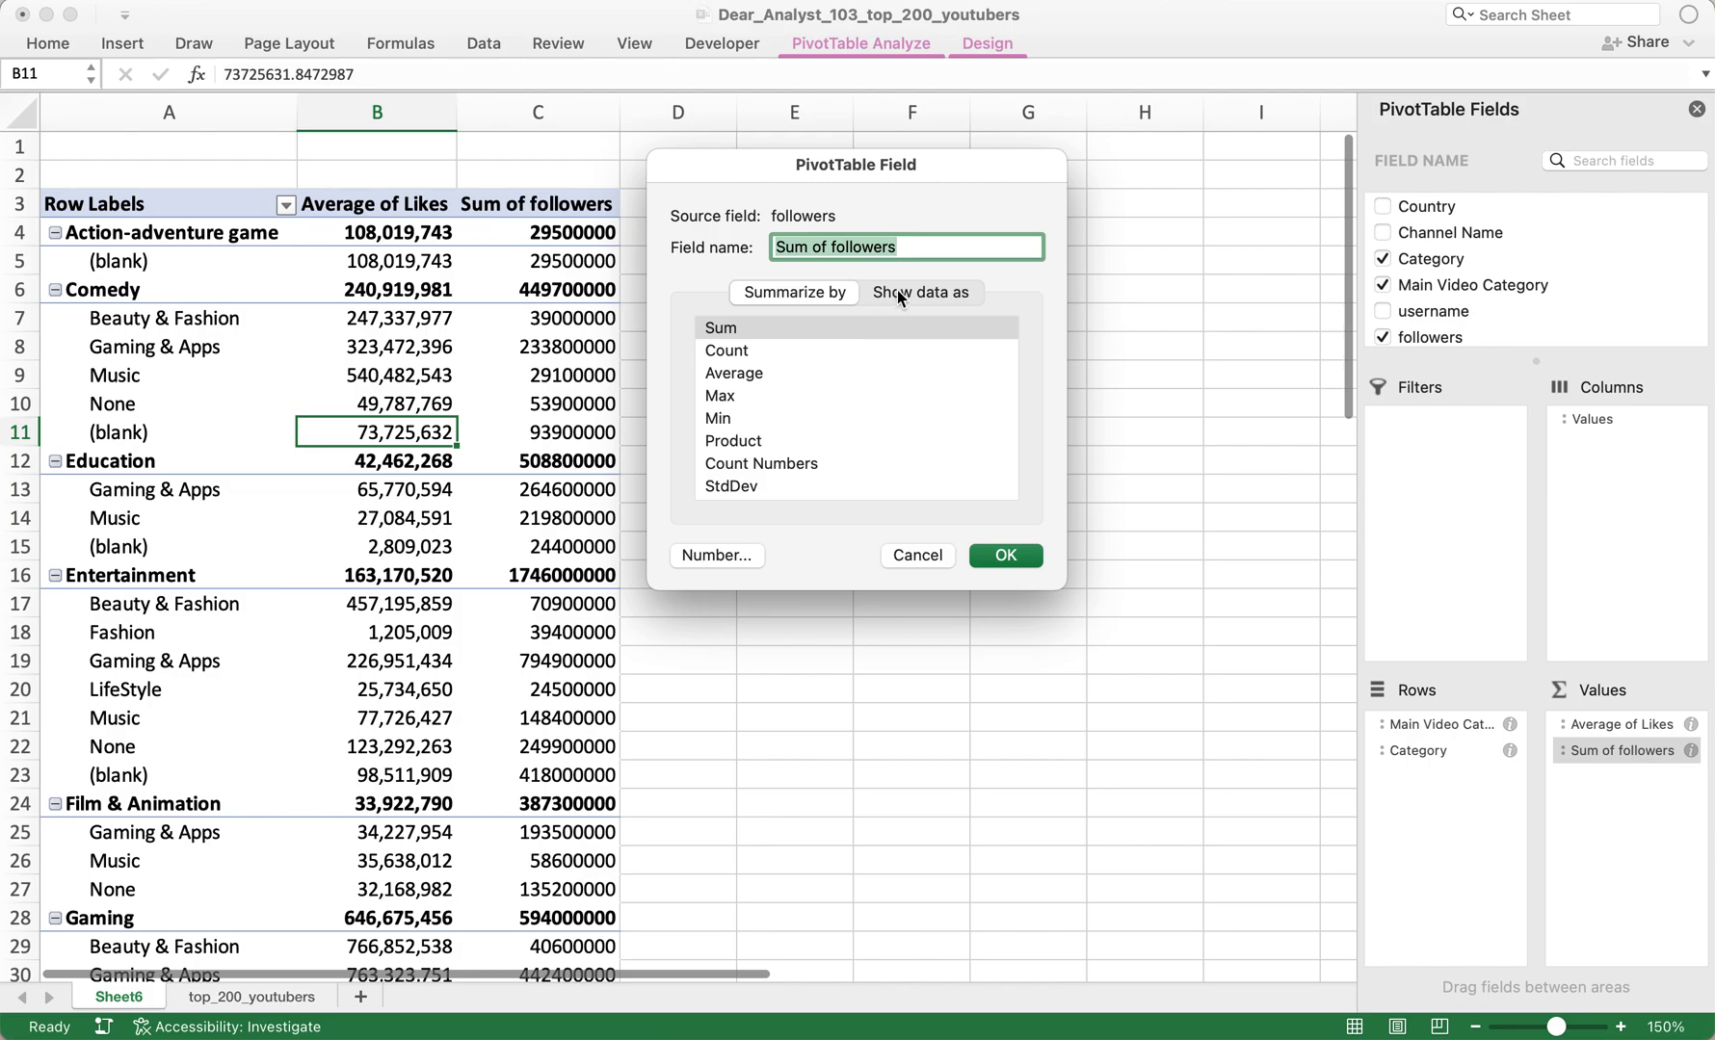
click(716, 556)
click(610, 227)
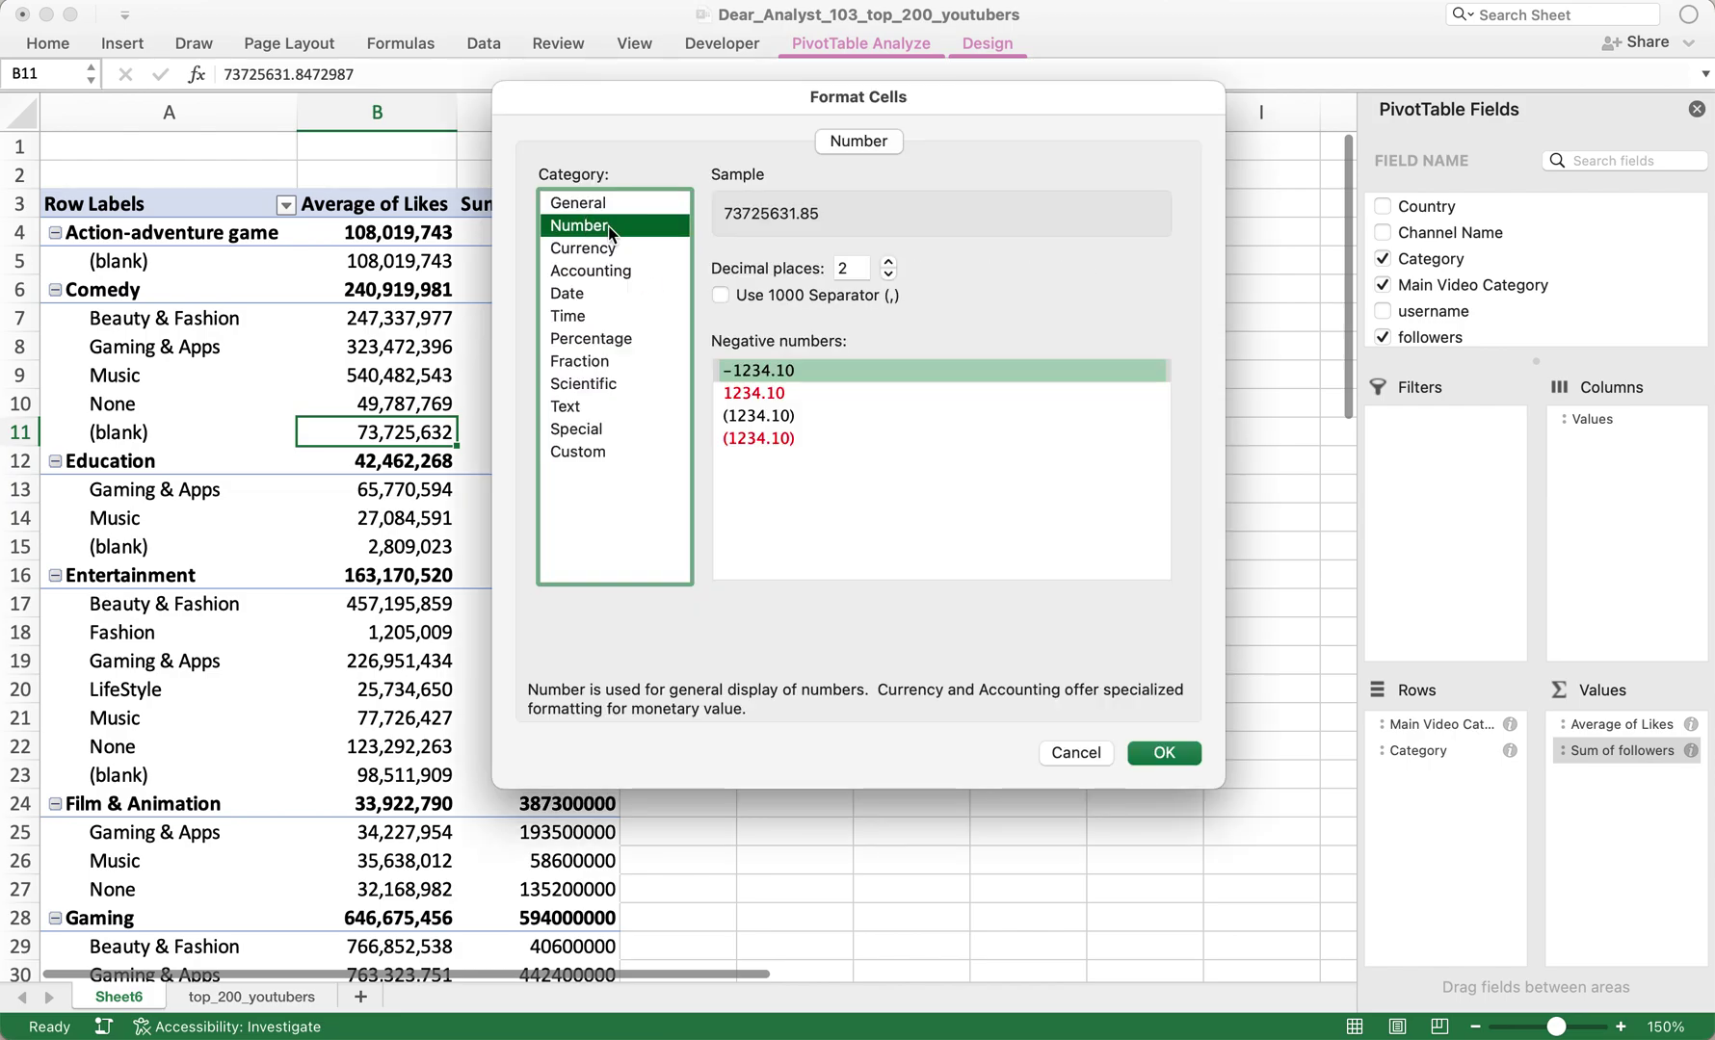
double_click(859, 266)
text(0)
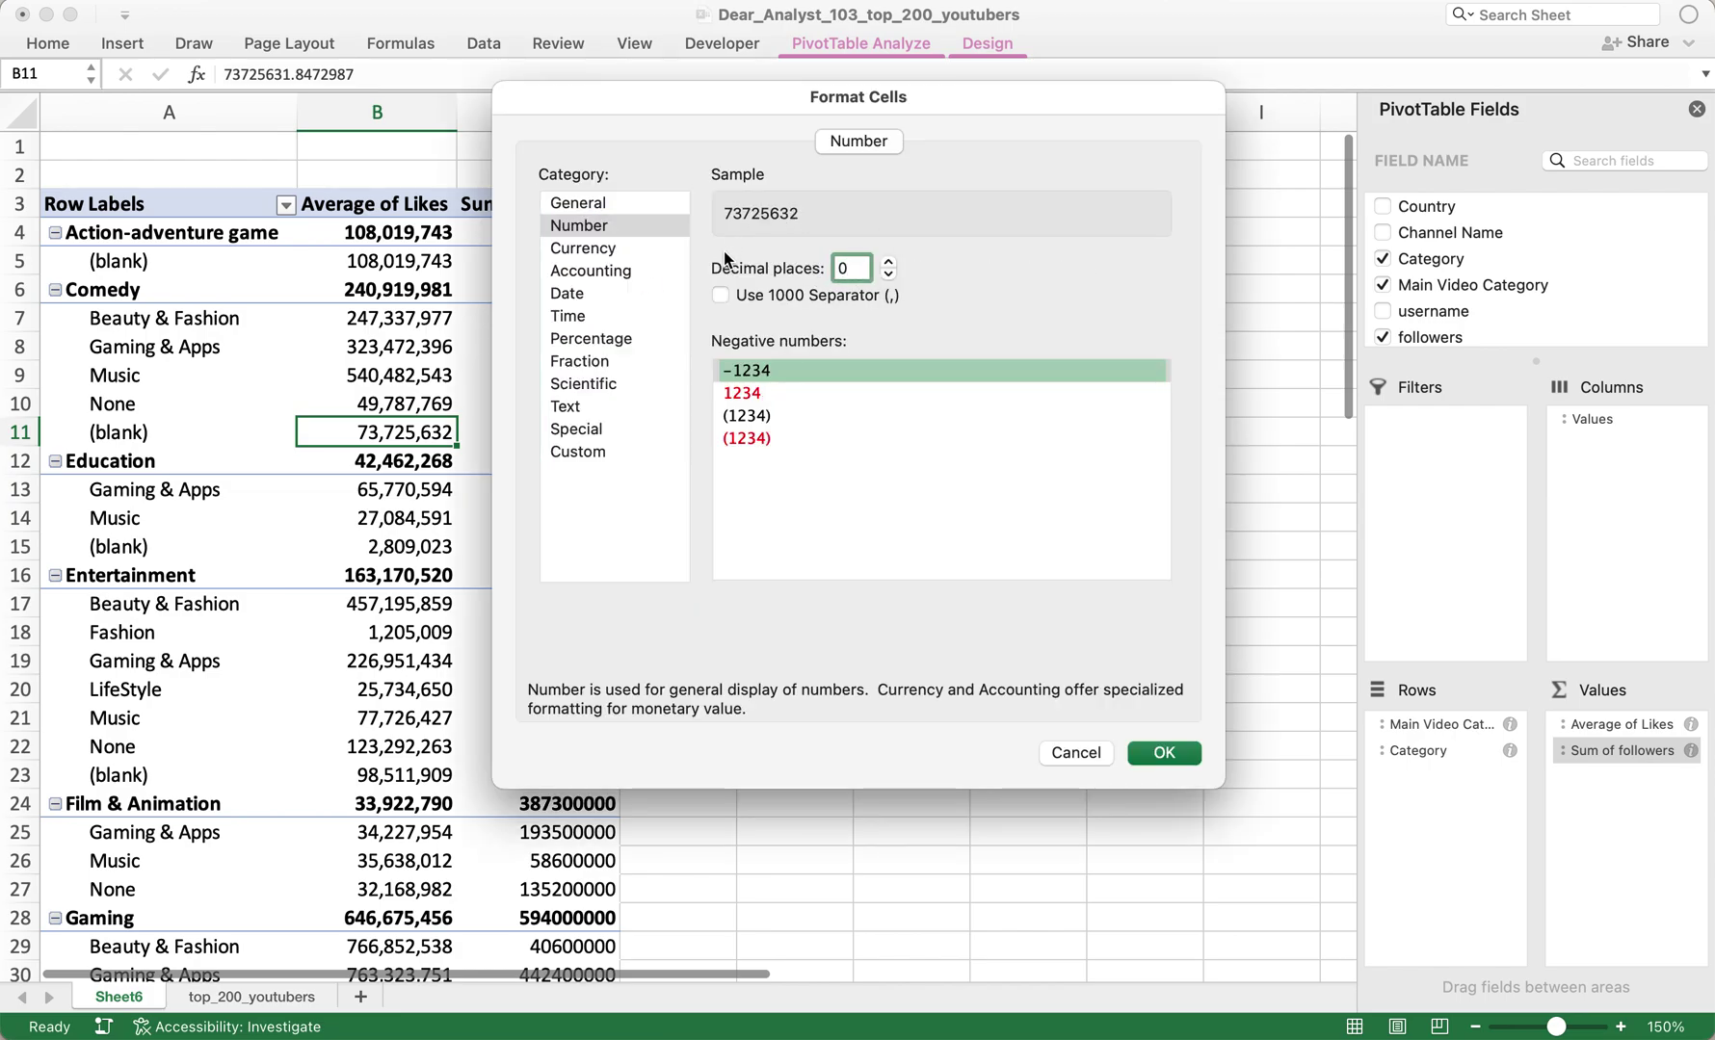
click(719, 295)
click(1163, 752)
click(789, 375)
click(1005, 555)
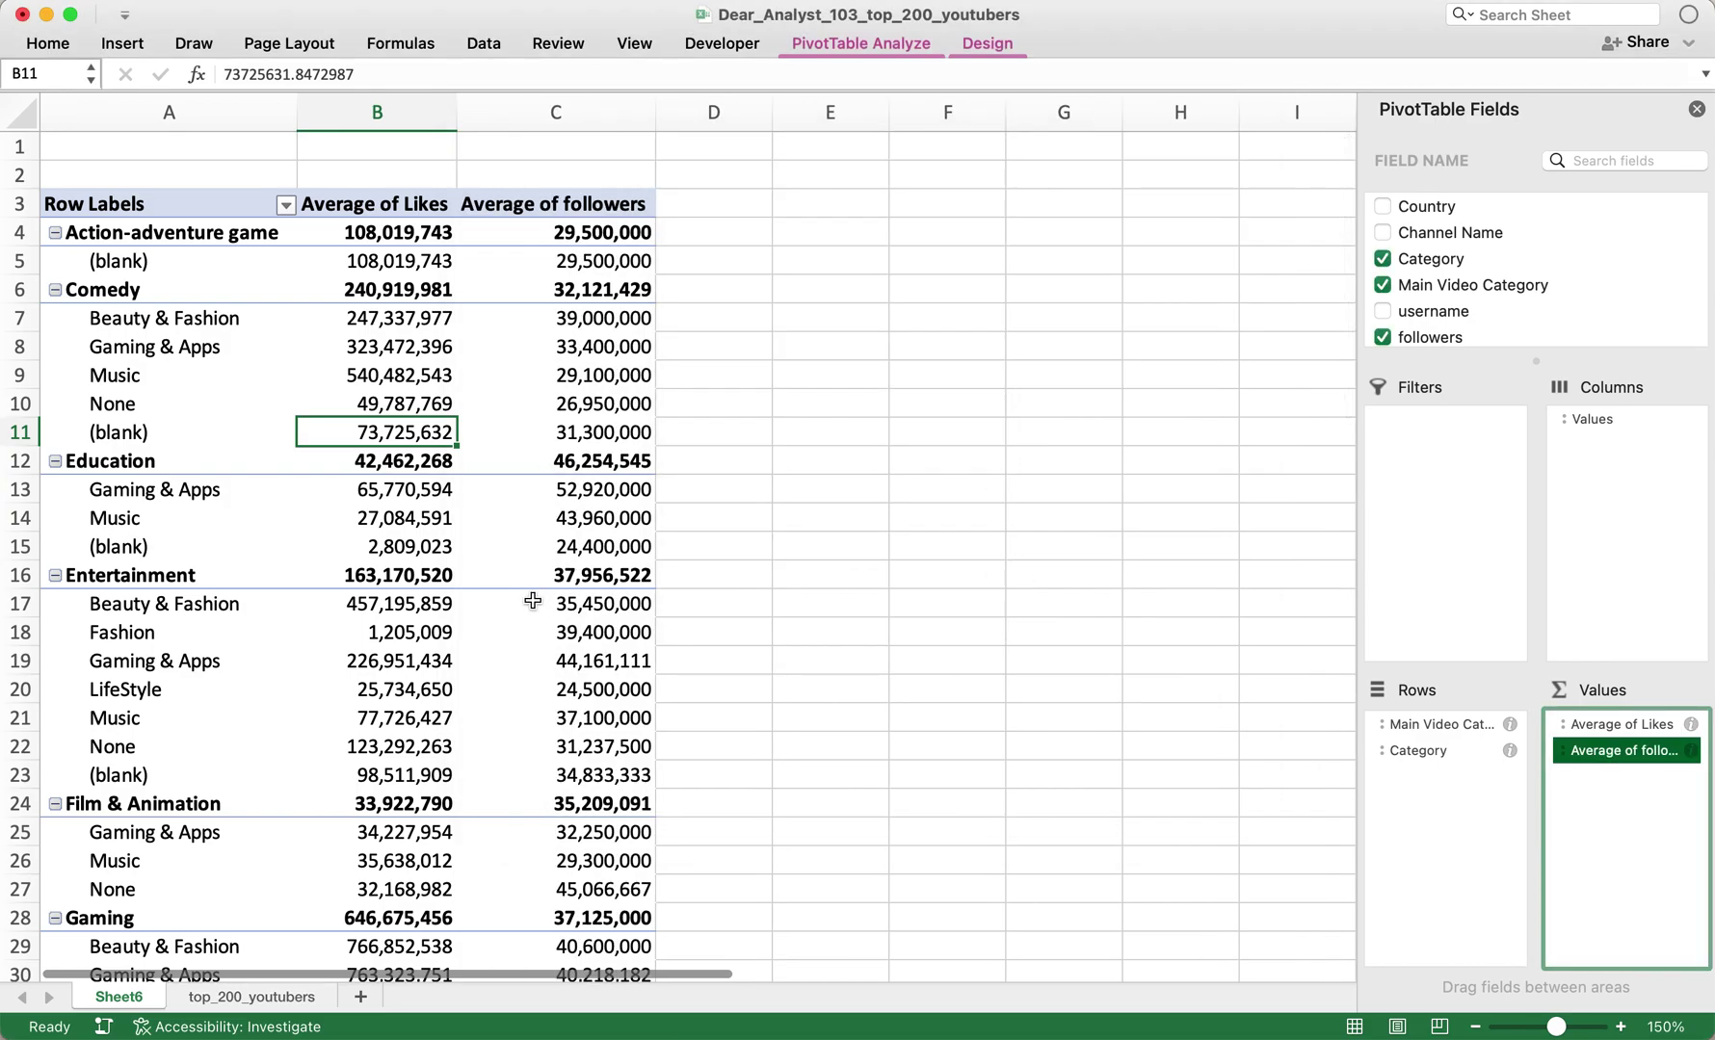
click(273, 372)
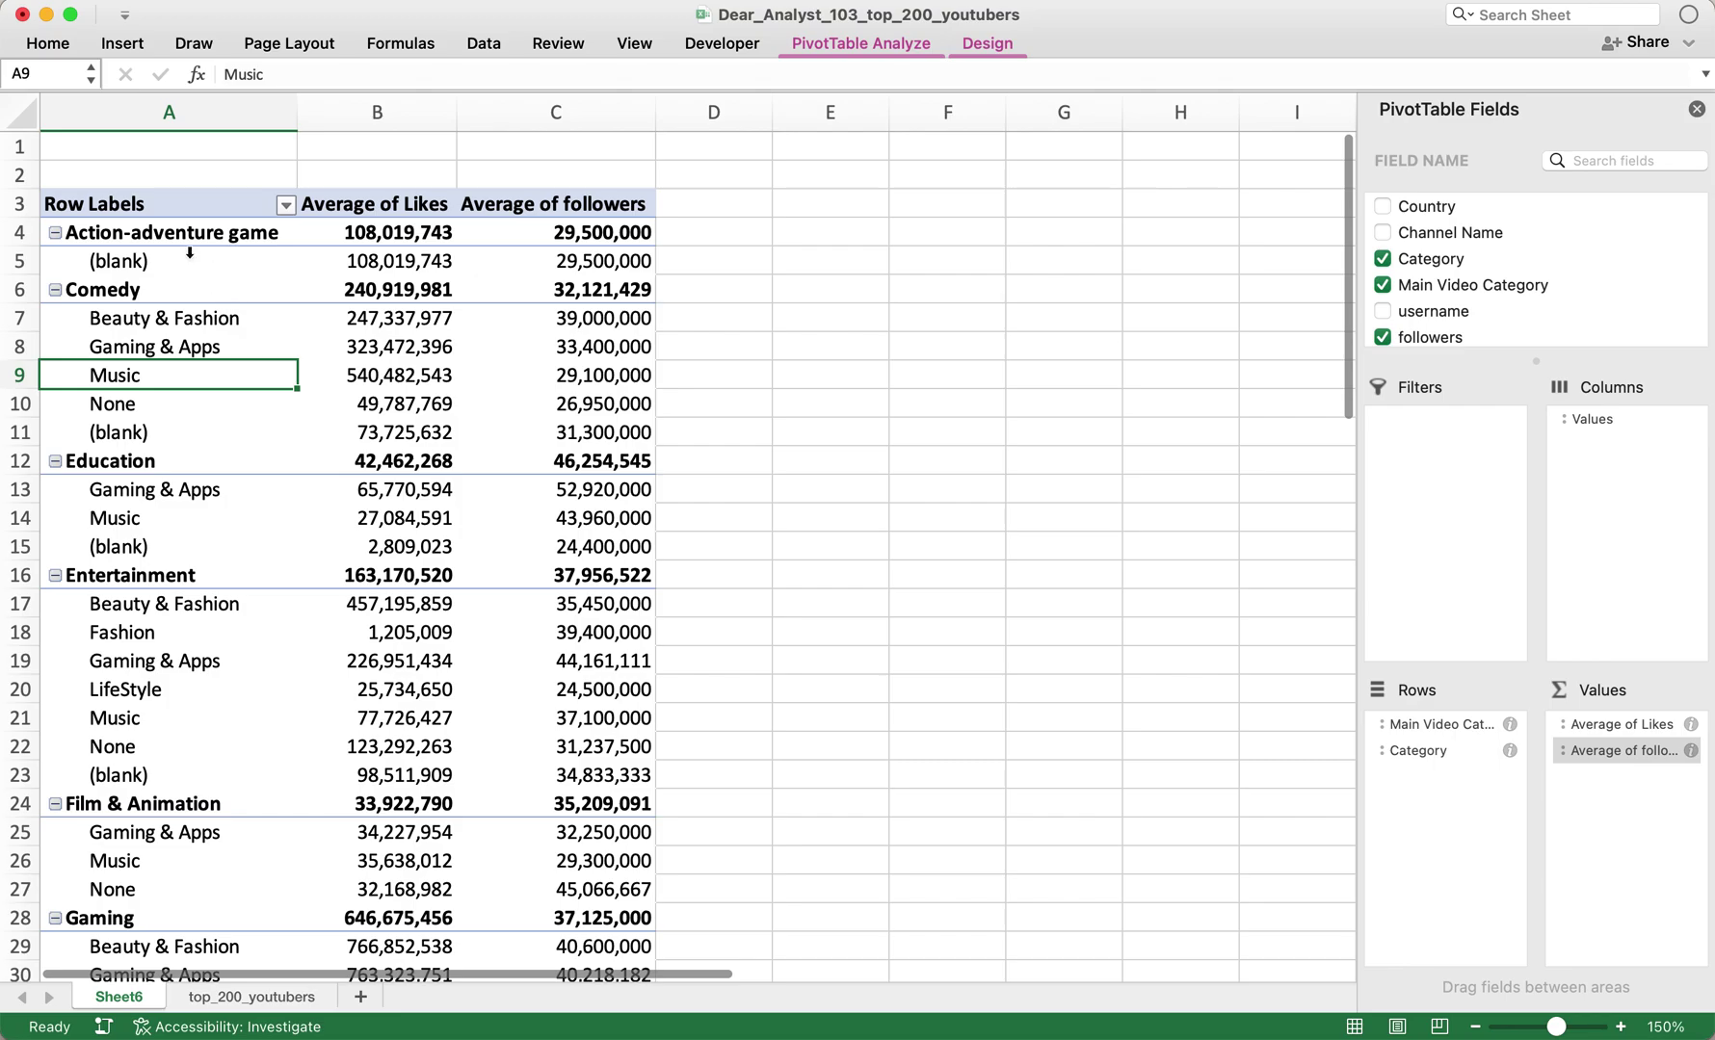
- Review the Action-adventure game, Comedy and Gaming & Apps rows, then show PivotTable Analyze
click(159, 234)
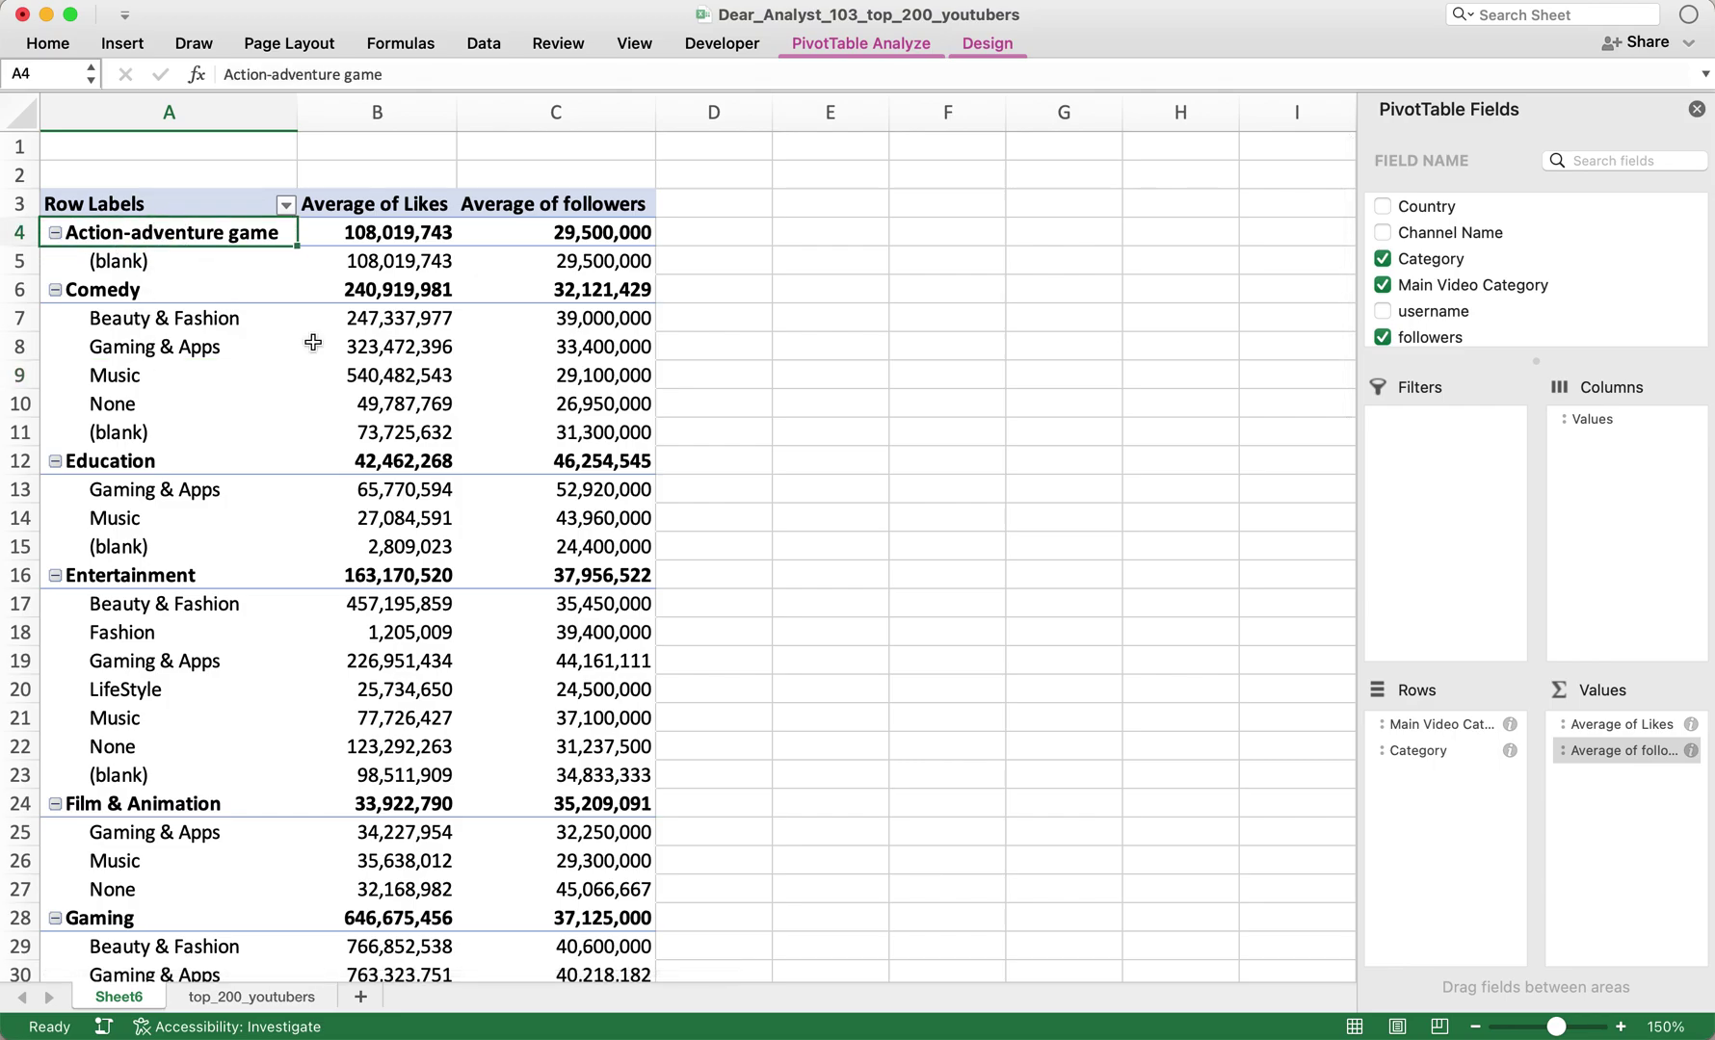
click(244, 301)
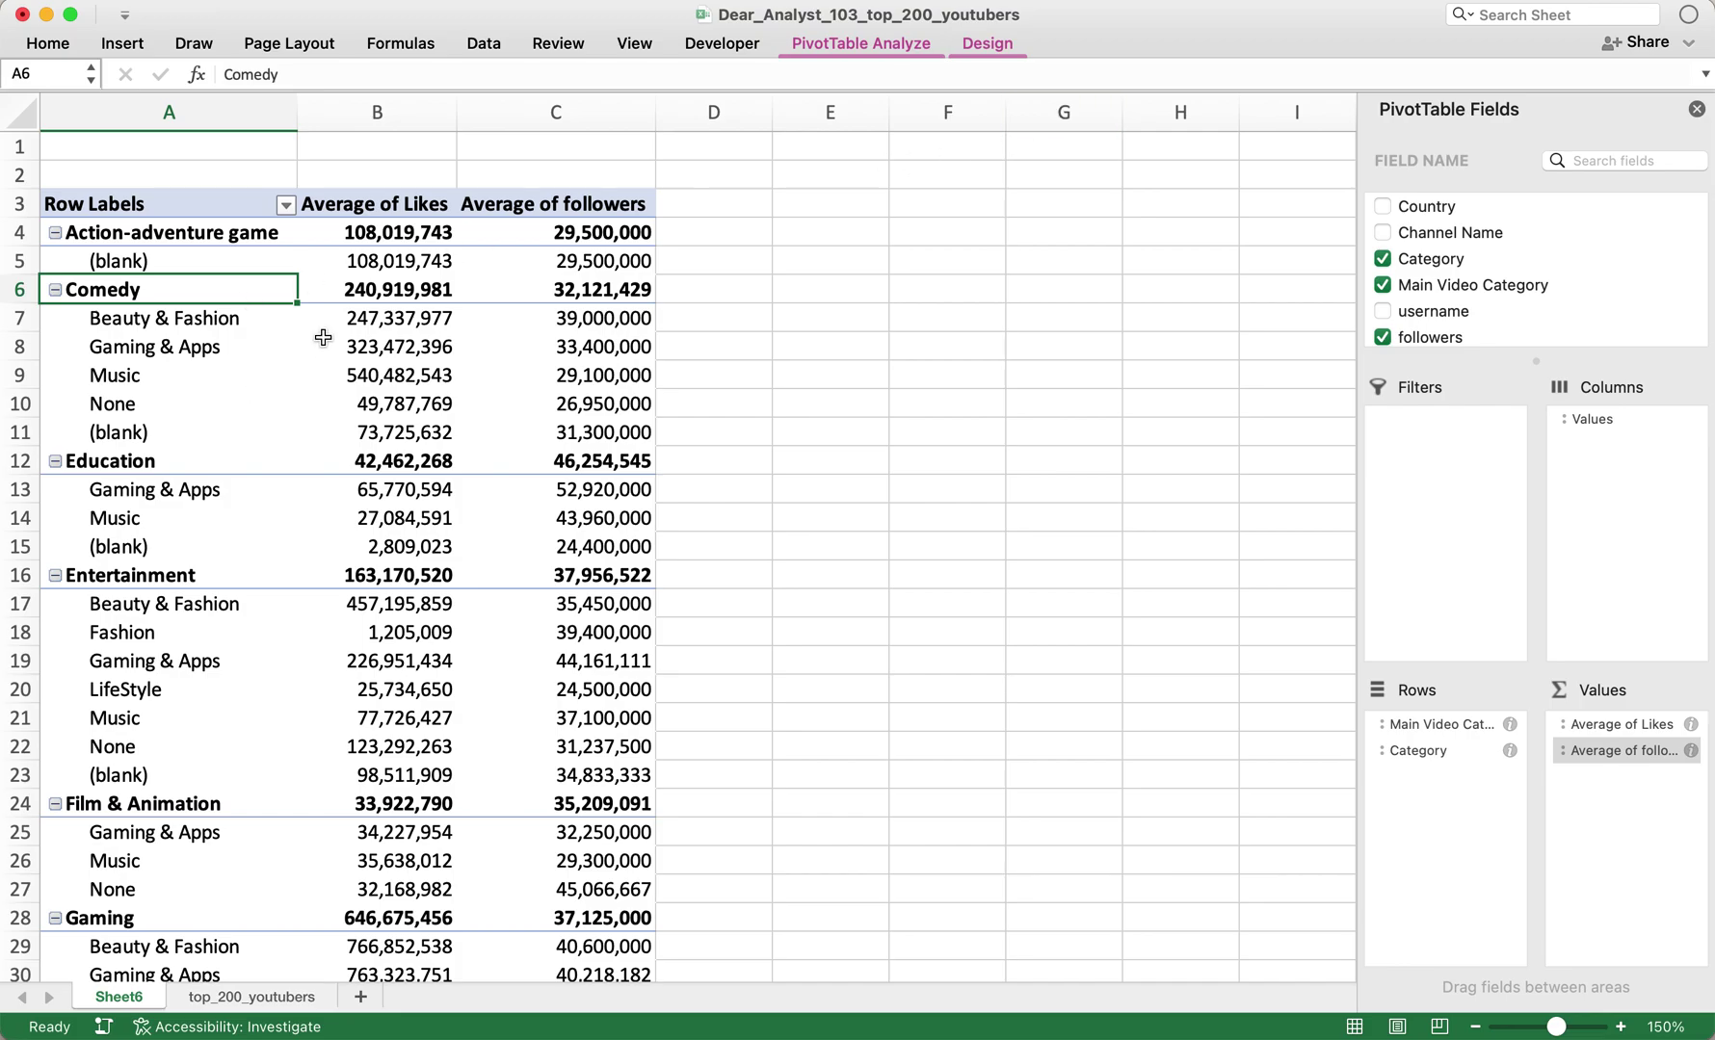
click(180, 348)
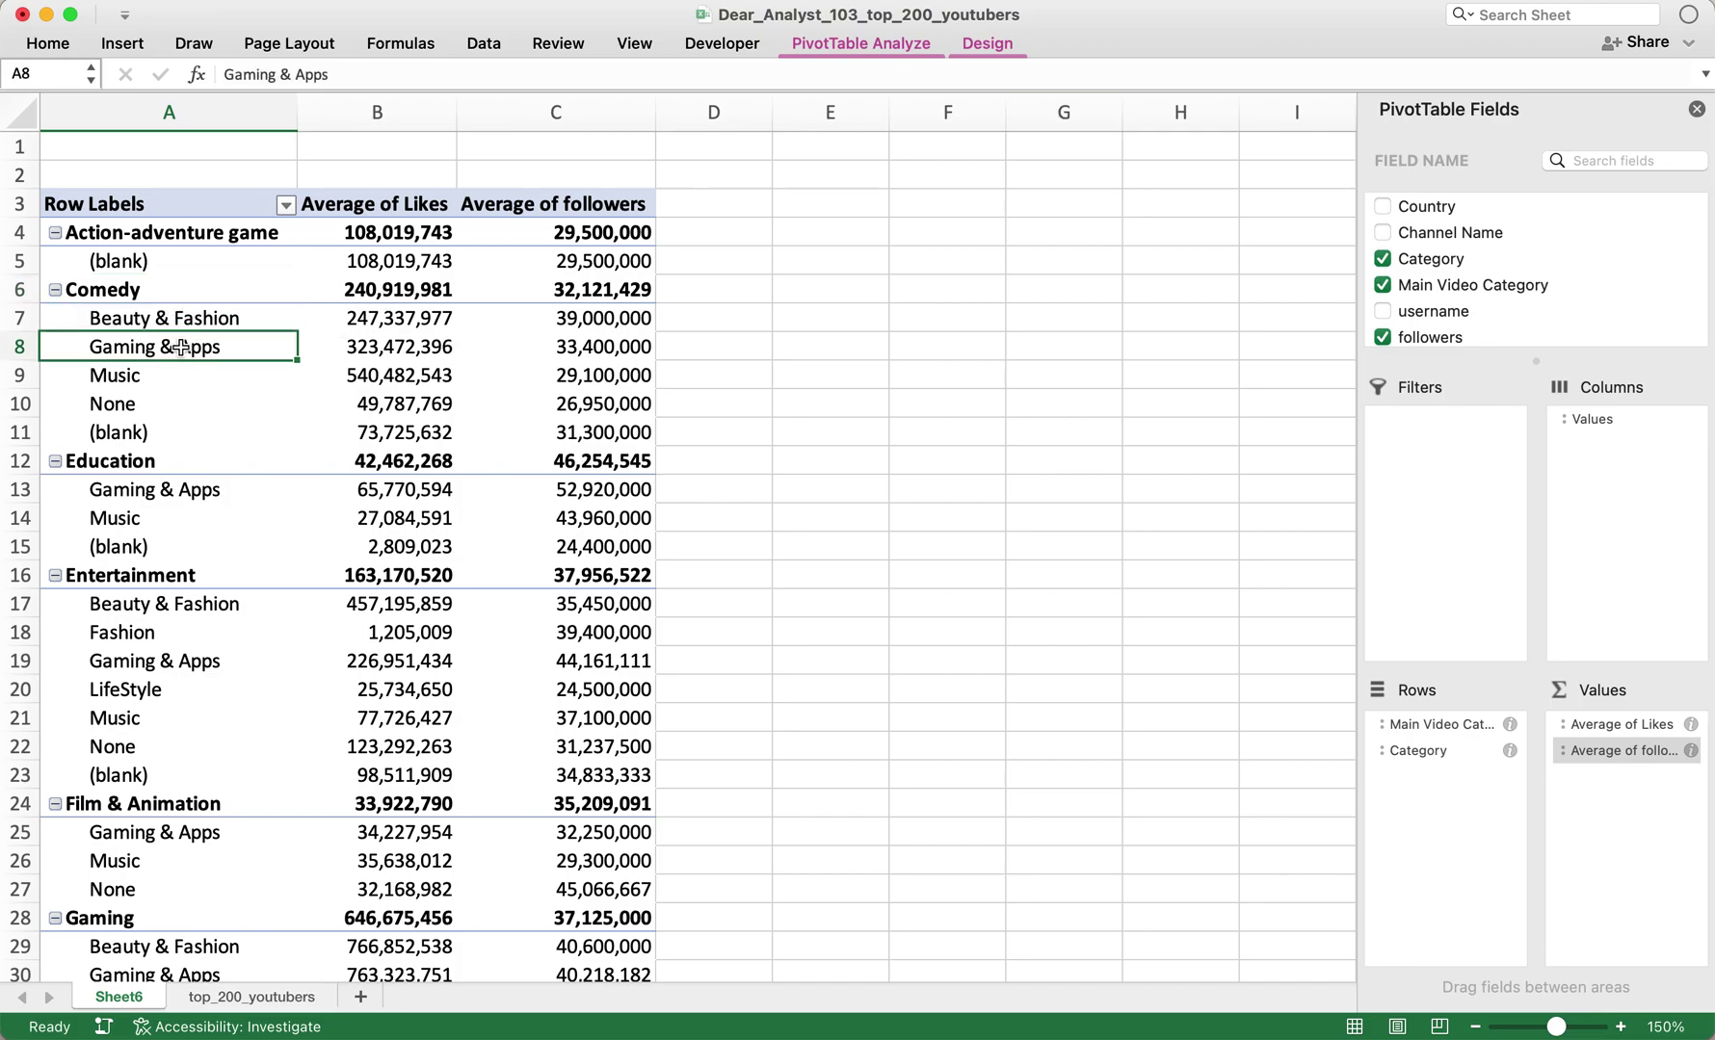
click(378, 281)
click(860, 47)
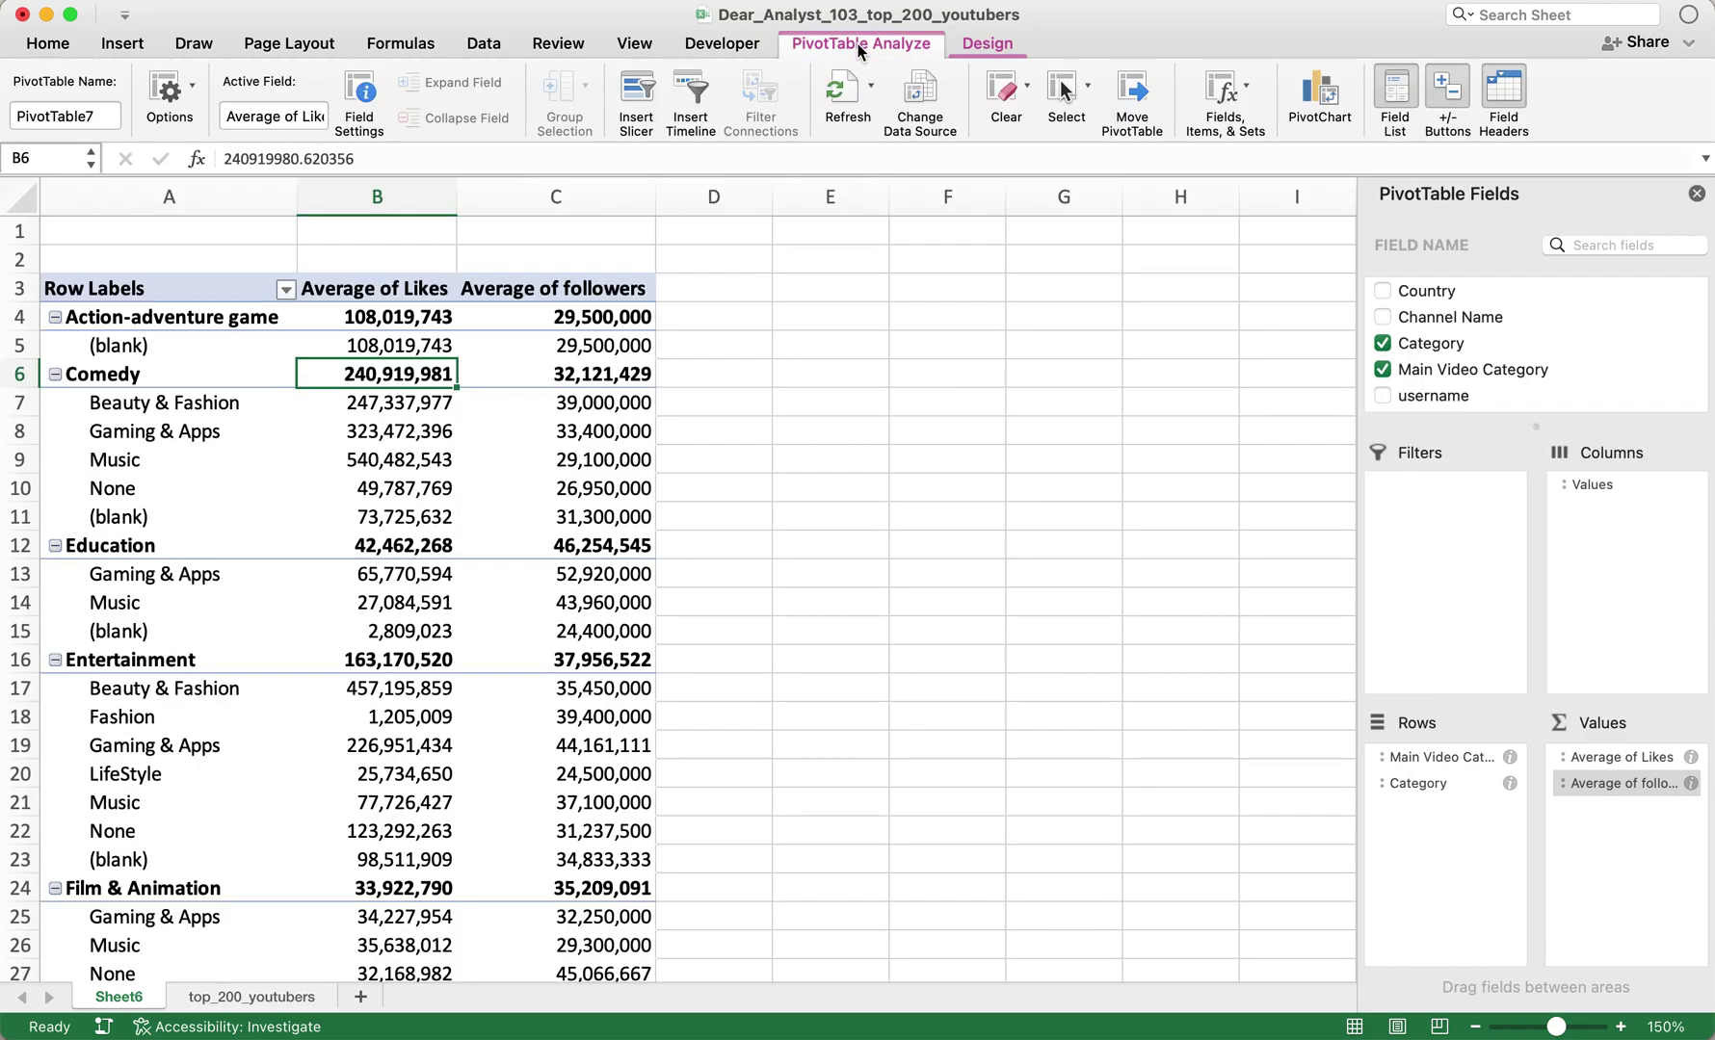
- Turn on the Classic PivotTable layout in PivotTable Options
click(164, 97)
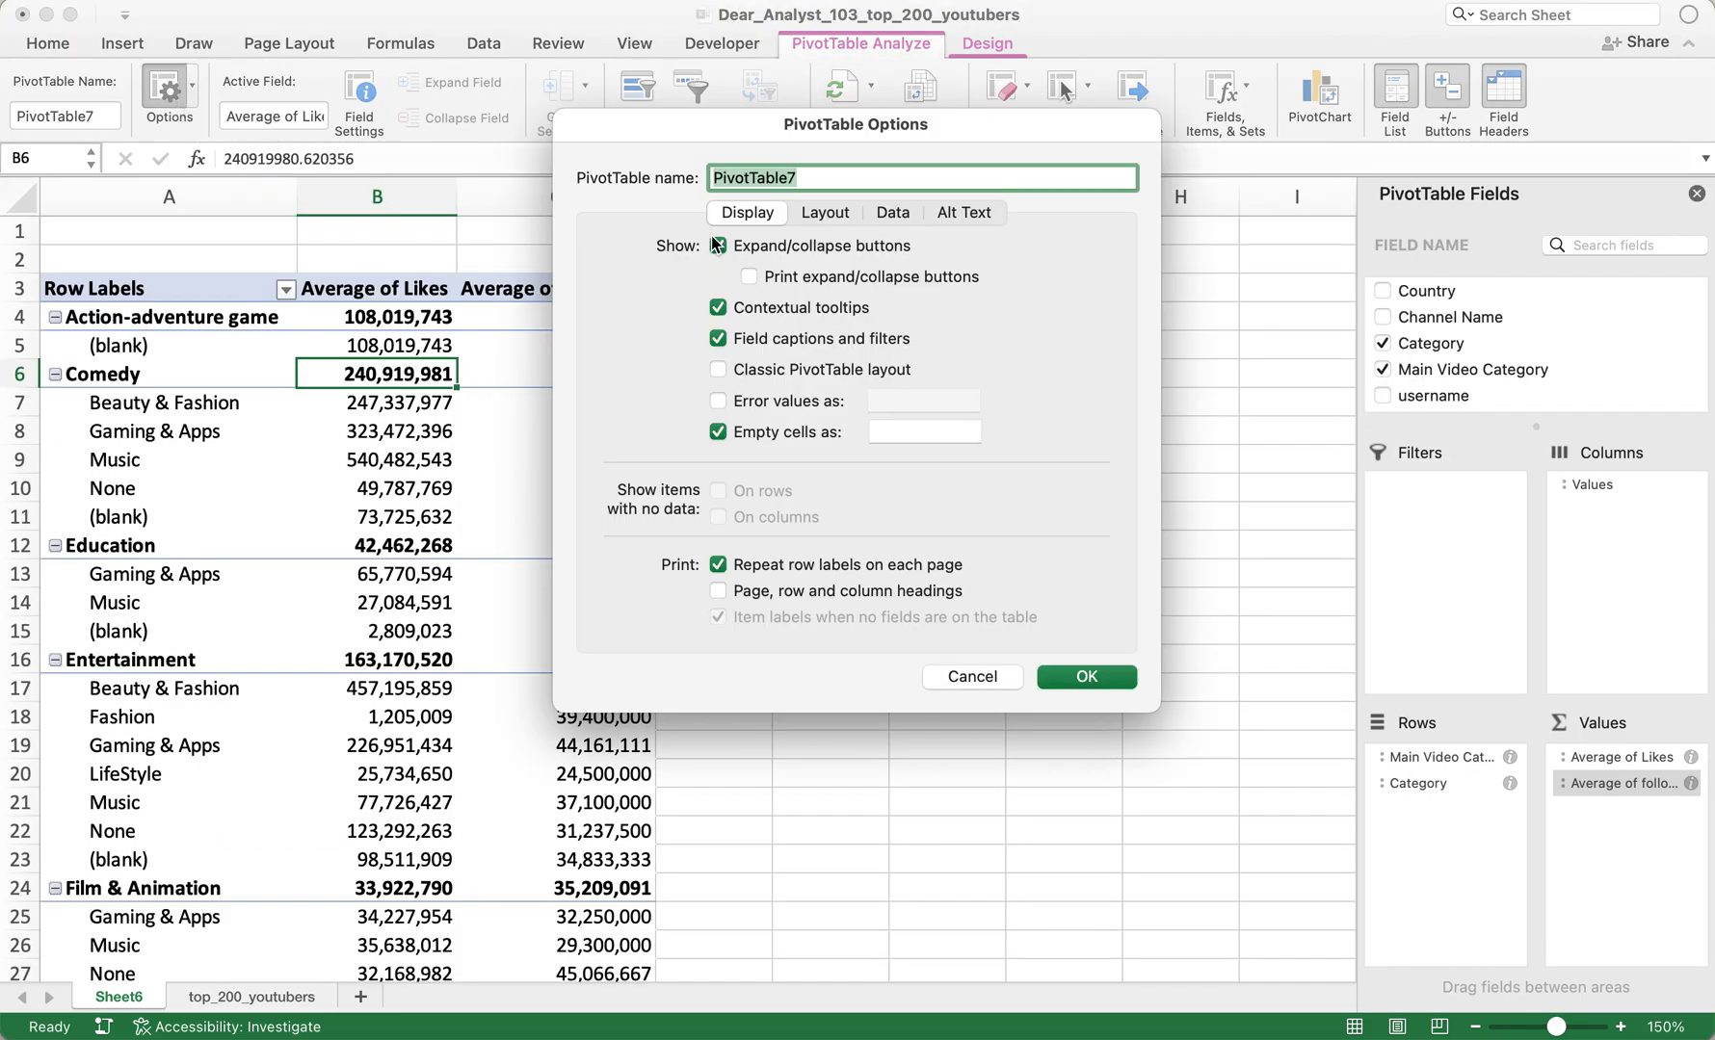
drag(885, 143, 956, 155)
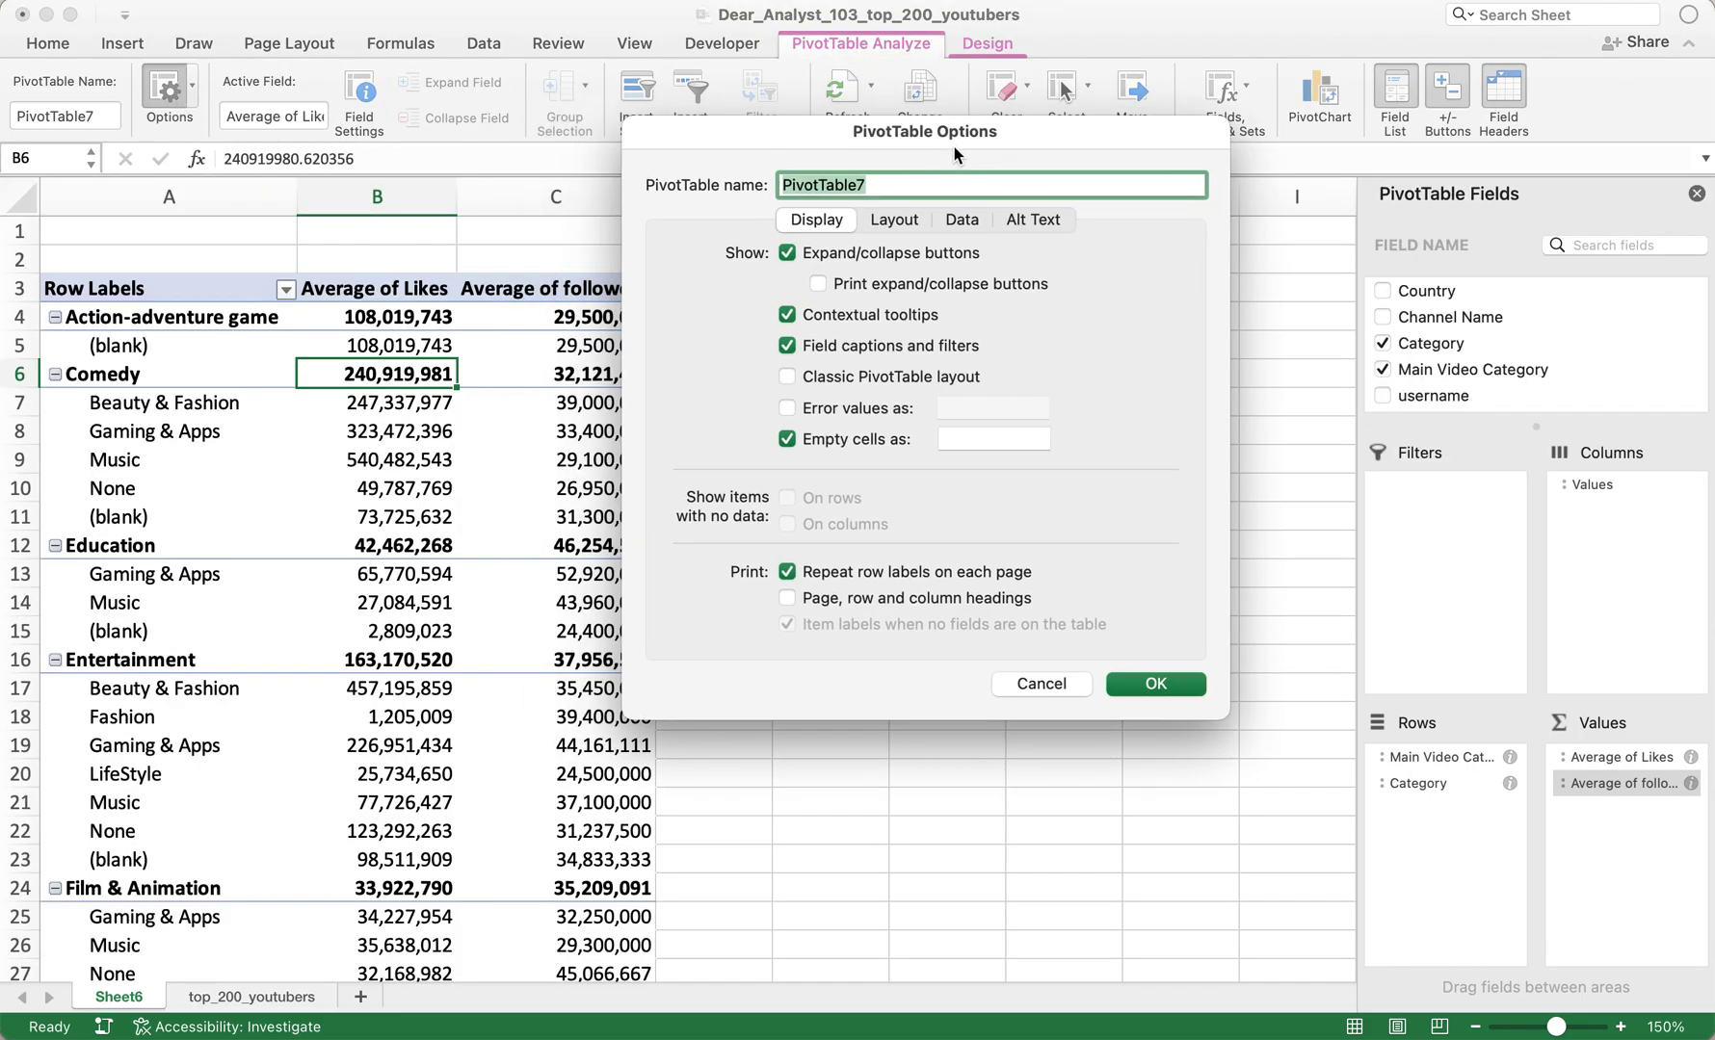
click(787, 378)
click(1155, 684)
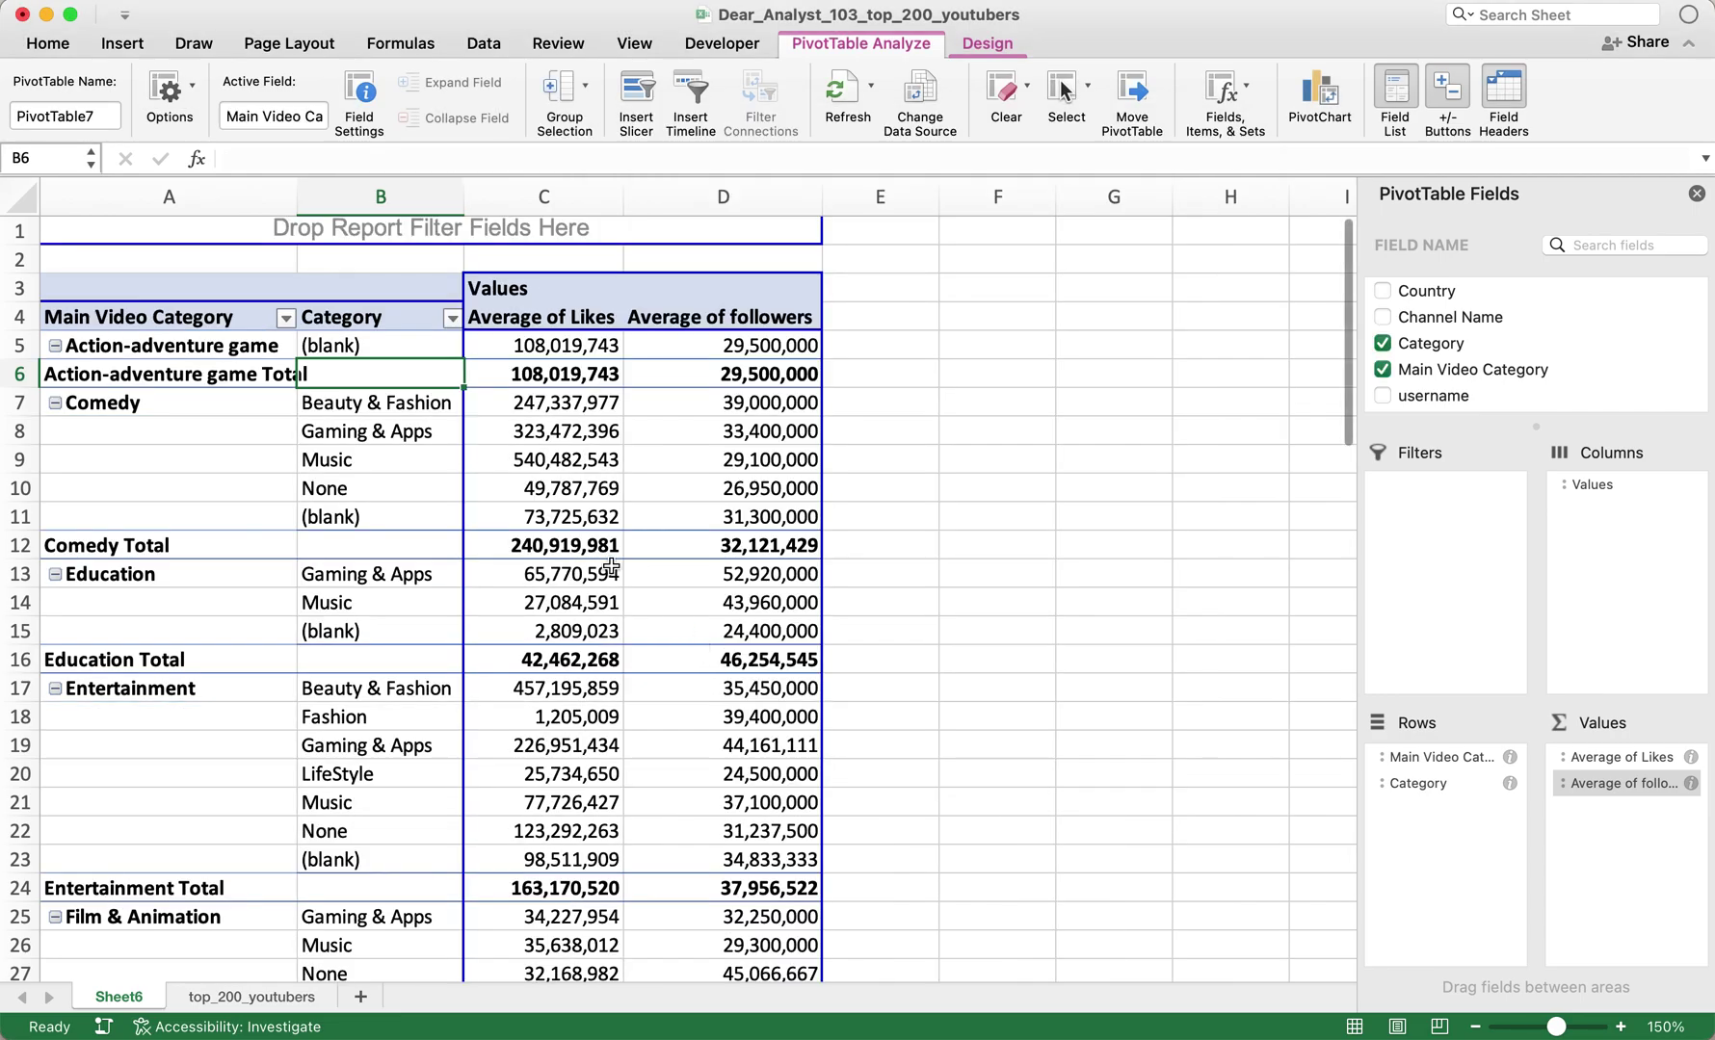
- Review the Main Video Category and Comedy items, then bring up the Category filter options
click(397, 486)
click(193, 318)
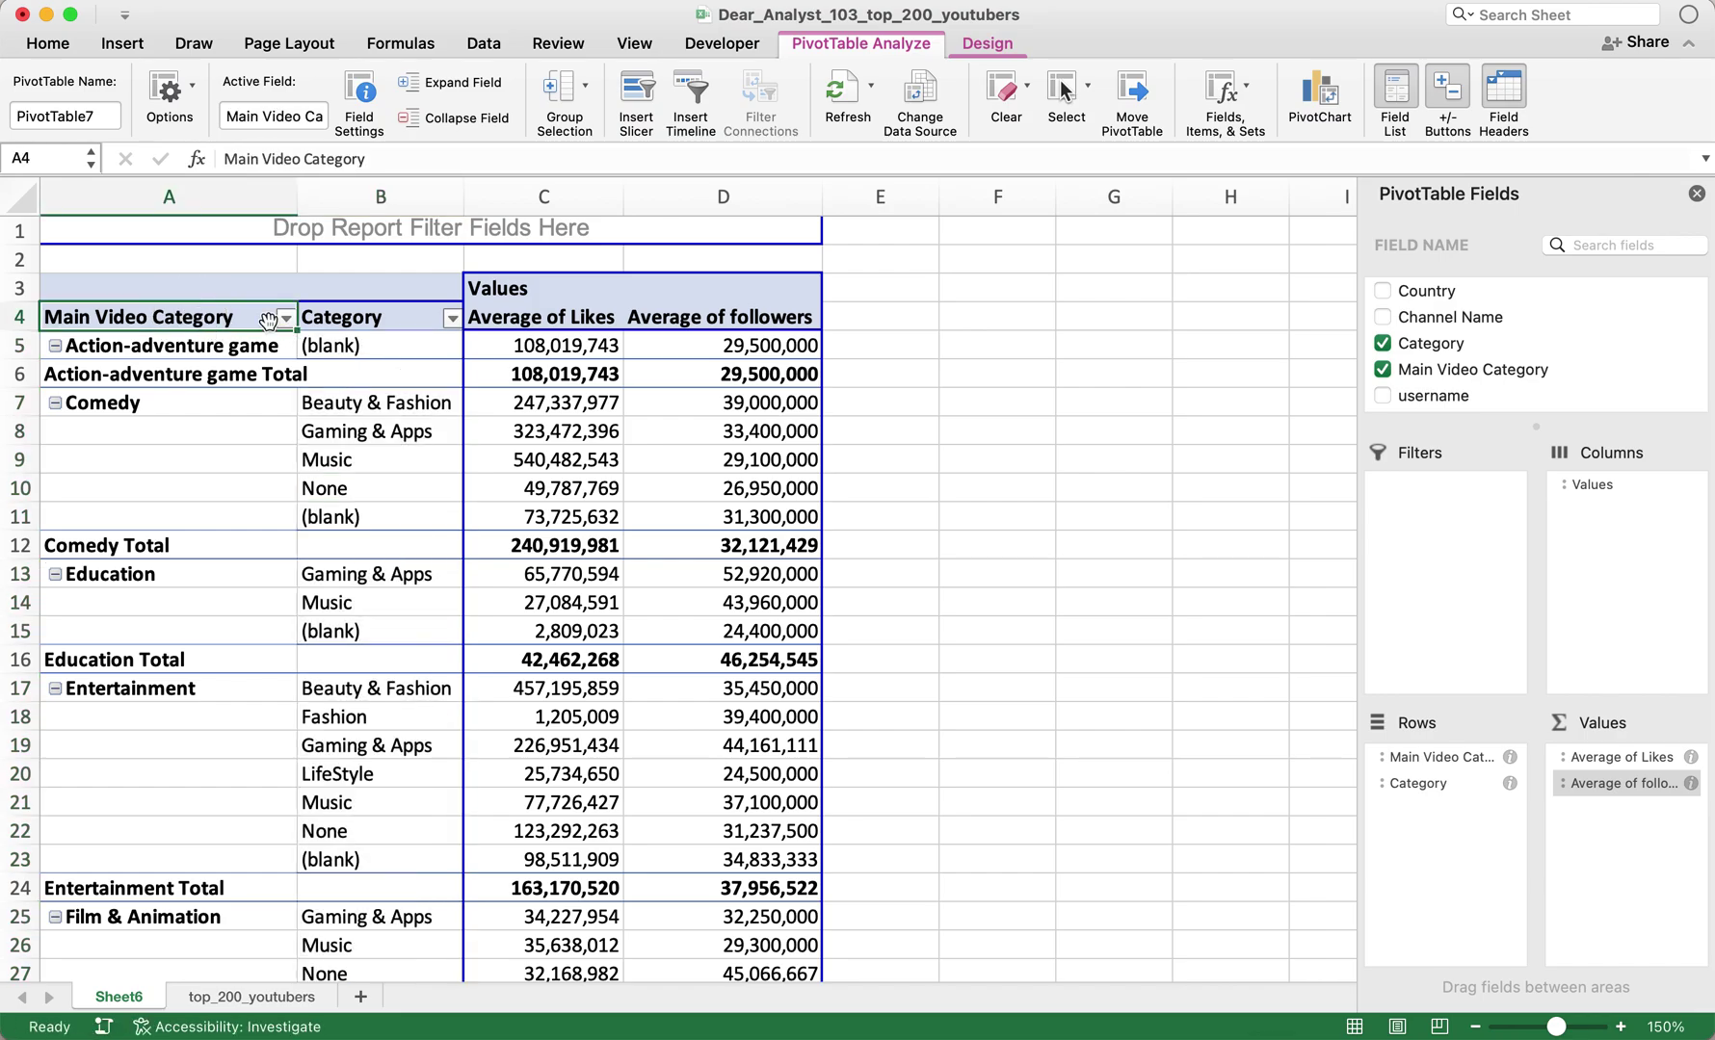
click(1689, 48)
click(210, 278)
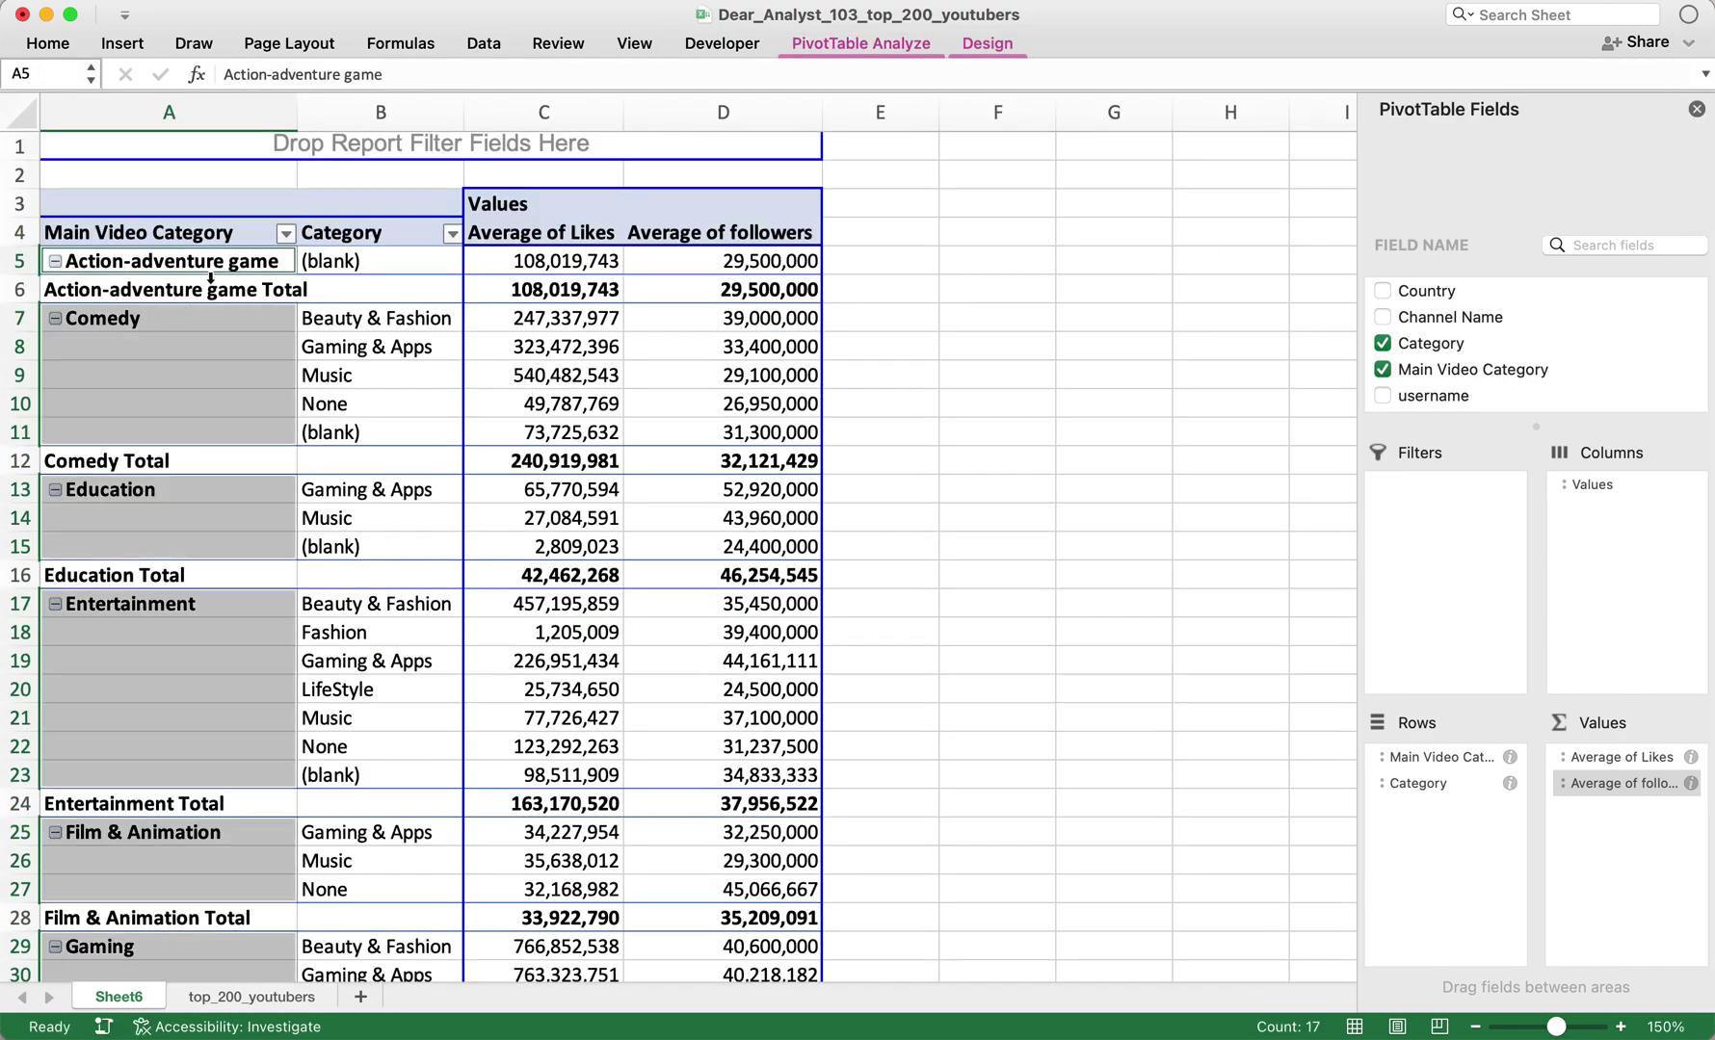
click(182, 231)
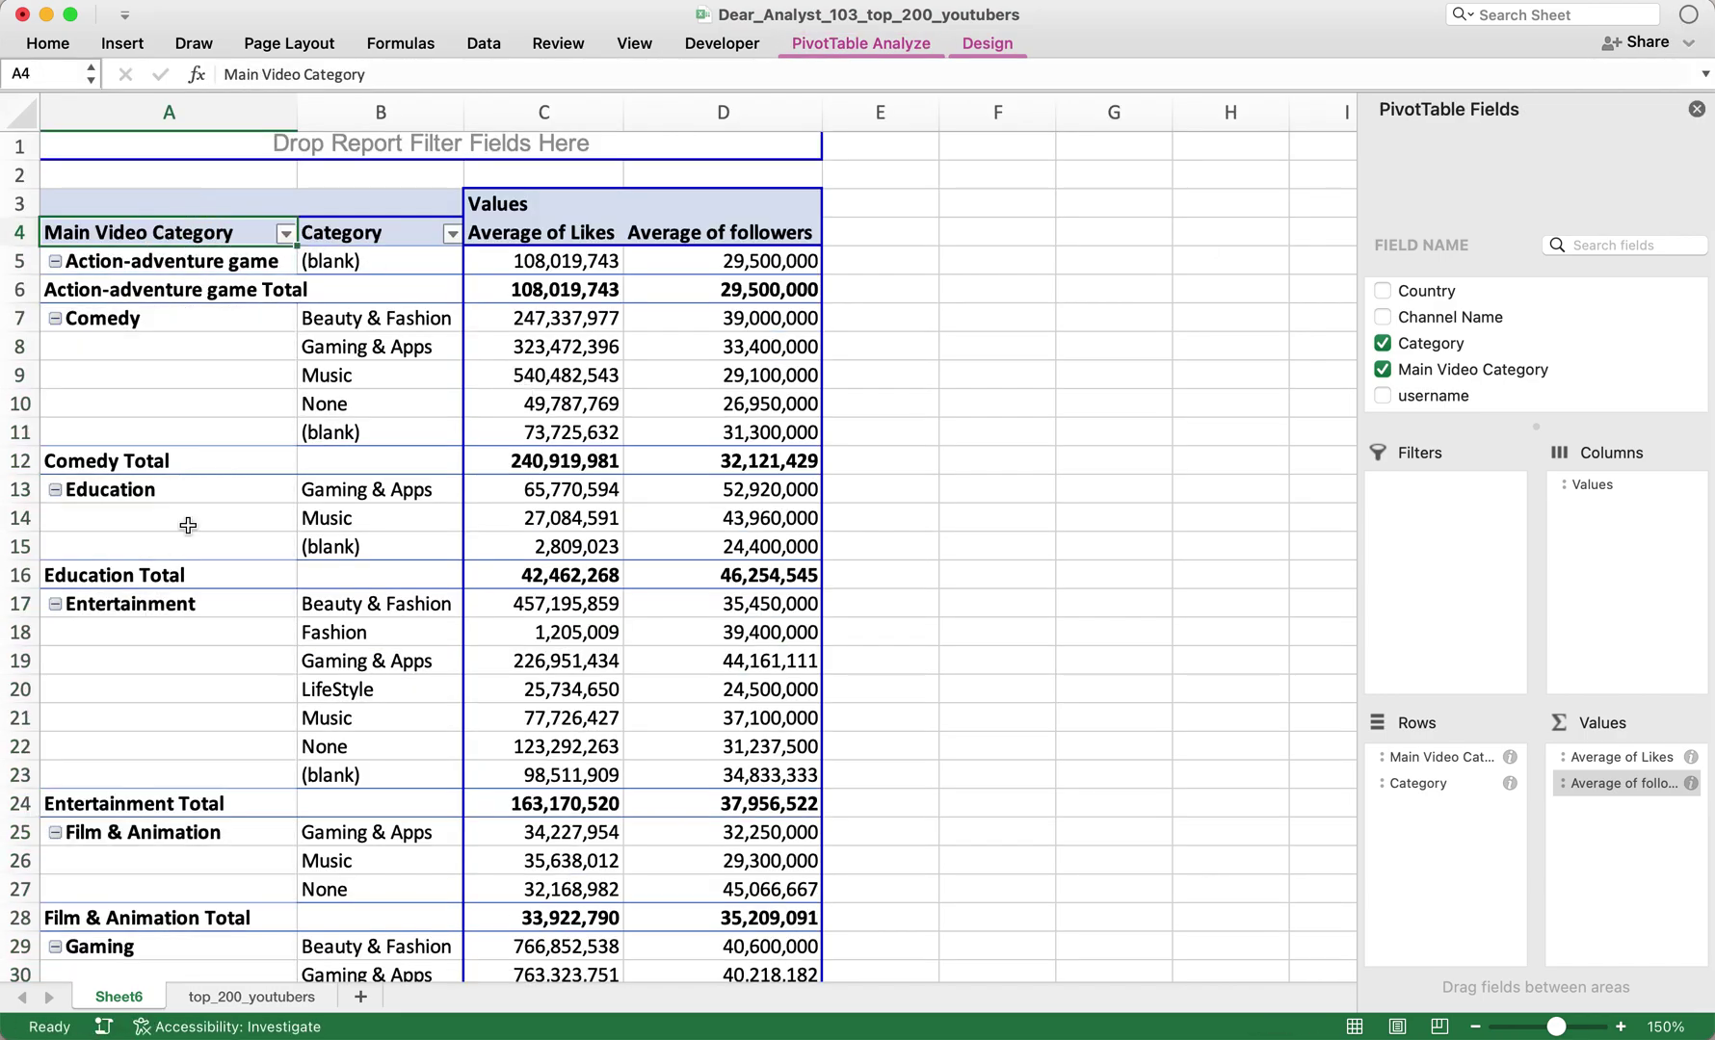
drag(372, 322, 395, 493)
click(468, 547)
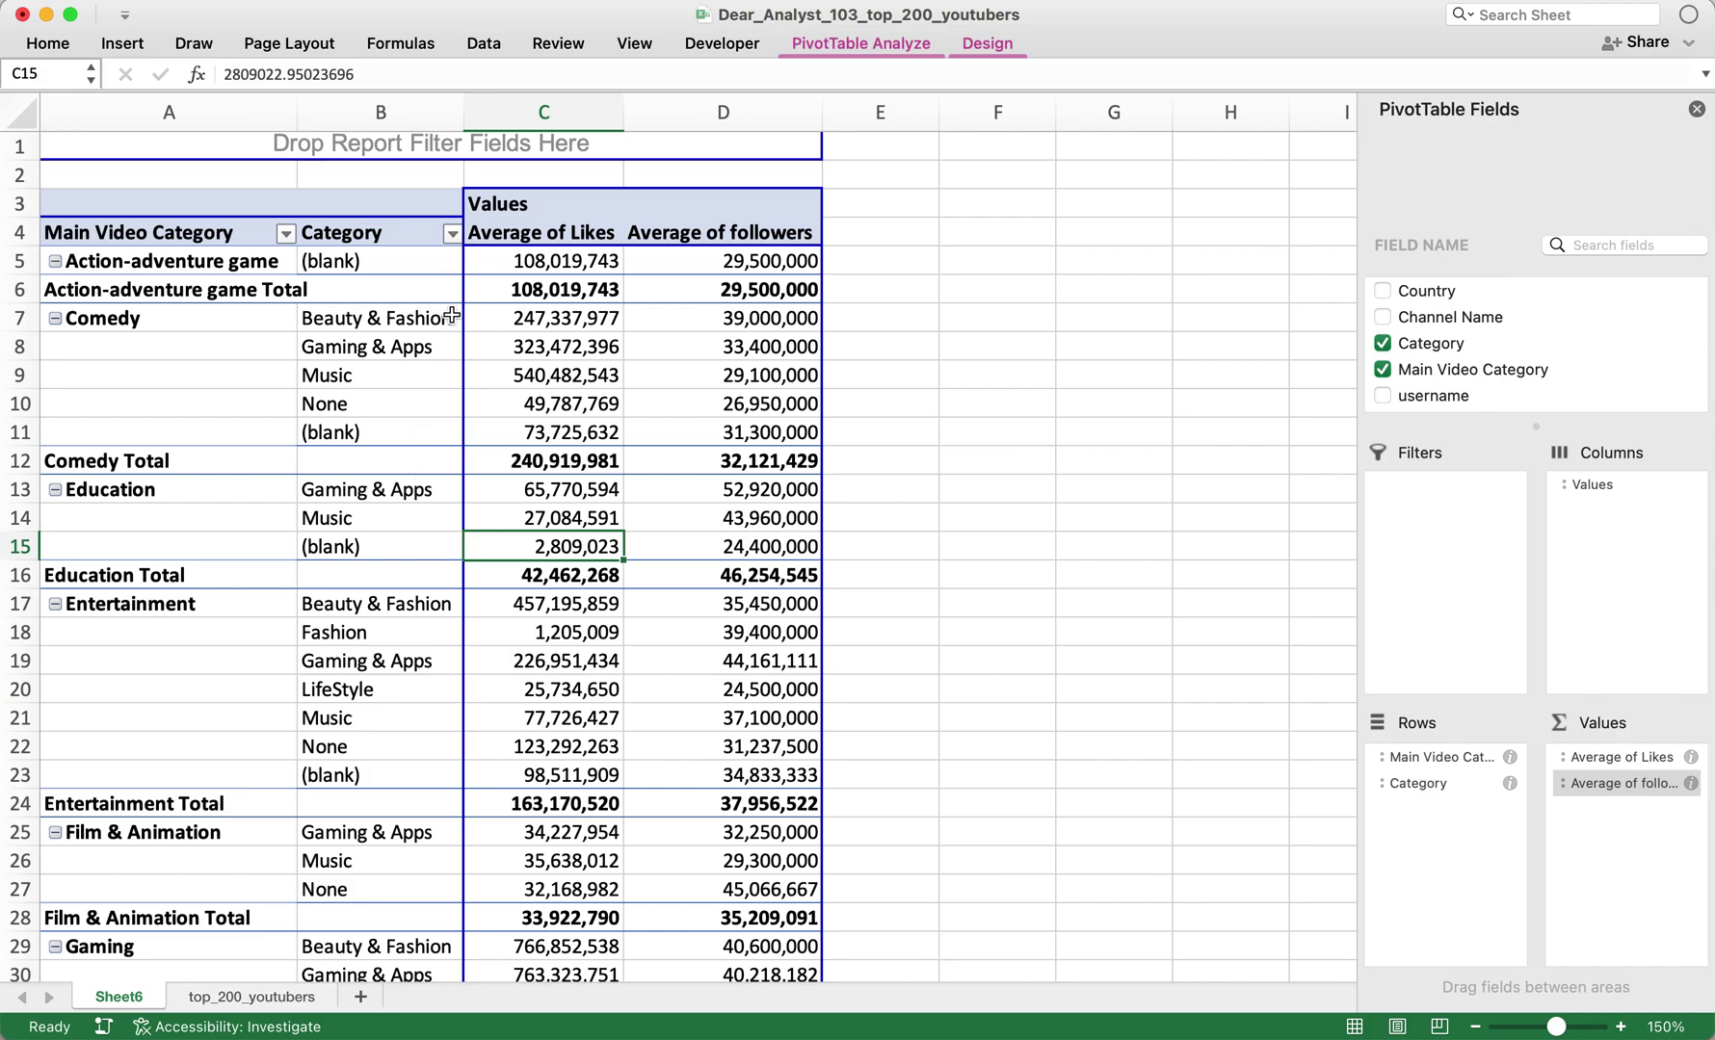
click(454, 233)
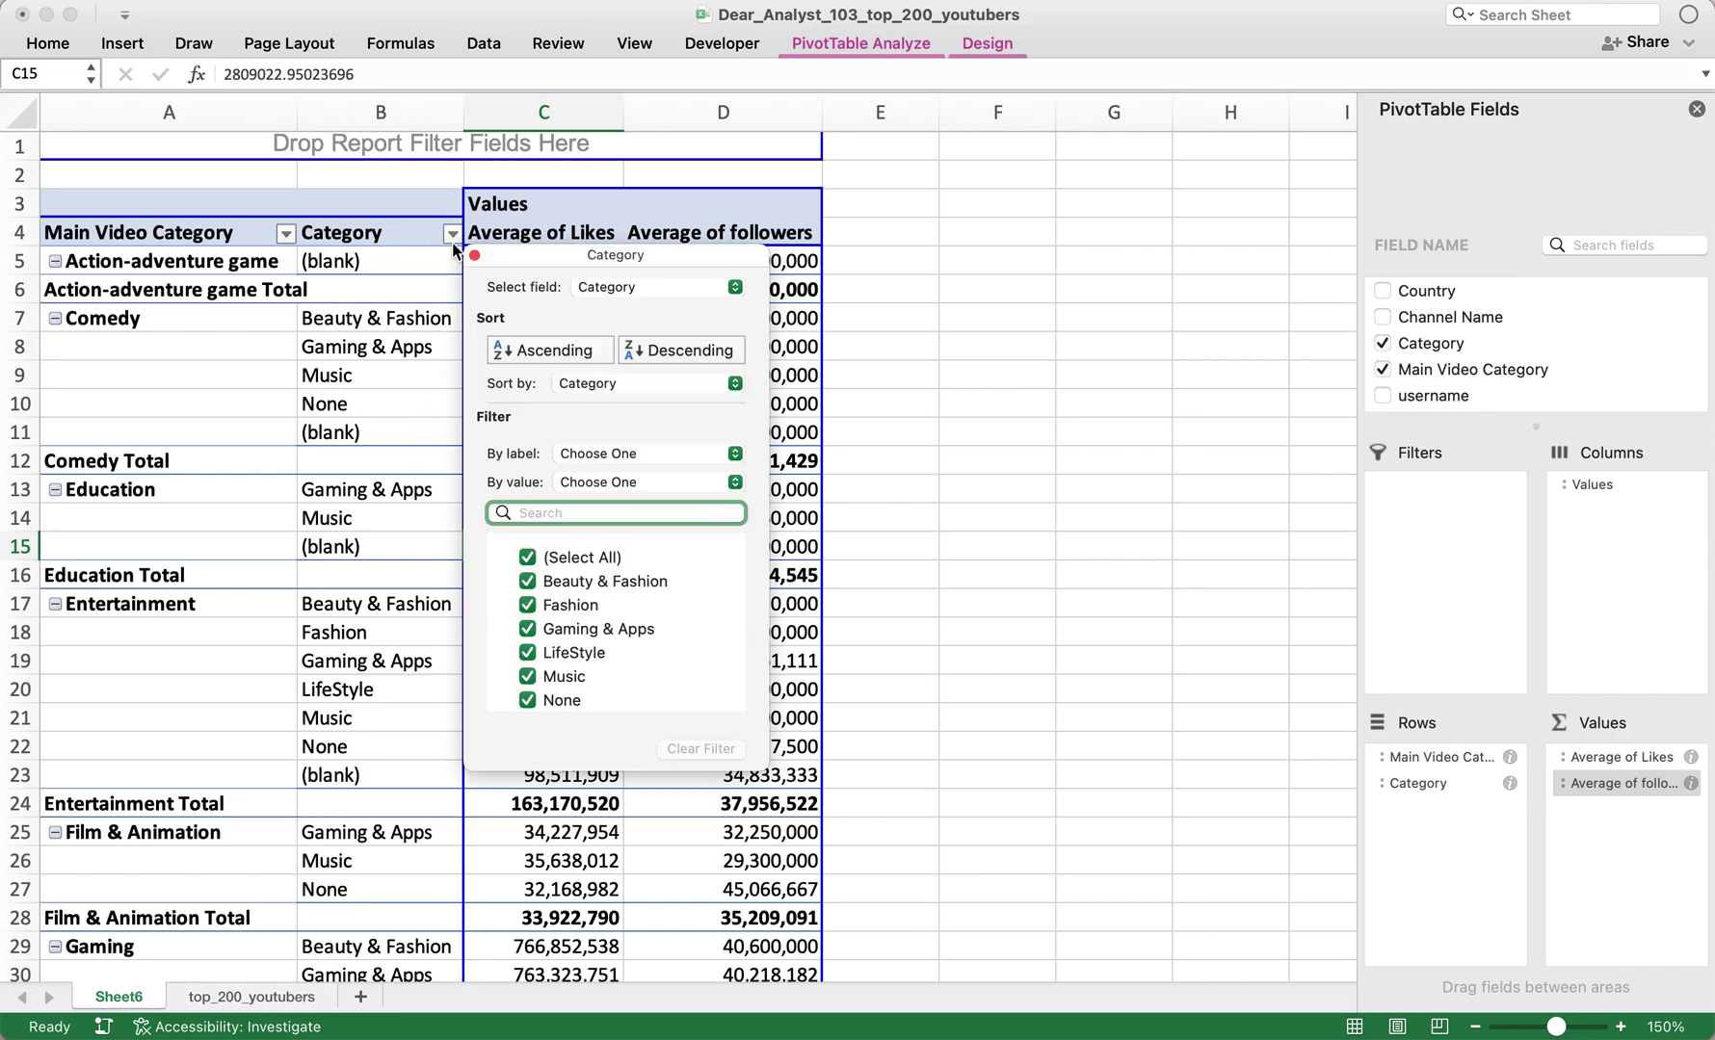
- Uncheck (blank) in the Category filter so the blank category rows disappear
scroll(616, 617, down, 3)
click(526, 701)
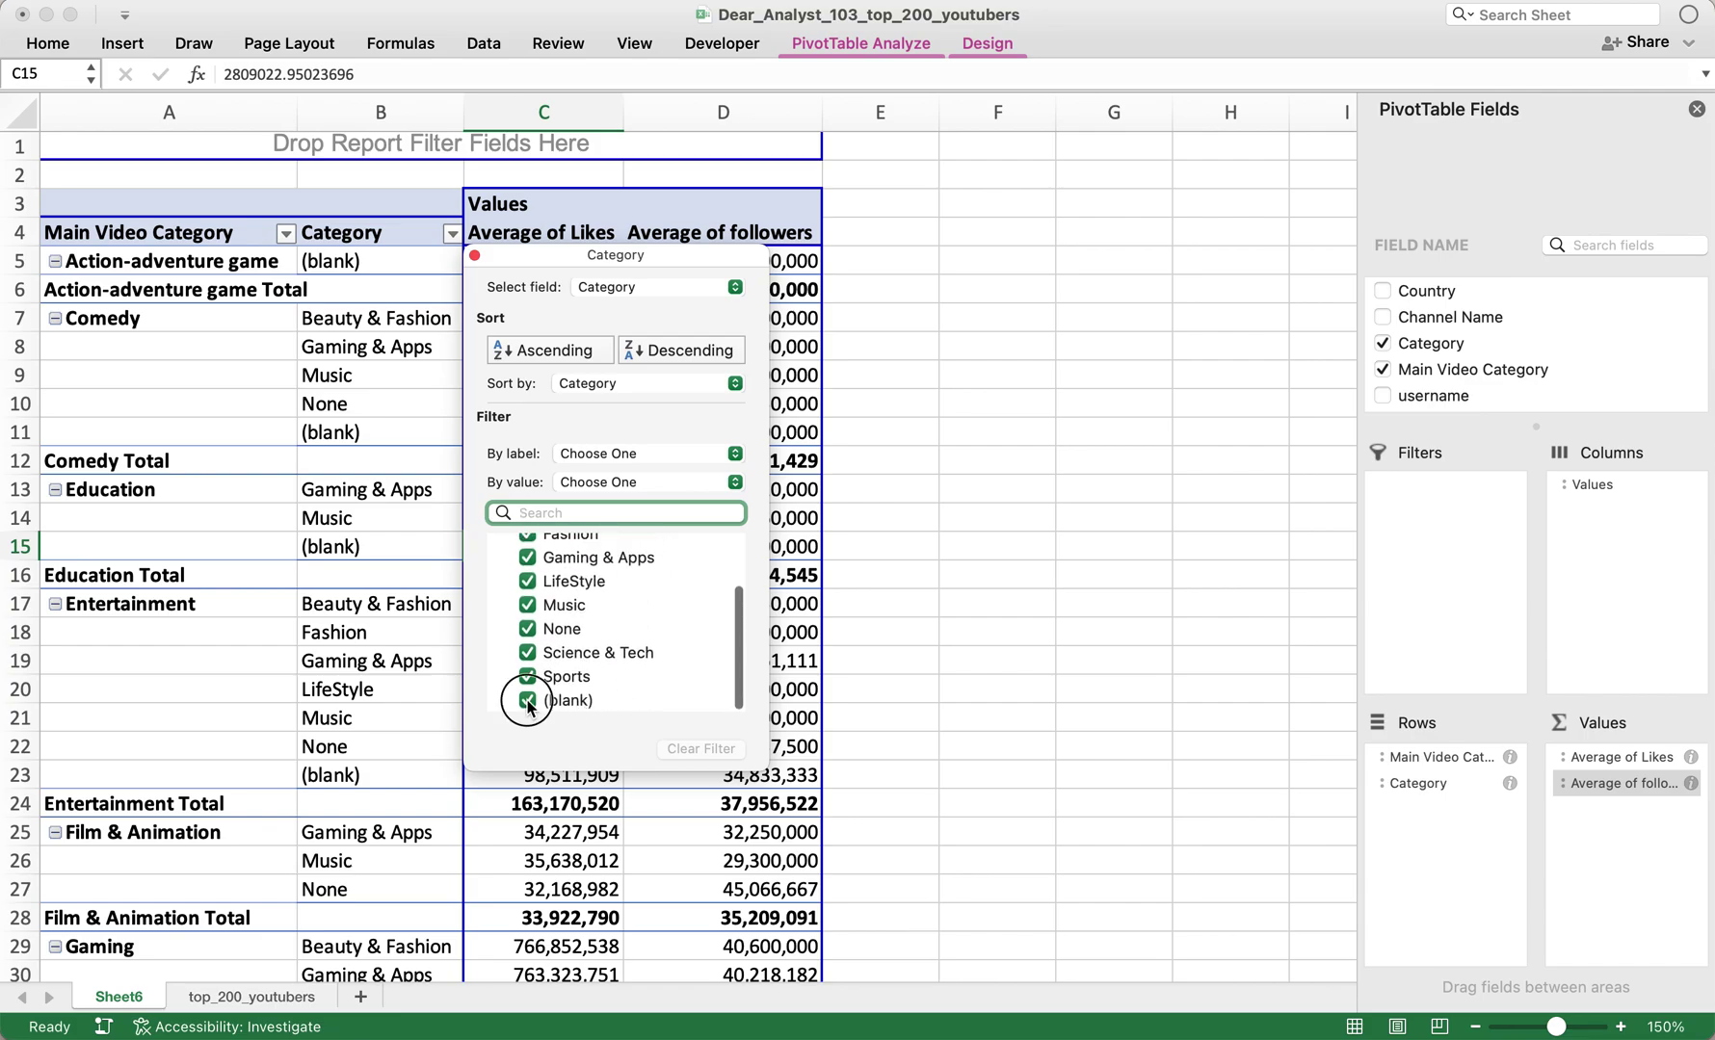
click(433, 533)
click(761, 465)
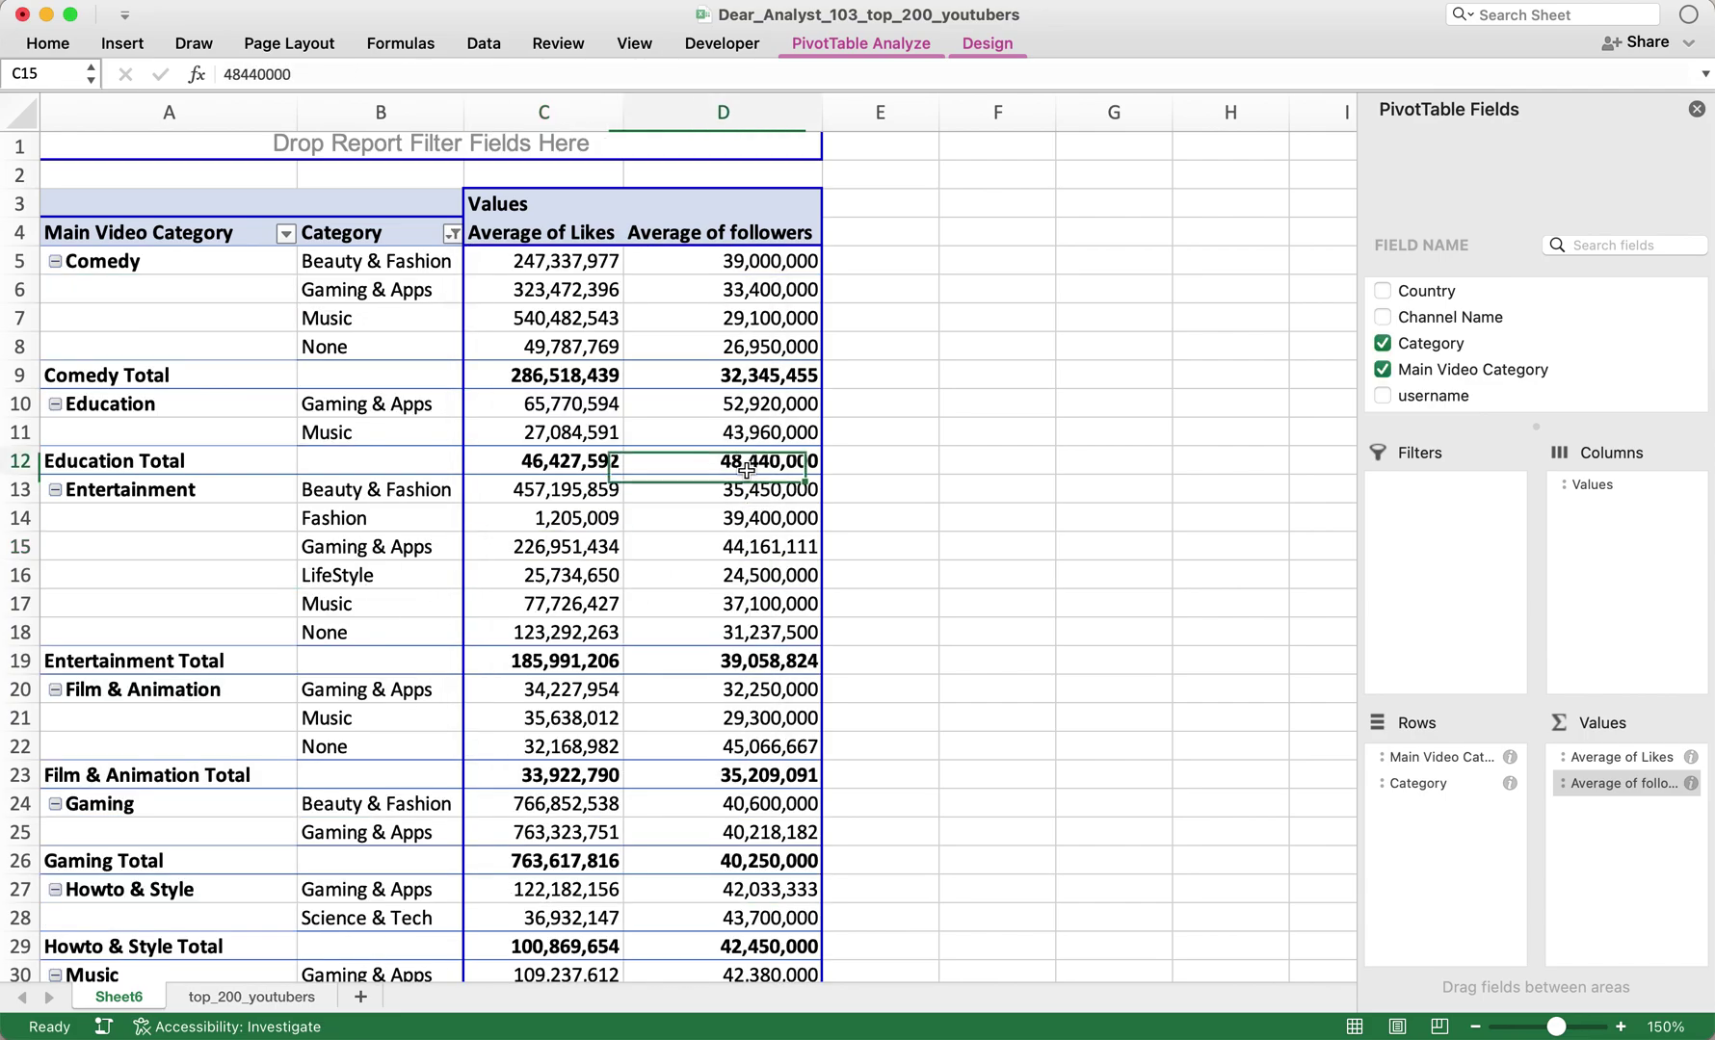
- Select the Comedy and Entertainment groups to review their updated likes and followers averages
click(199, 262)
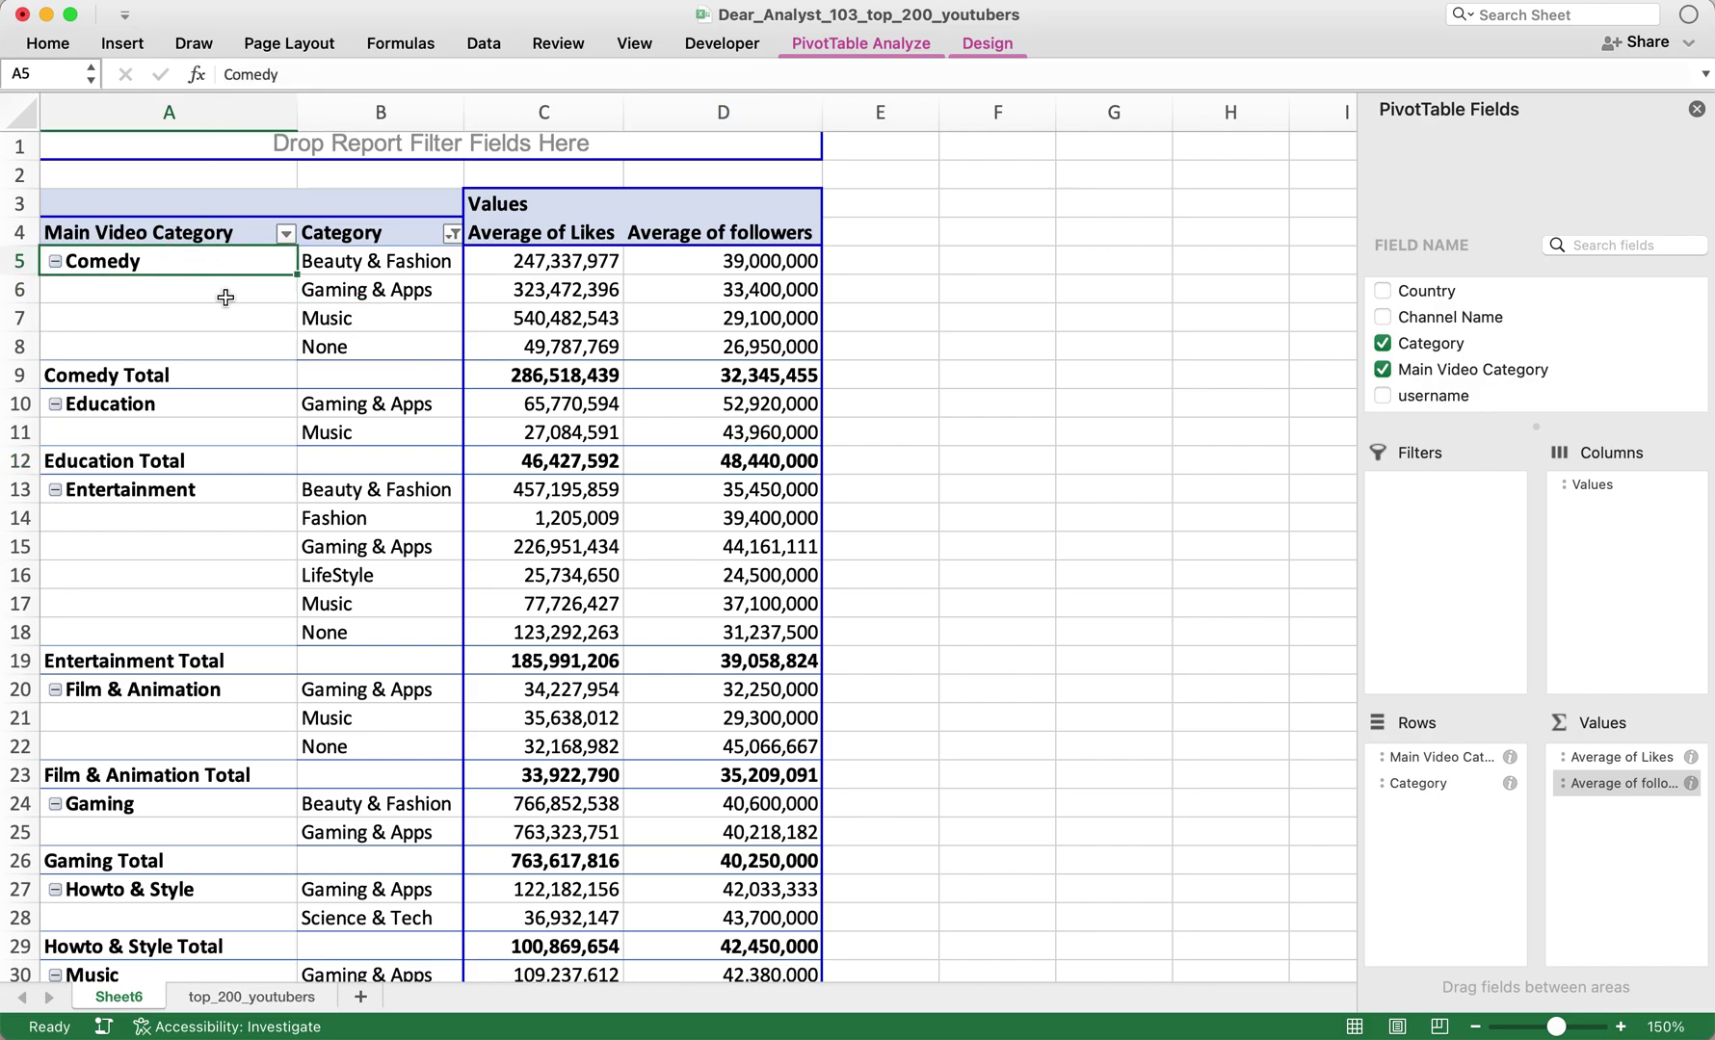
drag(376, 269, 379, 350)
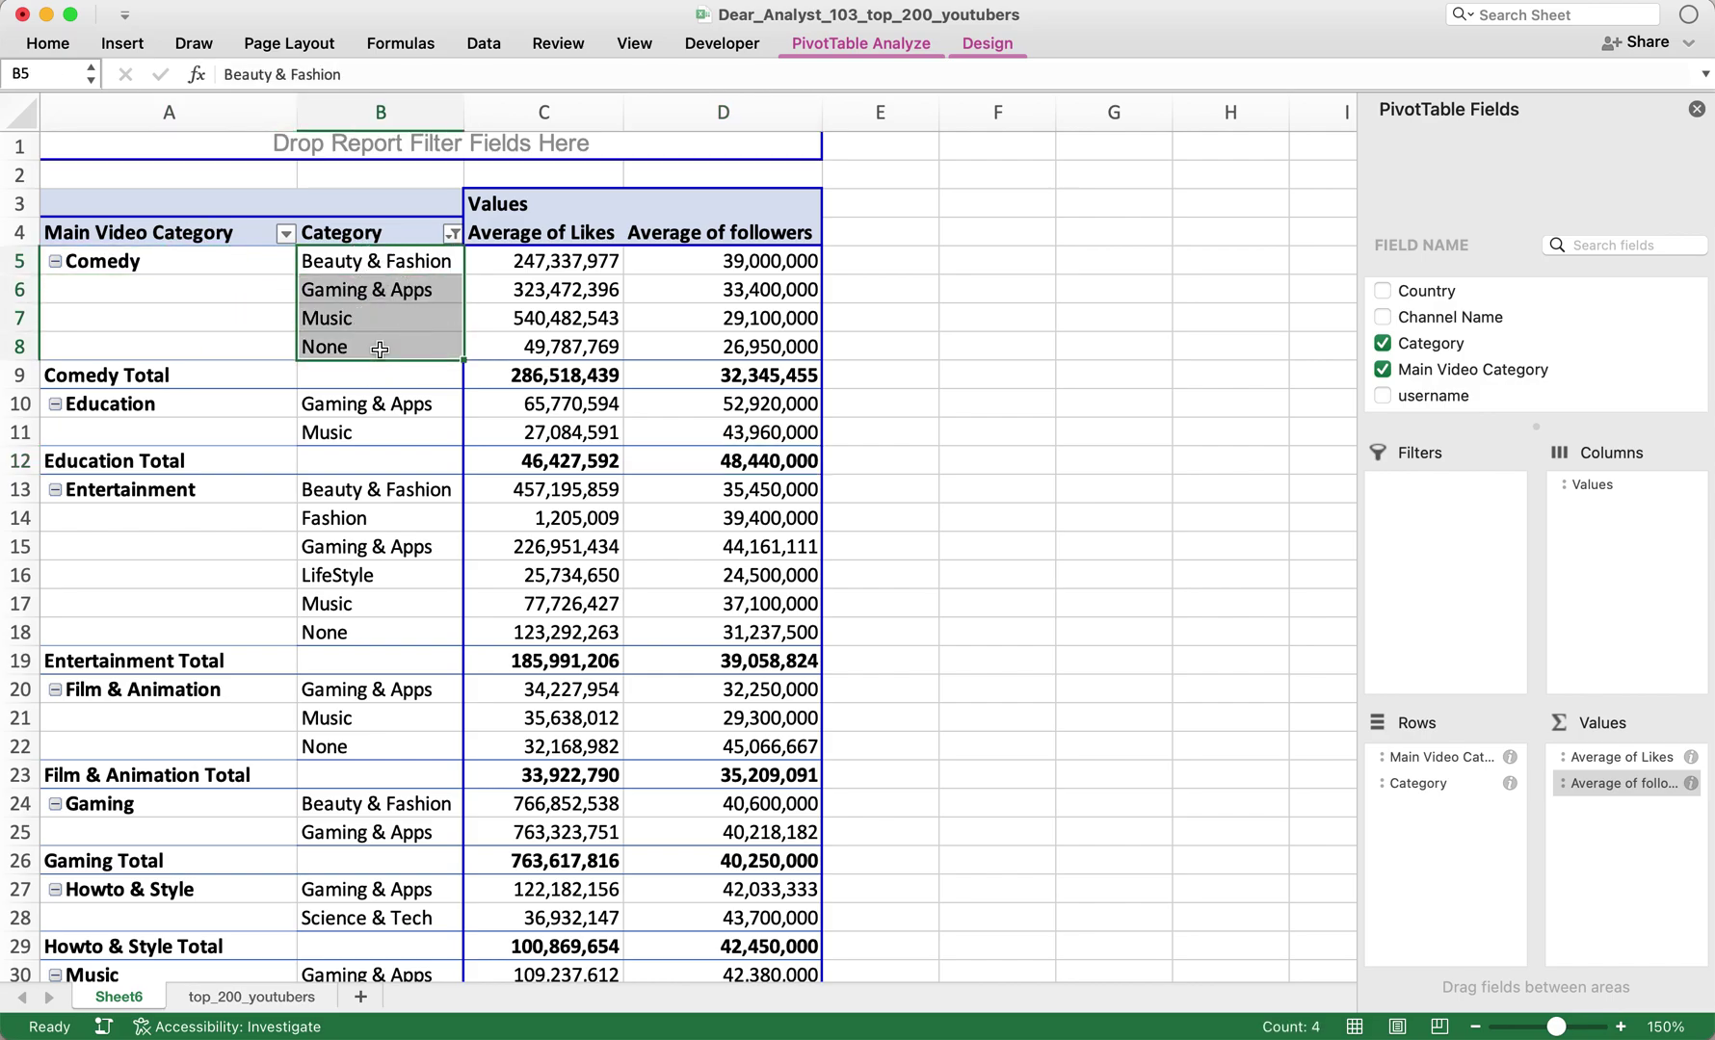
click(202, 268)
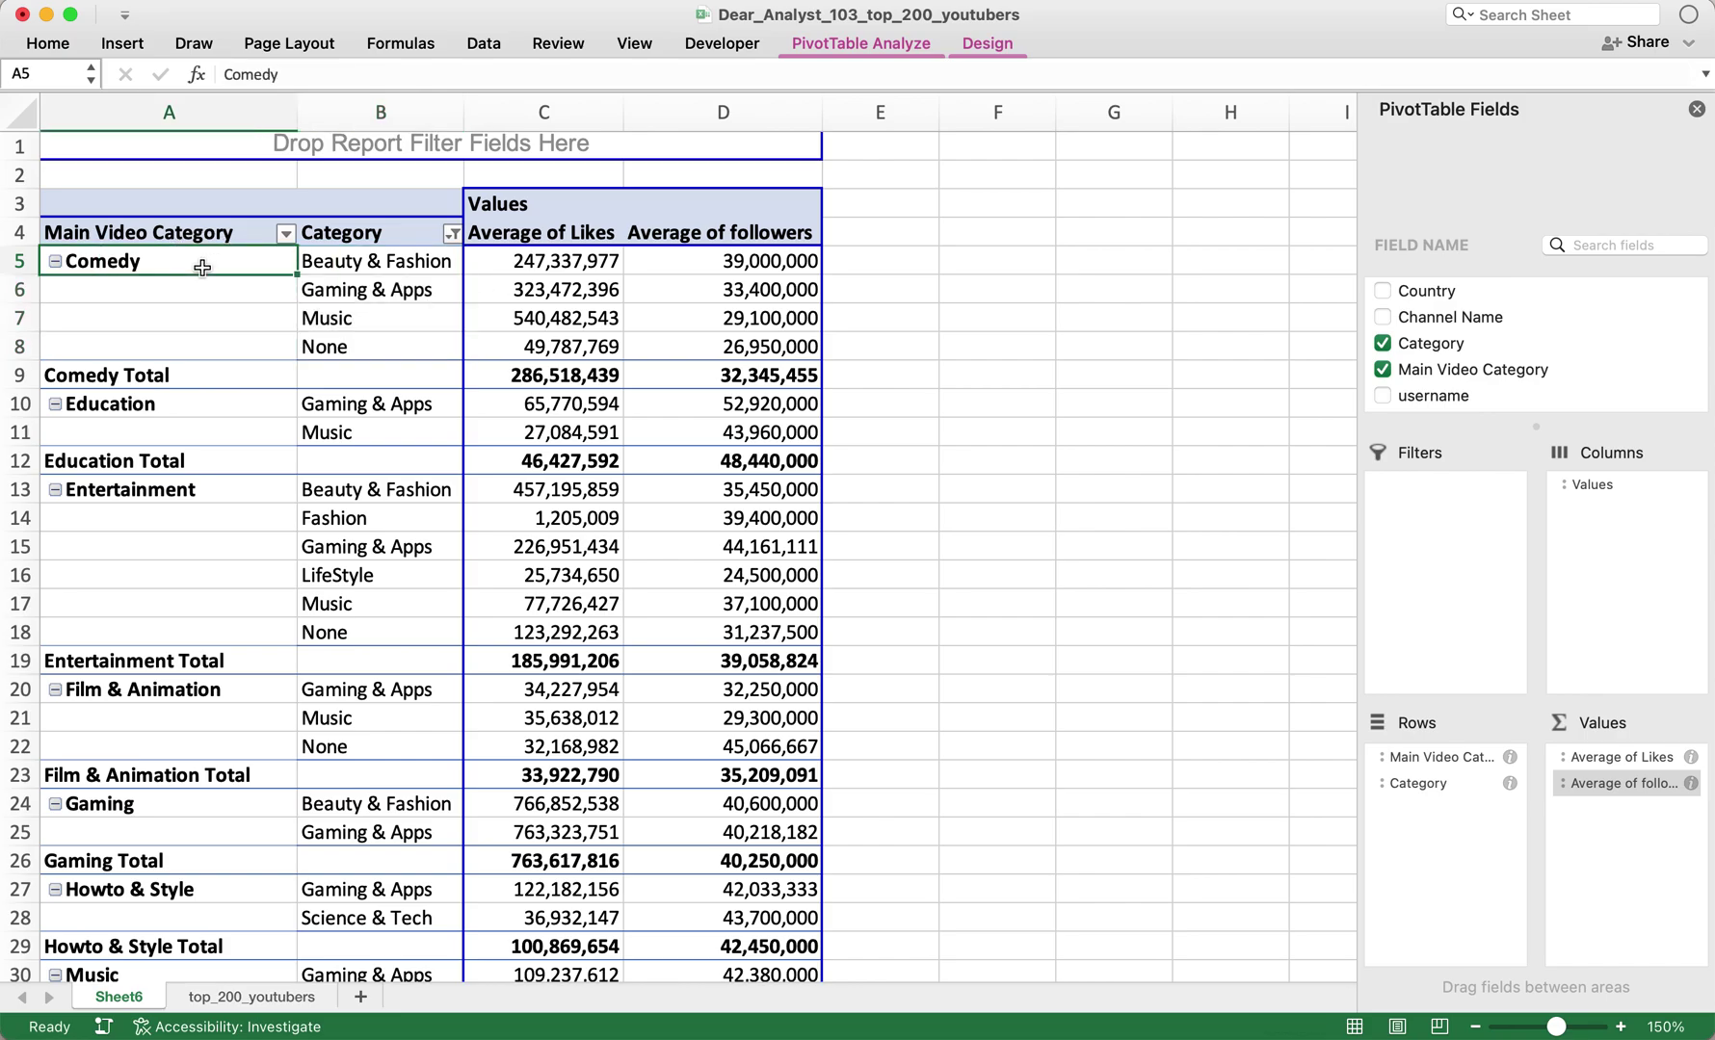
scroll(263, 375, down, 13)
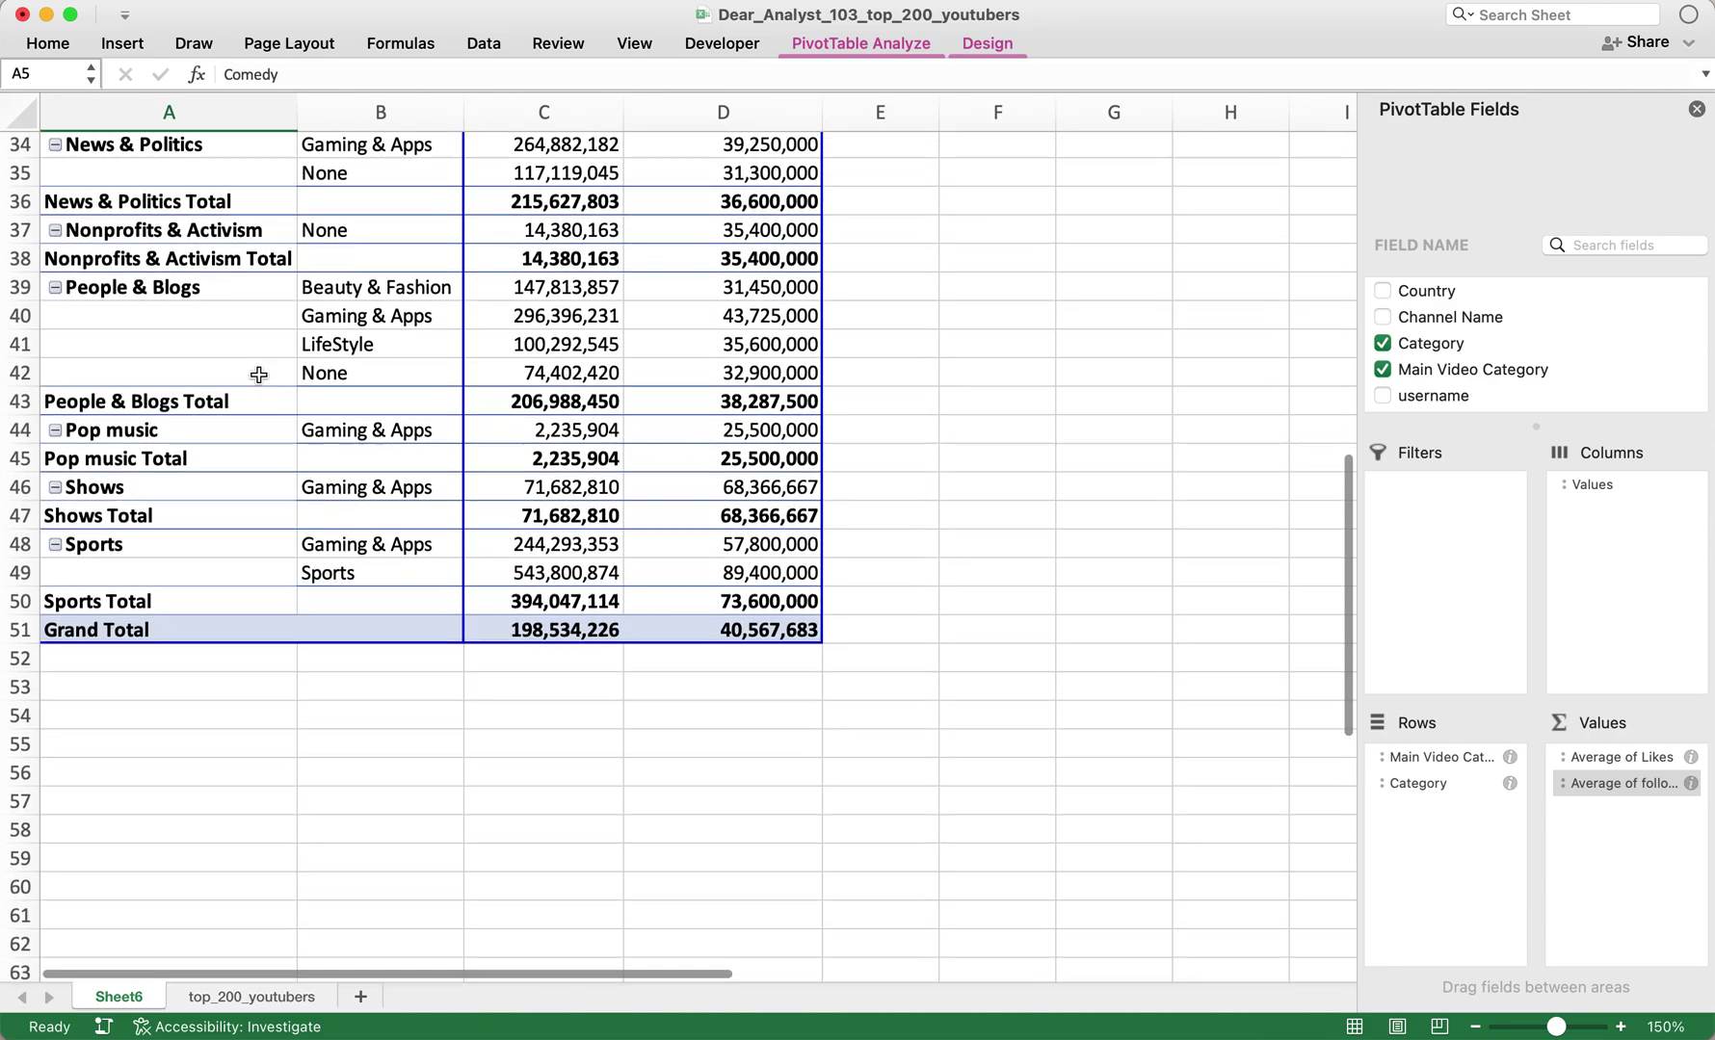
scroll(339, 401, up, 13)
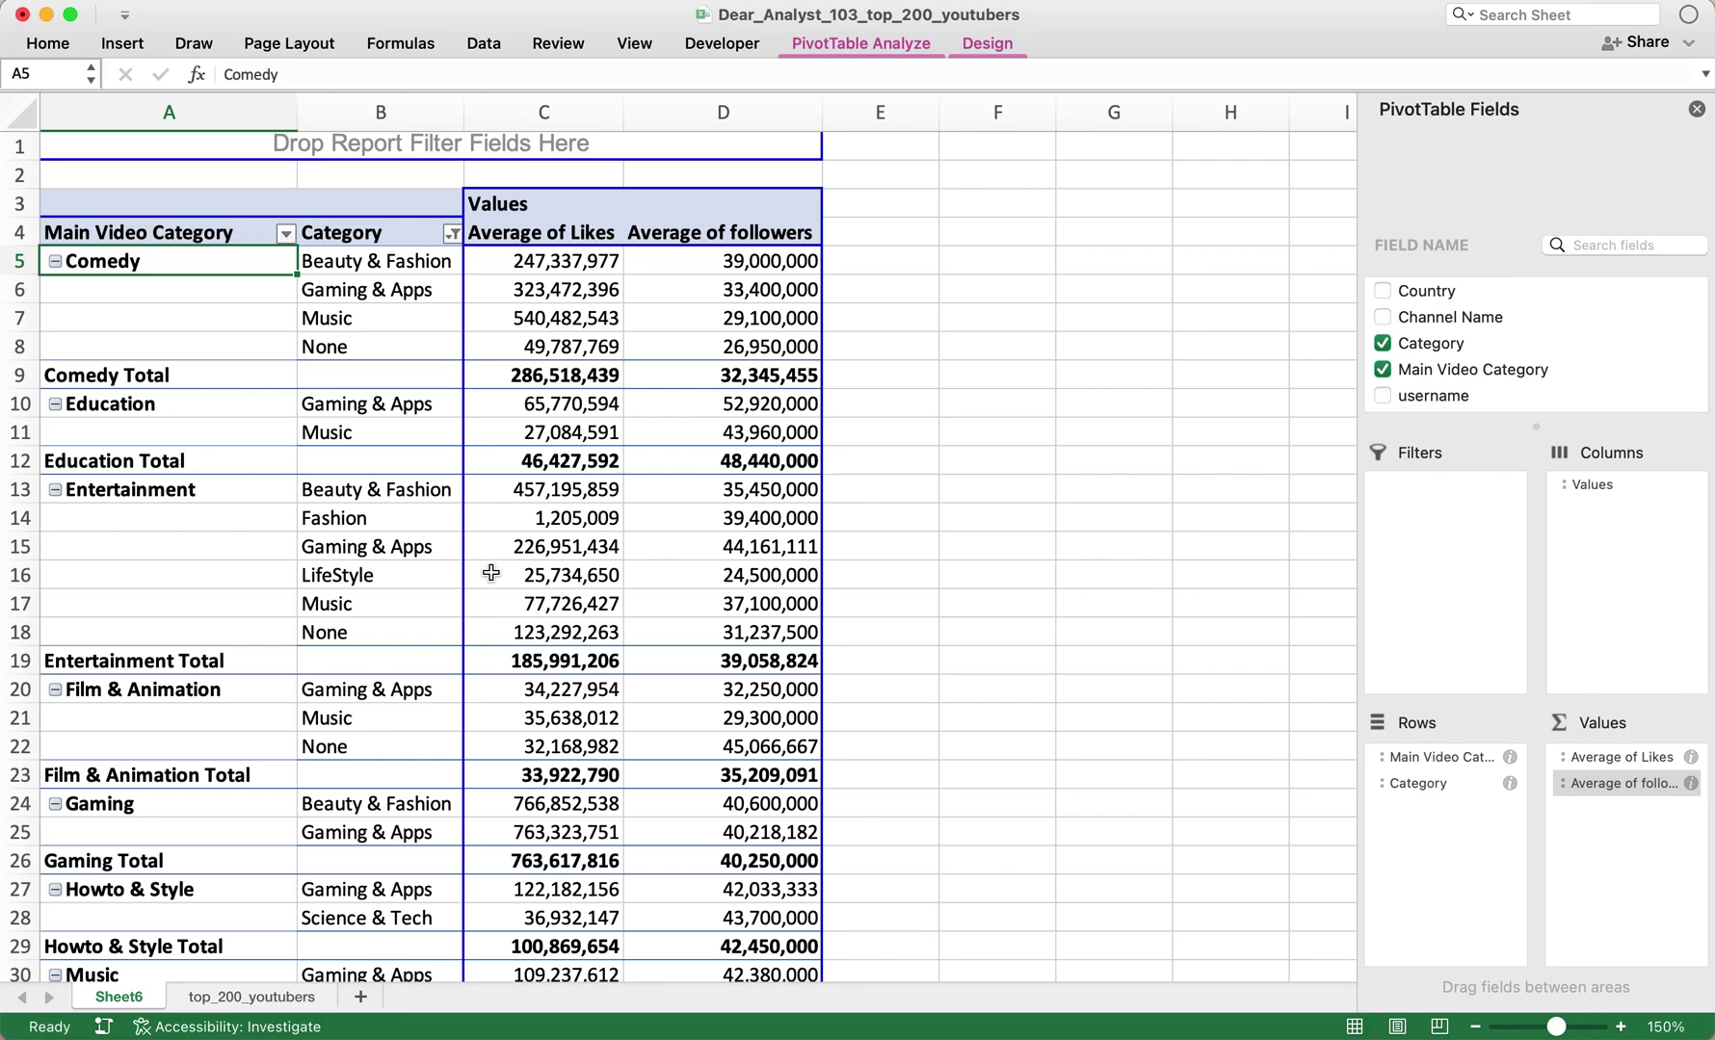
scroll(491, 573, down, 1)
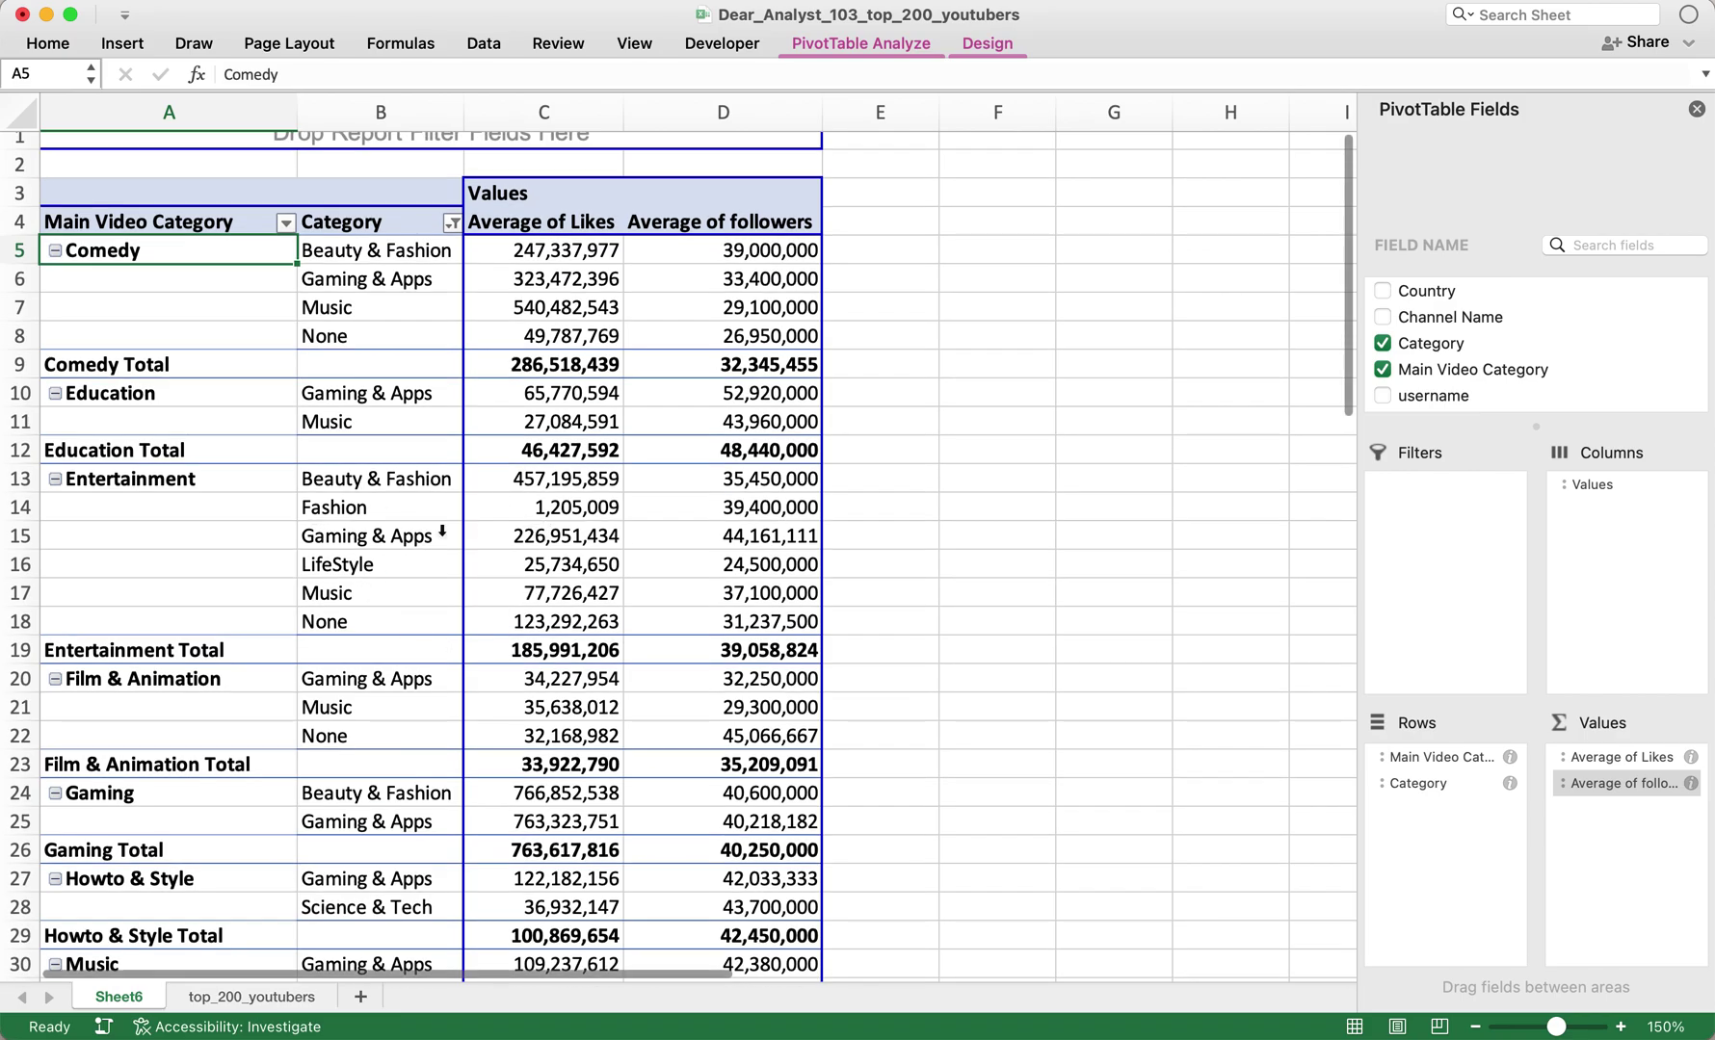
scroll(452, 534, up, 1)
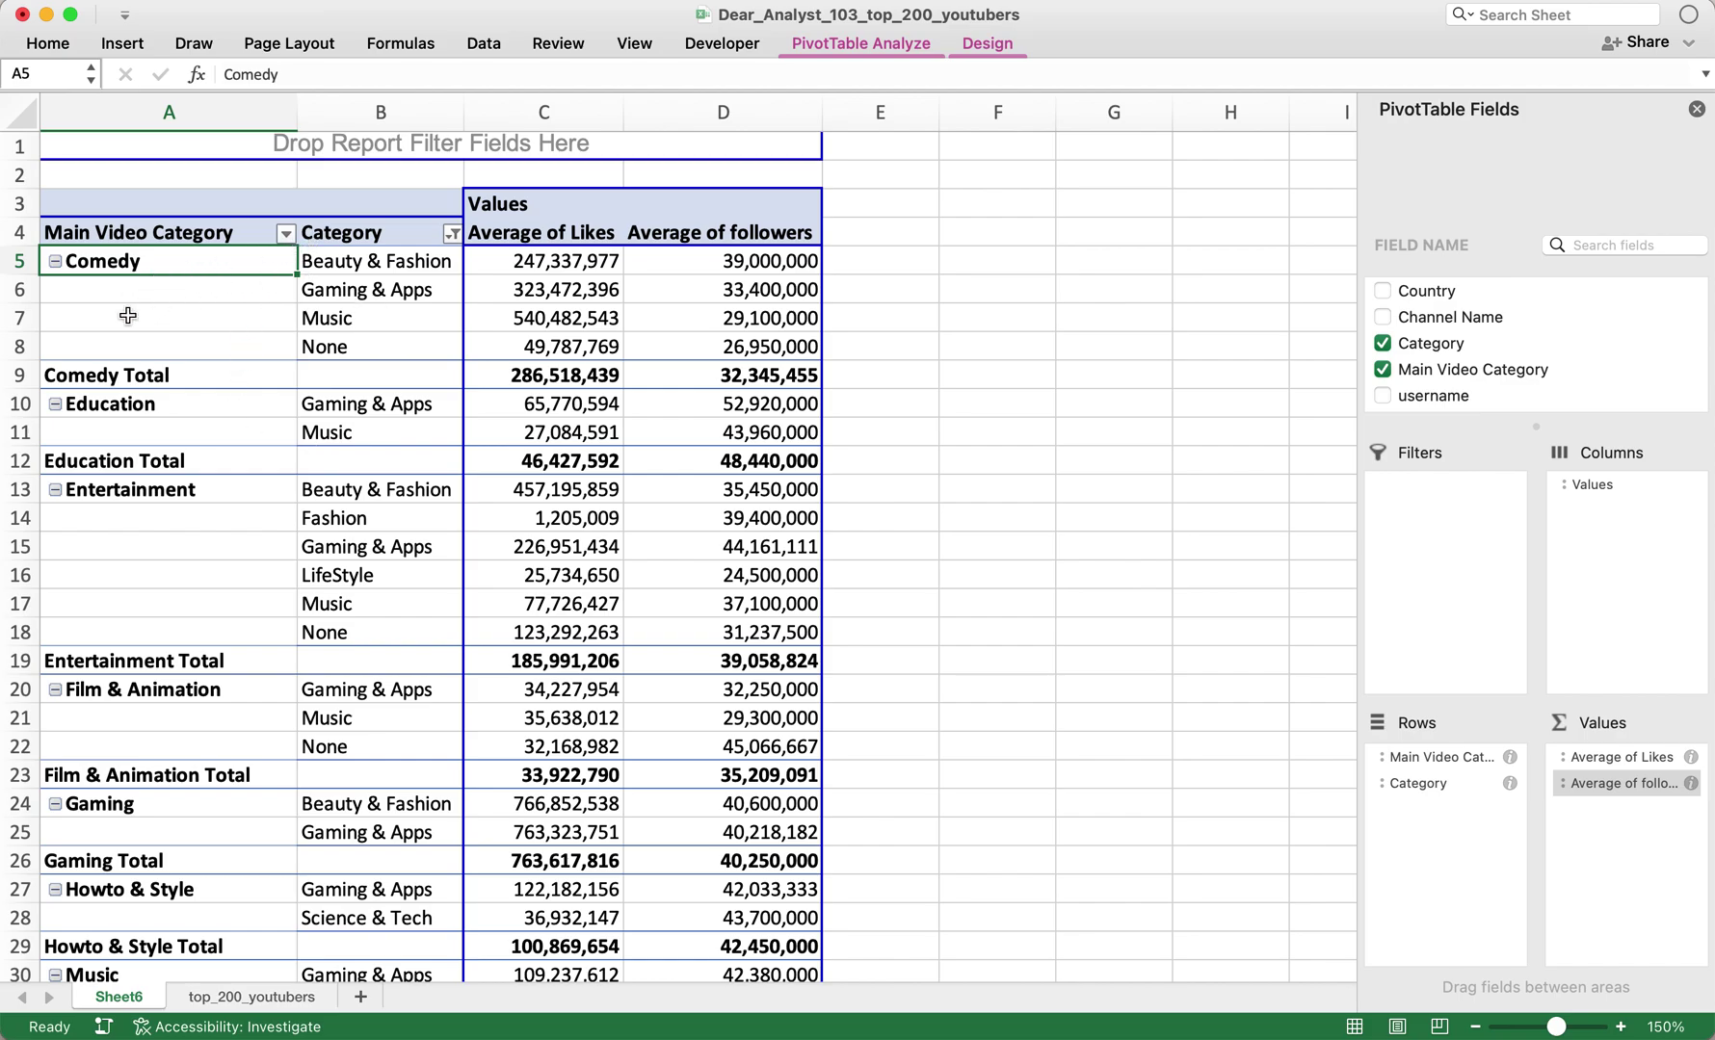
click(128, 491)
click(128, 491)
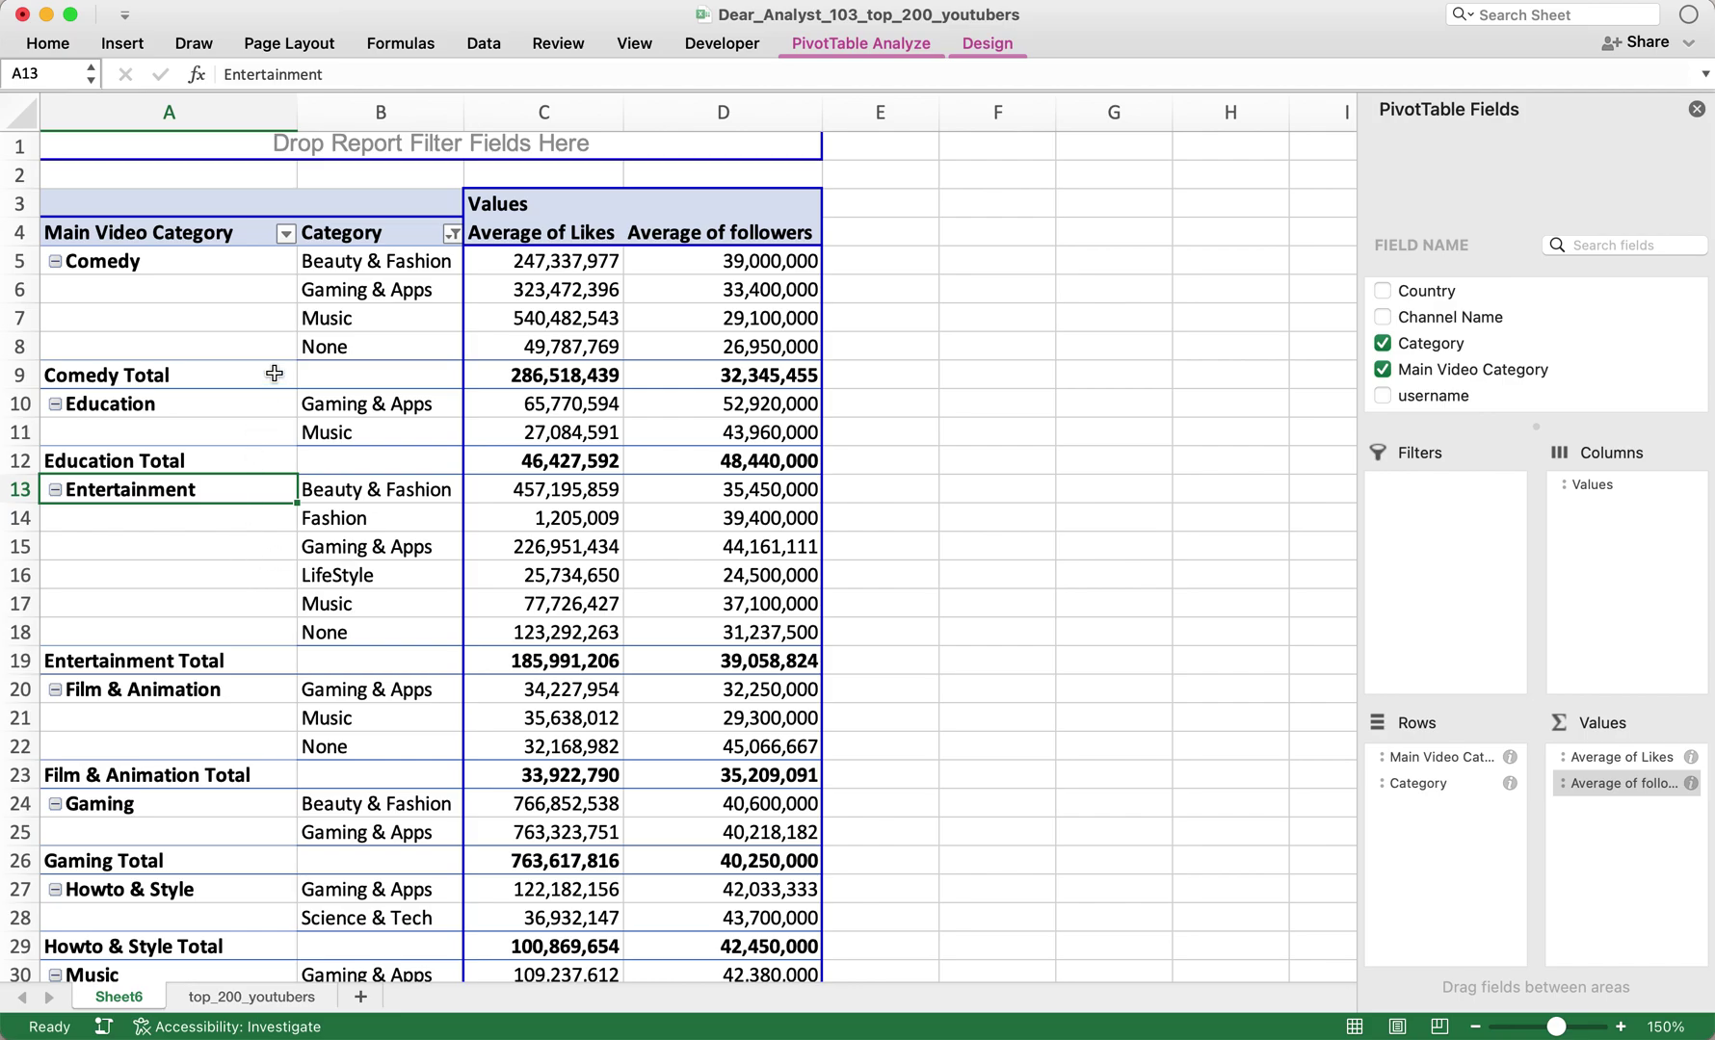
- Filter Main Video Category to Entertainment only, then restore all categories
click(288, 235)
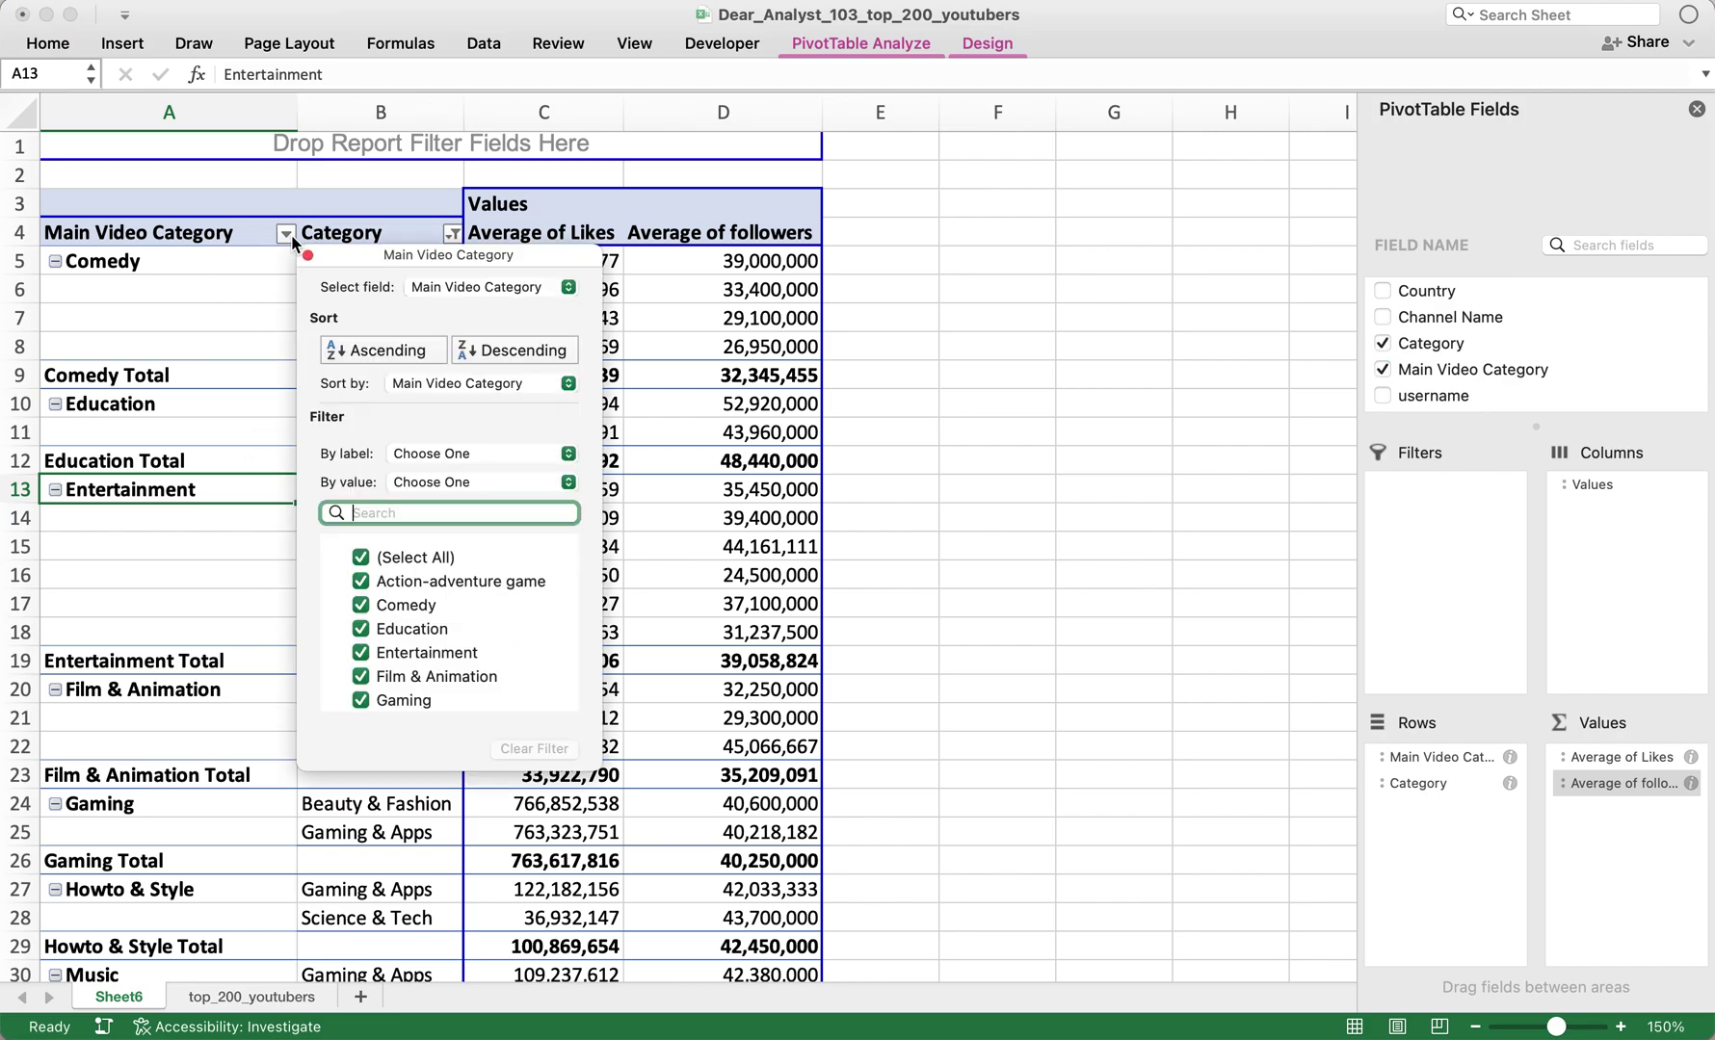
click(367, 558)
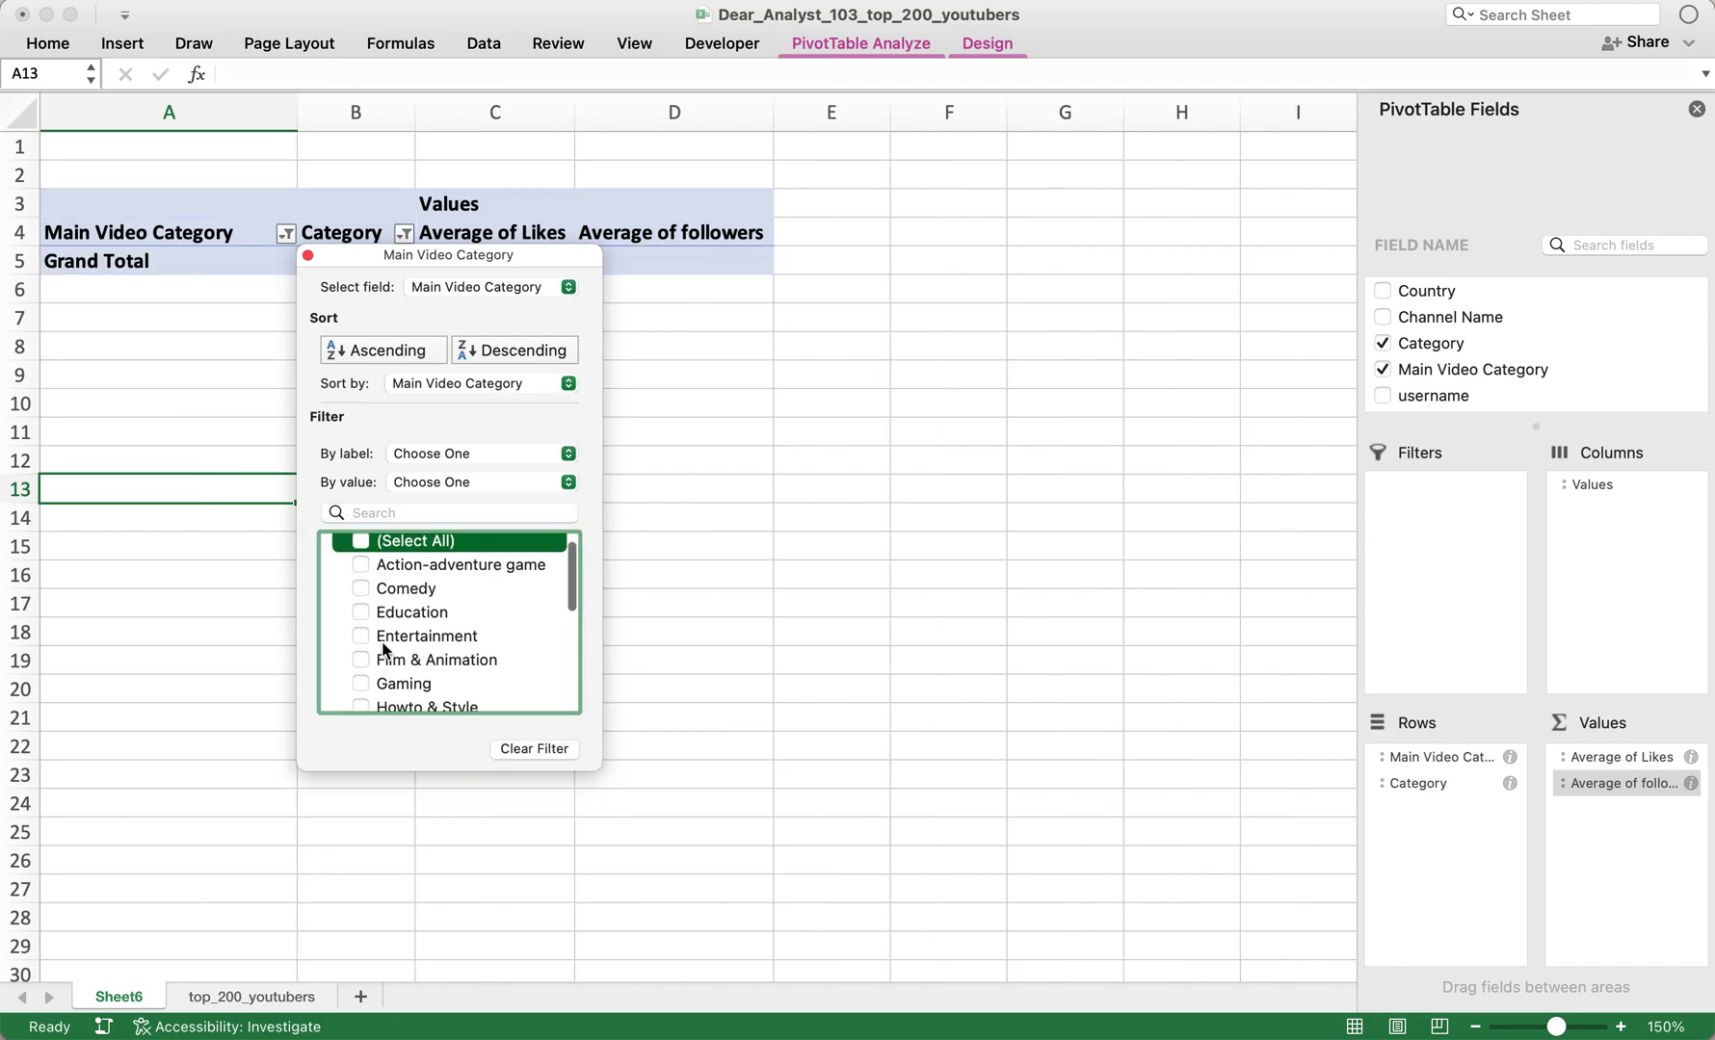
click(366, 638)
click(722, 578)
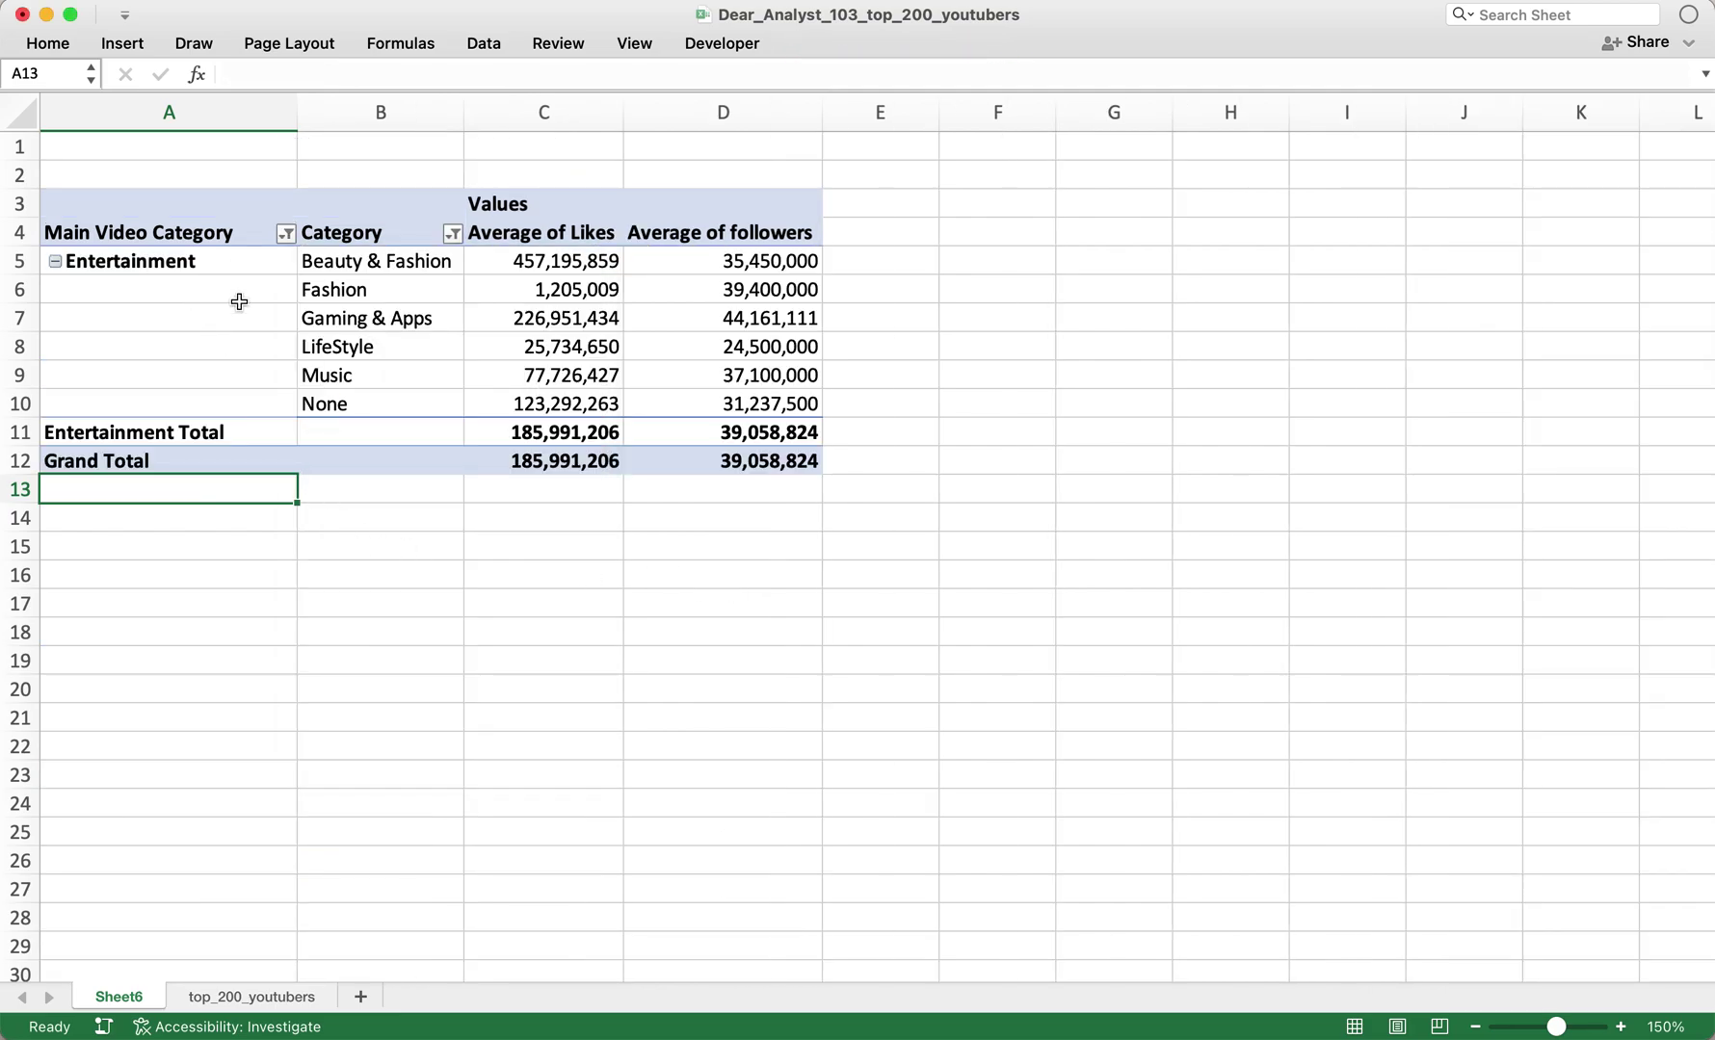
click(287, 234)
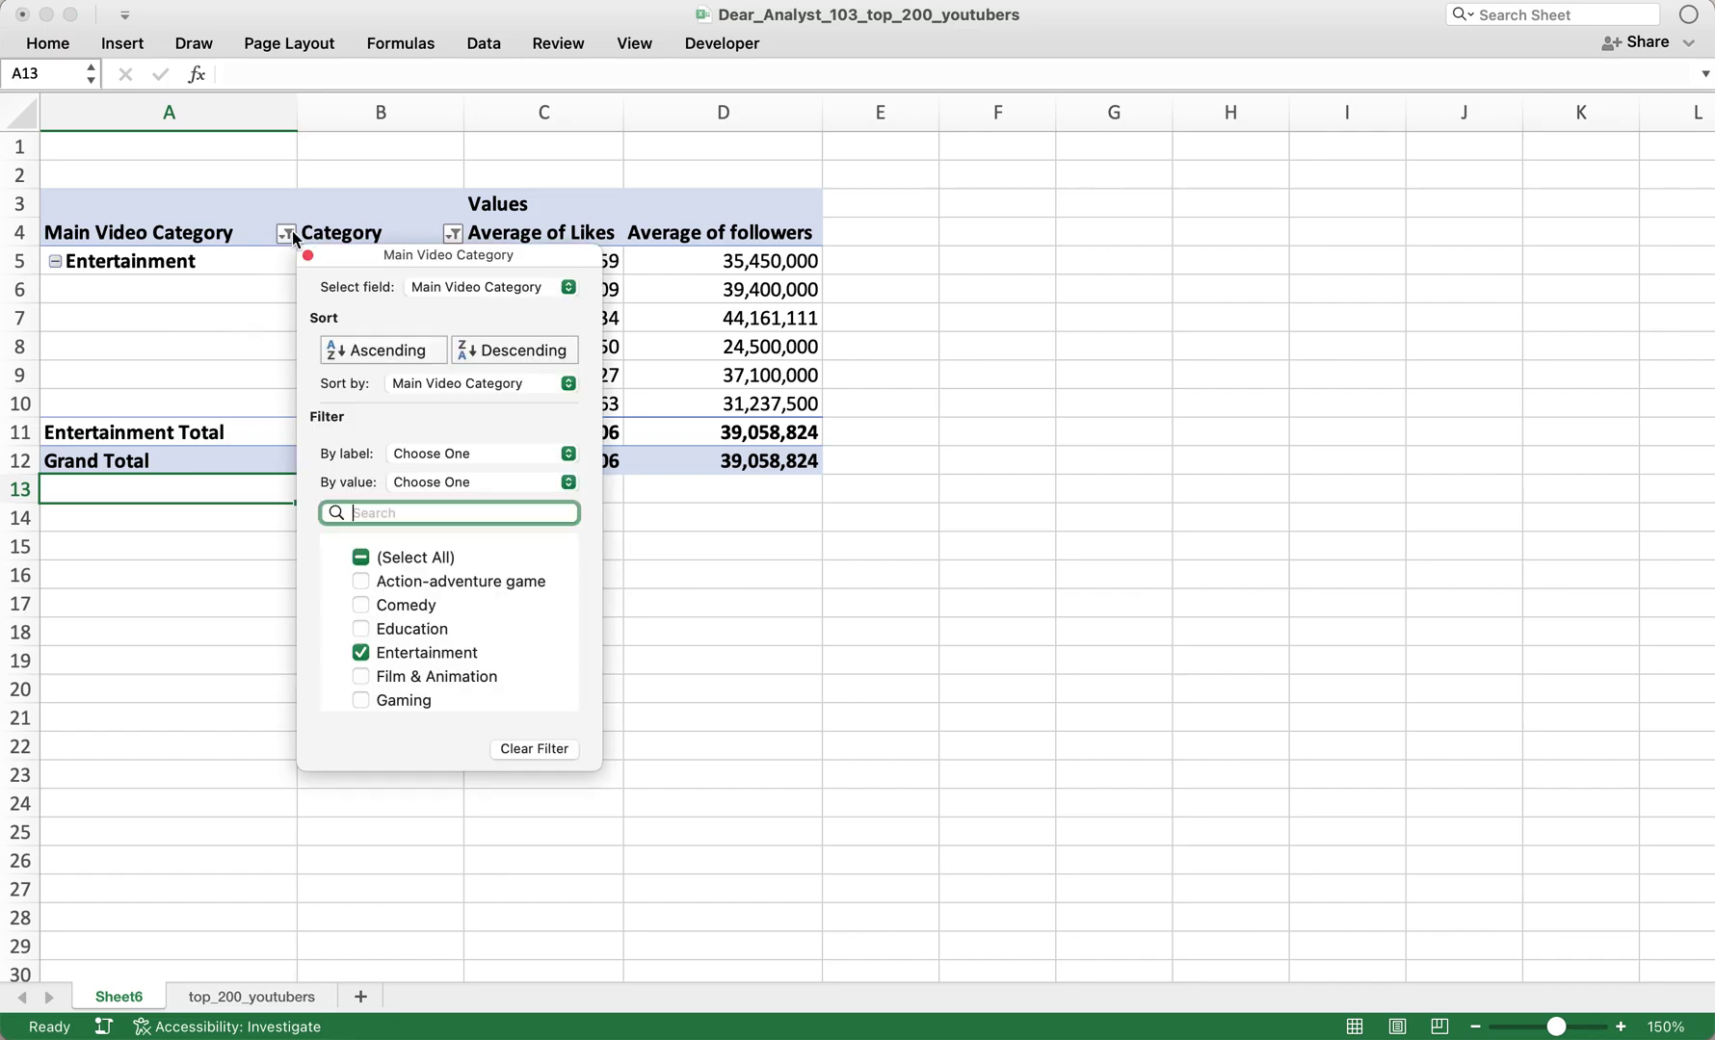
click(361, 559)
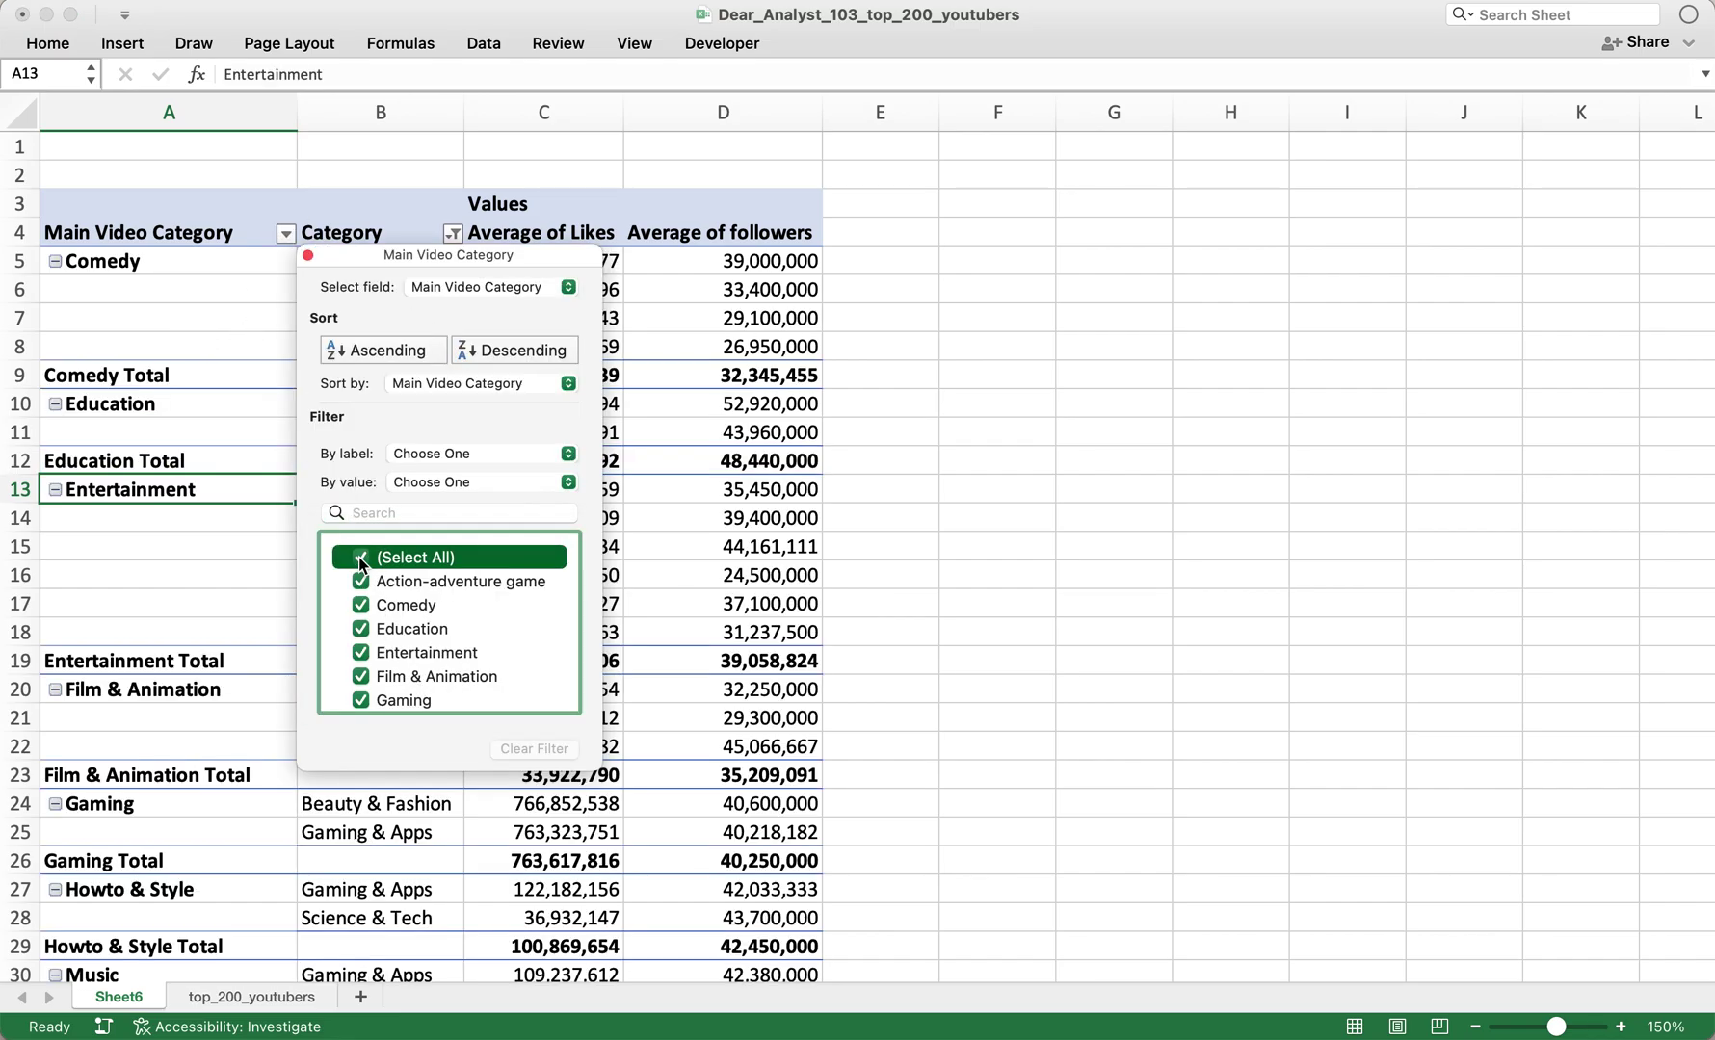
click(740, 584)
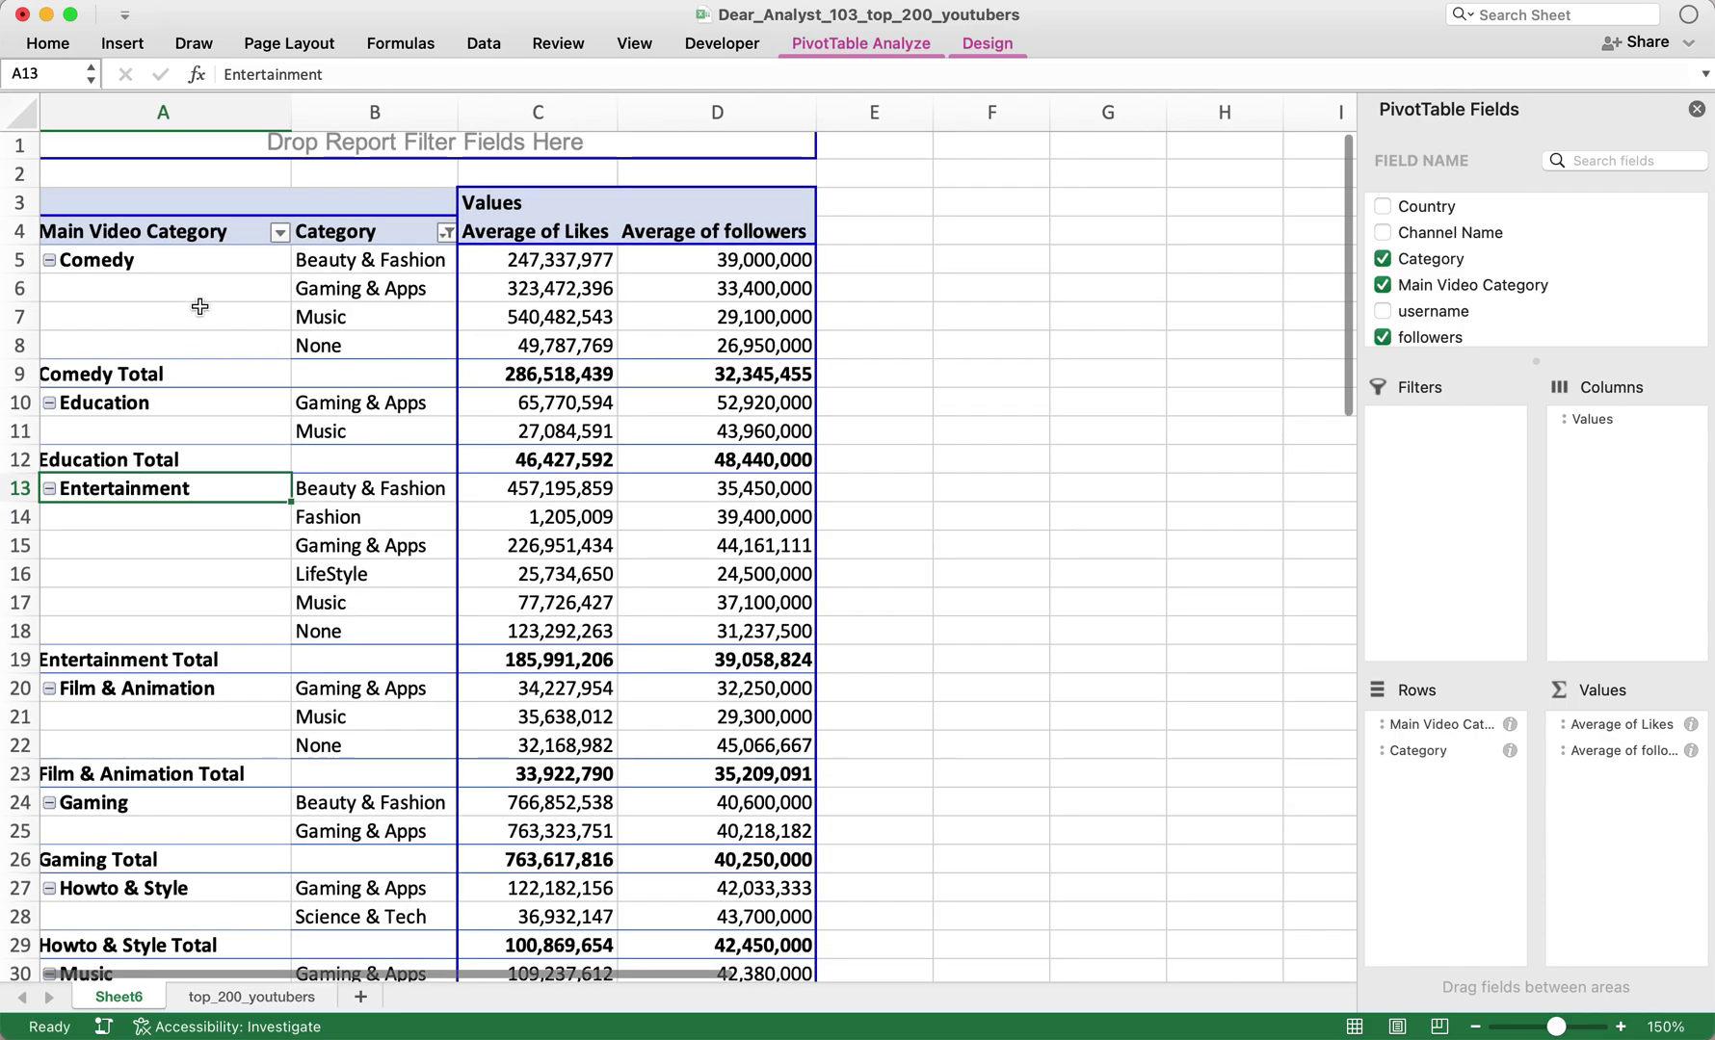
- Review the Main Video Category filter unchanged and close the PivotTable Fields list
click(891, 666)
click(371, 453)
click(260, 264)
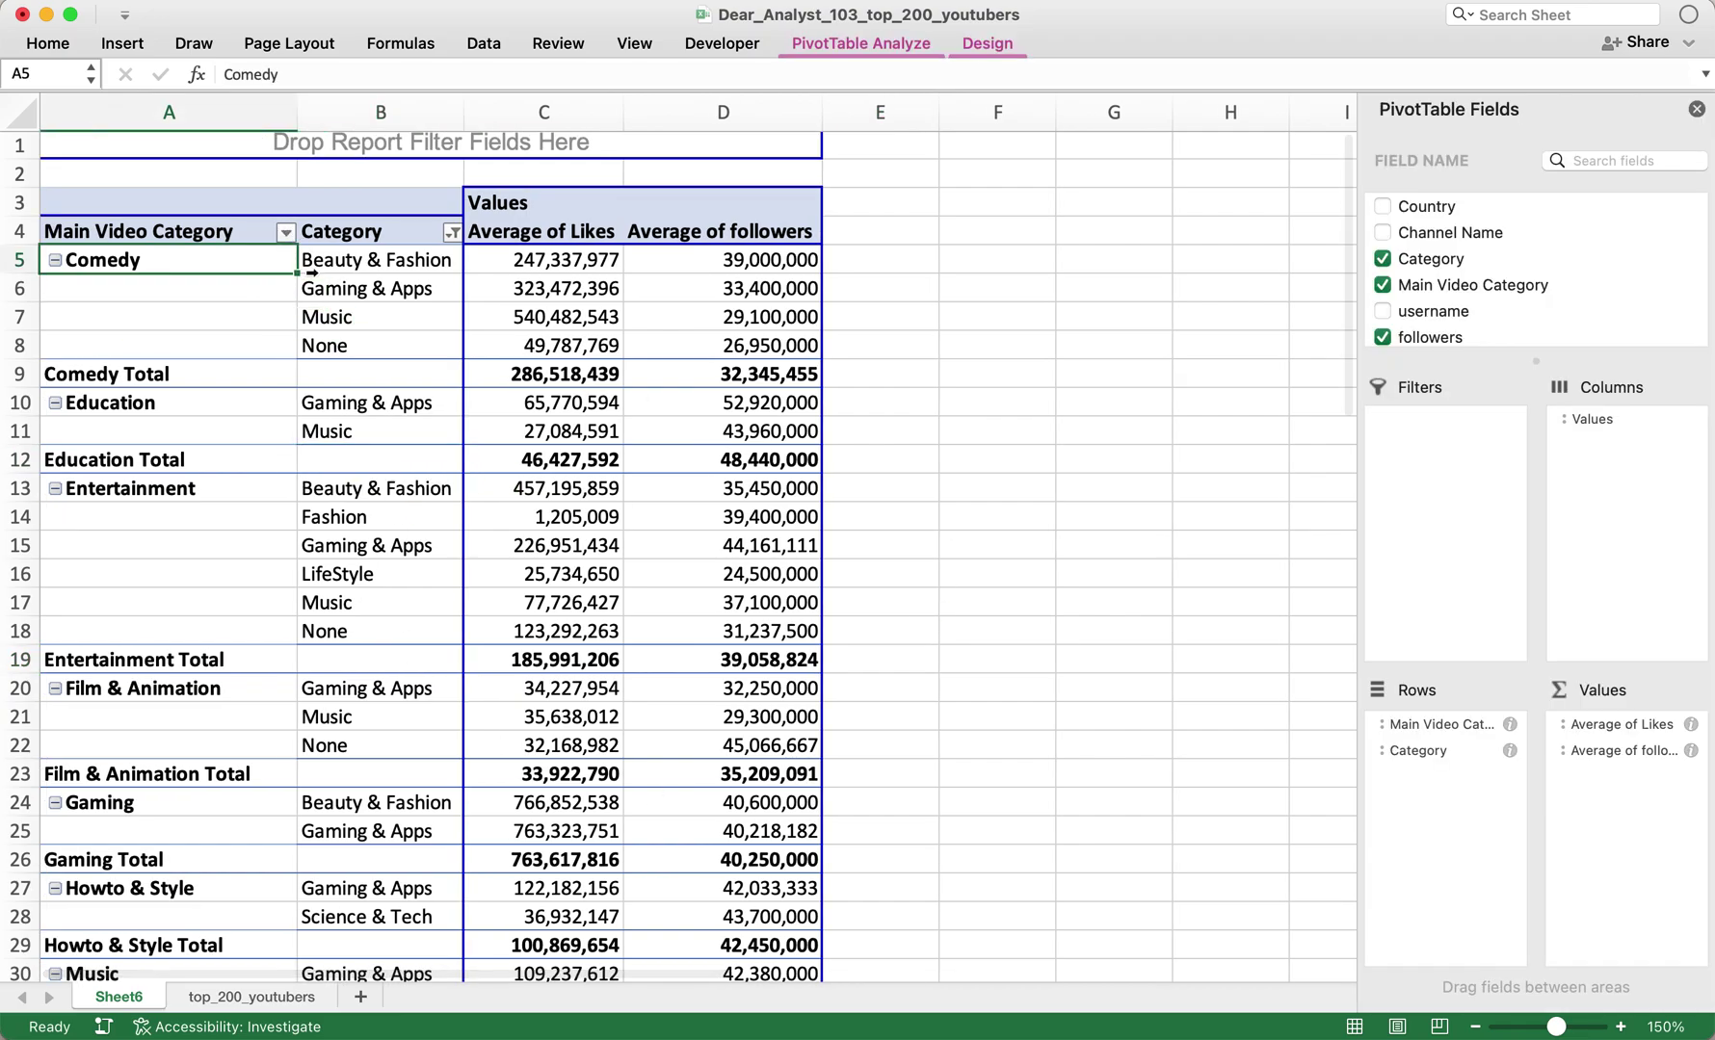
click(286, 236)
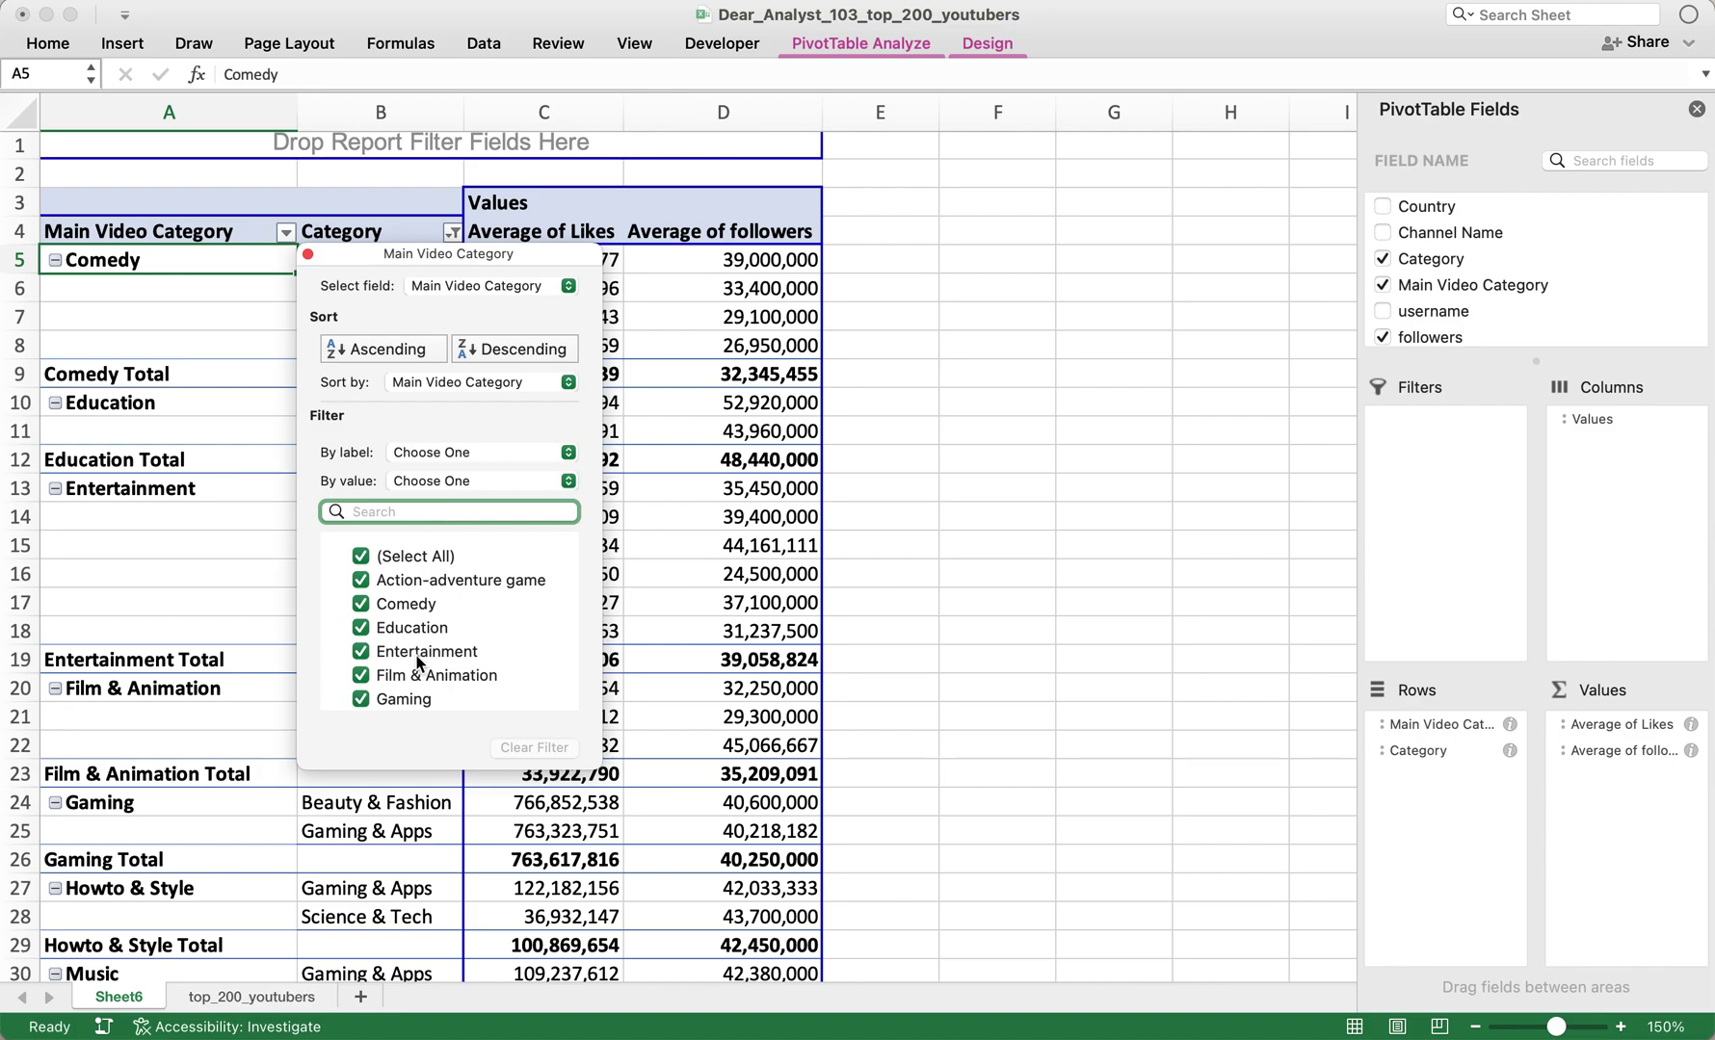
click(807, 637)
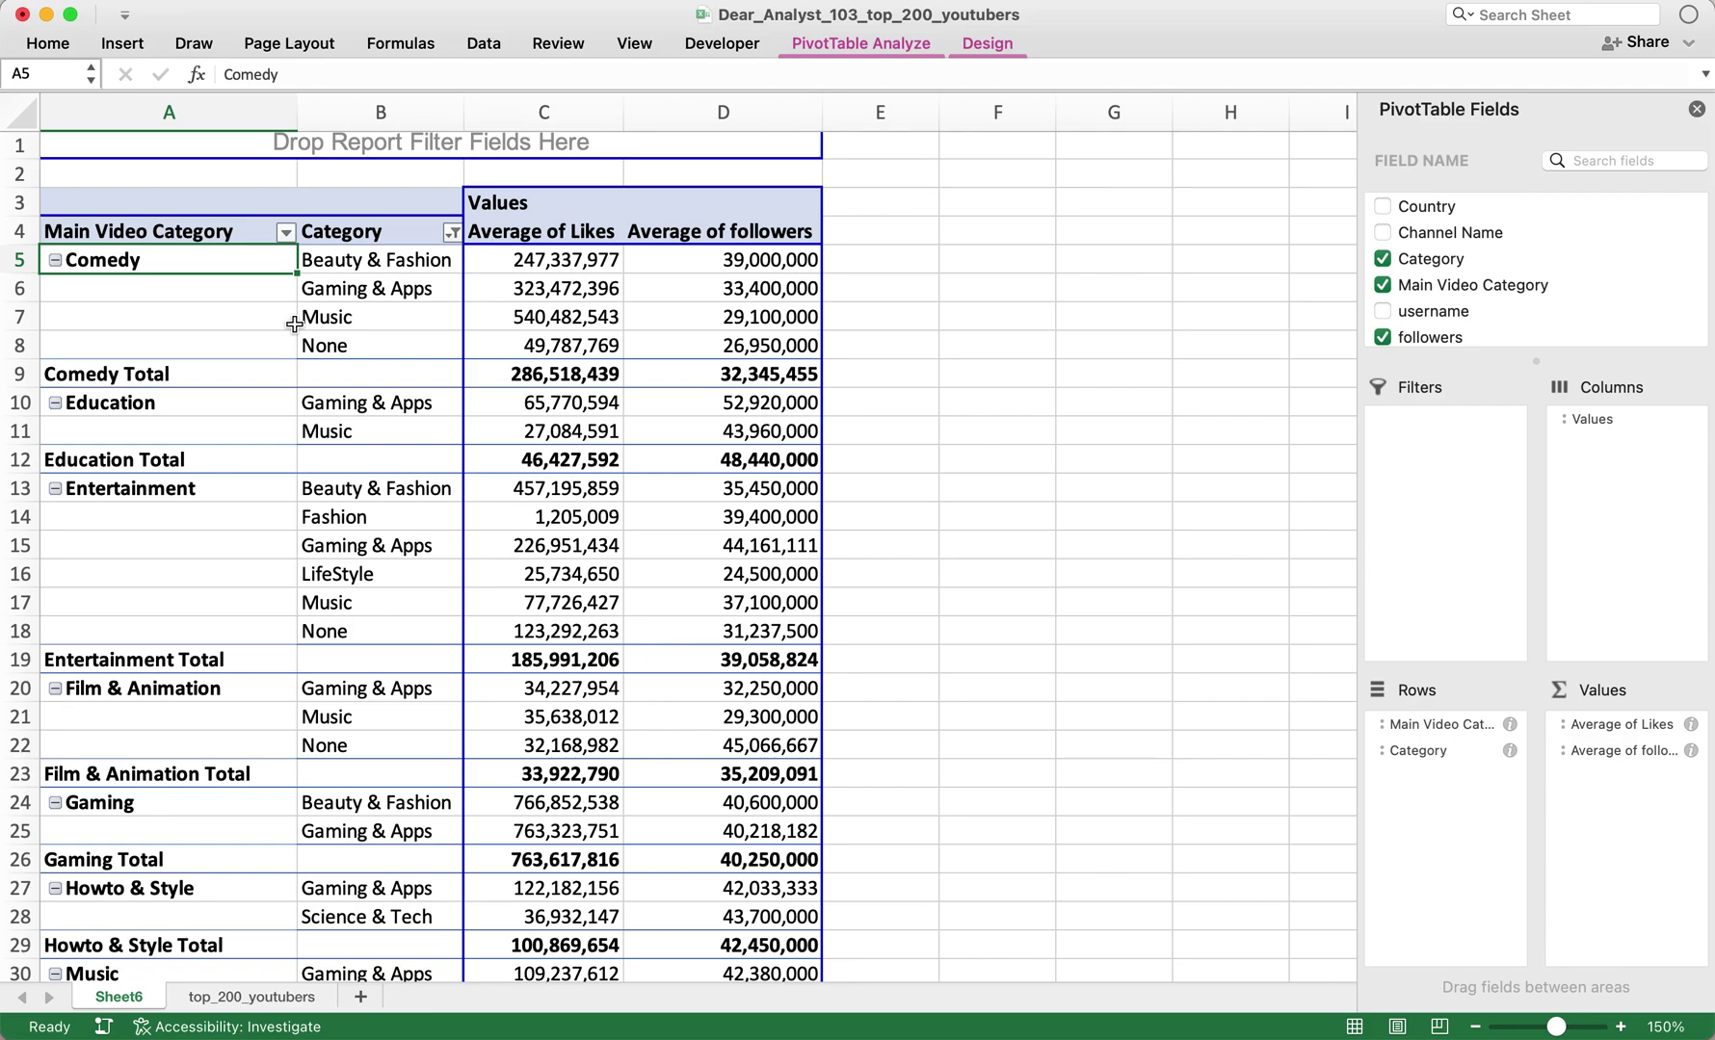
click(566, 374)
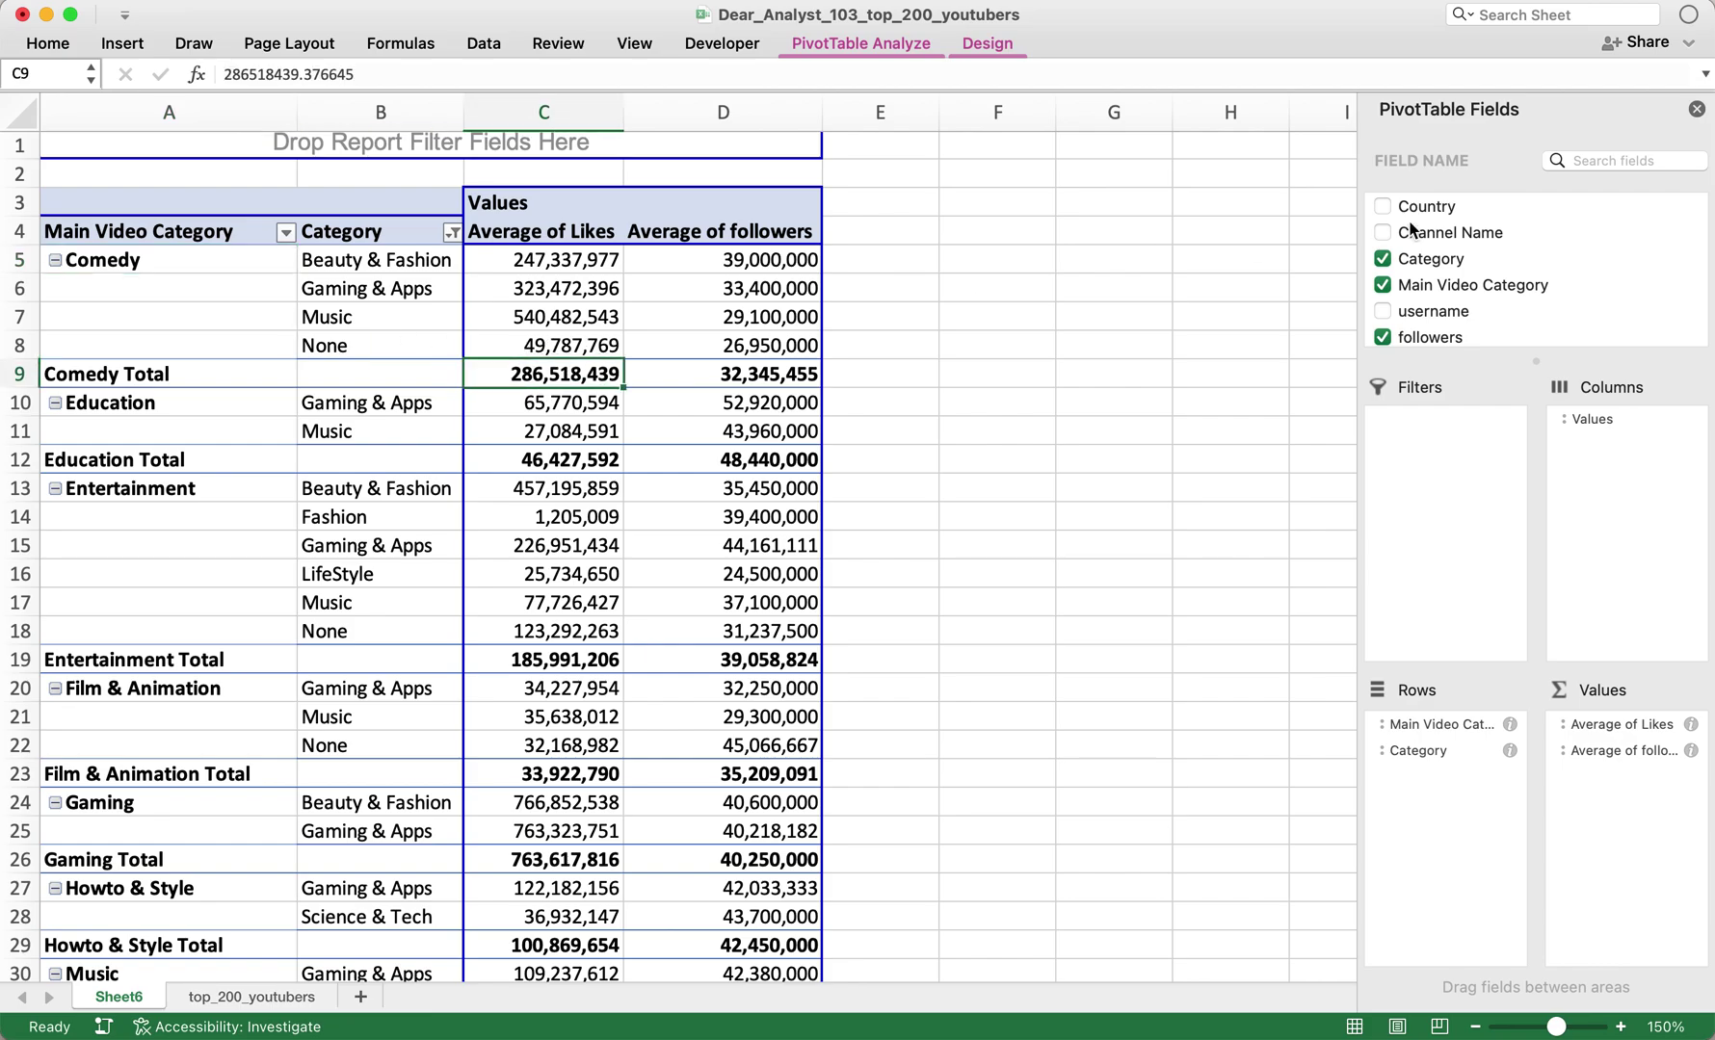
click(1697, 109)
click(1200, 403)
- Insert a slicer from PivotTable Analyze, enlarging the field list to choose Main Video Category
click(732, 431)
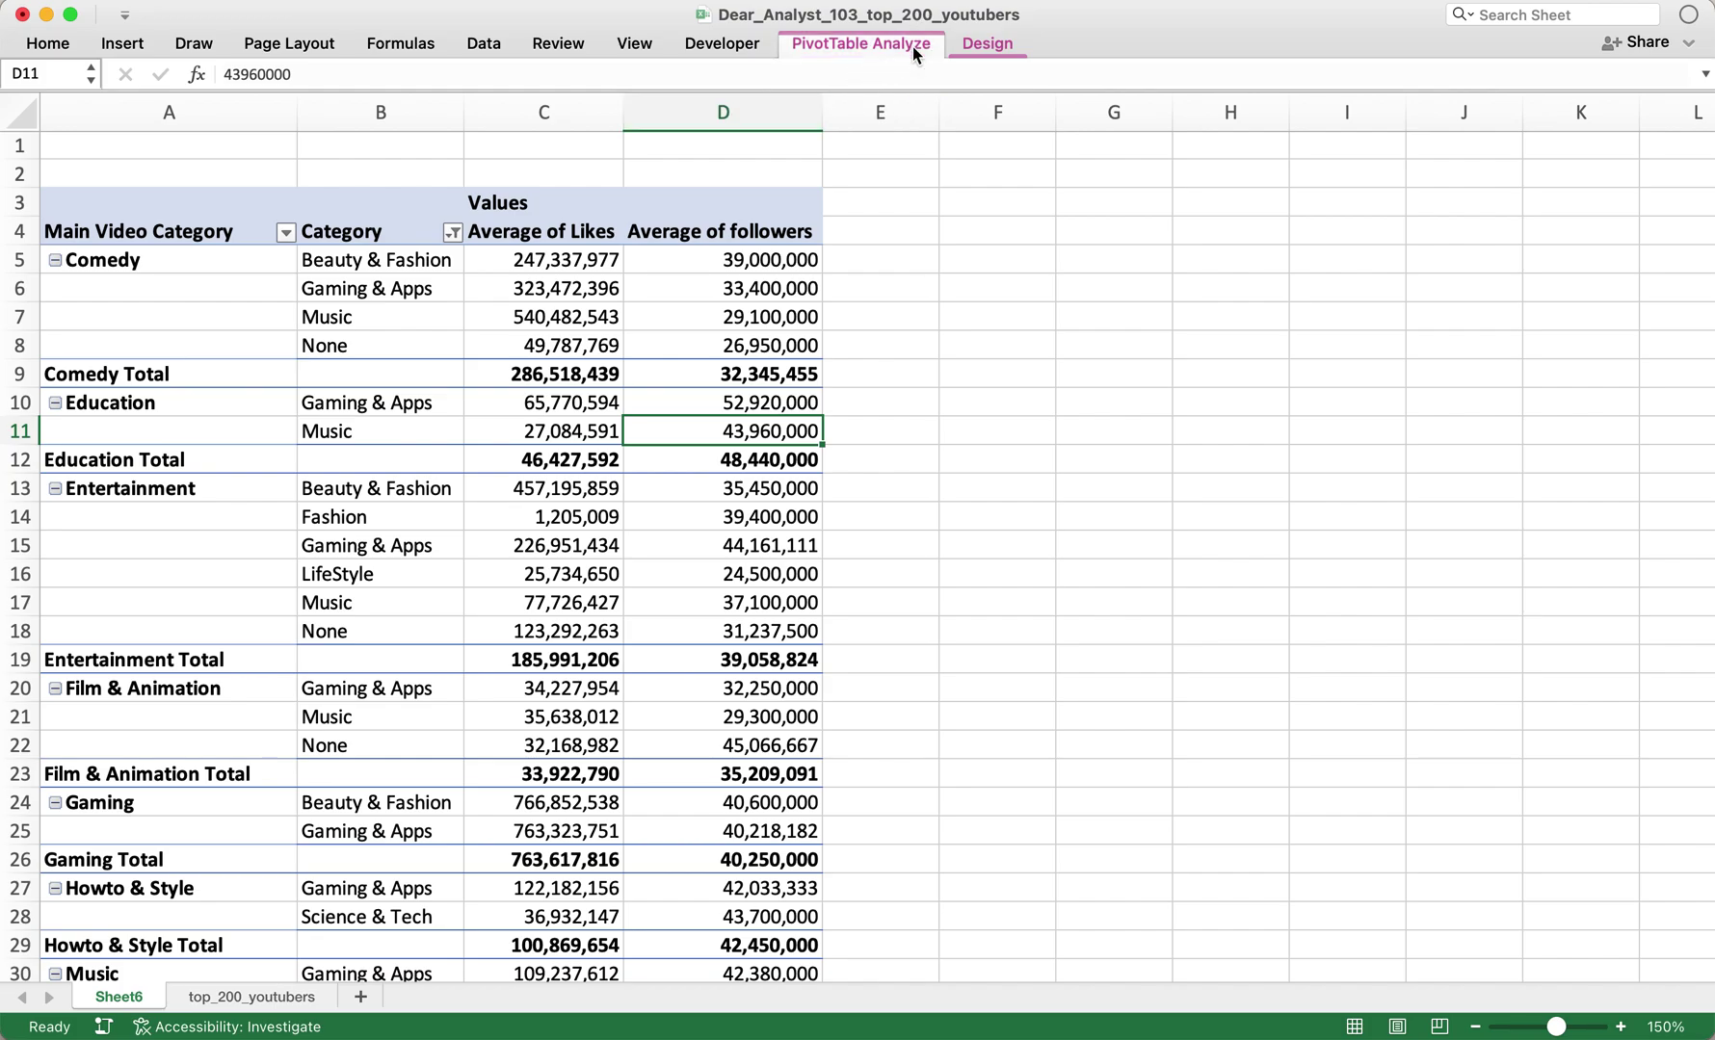
click(911, 49)
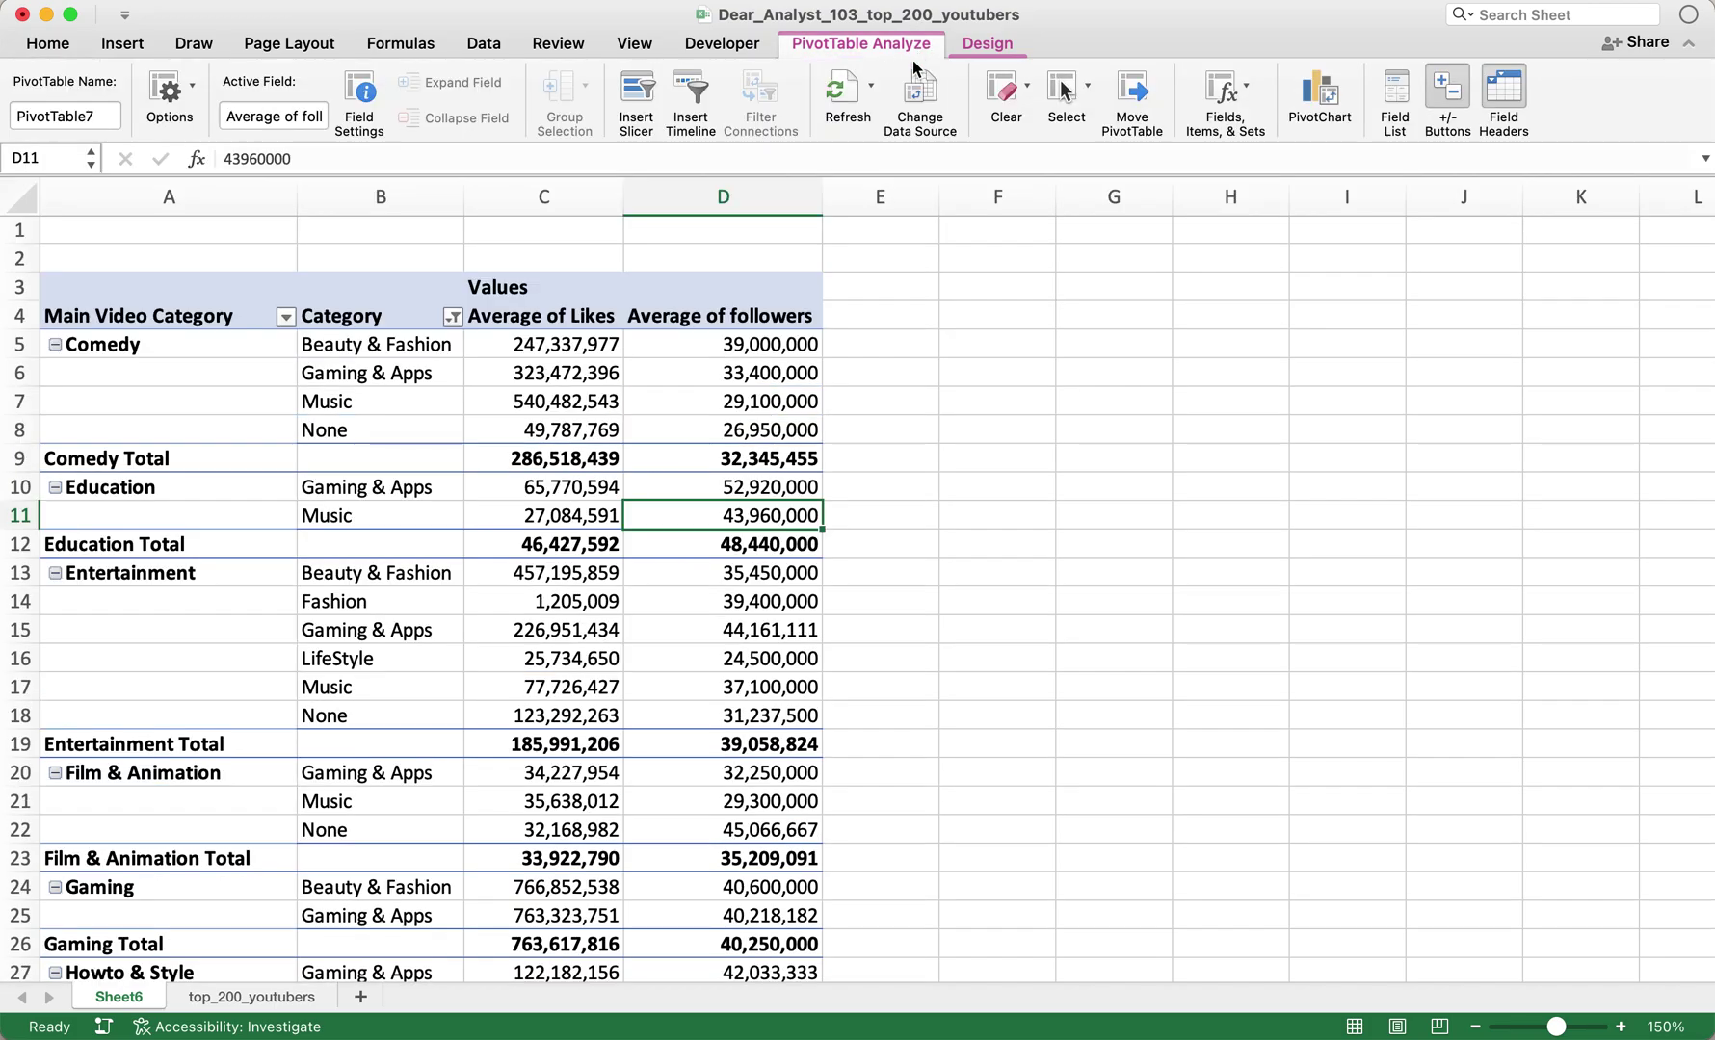
click(642, 114)
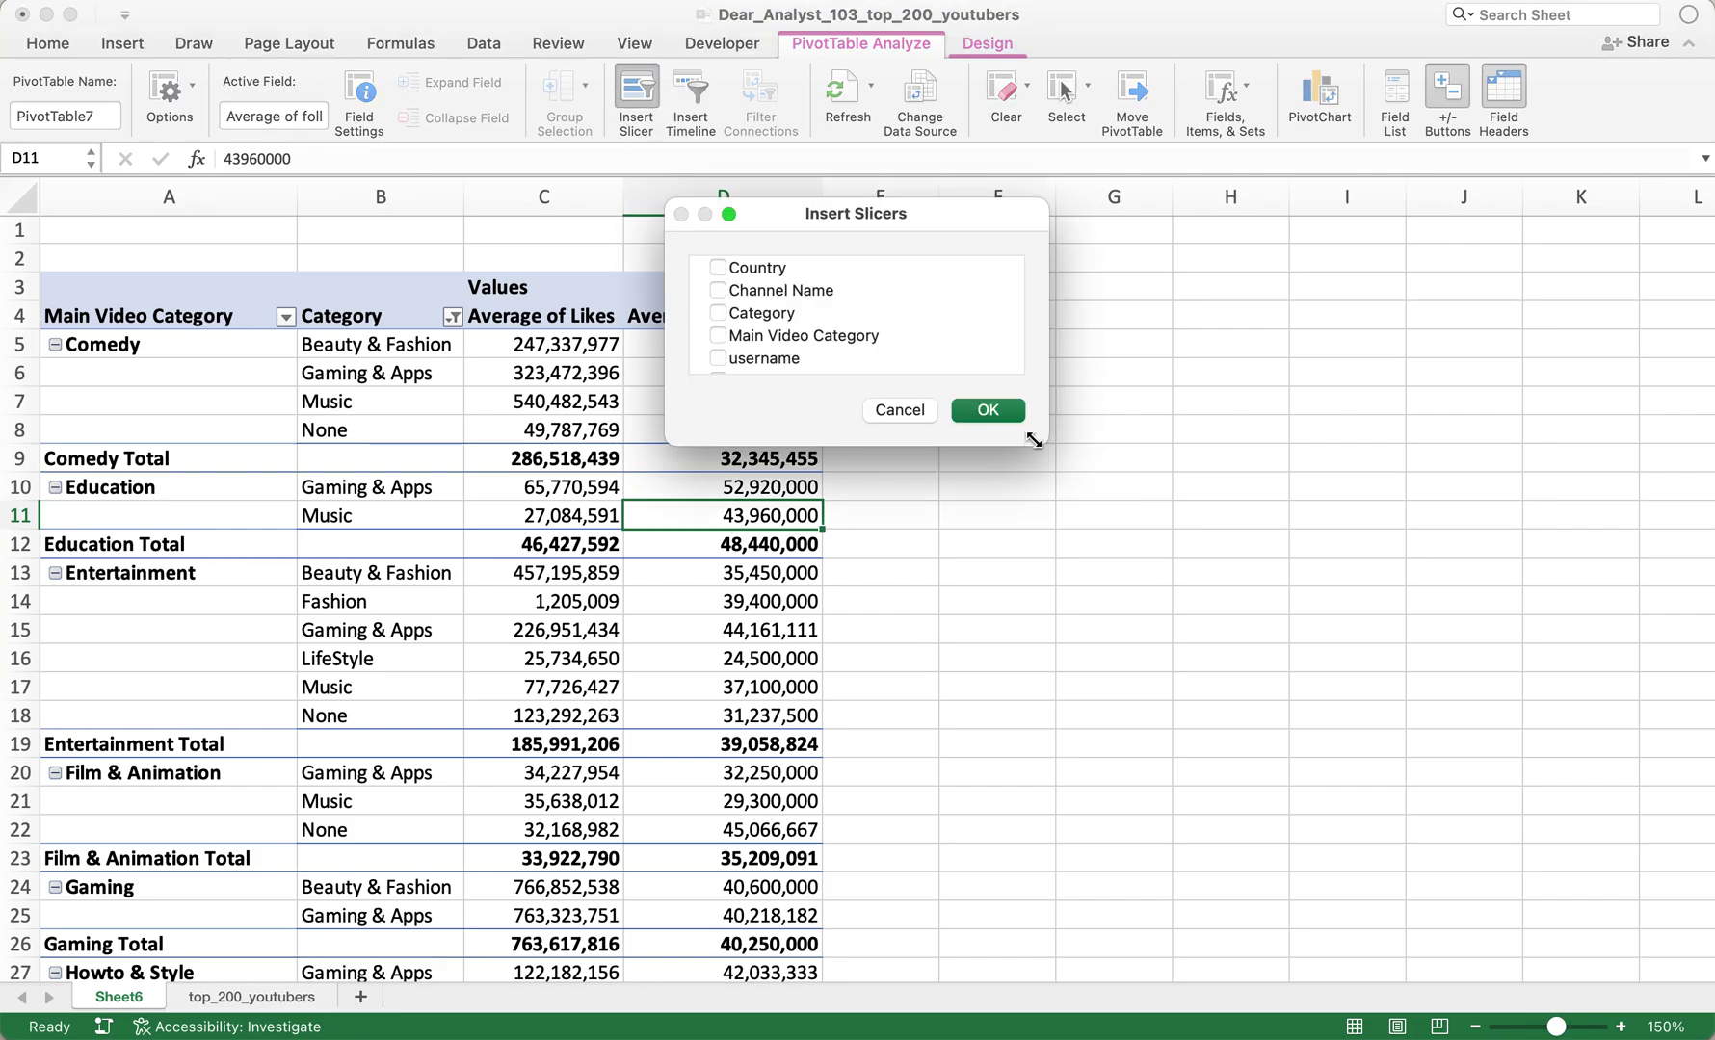
drag(1034, 439, 1101, 819)
scroll(770, 385, down, 1)
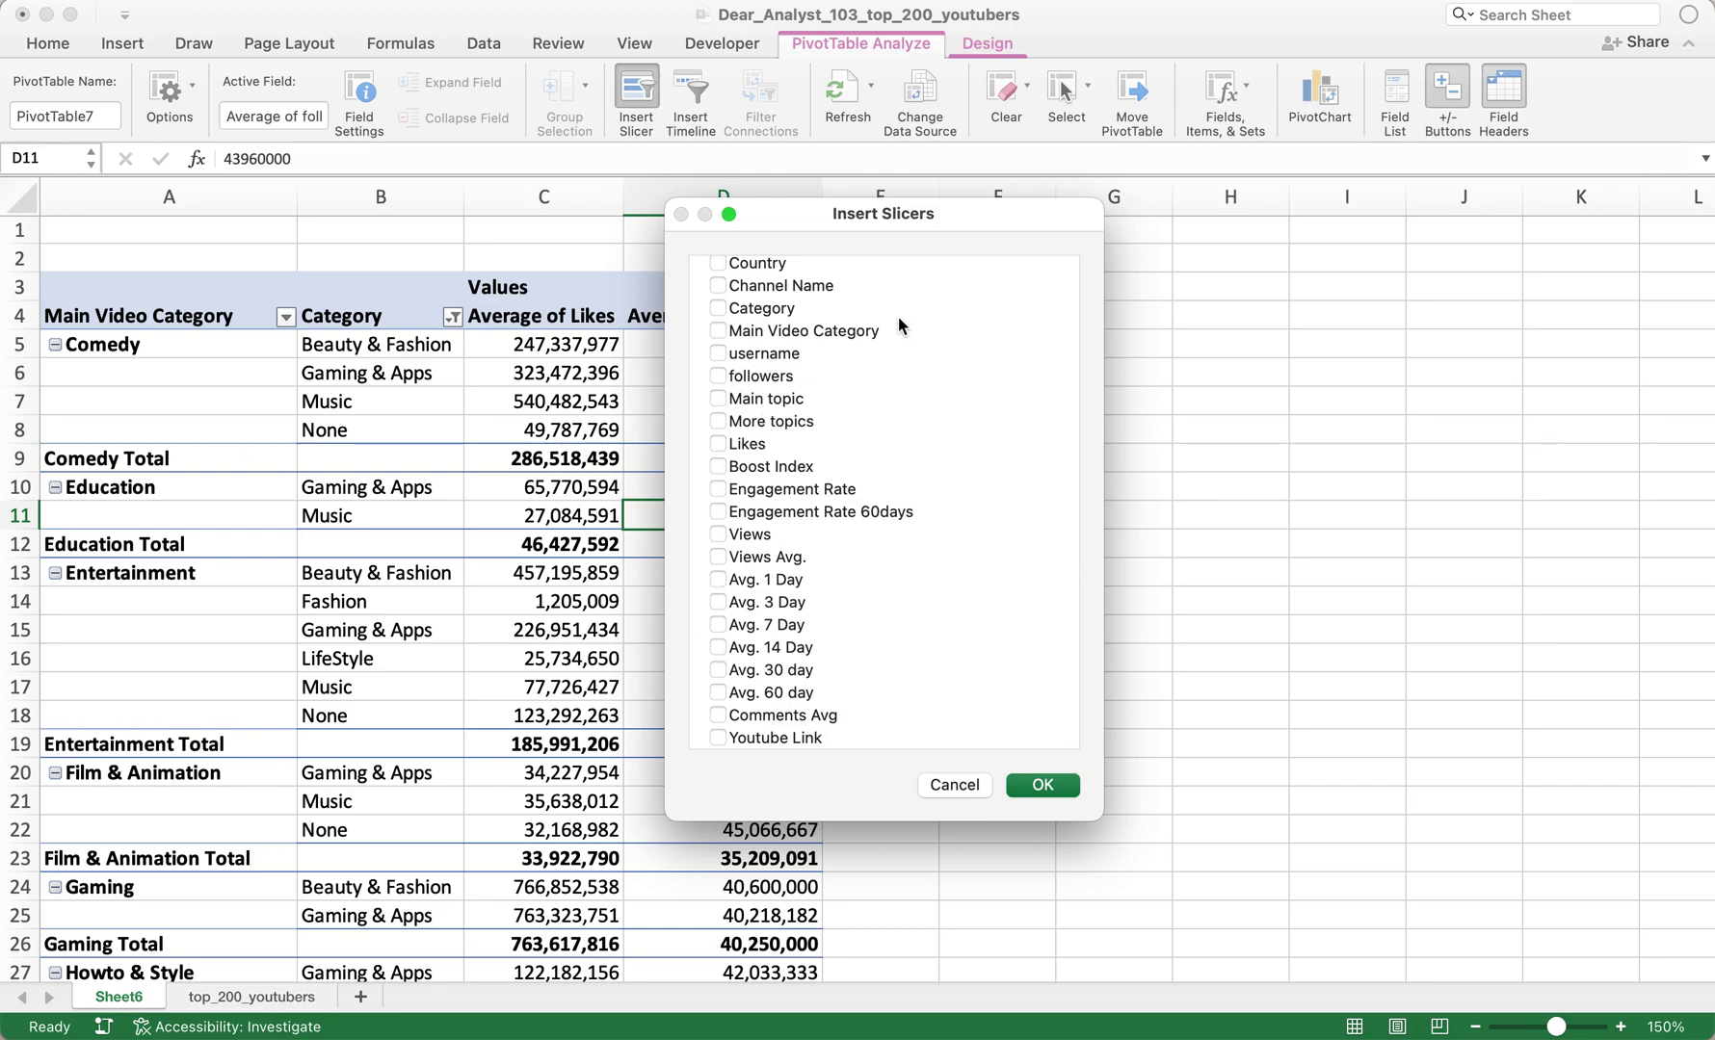
scroll(873, 426, up, 1)
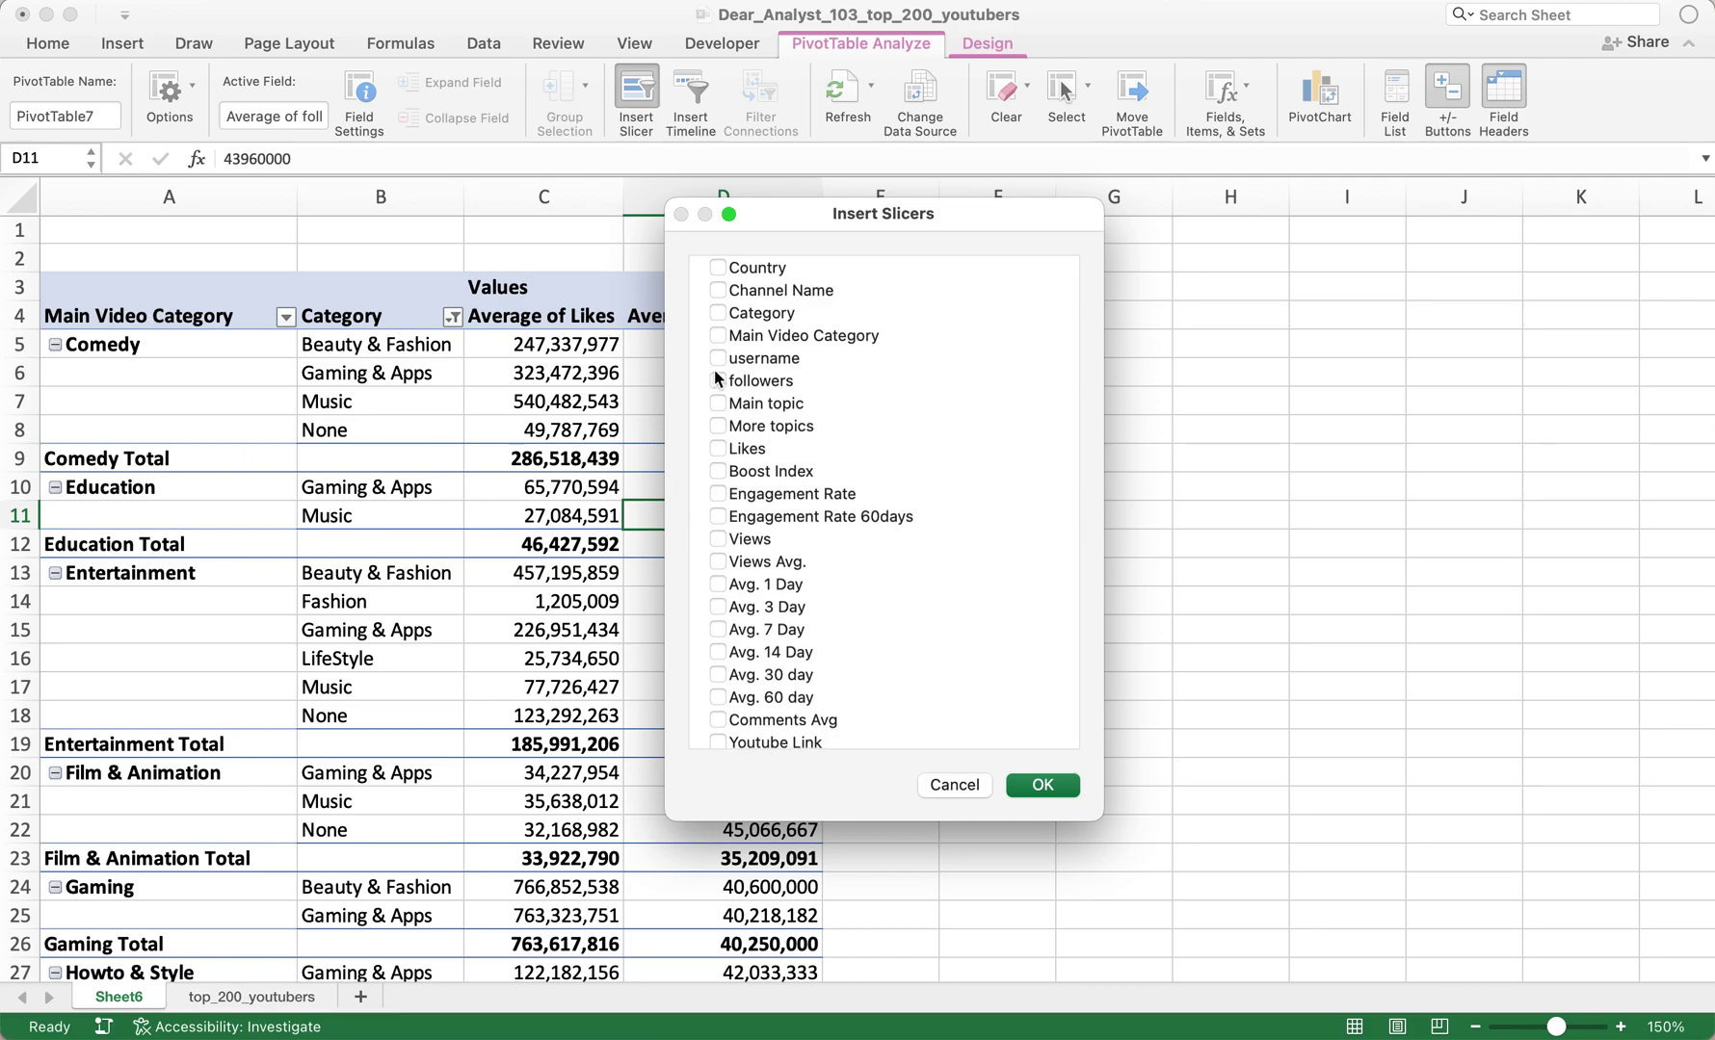
click(1054, 795)
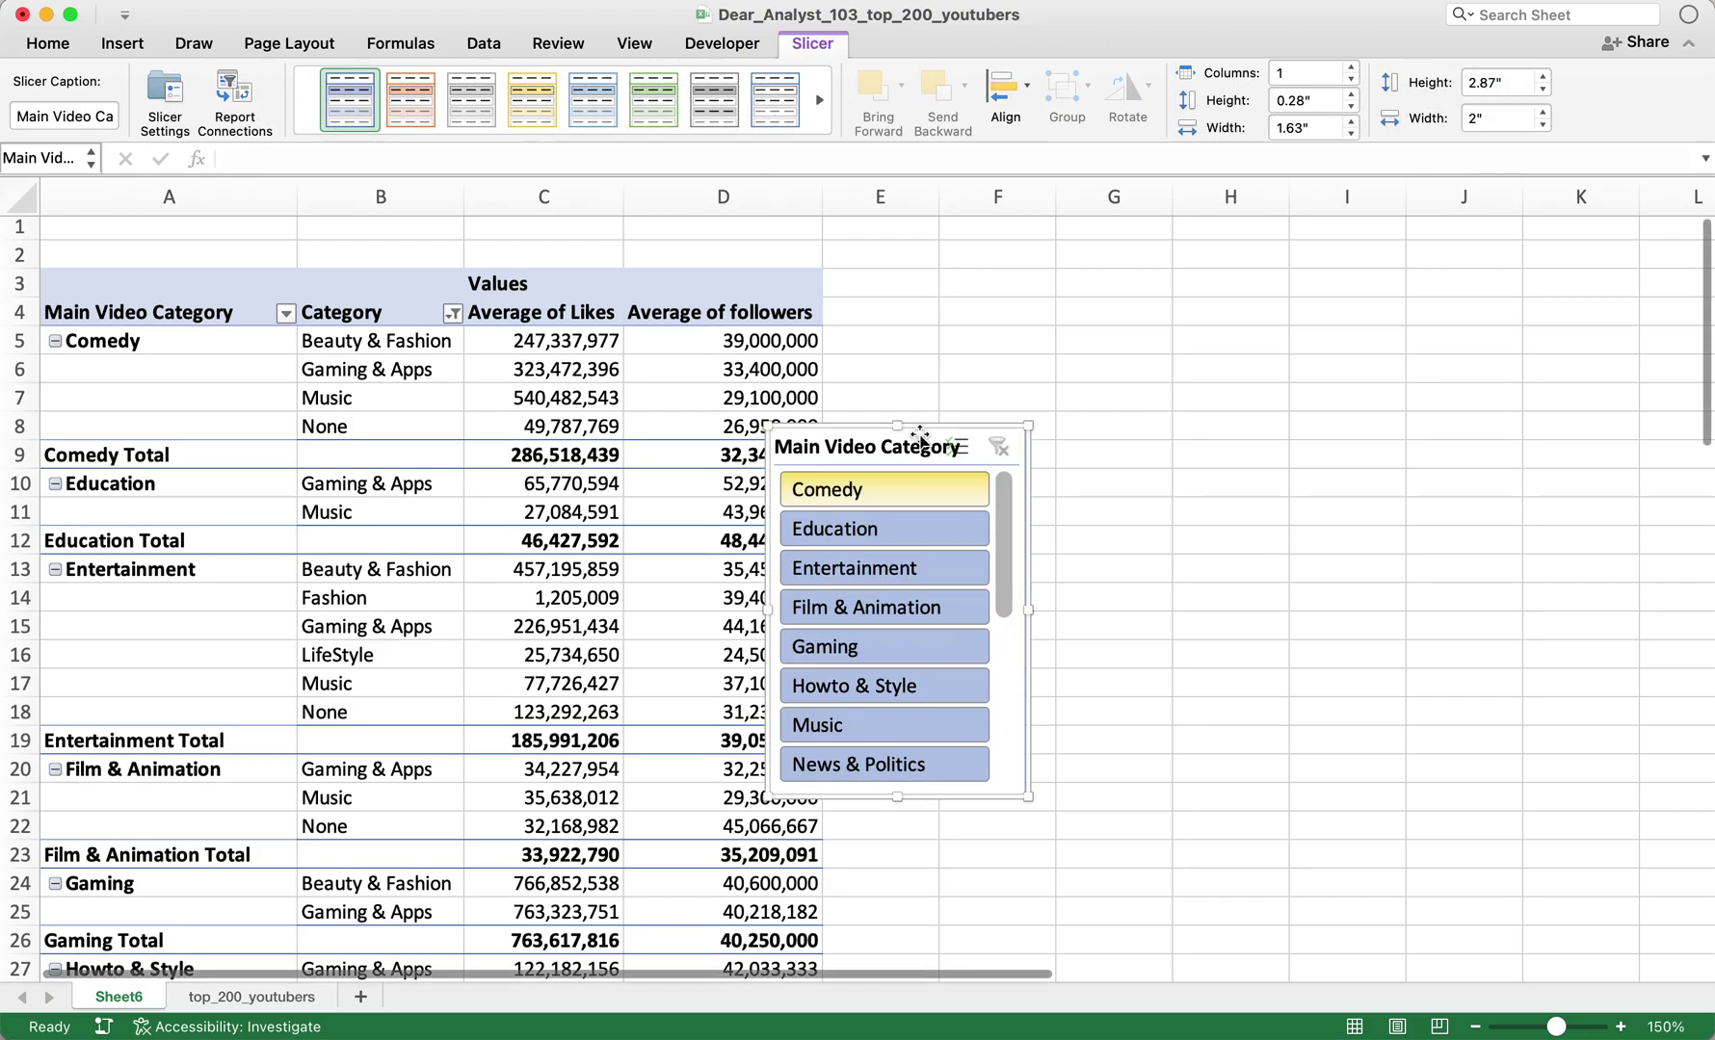
- Move the Main Video Category slicer beside the pivot and stretch it taller to list more categories
drag(888, 430, 1005, 271)
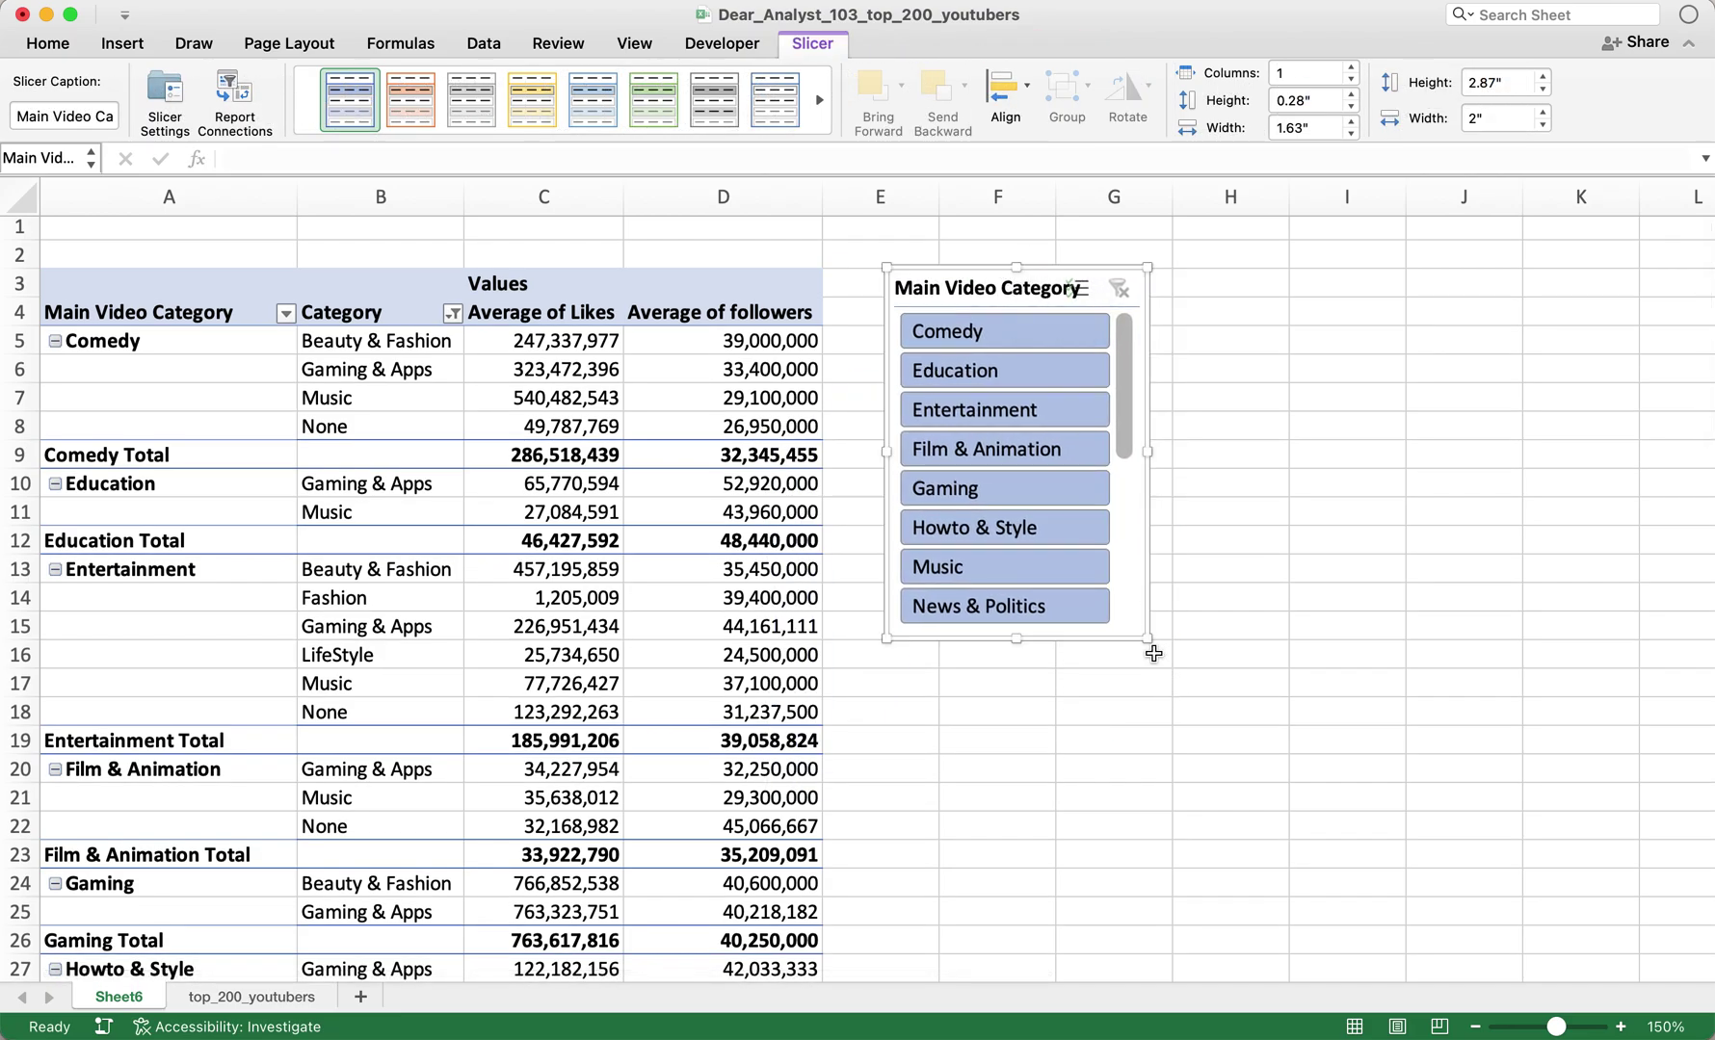
drag(1144, 638, 1195, 771)
scroll(1123, 578, down, 5)
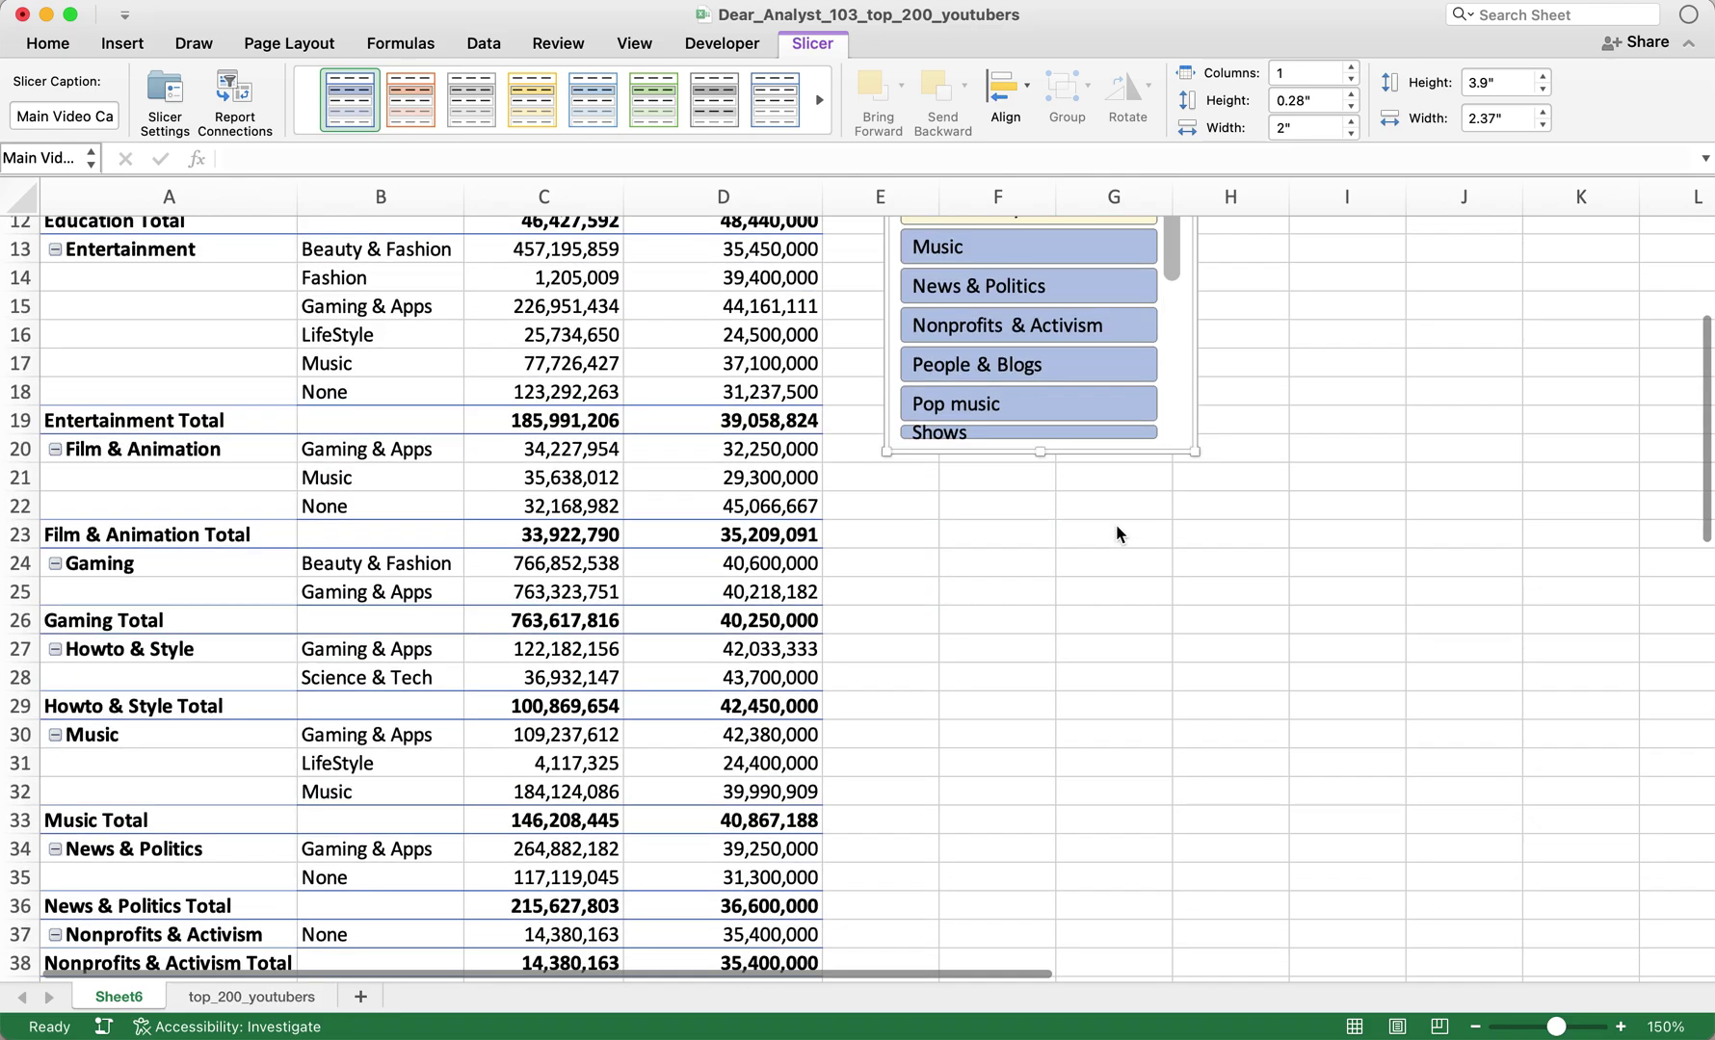
scroll(1156, 481, up, 5)
drag(1175, 436, 1164, 643)
scroll(1161, 487, up, 5)
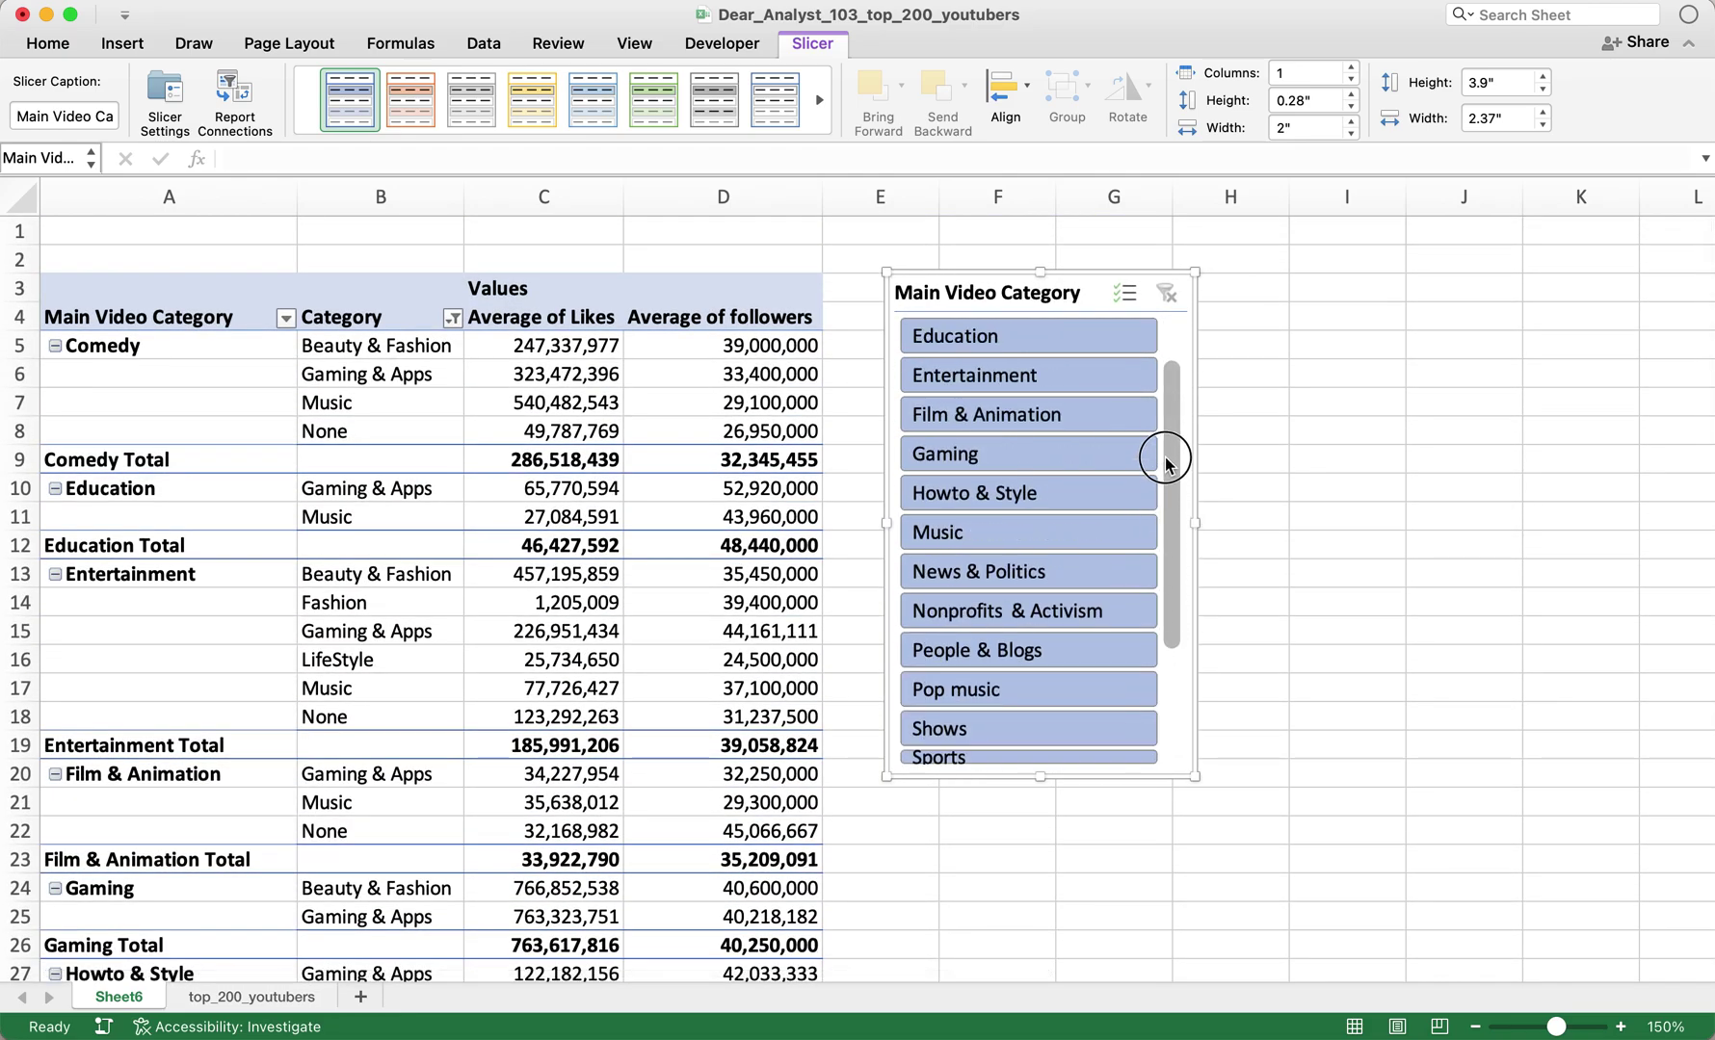
drag(1160, 490, 1160, 658)
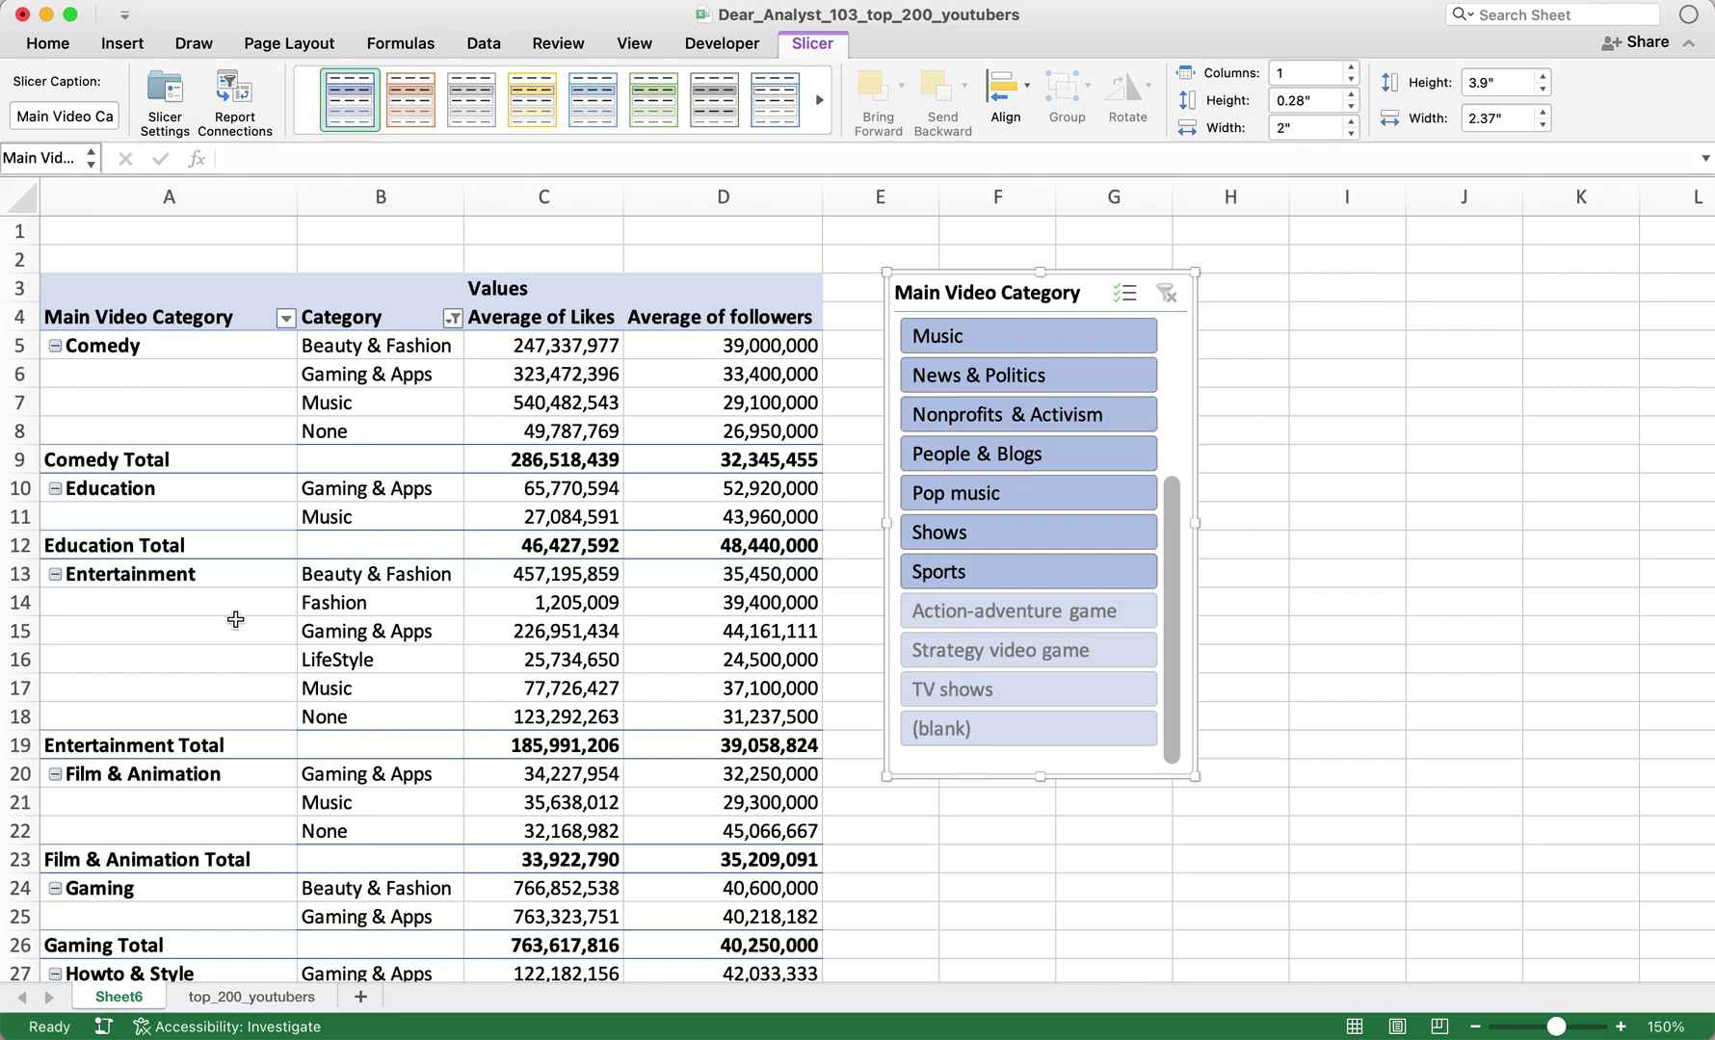
click(452, 318)
scroll(568, 761, down, 3)
click(526, 783)
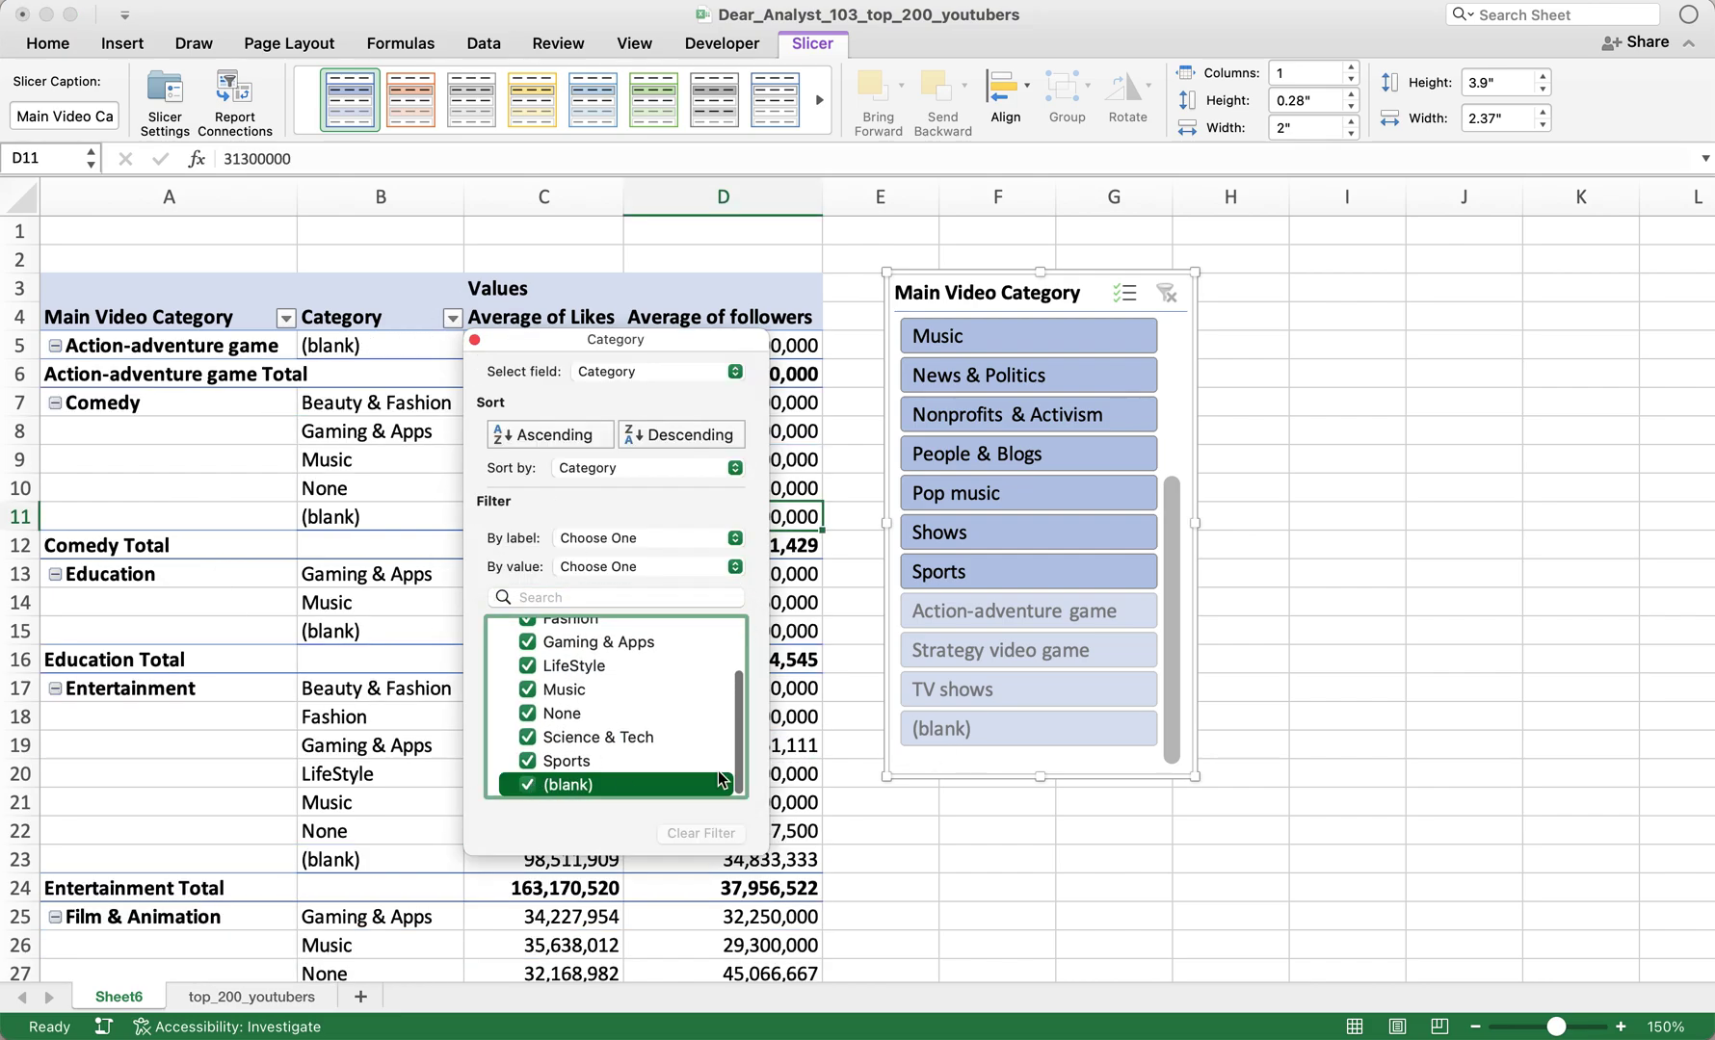
click(830, 788)
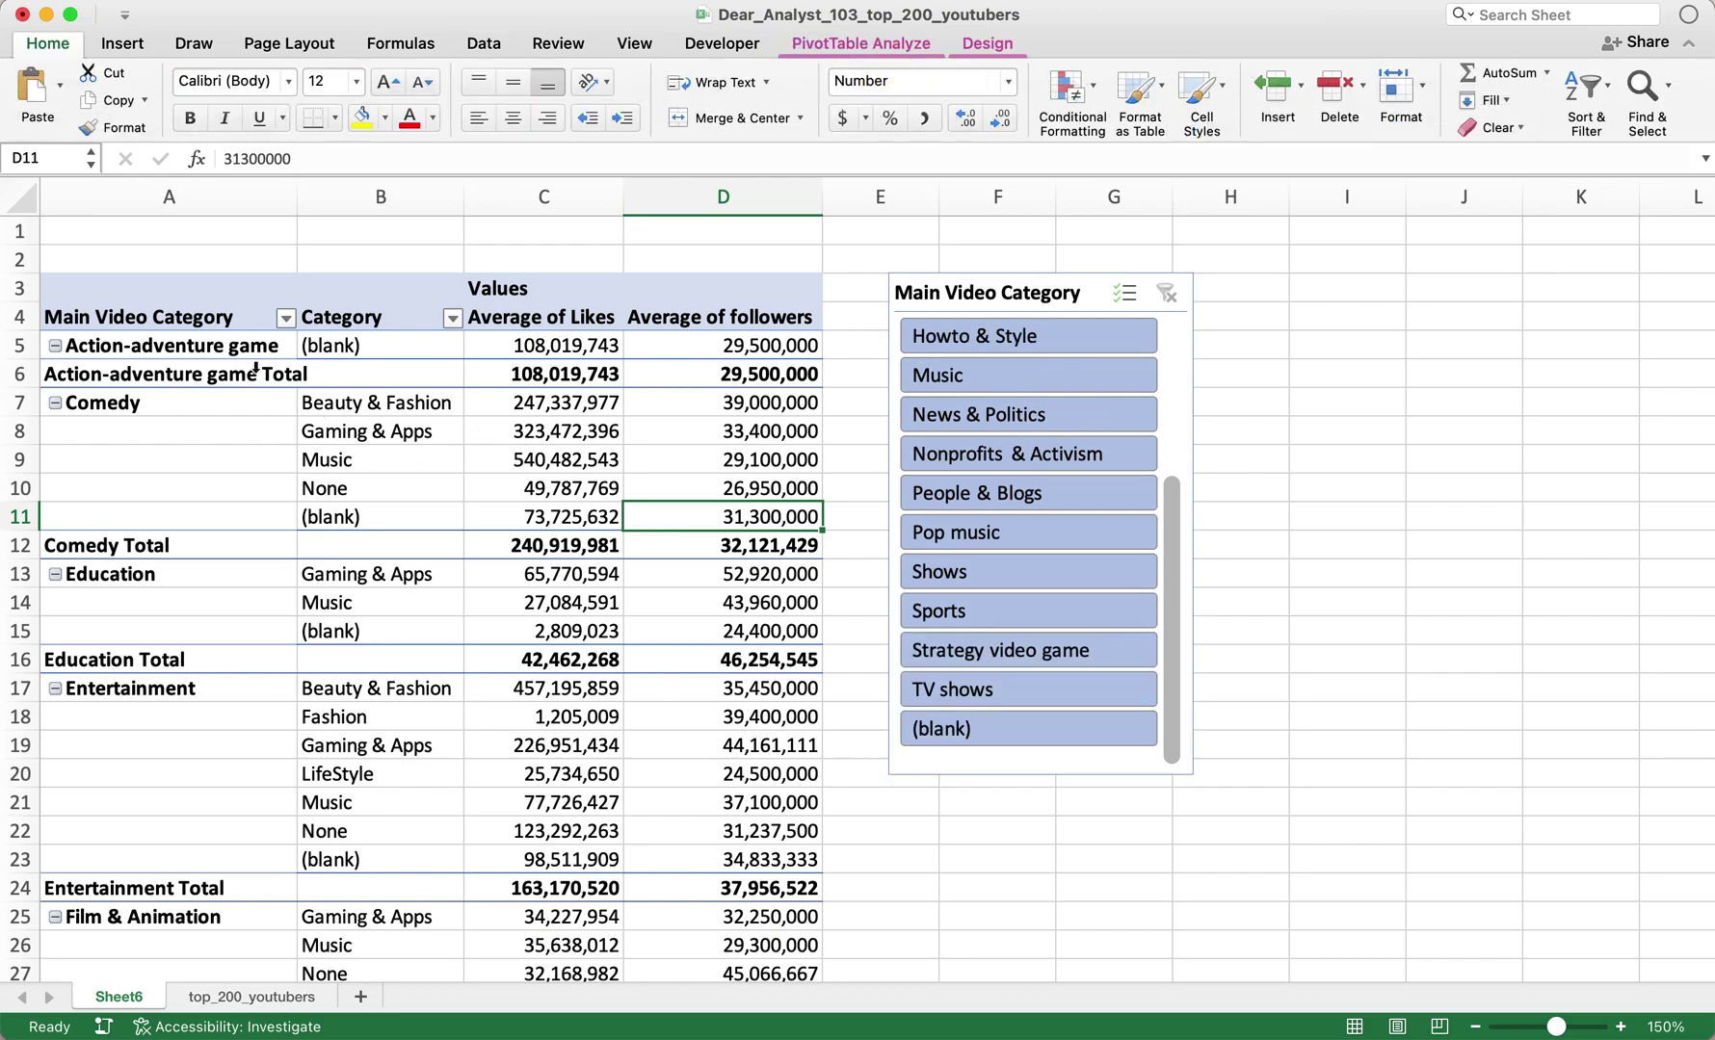
scroll(274, 366, down, 5)
scroll(273, 366, up, 5)
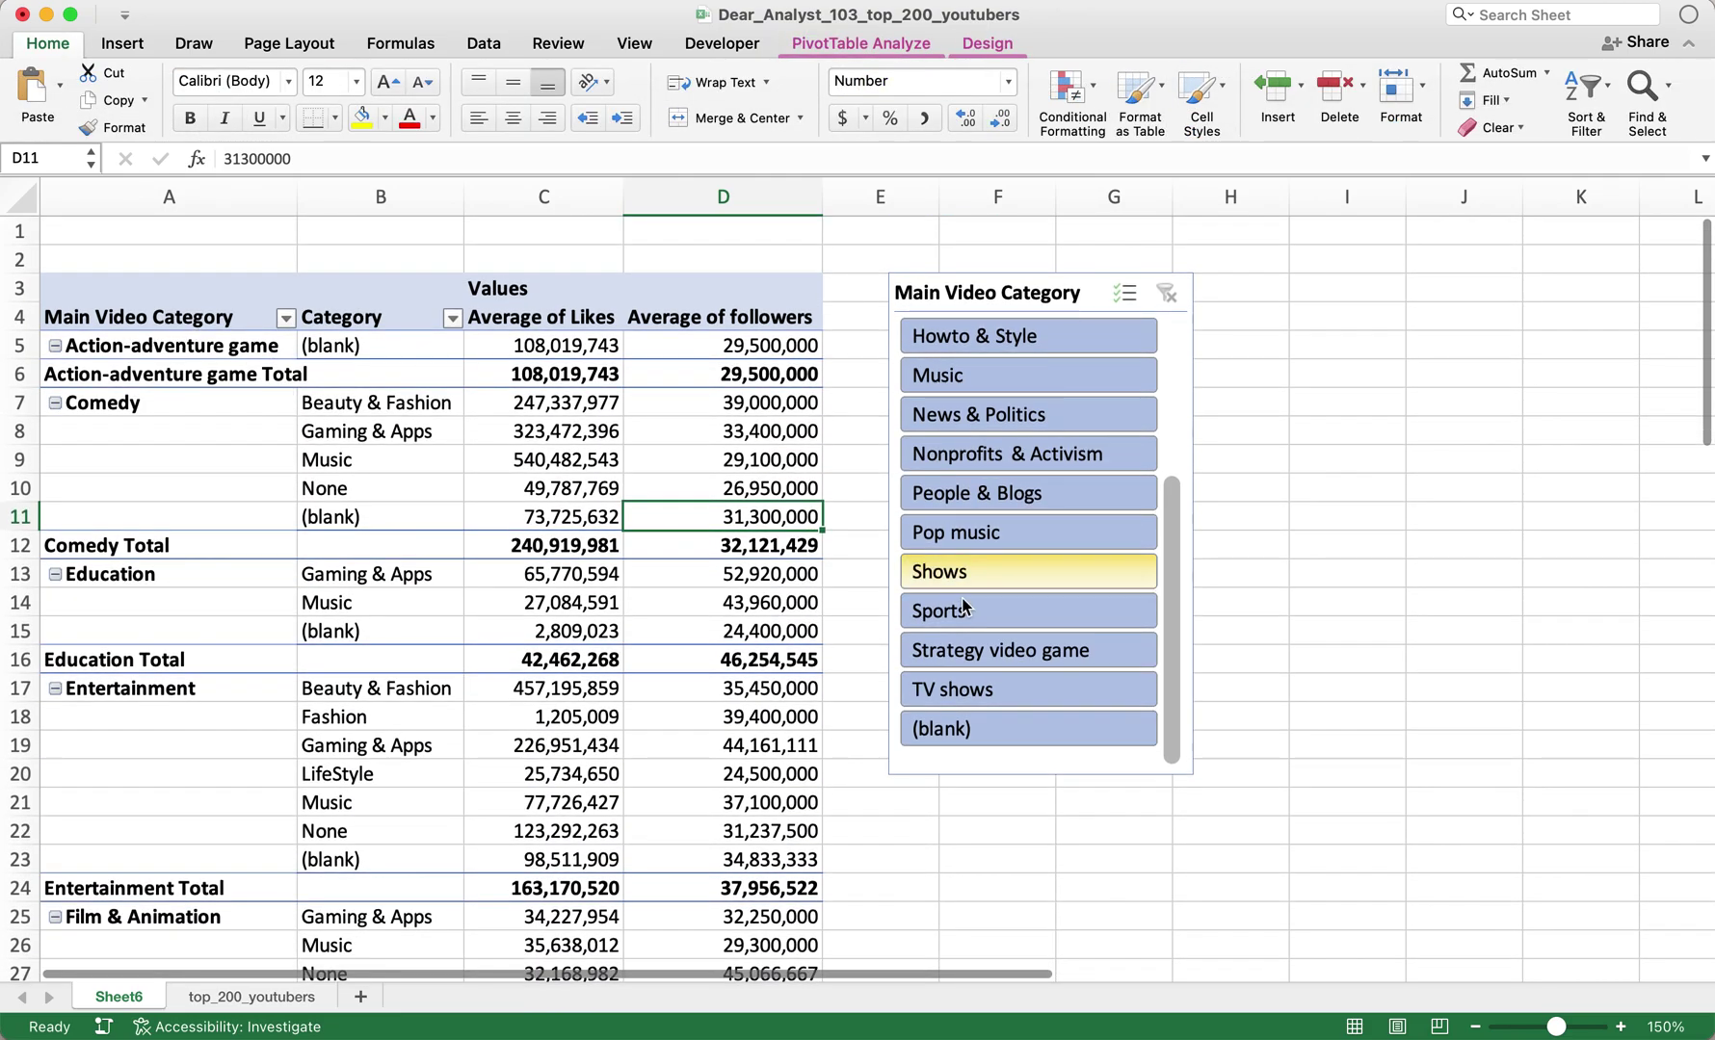
scroll(1049, 542, down, 5)
scroll(1156, 501, up, 5)
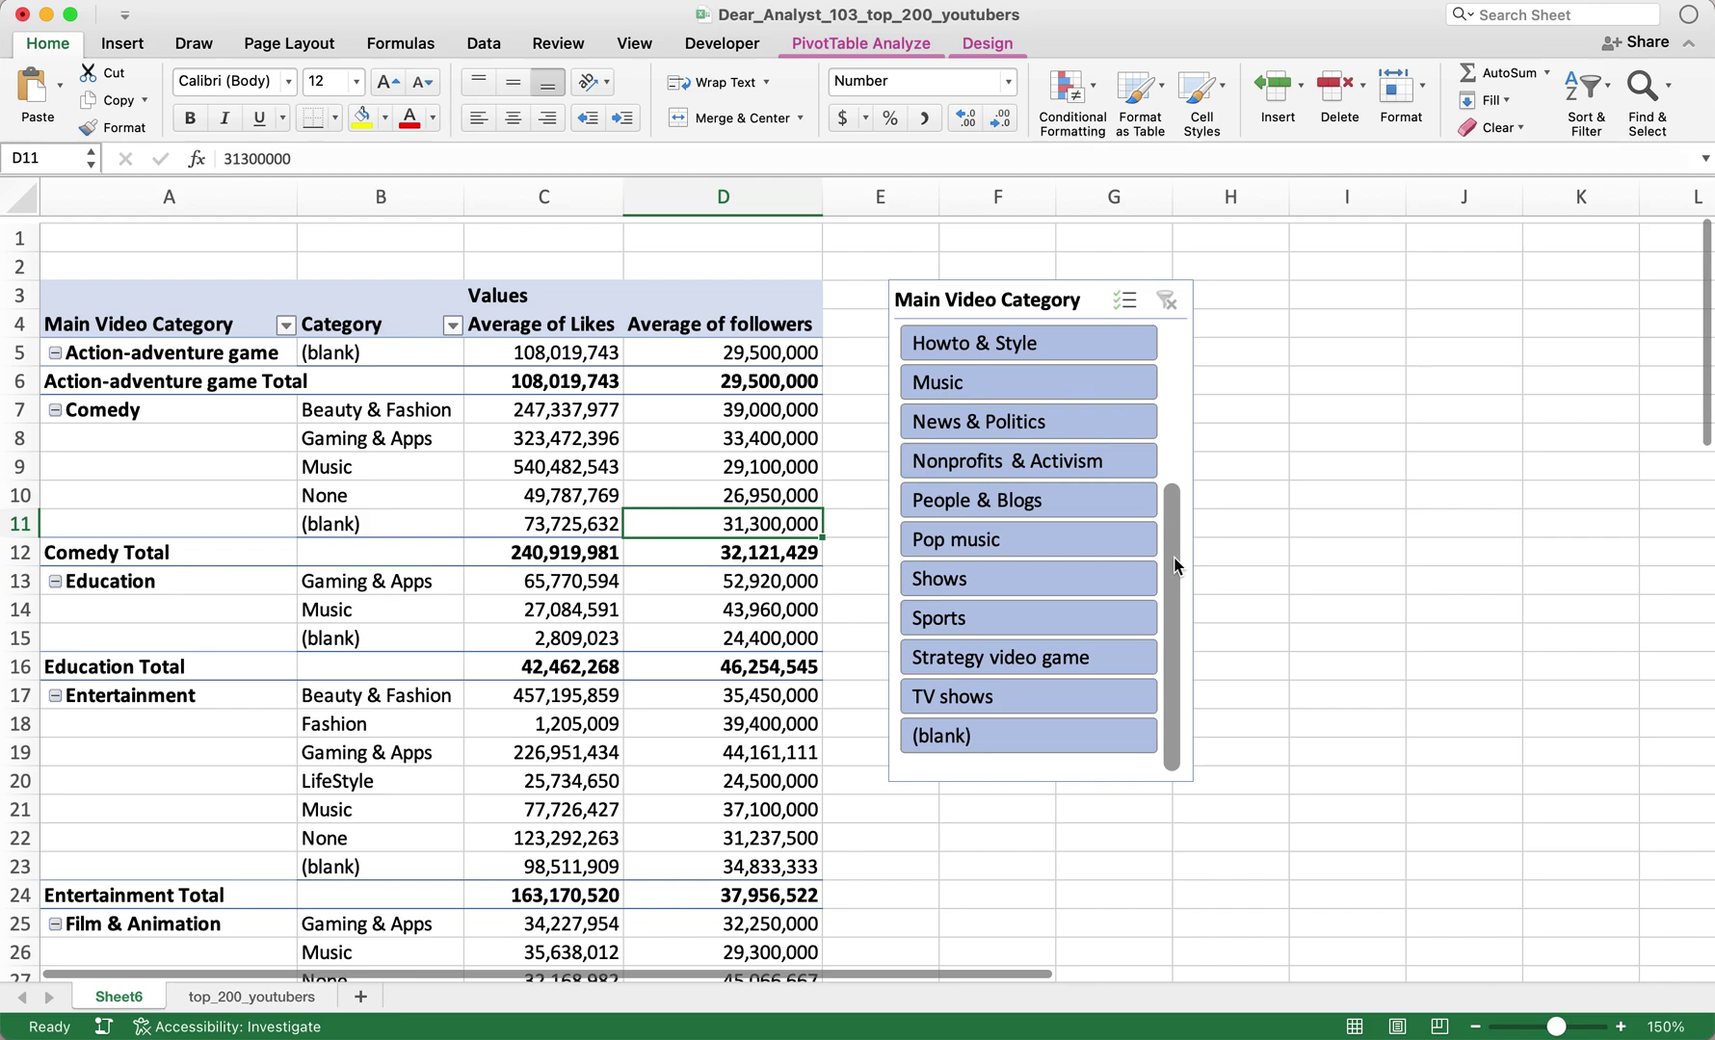
click(1181, 342)
click(1170, 597)
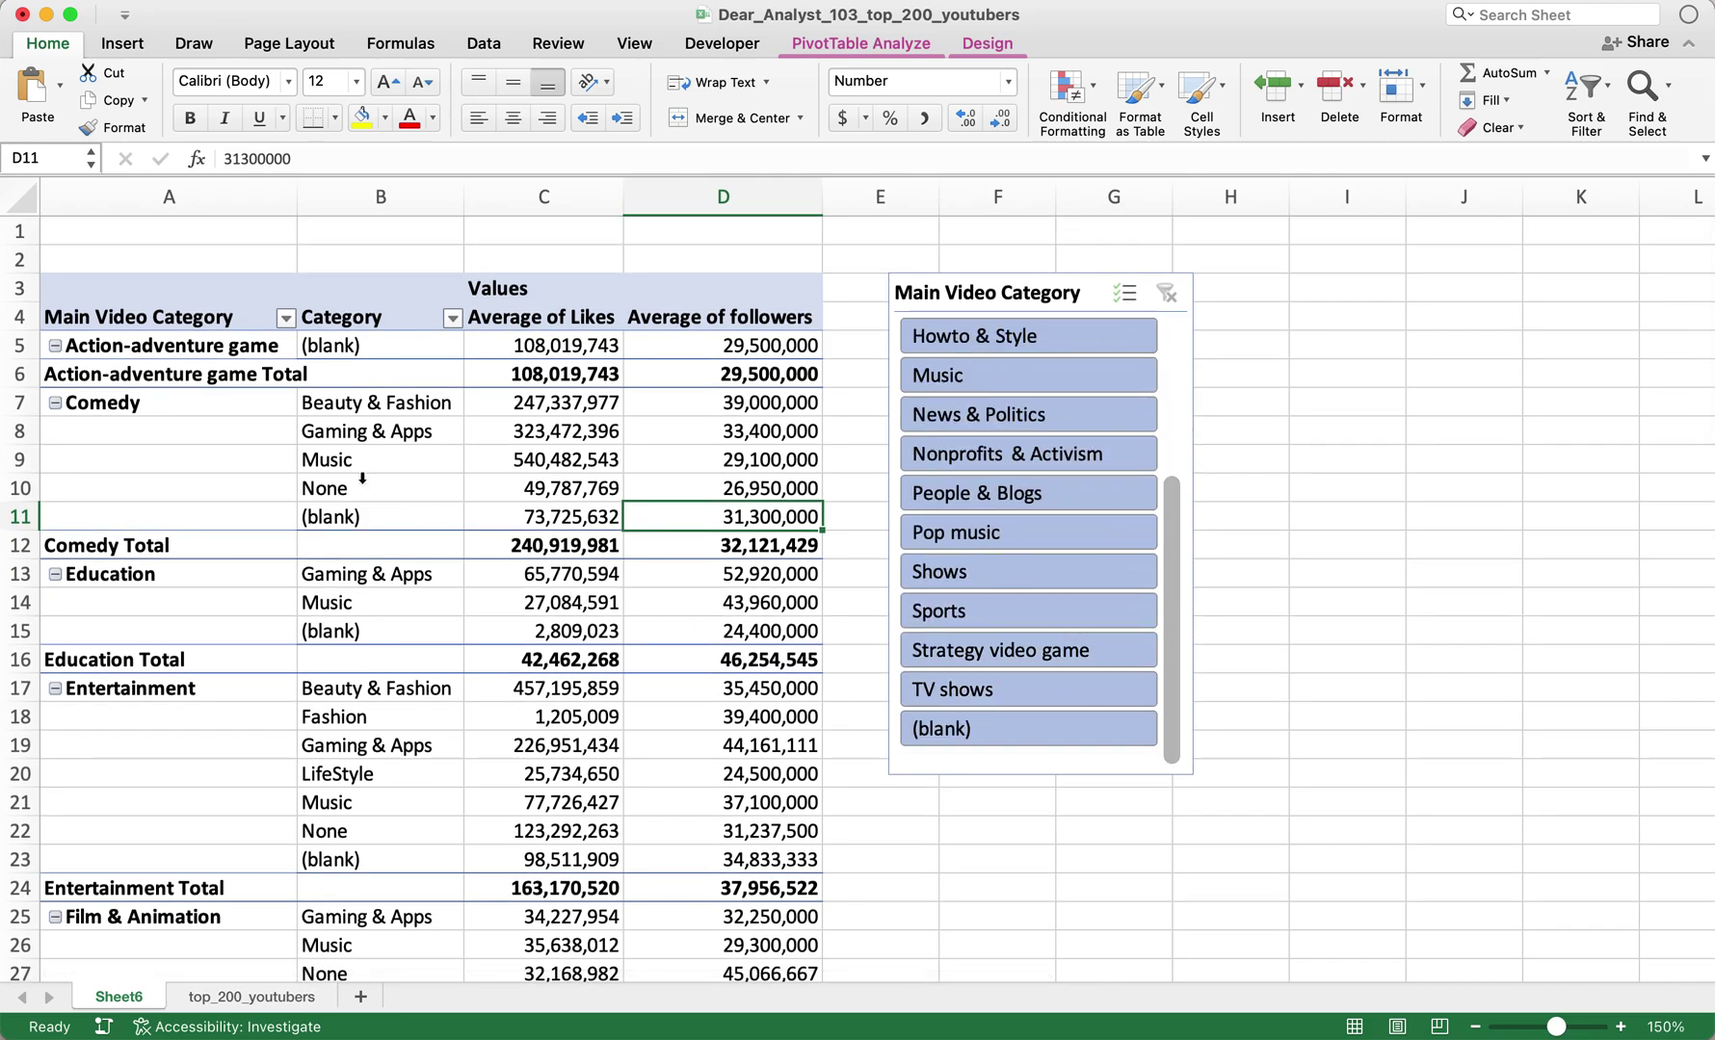
click(452, 319)
scroll(634, 677, down, 3)
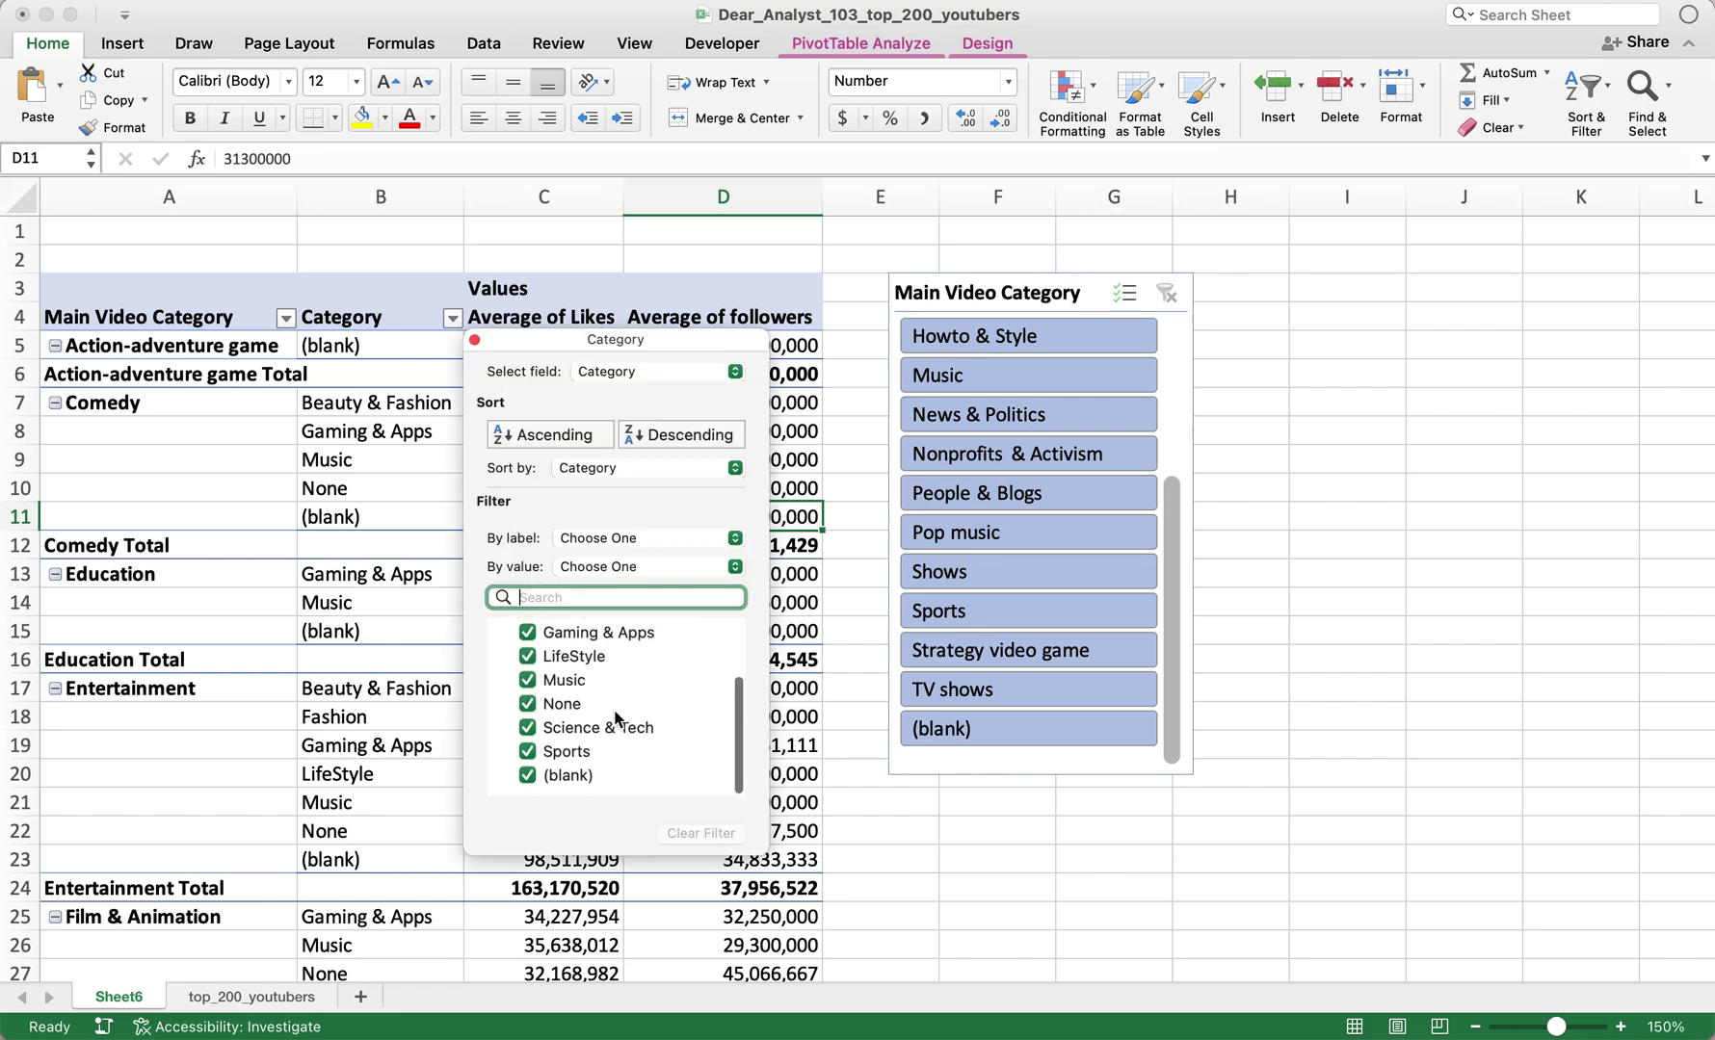
click(818, 695)
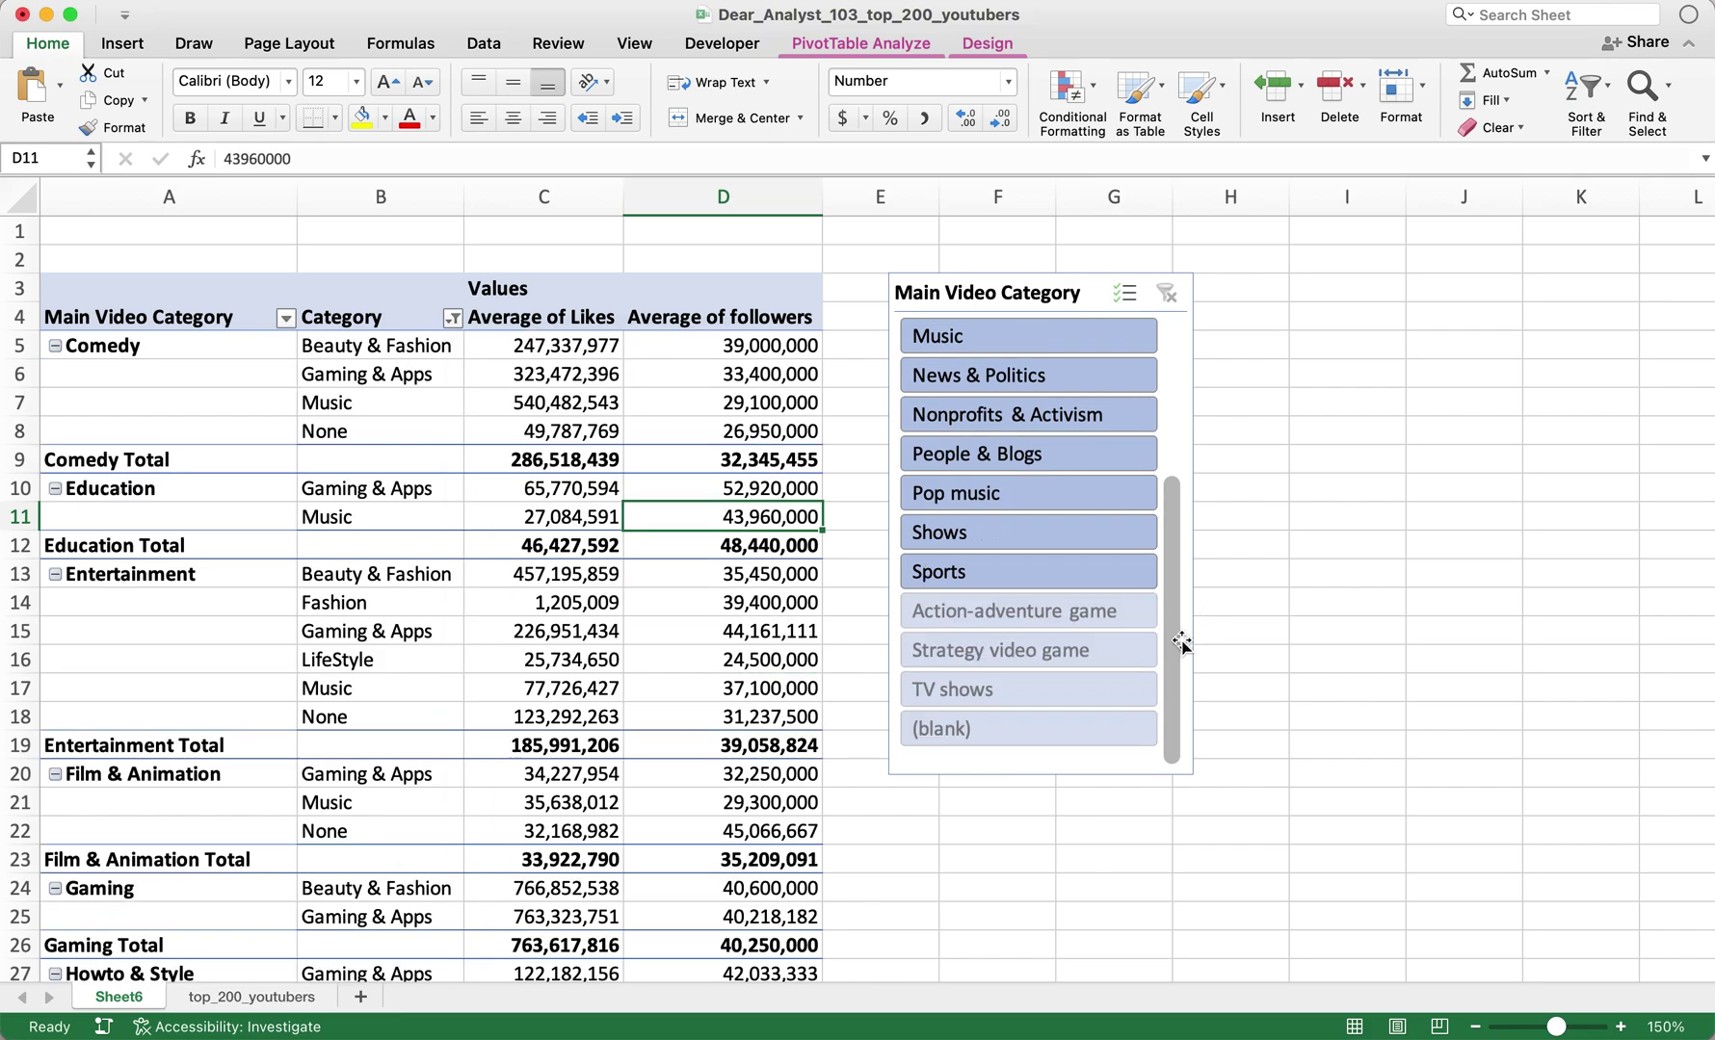
scroll(1175, 497, up, 5)
scroll(1166, 398, down, 1)
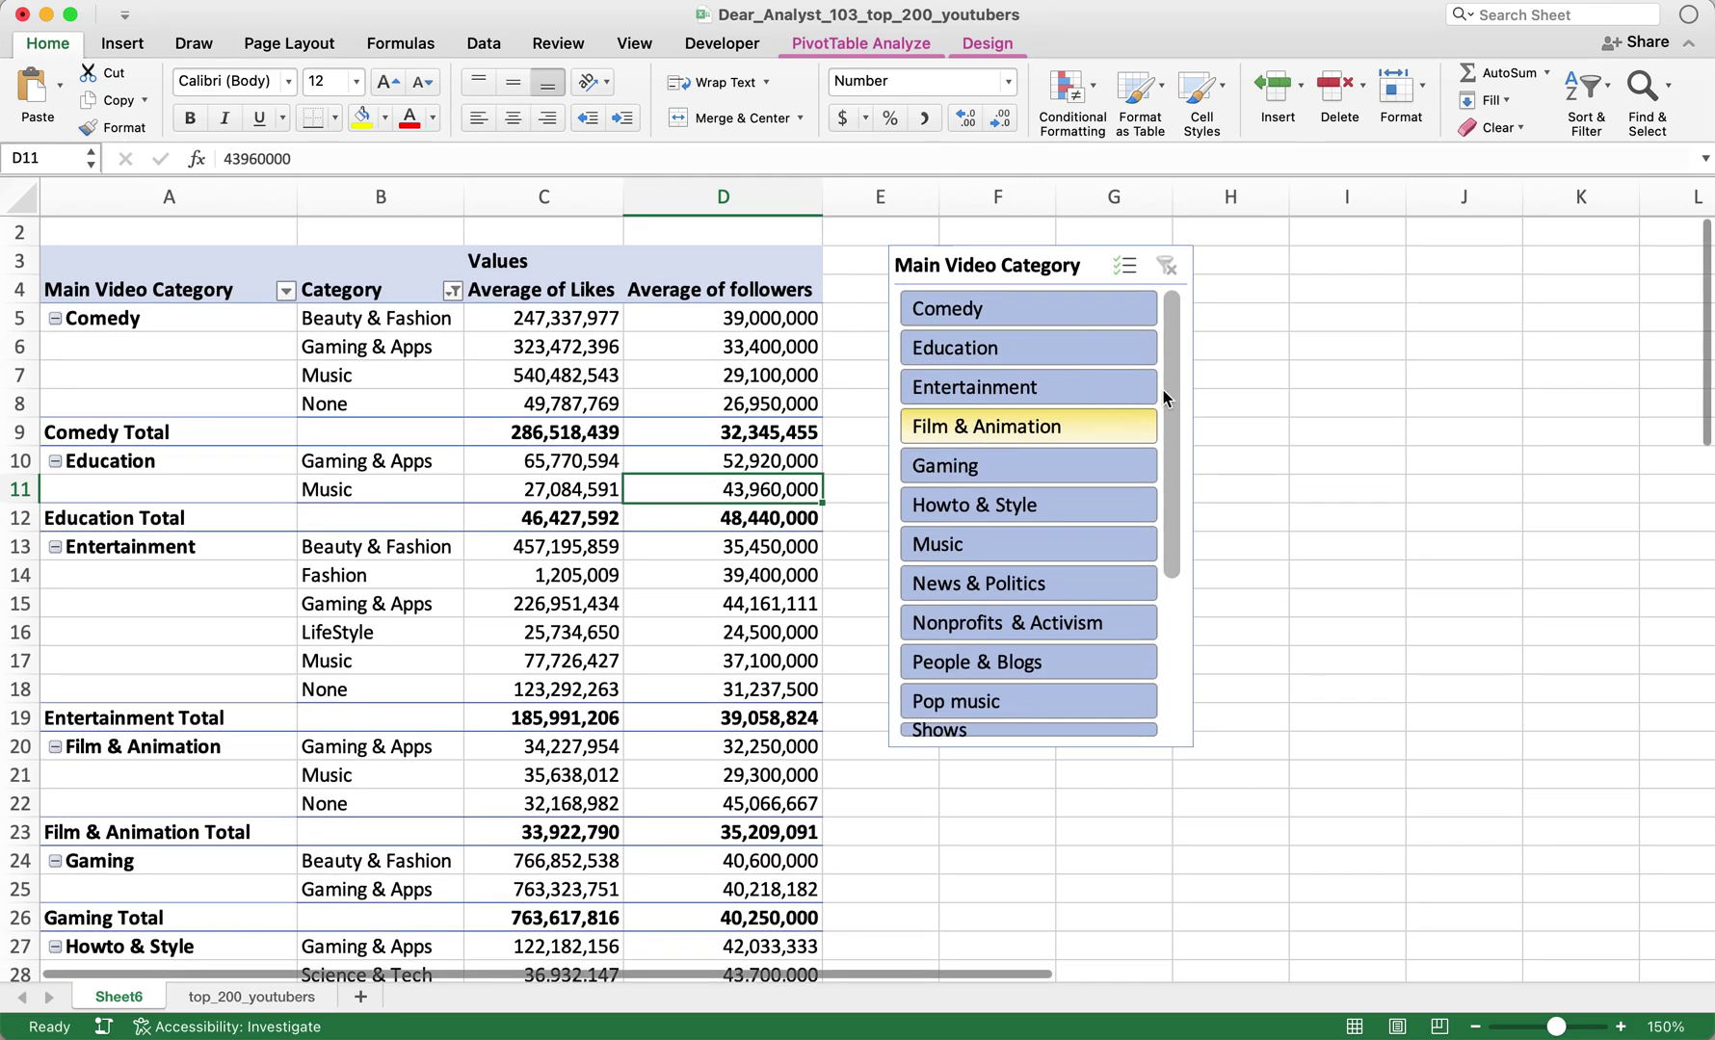
- Filter the pivot to Entertainment with the slicer and check the Main Video Category filter
scroll(1166, 462, up, 2)
click(376, 460)
click(229, 460)
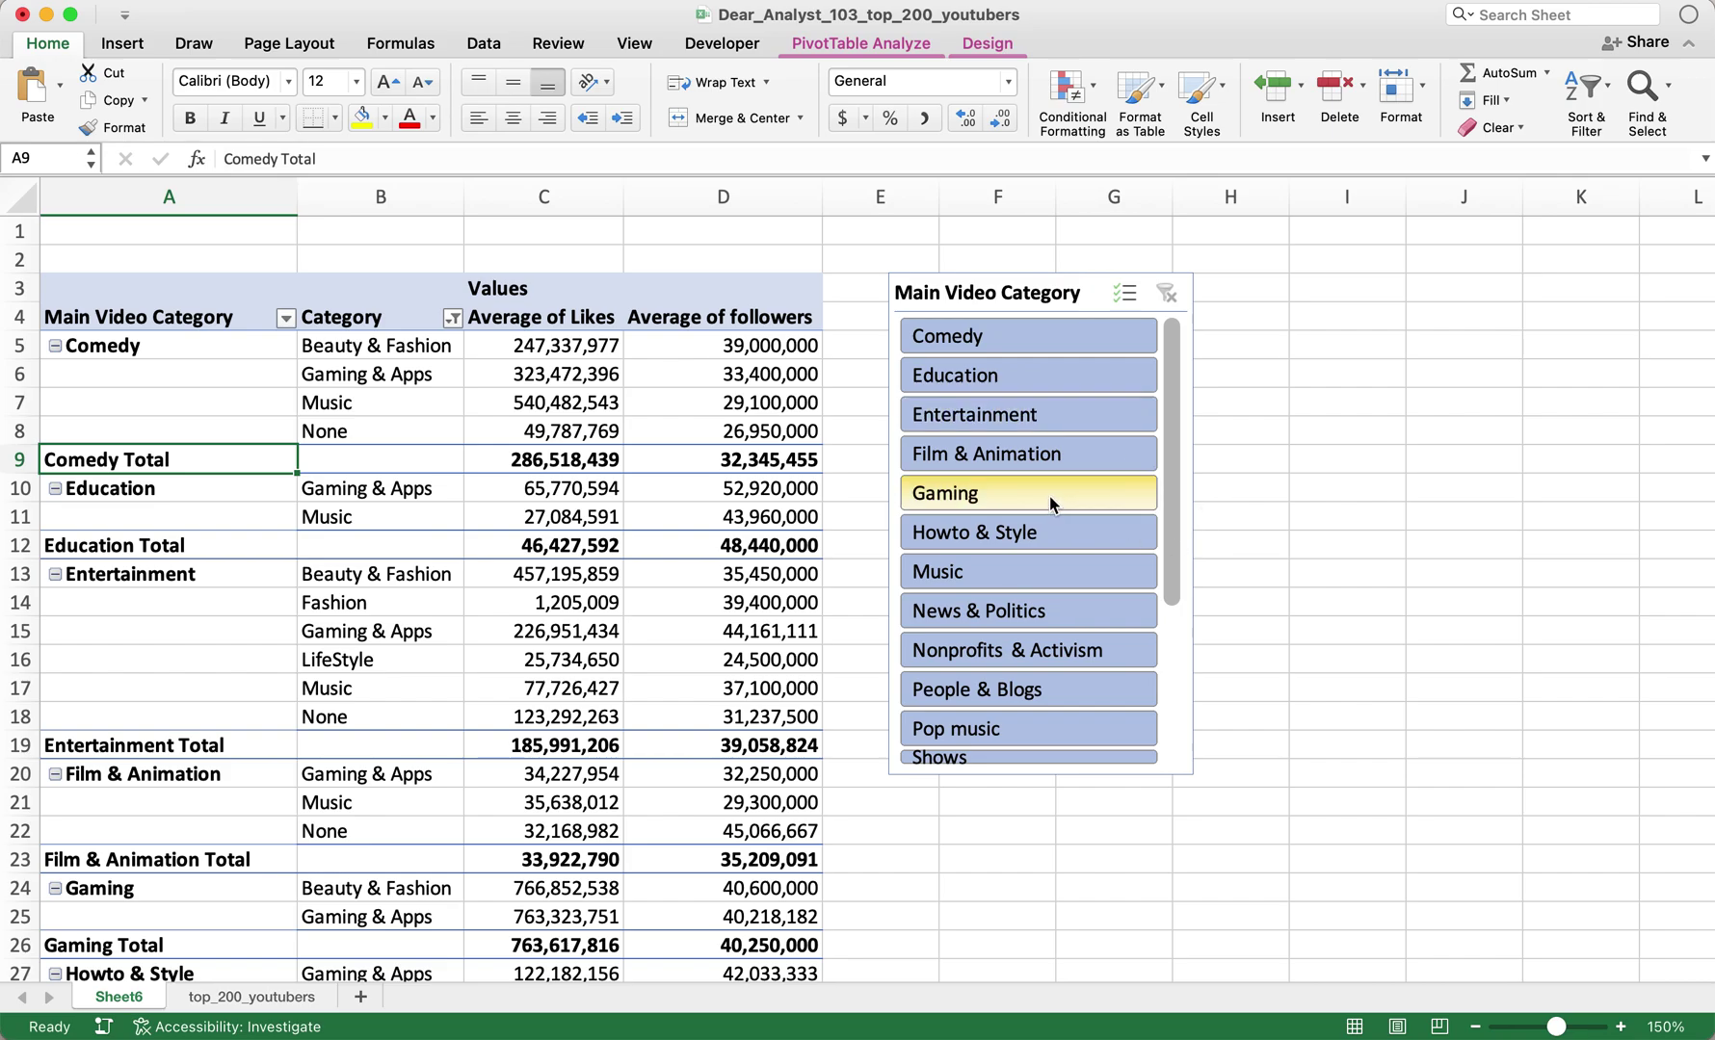
click(1009, 423)
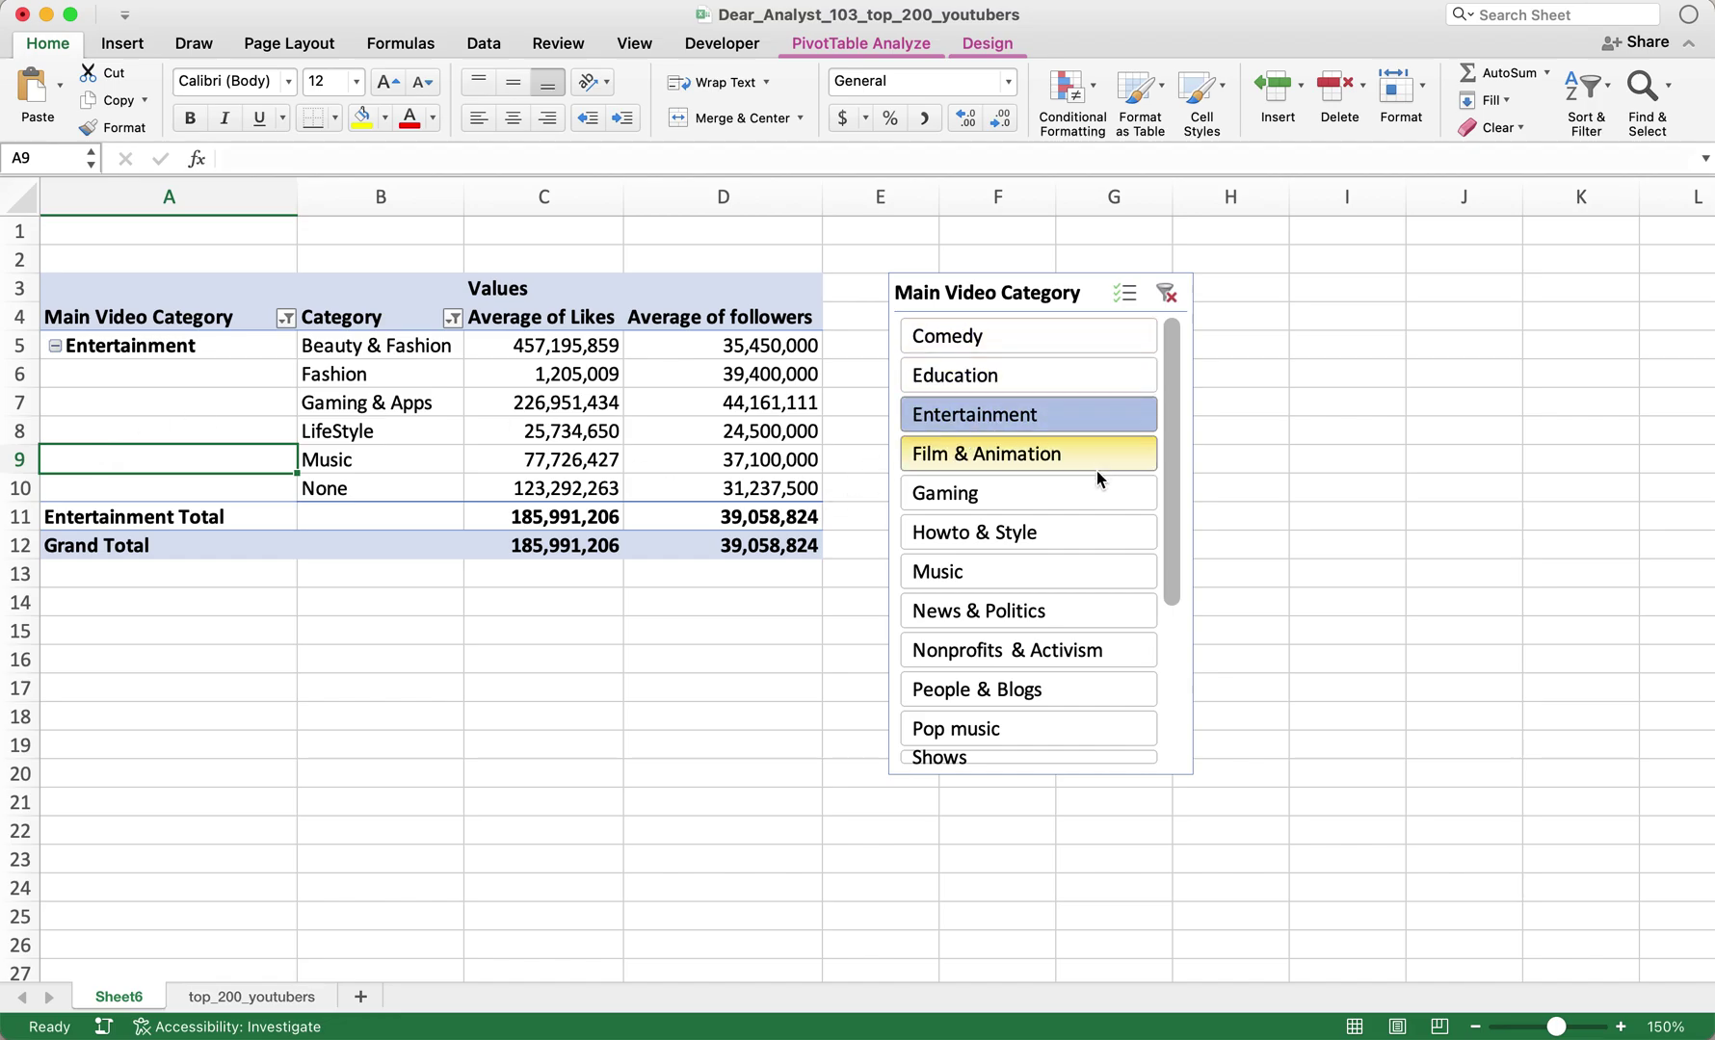
click(285, 319)
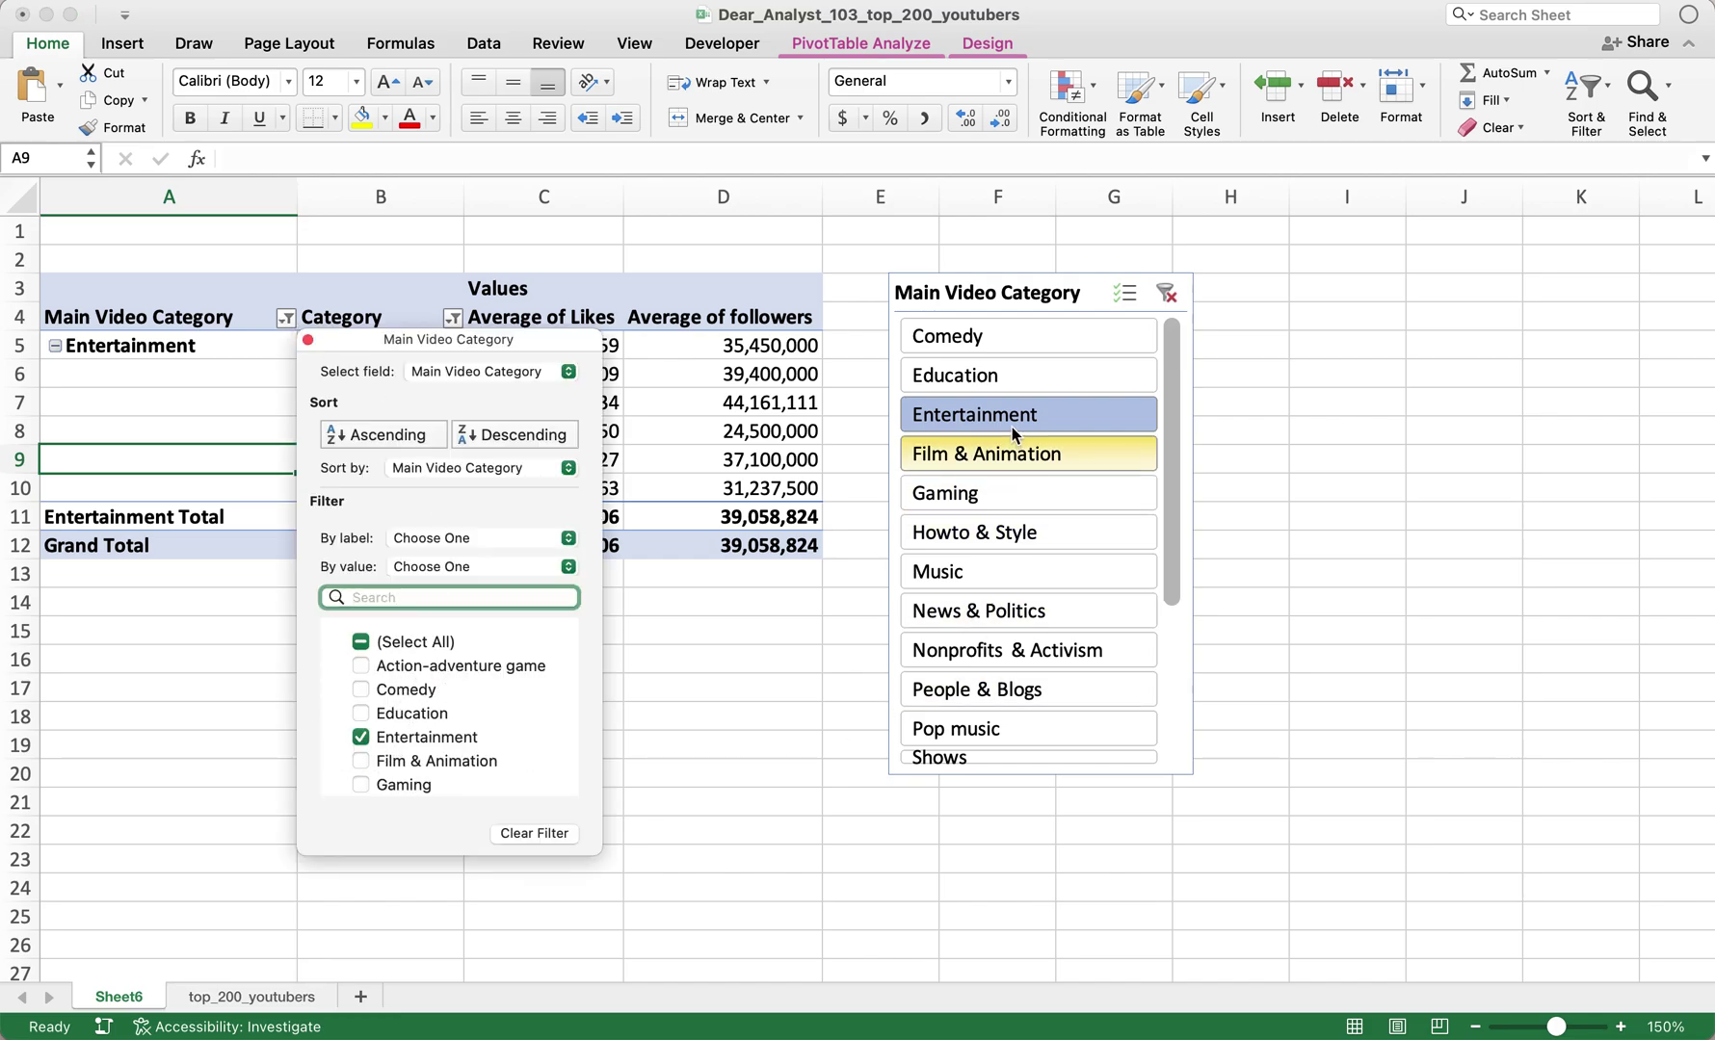
click(980, 430)
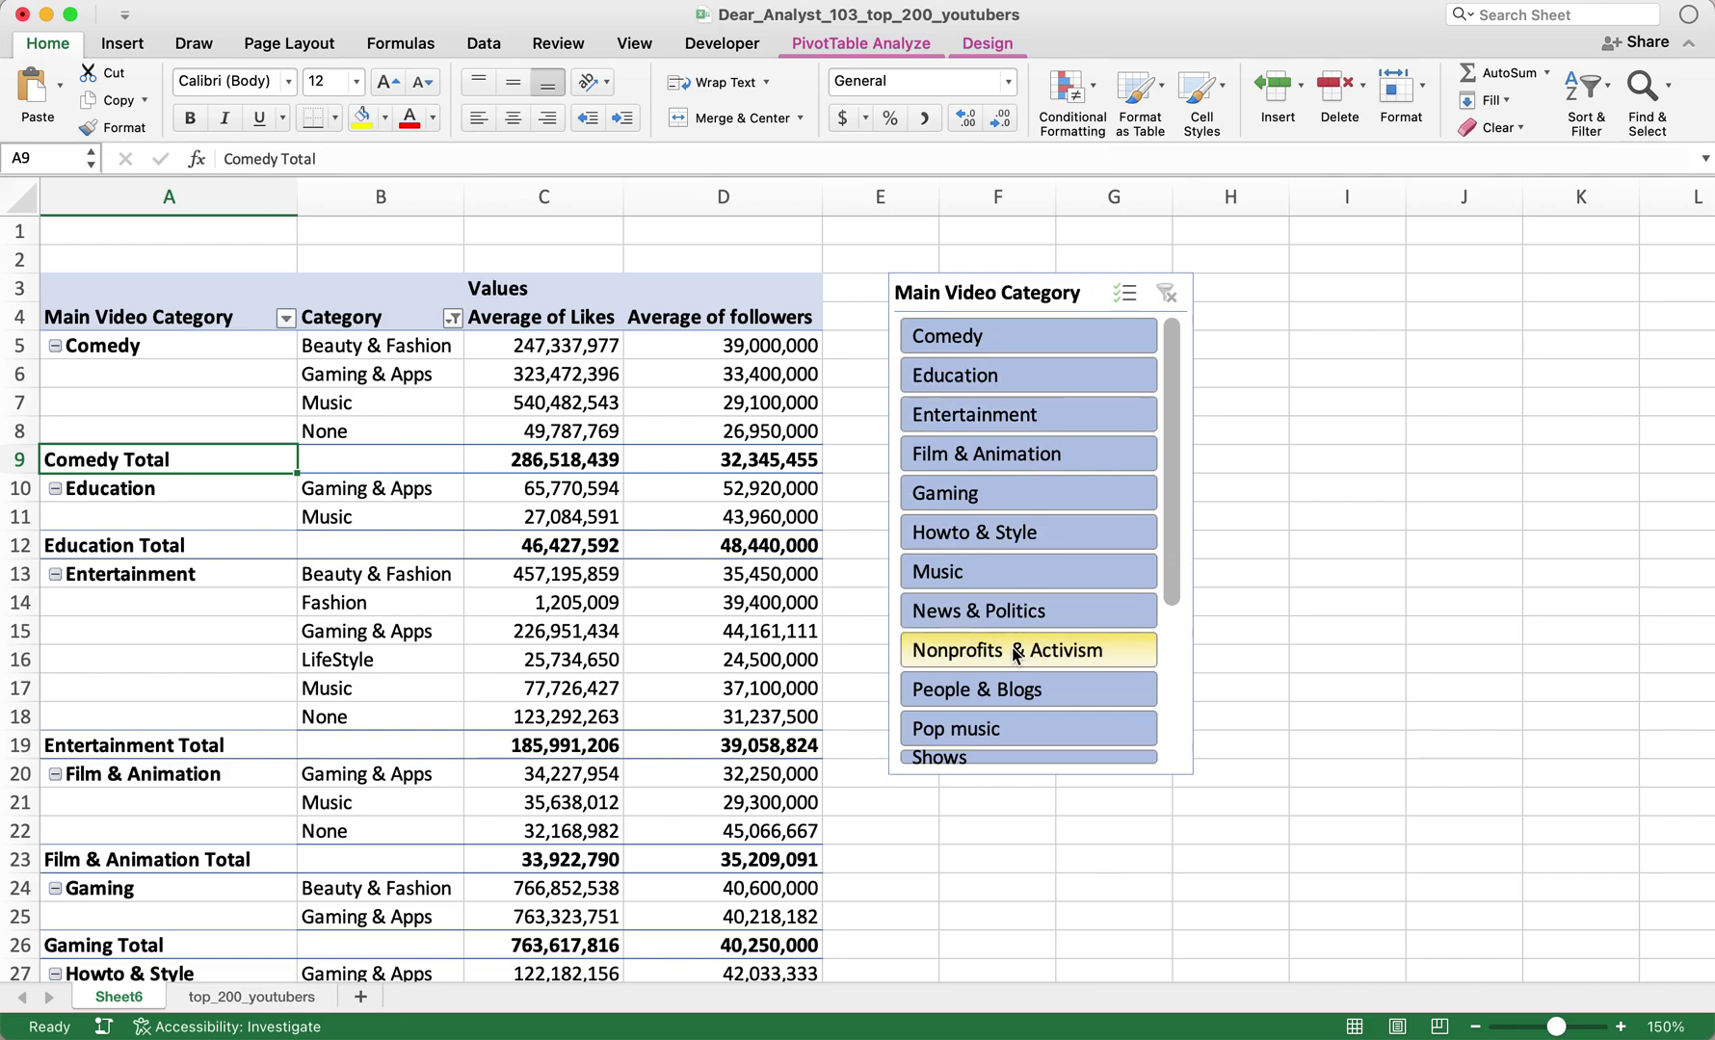
- Try Education, Film & Animation, Music and Entertainment in the slicer, clear it, then exclude Comedy
click(1026, 377)
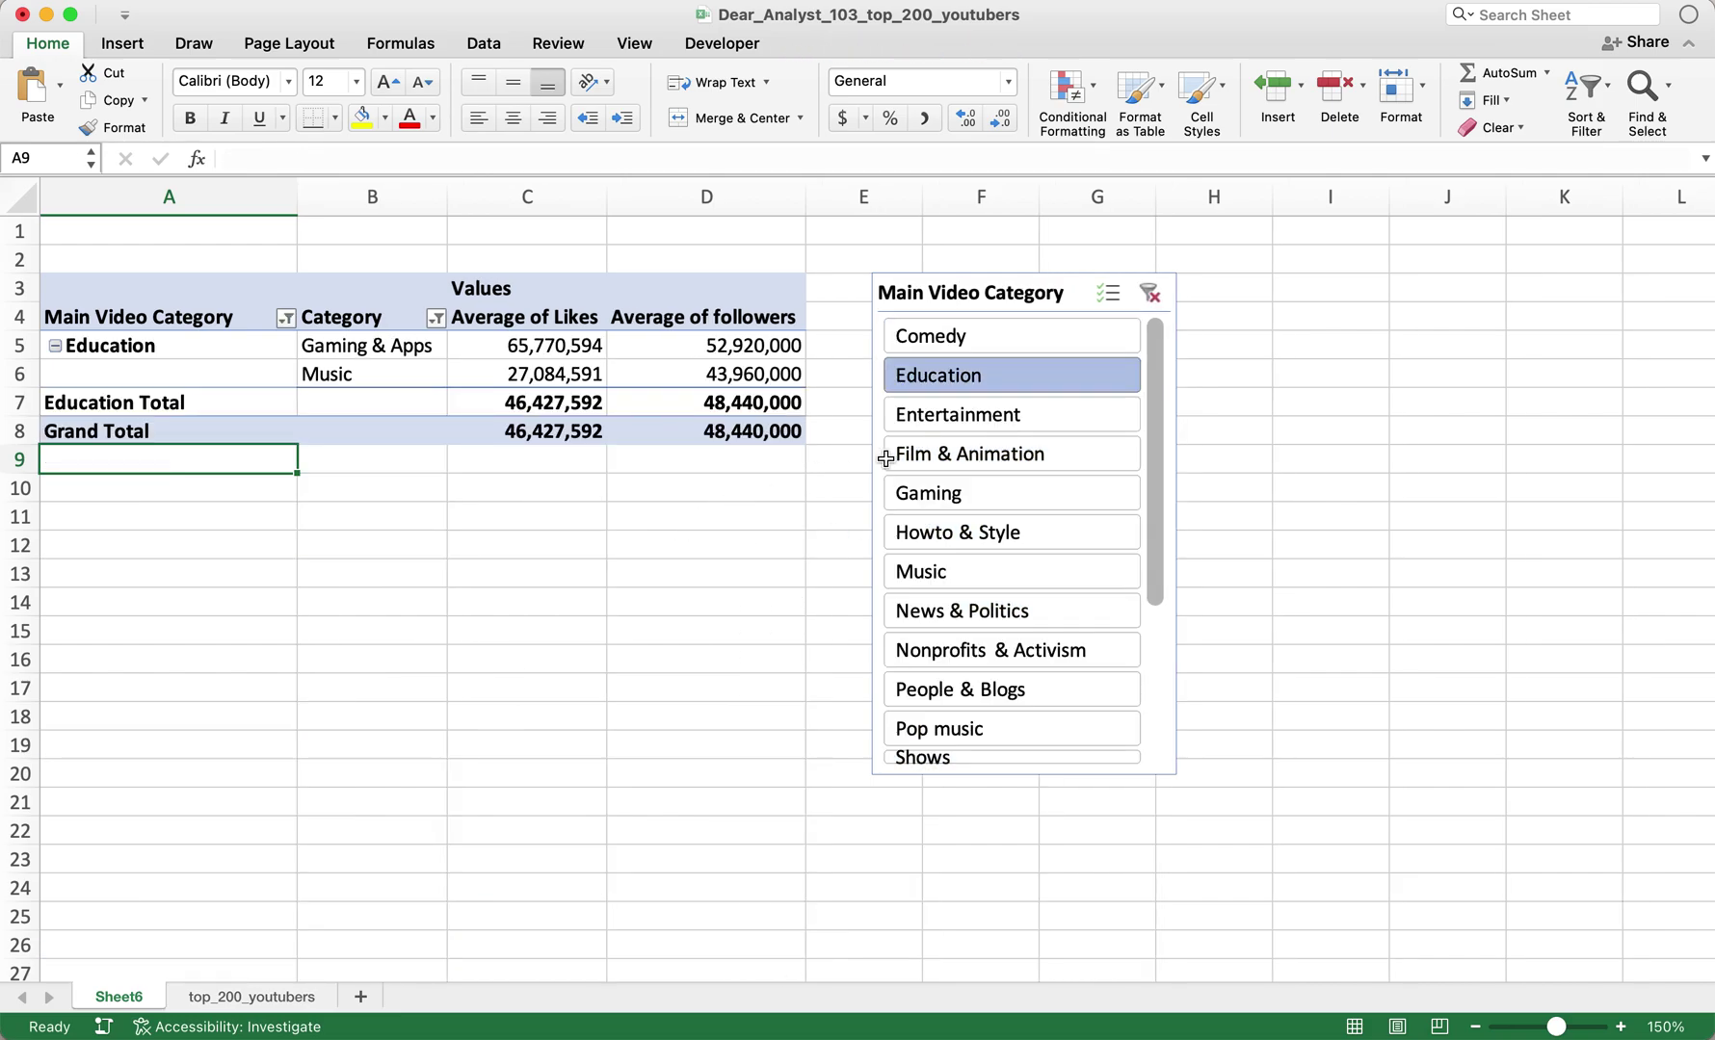
click(987, 456)
click(985, 575)
click(982, 416)
click(1162, 297)
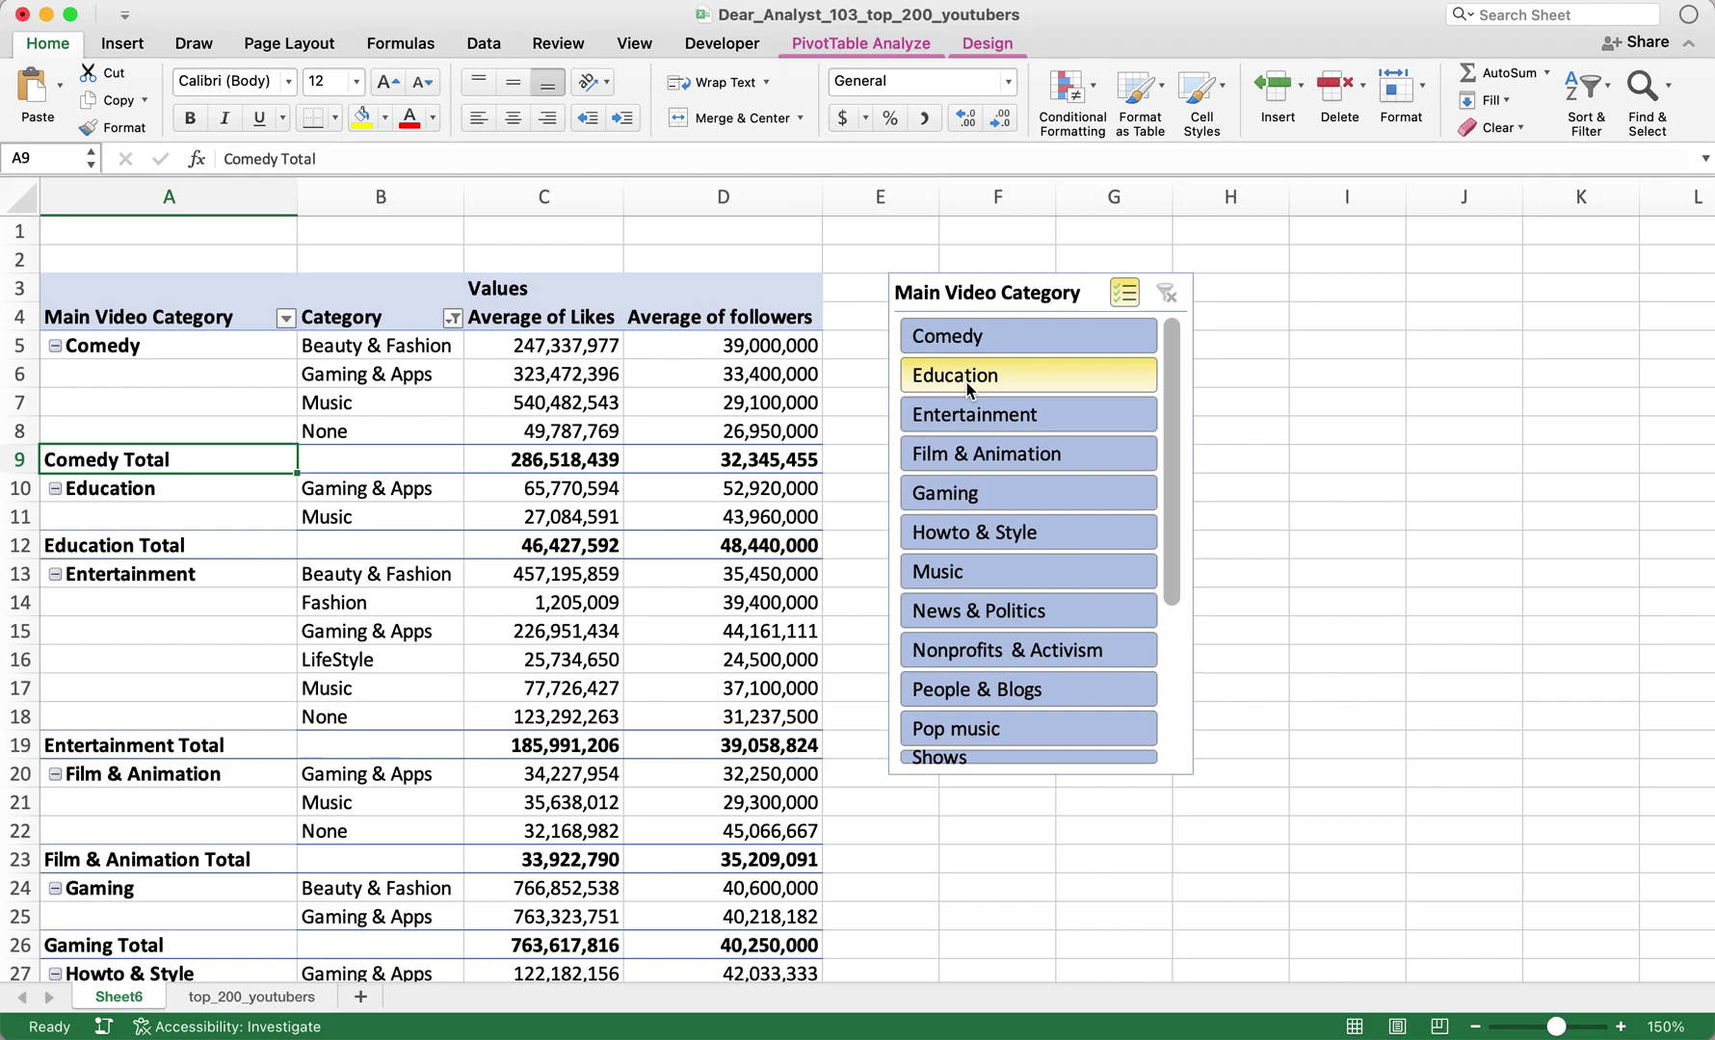
click(968, 336)
- Exclude Music, Howto & Style, Entertainment and Gaming, News & Politics, Nonprofits & Activism, Pop music, Shows, People & Blogs
click(966, 571)
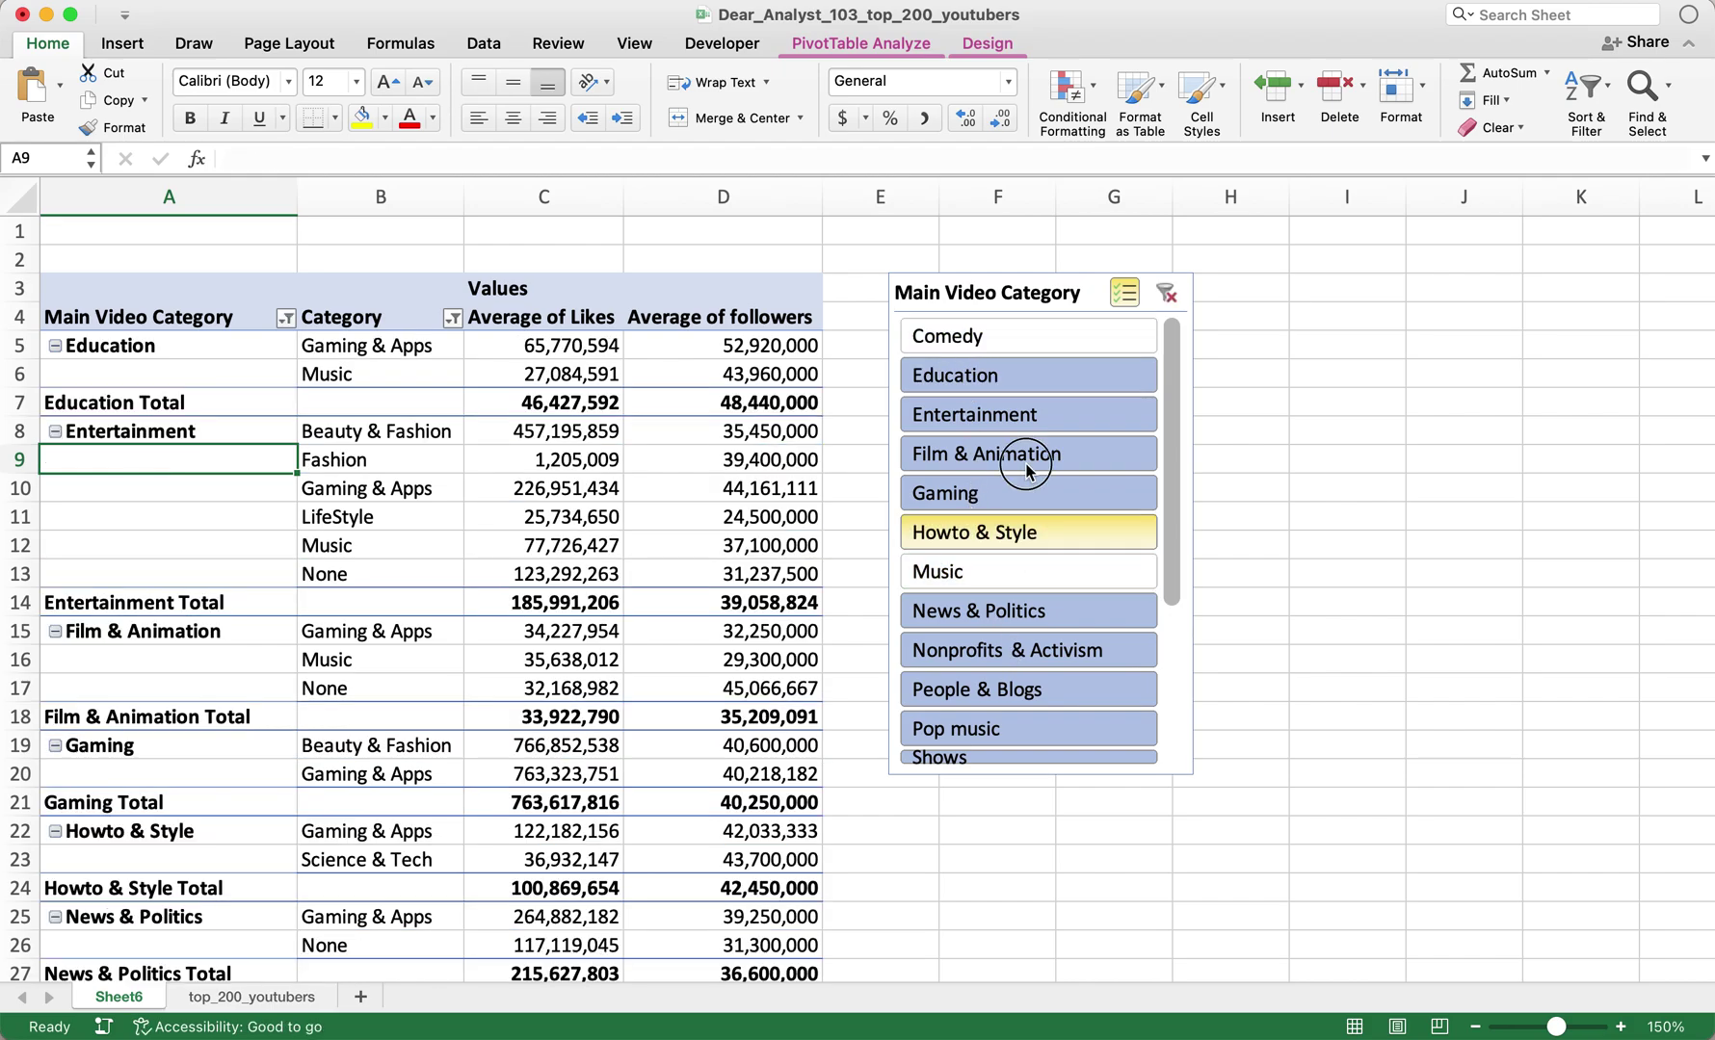
click(1025, 414)
click(1025, 493)
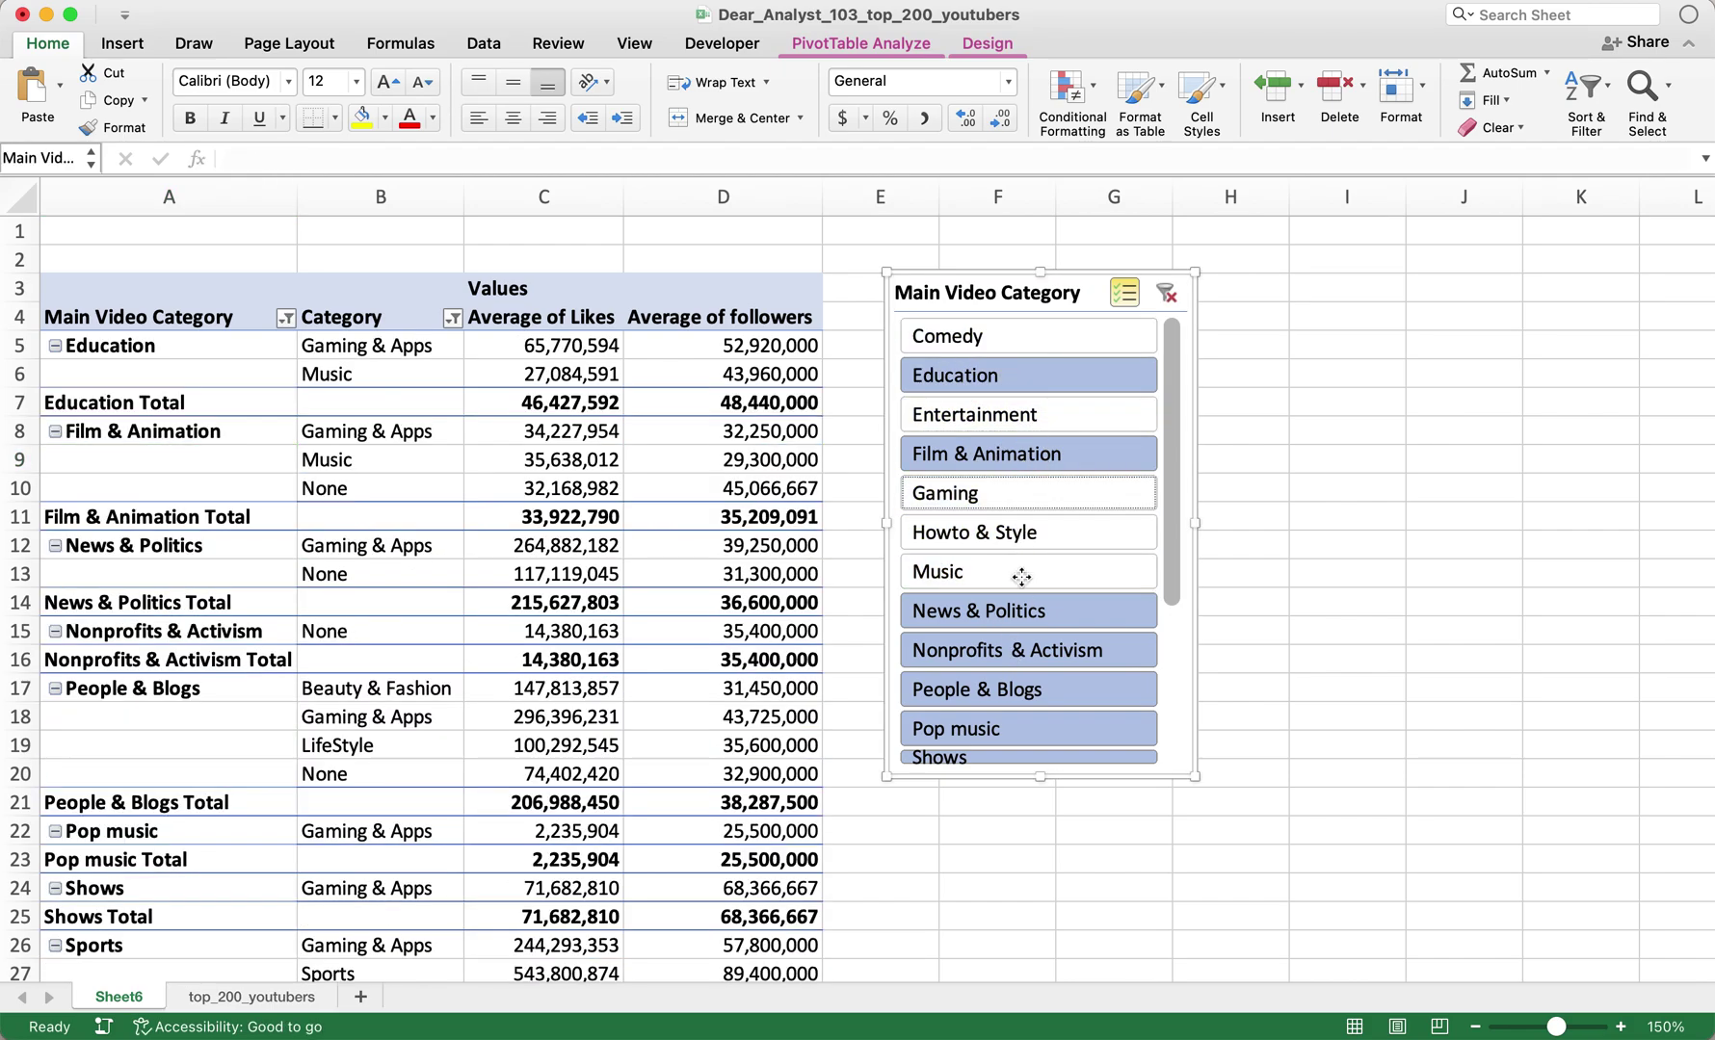
click(1021, 610)
click(1026, 650)
scroll(1169, 496, down, 3)
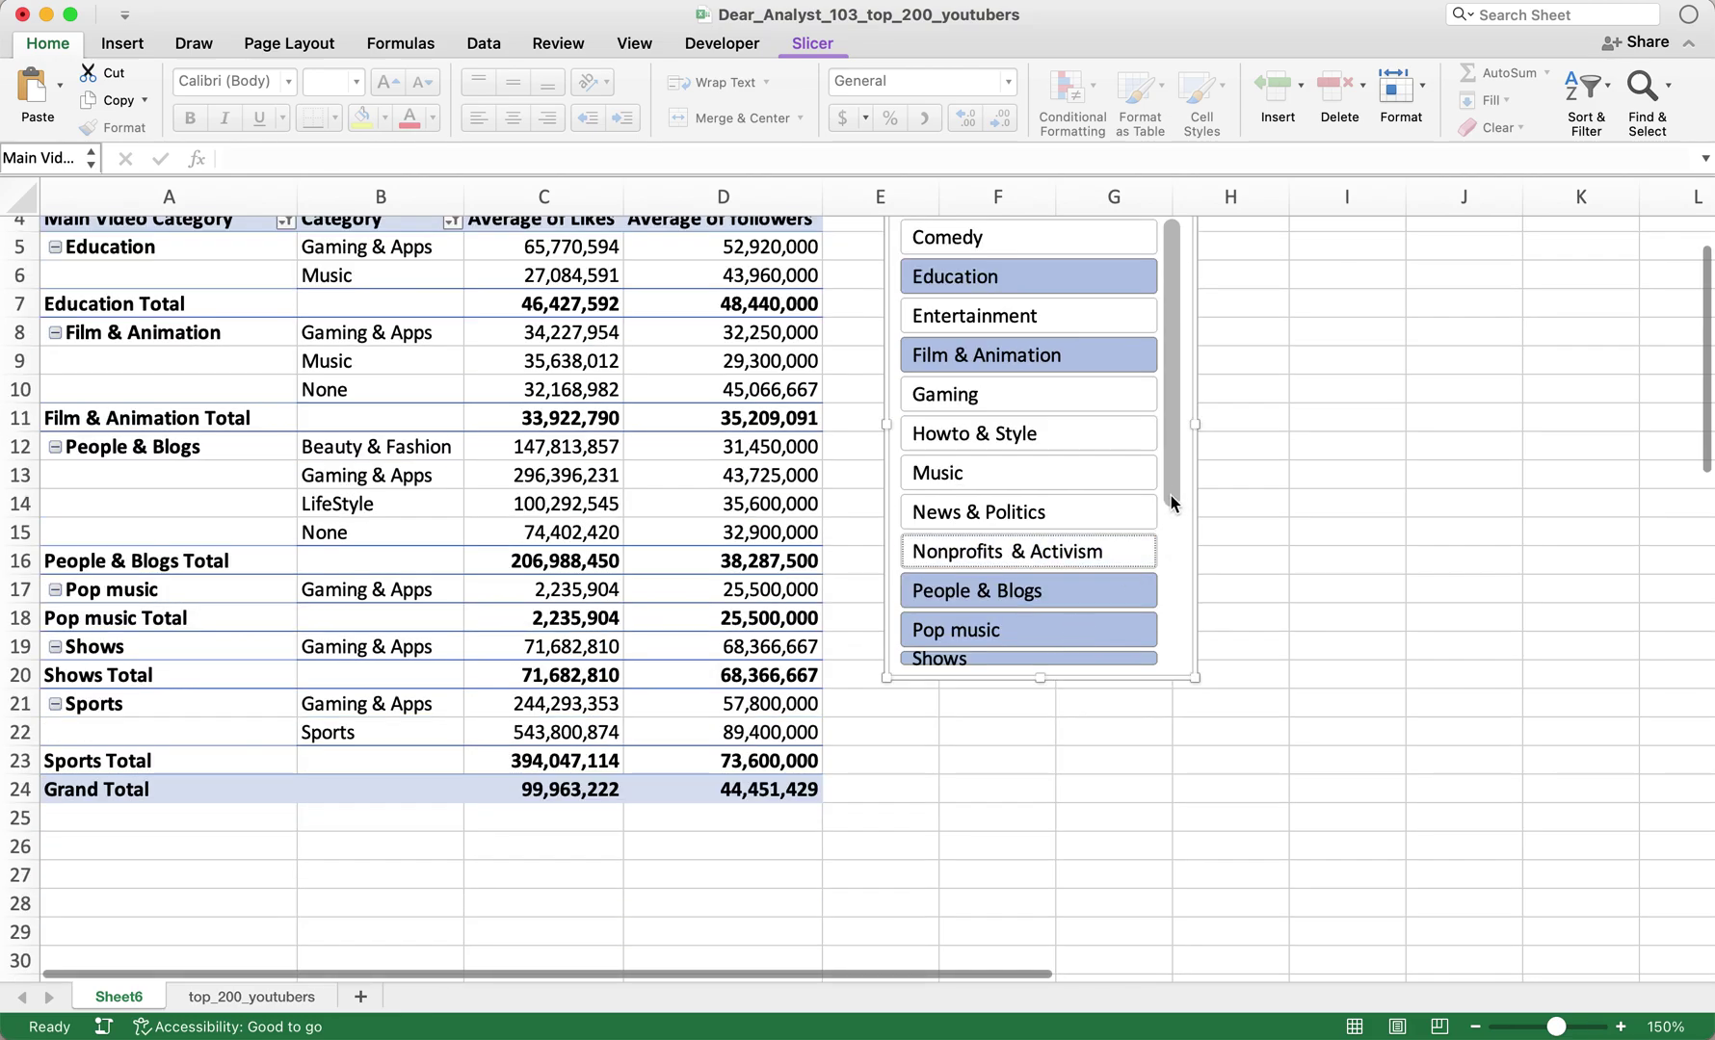
scroll(1148, 563, down, 3)
click(1045, 525)
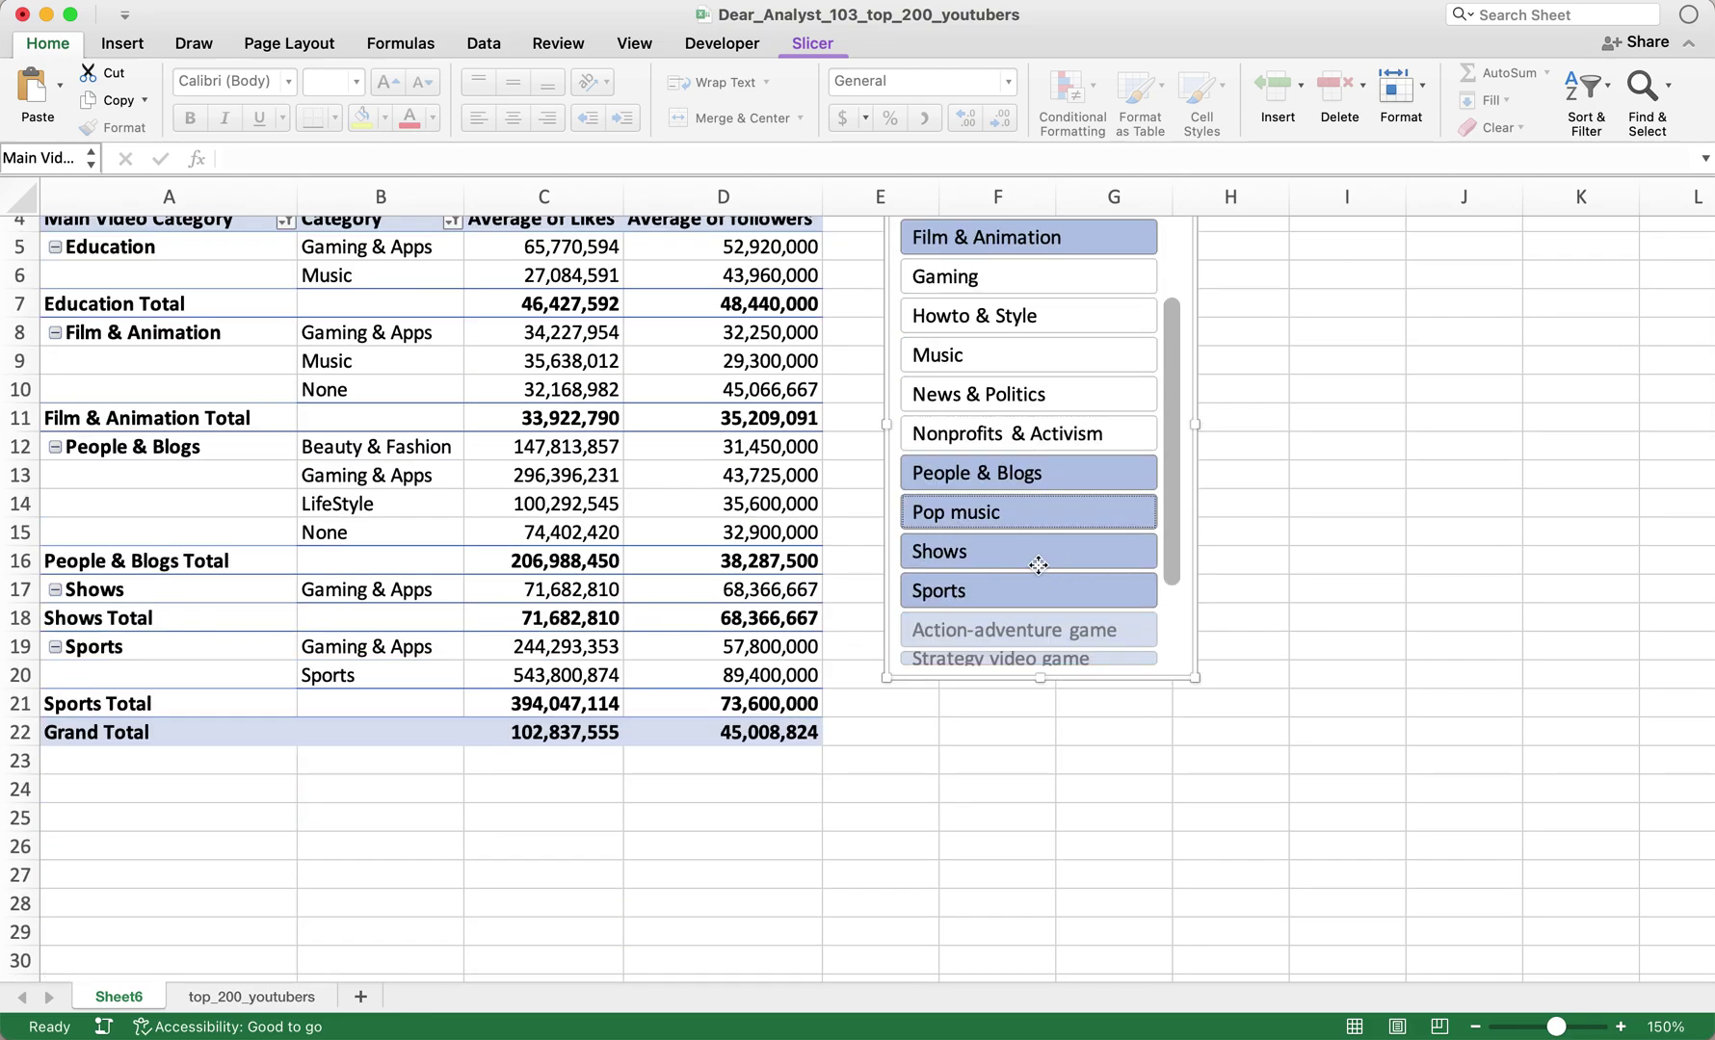
click(1036, 548)
click(1039, 474)
- Move the slicer up beside the pivot and clear its filter to show all categories
drag(1170, 496, 1127, 472)
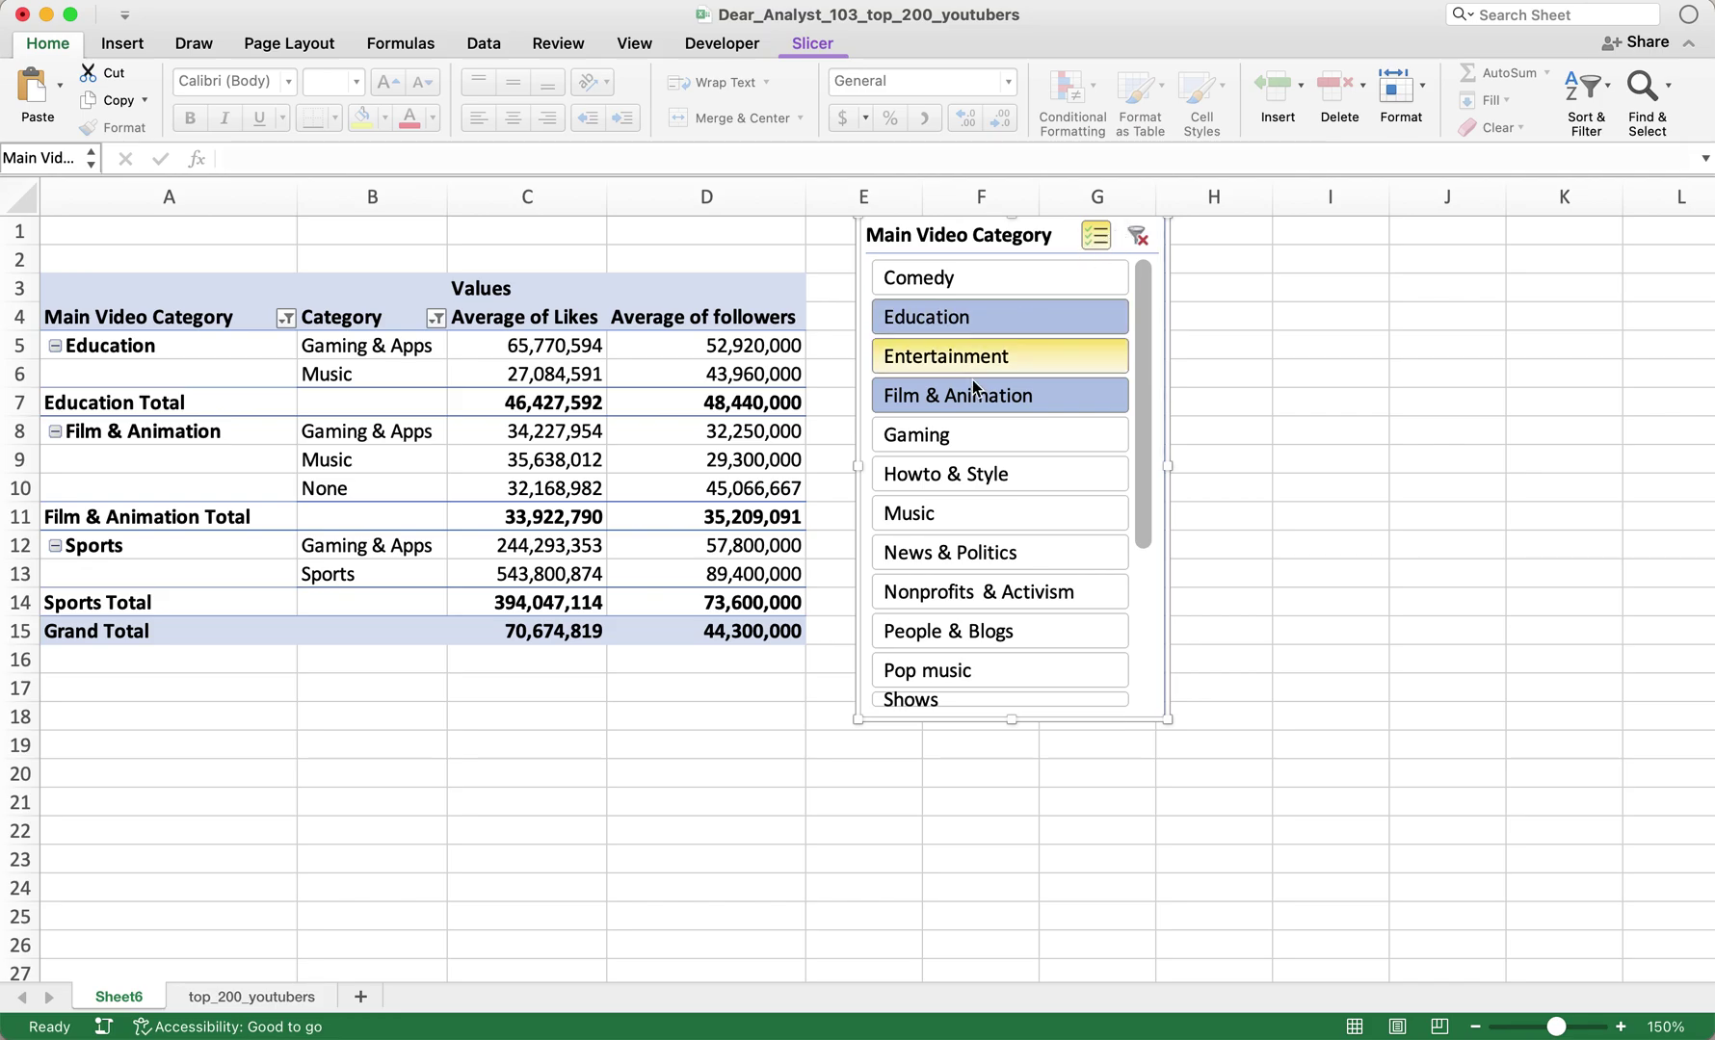
drag(1138, 367, 1130, 578)
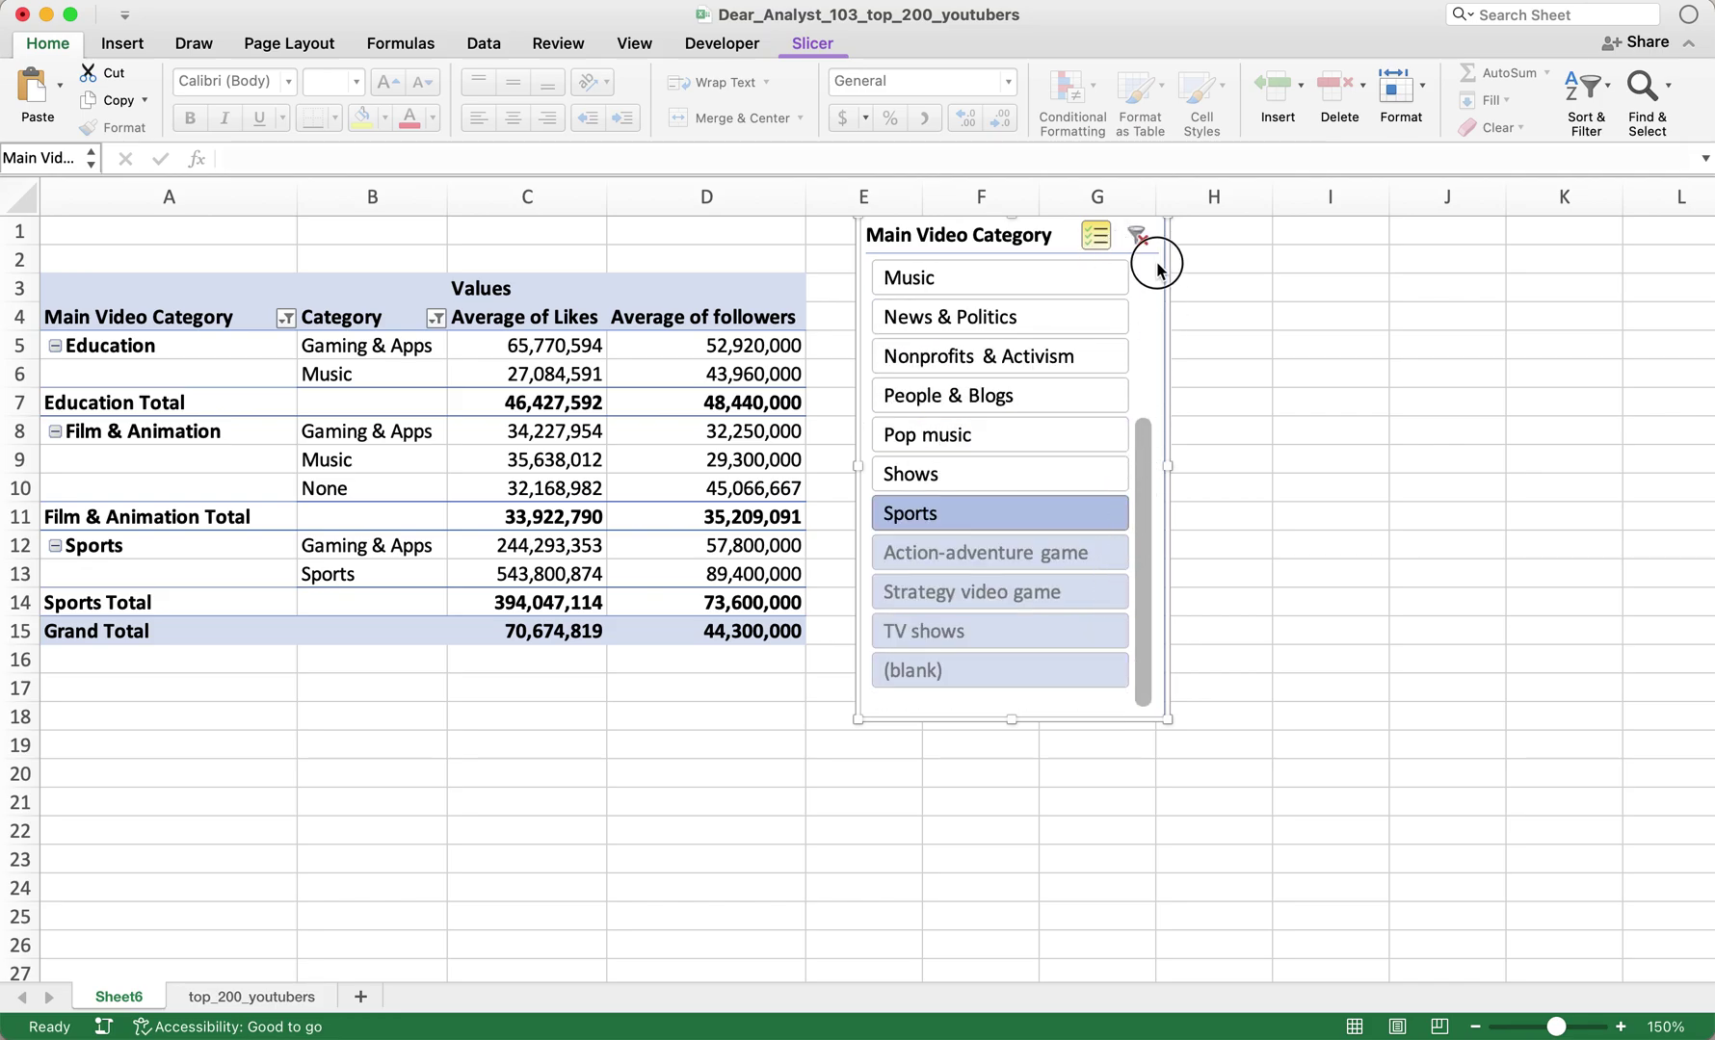
scroll(1069, 273, up, 5)
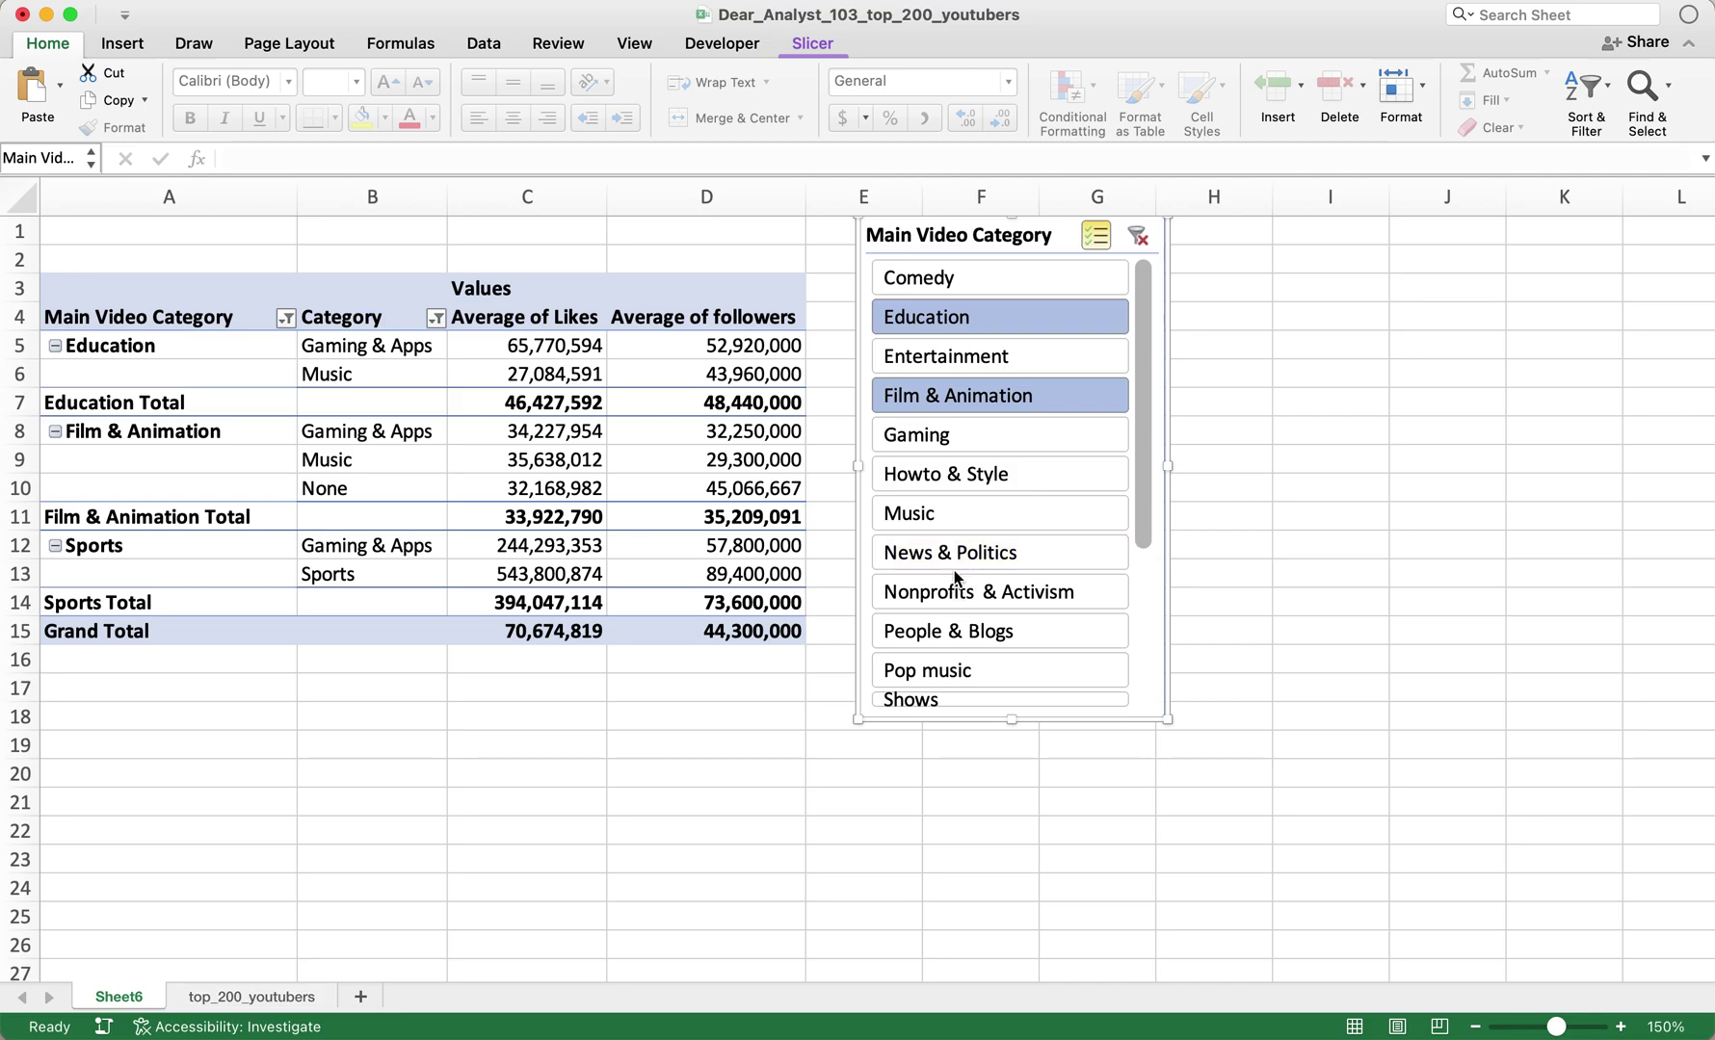
click(1138, 237)
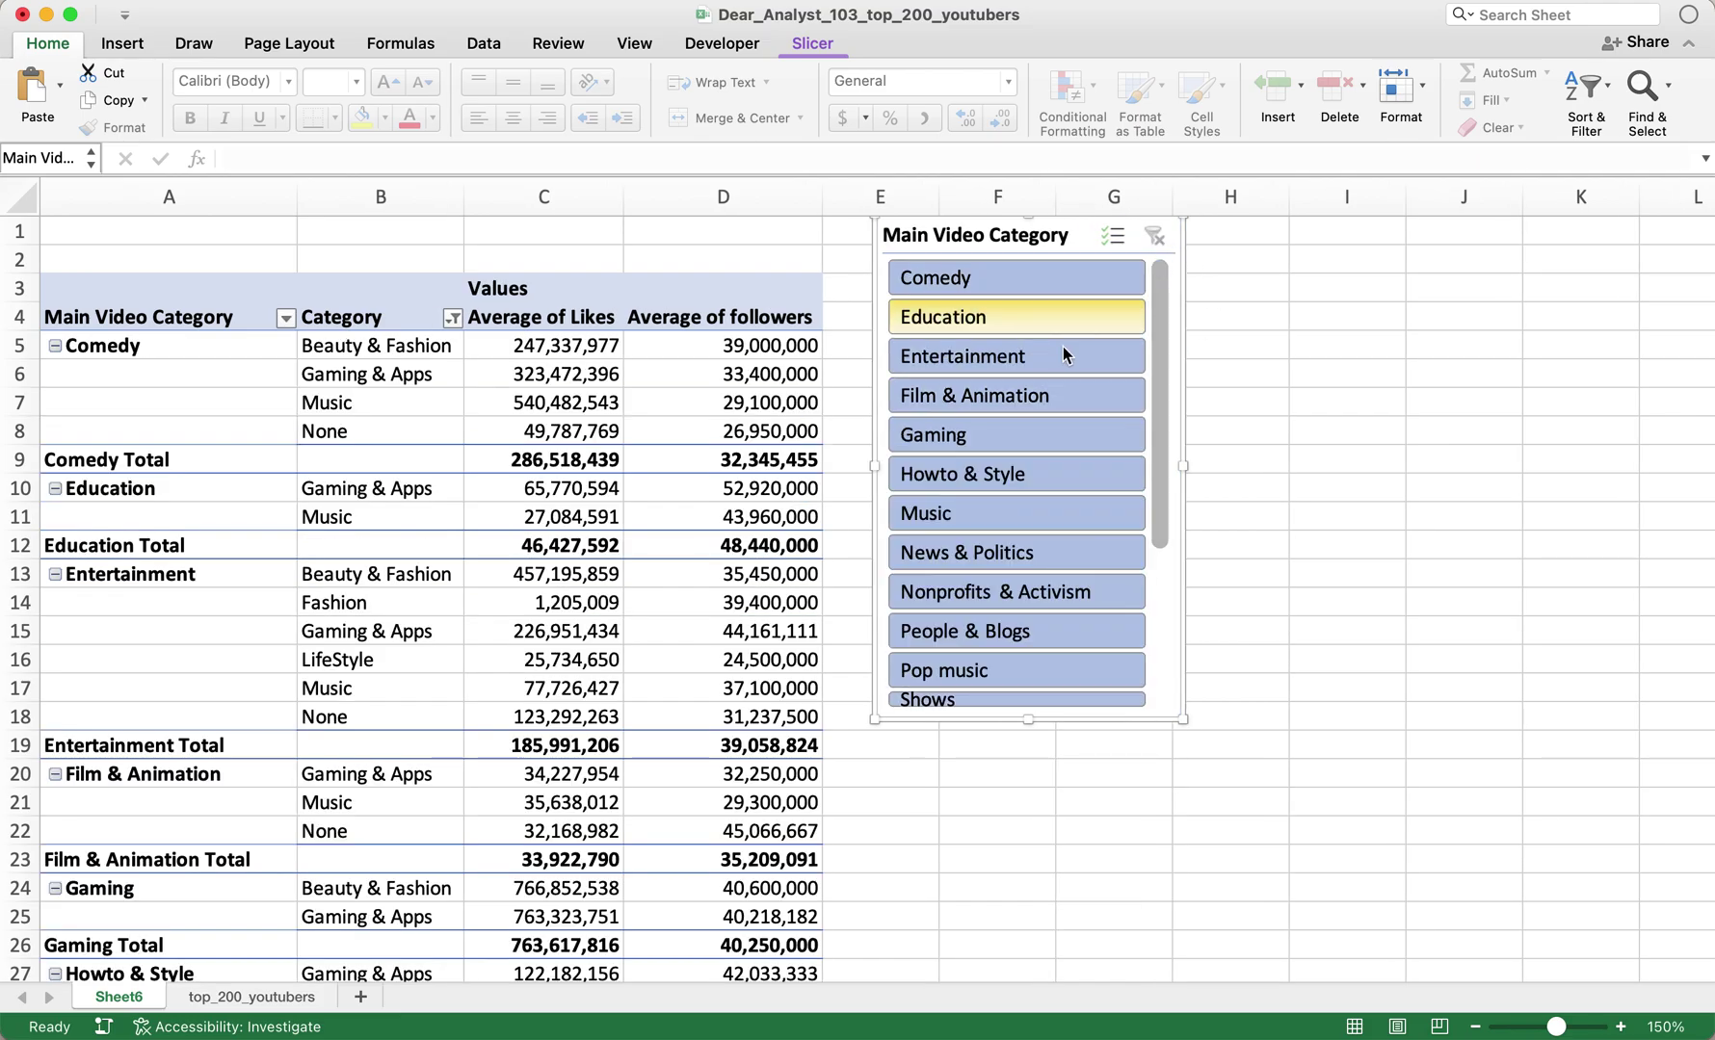
scroll(1233, 433, up, 2)
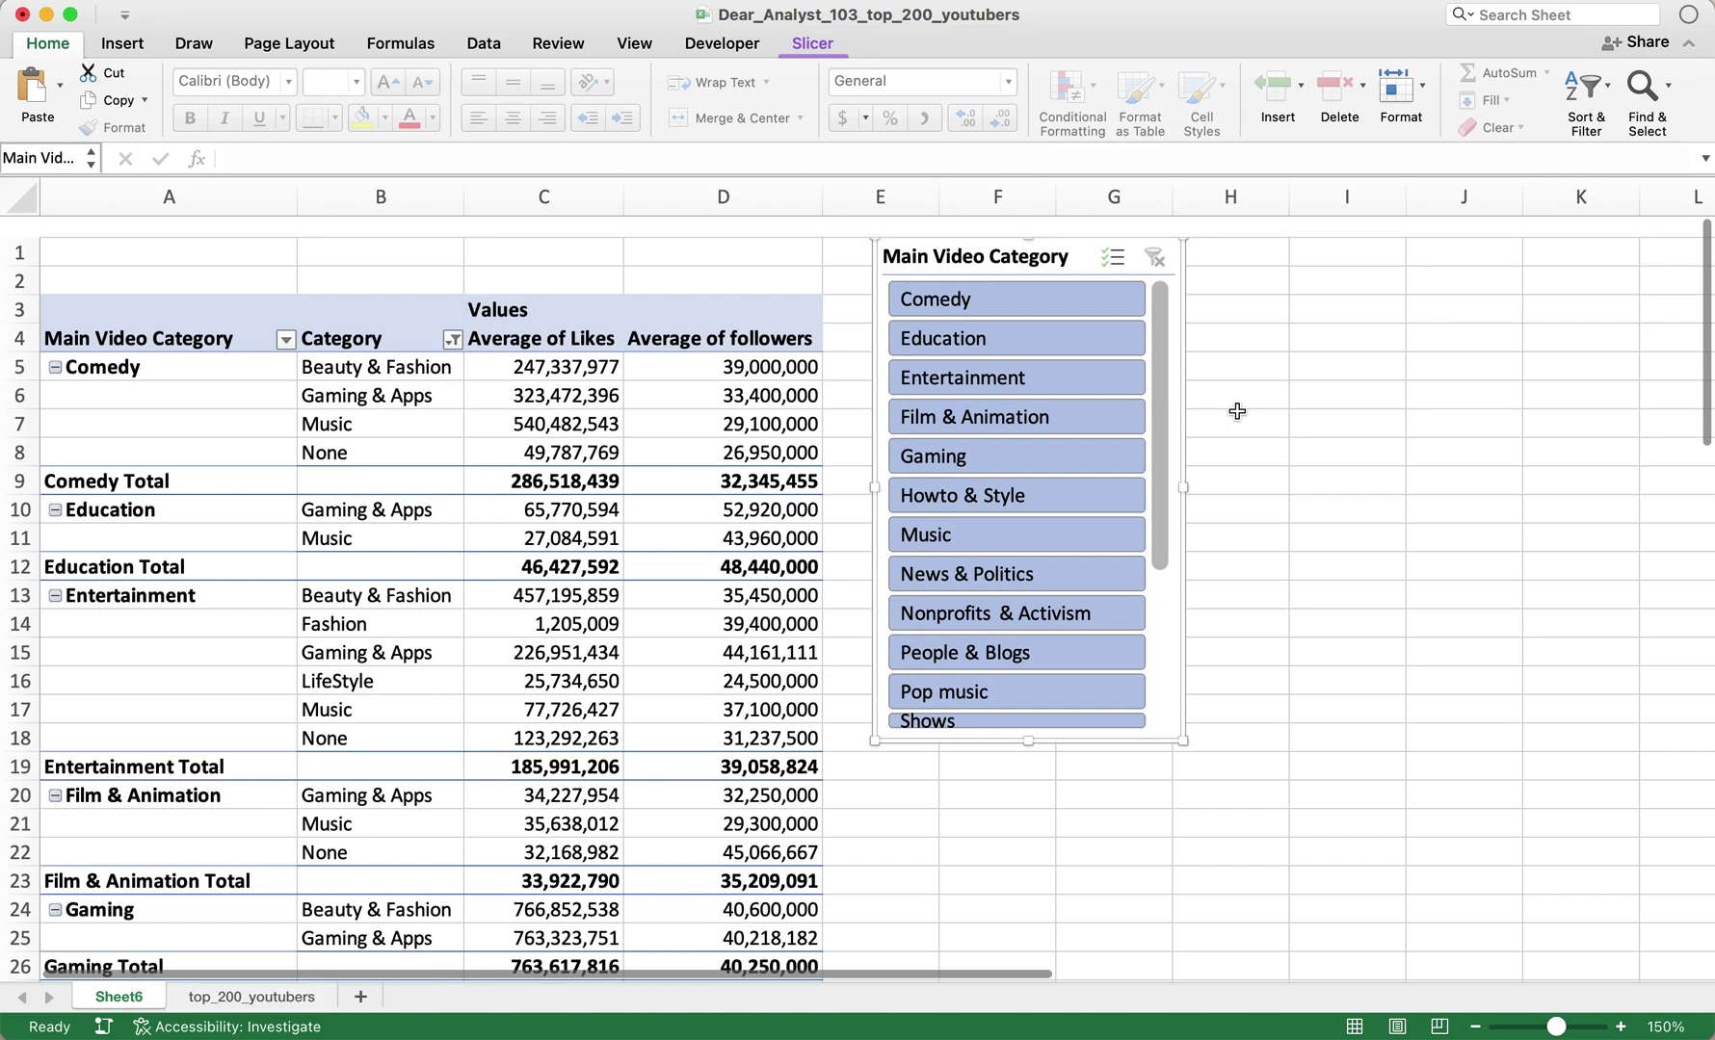
click(1001, 232)
- Position the slicer right beside the PivotTable and open the Slicer tab's Columns setting
drag(1002, 232, 984, 294)
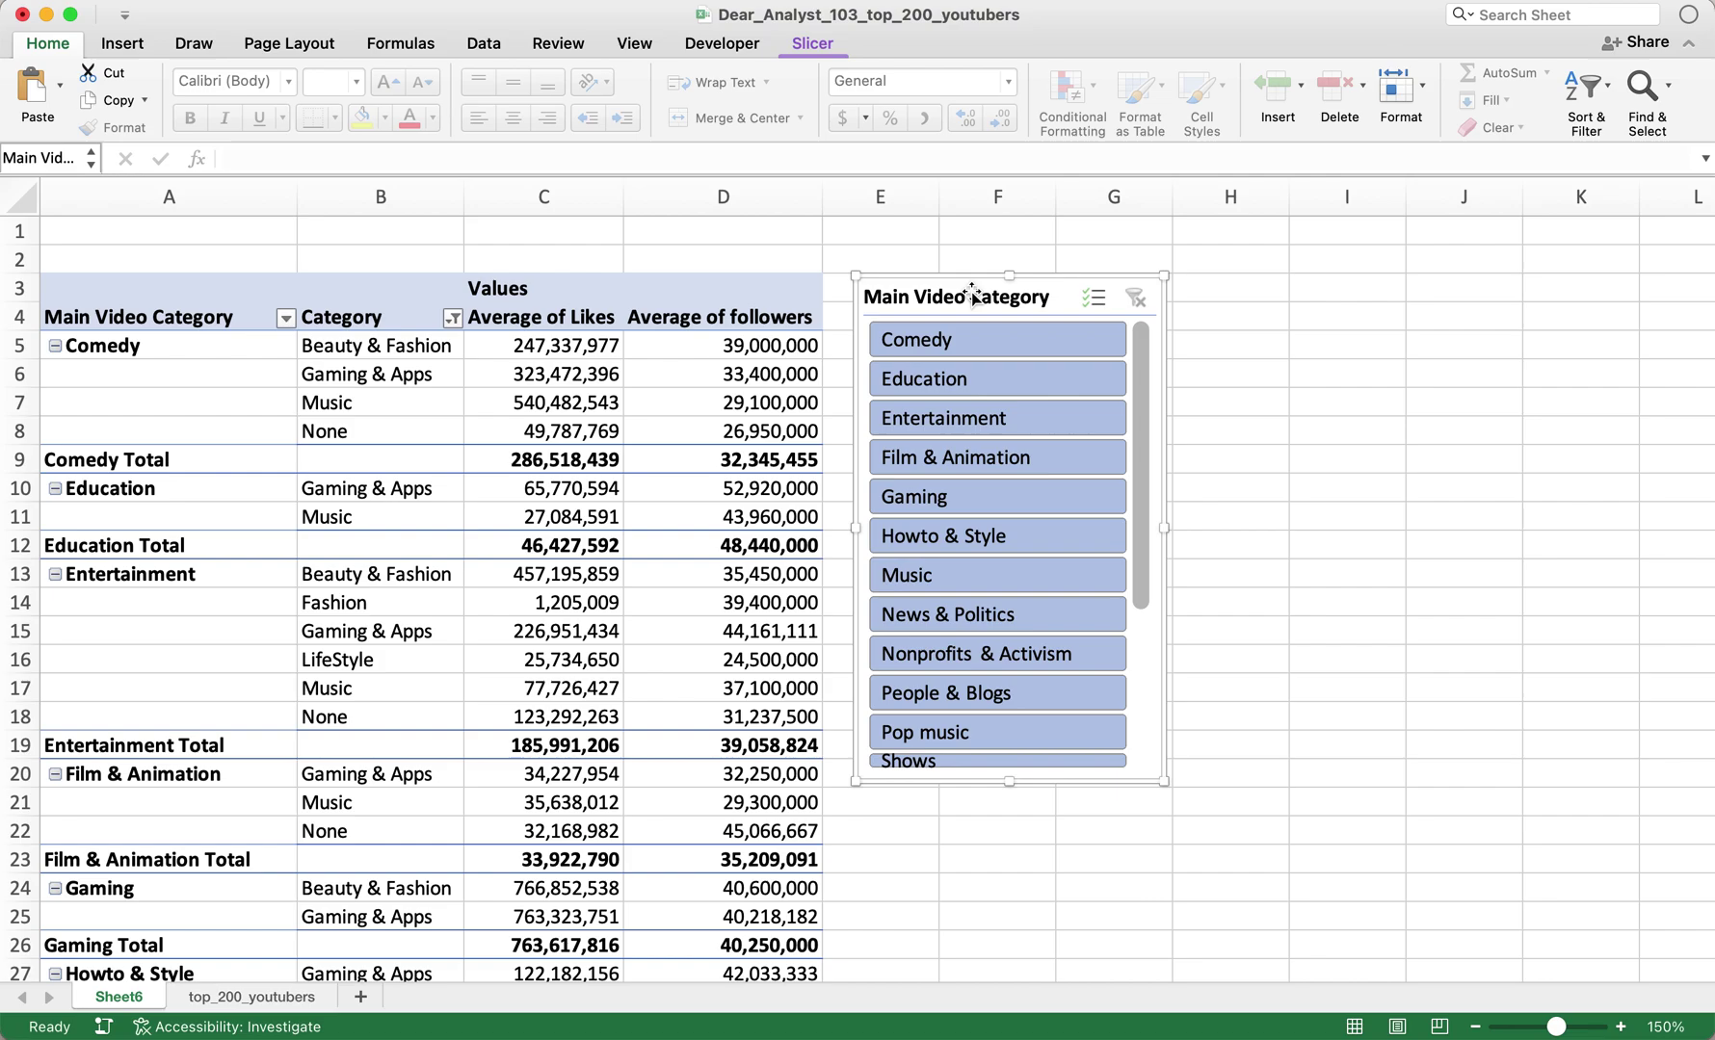
drag(973, 292, 959, 286)
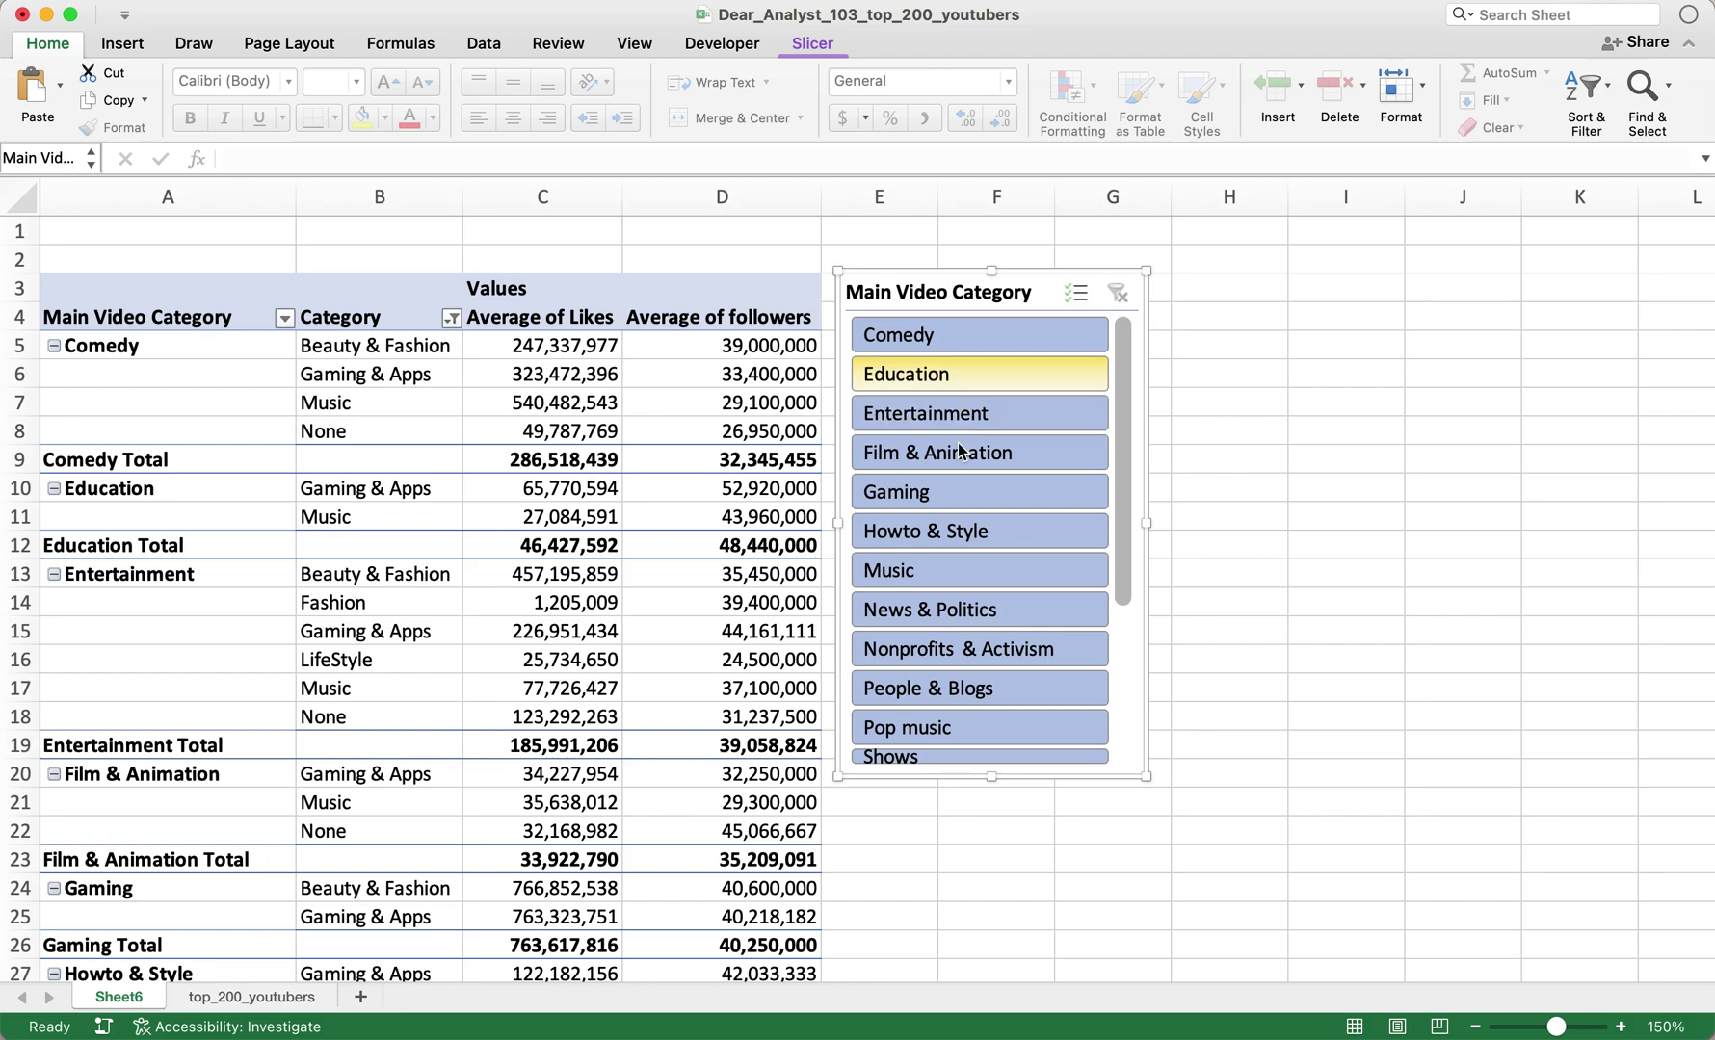
drag(1123, 472, 1129, 321)
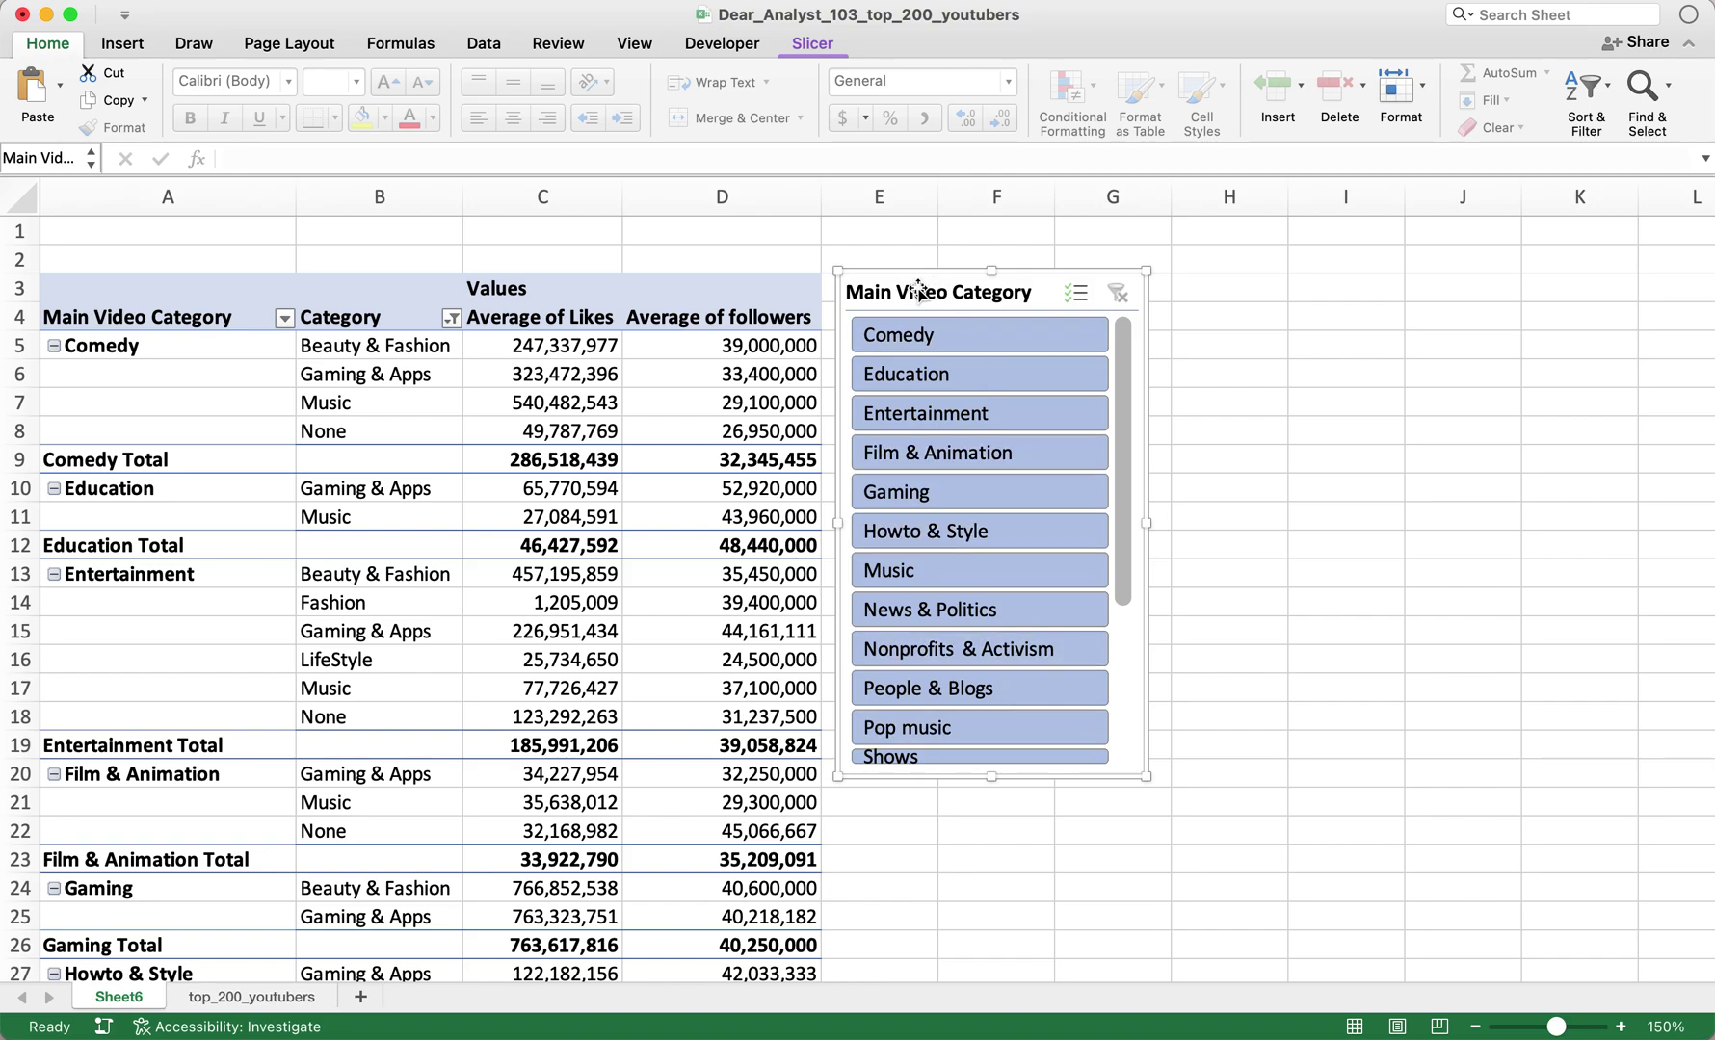
click(816, 48)
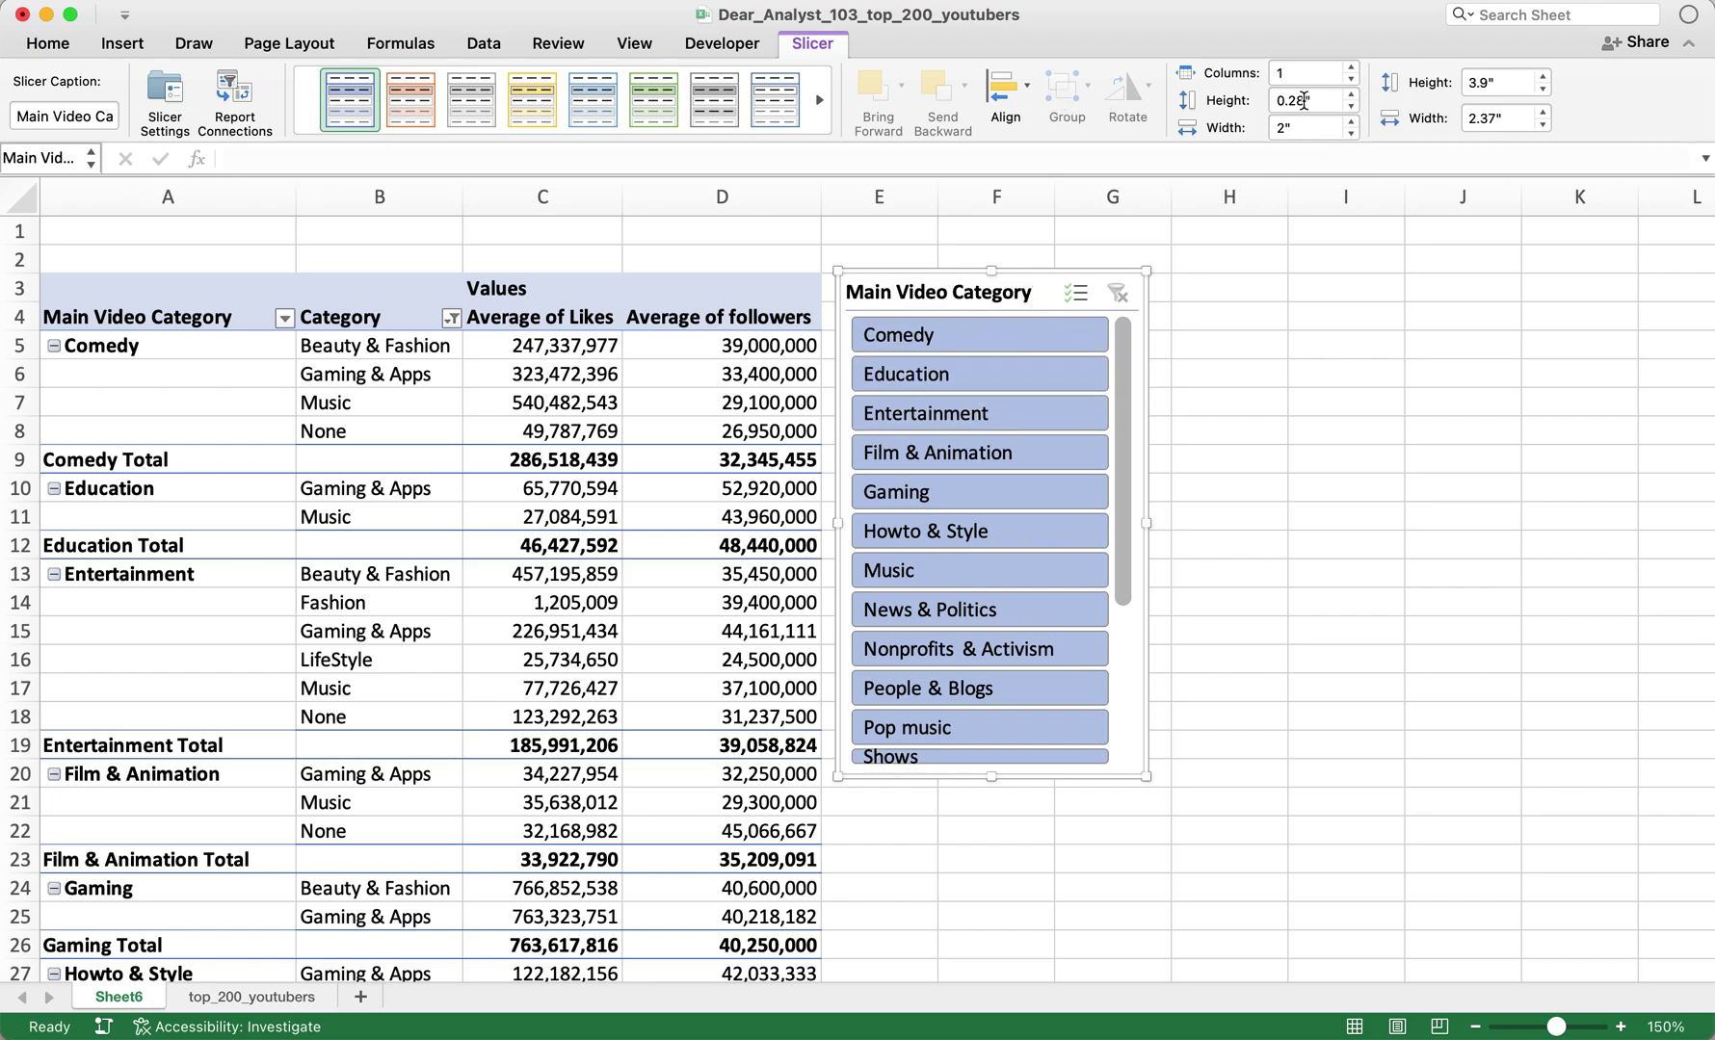
click(1300, 69)
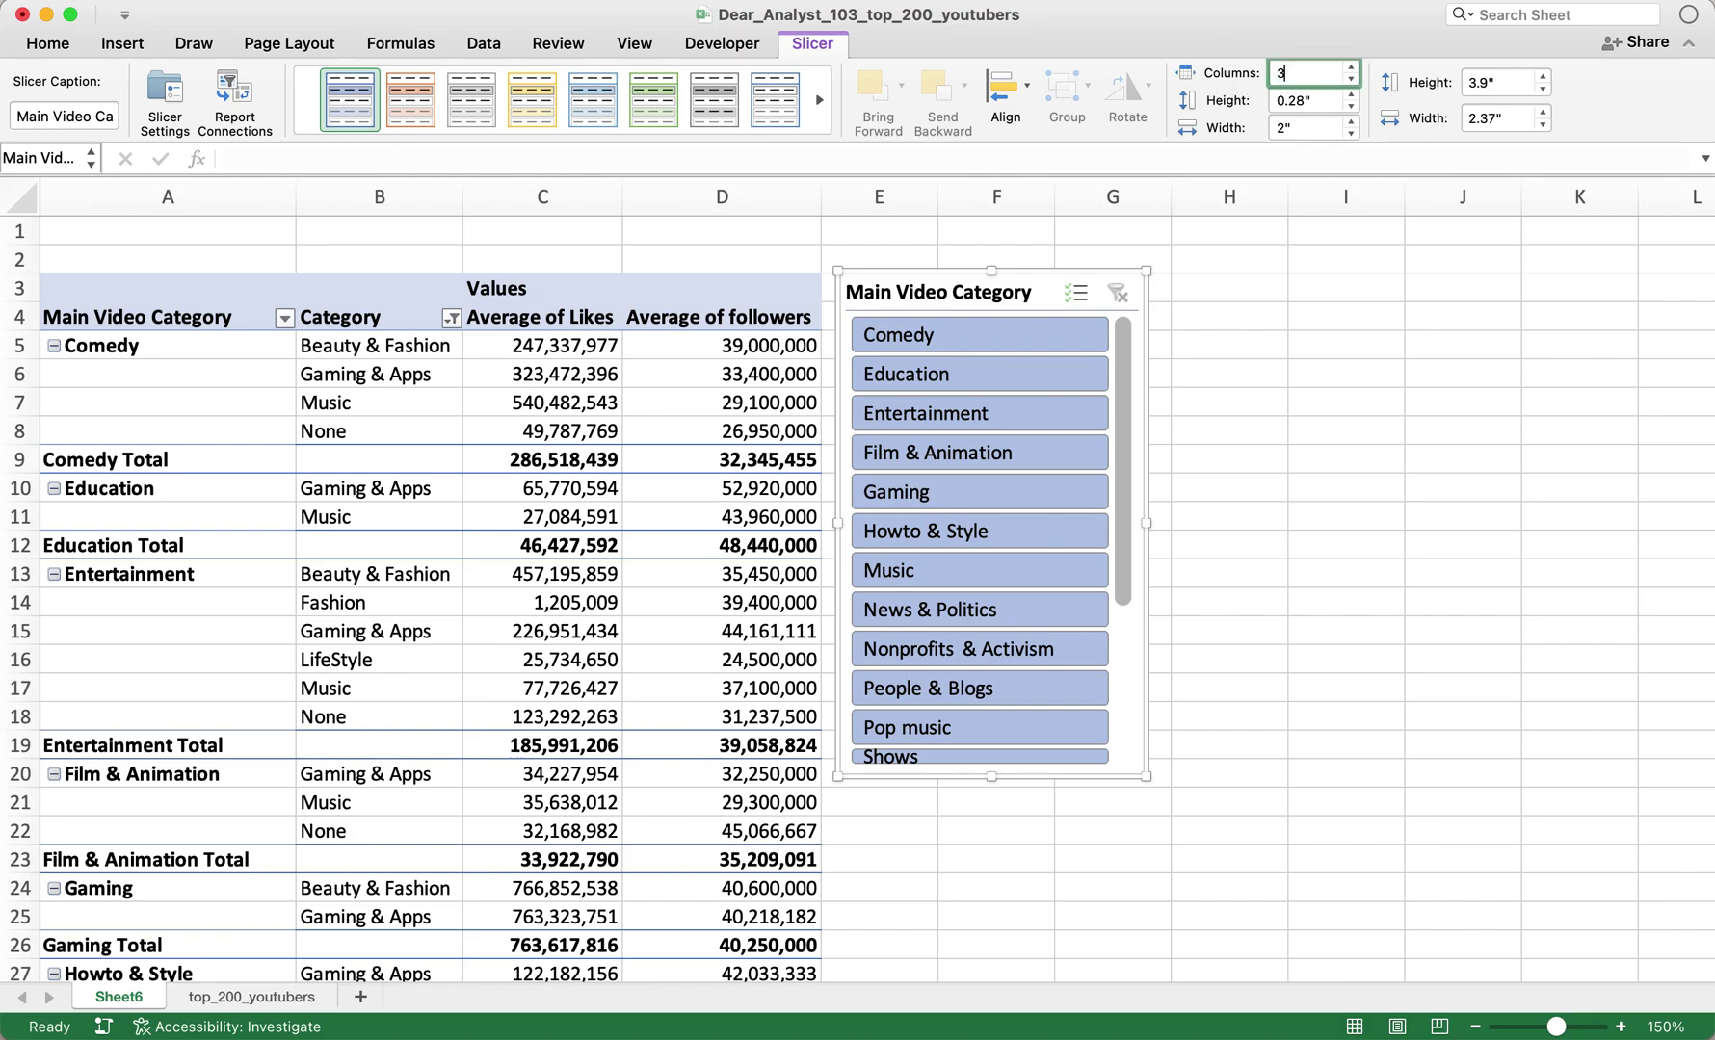
- Set the slicer to 3 columns and widen it so full category names show
text(3)
key(Return)
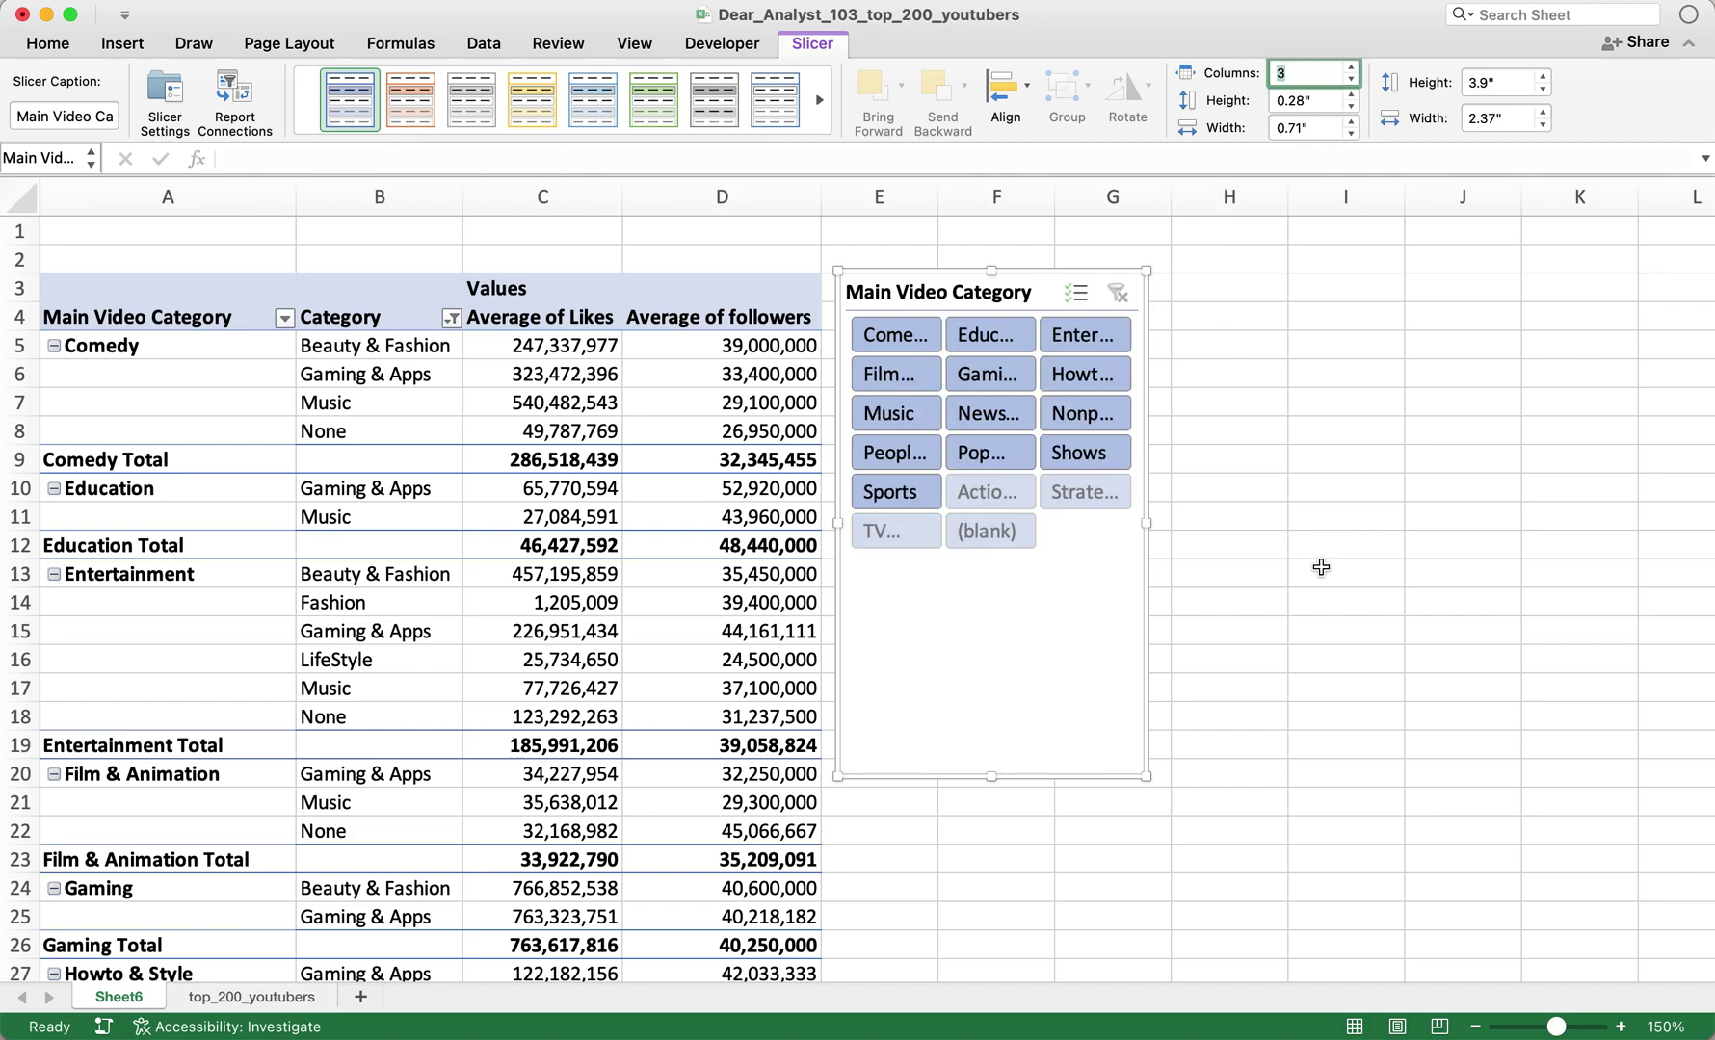
drag(1148, 780, 1385, 573)
- Test the slicer with Comedy, Entertainment, News & Politics and Music, then clear the filter
click(935, 334)
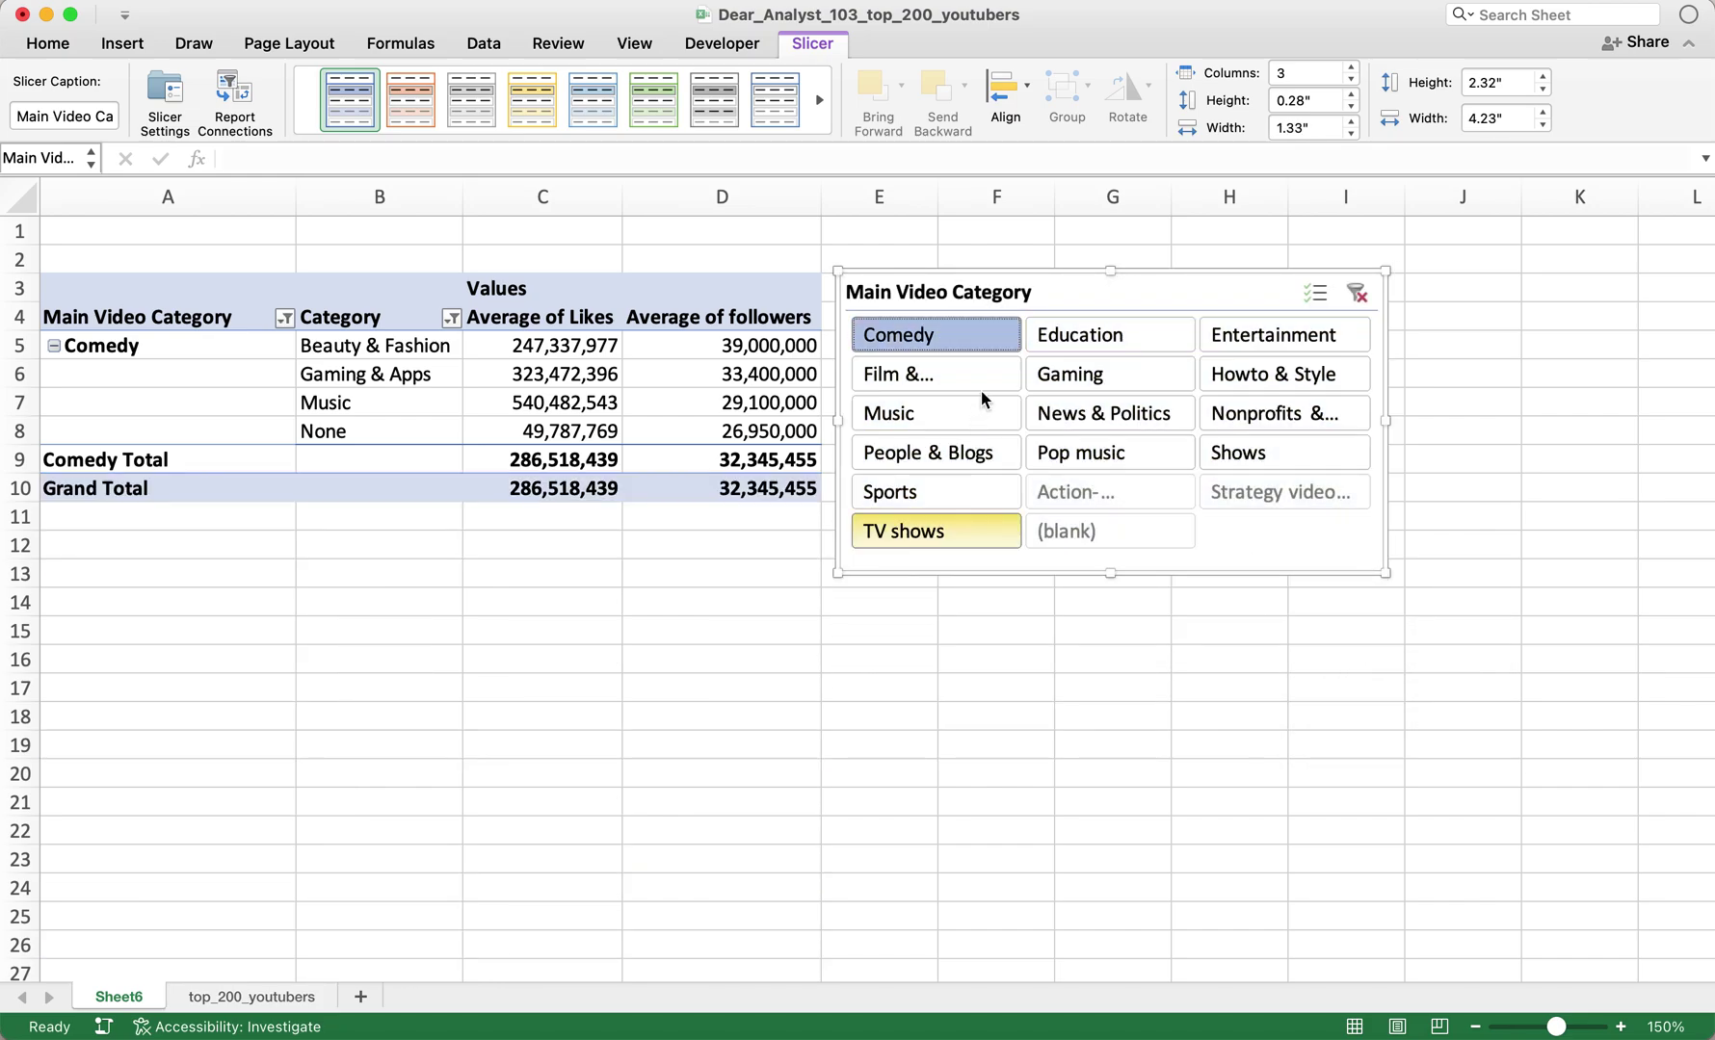
click(1273, 335)
click(1149, 424)
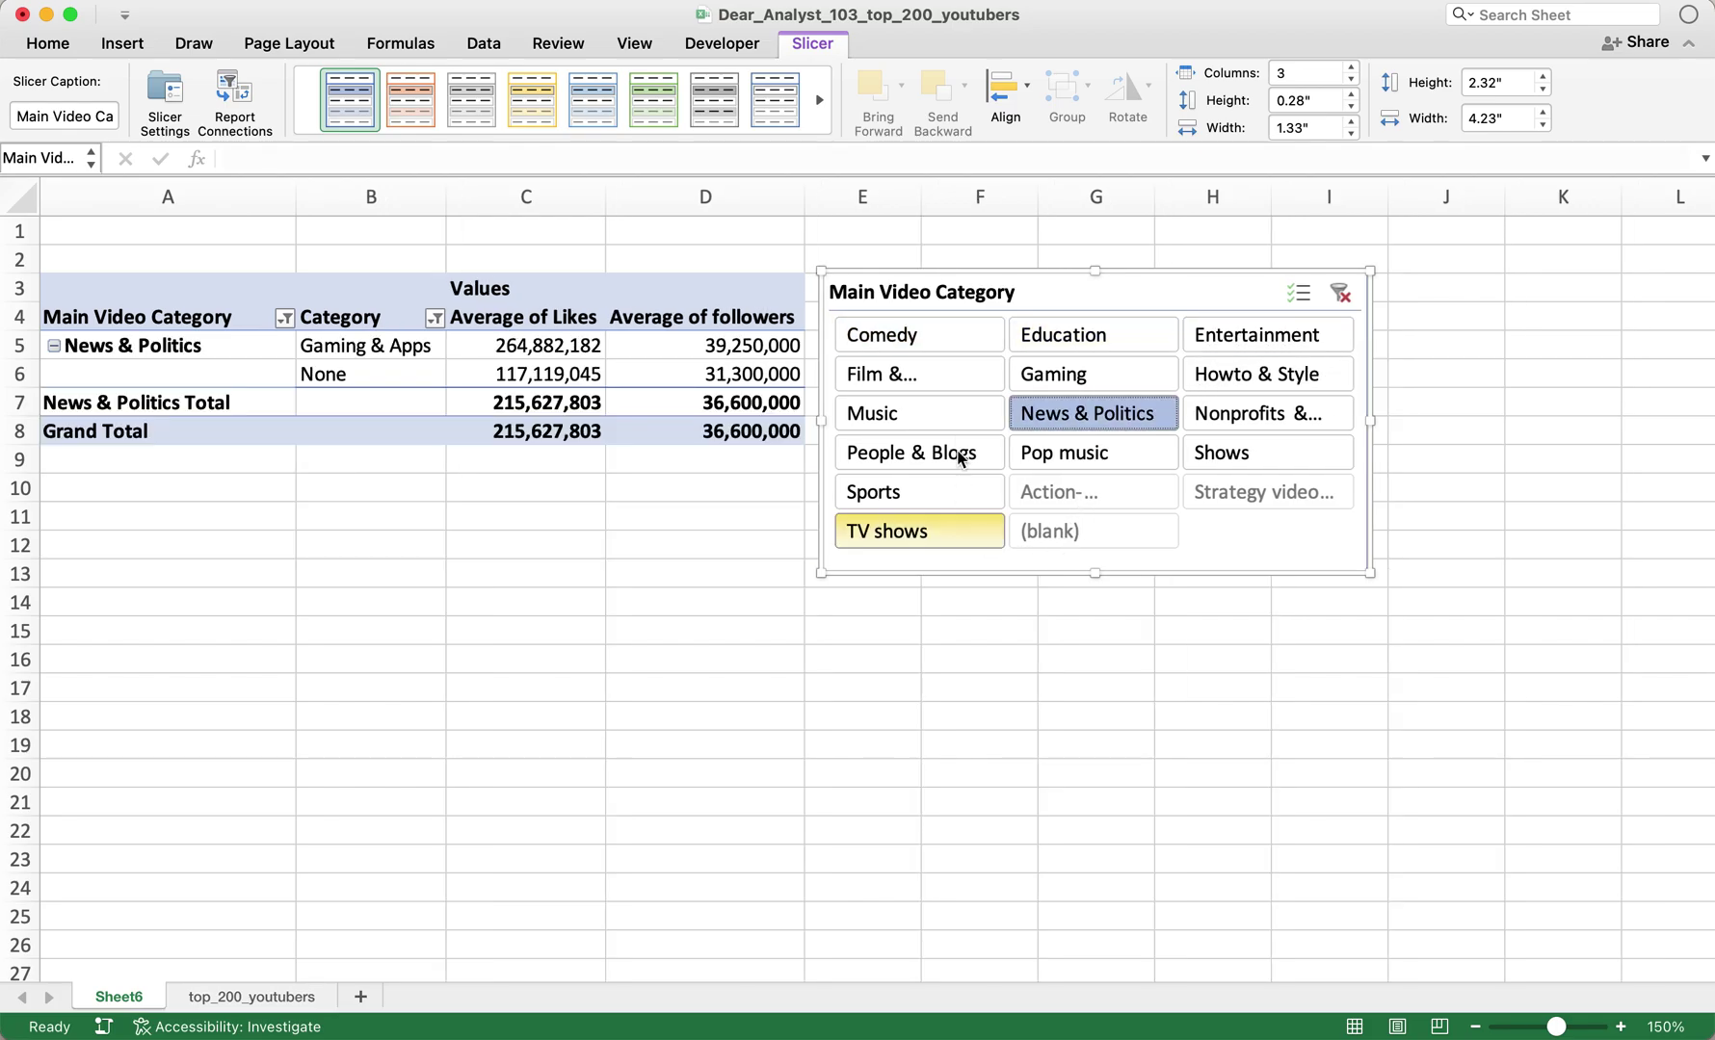
click(905, 413)
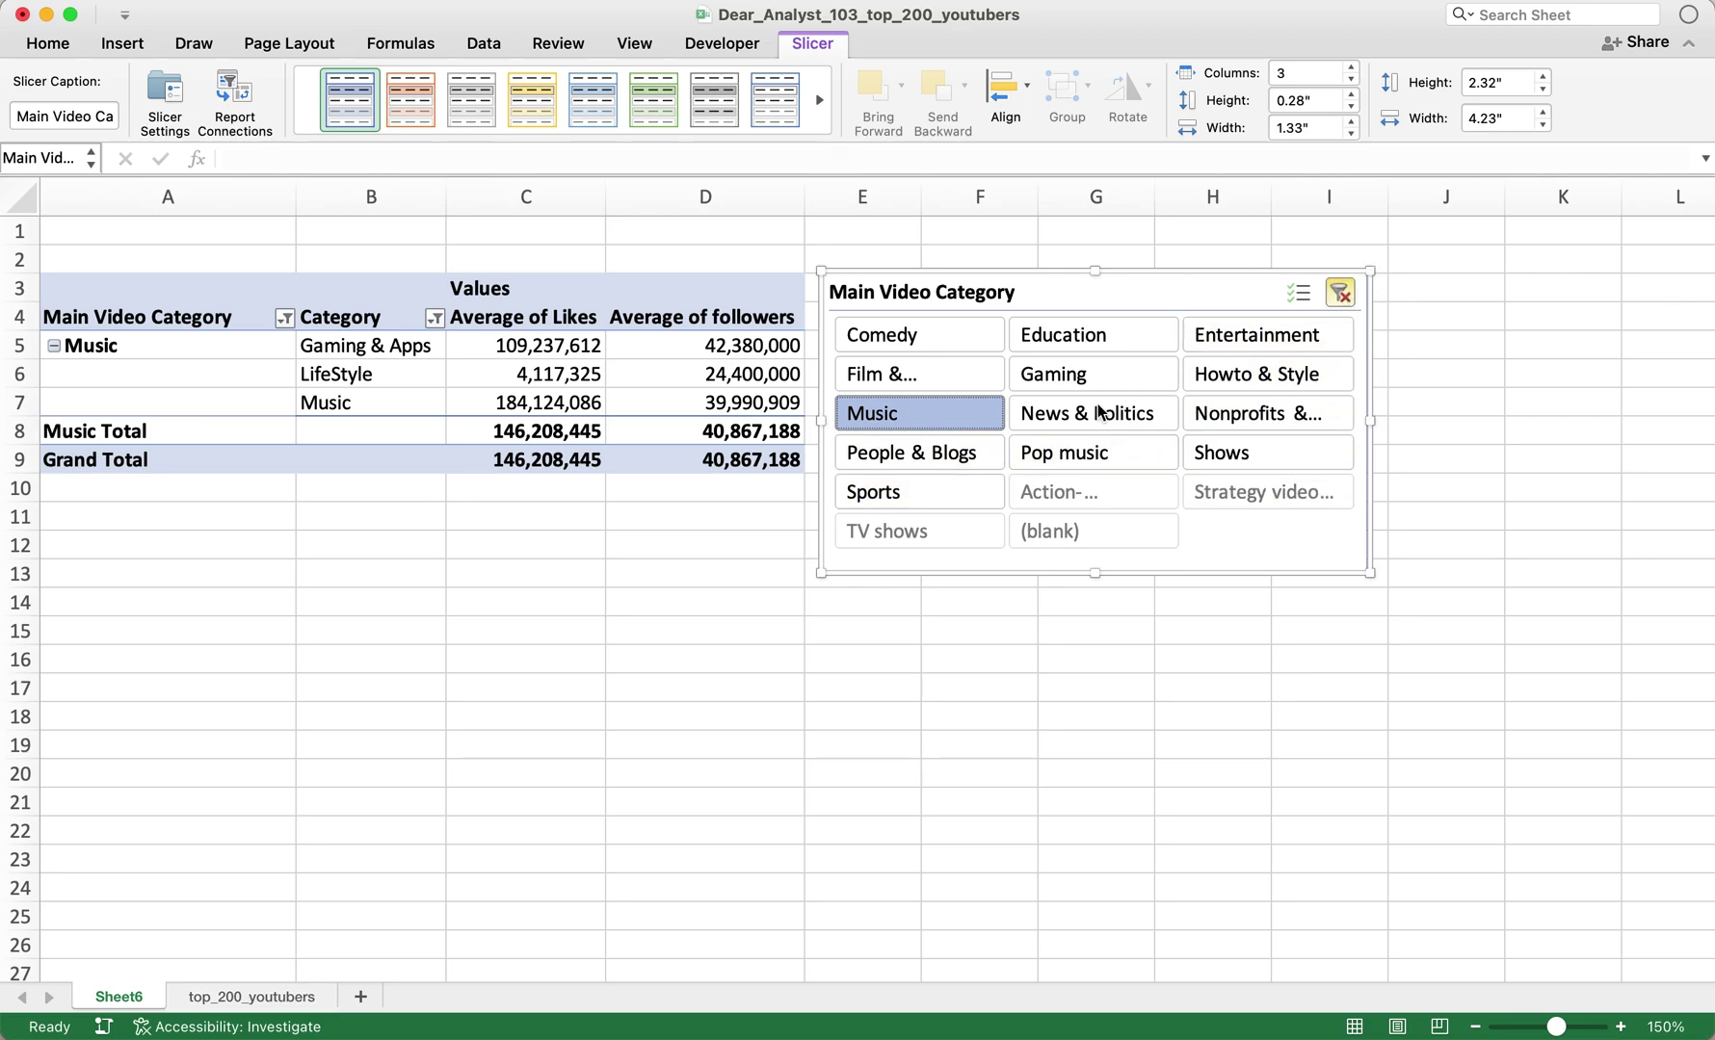
click(1339, 292)
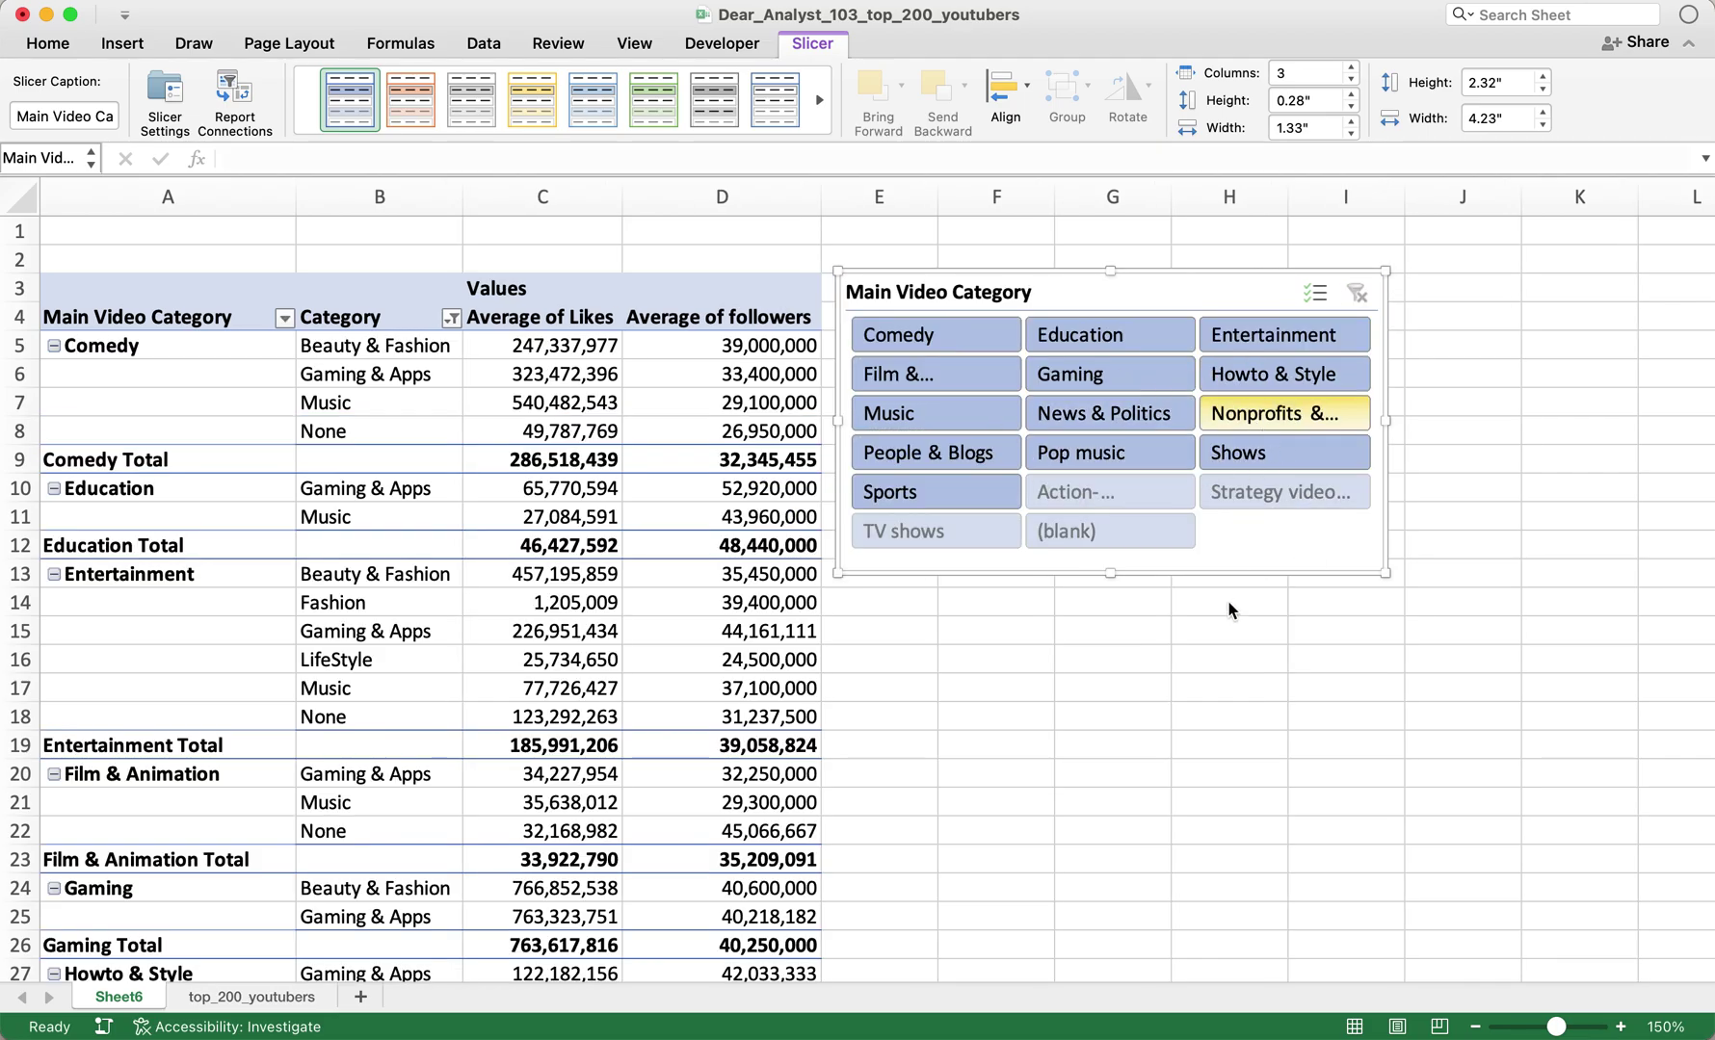
right_click(1253, 541)
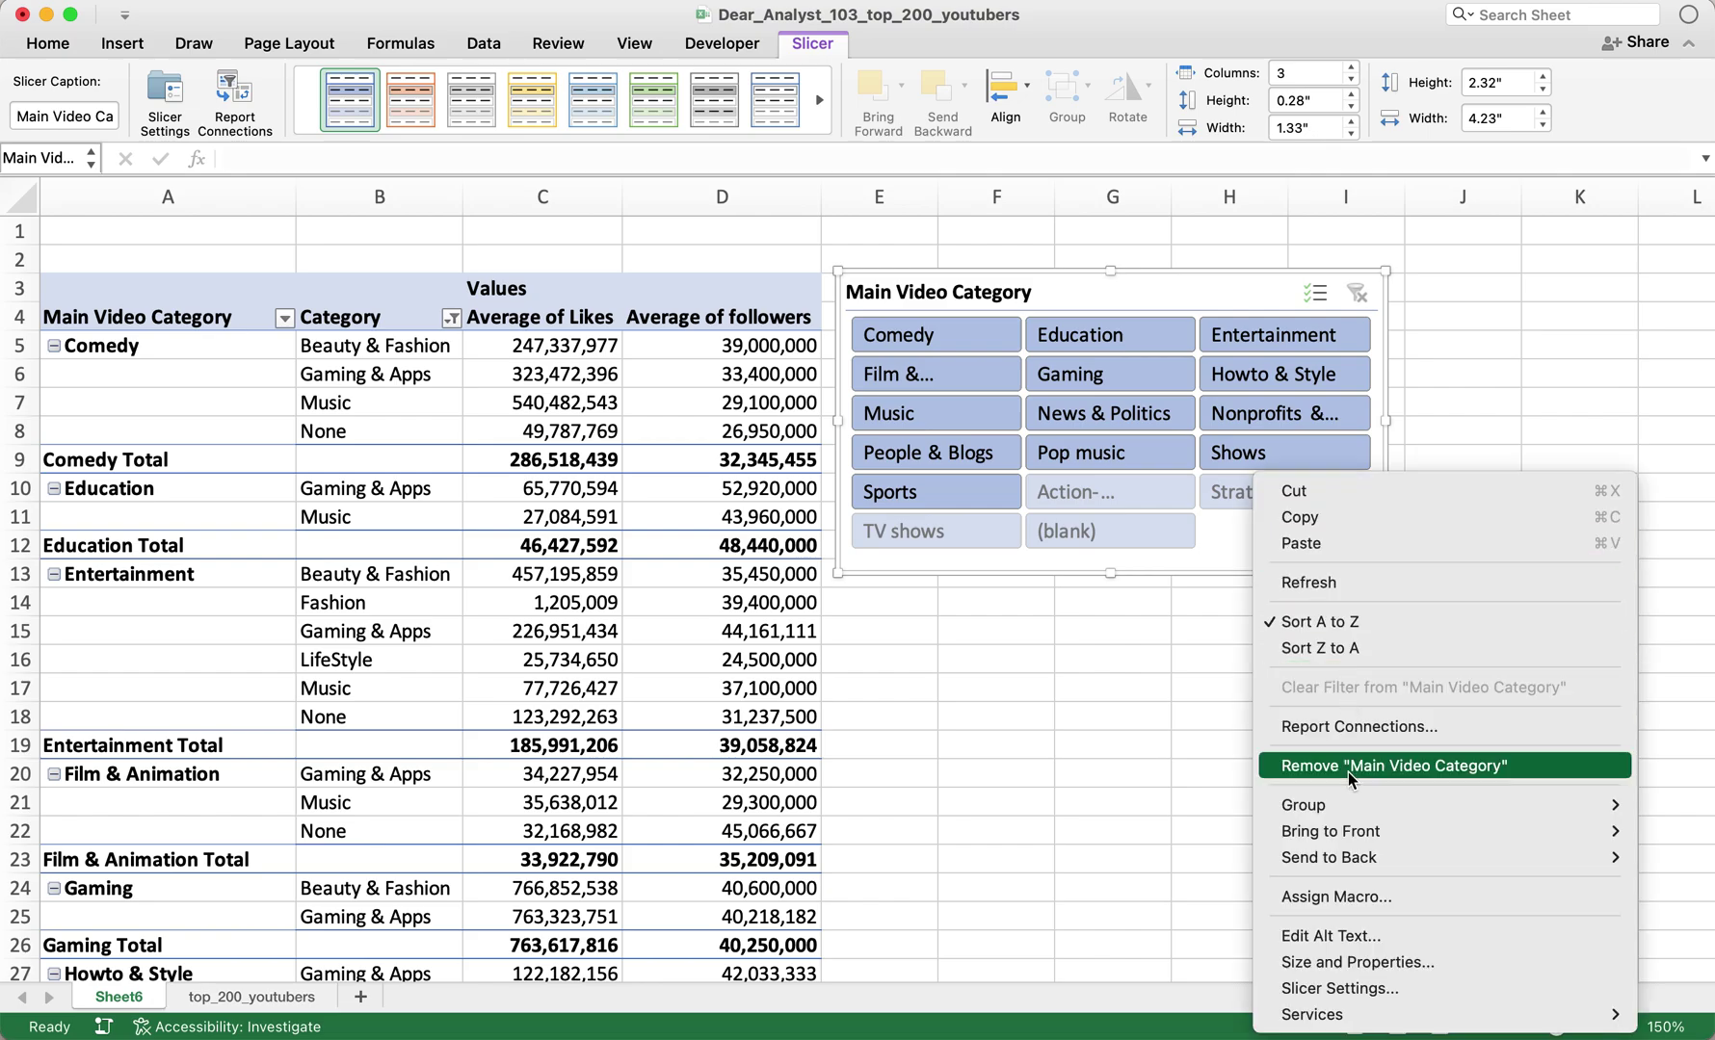
click(1376, 978)
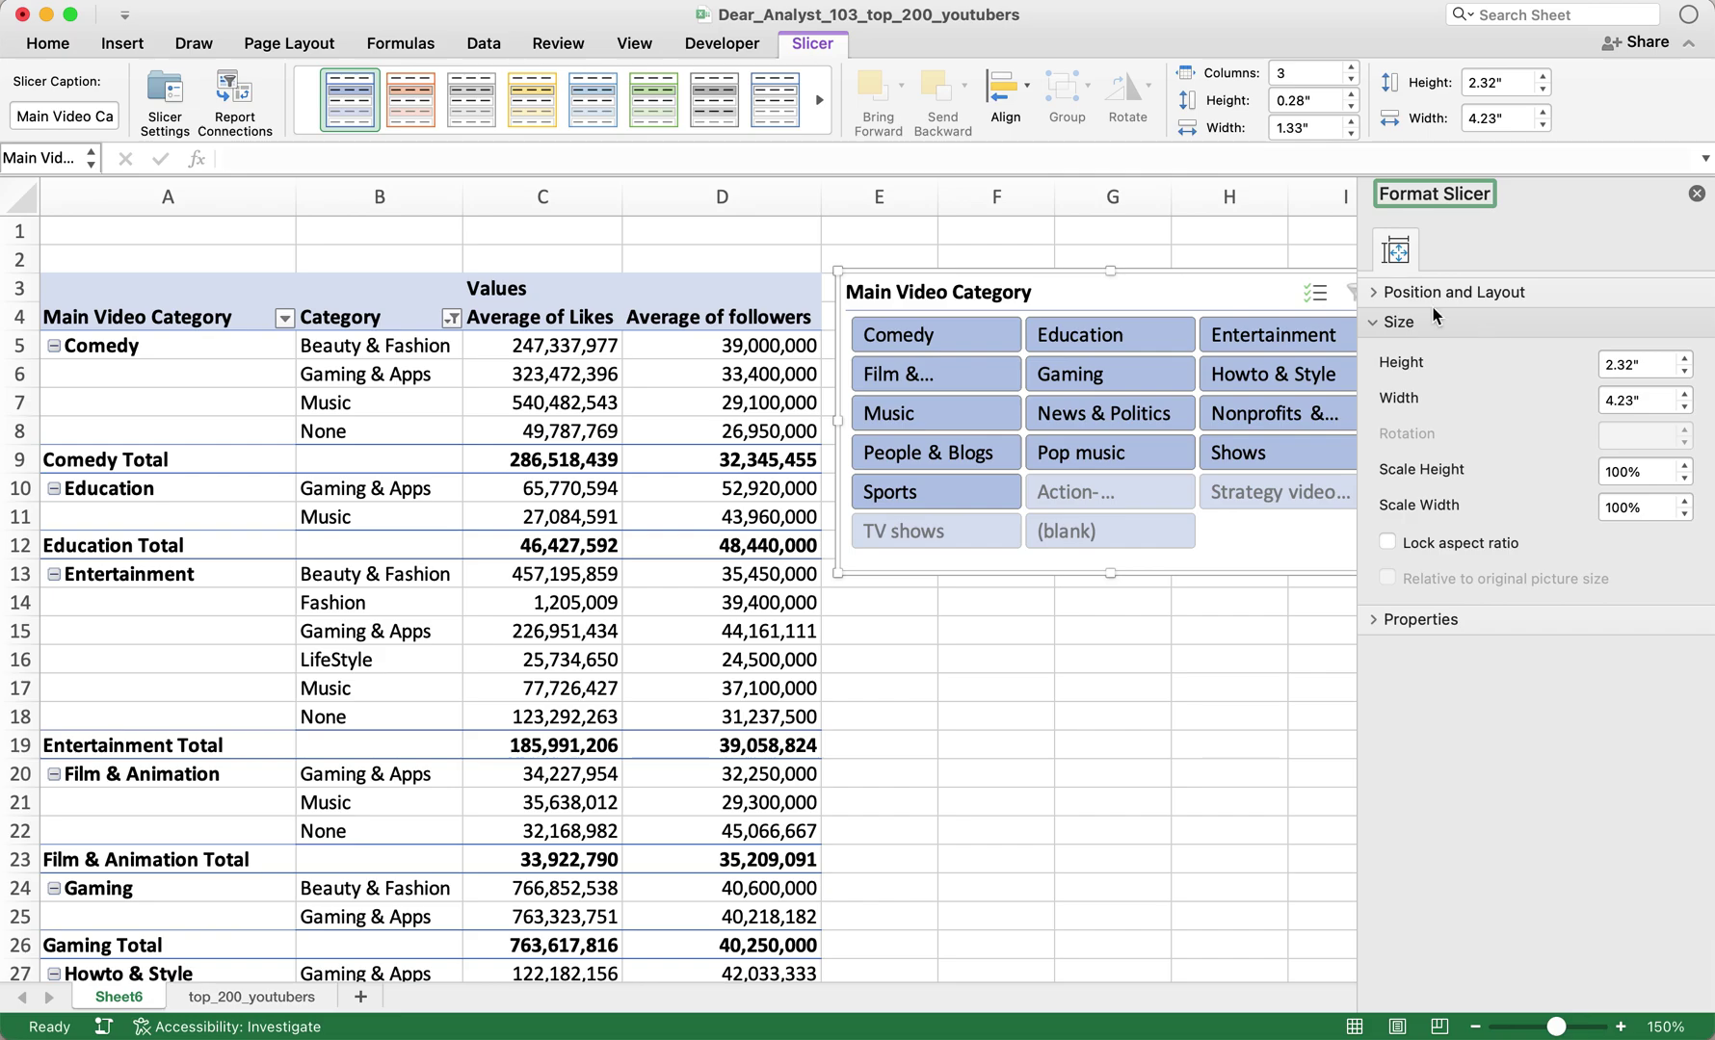
click(1376, 294)
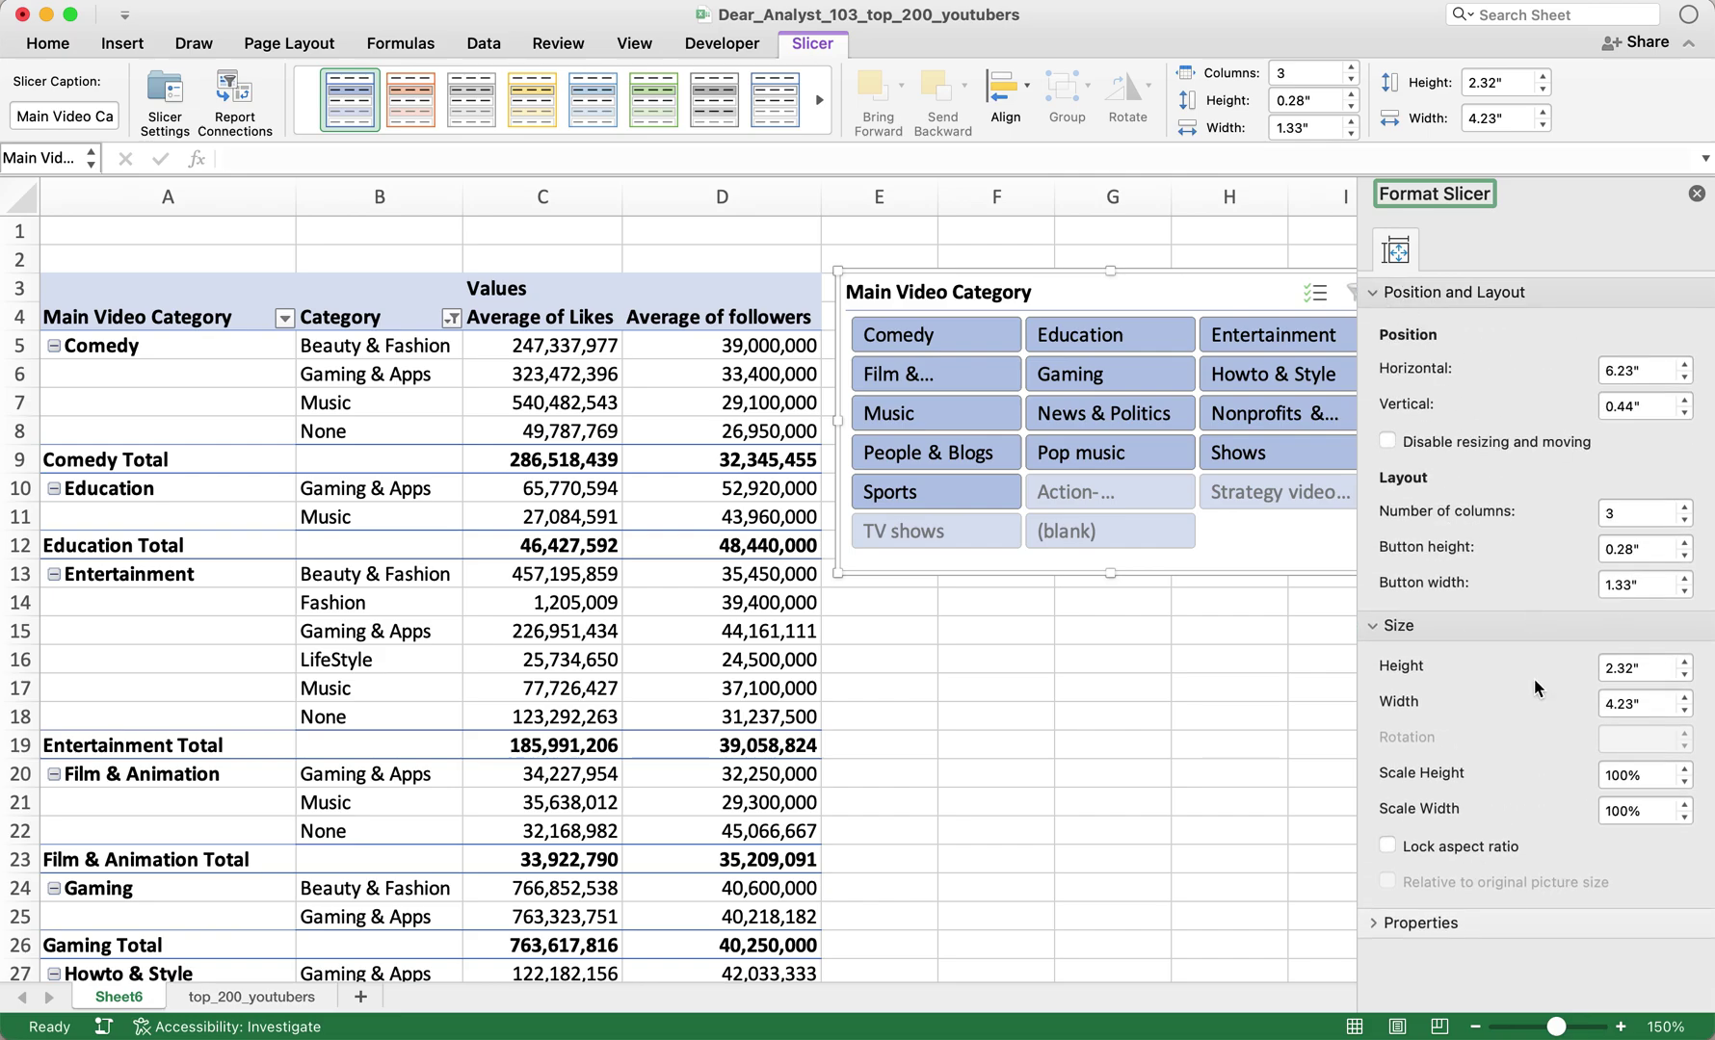
click(1377, 922)
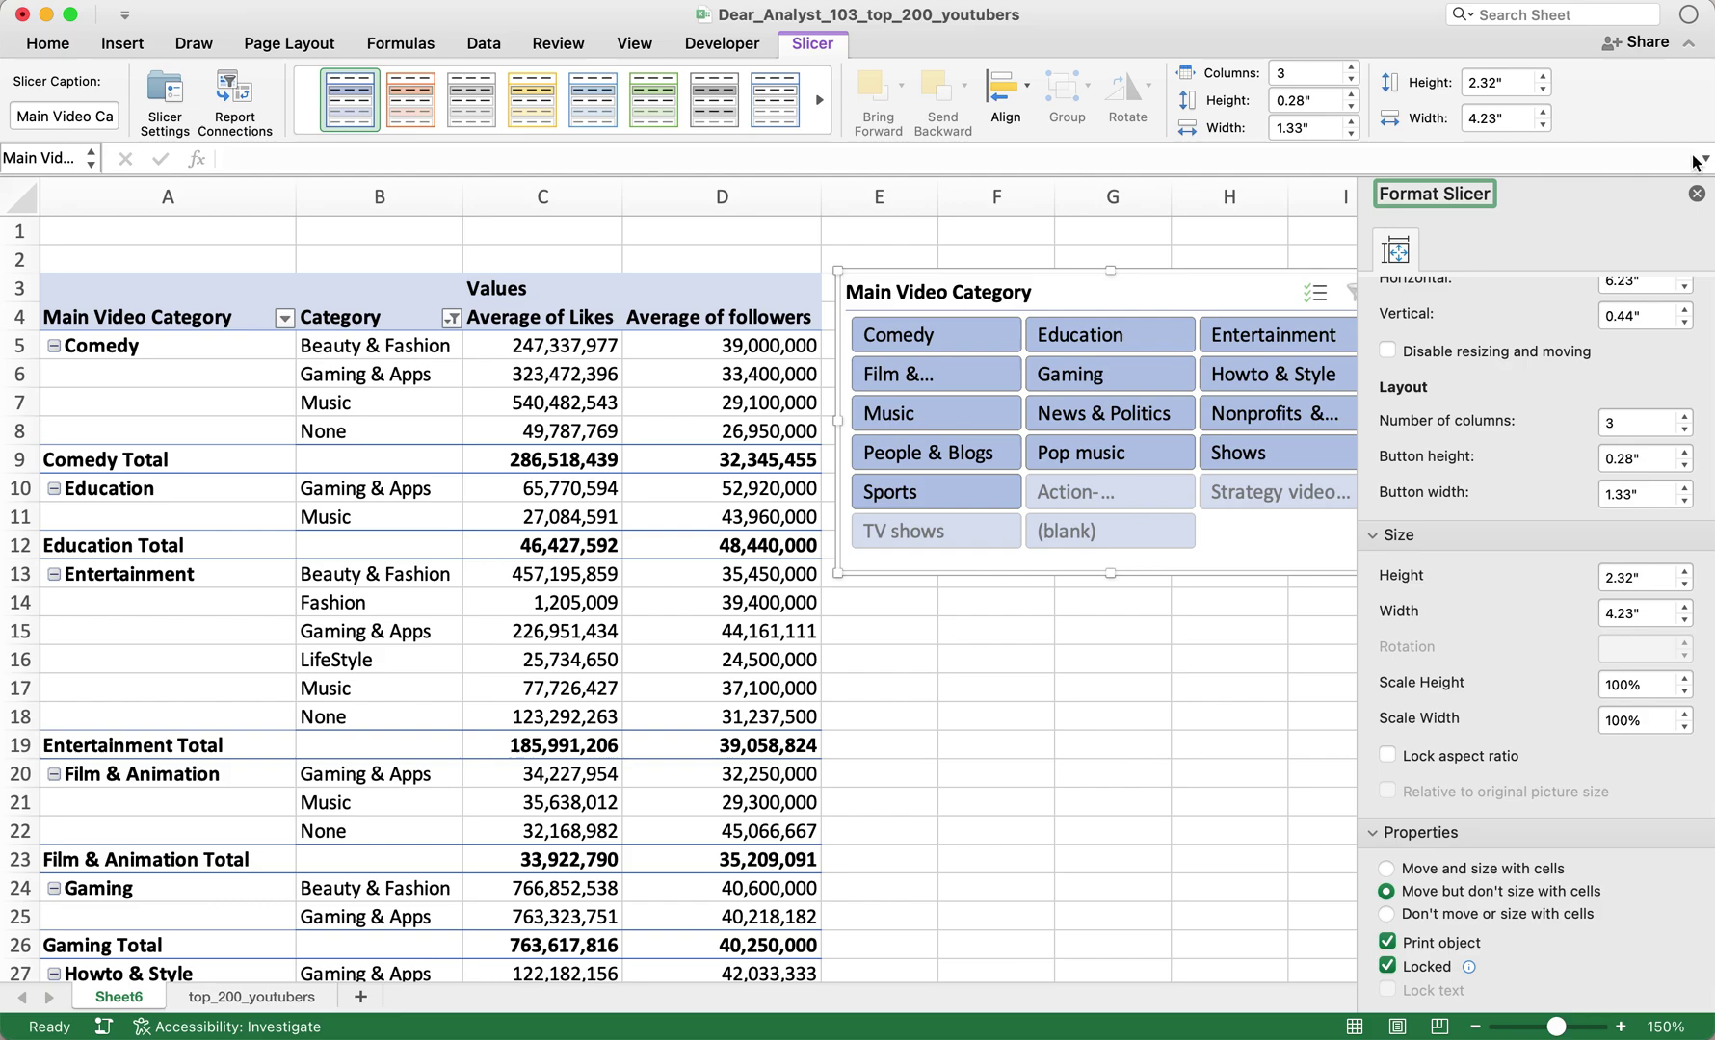
click(1695, 193)
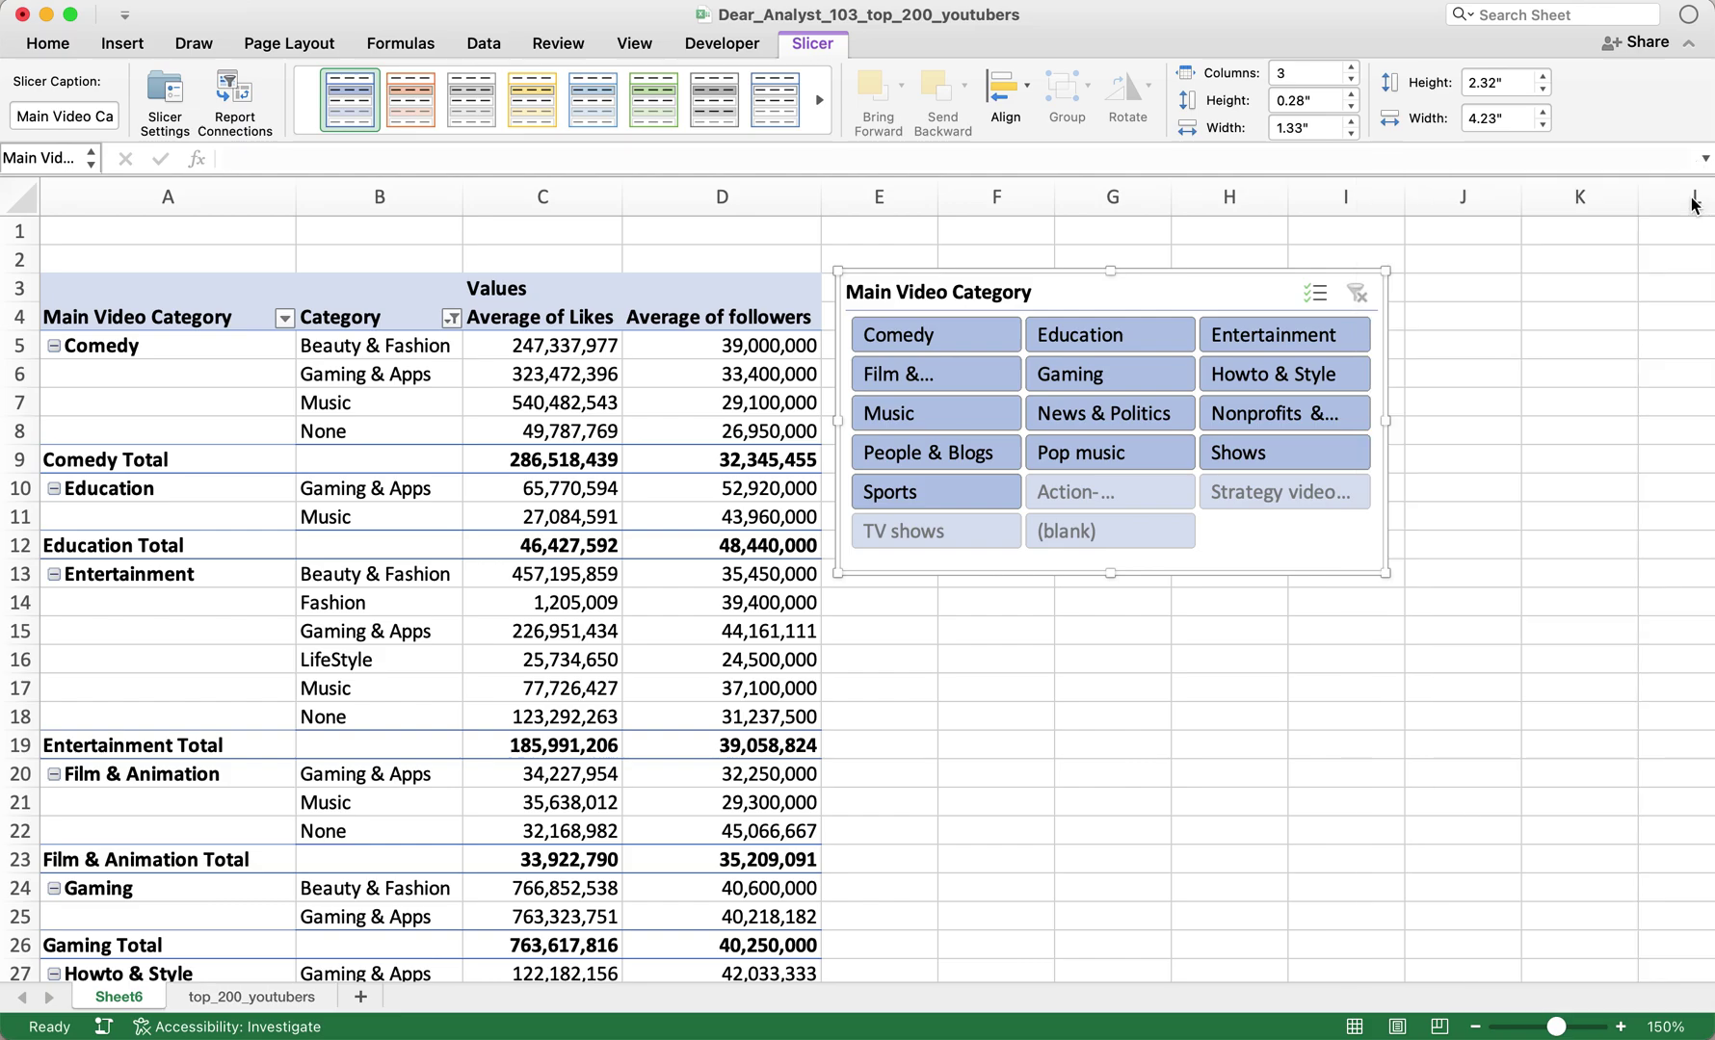
right_click(1328, 536)
click(1145, 287)
click(471, 99)
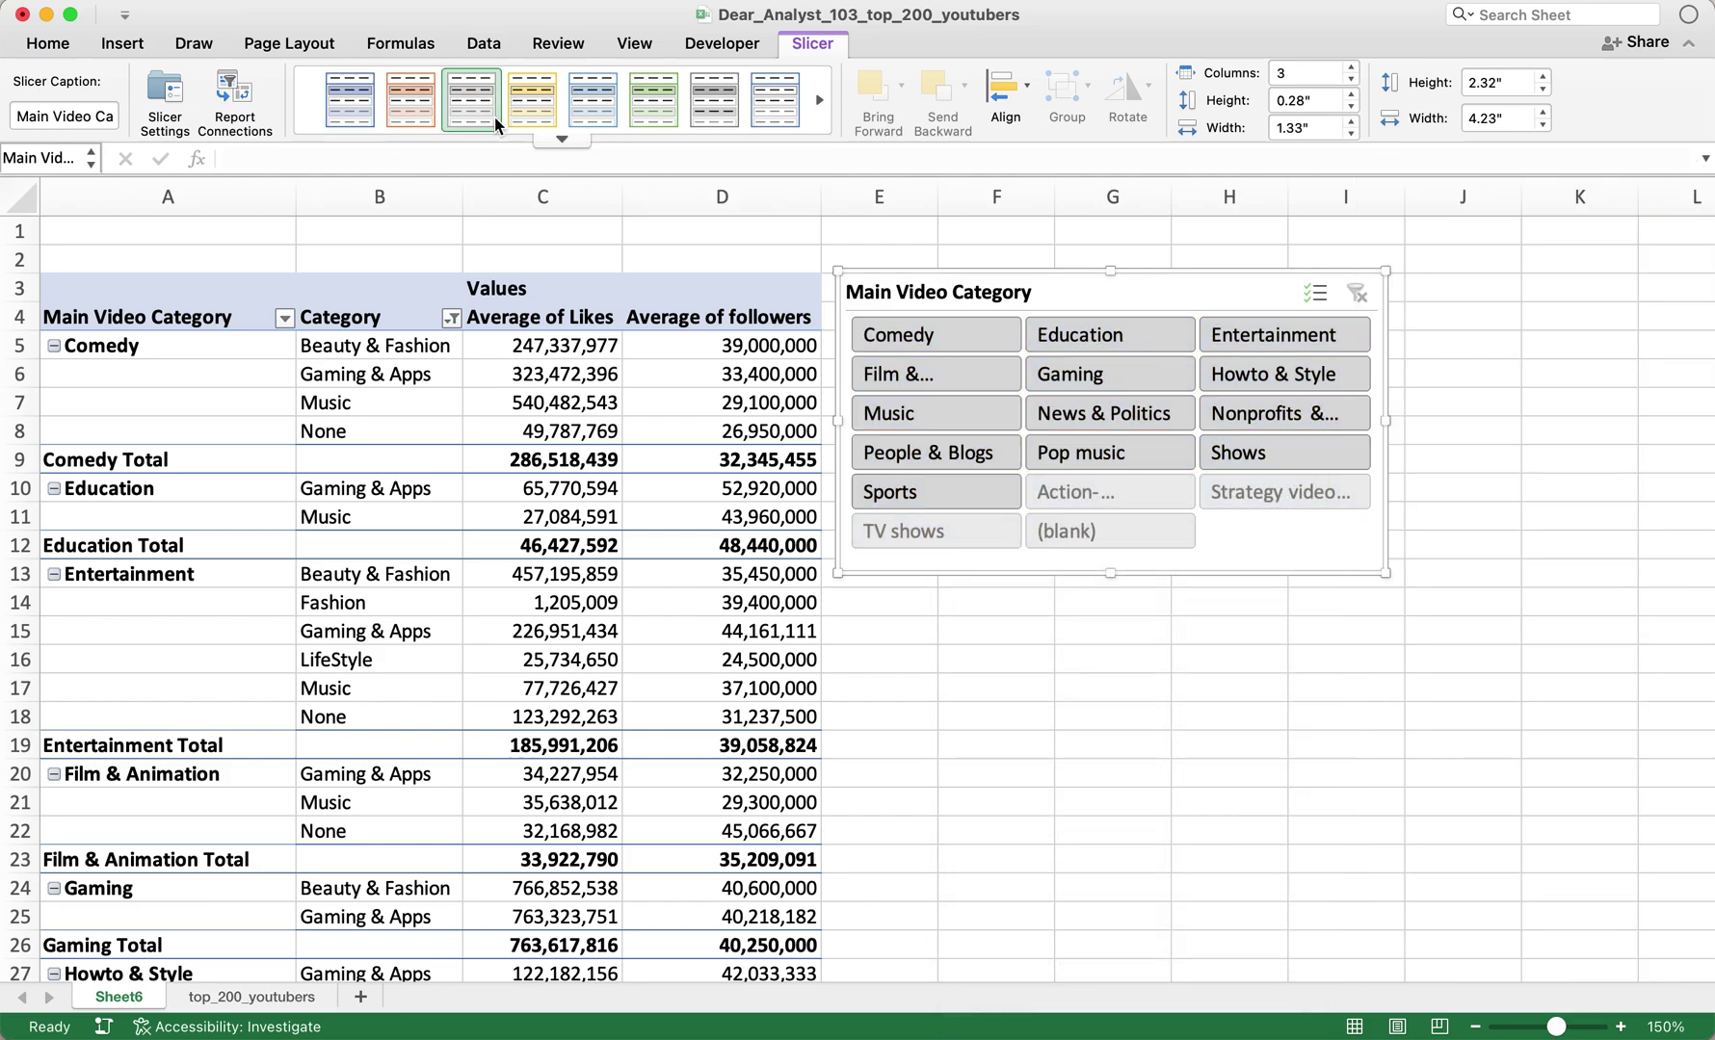
click(544, 112)
click(350, 99)
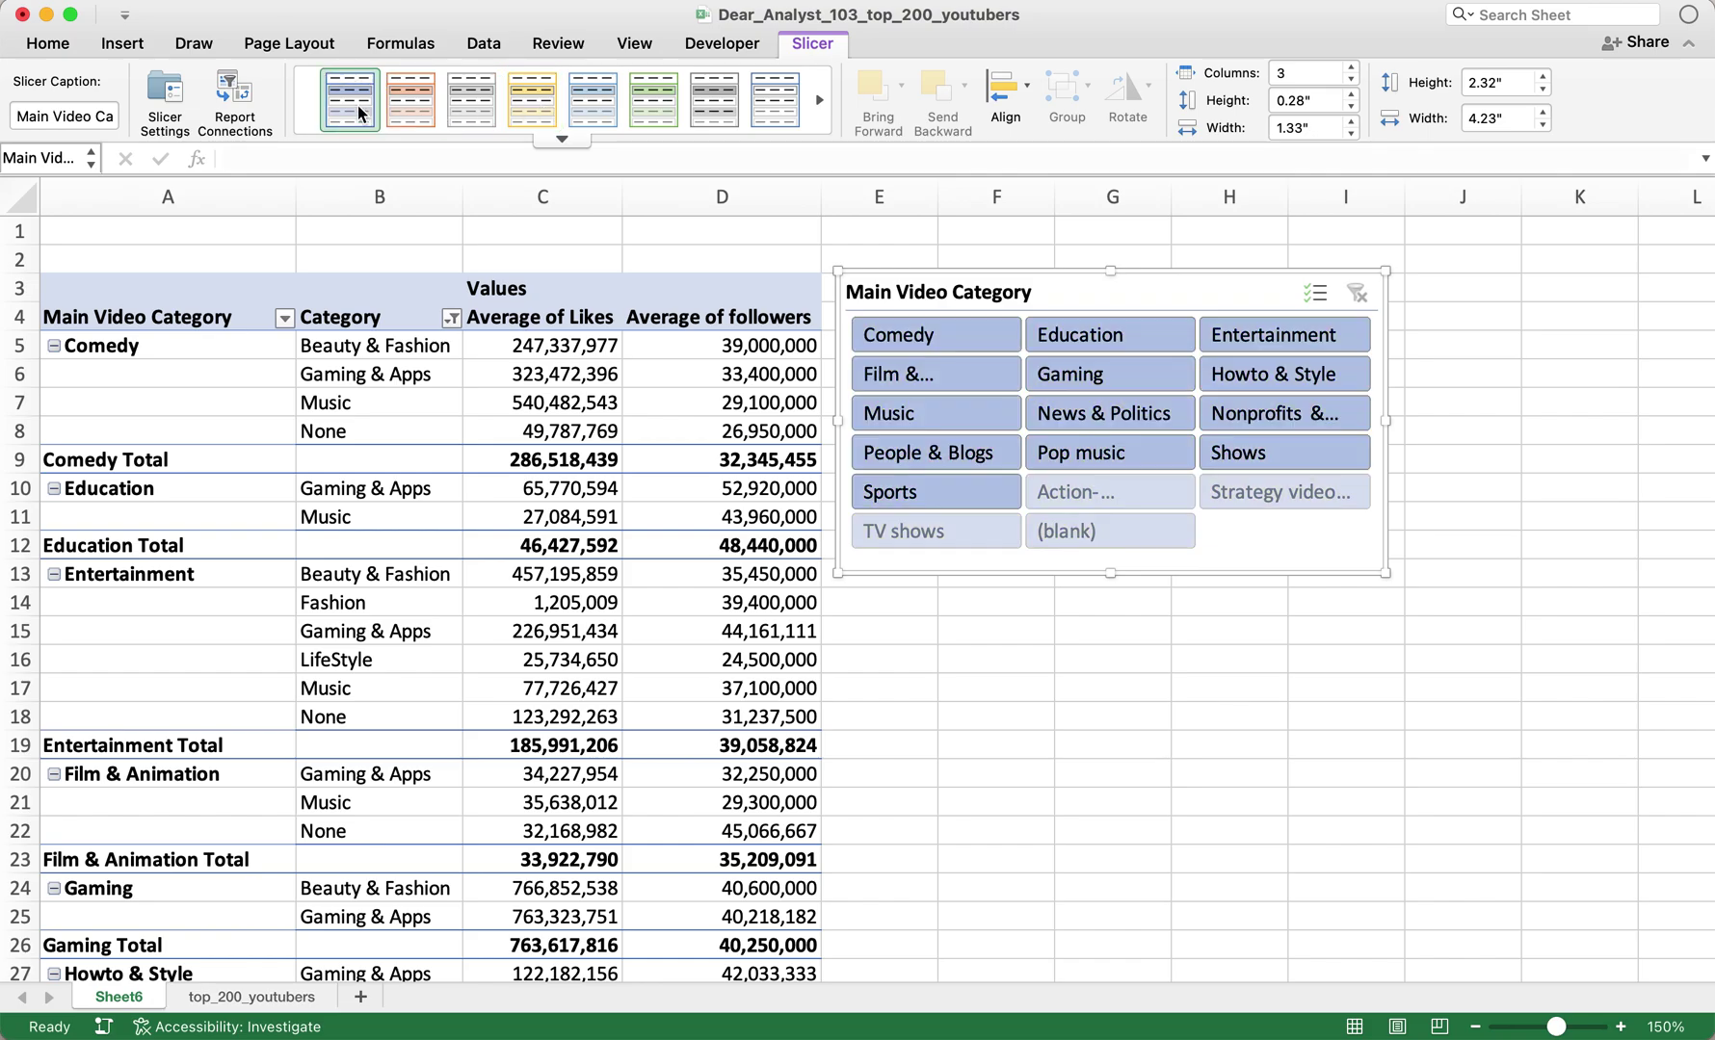
right_click(1323, 551)
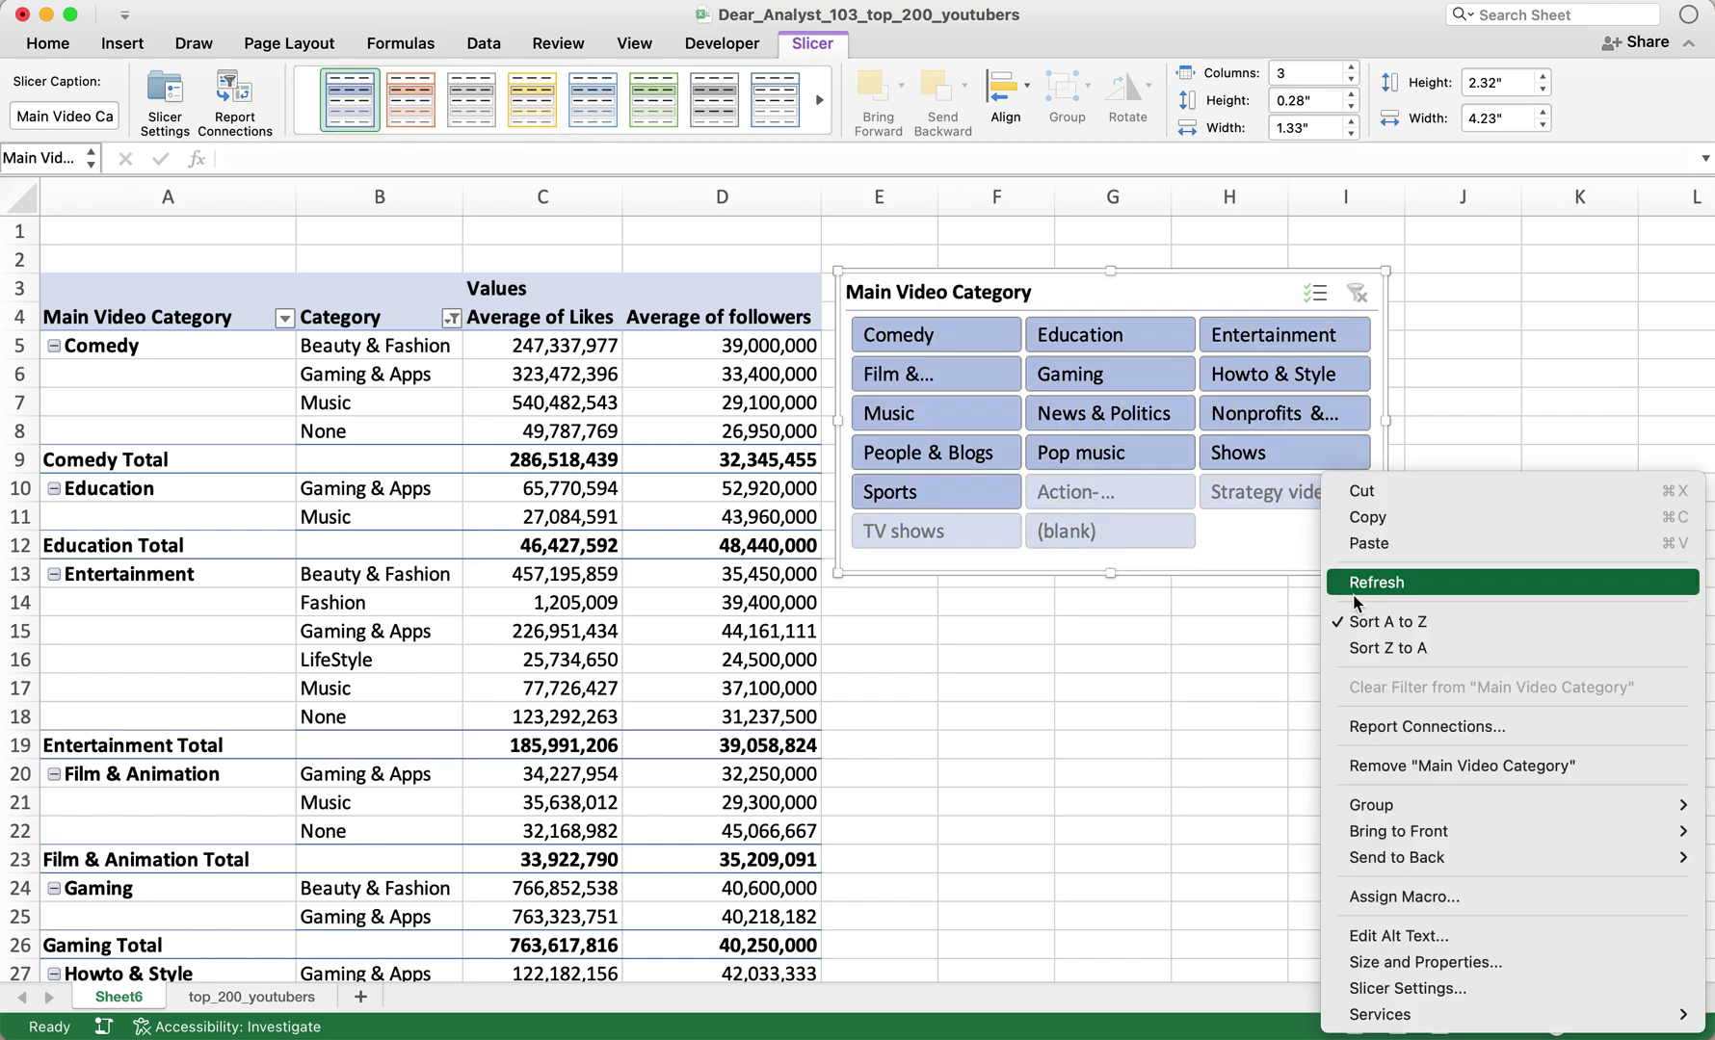
click(1508, 990)
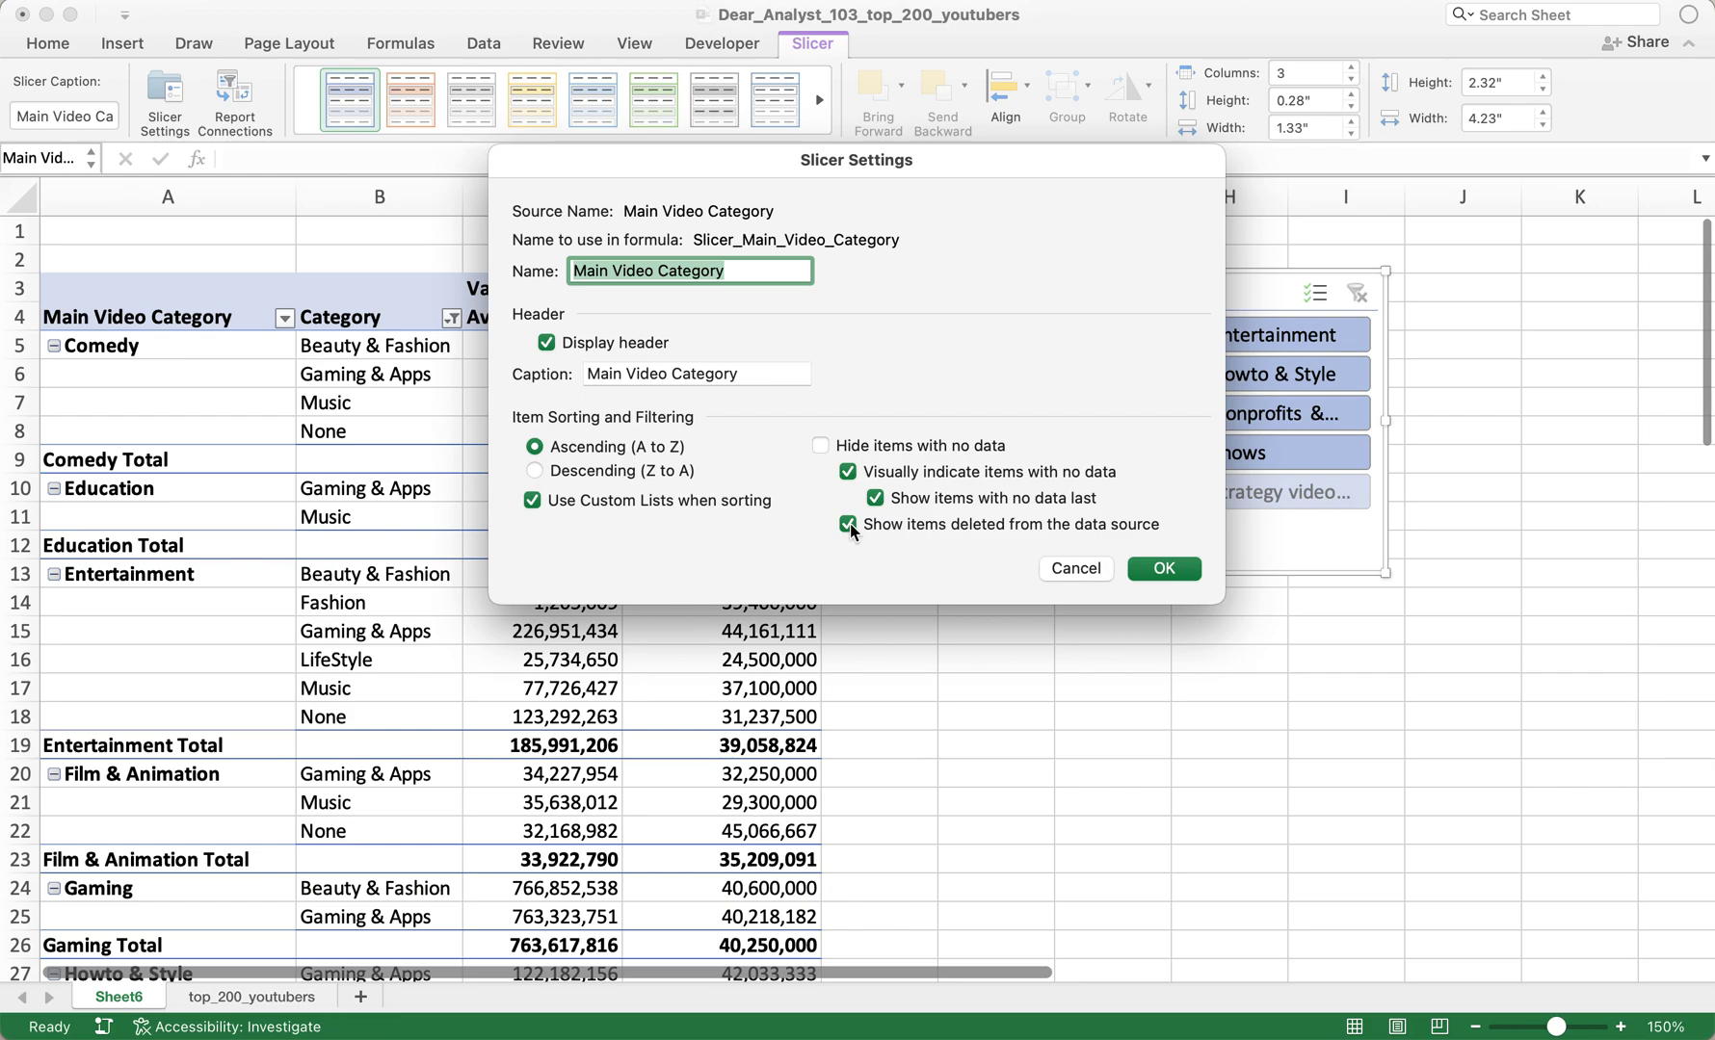
click(1063, 568)
click(270, 1001)
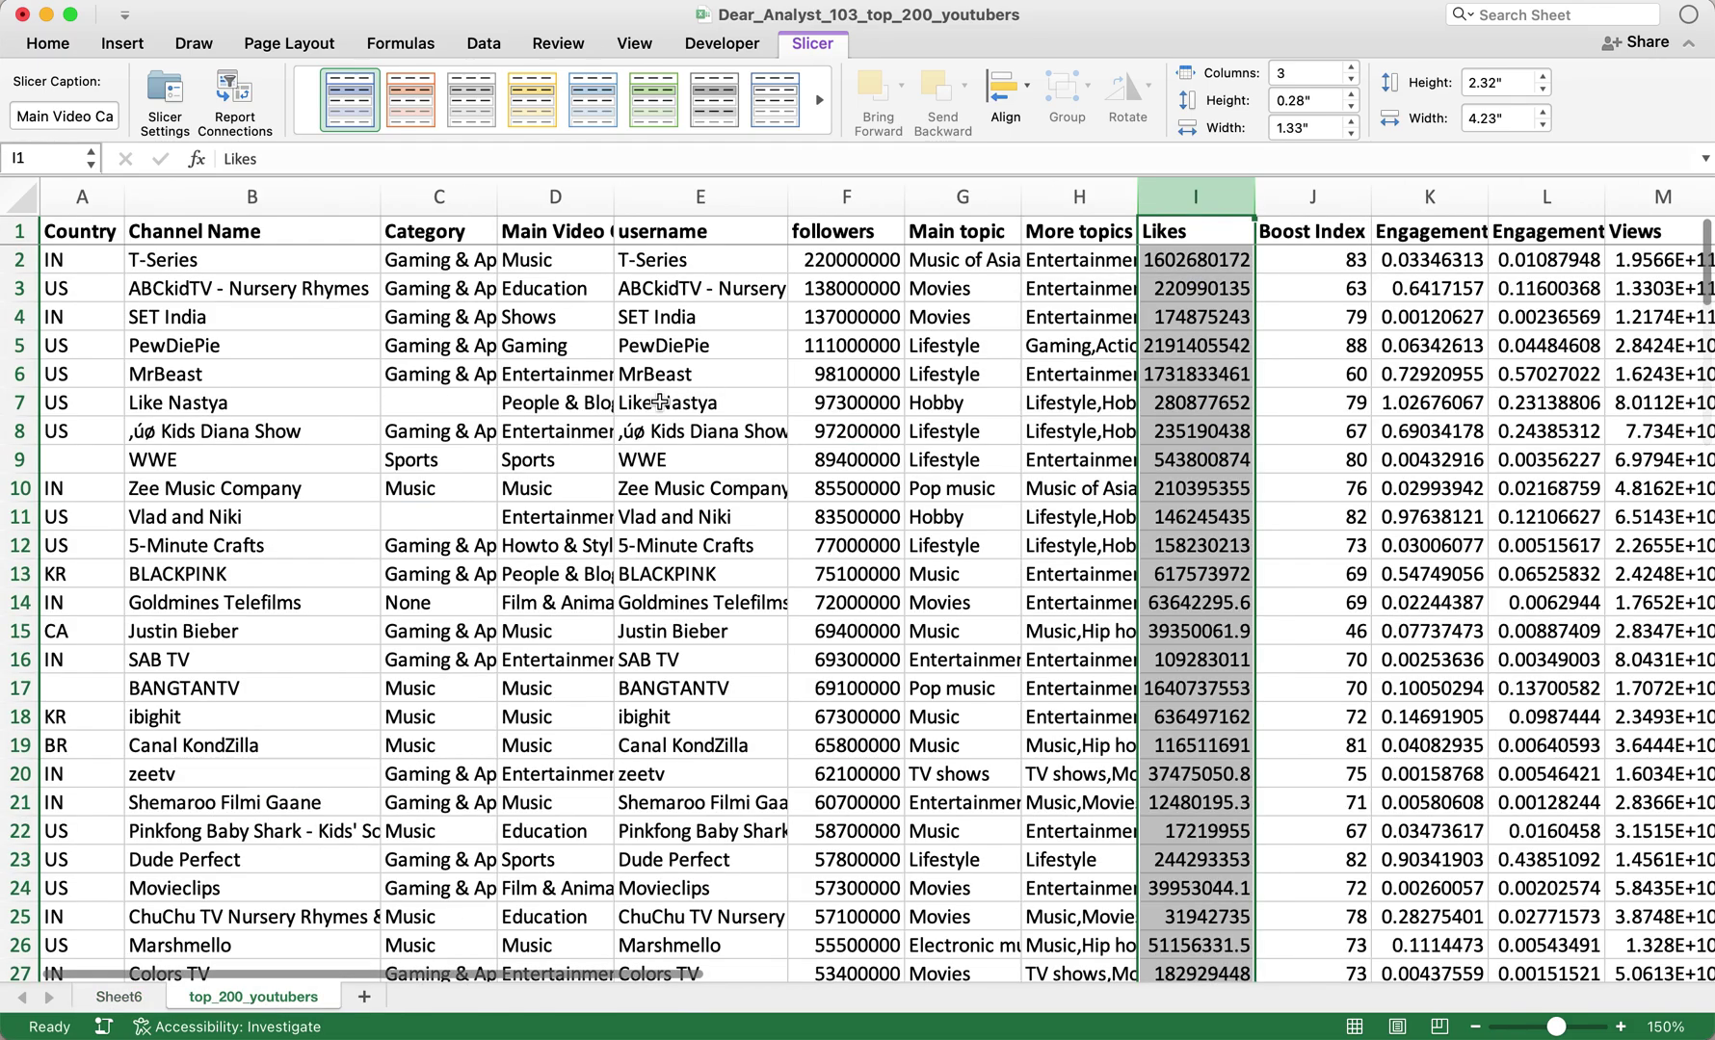
click(118, 997)
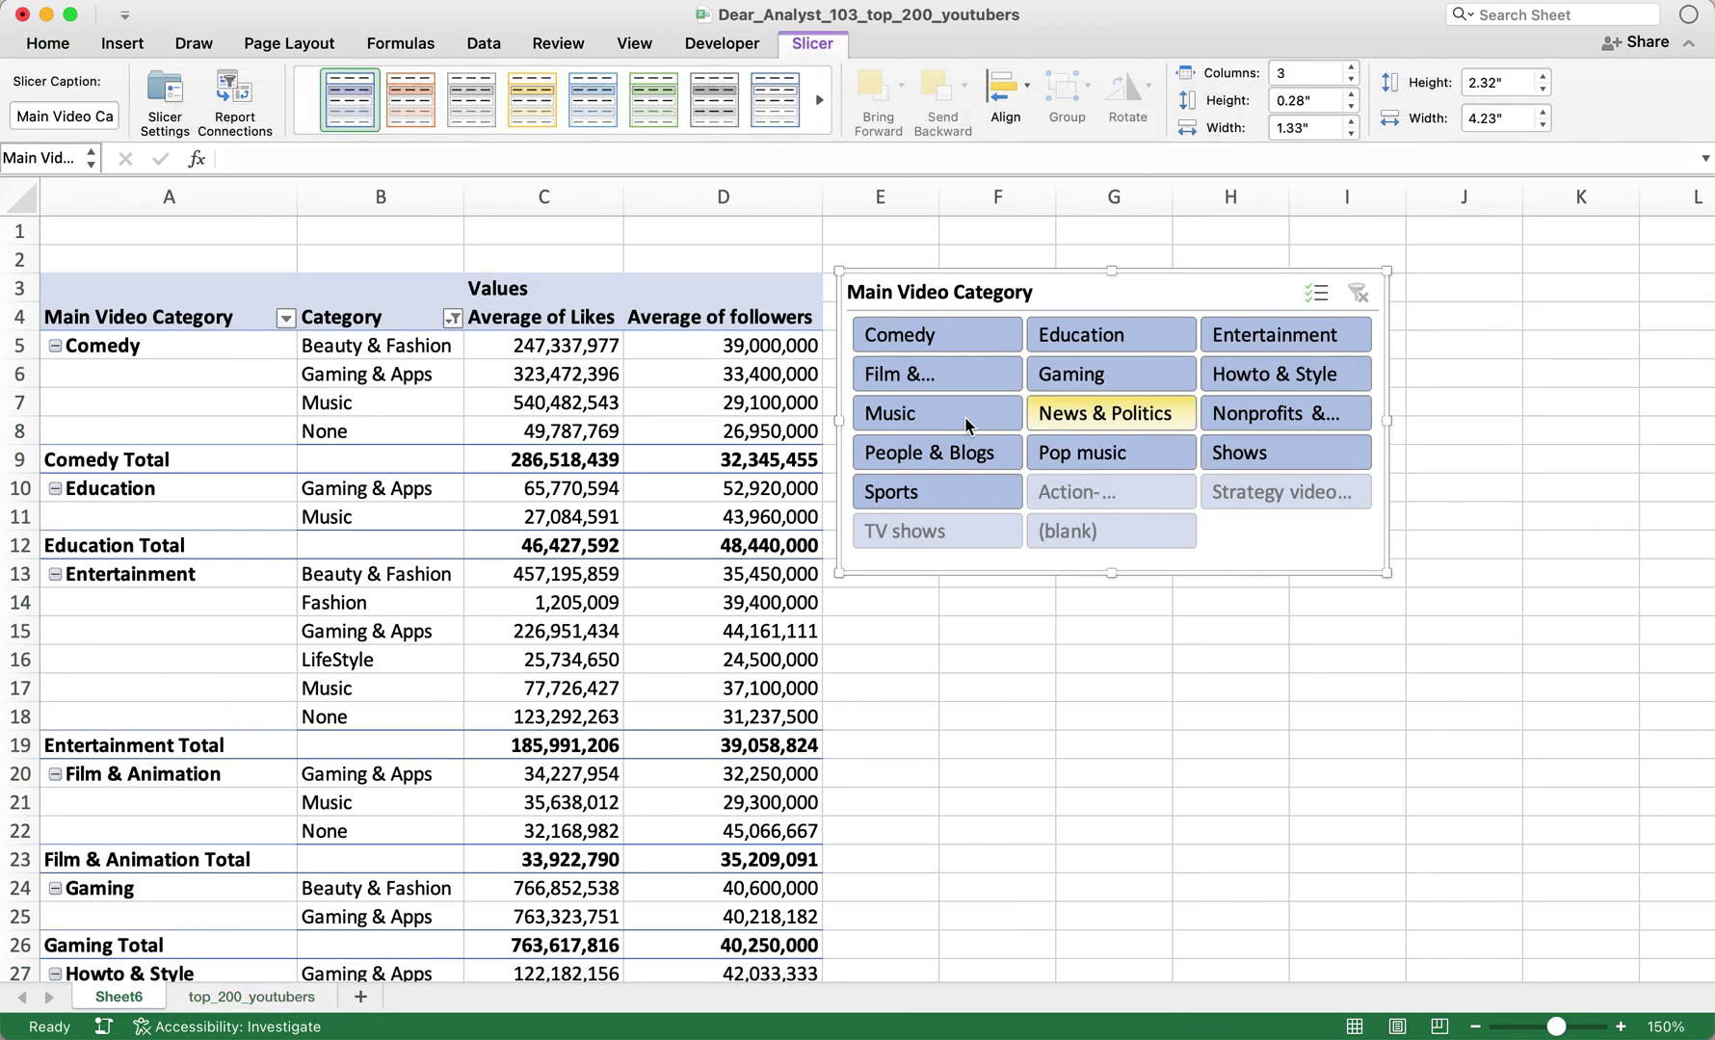
right_click(1252, 281)
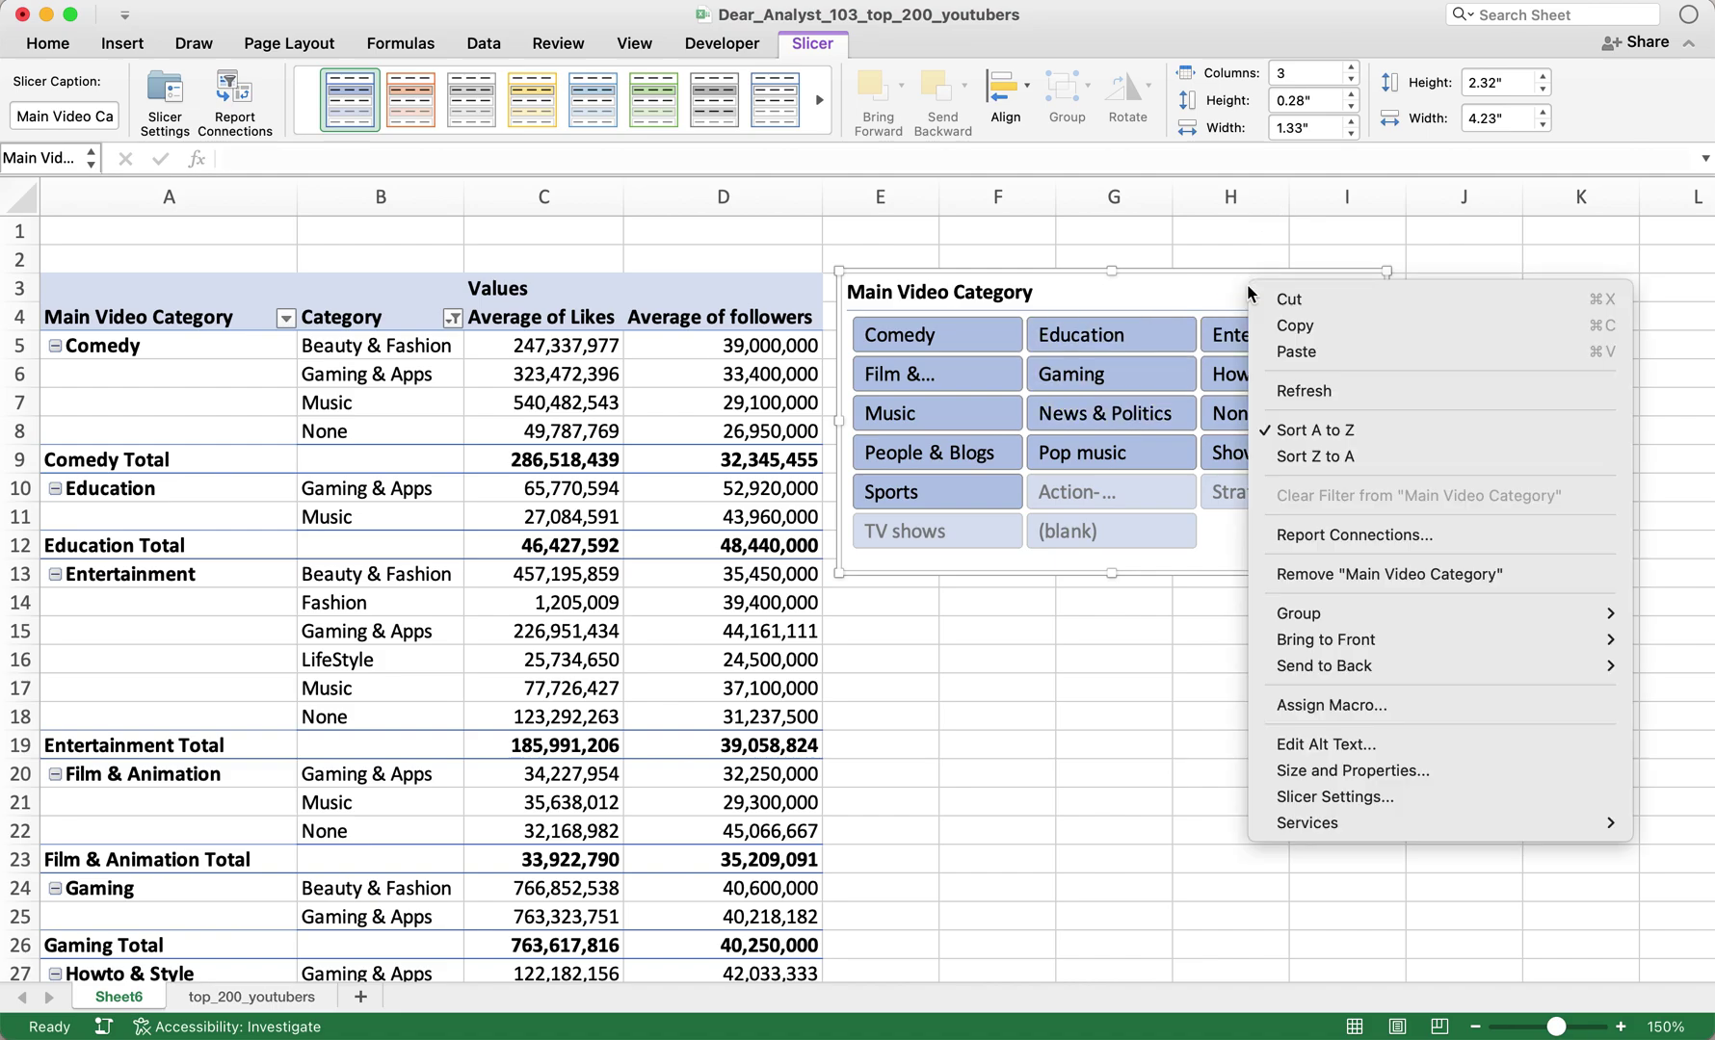
click(1398, 796)
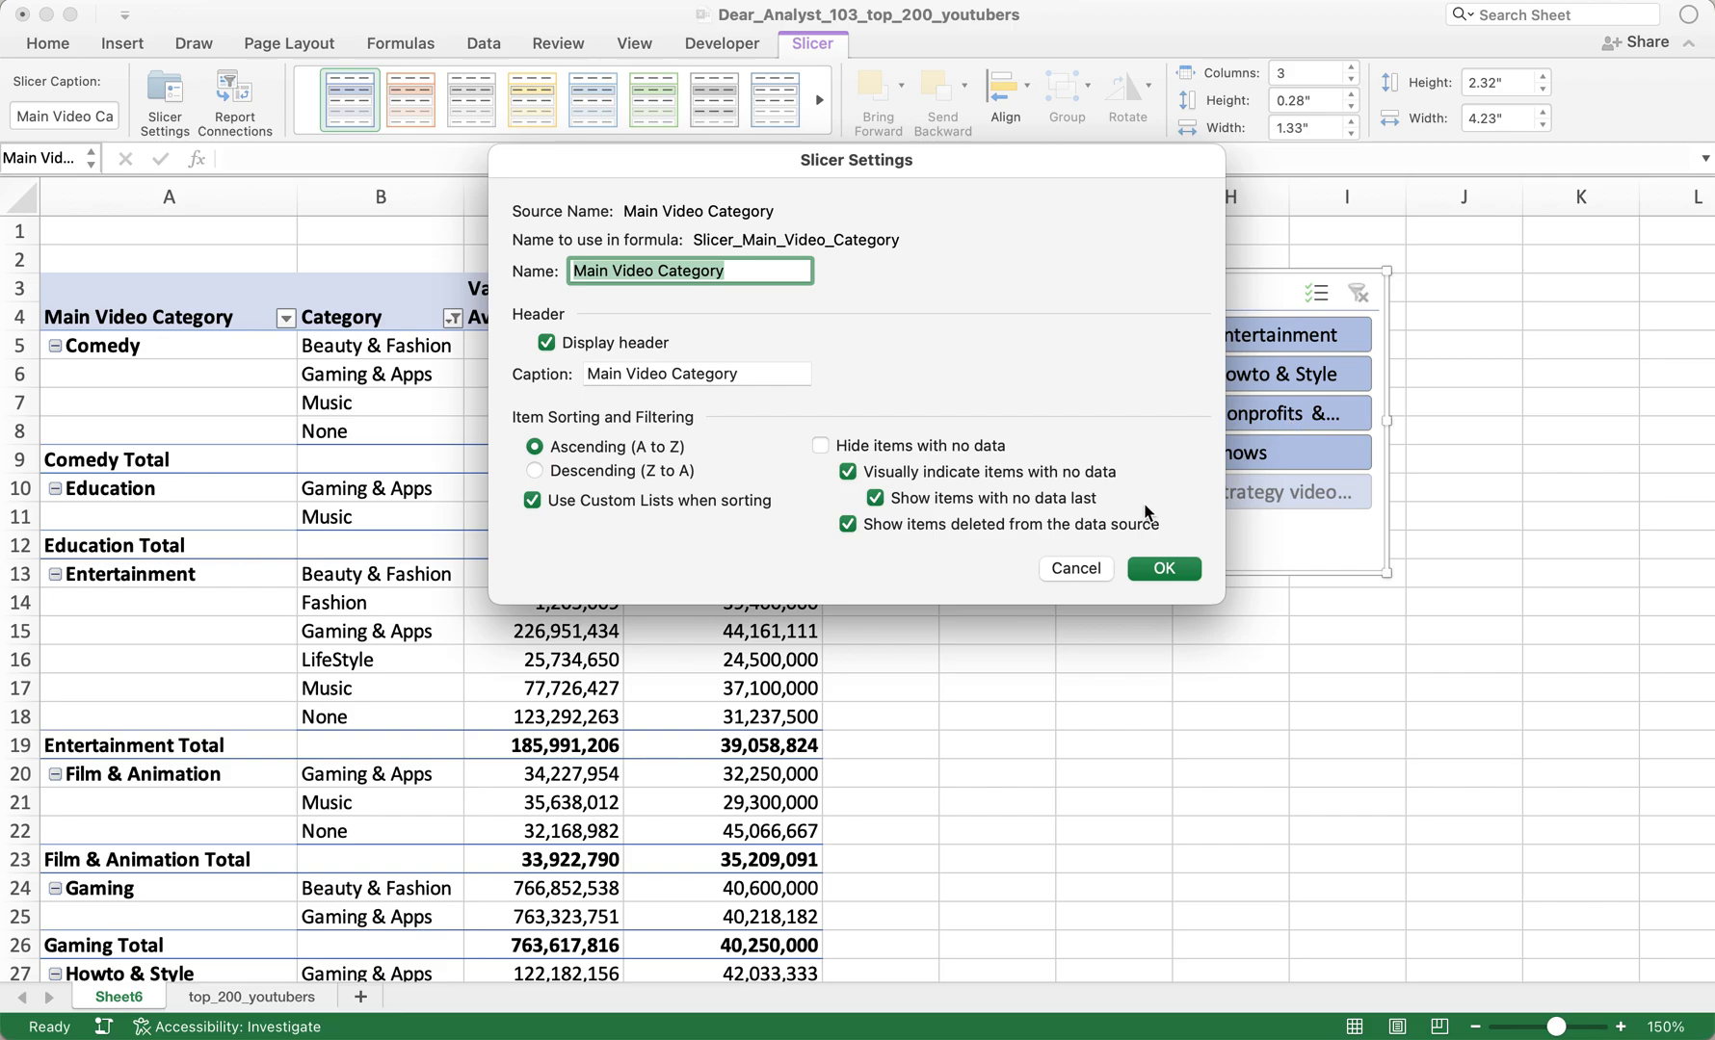
click(1095, 573)
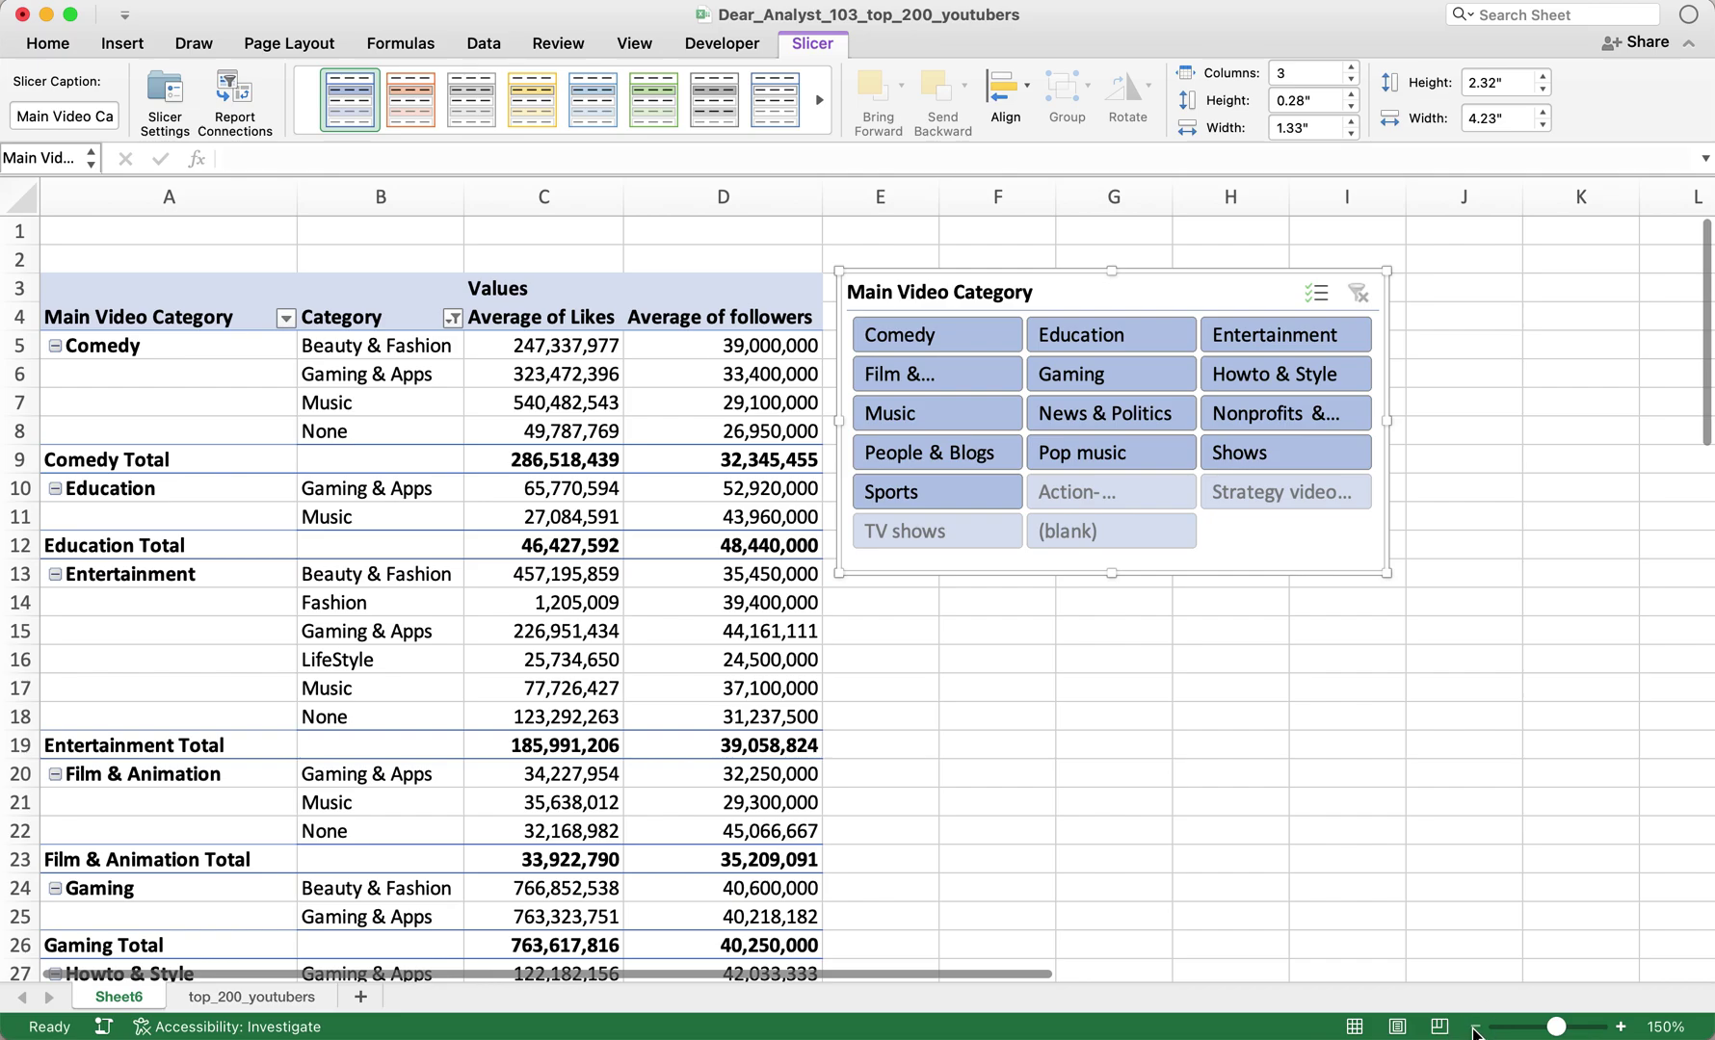
click(1474, 1027)
click(1474, 1027)
click(1473, 1027)
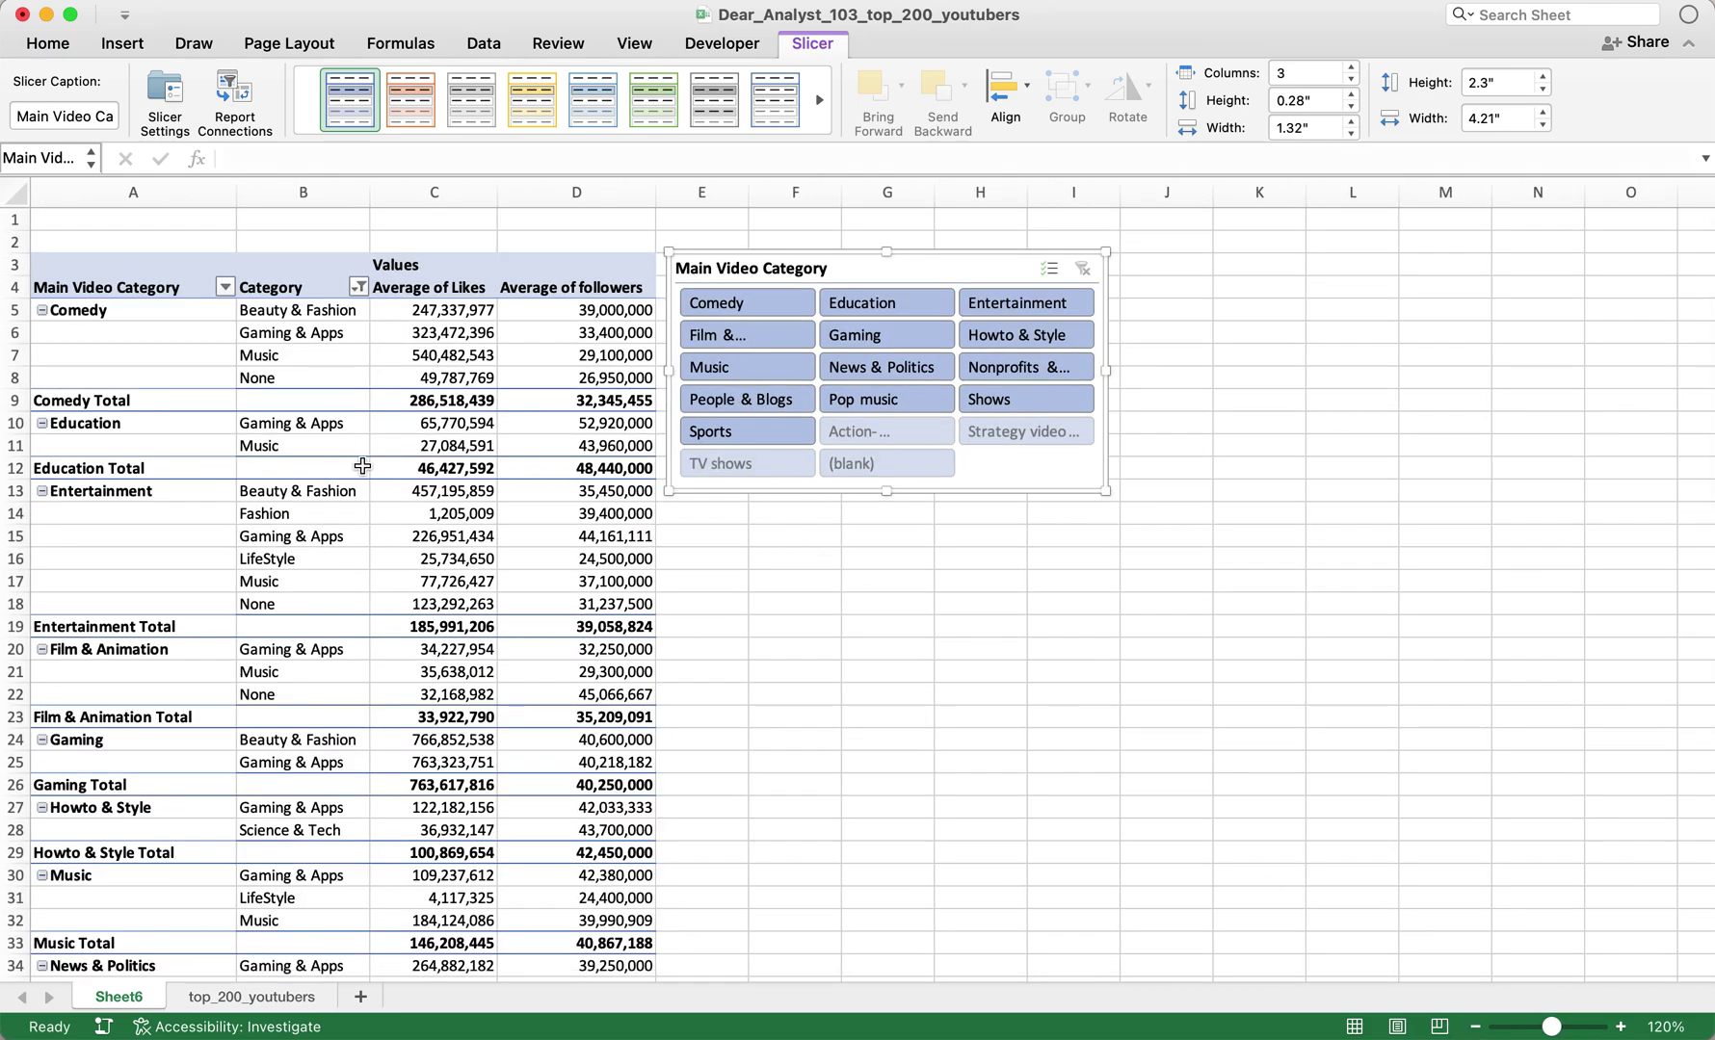
click(1690, 45)
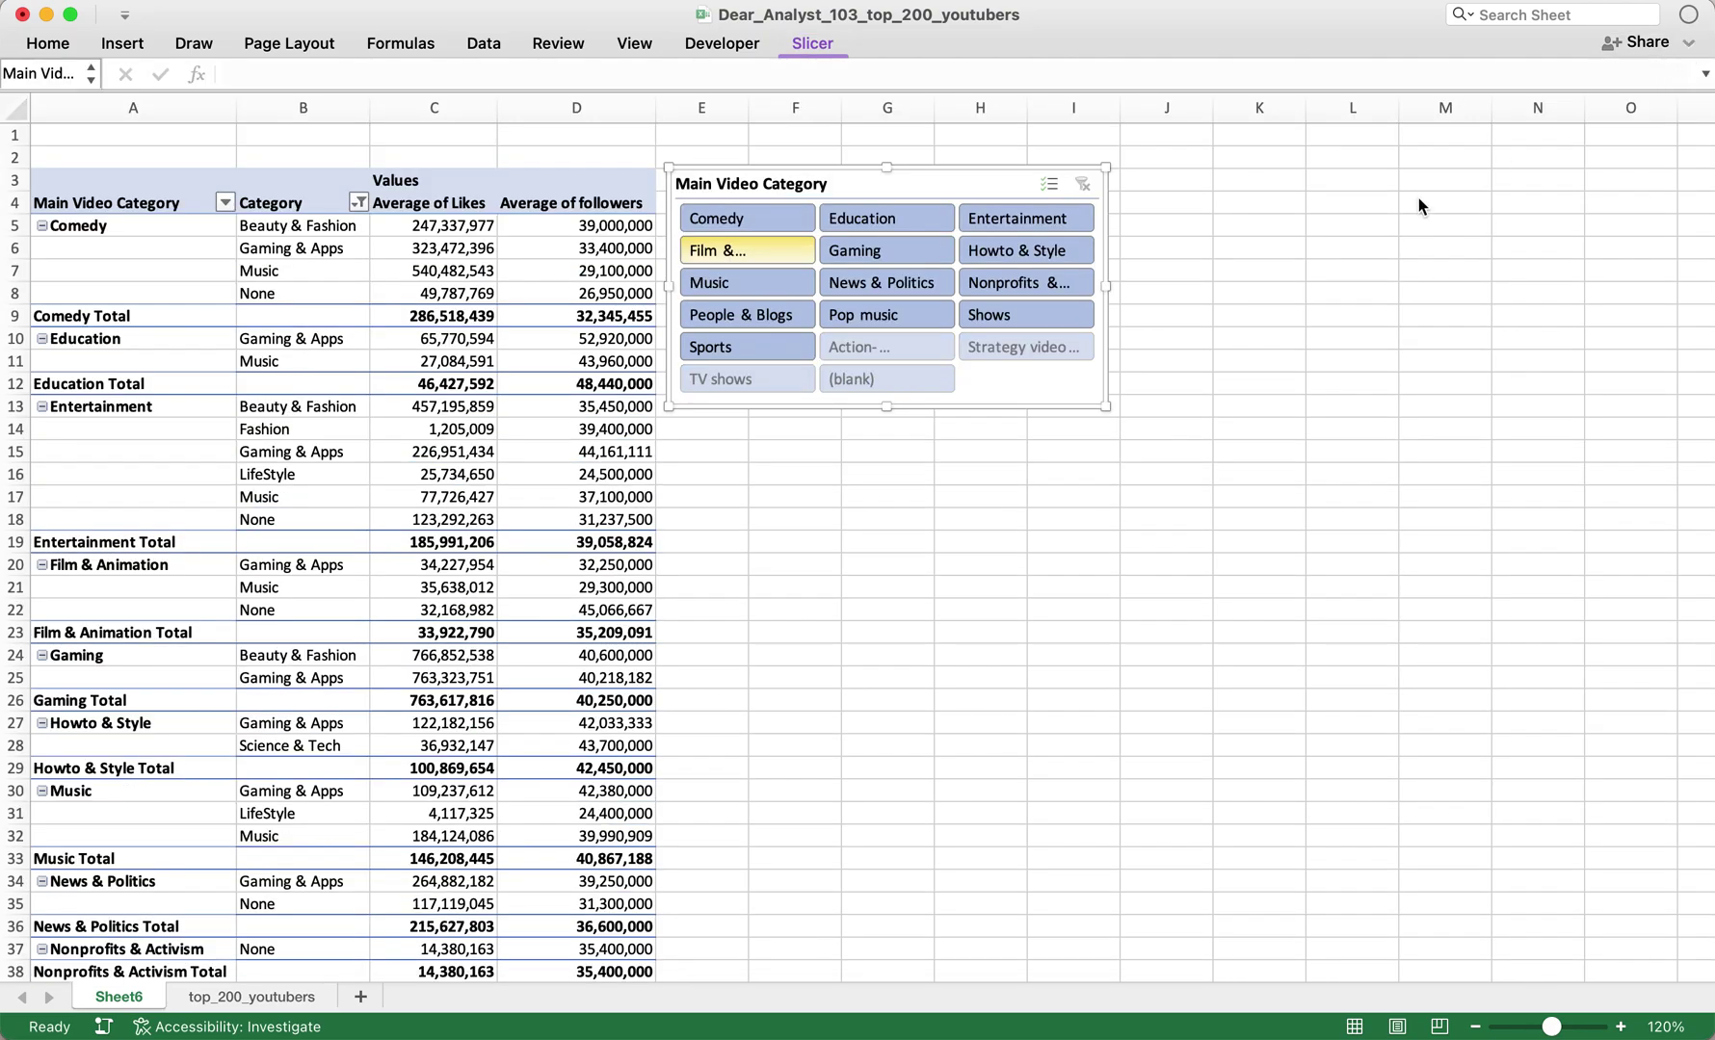
click(1259, 474)
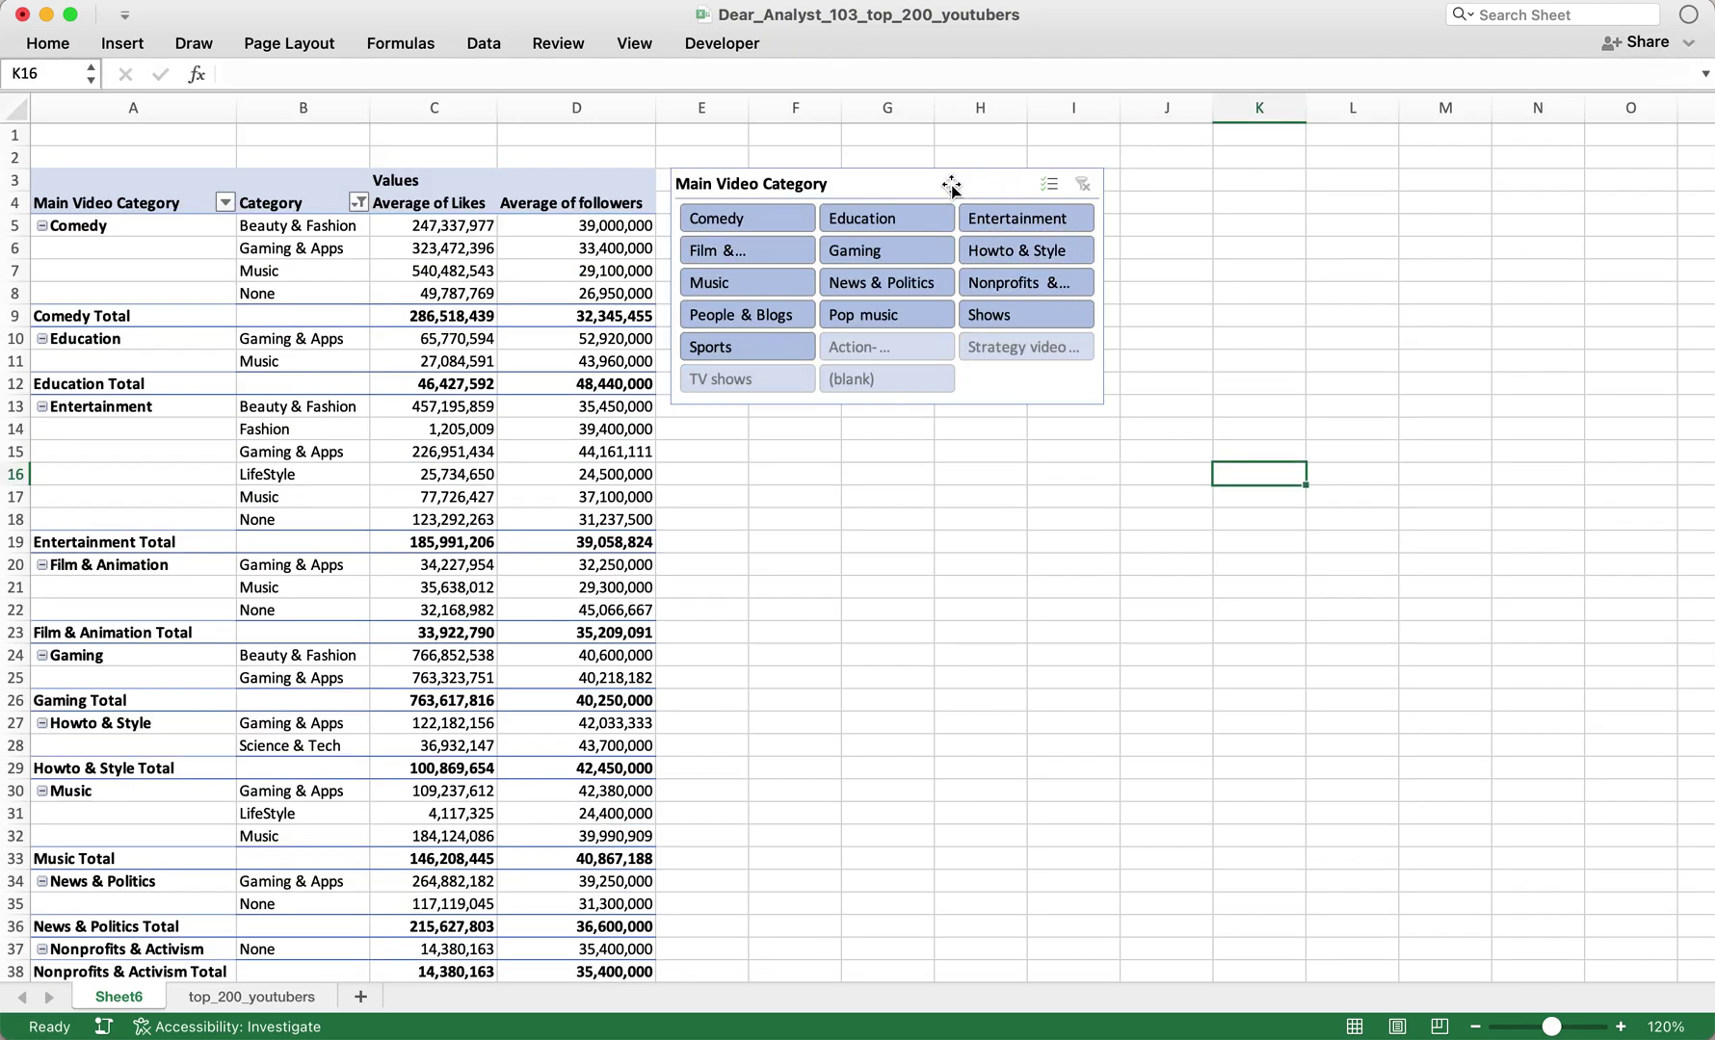
drag(952, 188, 937, 187)
drag(232, 97, 195, 100)
drag(463, 113, 436, 112)
drag(594, 103, 564, 106)
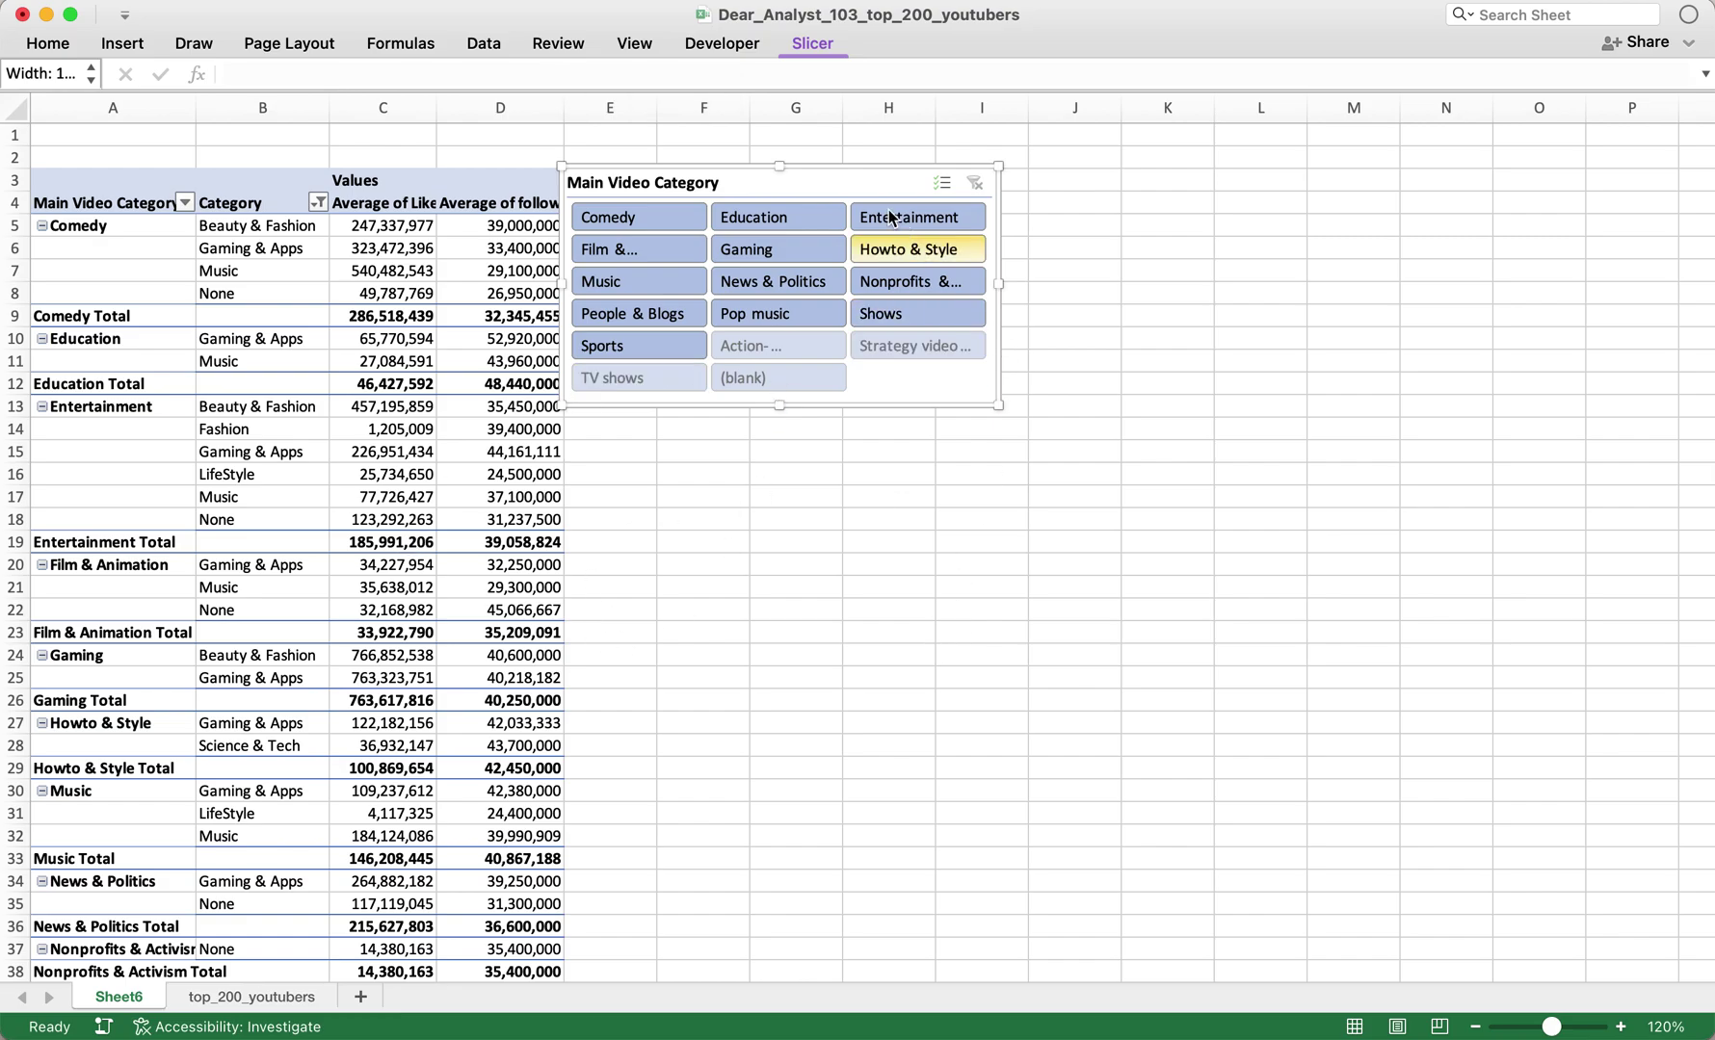
drag(865, 173, 874, 176)
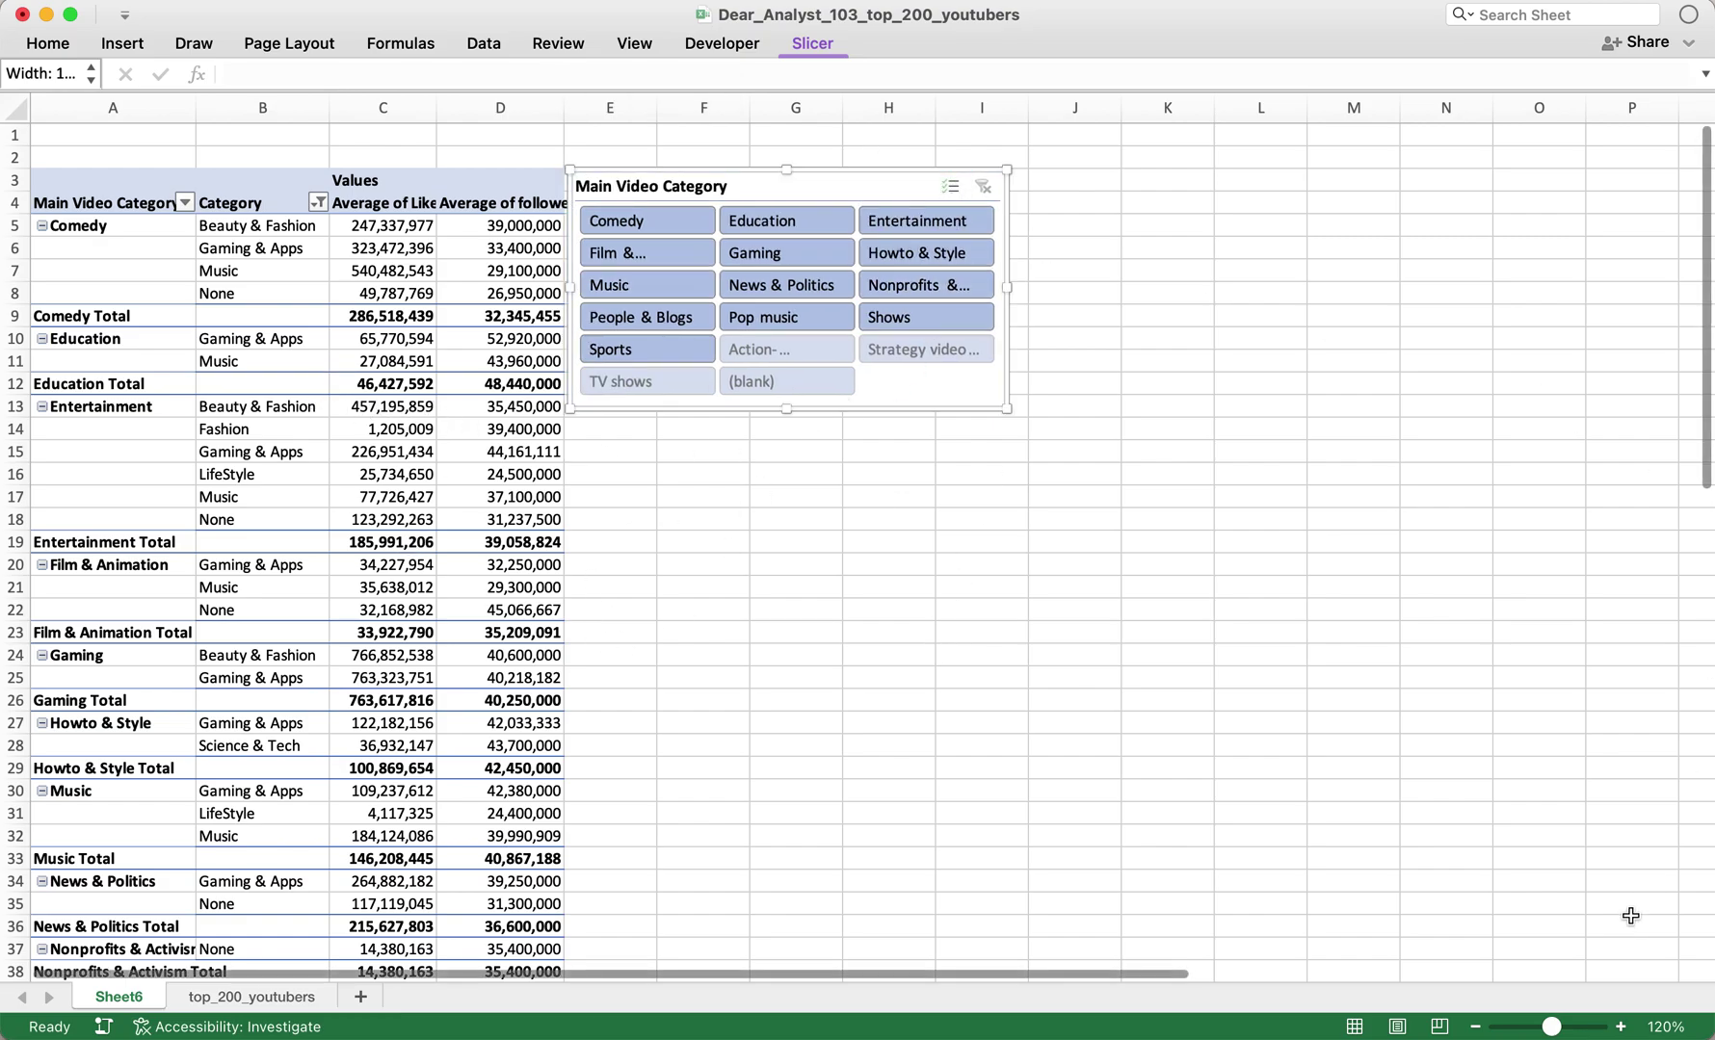
click(1025, 831)
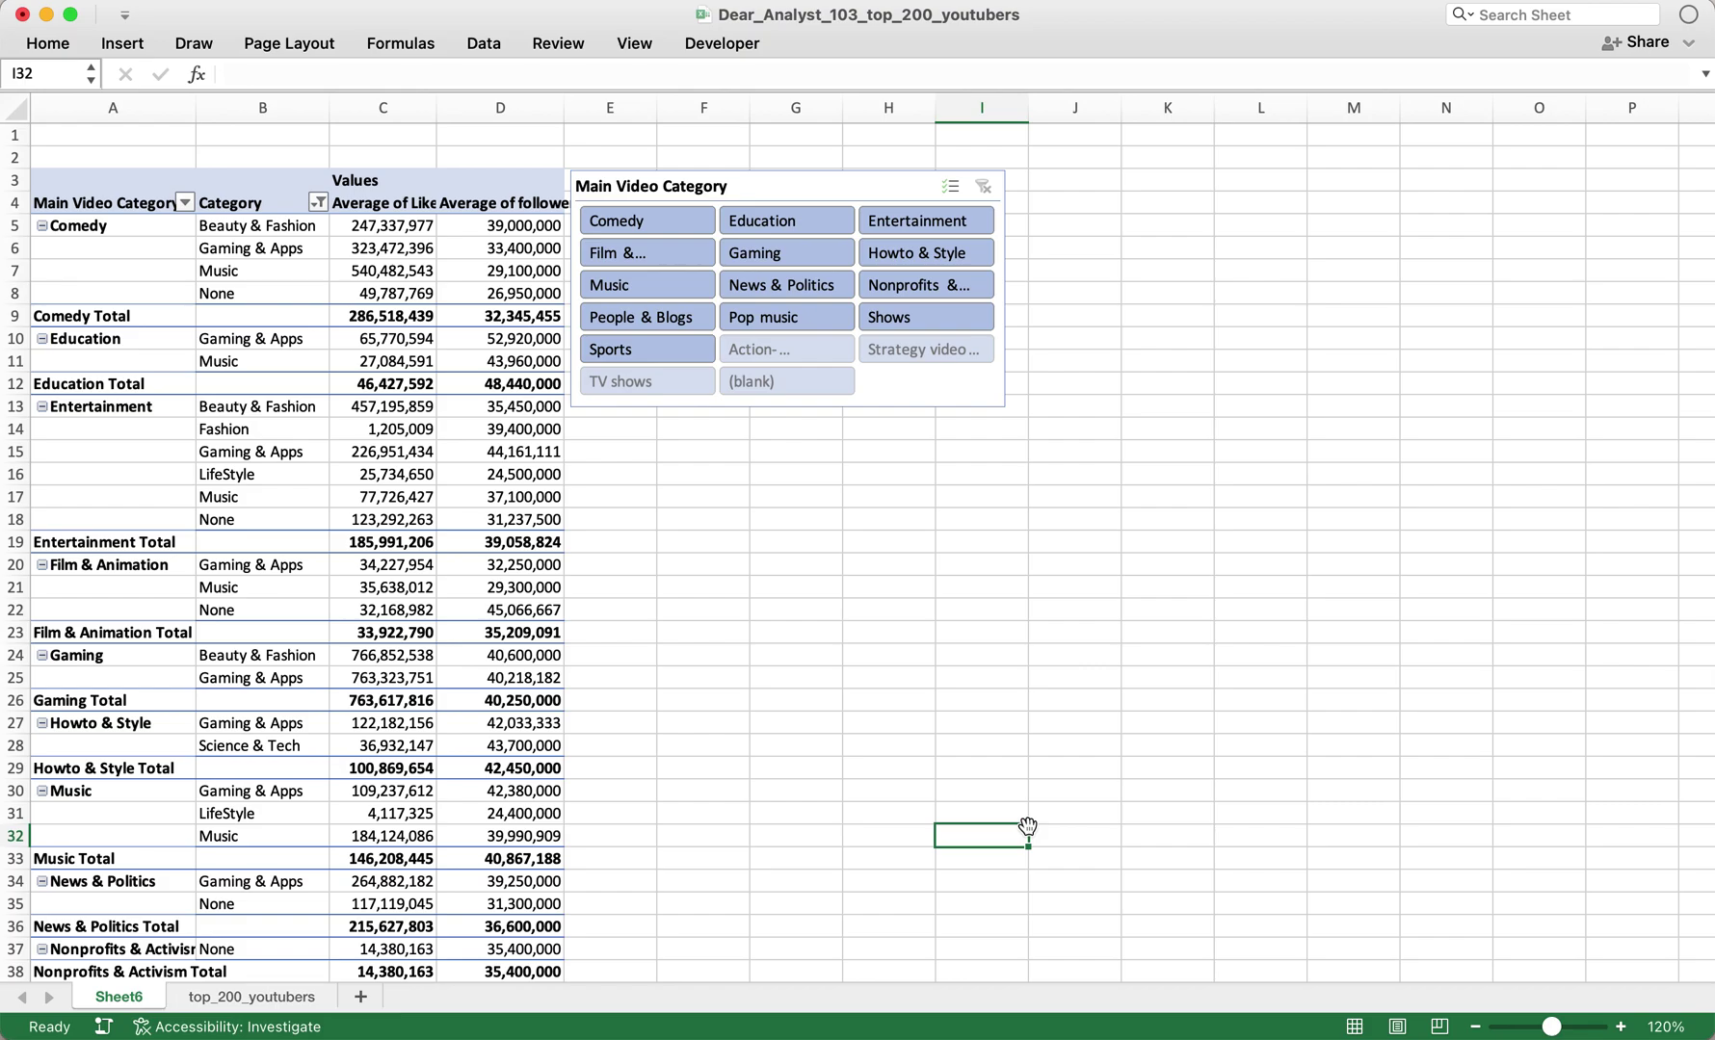
click(901, 185)
scroll(433, 289, right, 1)
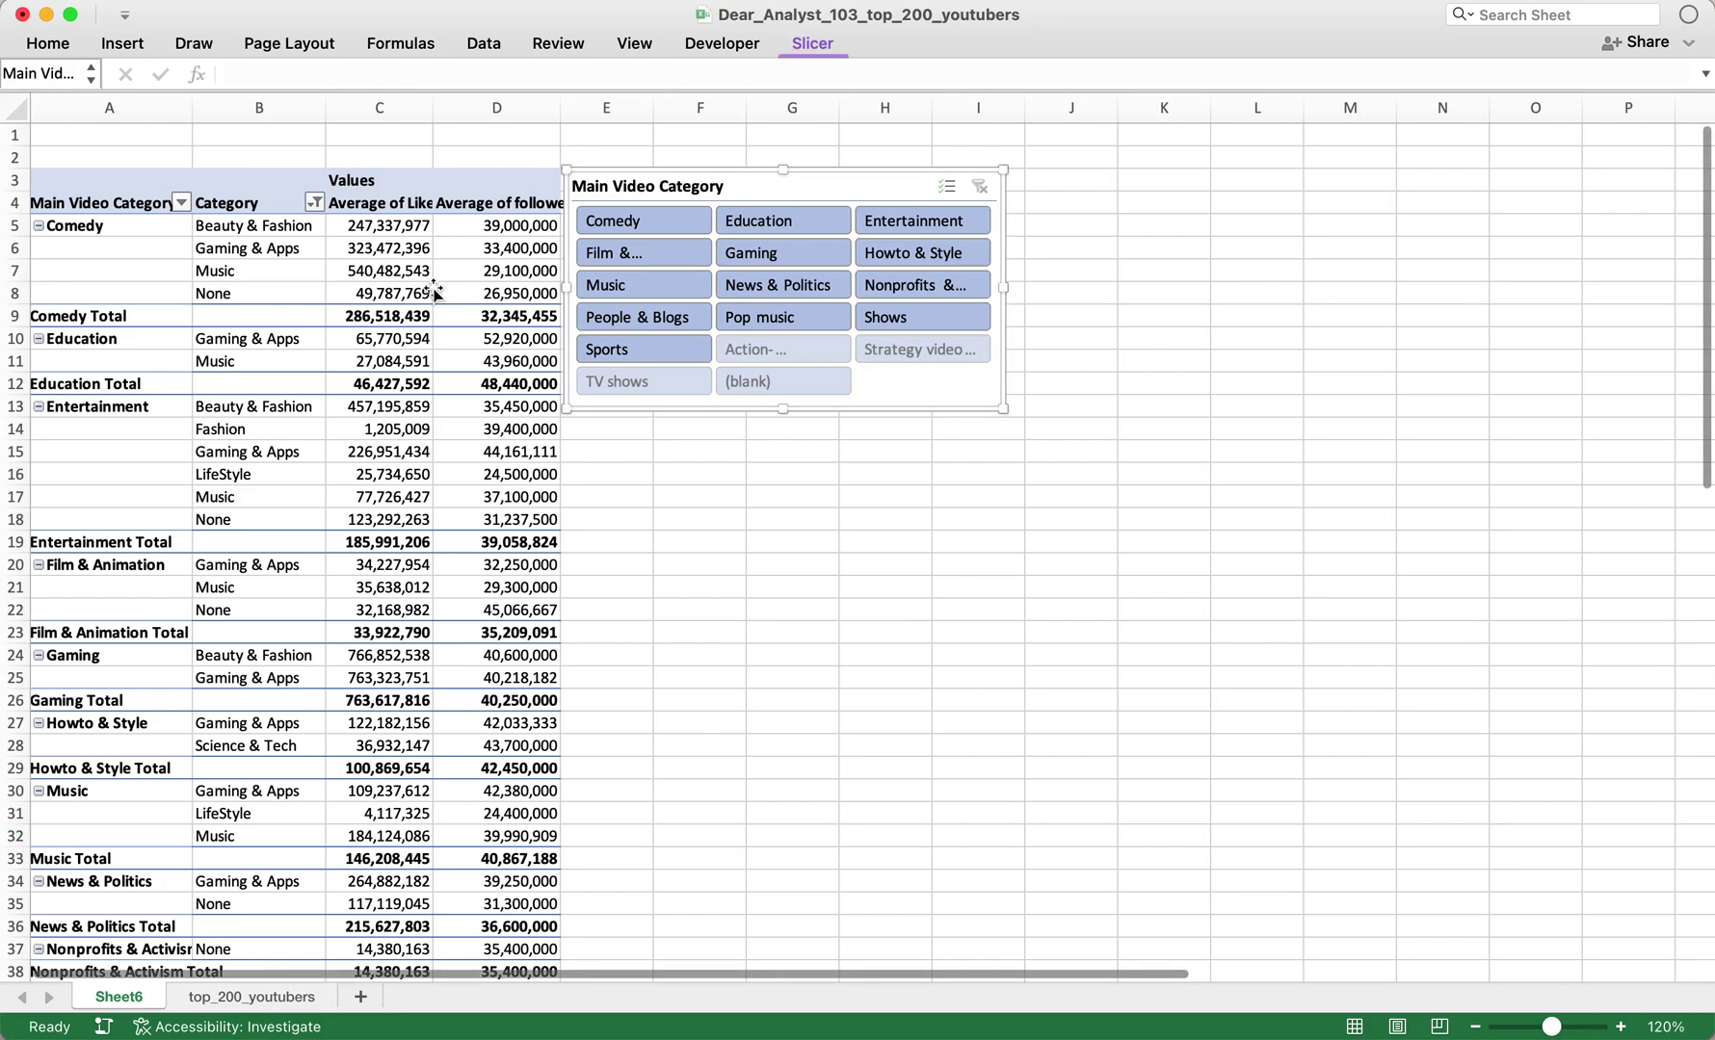
click(433, 287)
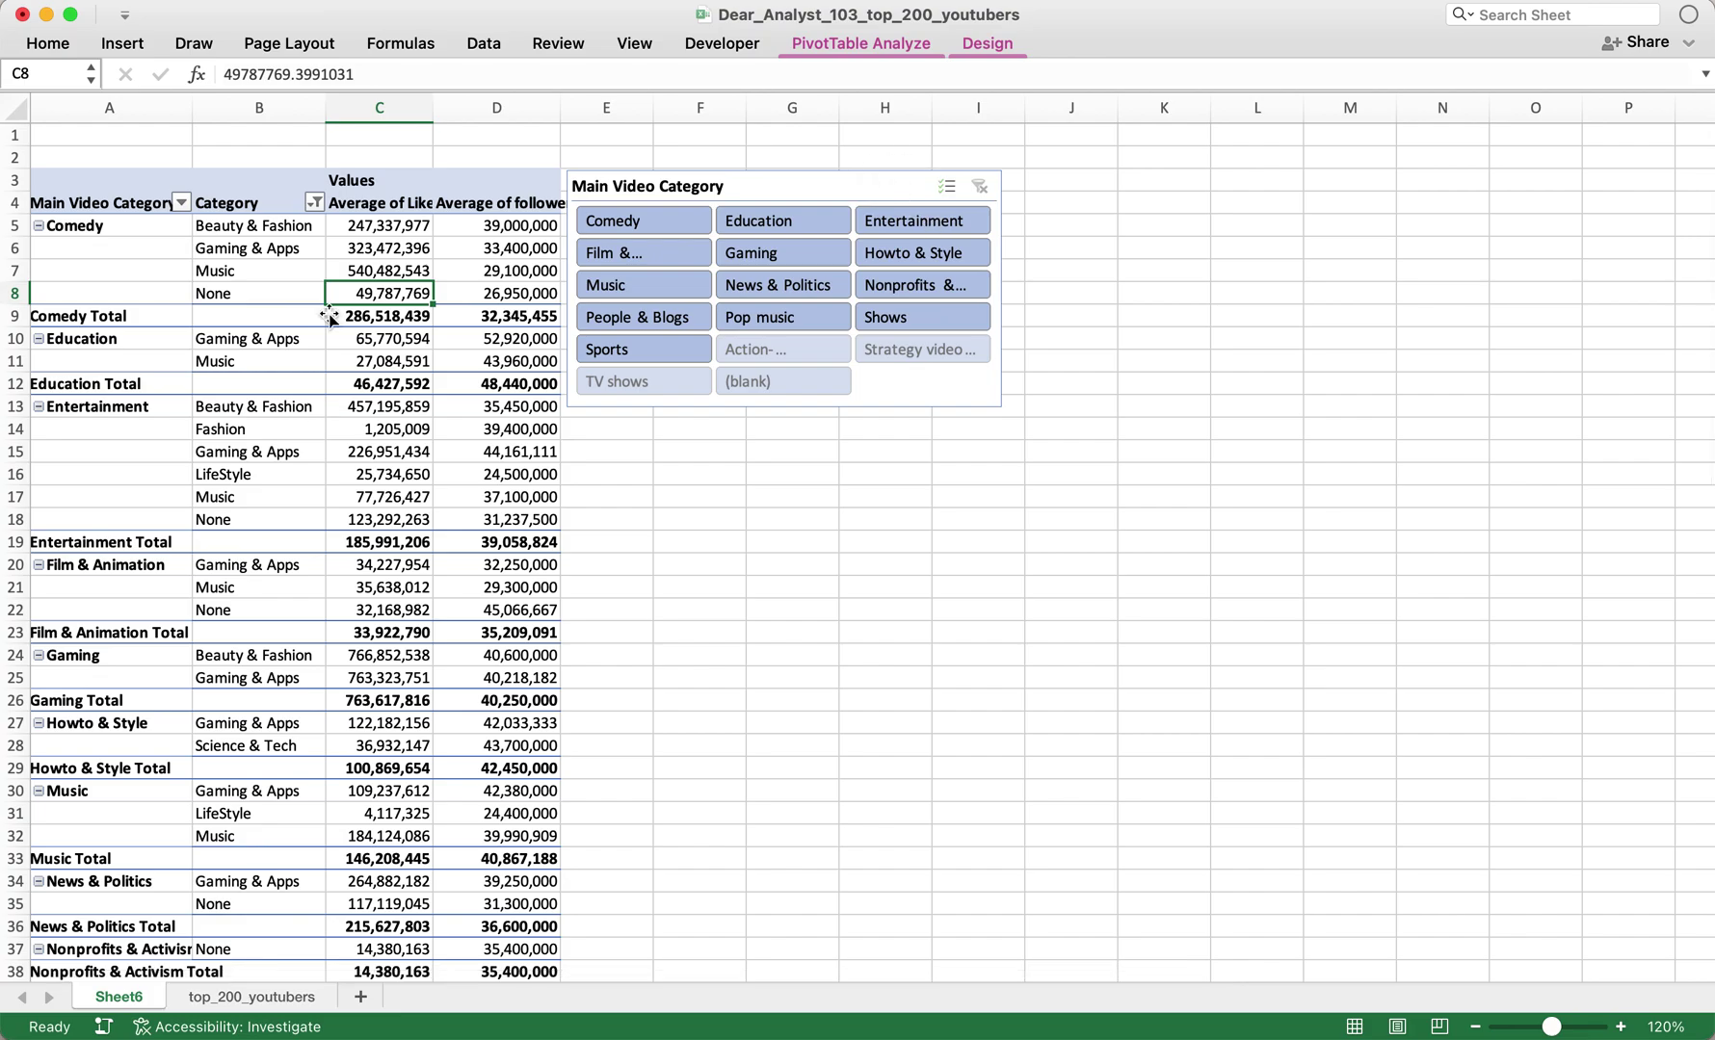
- Check the Category field settings of the PivotTable and cancel without changes
click(69, 179)
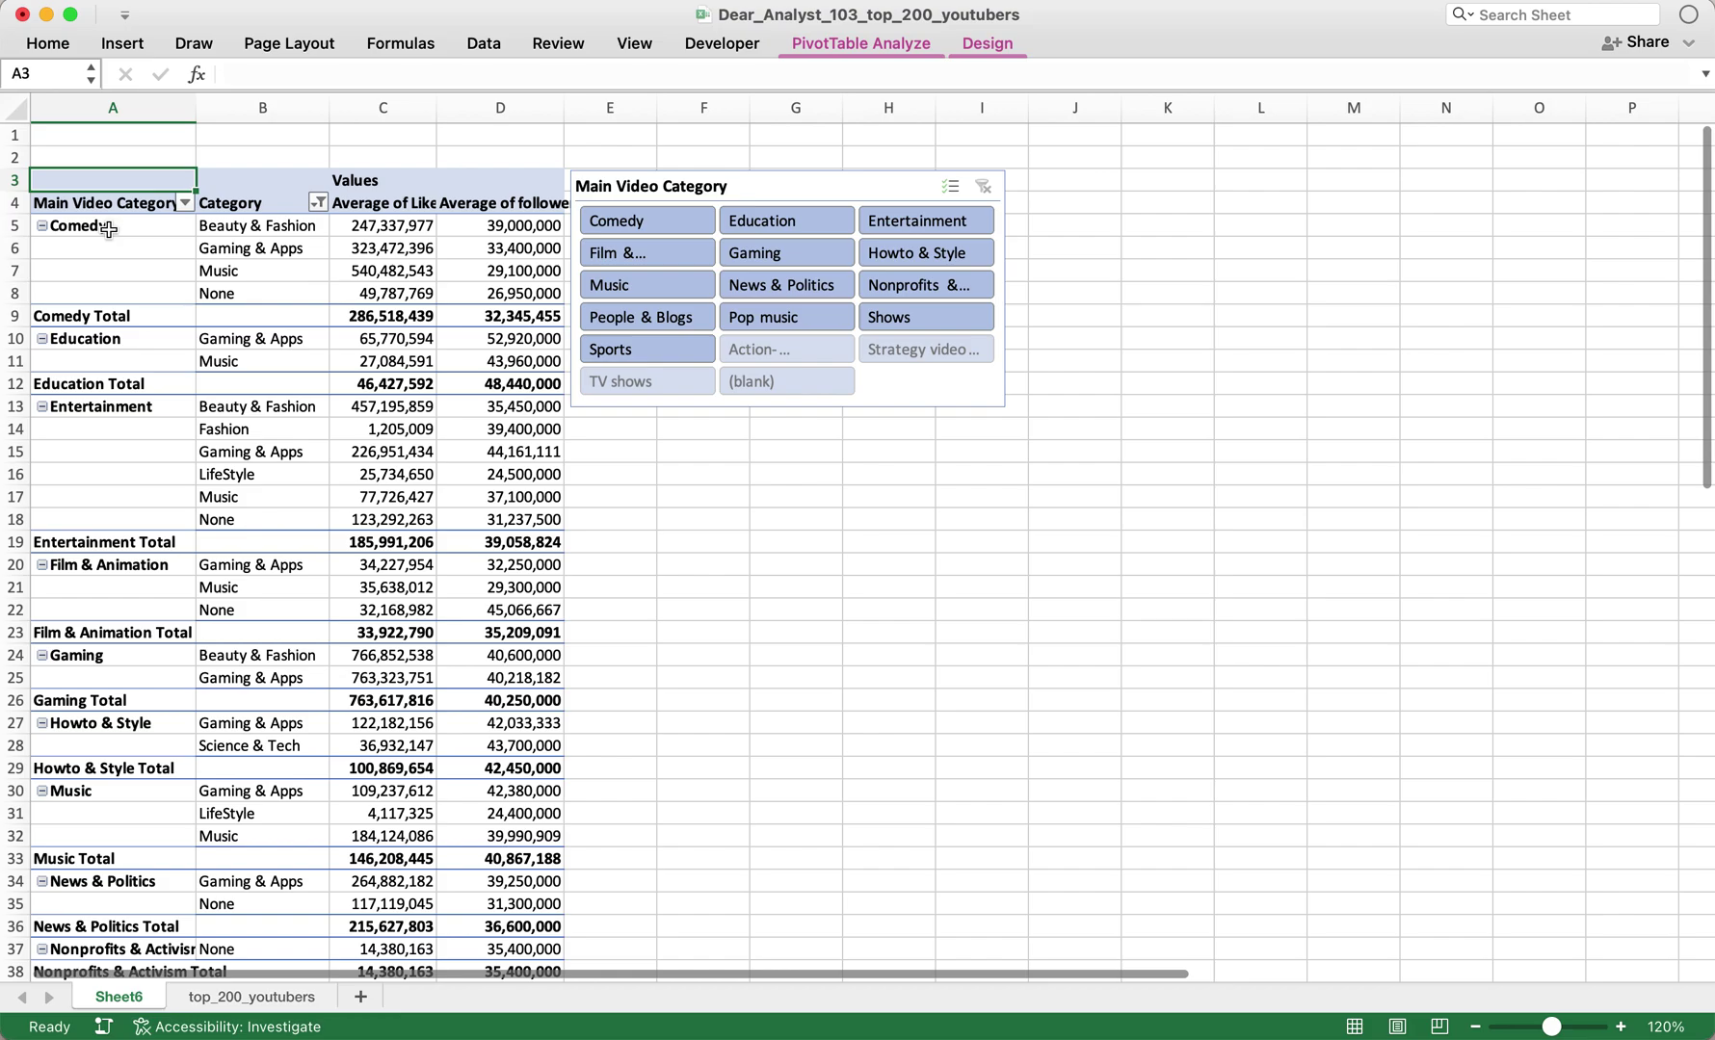
click(228, 385)
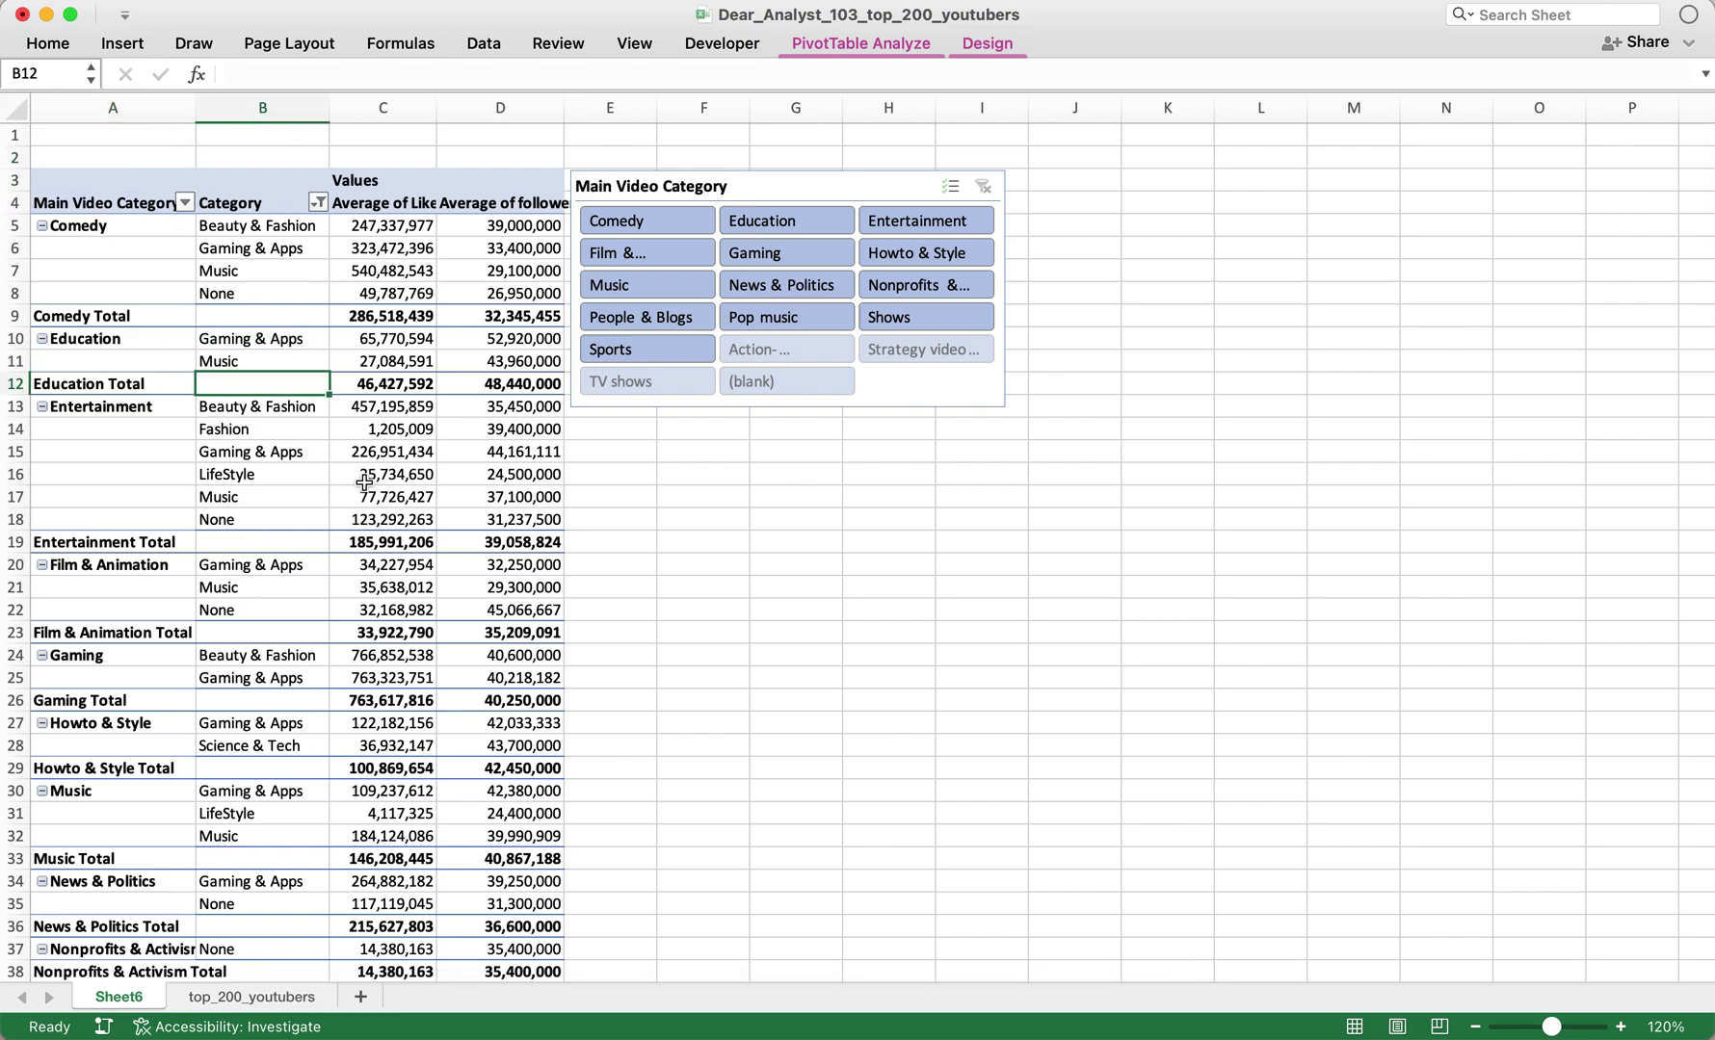
right_click(328, 453)
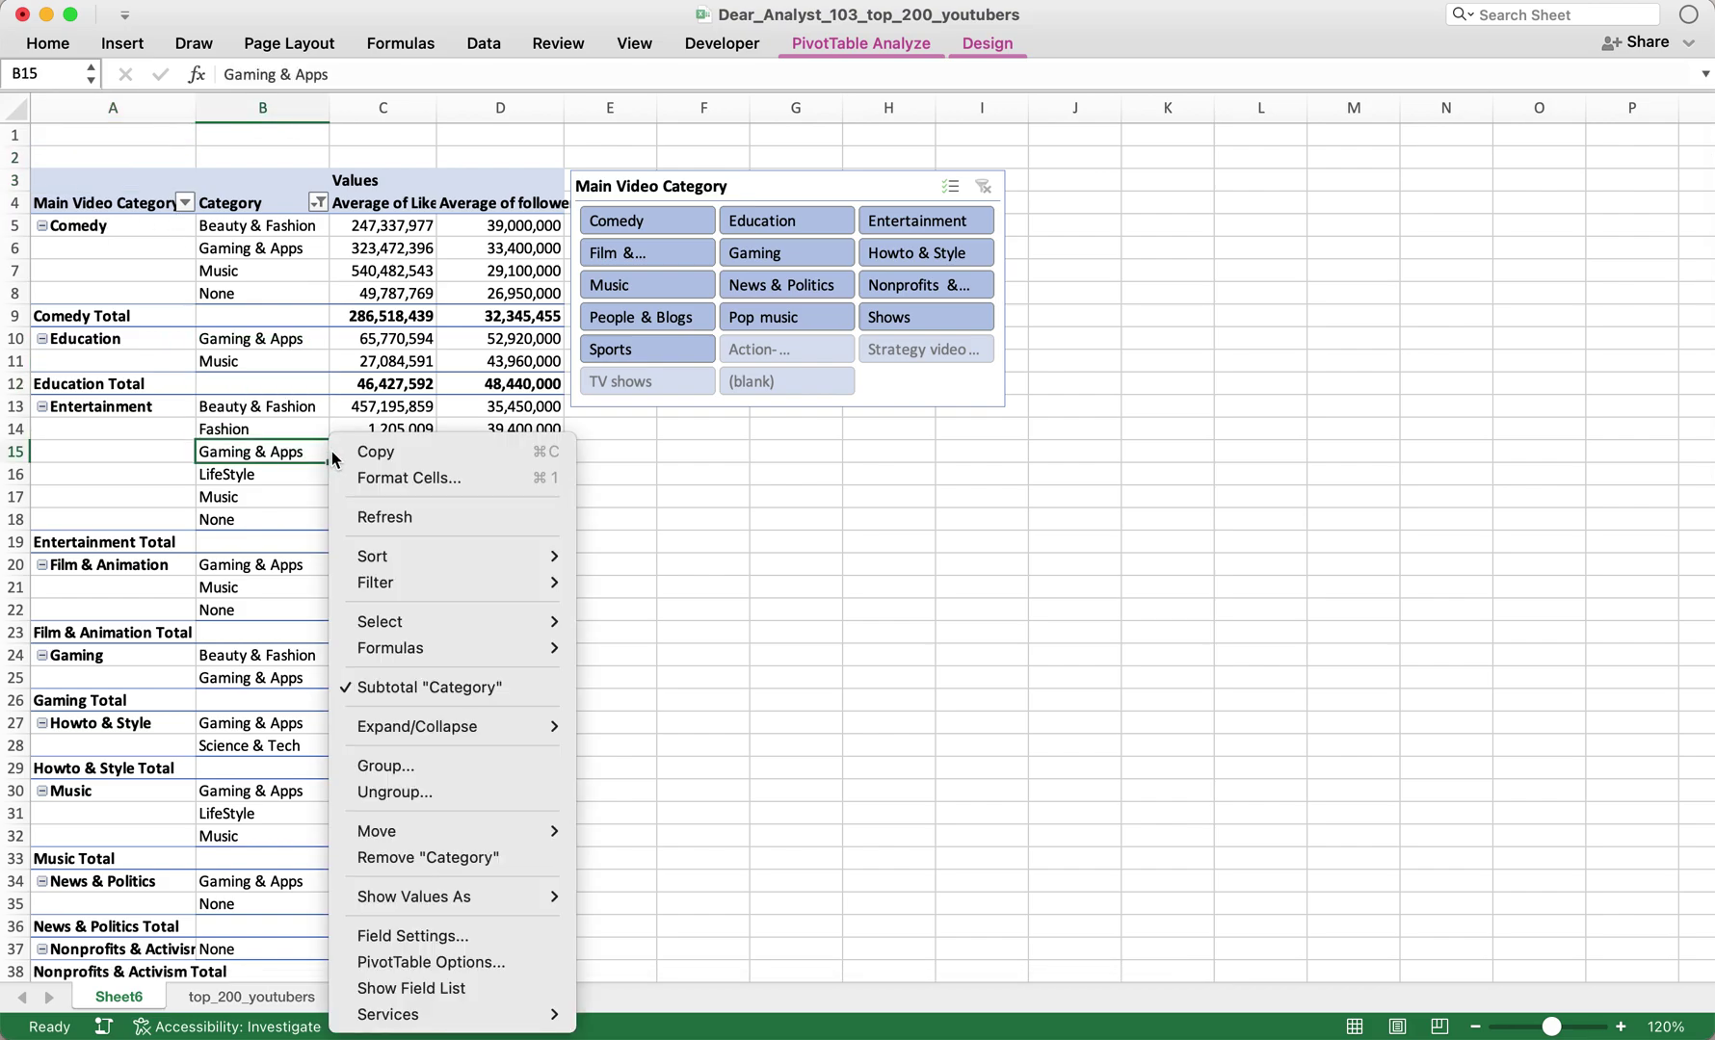
click(458, 929)
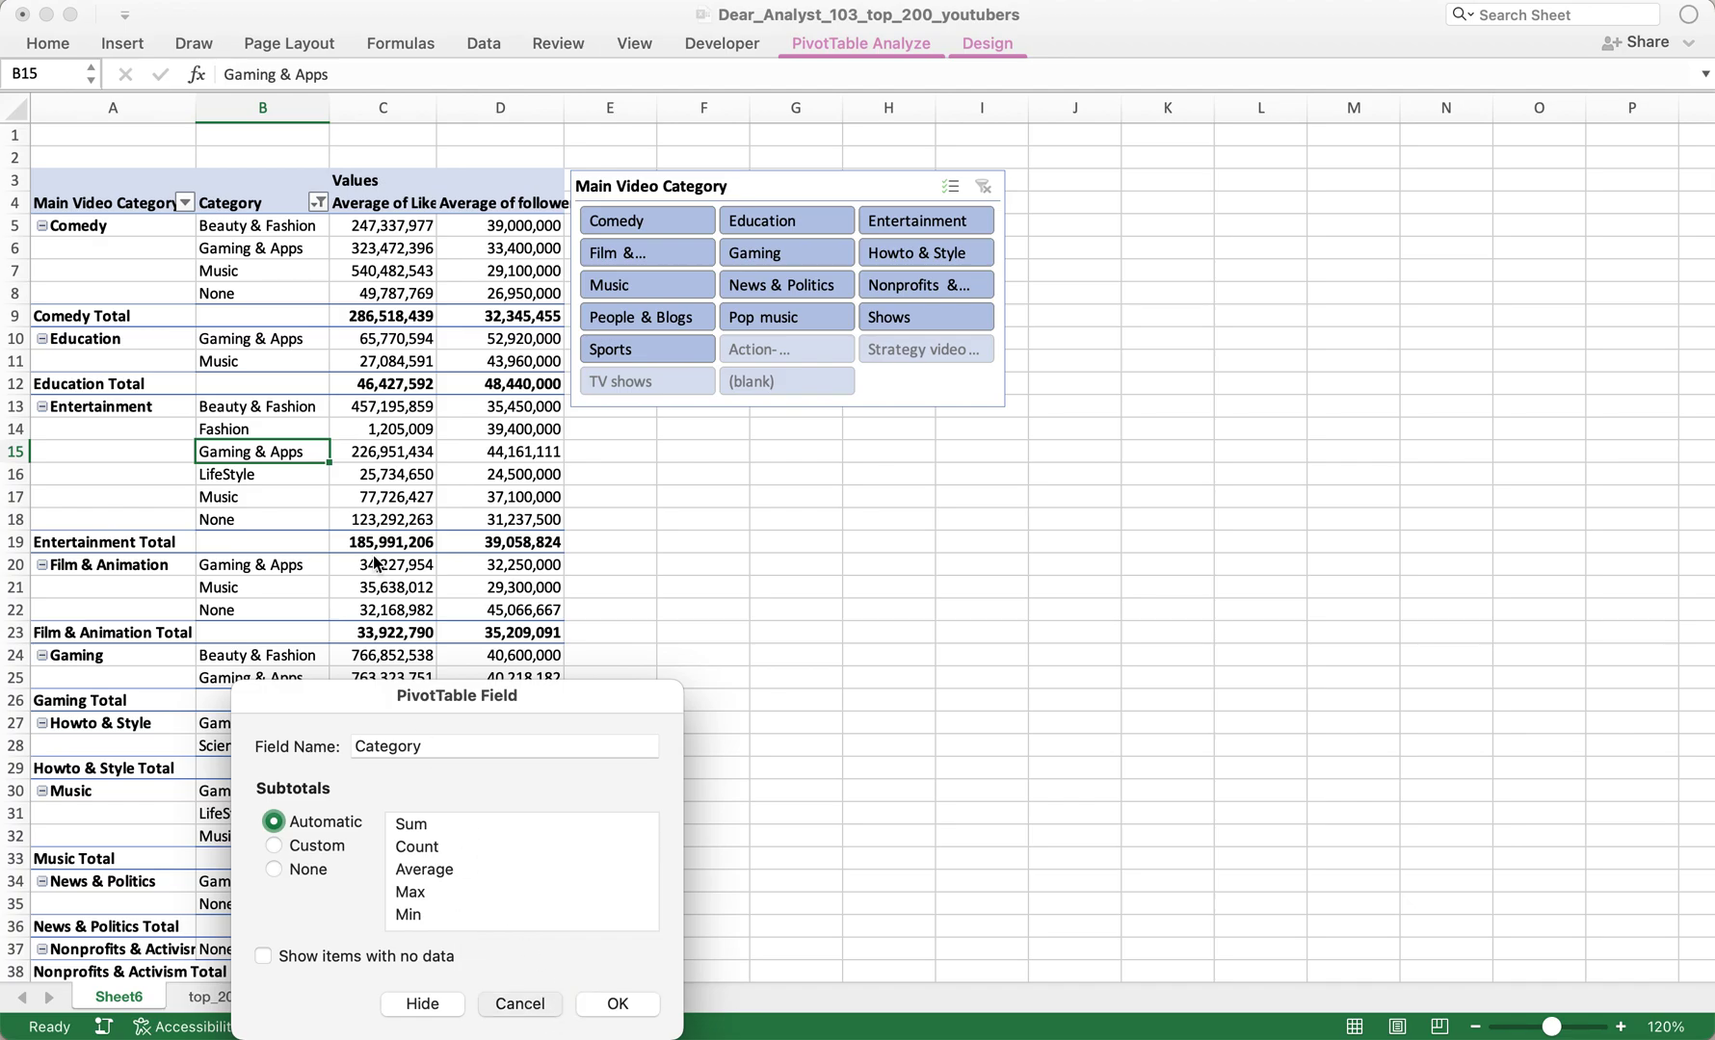
click(525, 1004)
- Select the PivotTable A3:D51 down to the Grand Total and copy it with Cmd+C
click(378, 499)
drag(107, 181, 489, 1031)
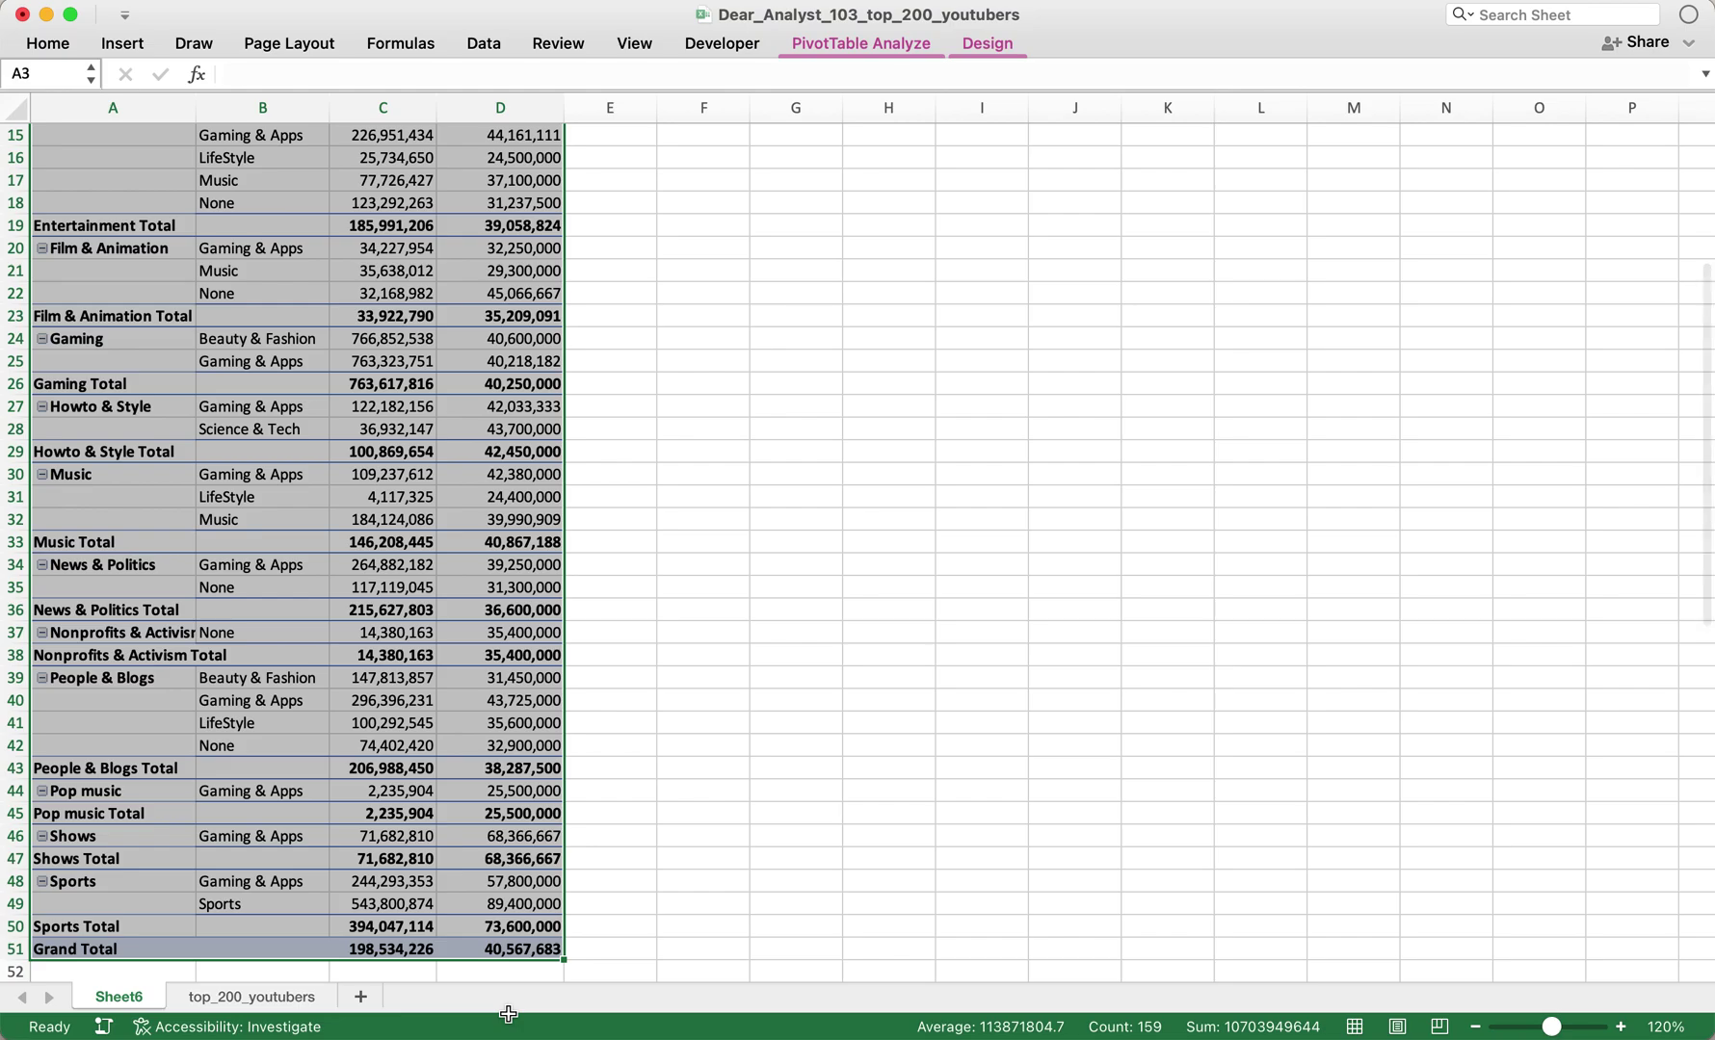
key(super+c)
key(ctrl+Home)
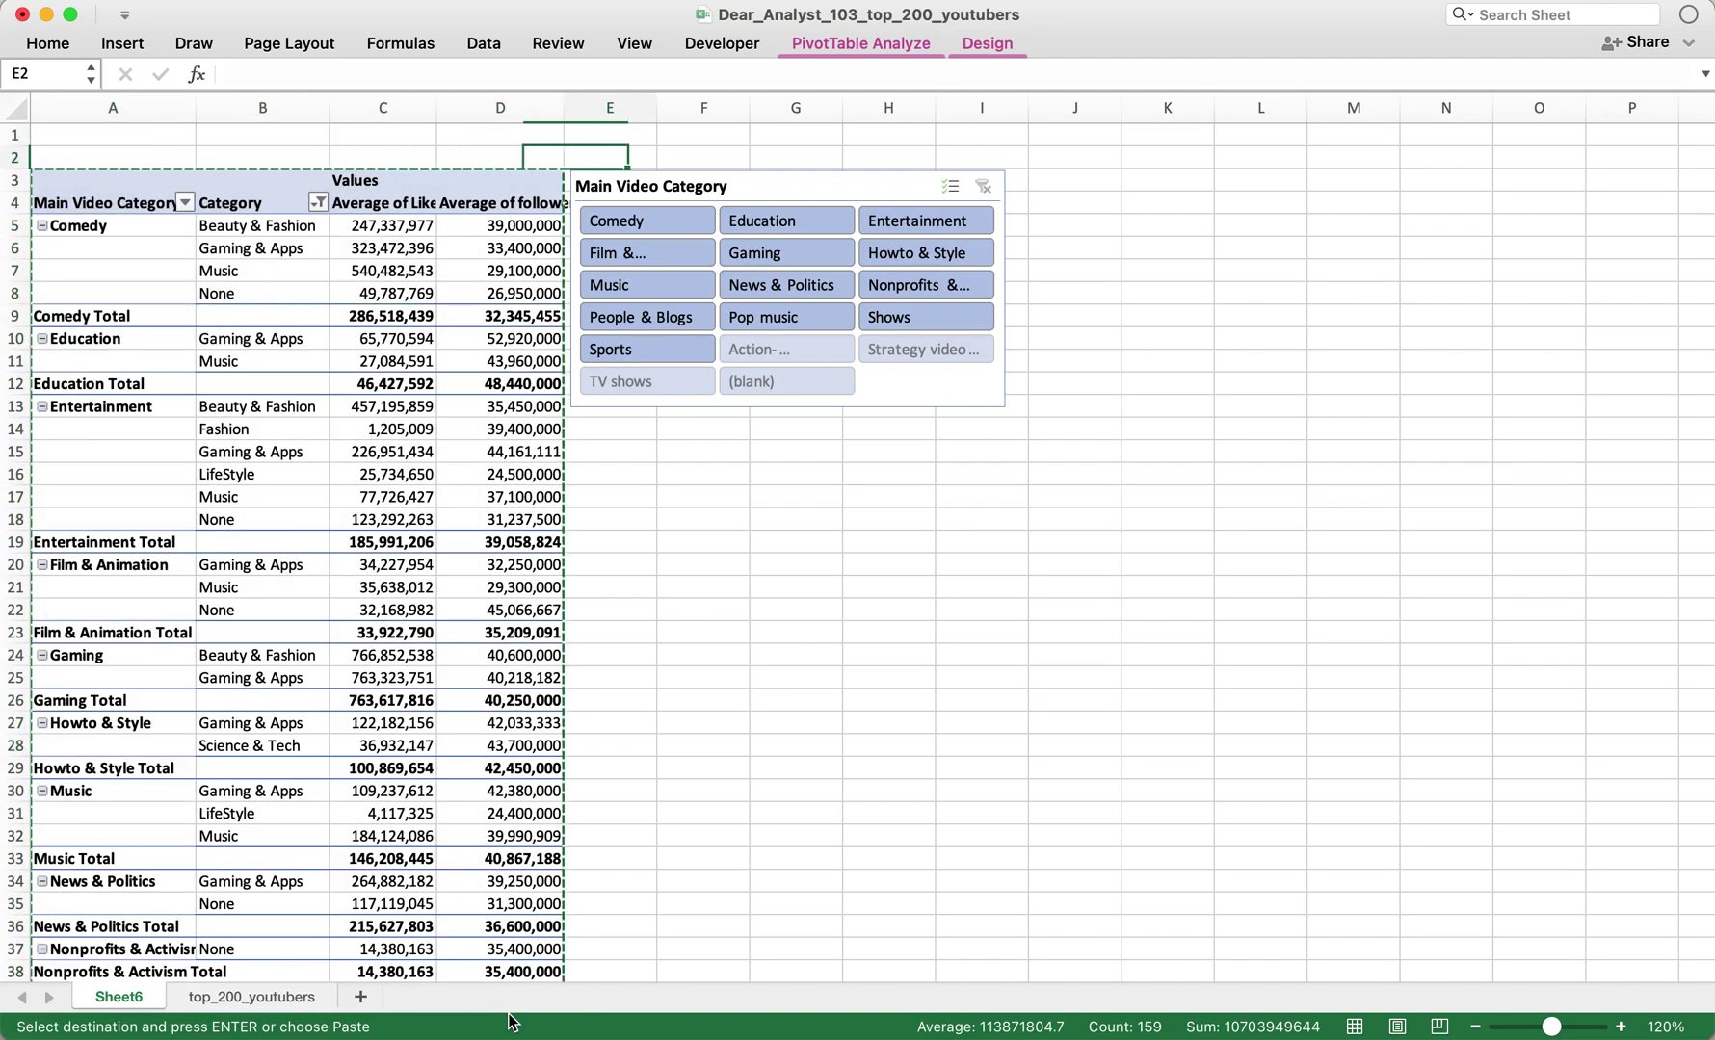
- Paste the PivotTable copy at J3 and widen columns J and K so labels fit
key(Right)
key(Right)
key(Right)
key(Right)
key(Right)
key(Down)
key(super+v)
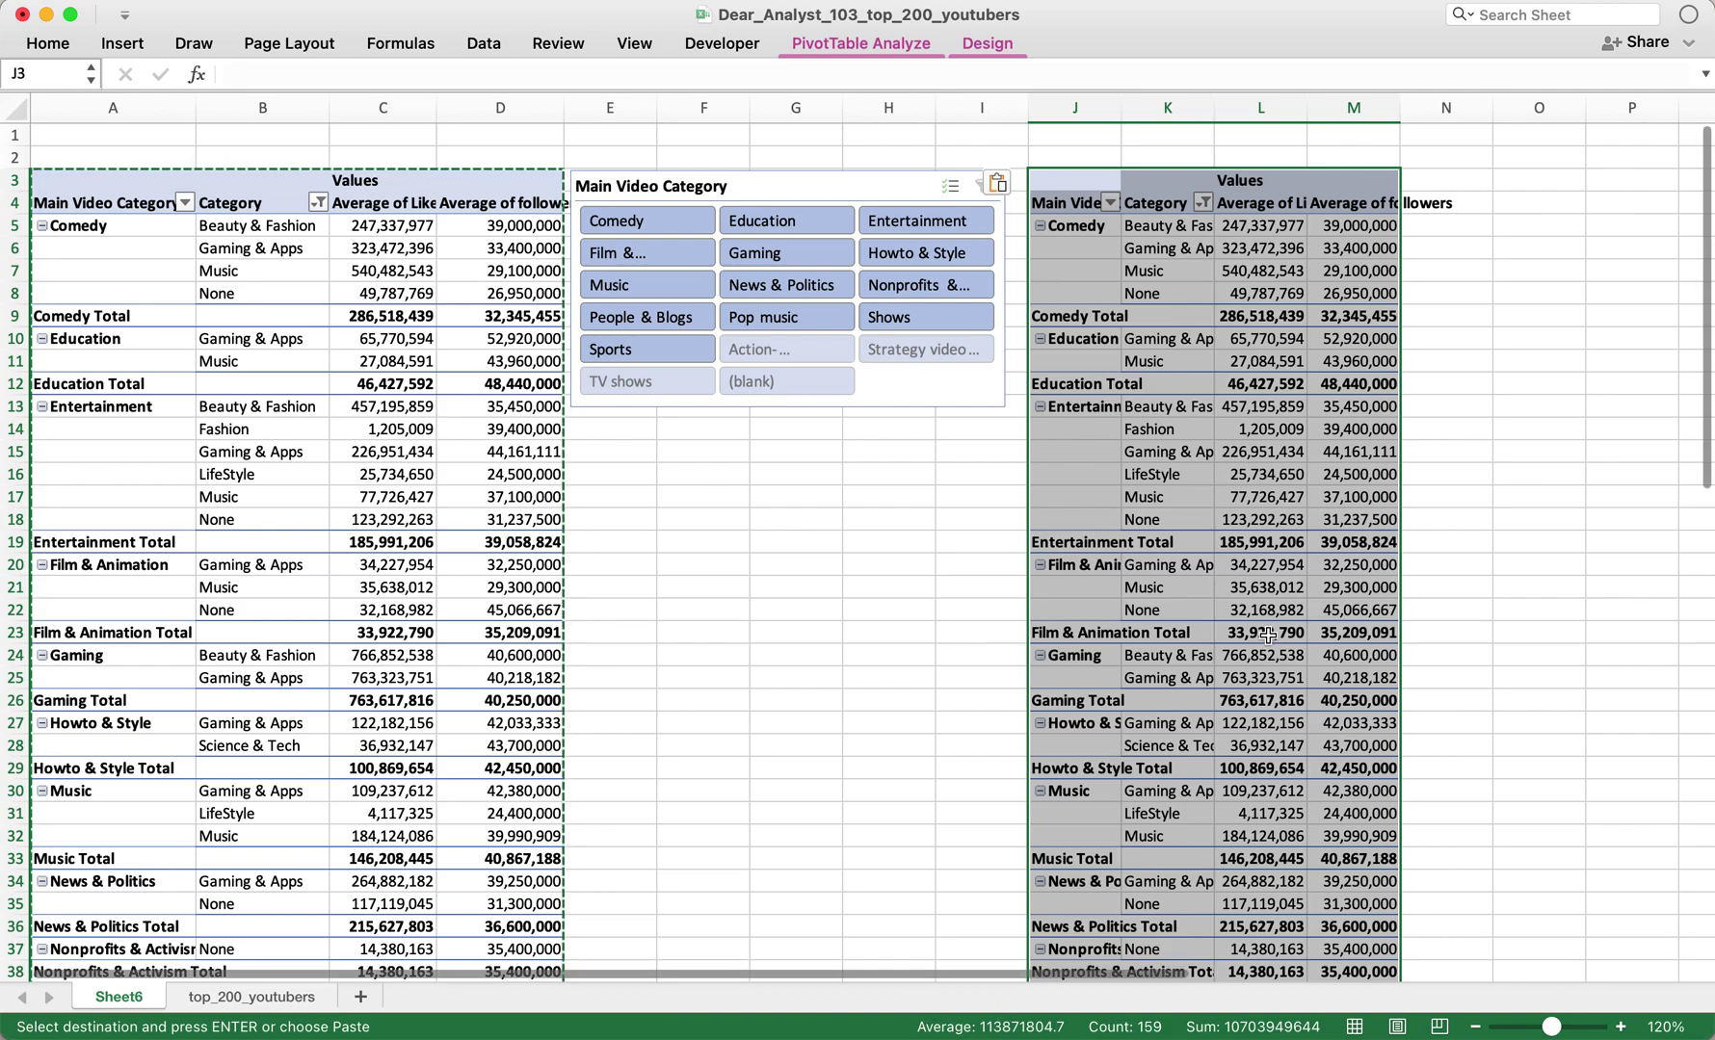
click(1240, 567)
click(1265, 313)
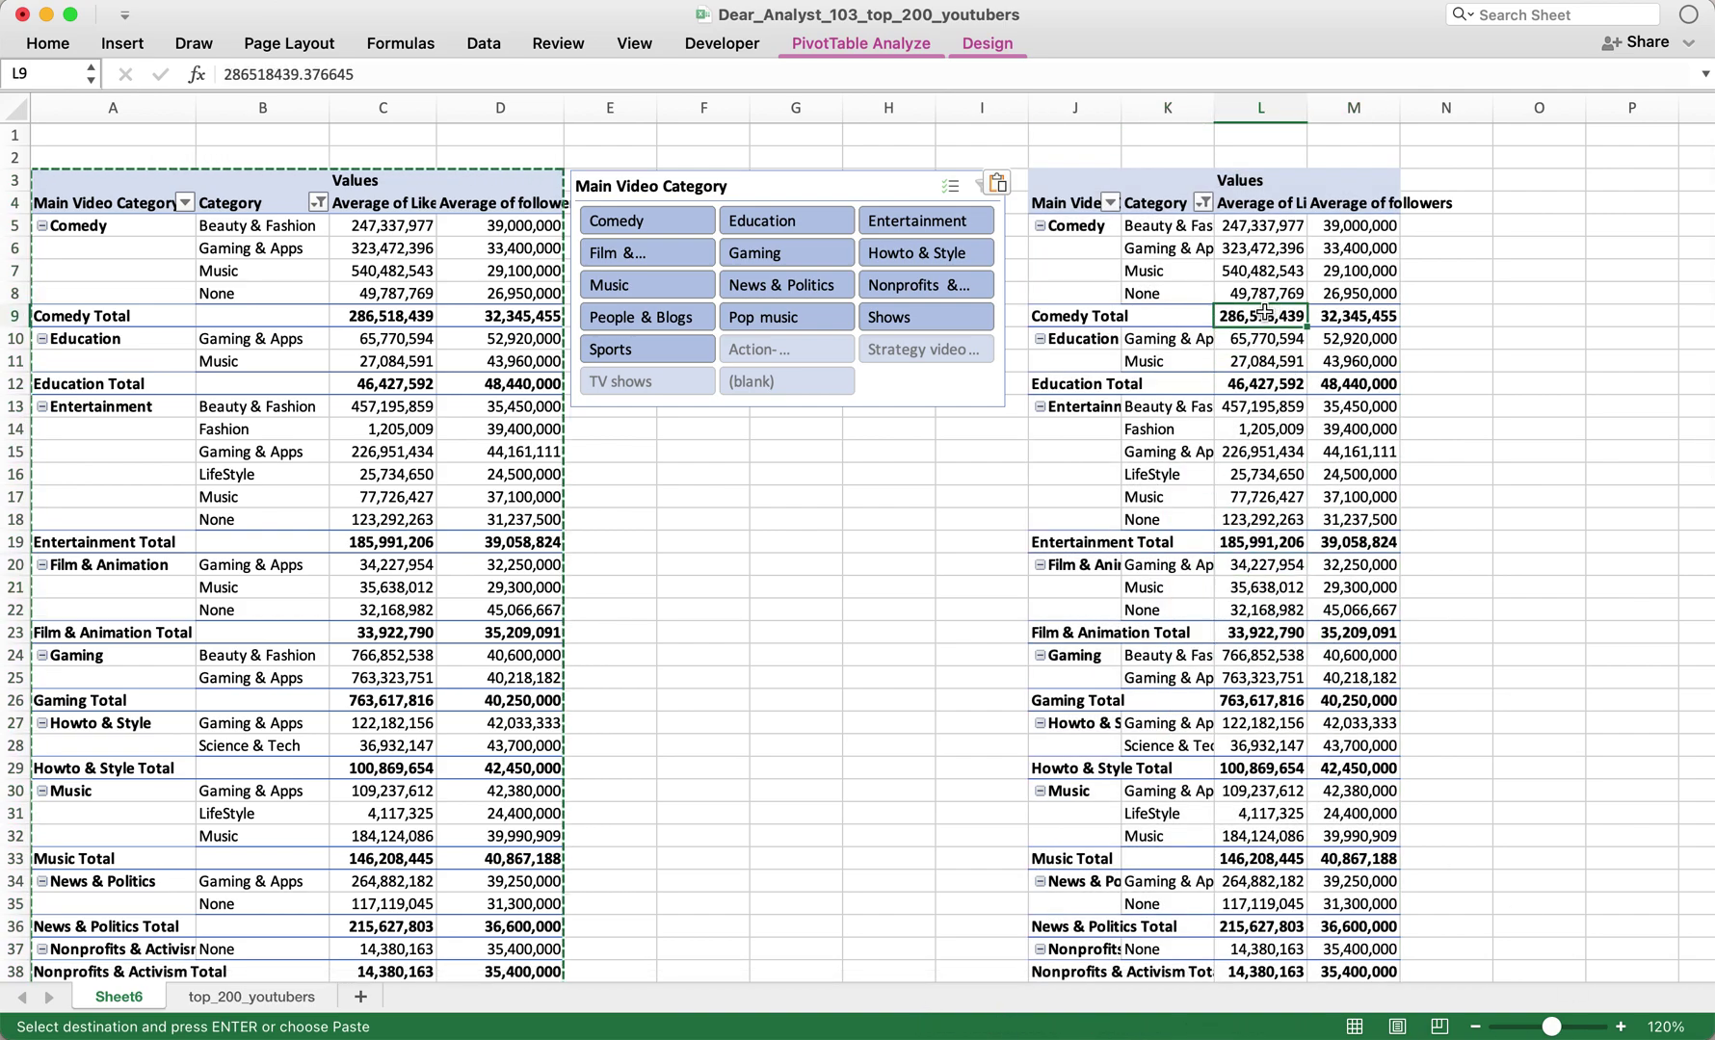
drag(1218, 110, 1273, 110)
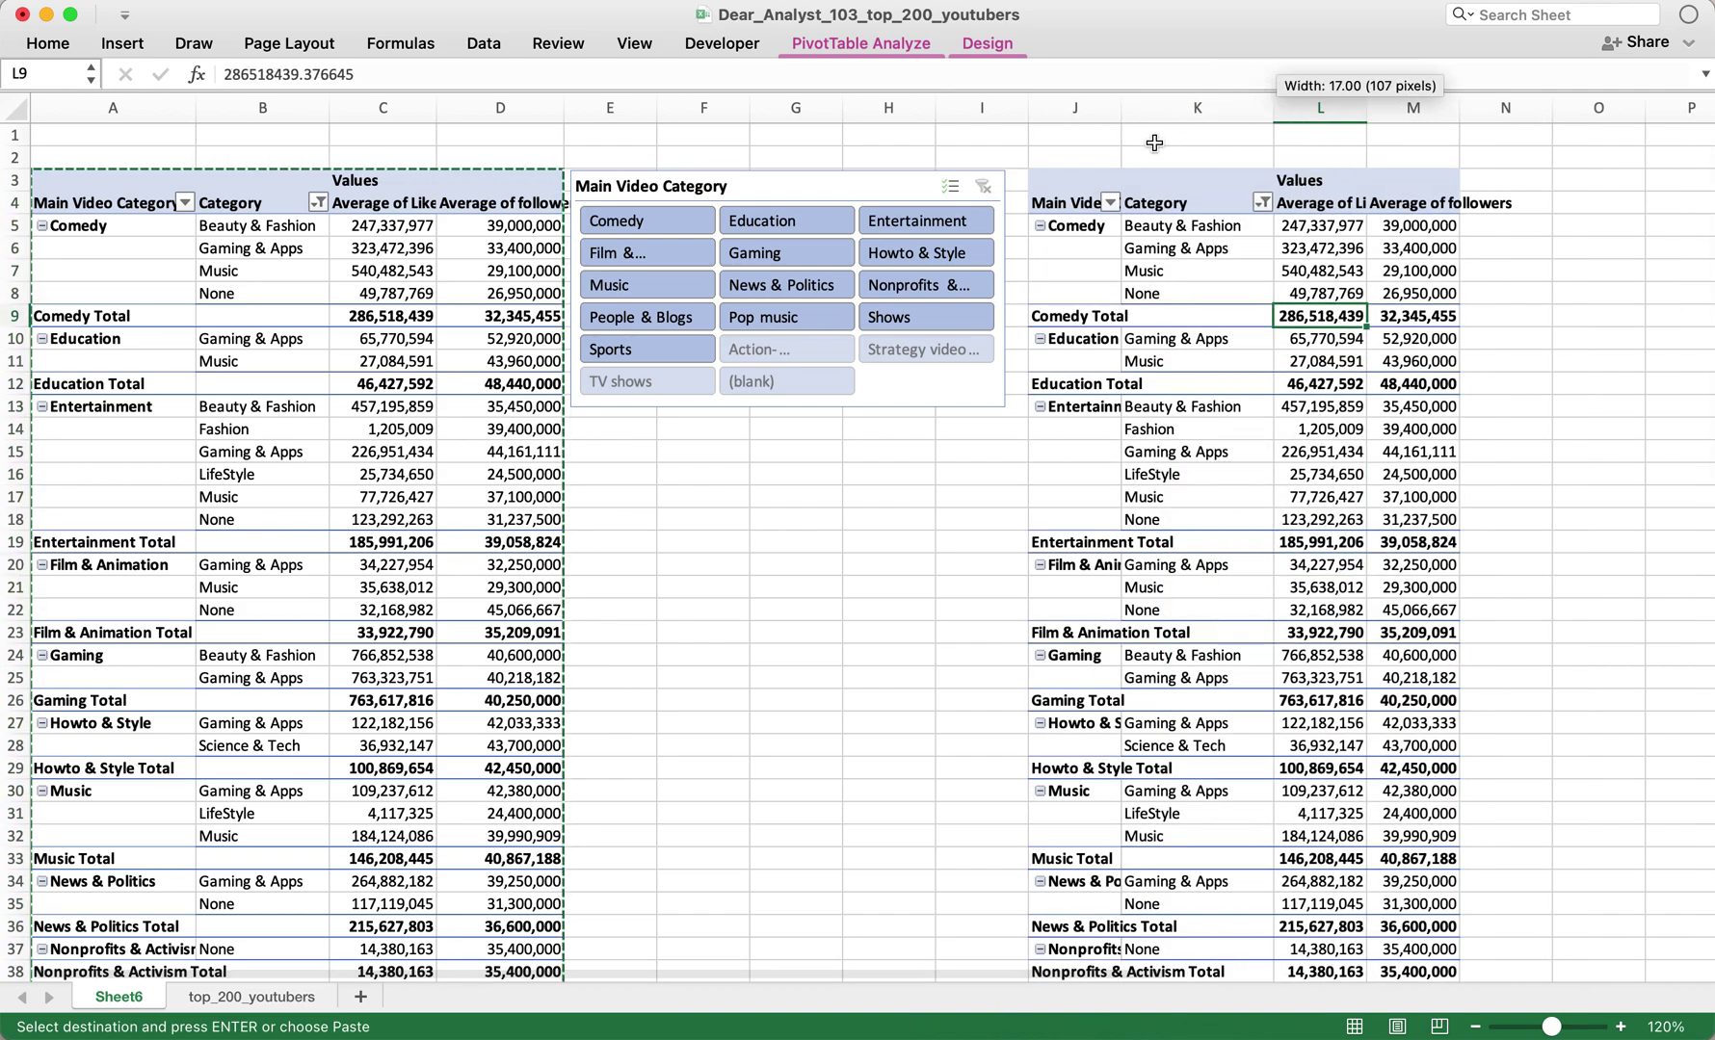
drag(1122, 110, 1149, 108)
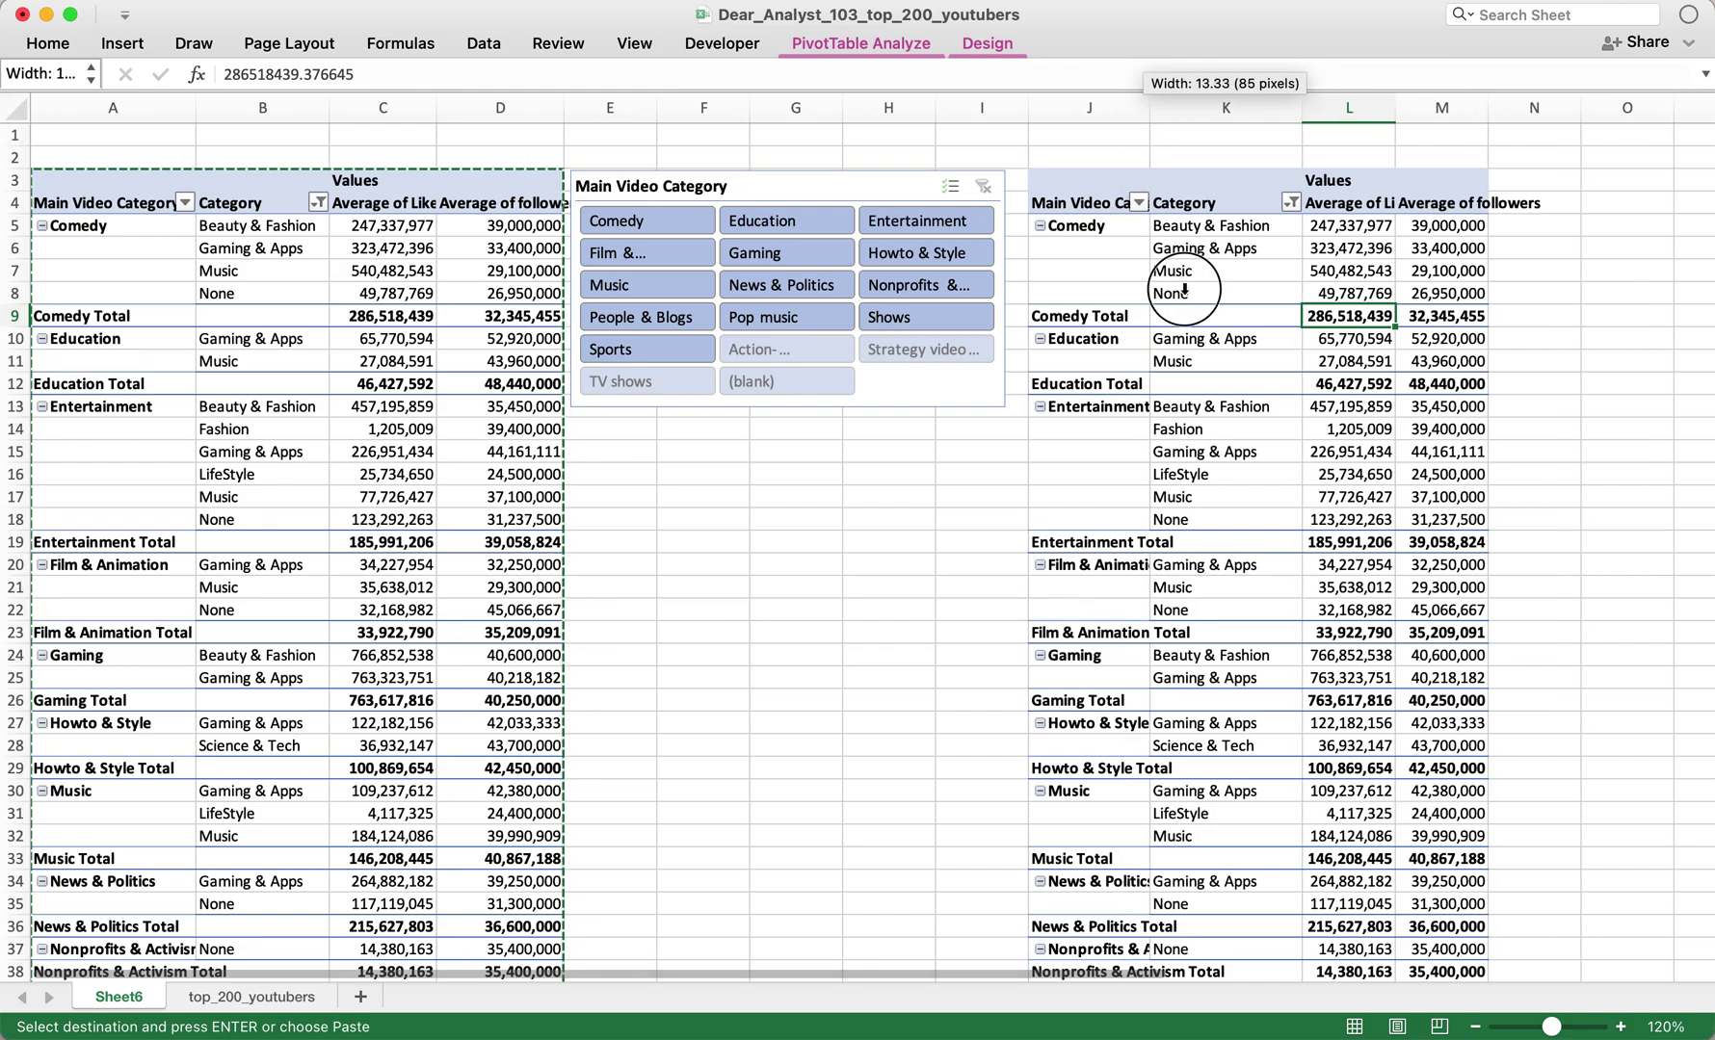
- Check the new pivot's Category field settings, then drag Category out of its rows in the field list
click(1215, 207)
click(1316, 222)
click(1260, 249)
right_click(1262, 249)
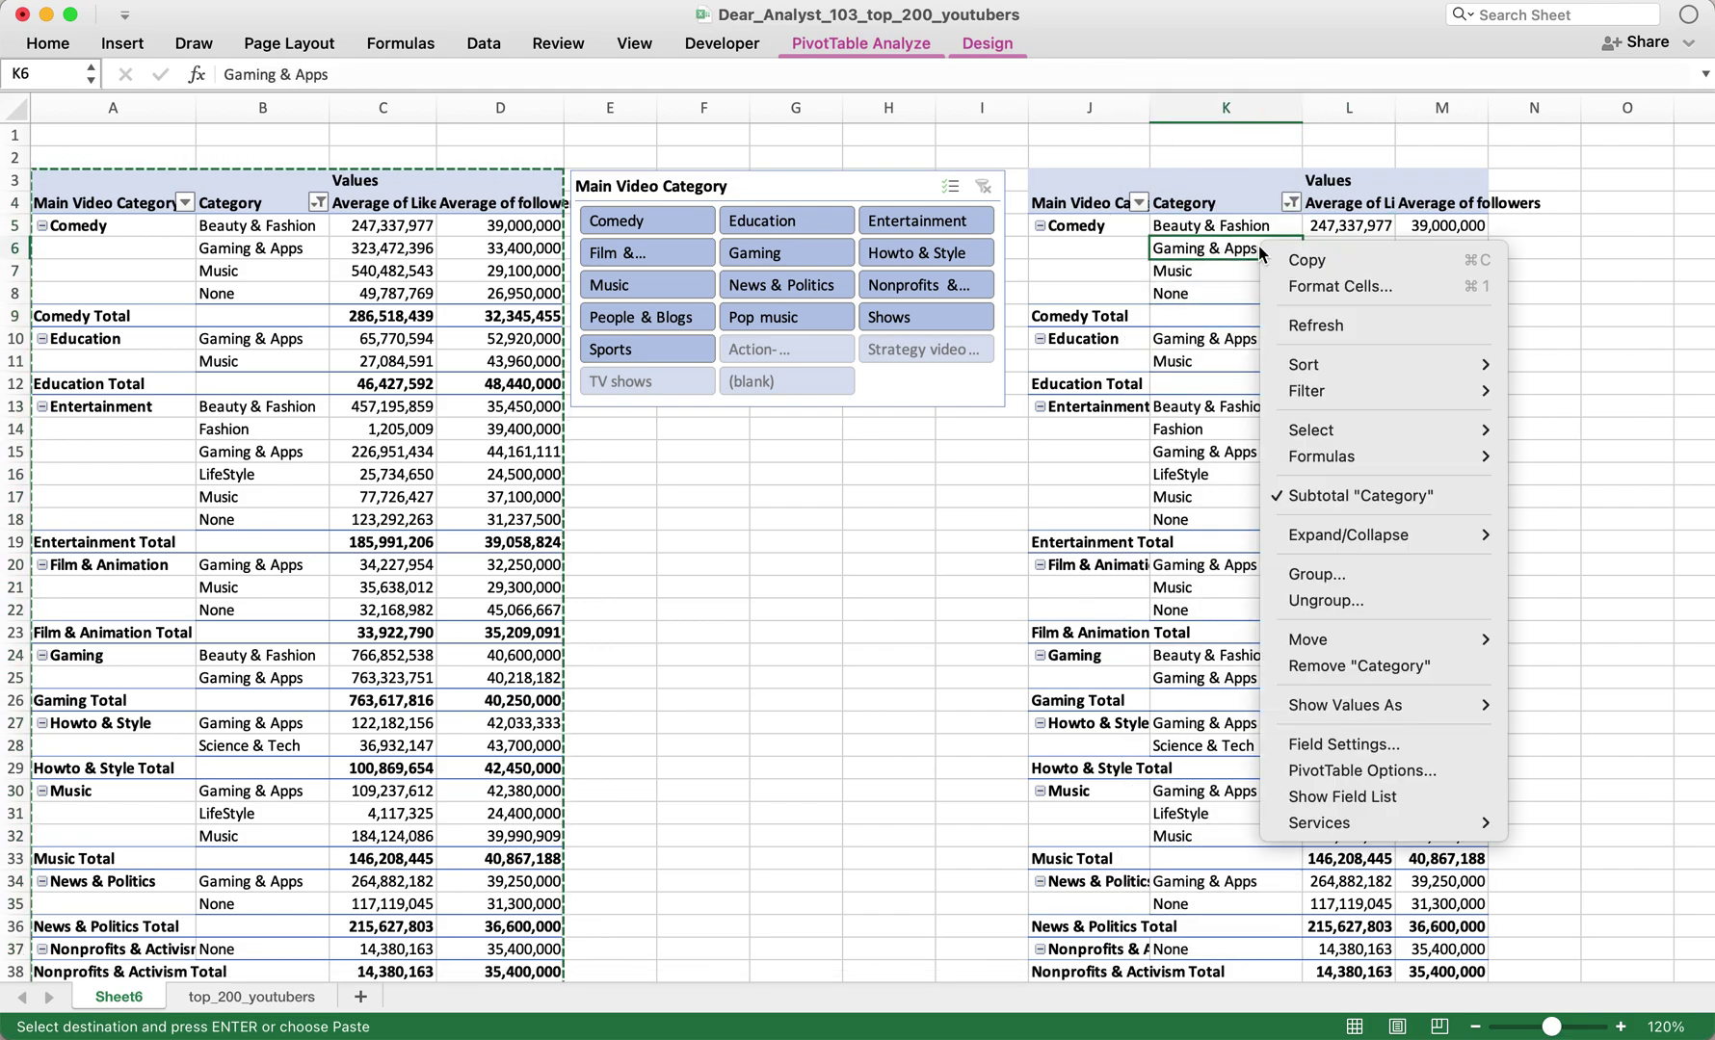
click(1367, 742)
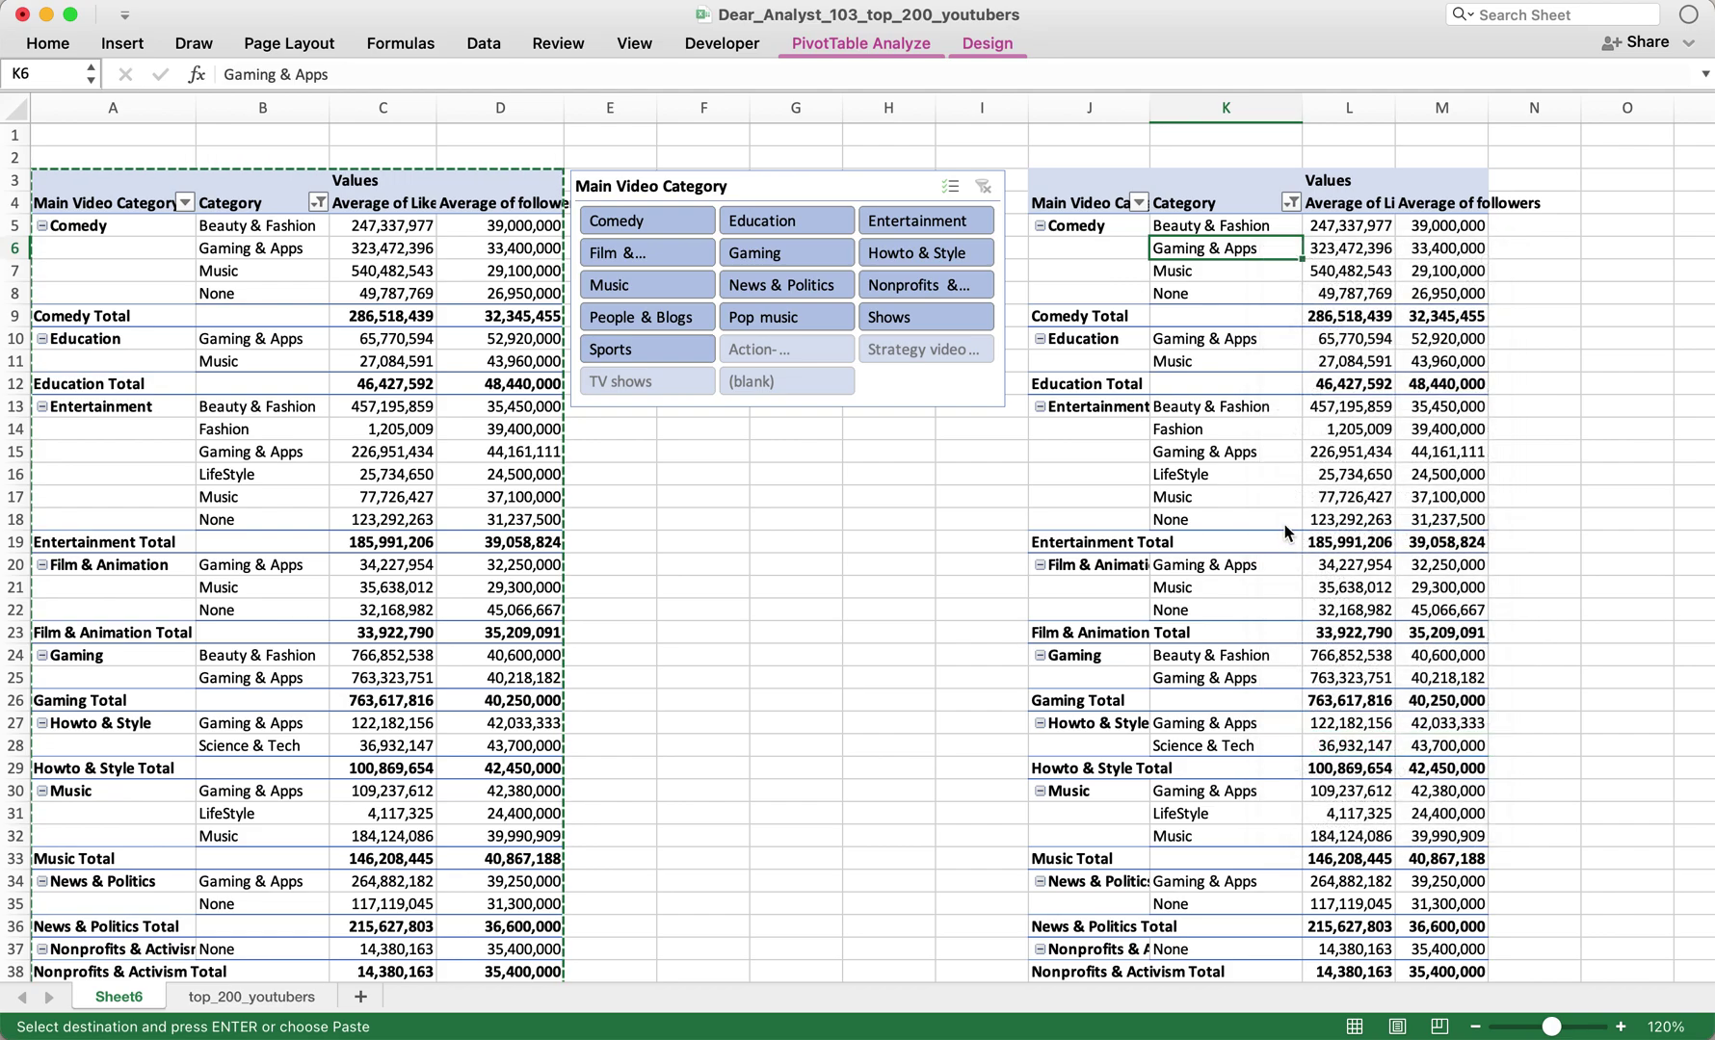
click(1388, 839)
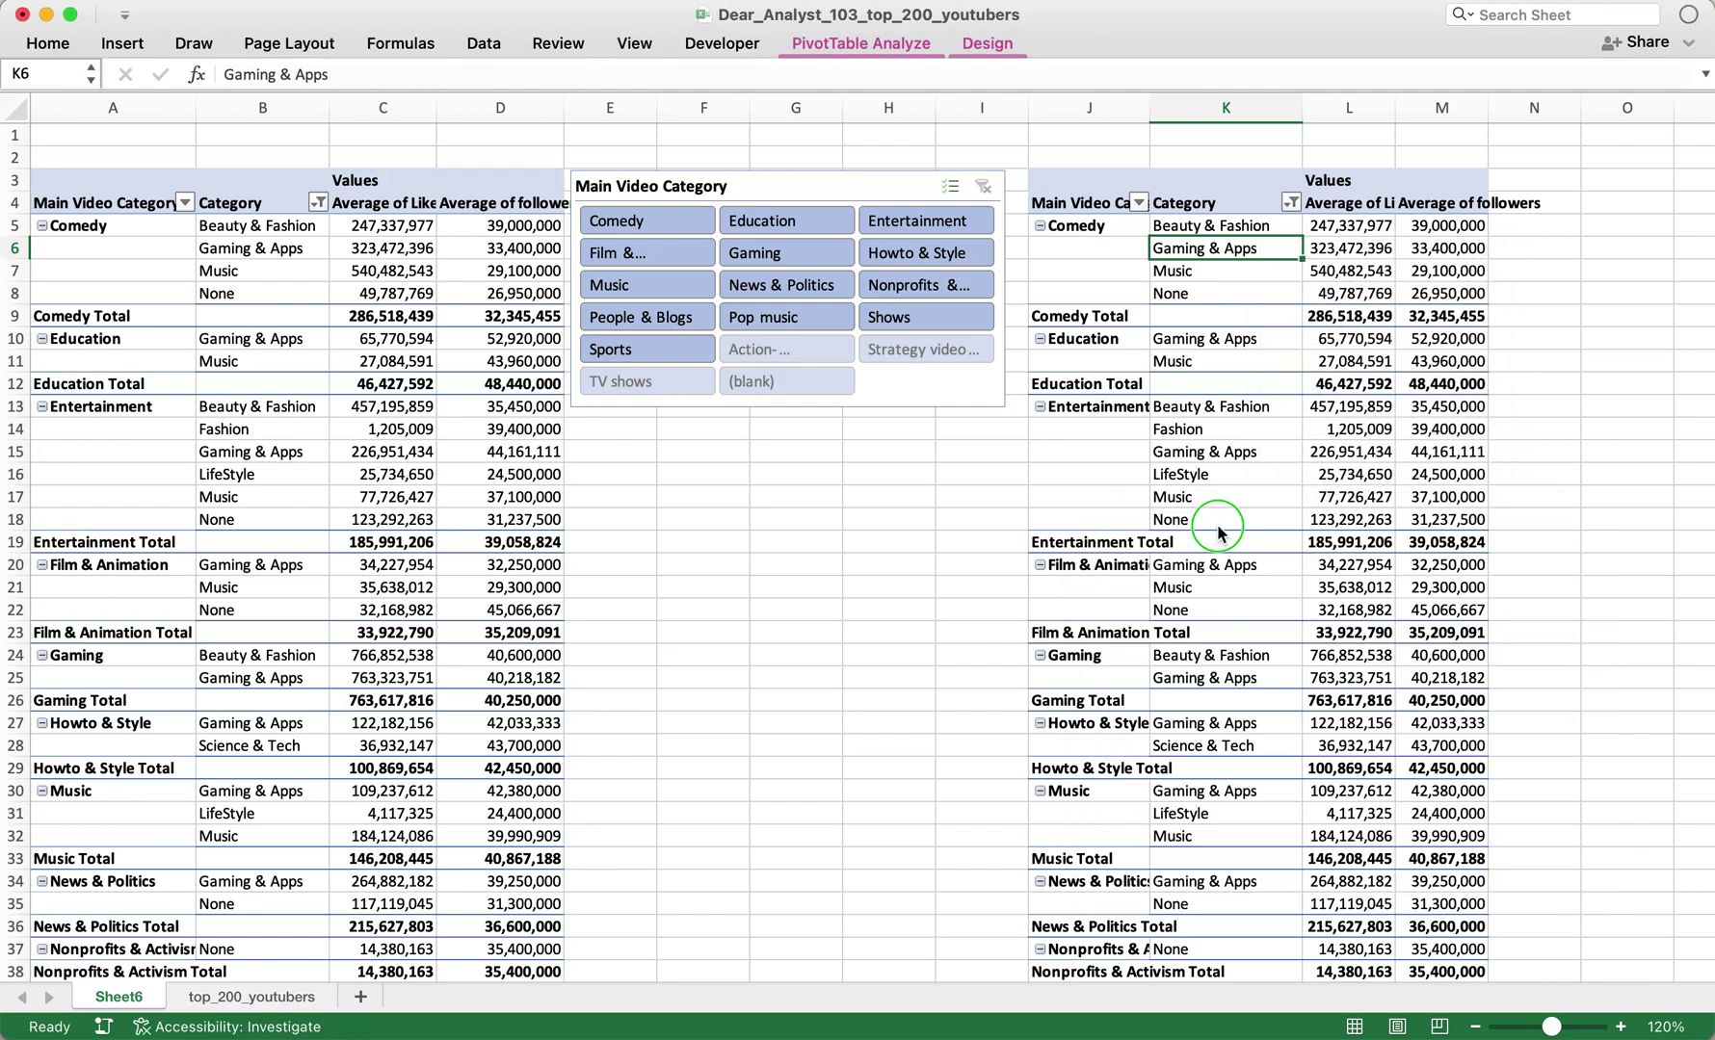
right_click(1217, 521)
click(1343, 989)
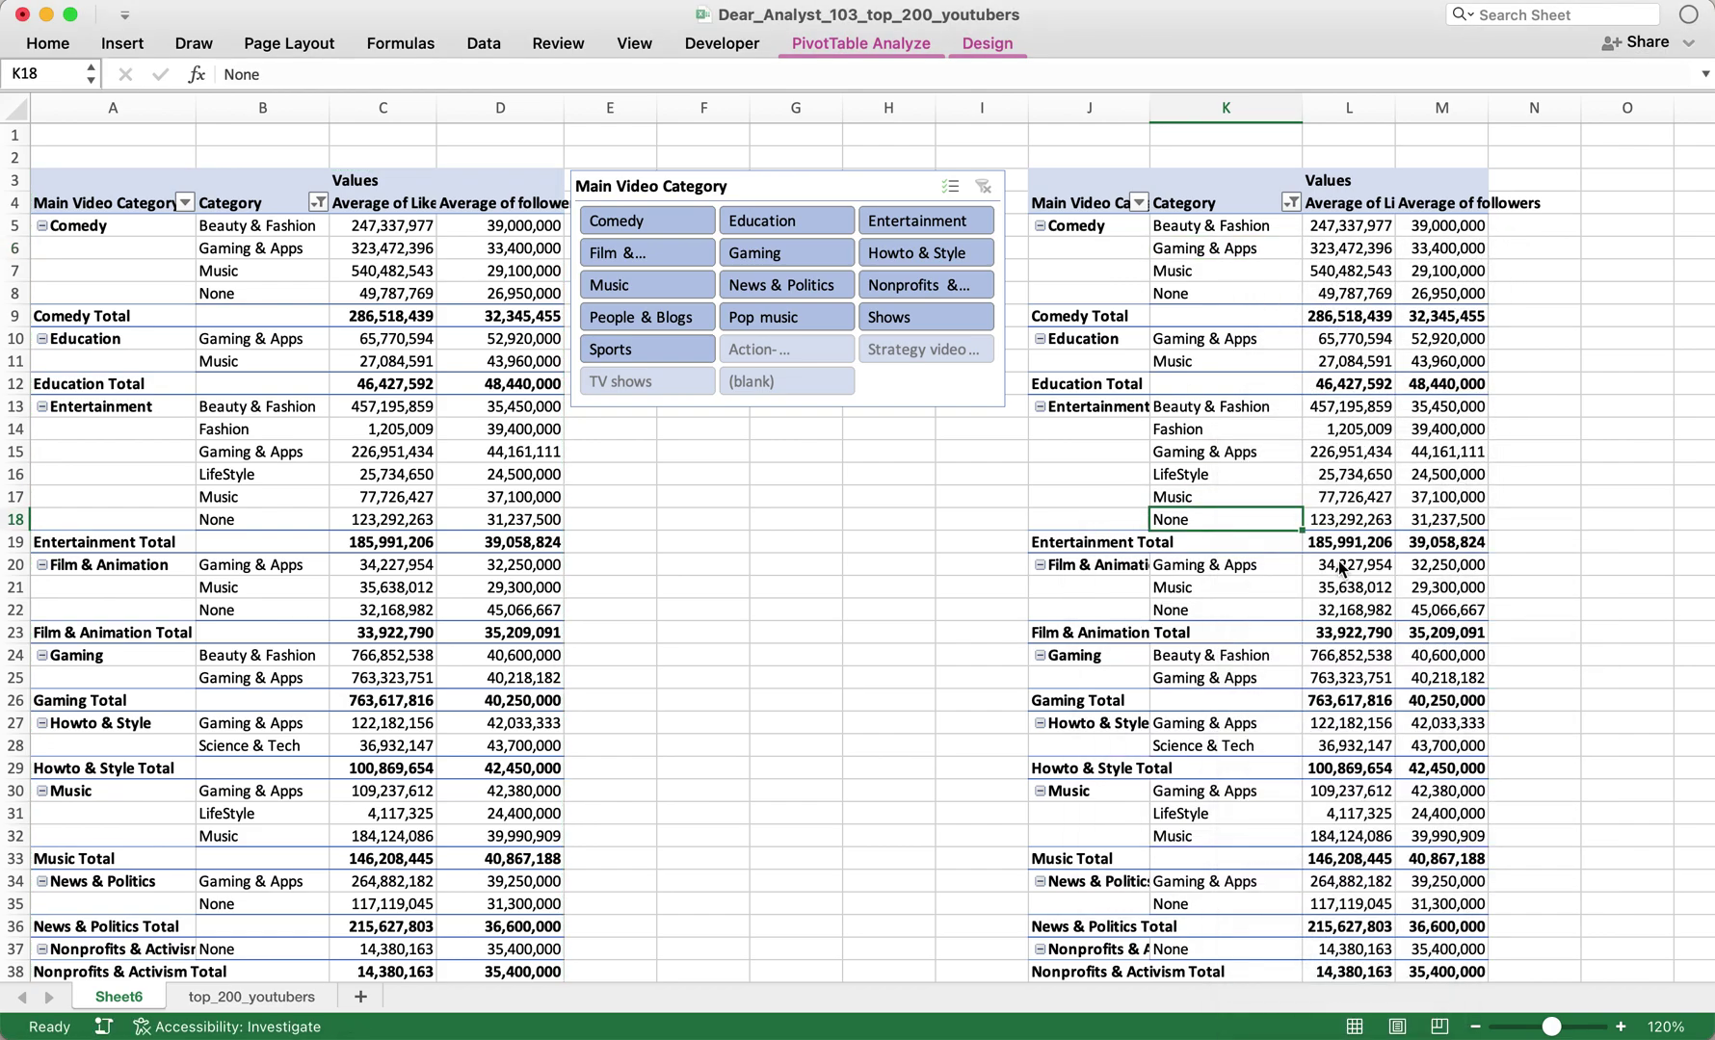
drag(1387, 751, 1411, 202)
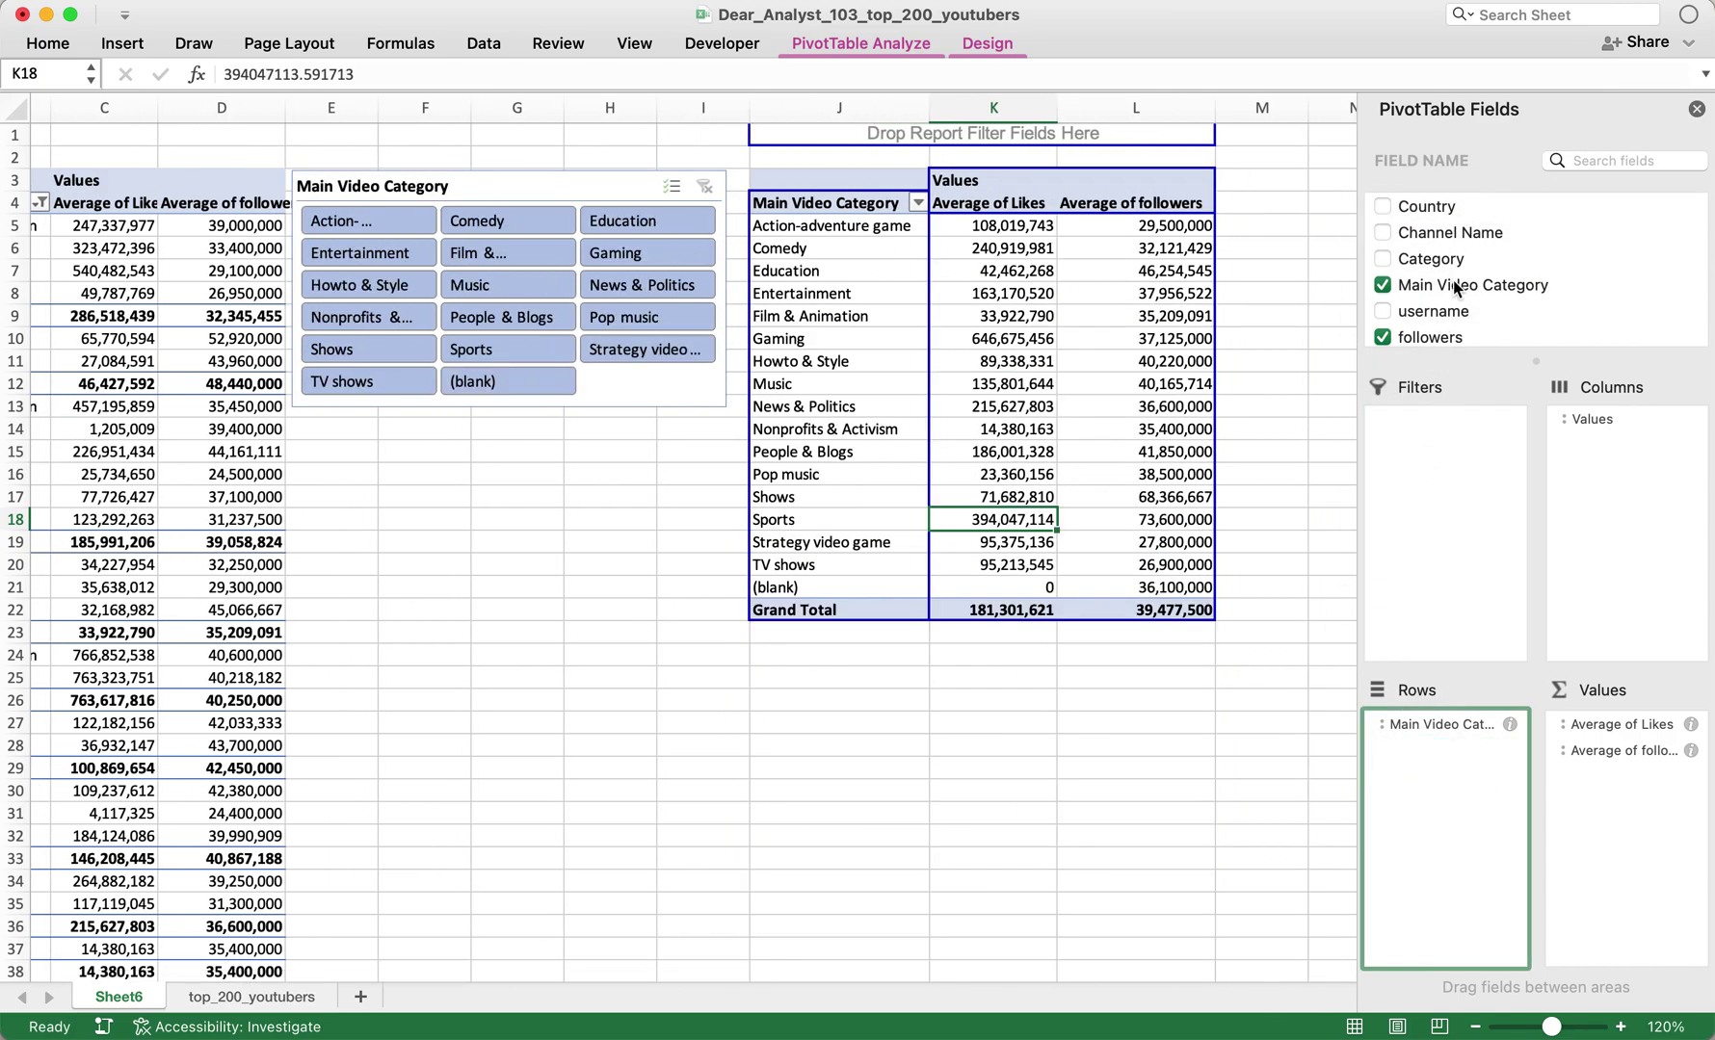
- Replace Category with Main topic in the second PivotTable's rows and close the field list
scroll(1455, 289, down, 4)
drag(1440, 275, 1434, 770)
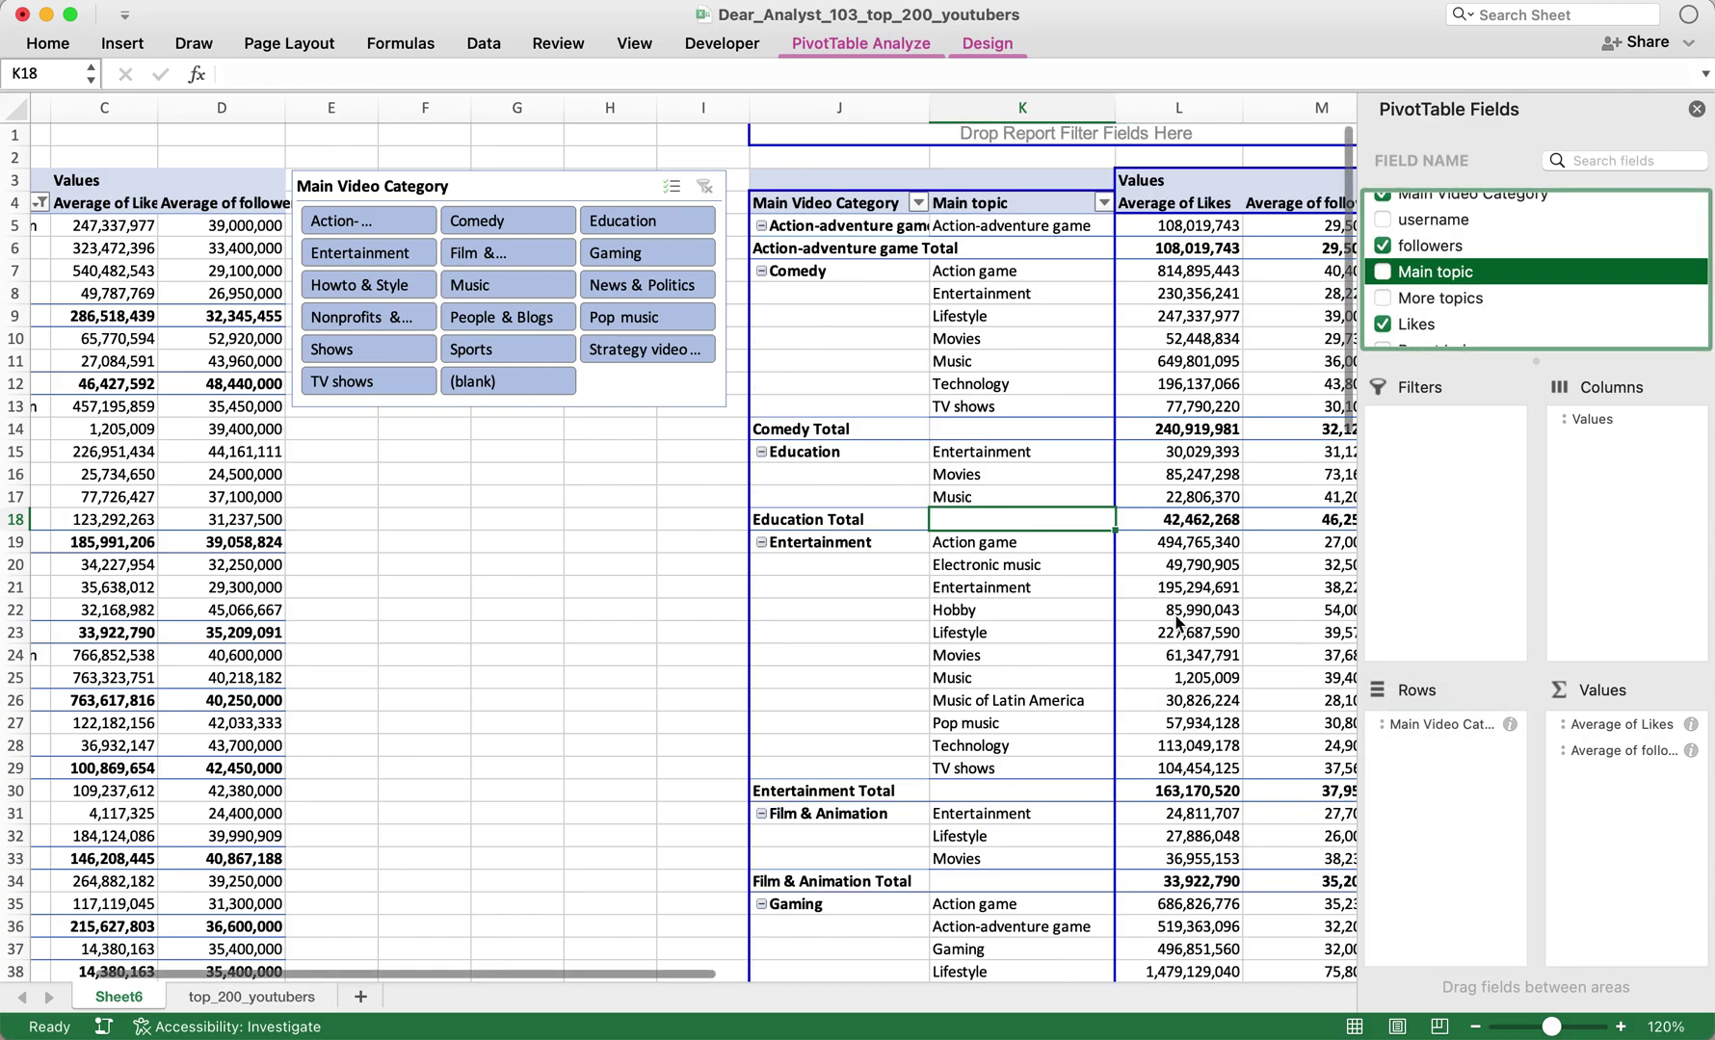
click(1696, 111)
- Compare Comedy's categories in the first pivot with its main topics in the second
scroll(1050, 285, left, 5)
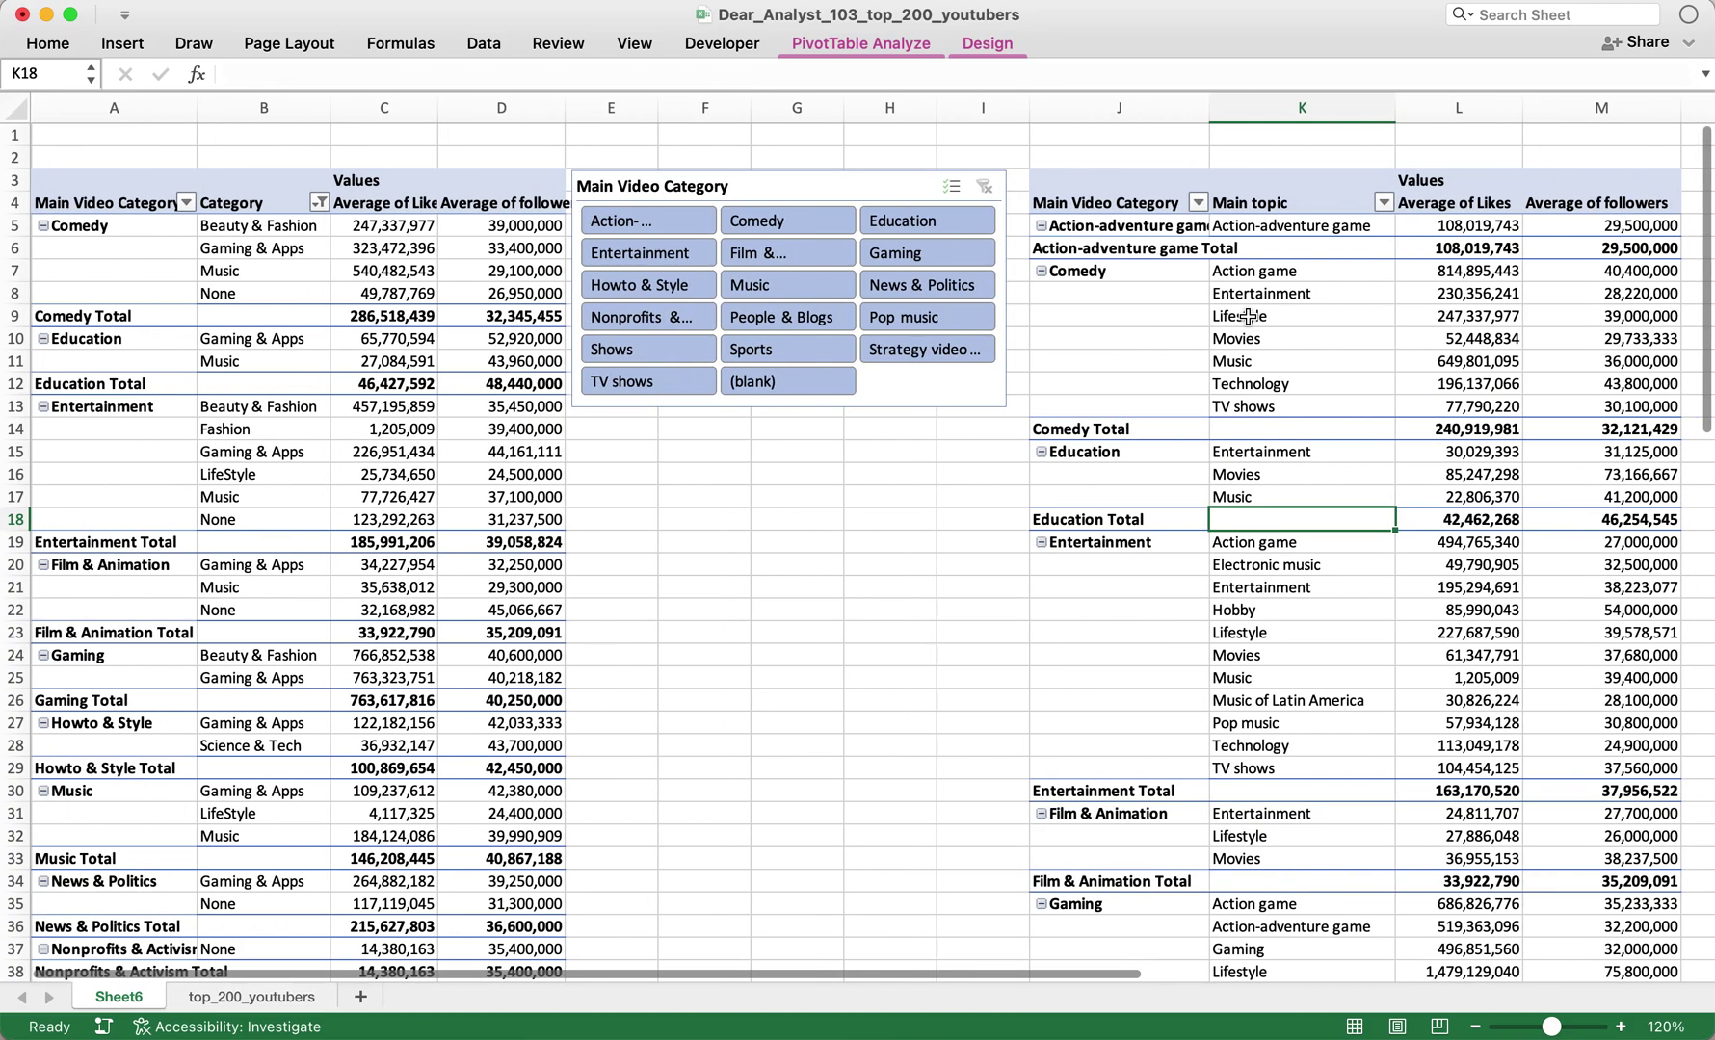
drag(255, 225, 247, 294)
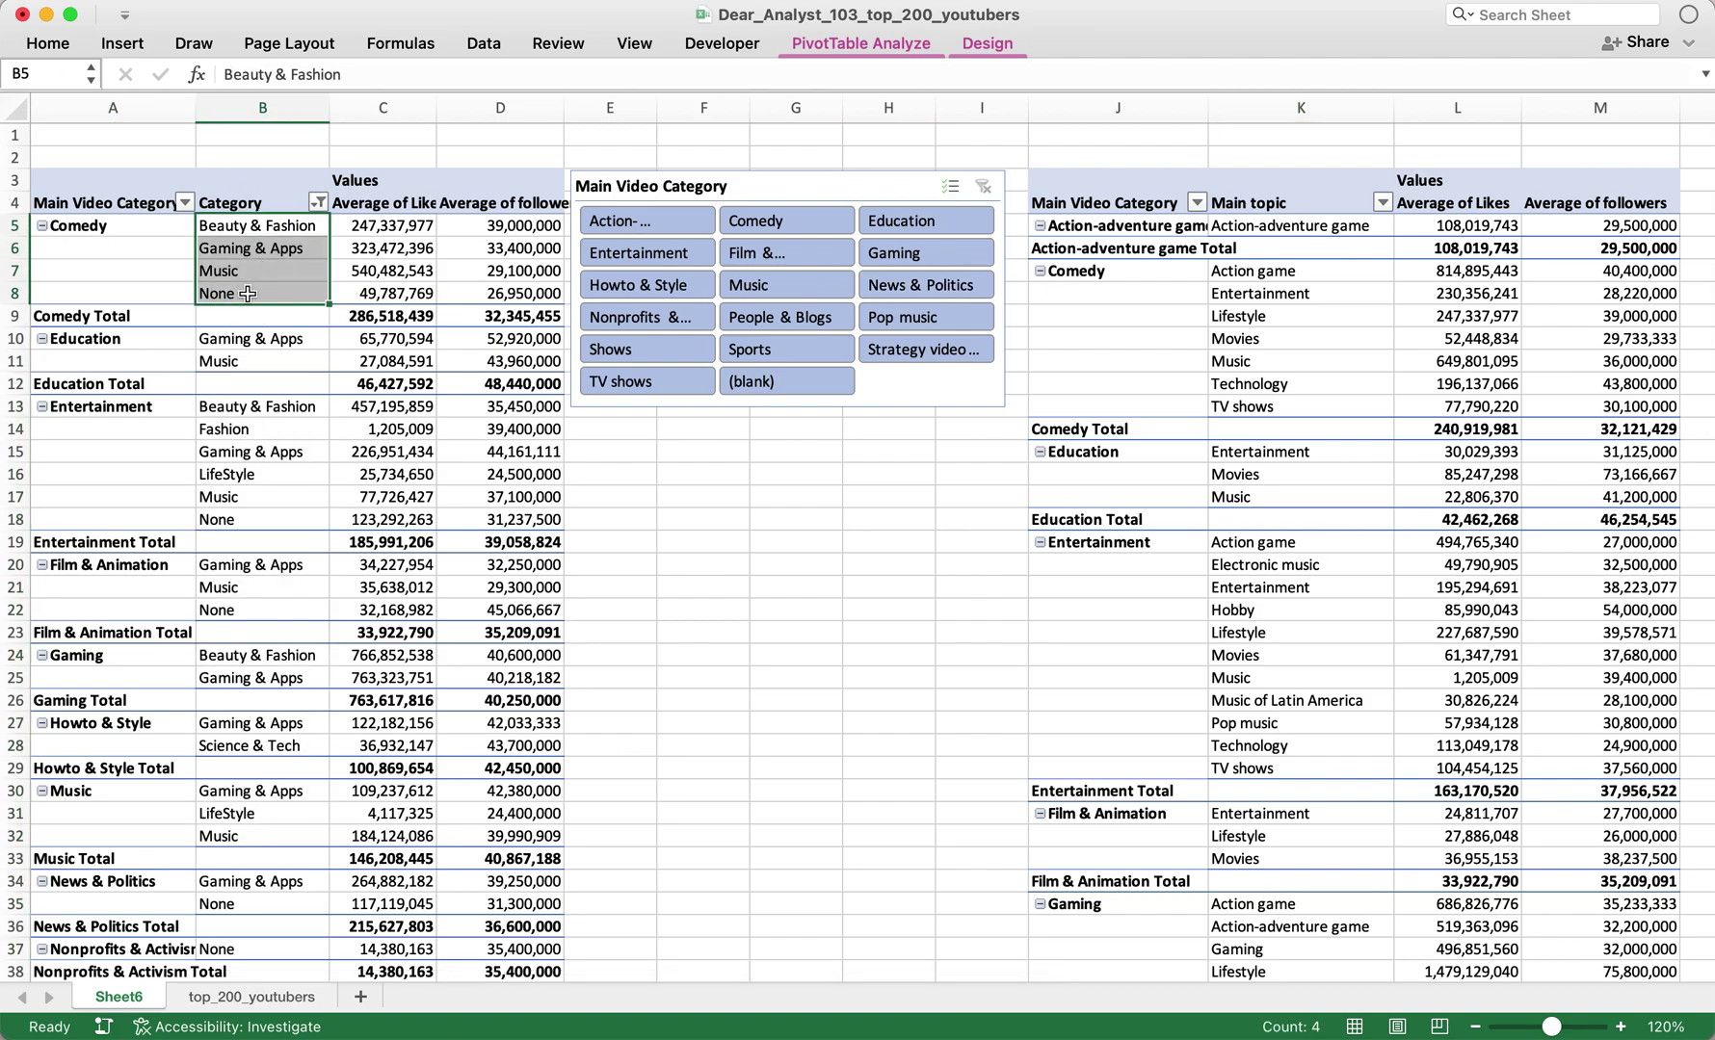
click(1206, 271)
drag(1242, 277, 1252, 405)
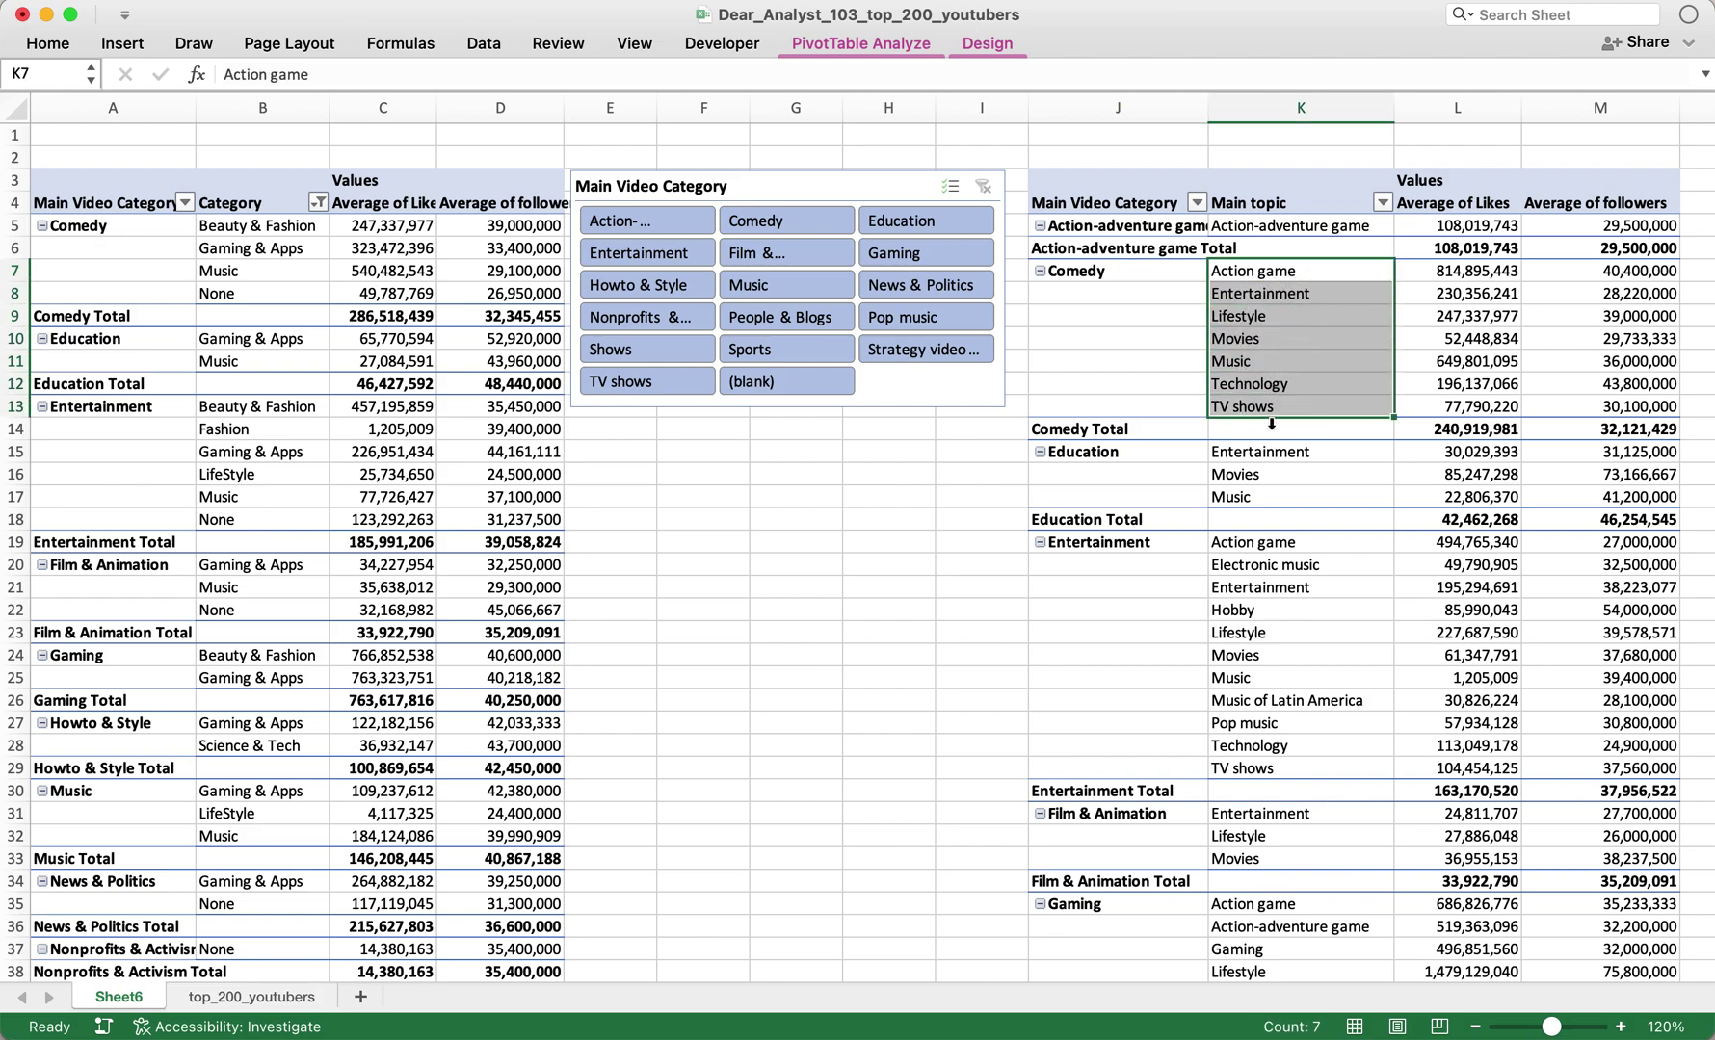
click(919, 482)
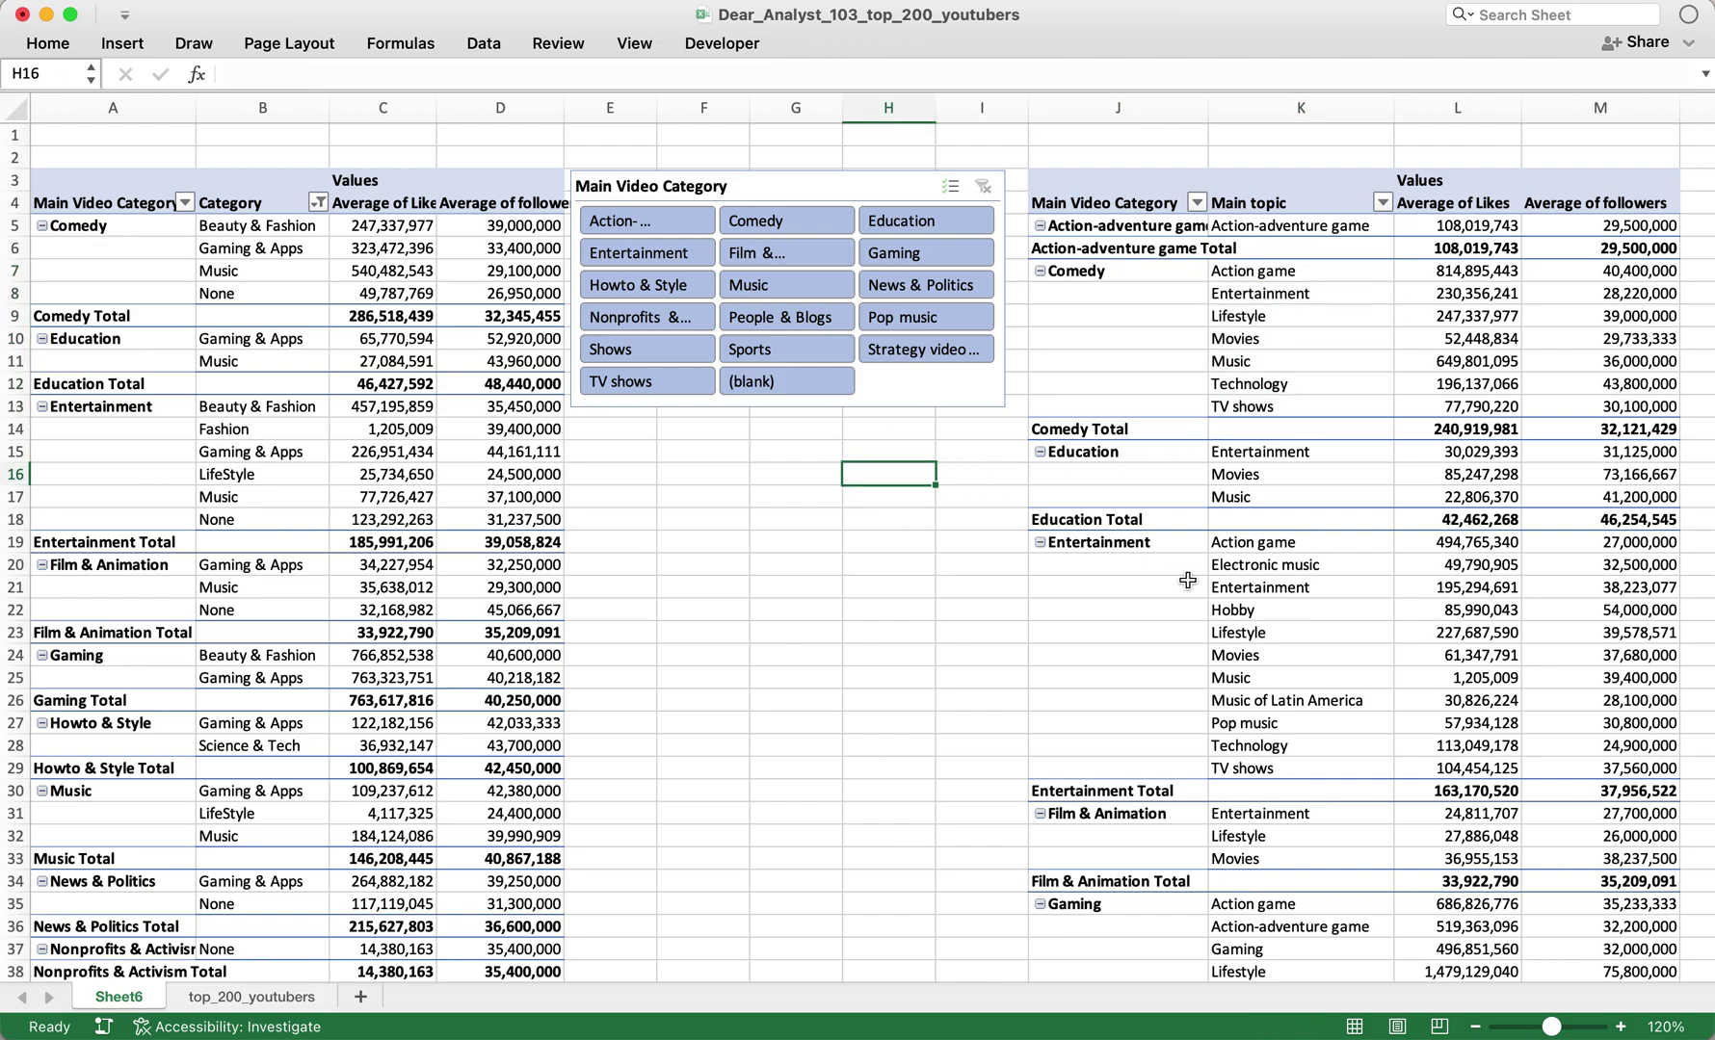
- Filter both pivots to Entertainment with the slicer at 120% zoom and inspect the values
click(1618, 1027)
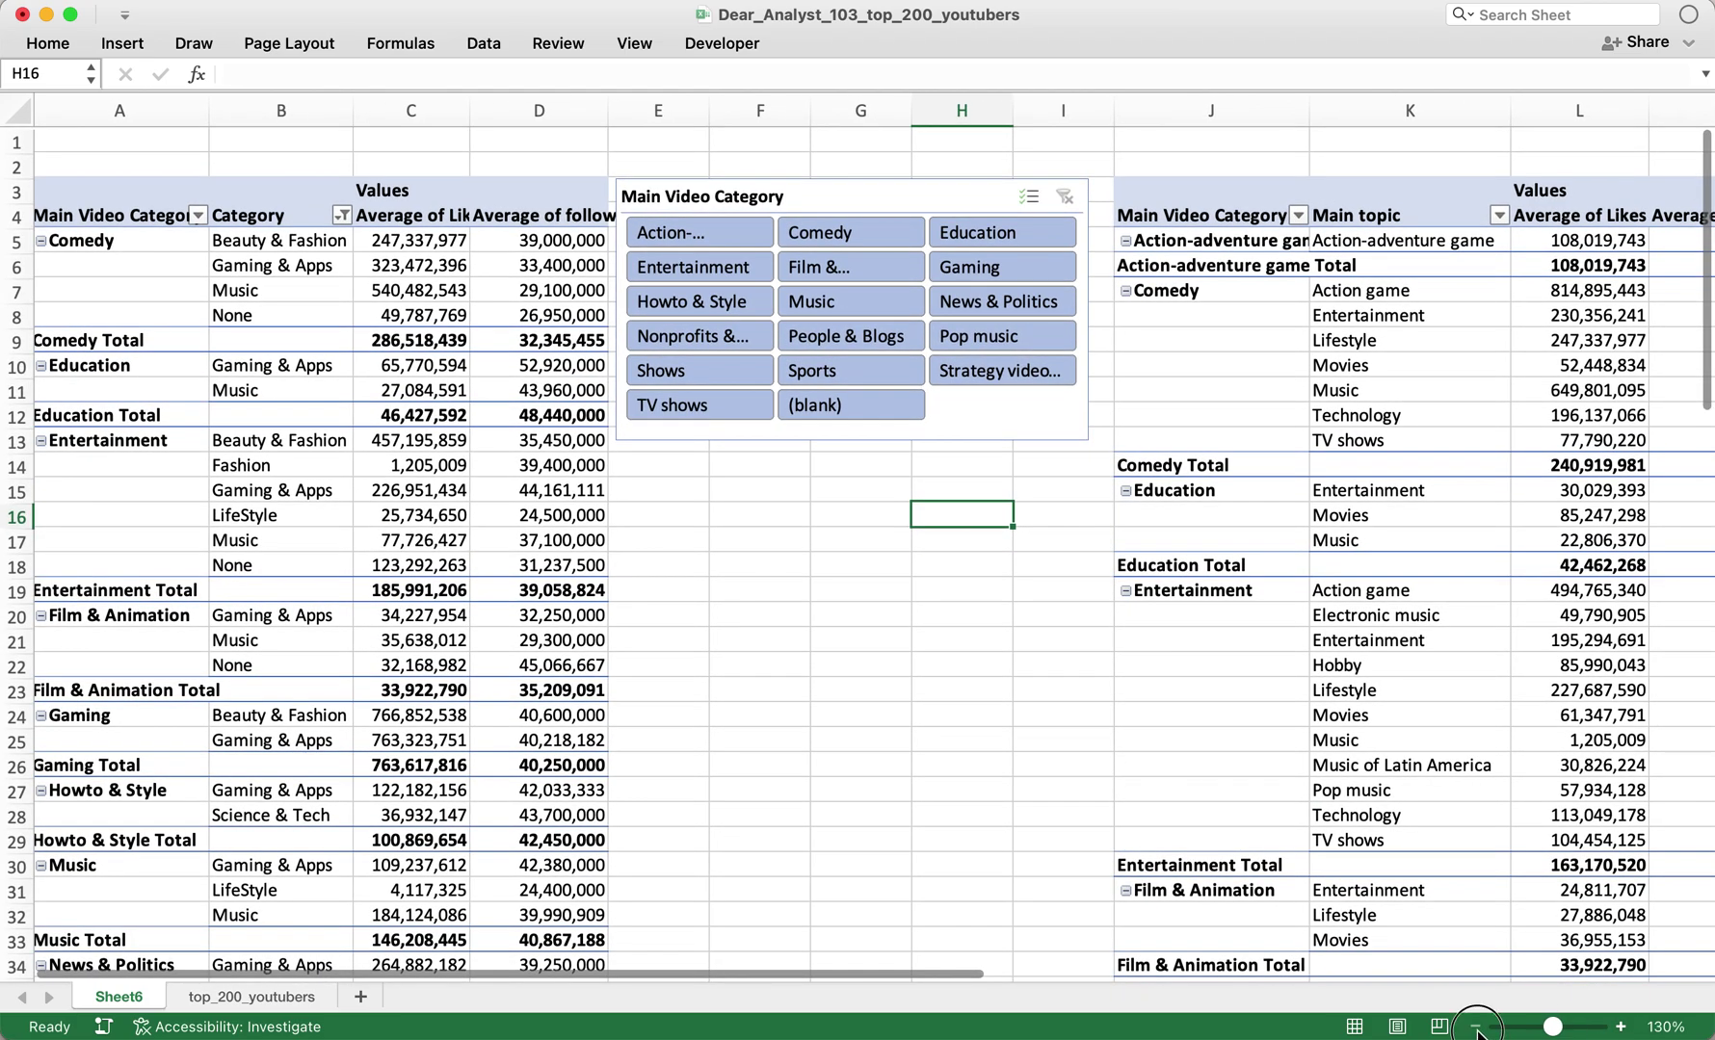
click(1475, 1026)
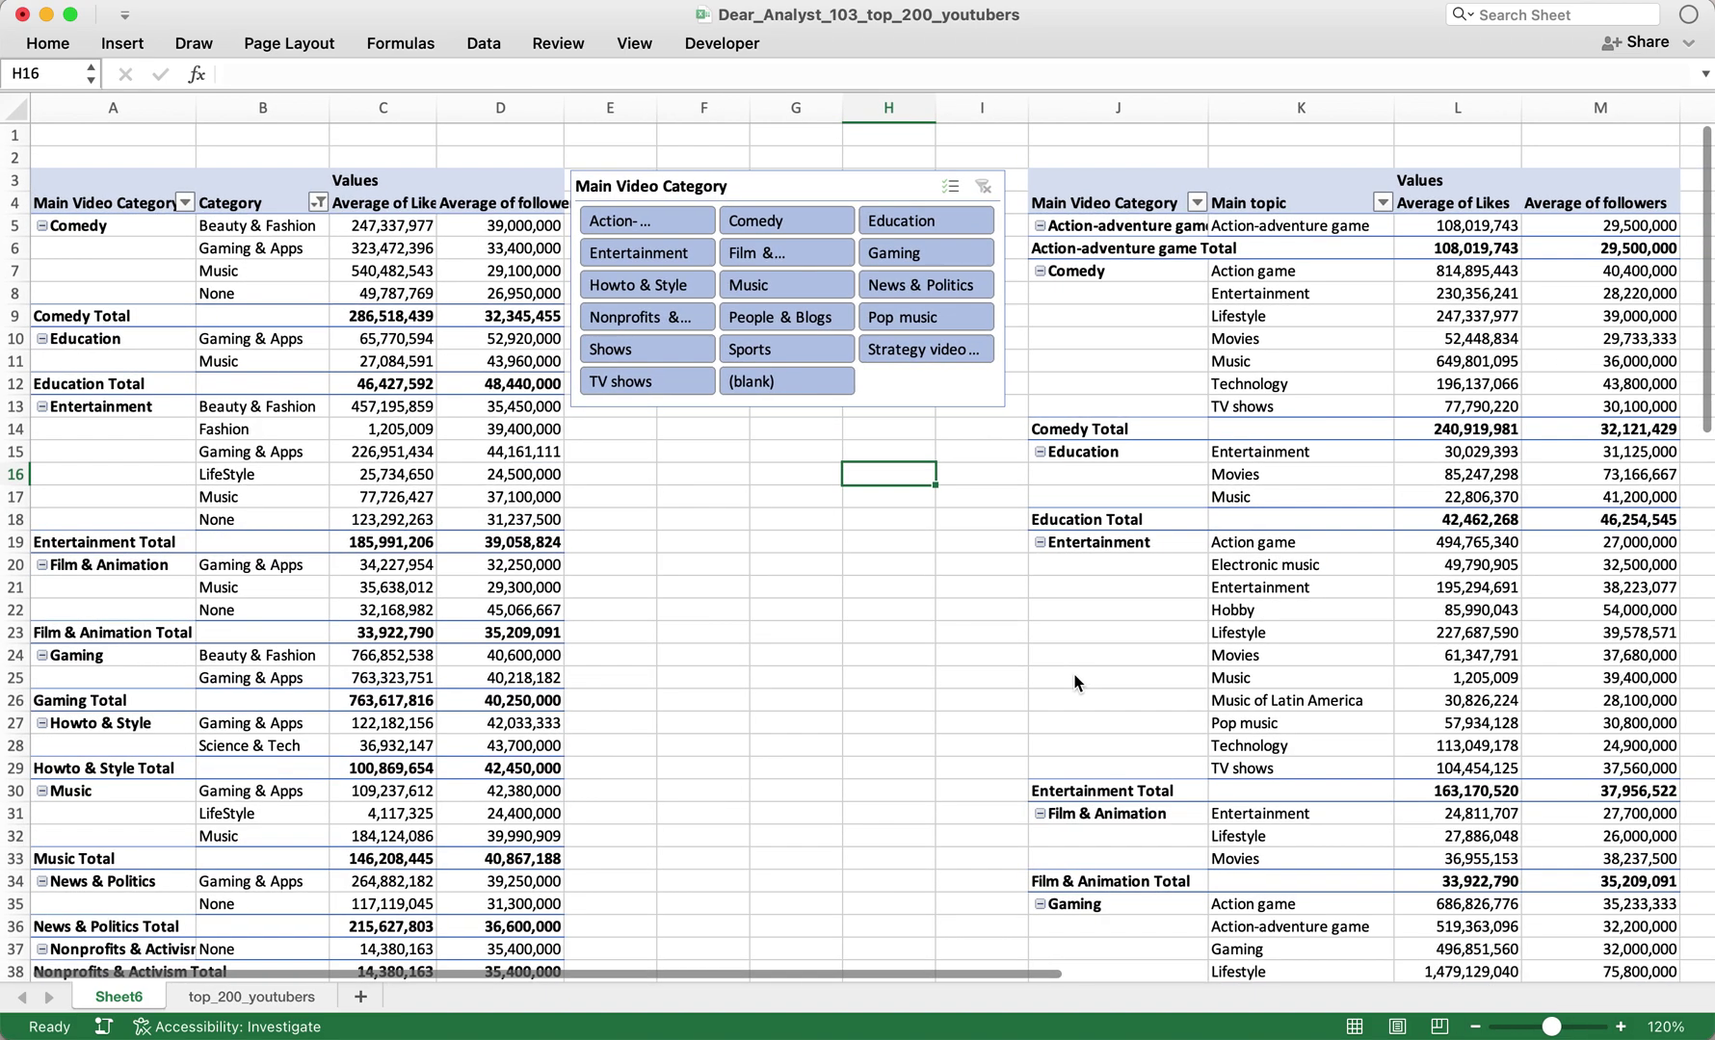
click(651, 254)
click(448, 317)
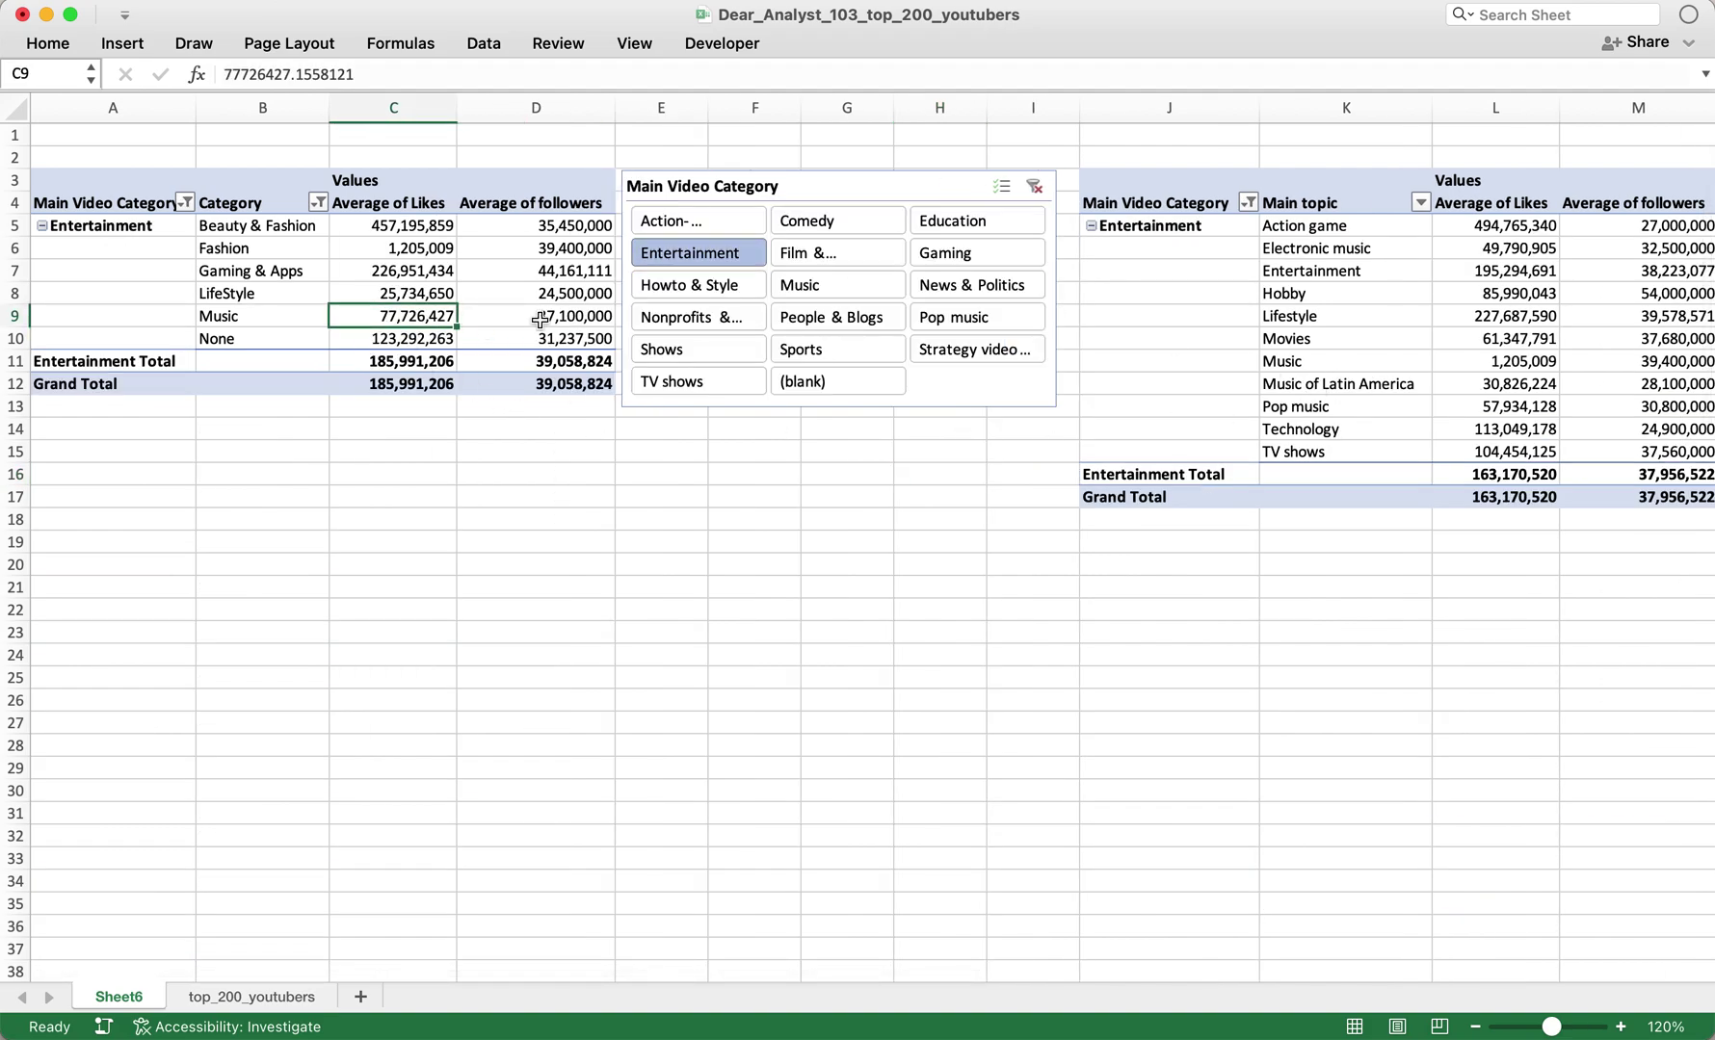
click(1488, 342)
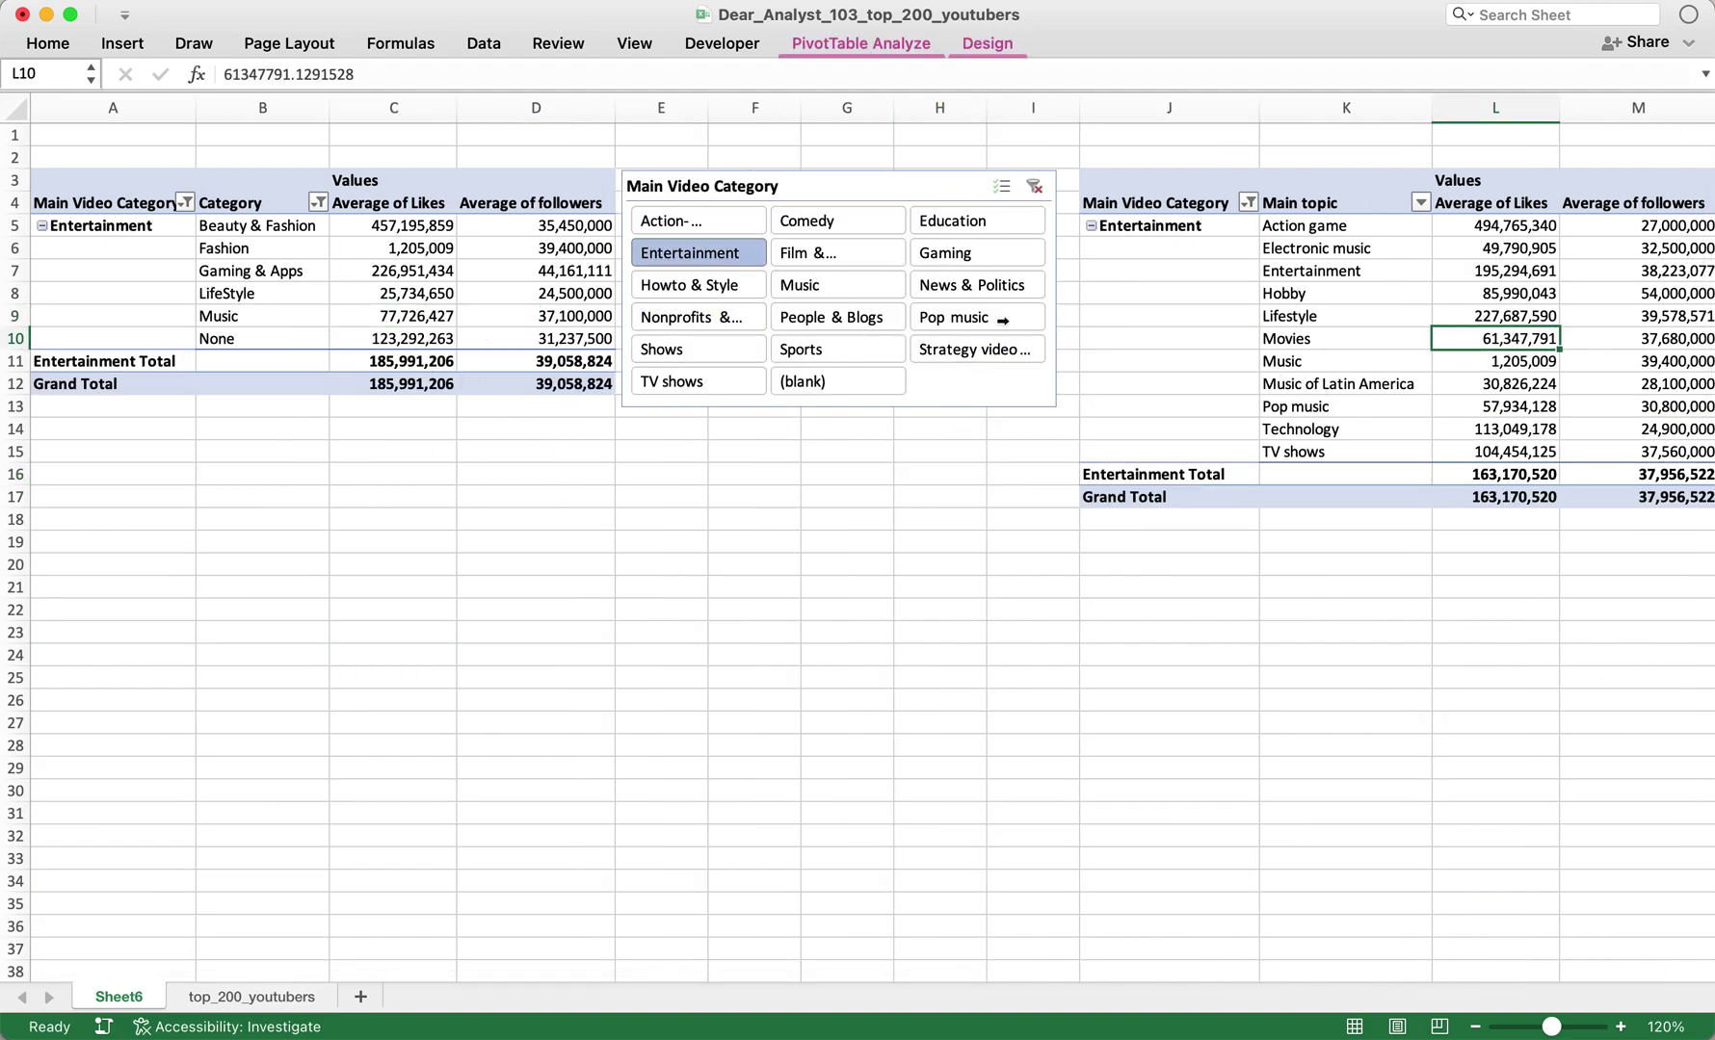
click(426, 255)
click(1225, 250)
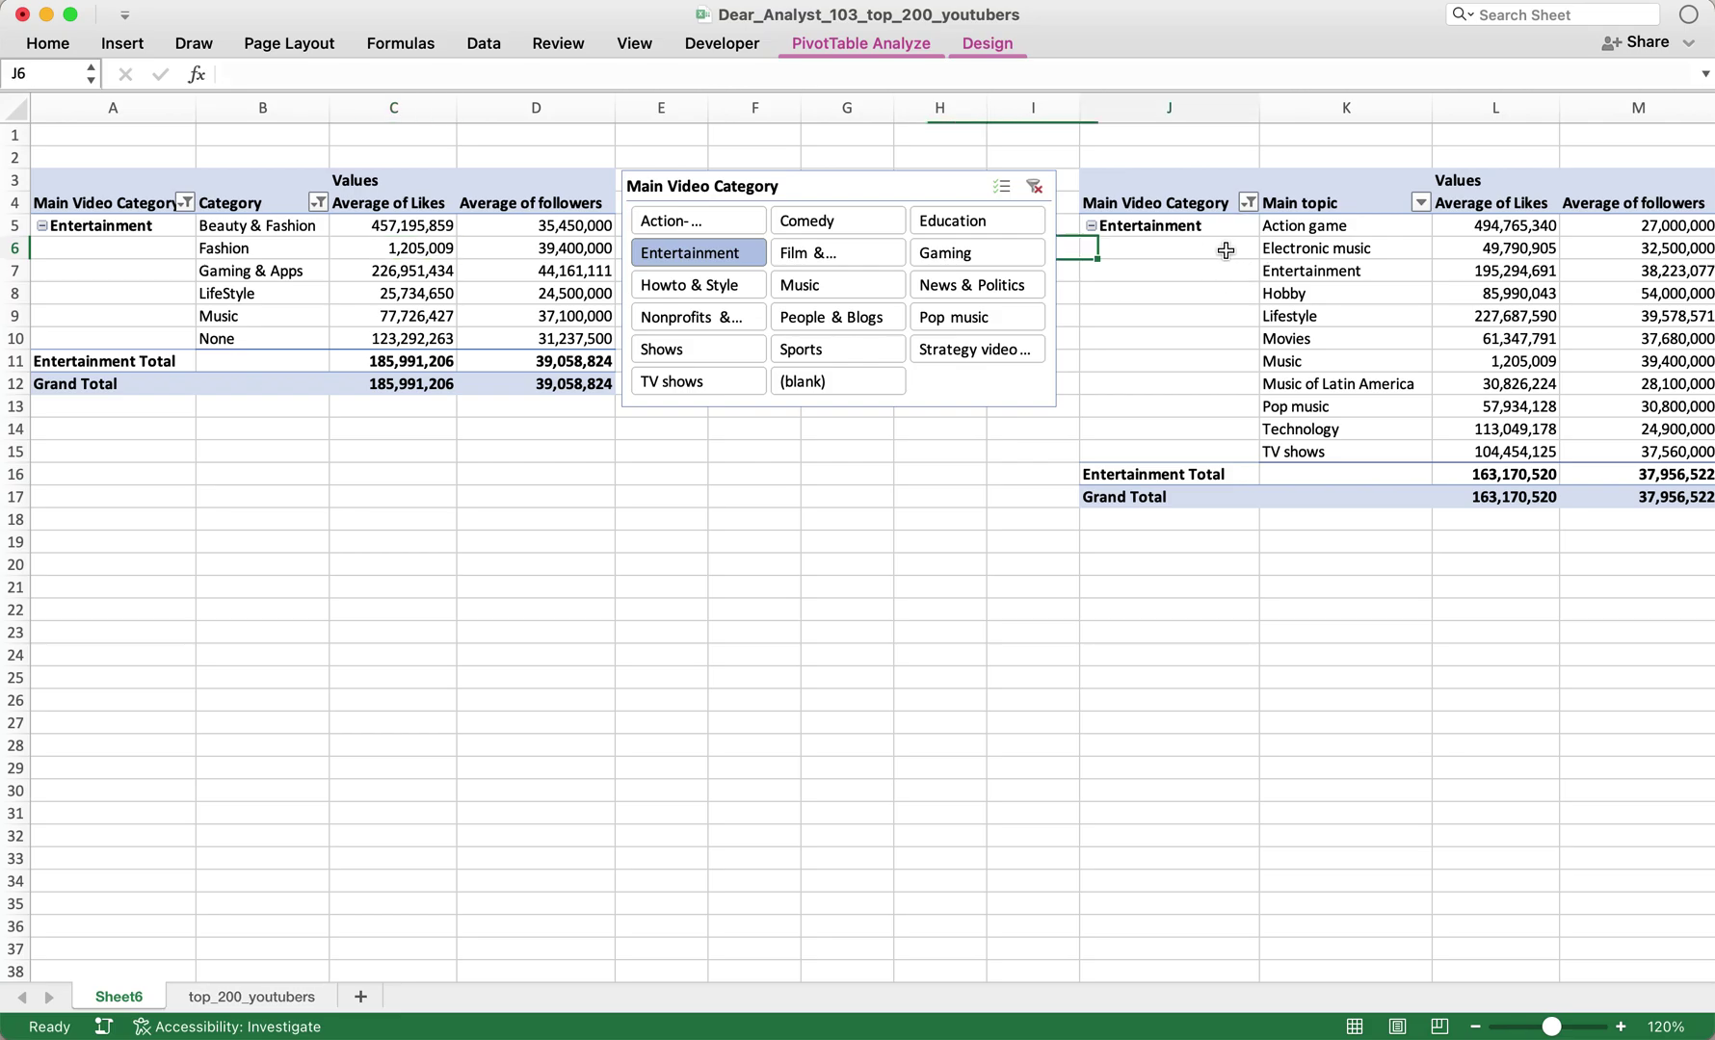
- Switch the slicer to Gaming, then News & Politics, and check the second pivot shows only Society
click(961, 254)
click(911, 288)
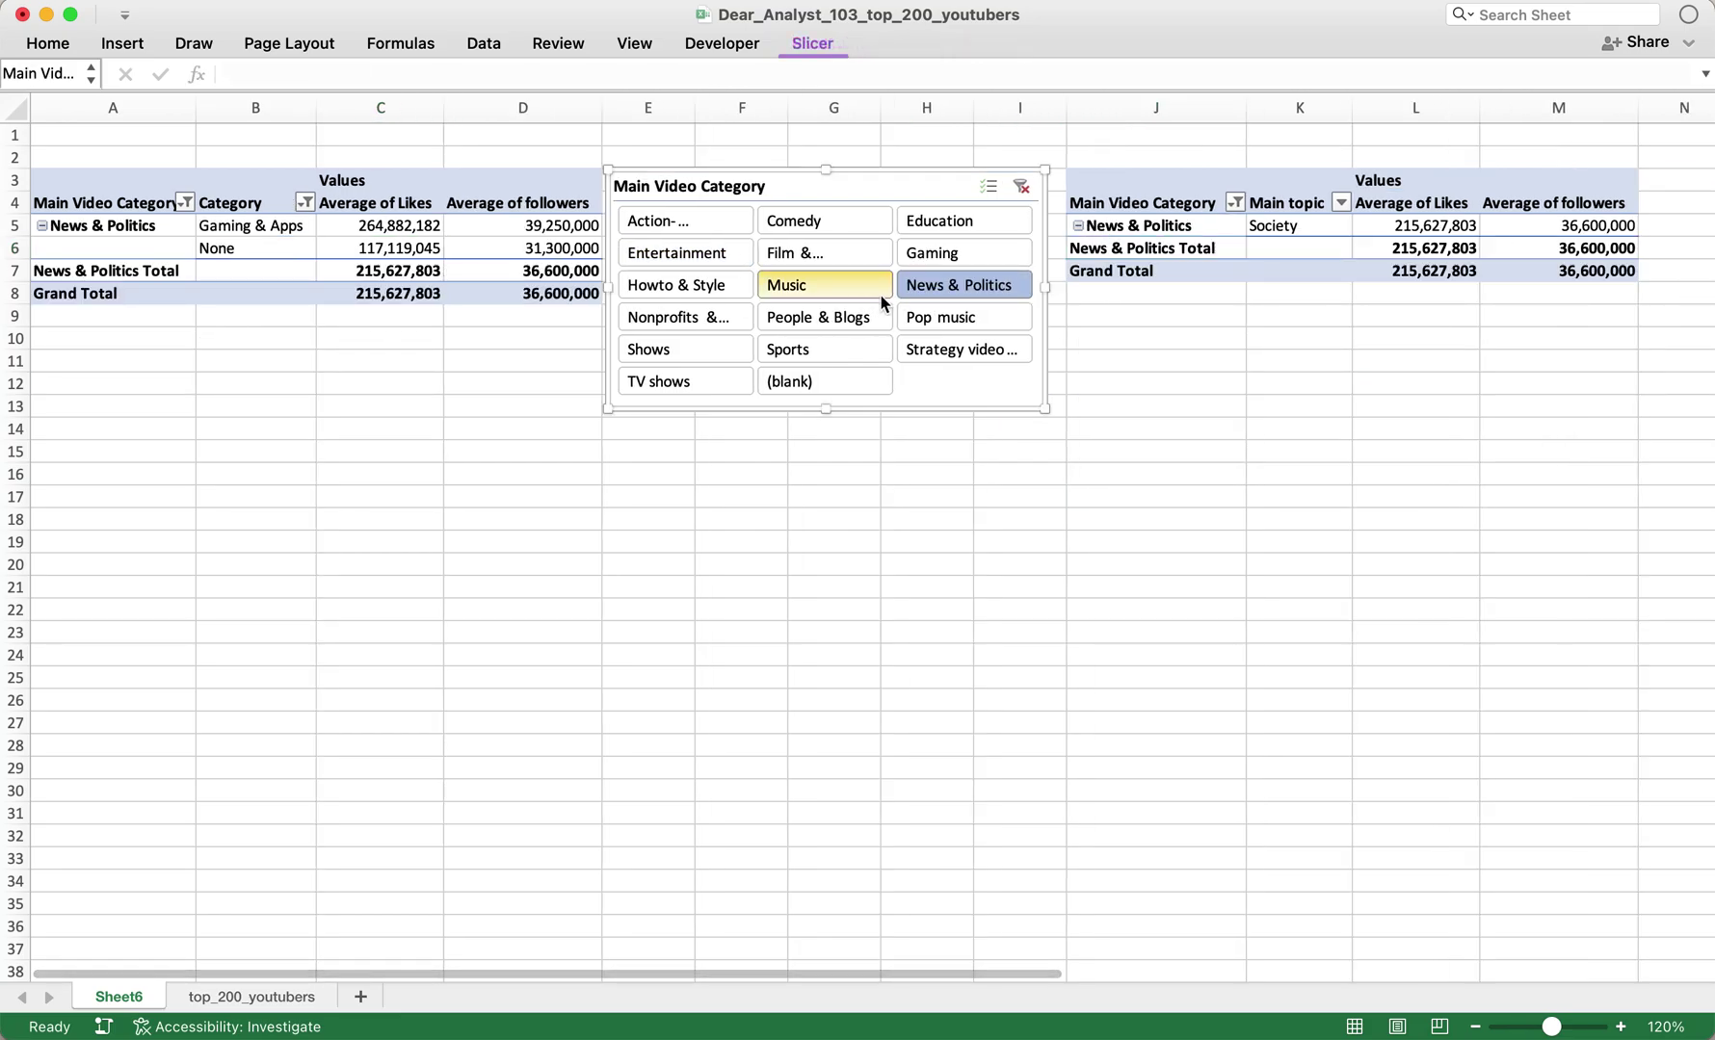
click(240, 266)
drag(141, 183, 409, 314)
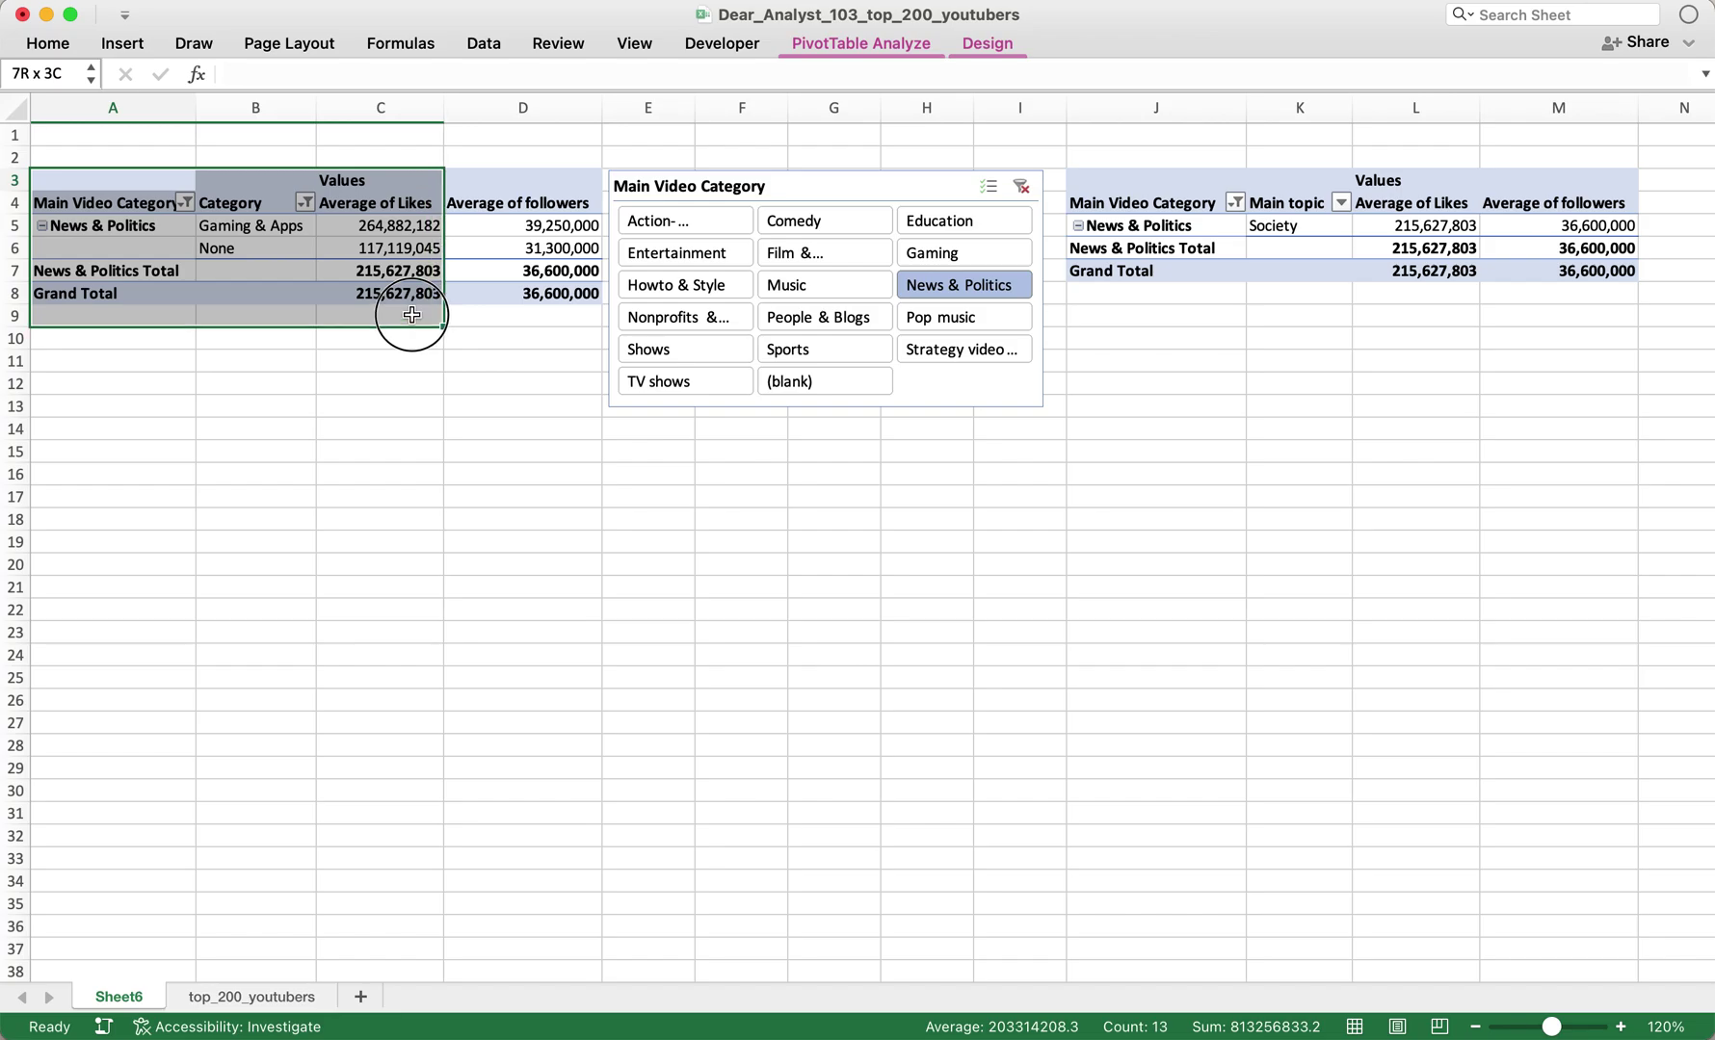
click(1181, 333)
drag(1156, 180, 1577, 291)
click(1253, 231)
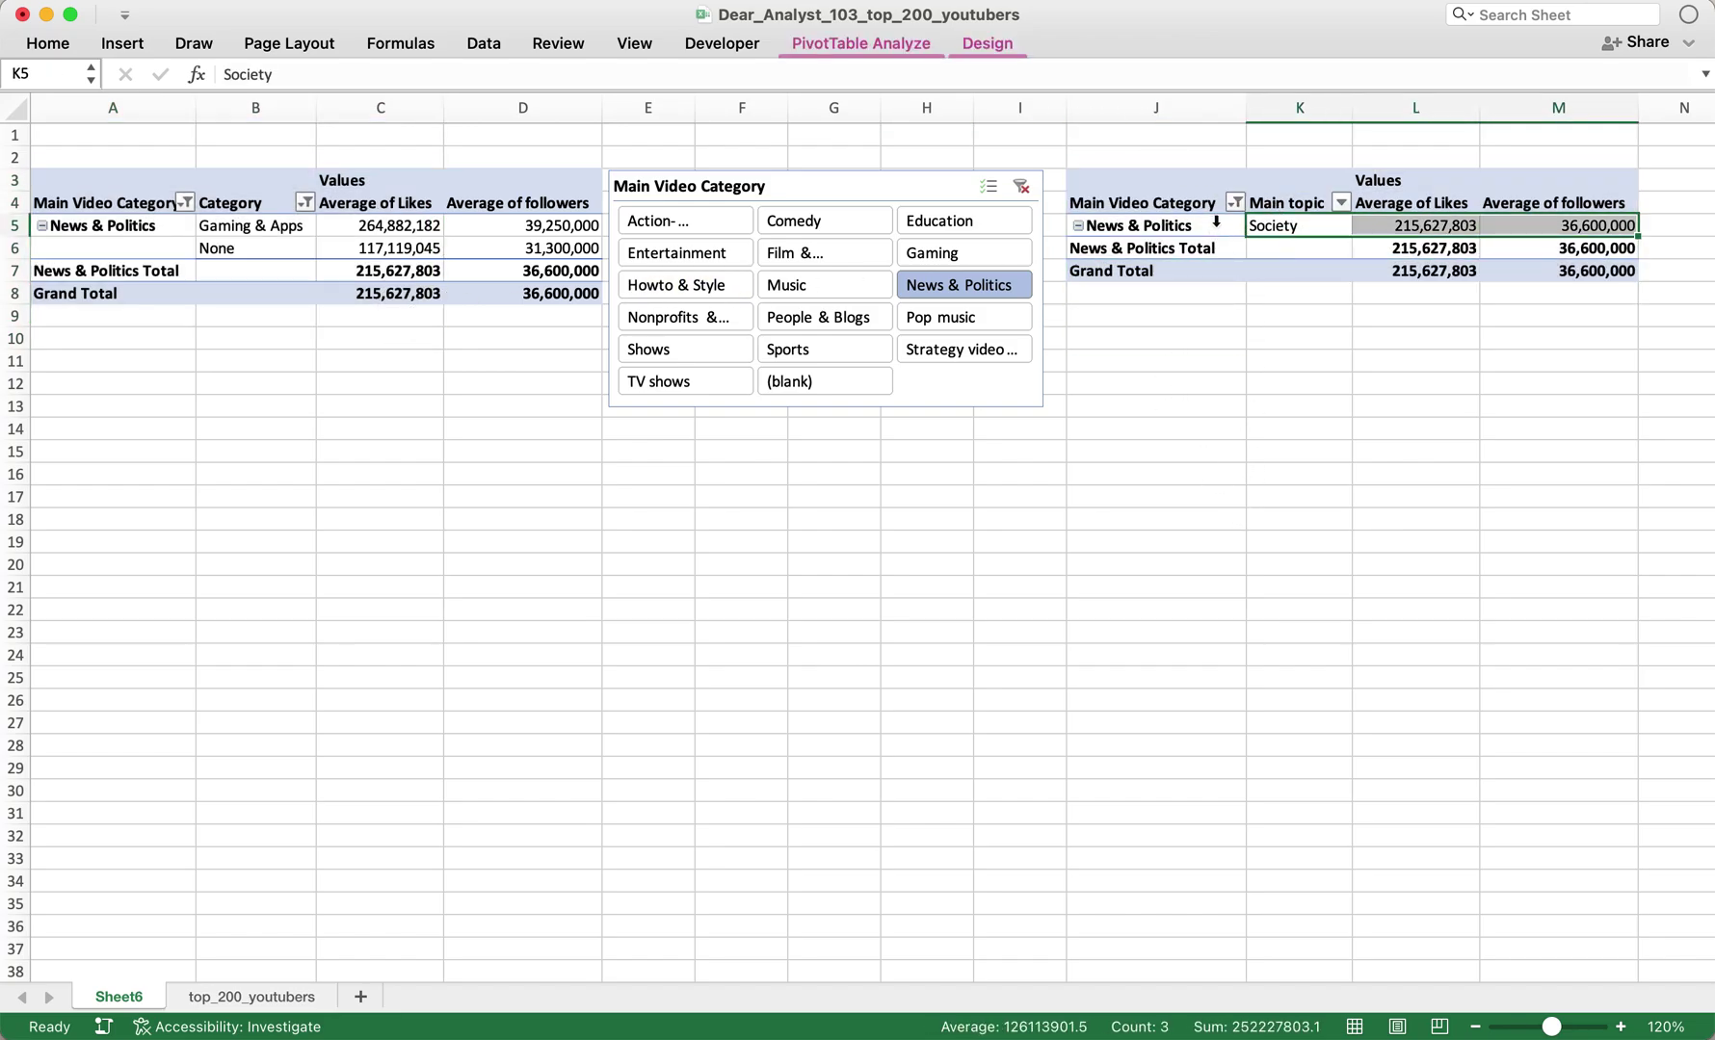
click(1217, 223)
click(1287, 208)
- Move Main topic from rows to columns in the second PivotTable
click(1238, 249)
right_click(1268, 247)
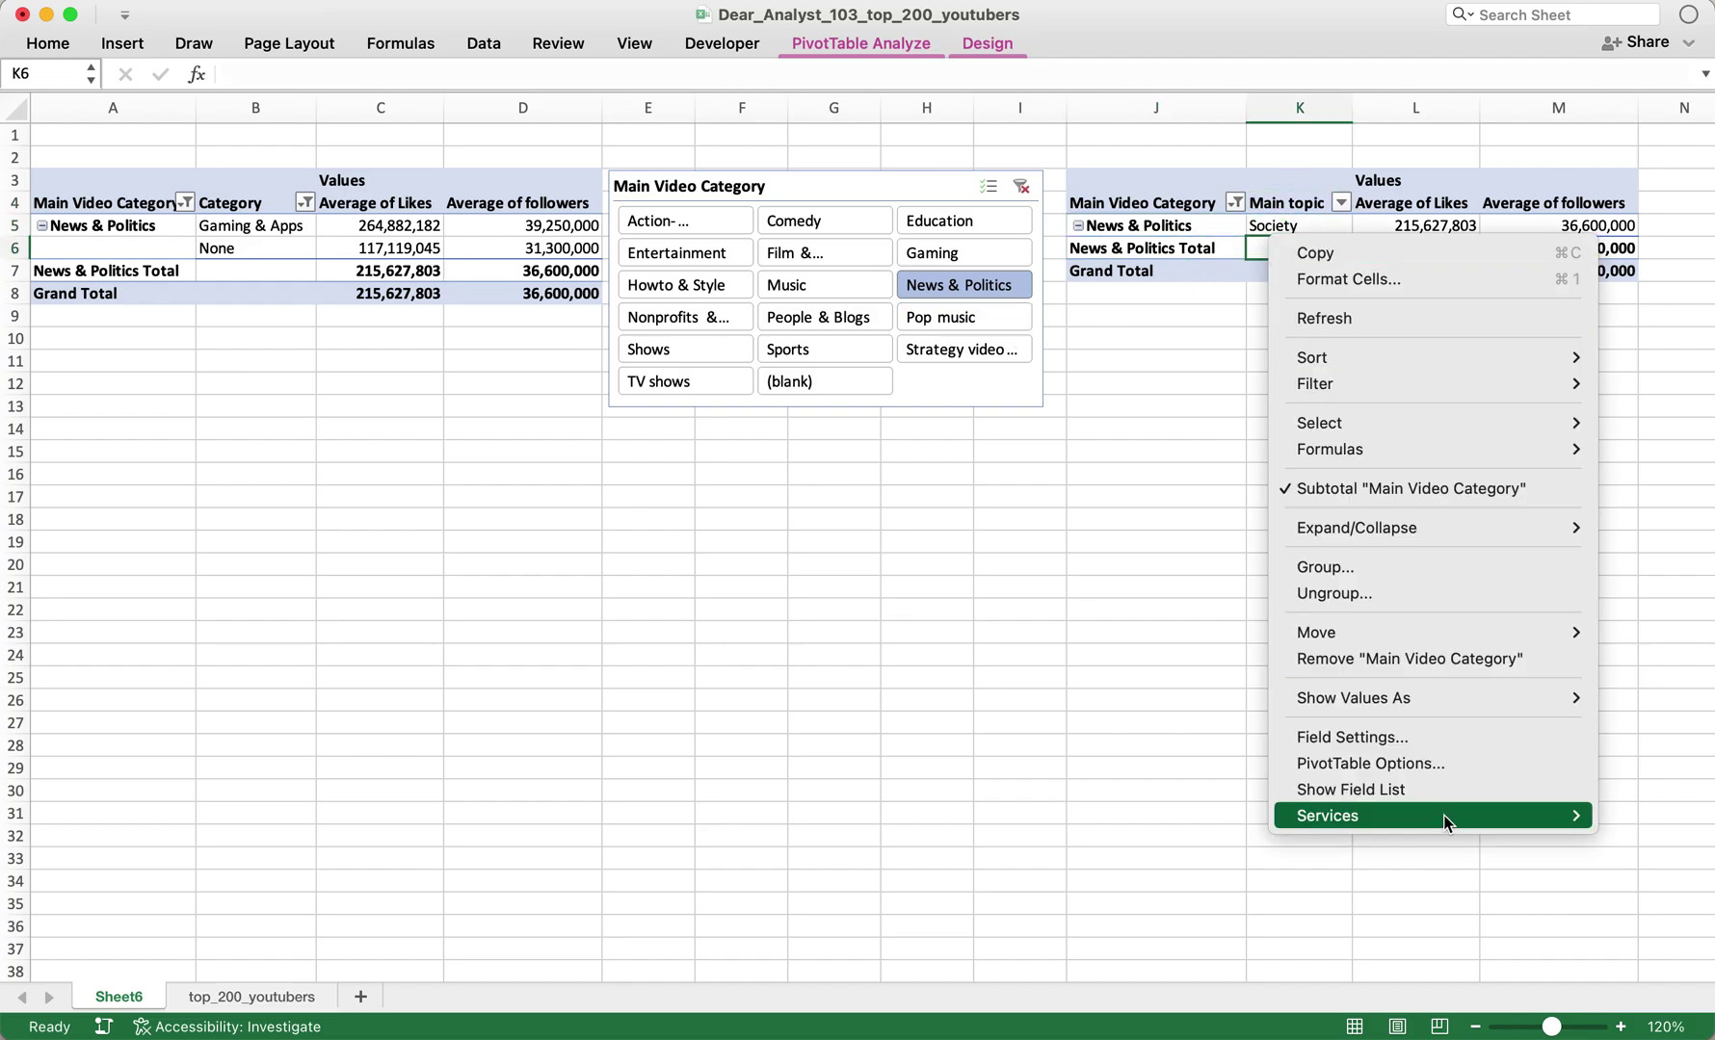
click(1437, 784)
drag(1653, 754, 1494, 318)
drag(1421, 751, 1631, 450)
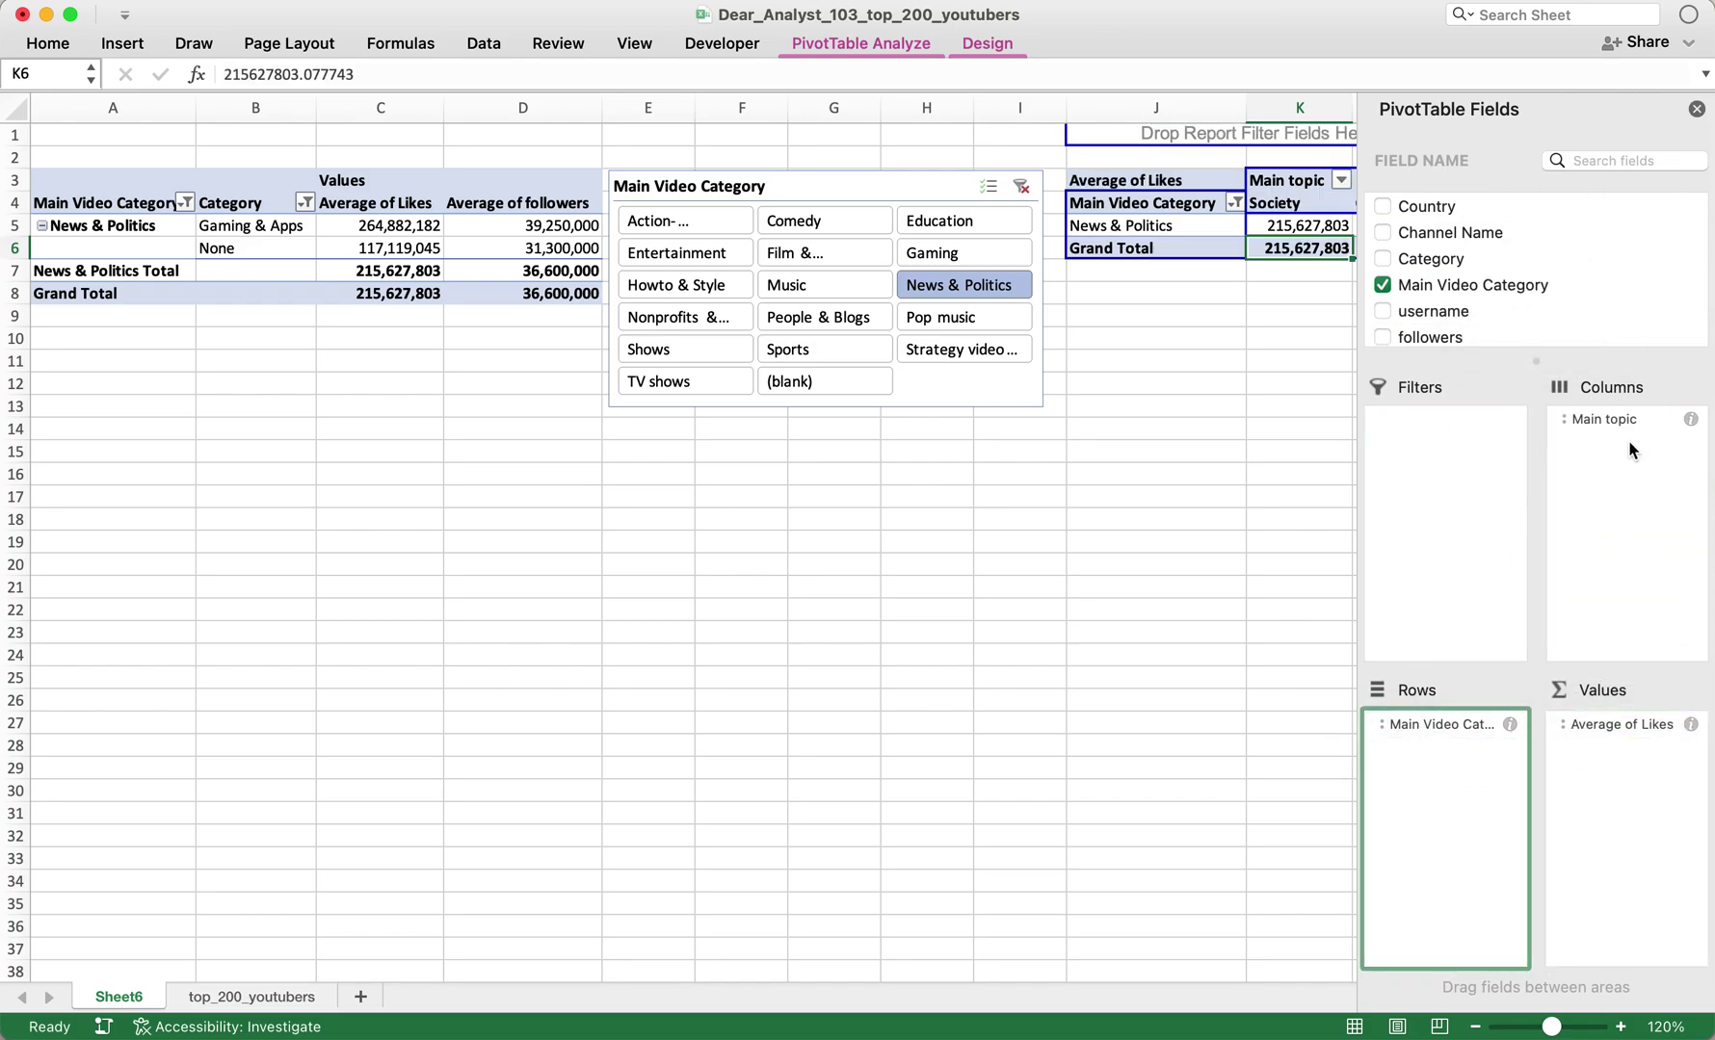
click(1695, 110)
- Try Nonprofits, Film, Music, People & Blogs, Gaming and Entertainment filters, then clear the slicer
click(710, 313)
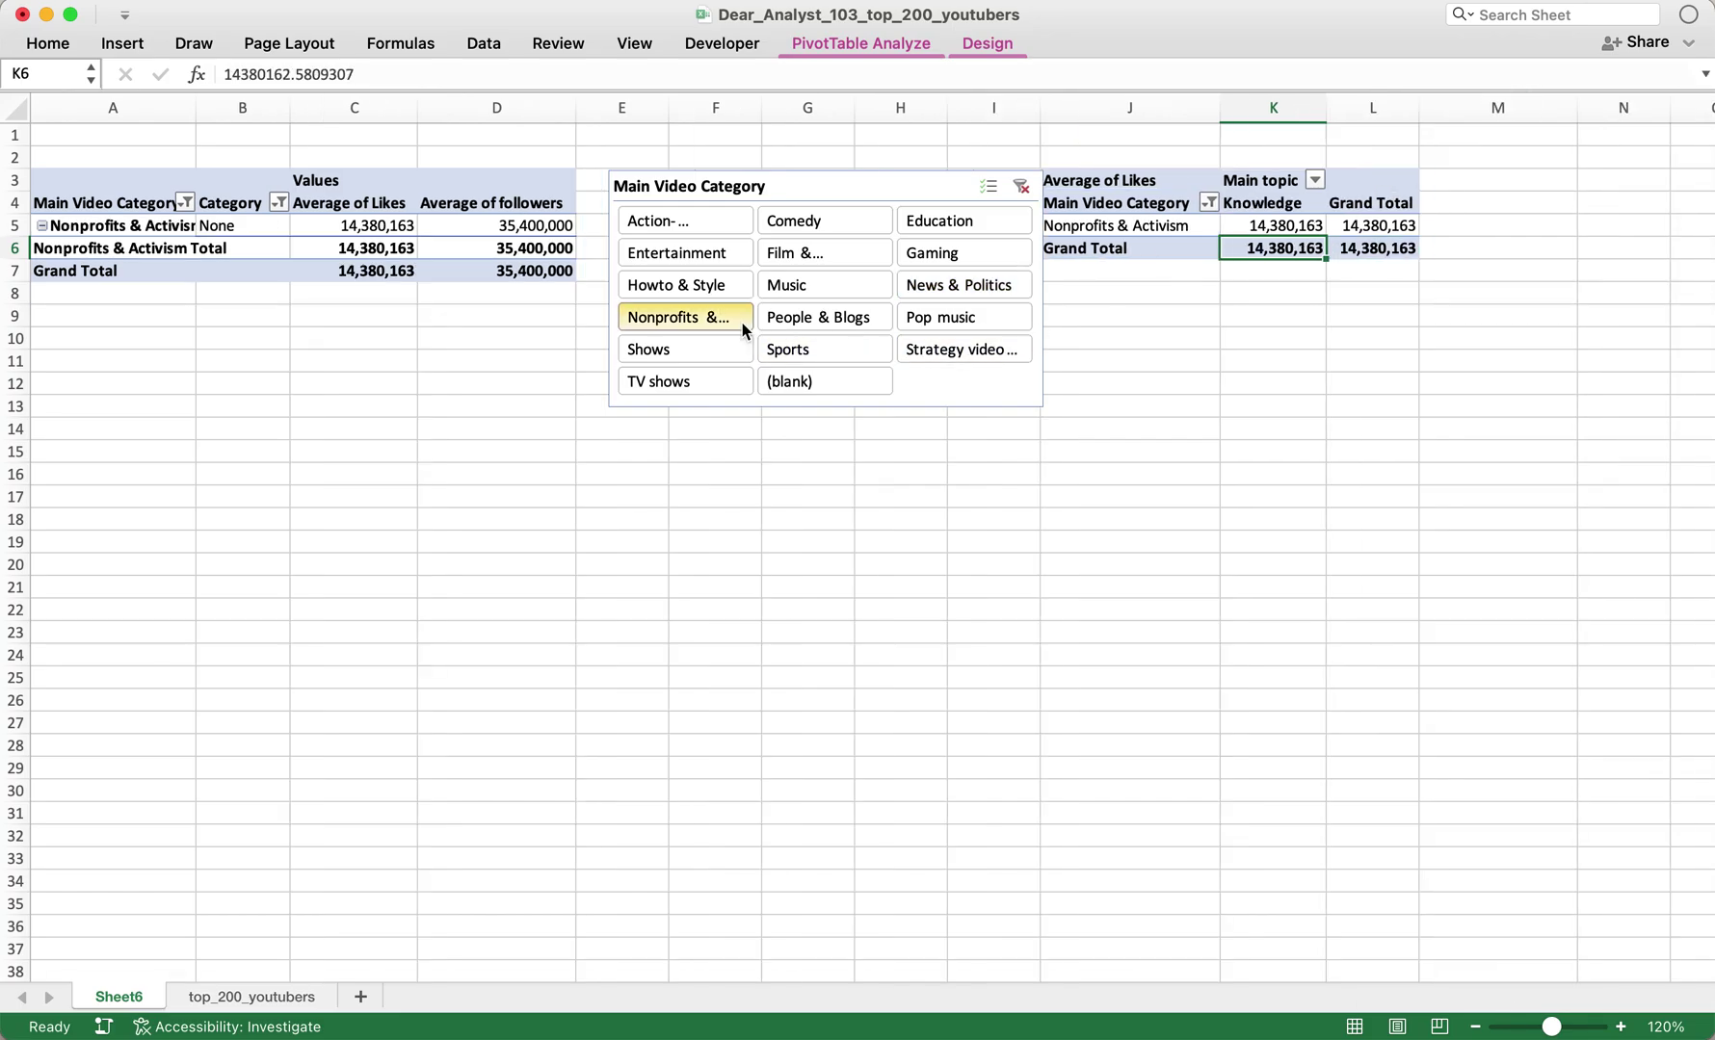
click(766, 252)
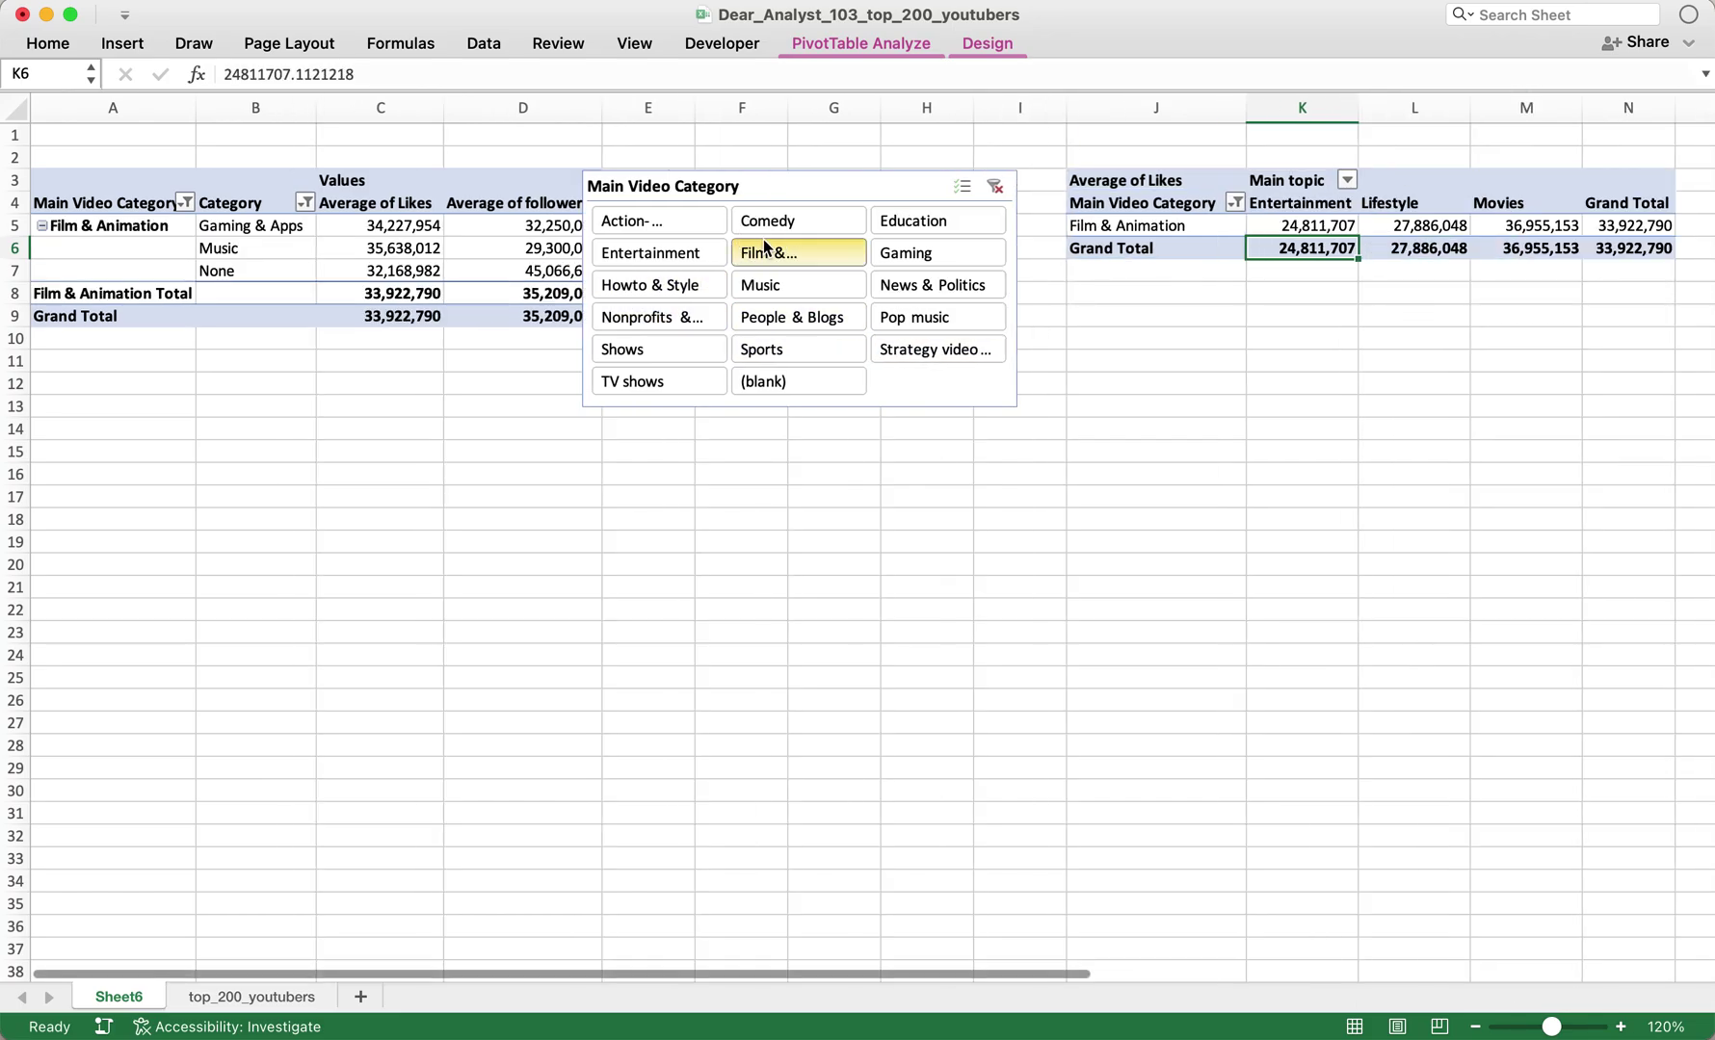
click(791, 286)
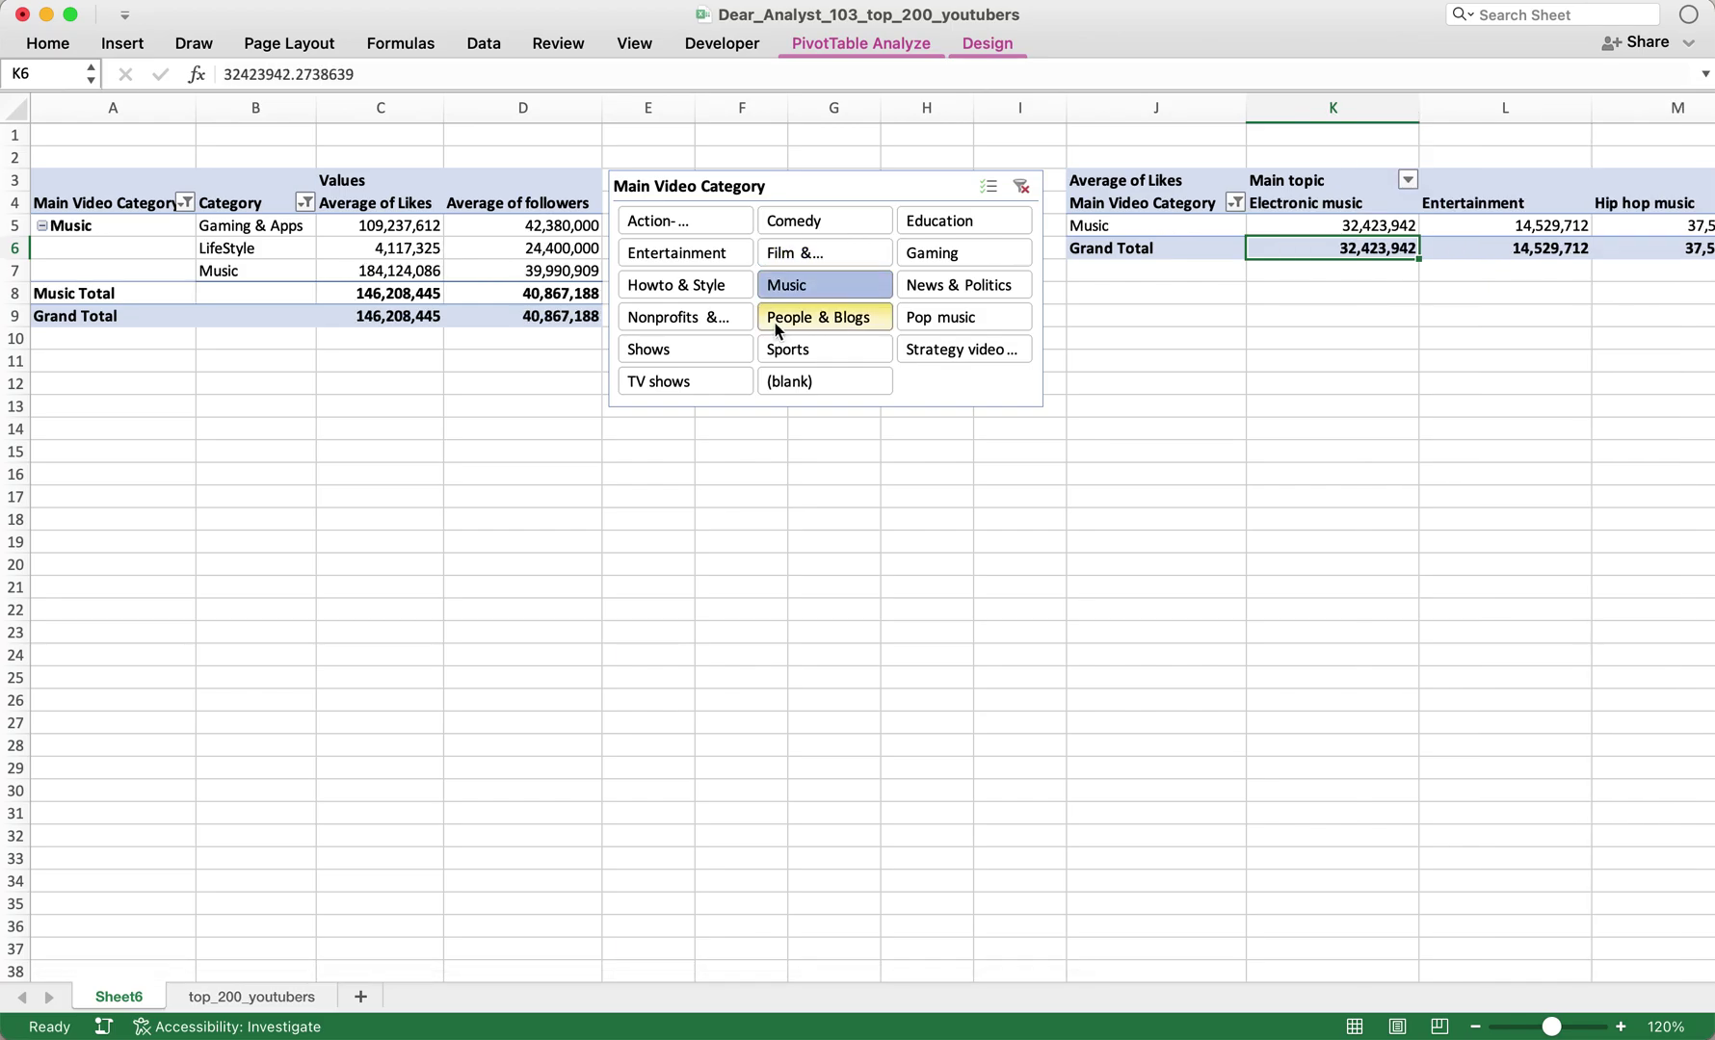
click(817, 319)
click(974, 250)
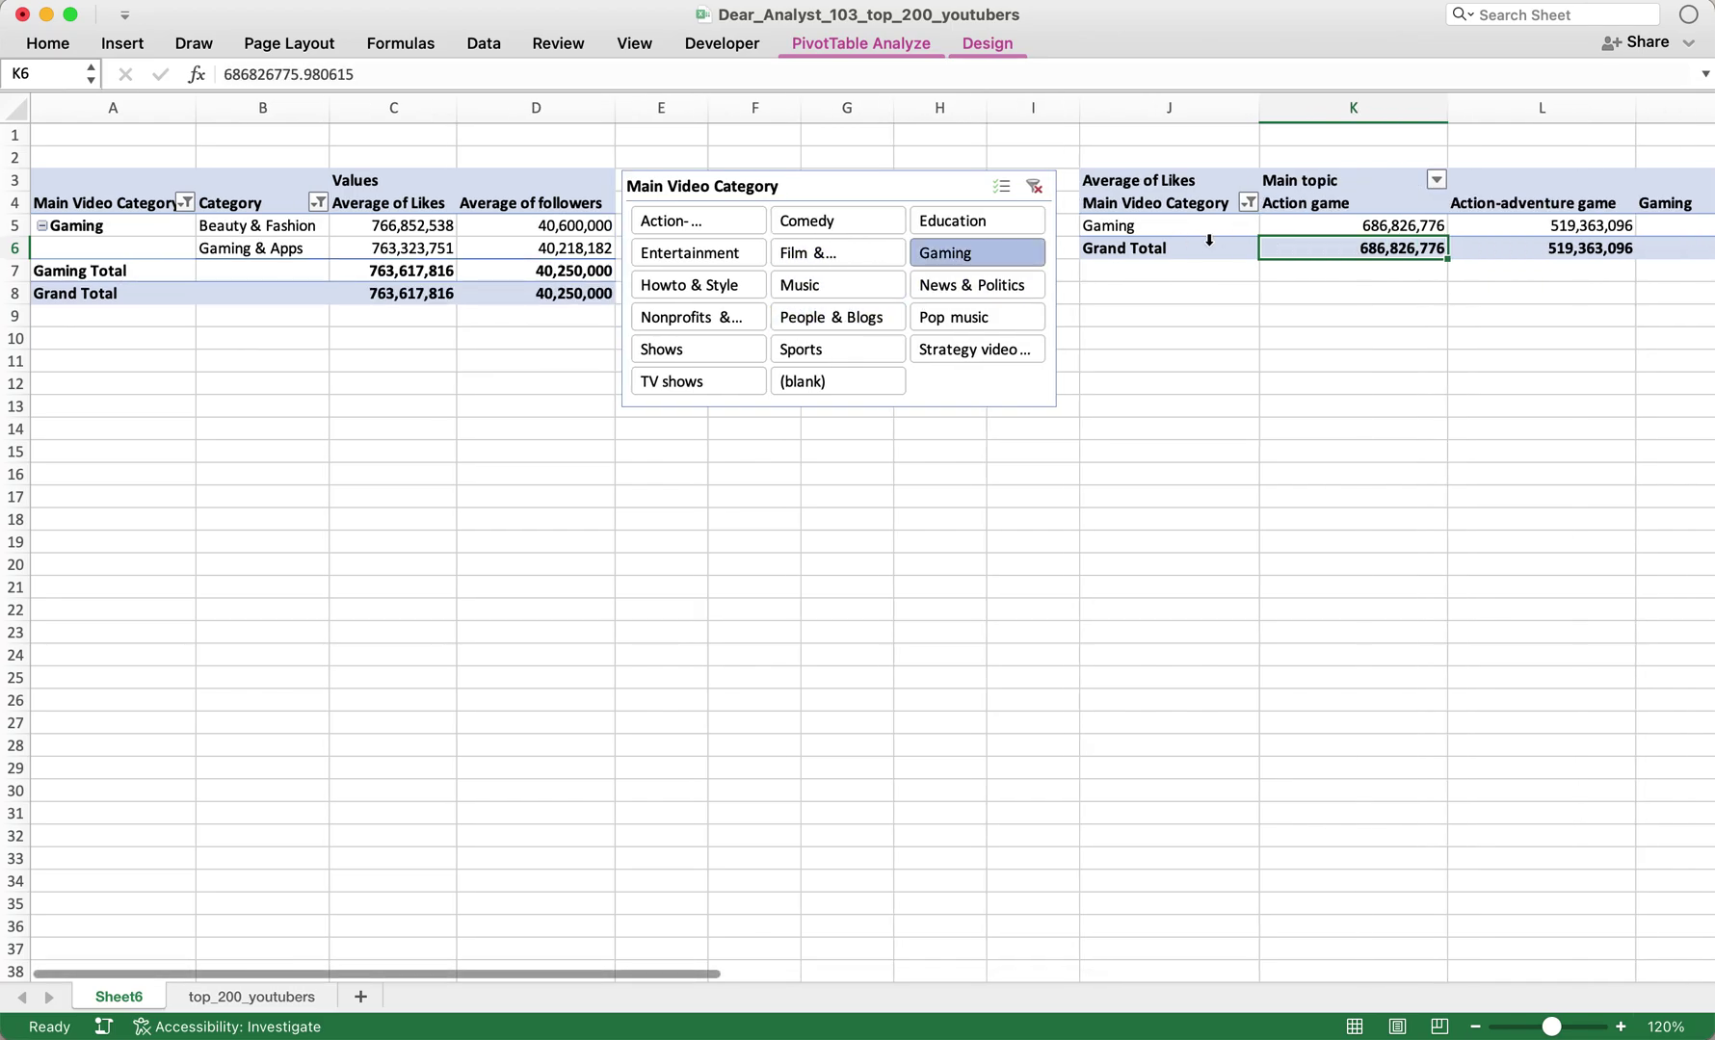
click(749, 258)
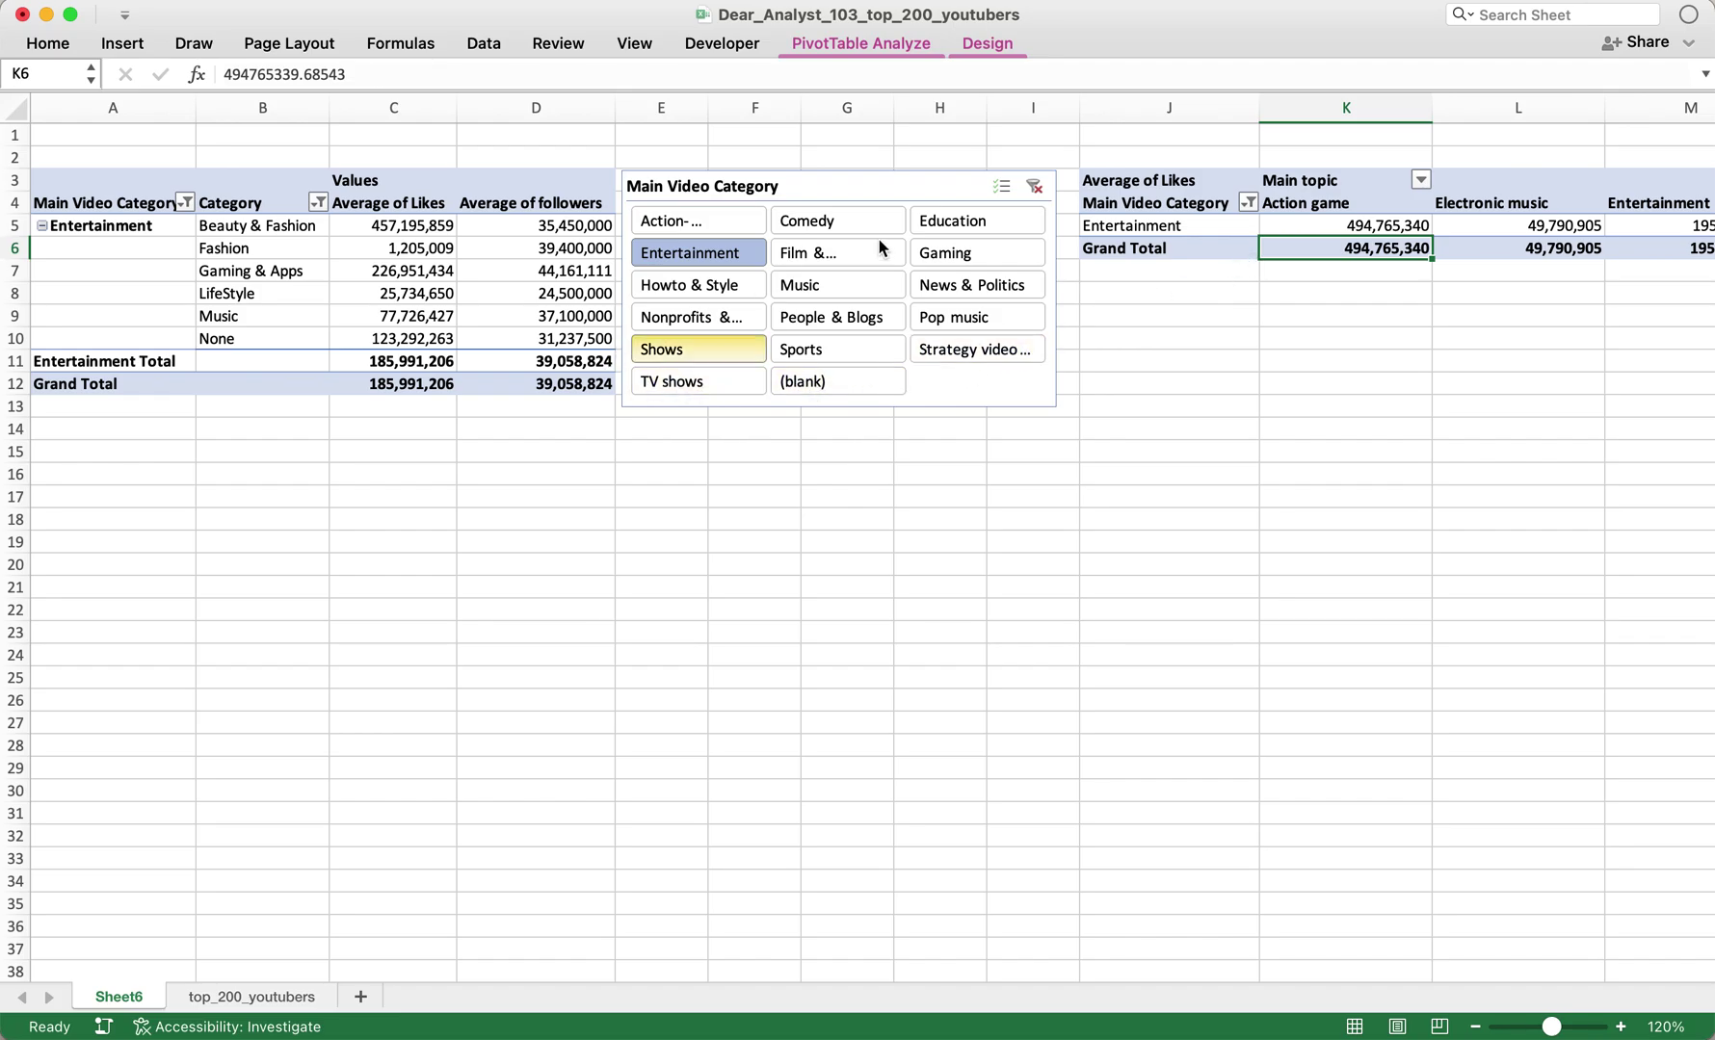
click(1035, 187)
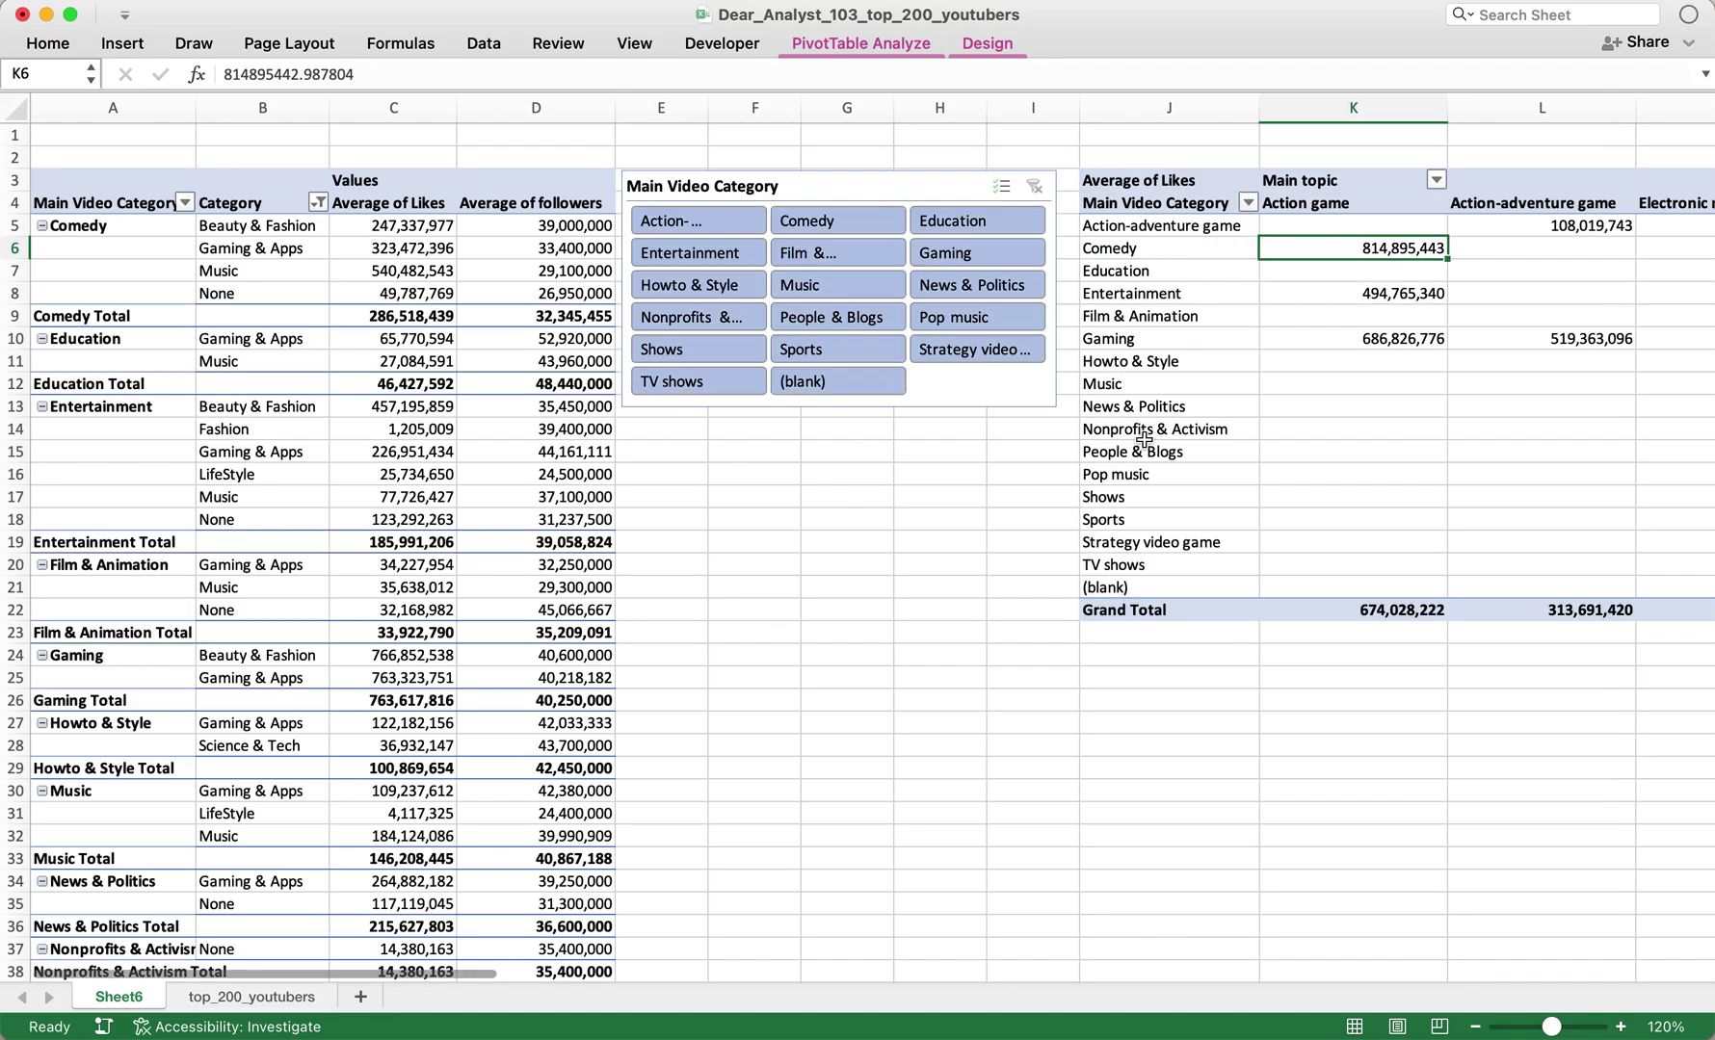
scroll(1143, 441, right, 15)
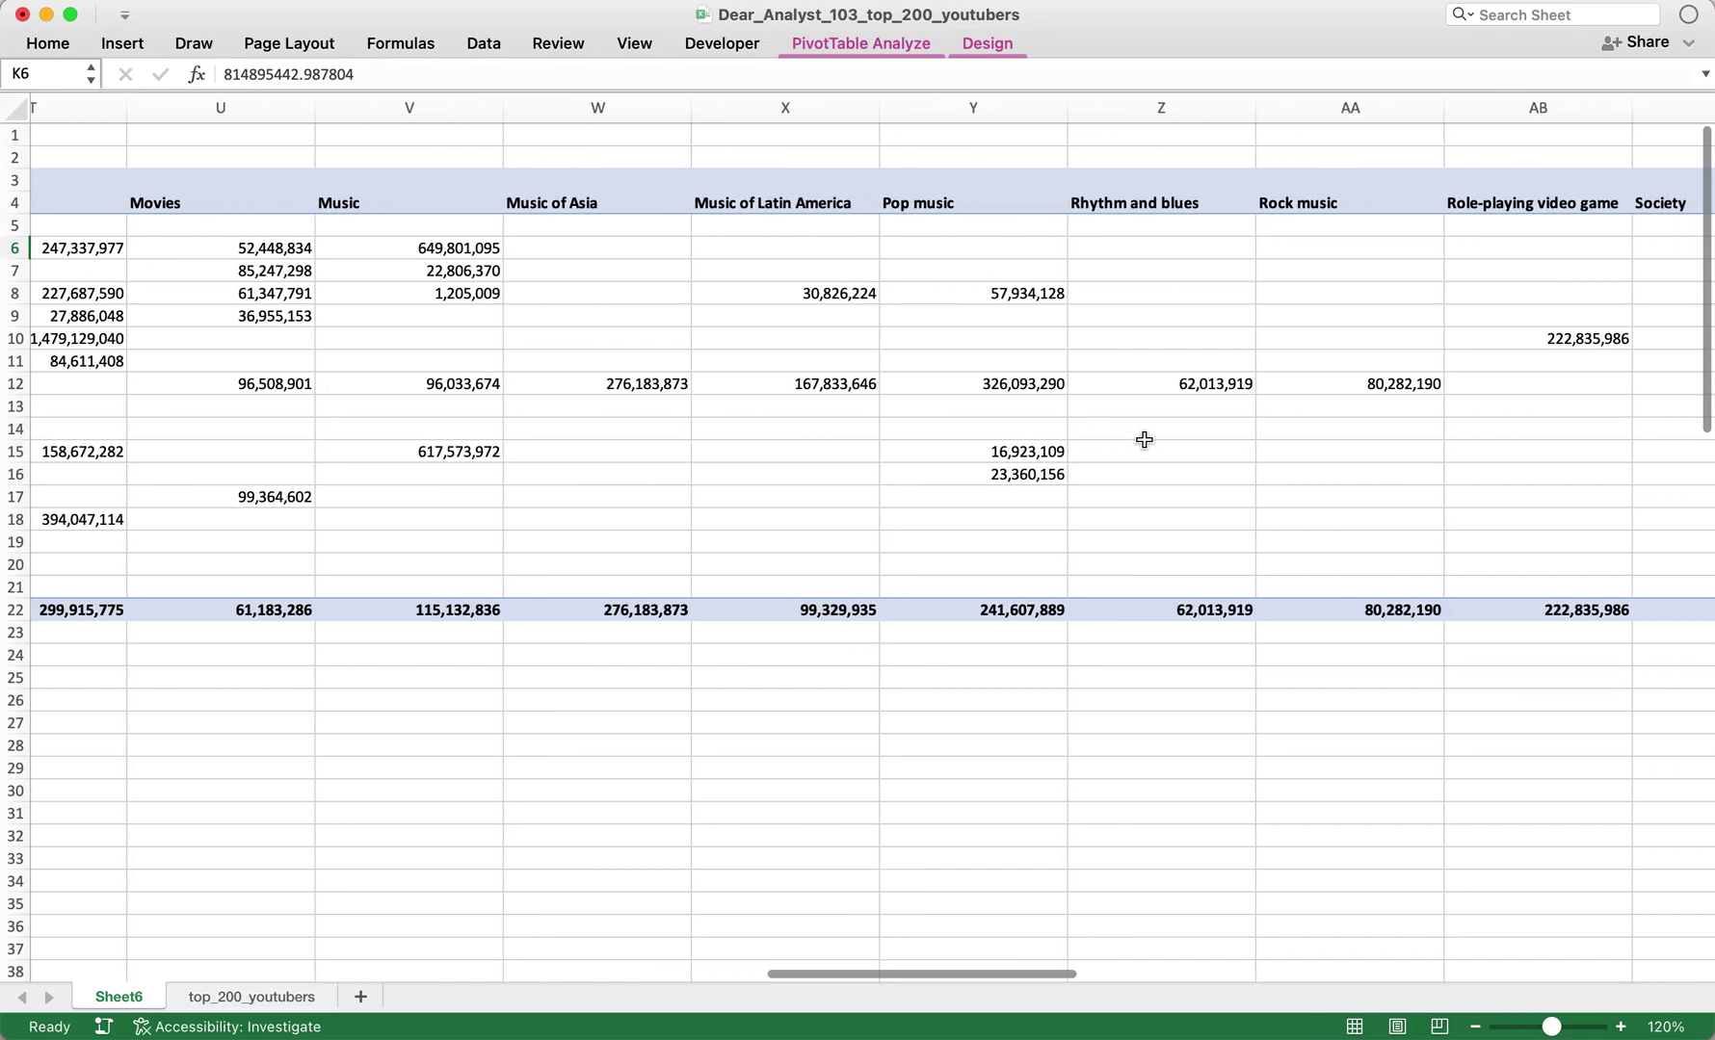
scroll(1143, 440, right, 1)
scroll(1088, 231, left, 16)
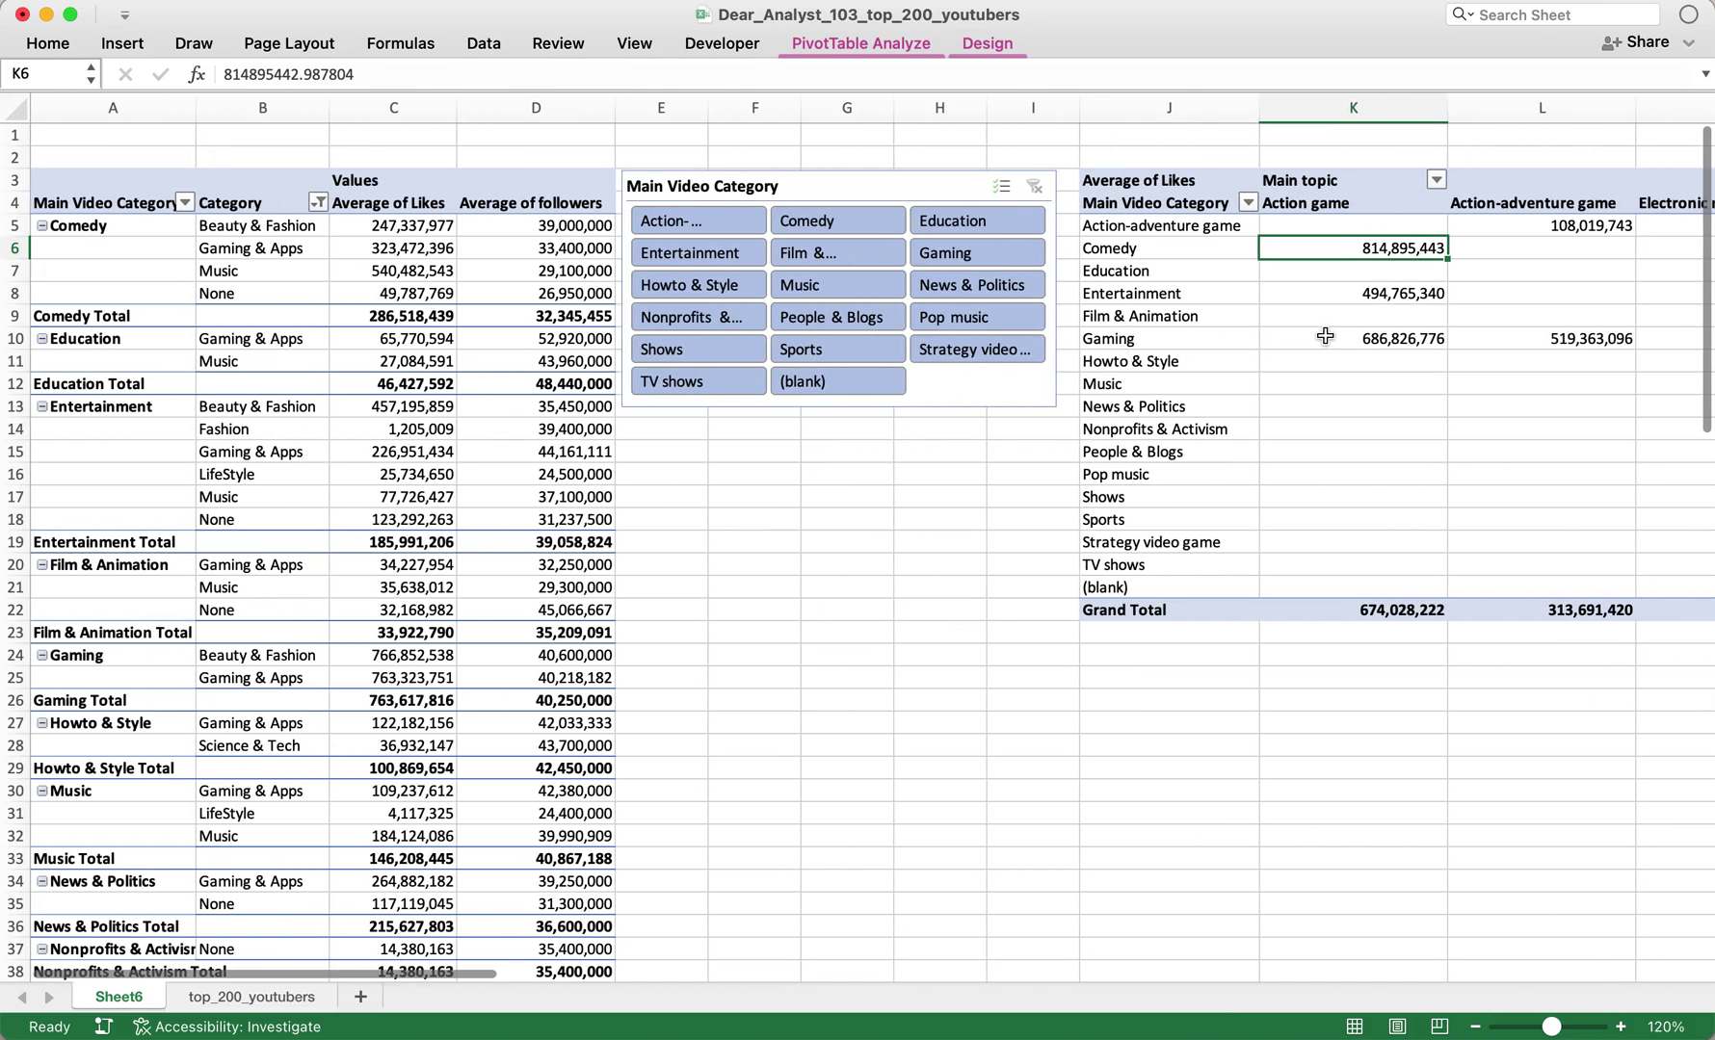
click(342, 524)
click(369, 487)
click(350, 406)
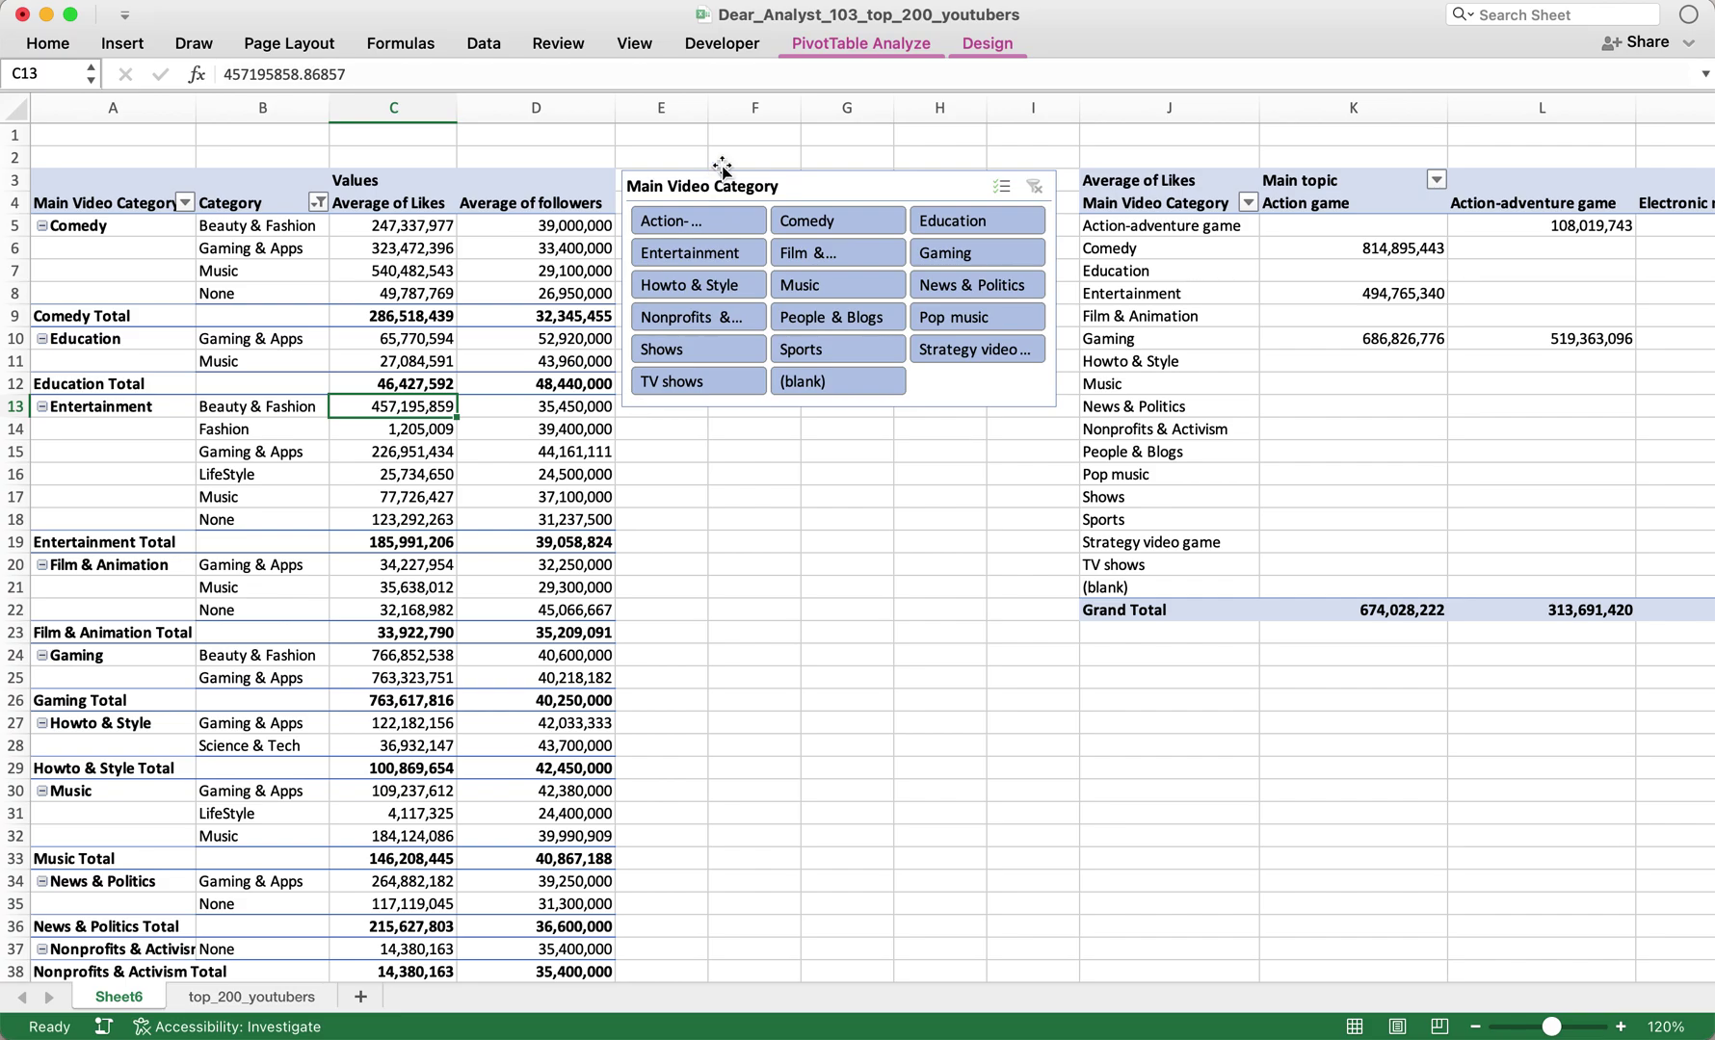
- Insert a PivotChart from the first pivot table and move it below the category filter
click(122, 51)
click(973, 96)
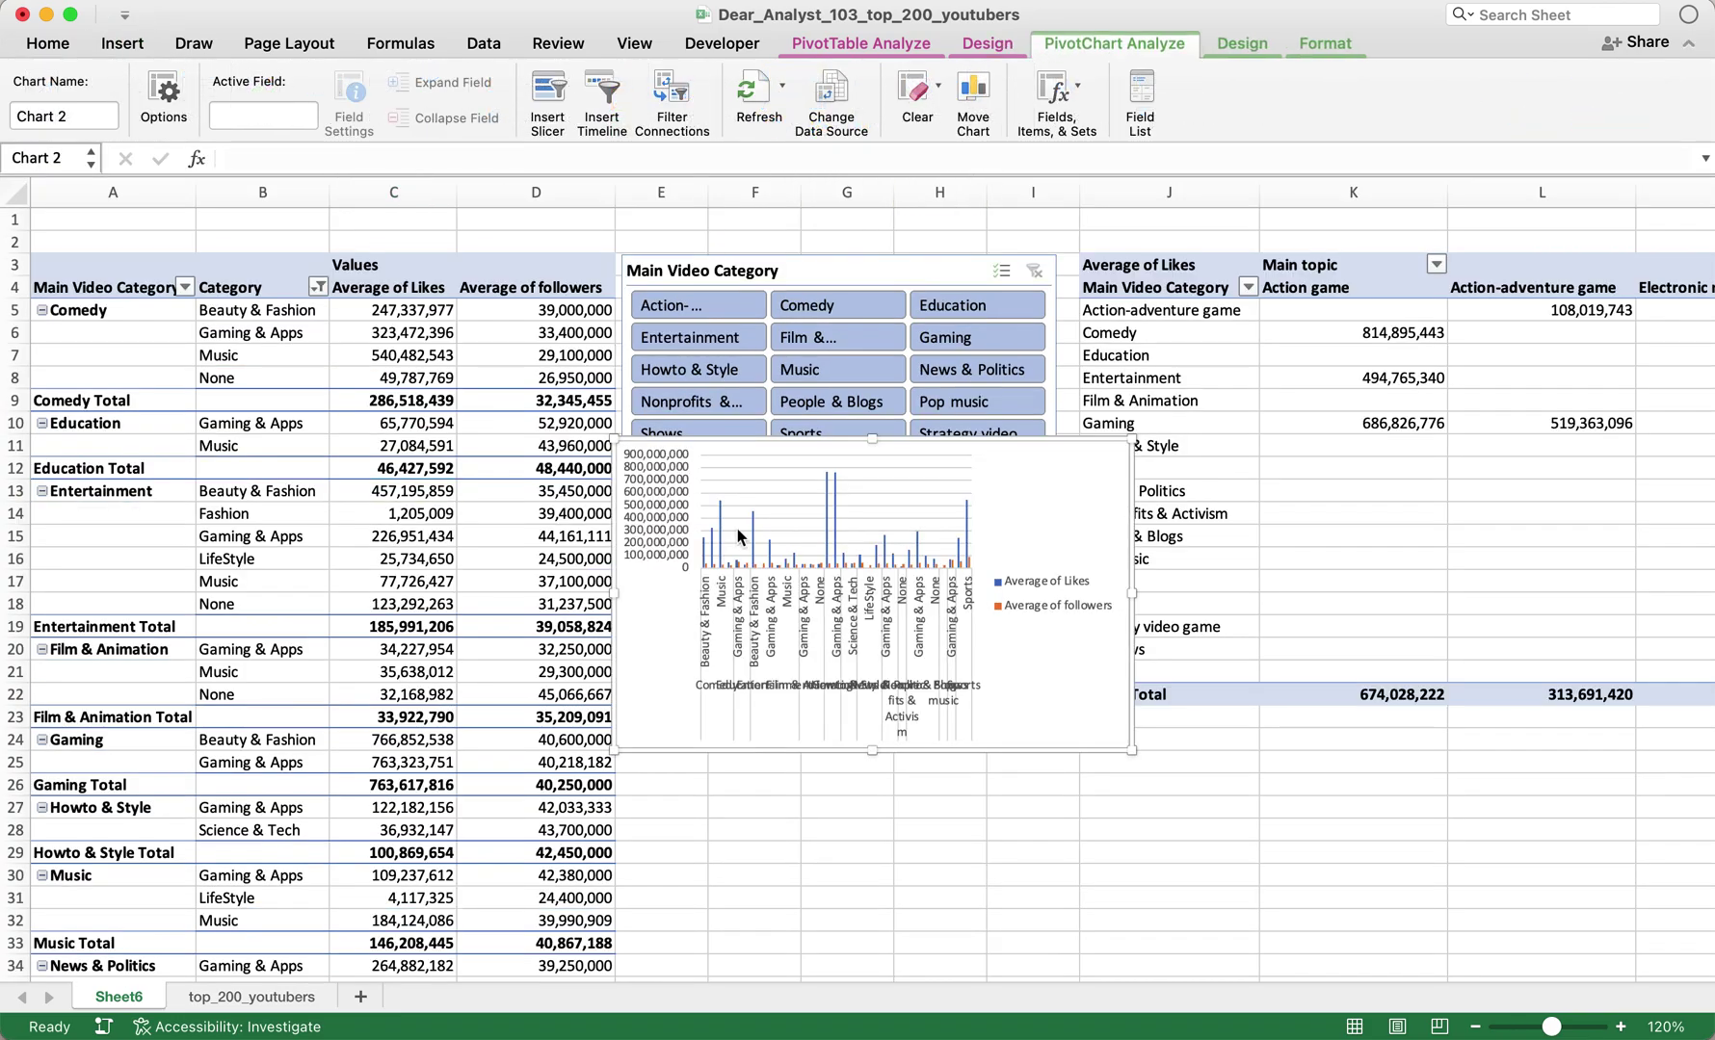
drag(1040, 491, 974, 731)
- Enlarge the chart, nudge the slicer up, and filter tables and chart to Entertainment
click(1688, 42)
click(262, 409)
drag(1069, 653, 1416, 399)
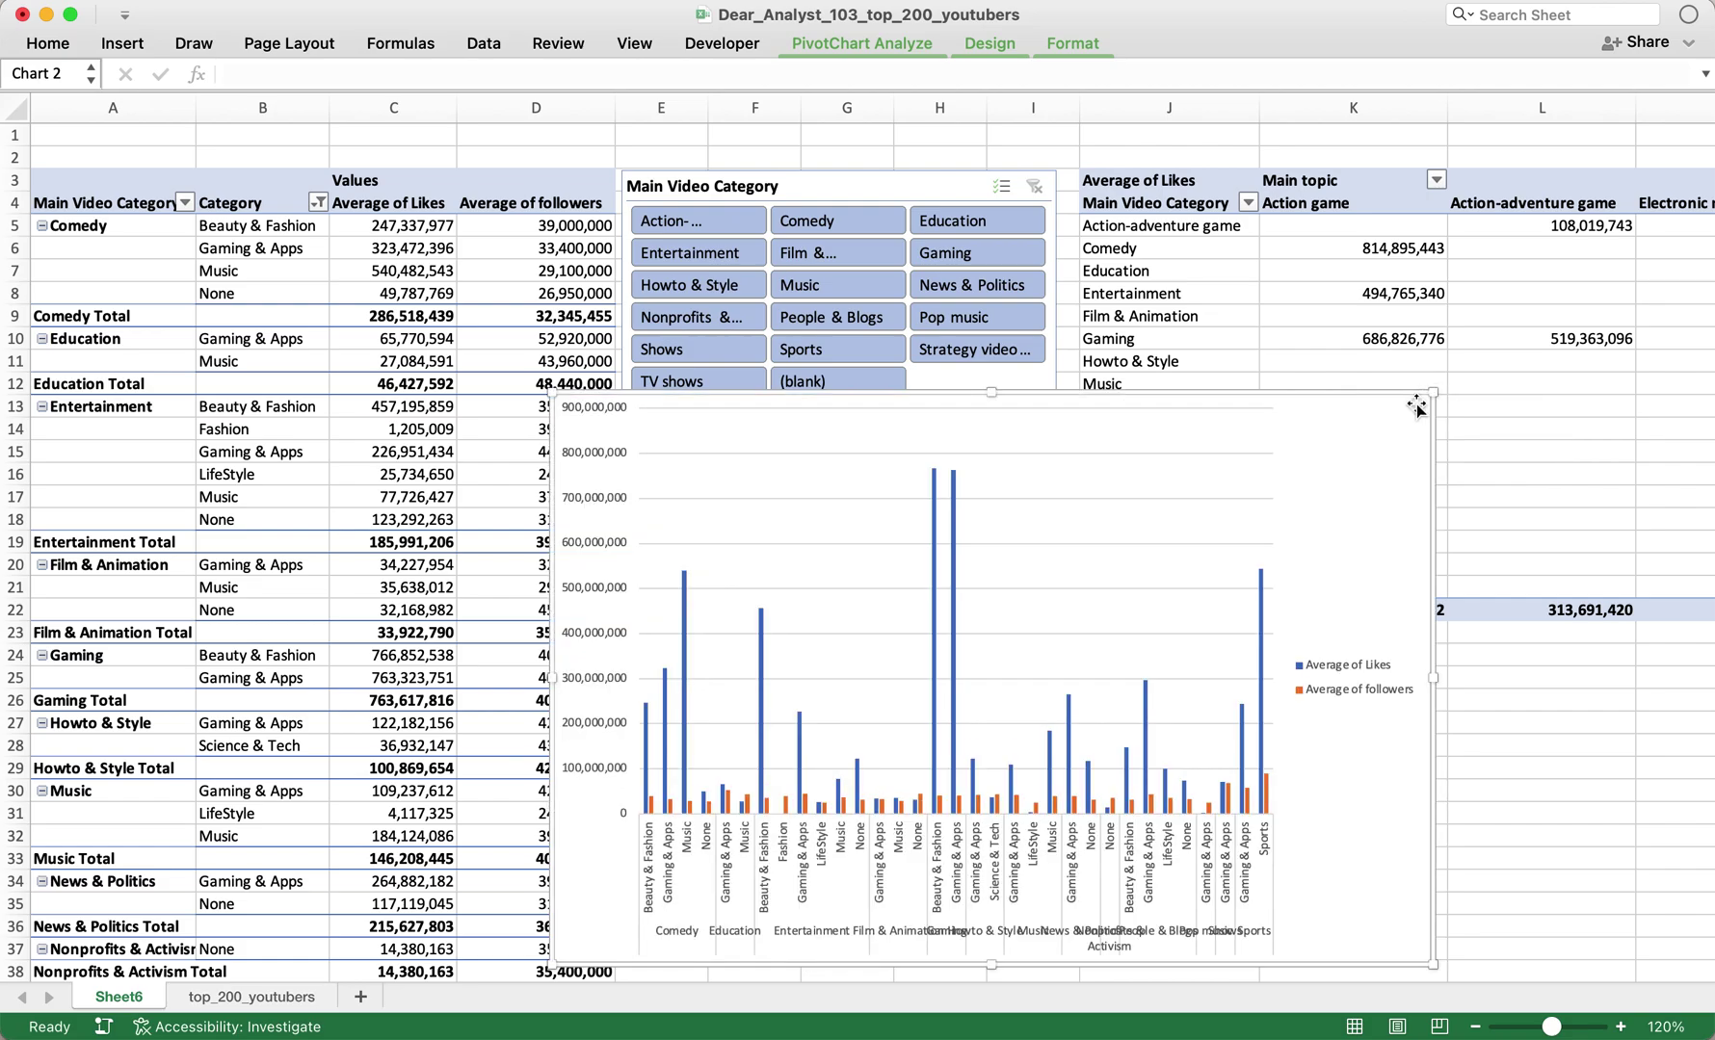
click(685, 936)
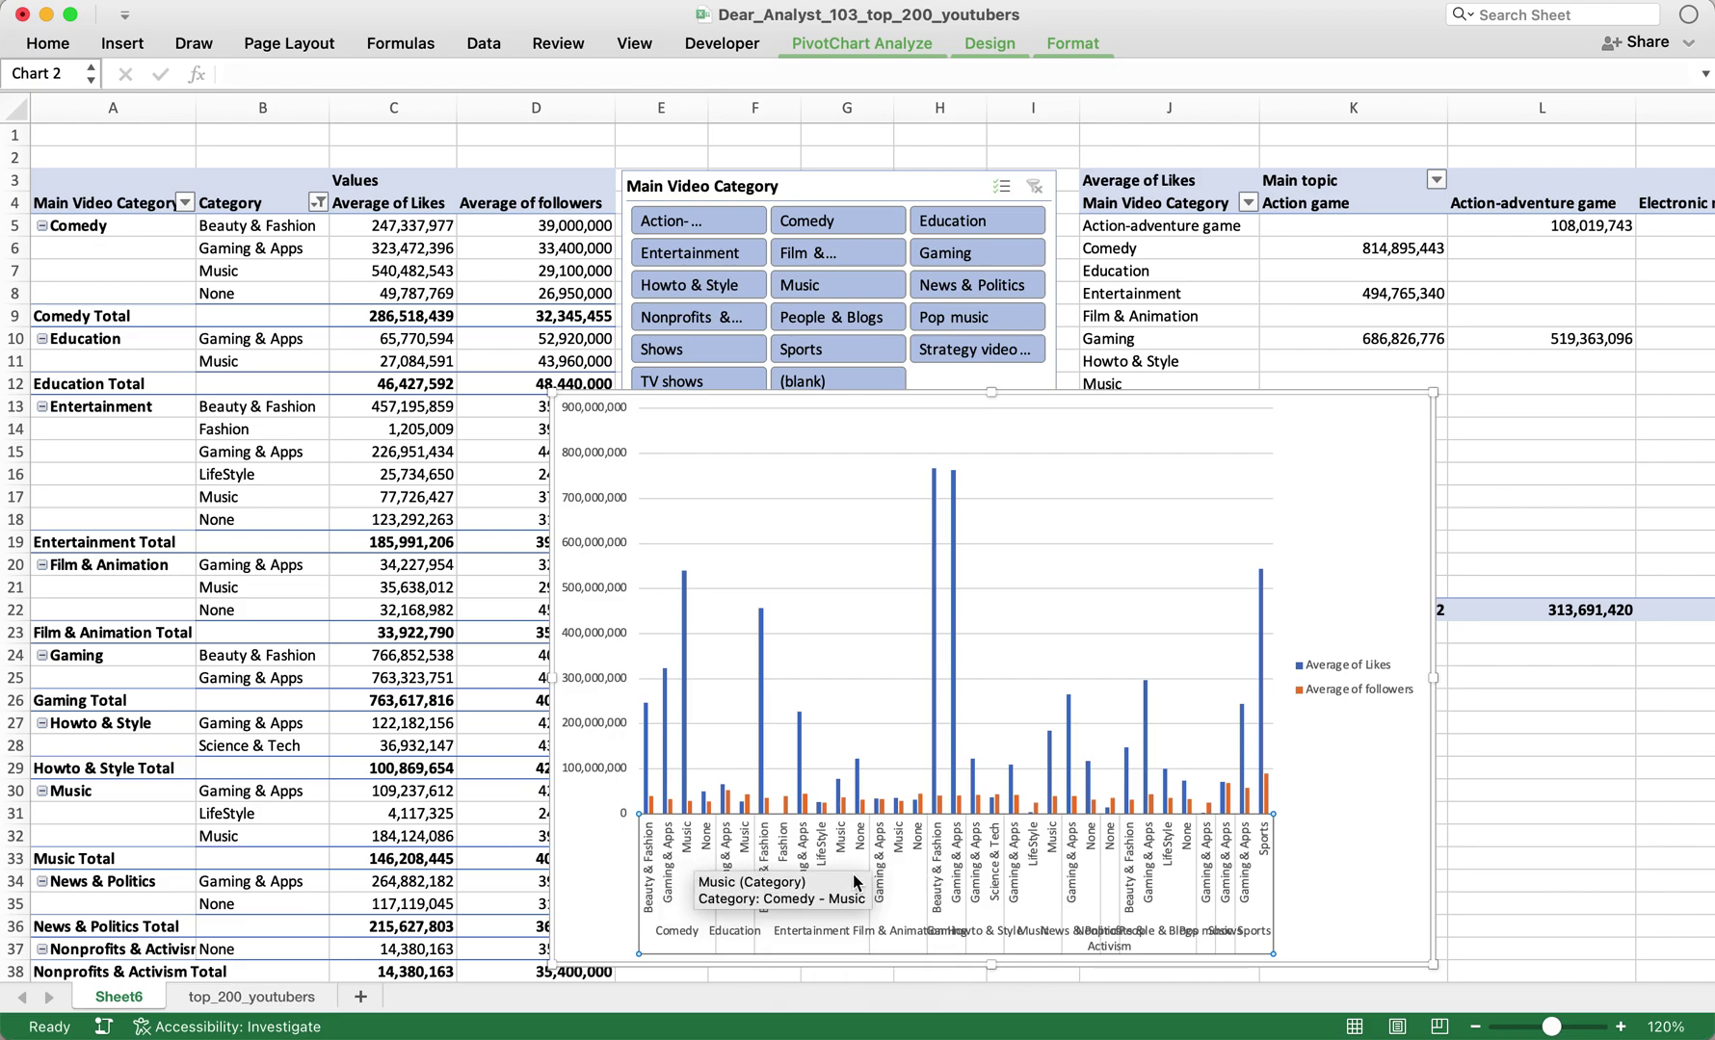
drag(894, 179, 899, 149)
click(698, 224)
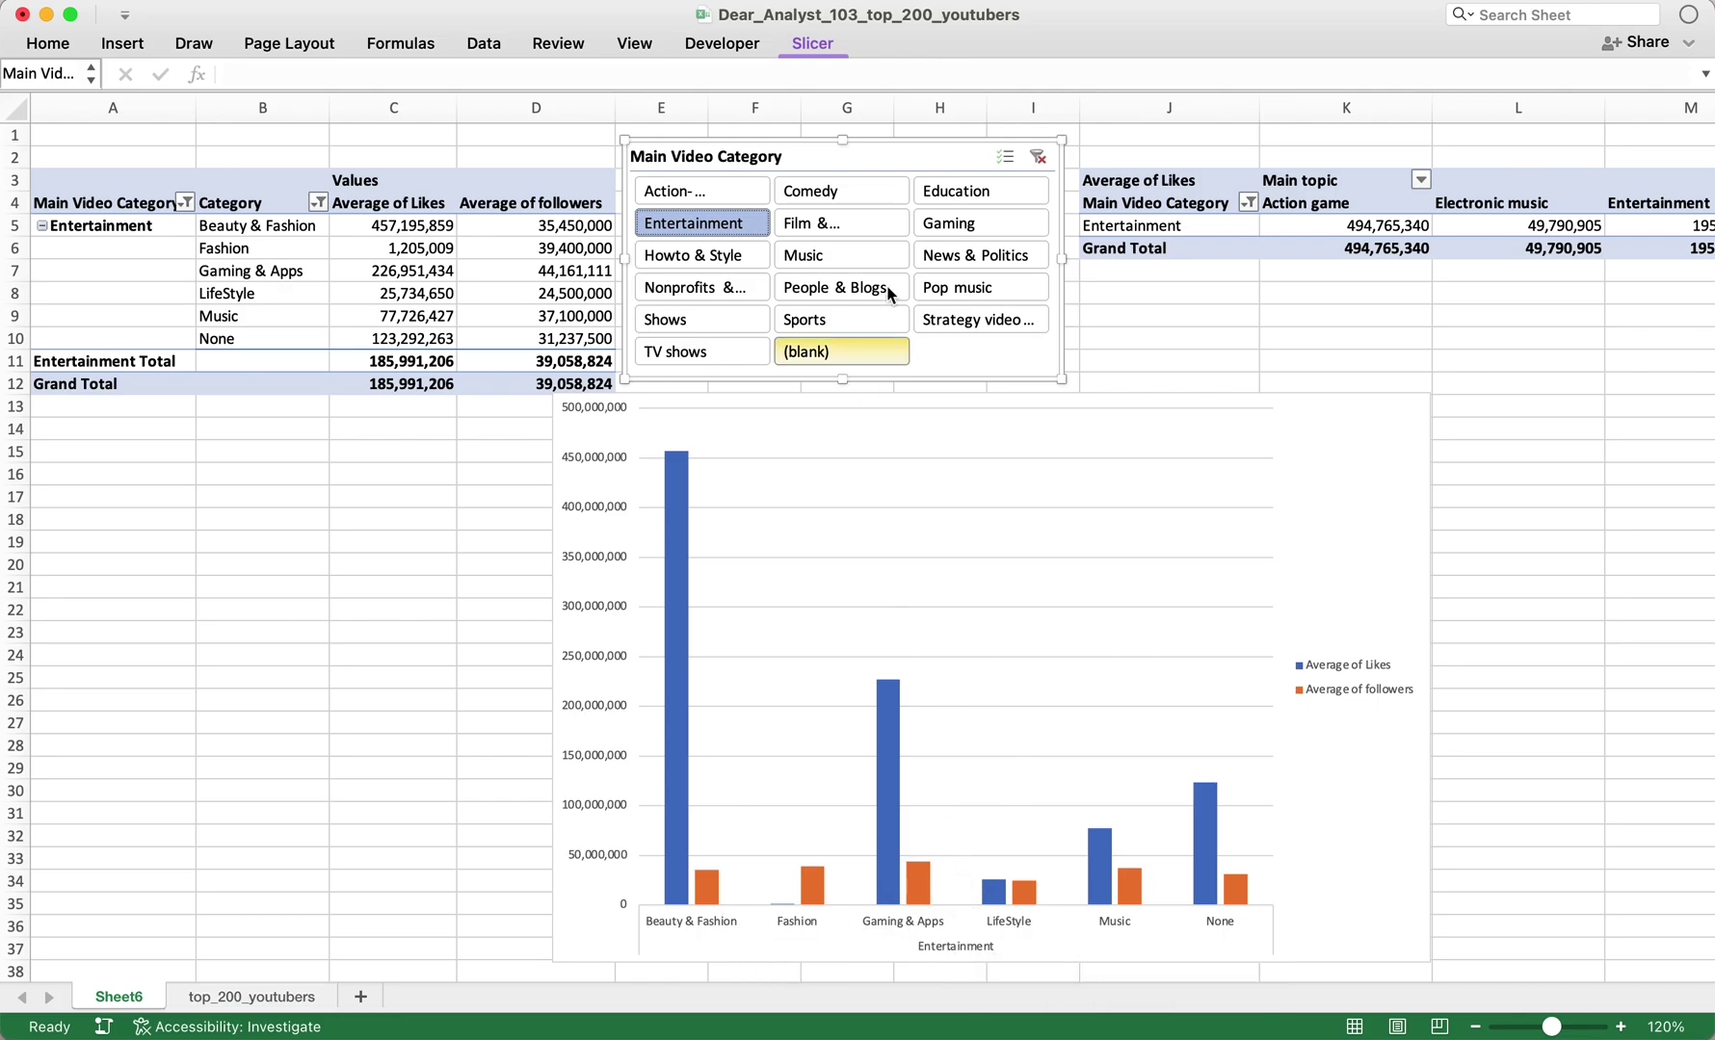
- Filter the pivots and chart to Gaming, then Music, confirming the chart follows the slicer
click(944, 222)
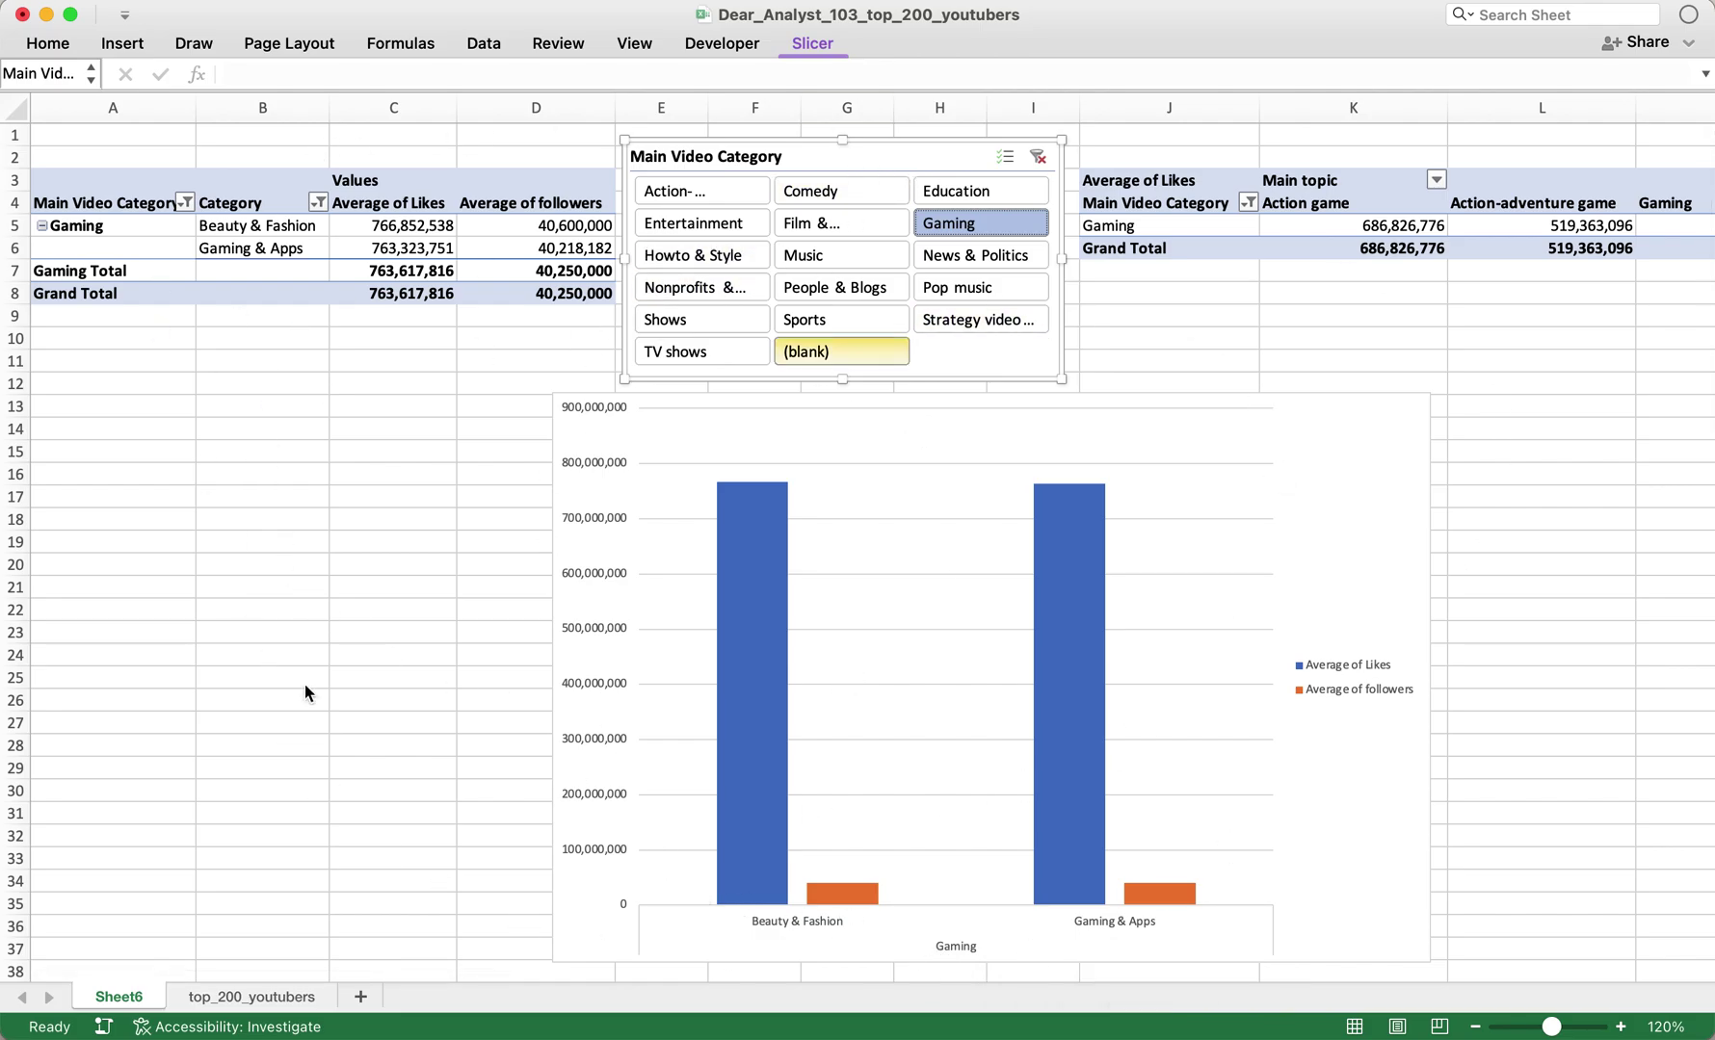
click(843, 253)
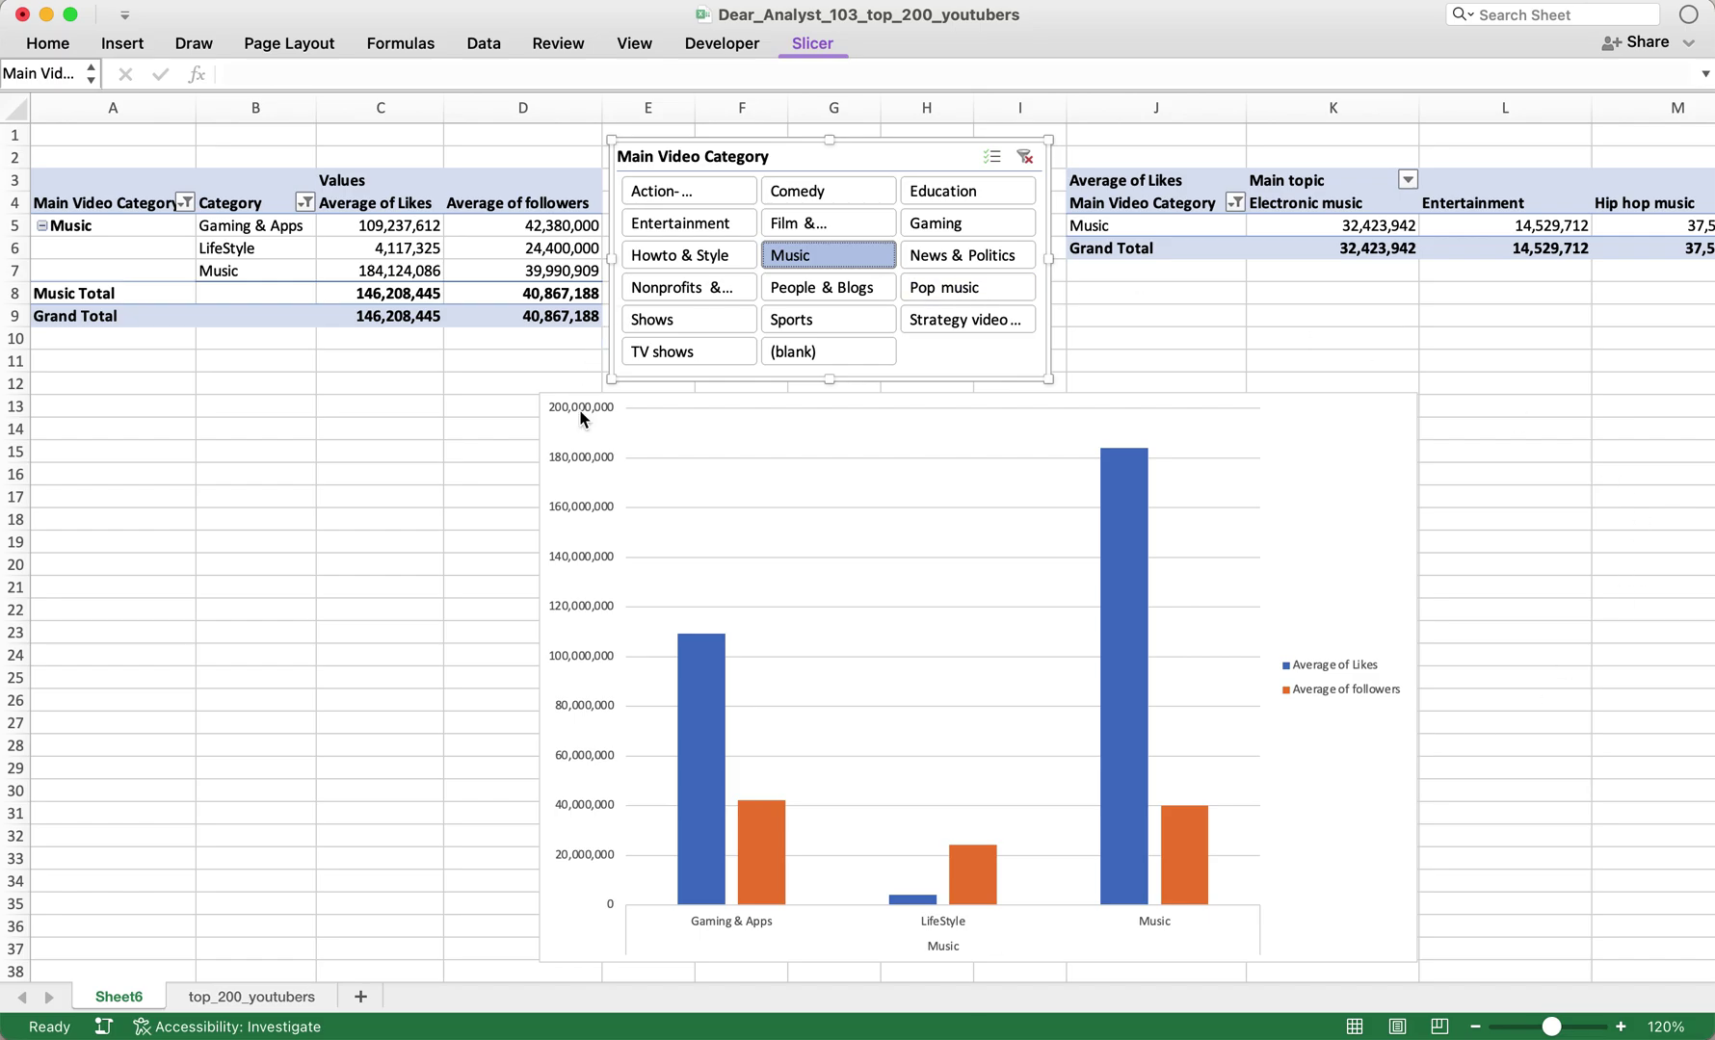
click(184, 204)
click(1296, 207)
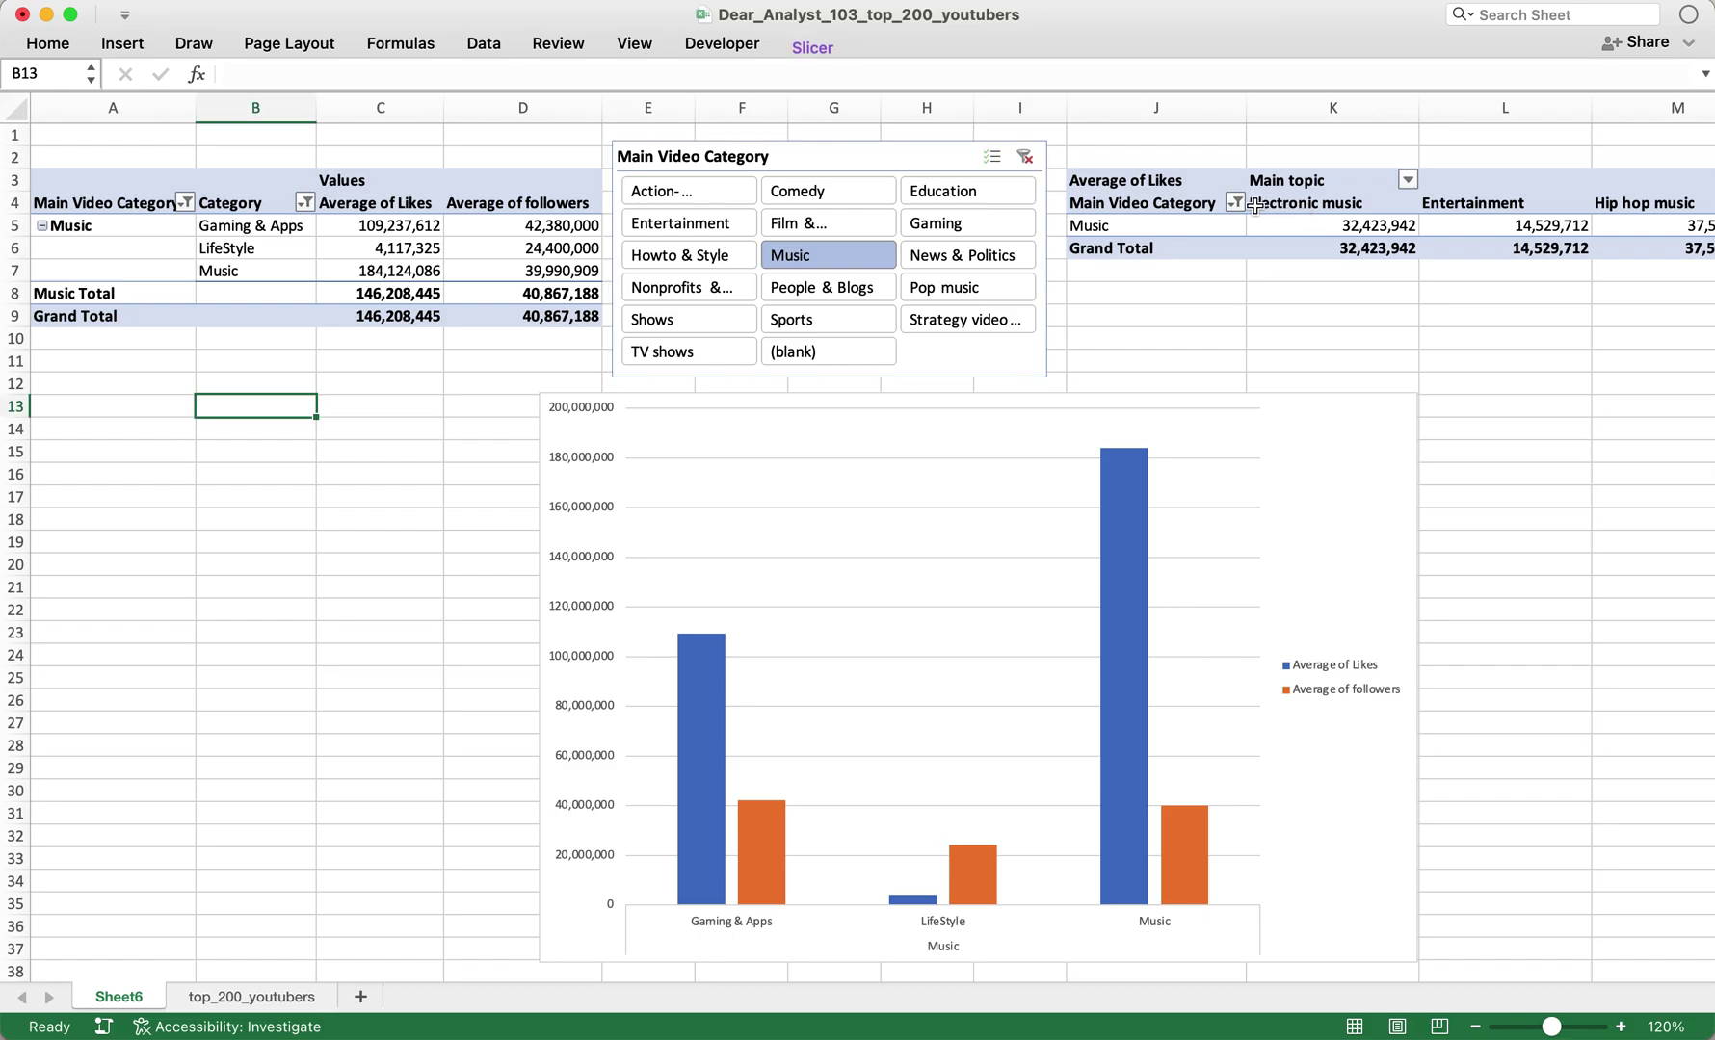
click(1362, 528)
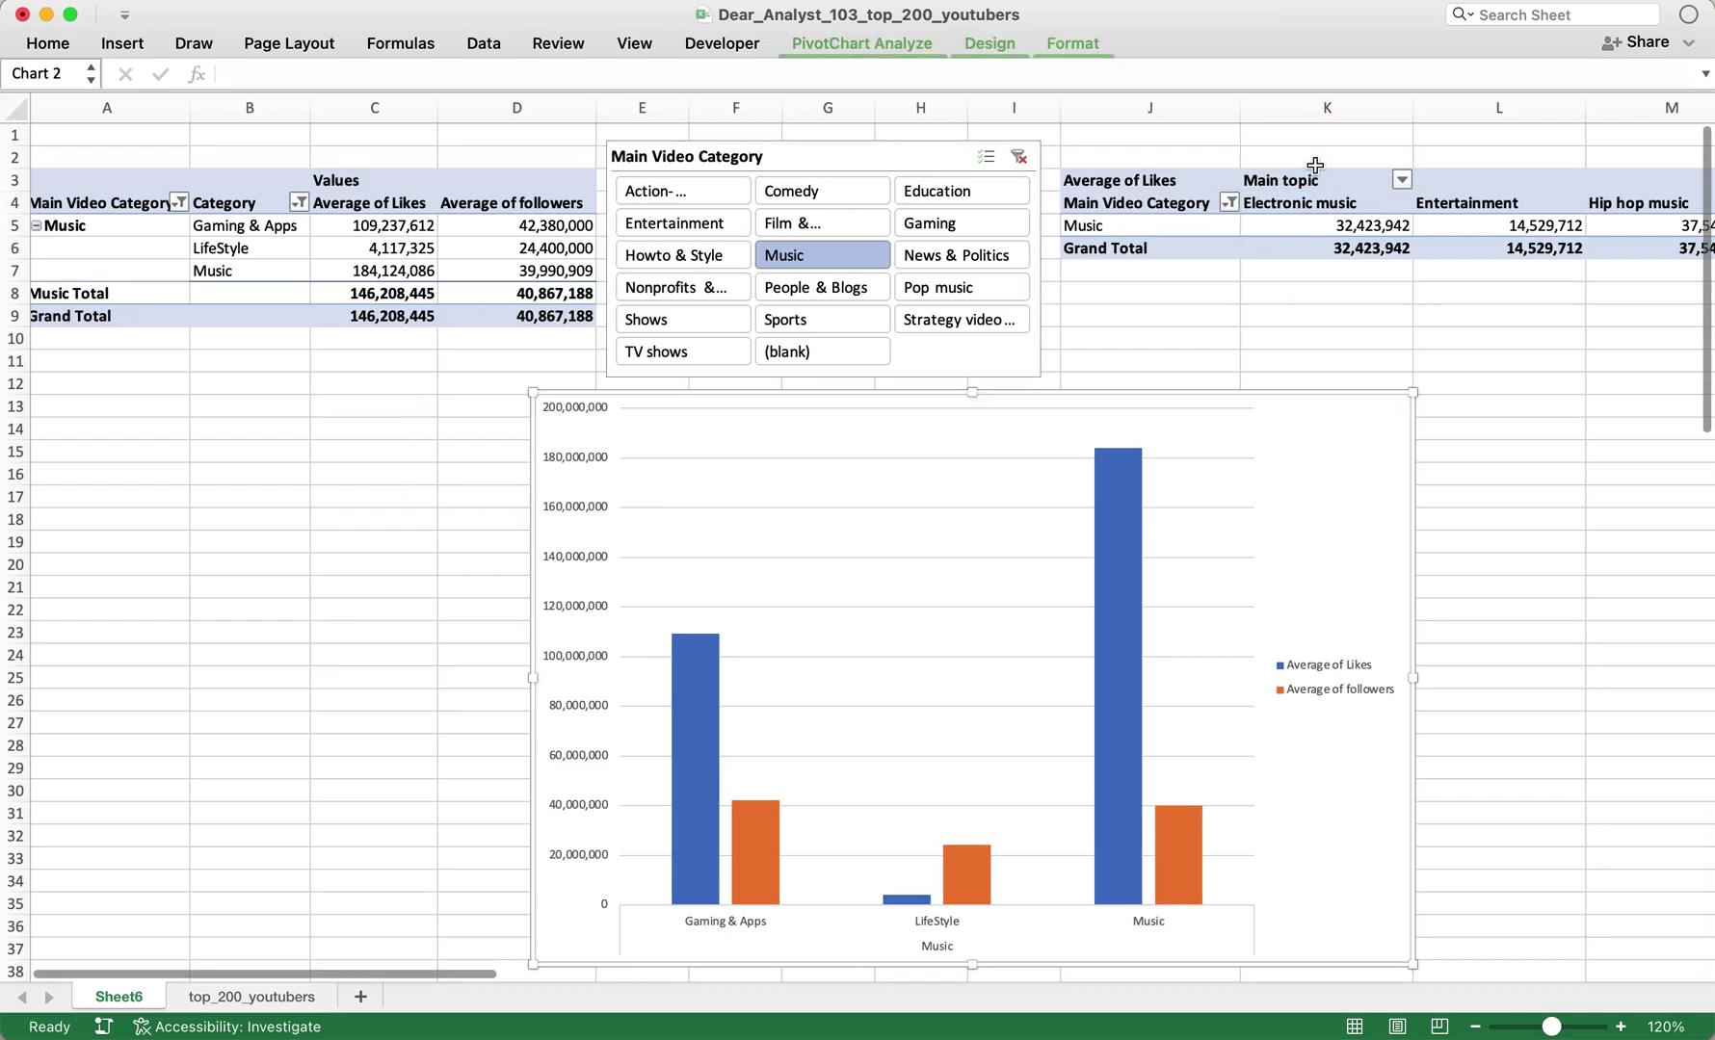
scroll(1255, 235, down, 1)
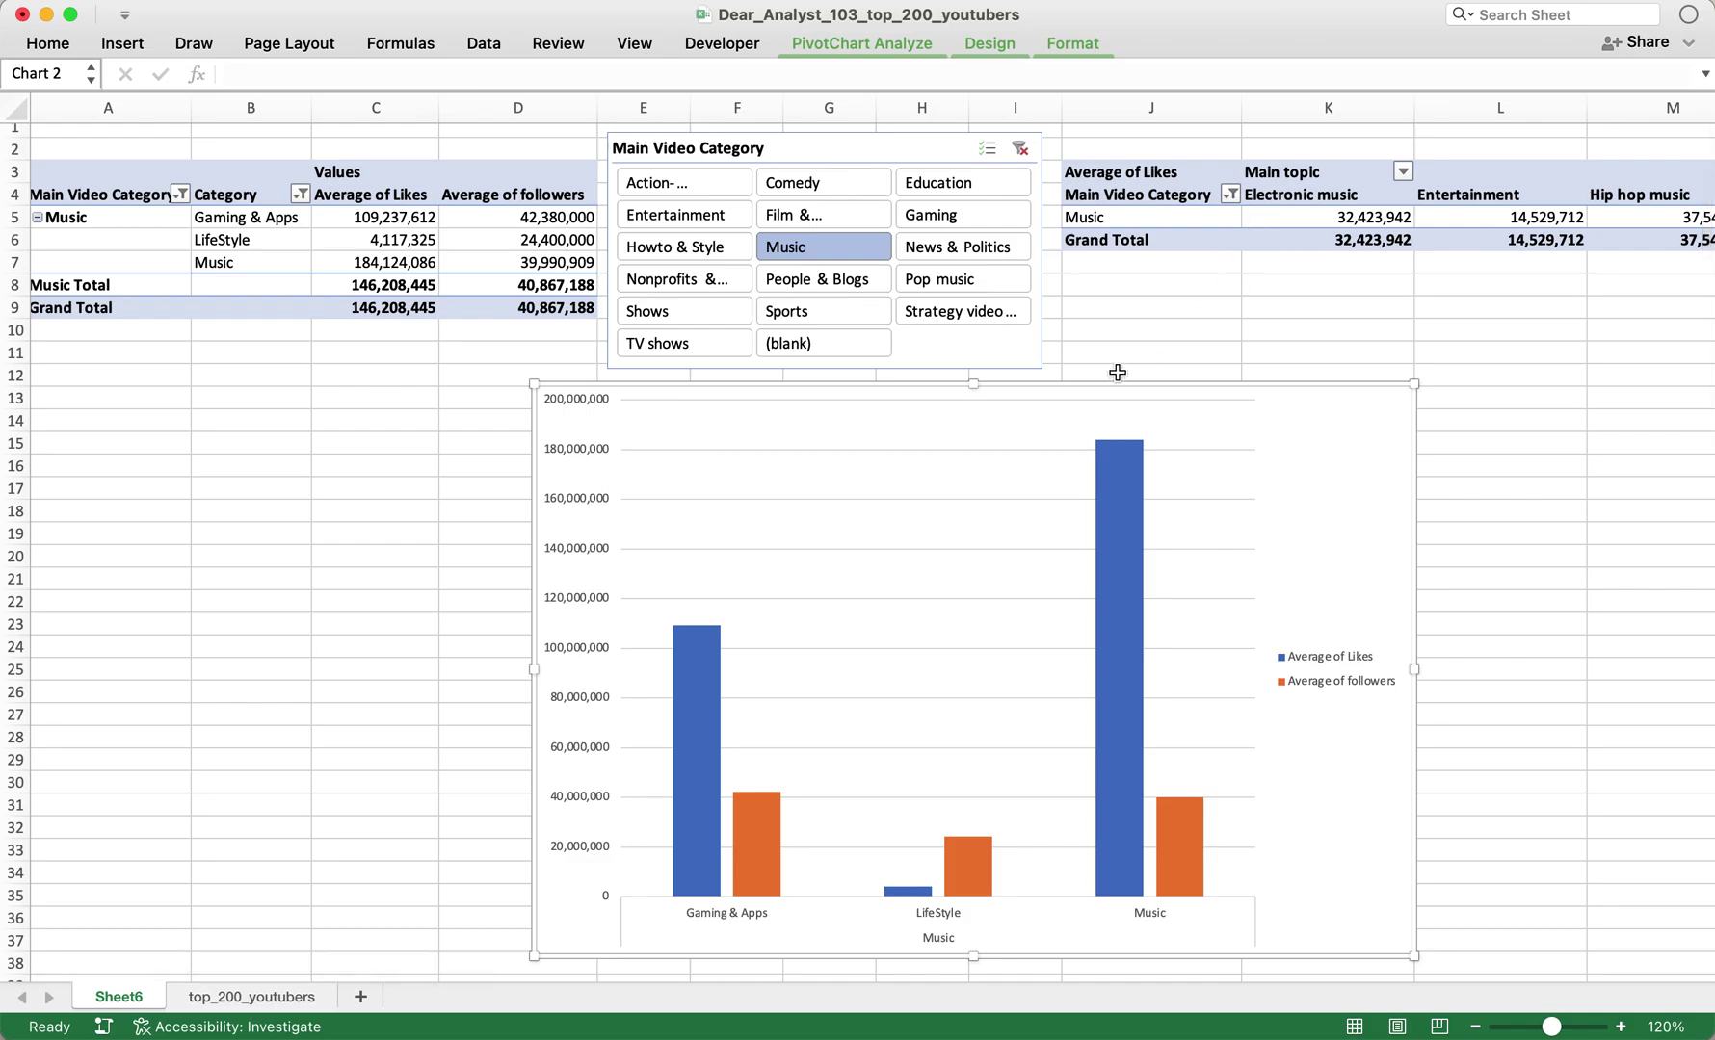
click(852, 147)
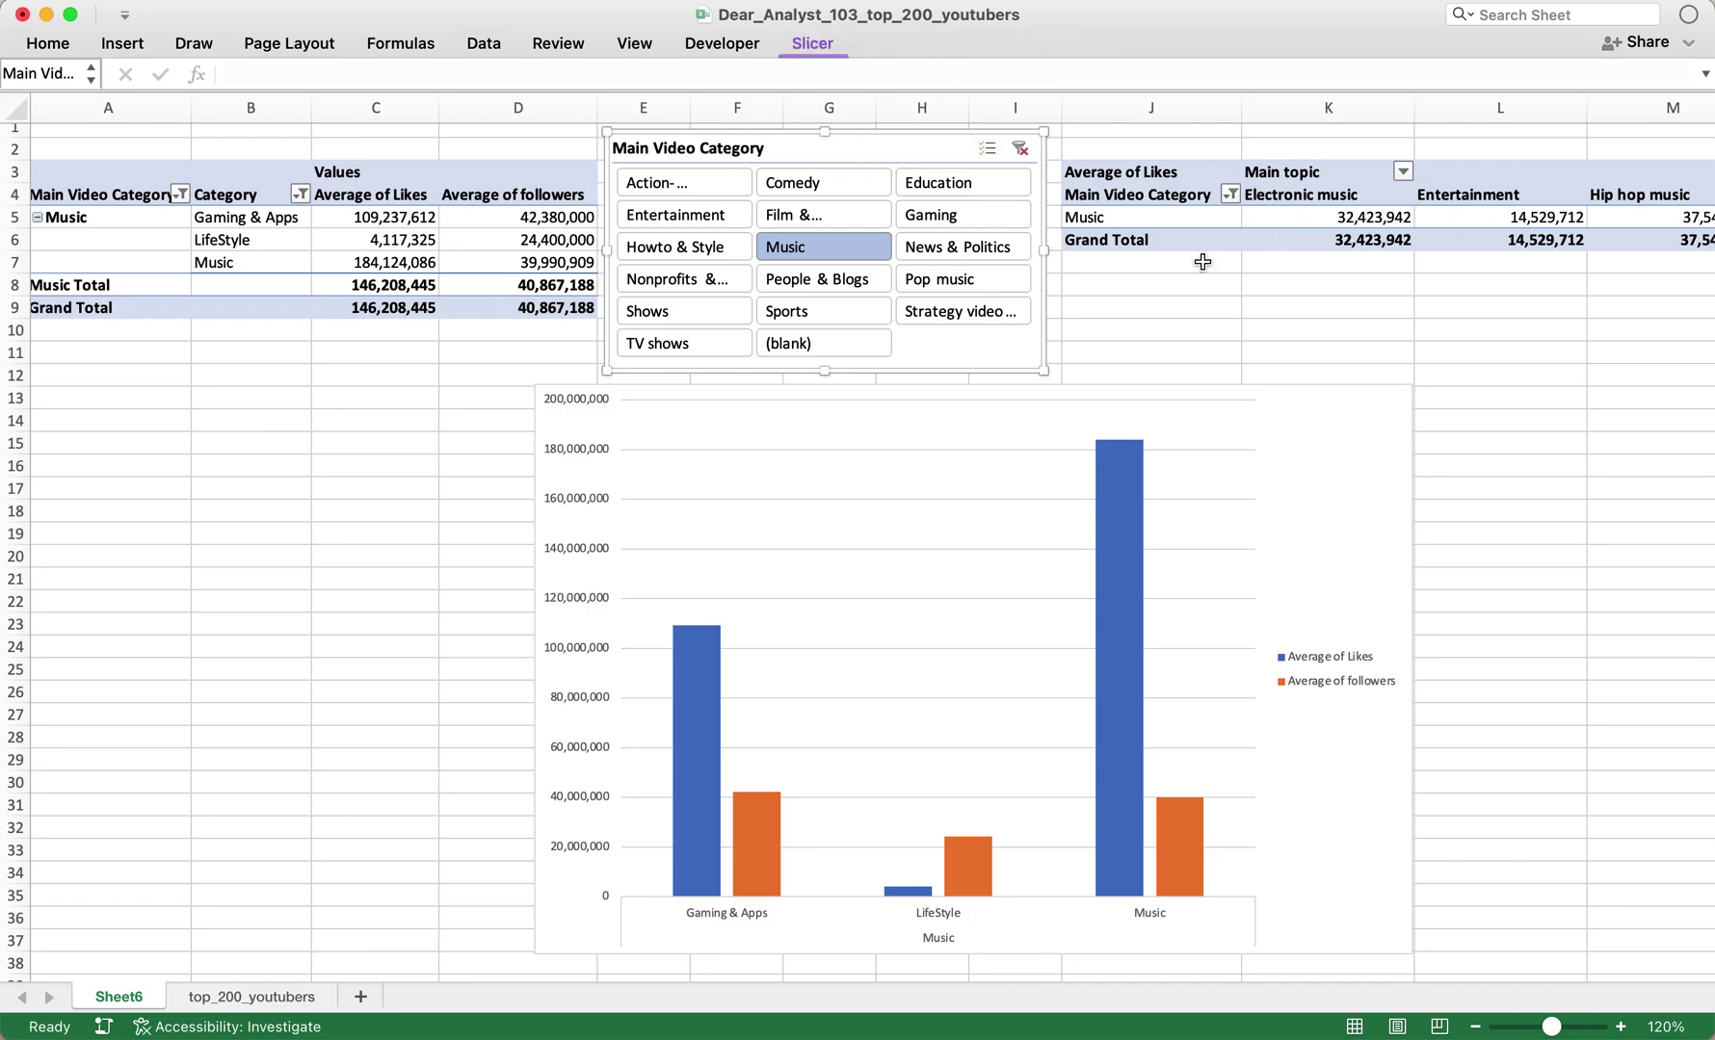
- Clear the slicer filter, nudge the slicer, and dismiss a PivotTable change warning
click(1024, 152)
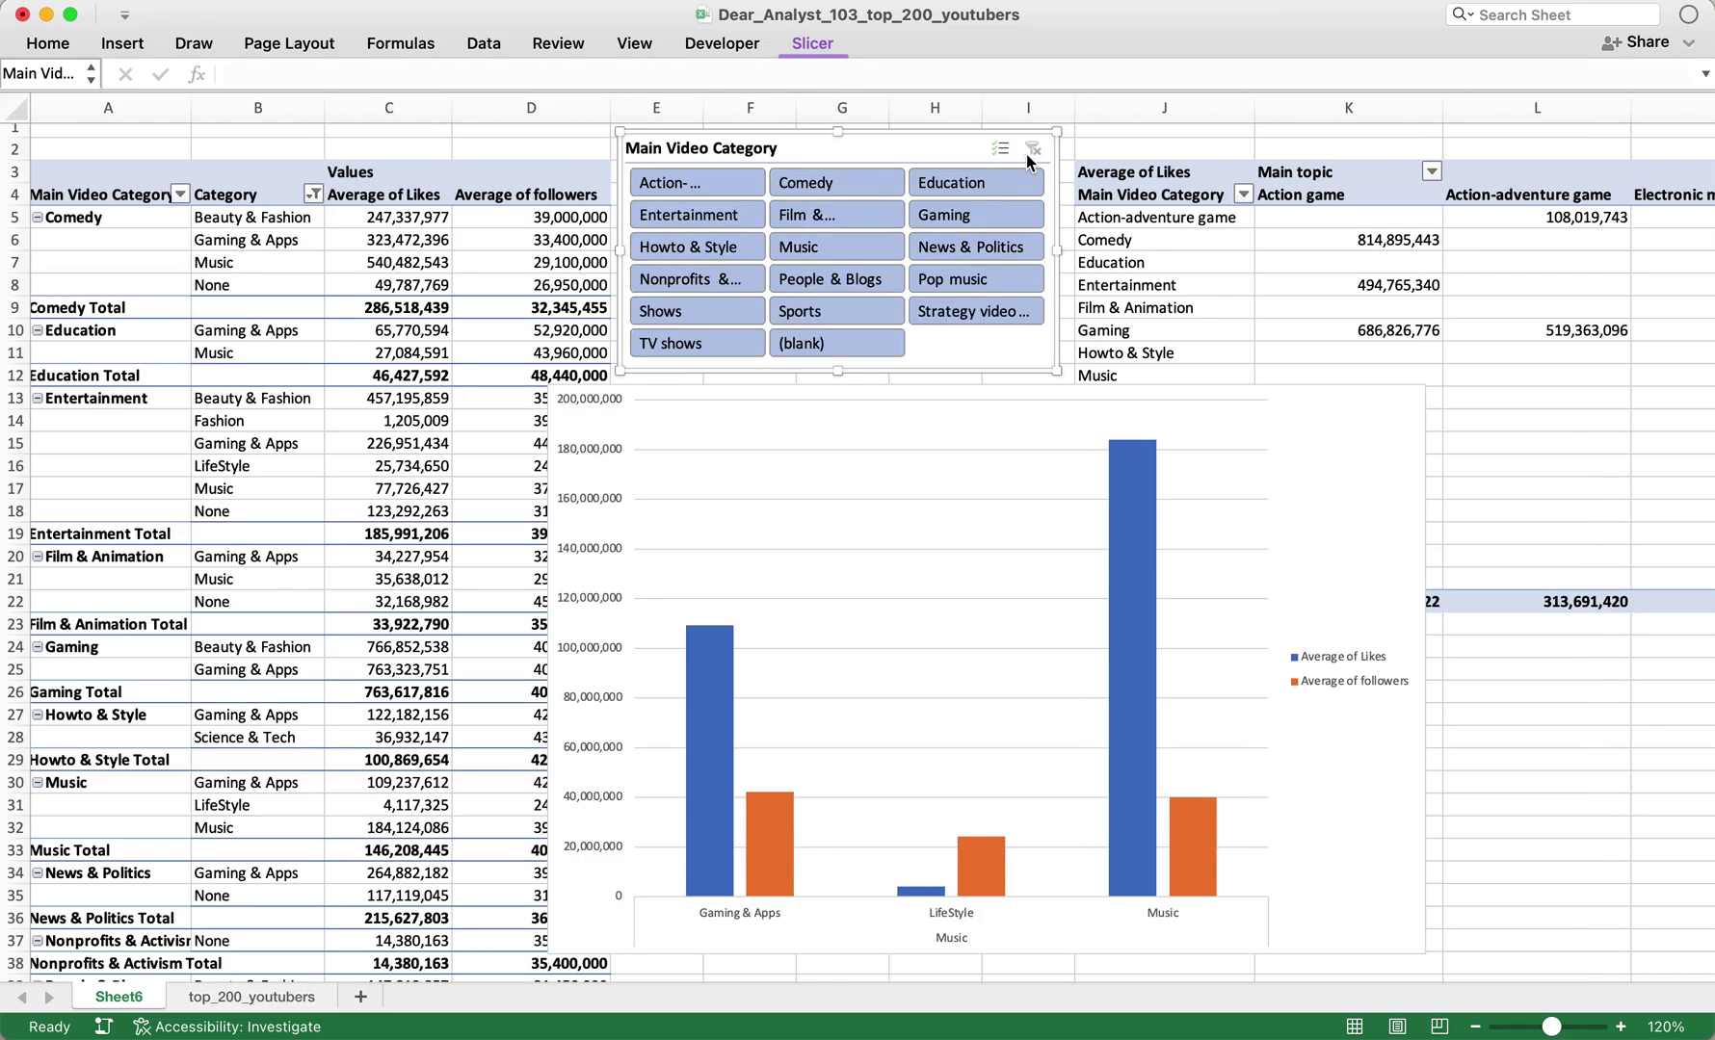
drag(888, 157, 901, 151)
click(1334, 262)
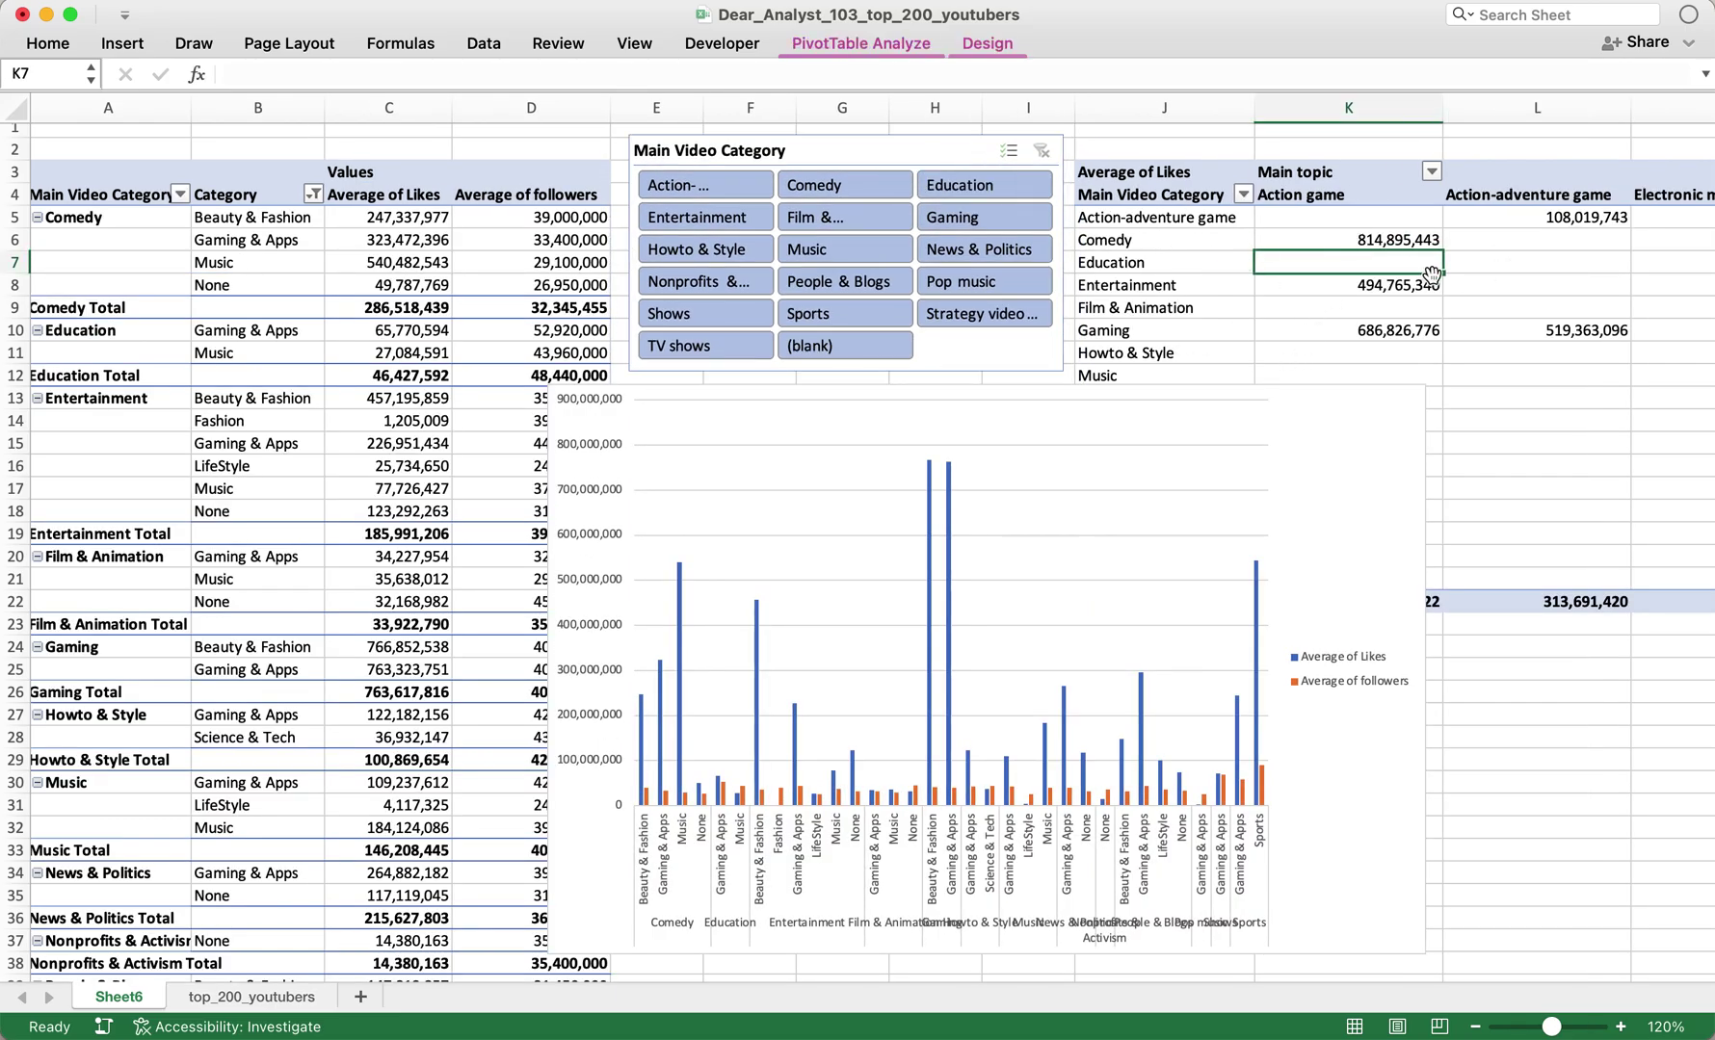
drag(1432, 276, 1432, 299)
click(841, 484)
- Drag the PivotChart further down so it sits below both pivot tables
drag(1235, 543, 1302, 874)
drag(1080, 420, 1081, 403)
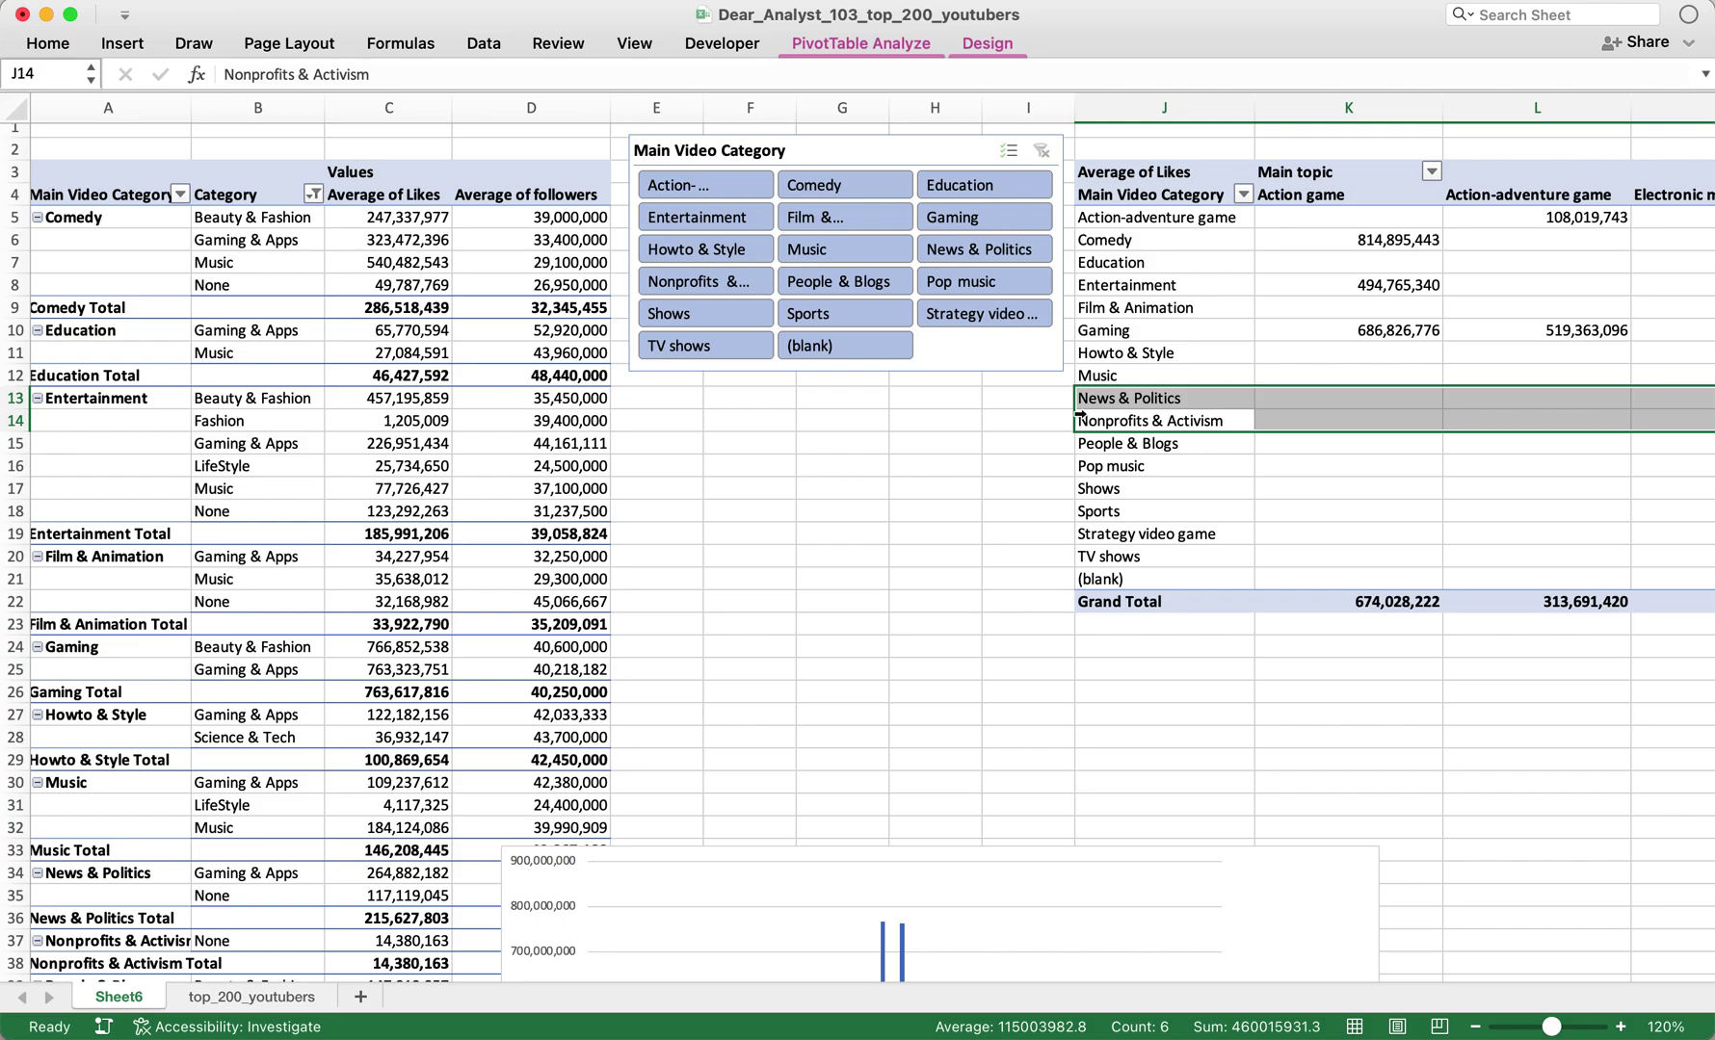
click(1031, 532)
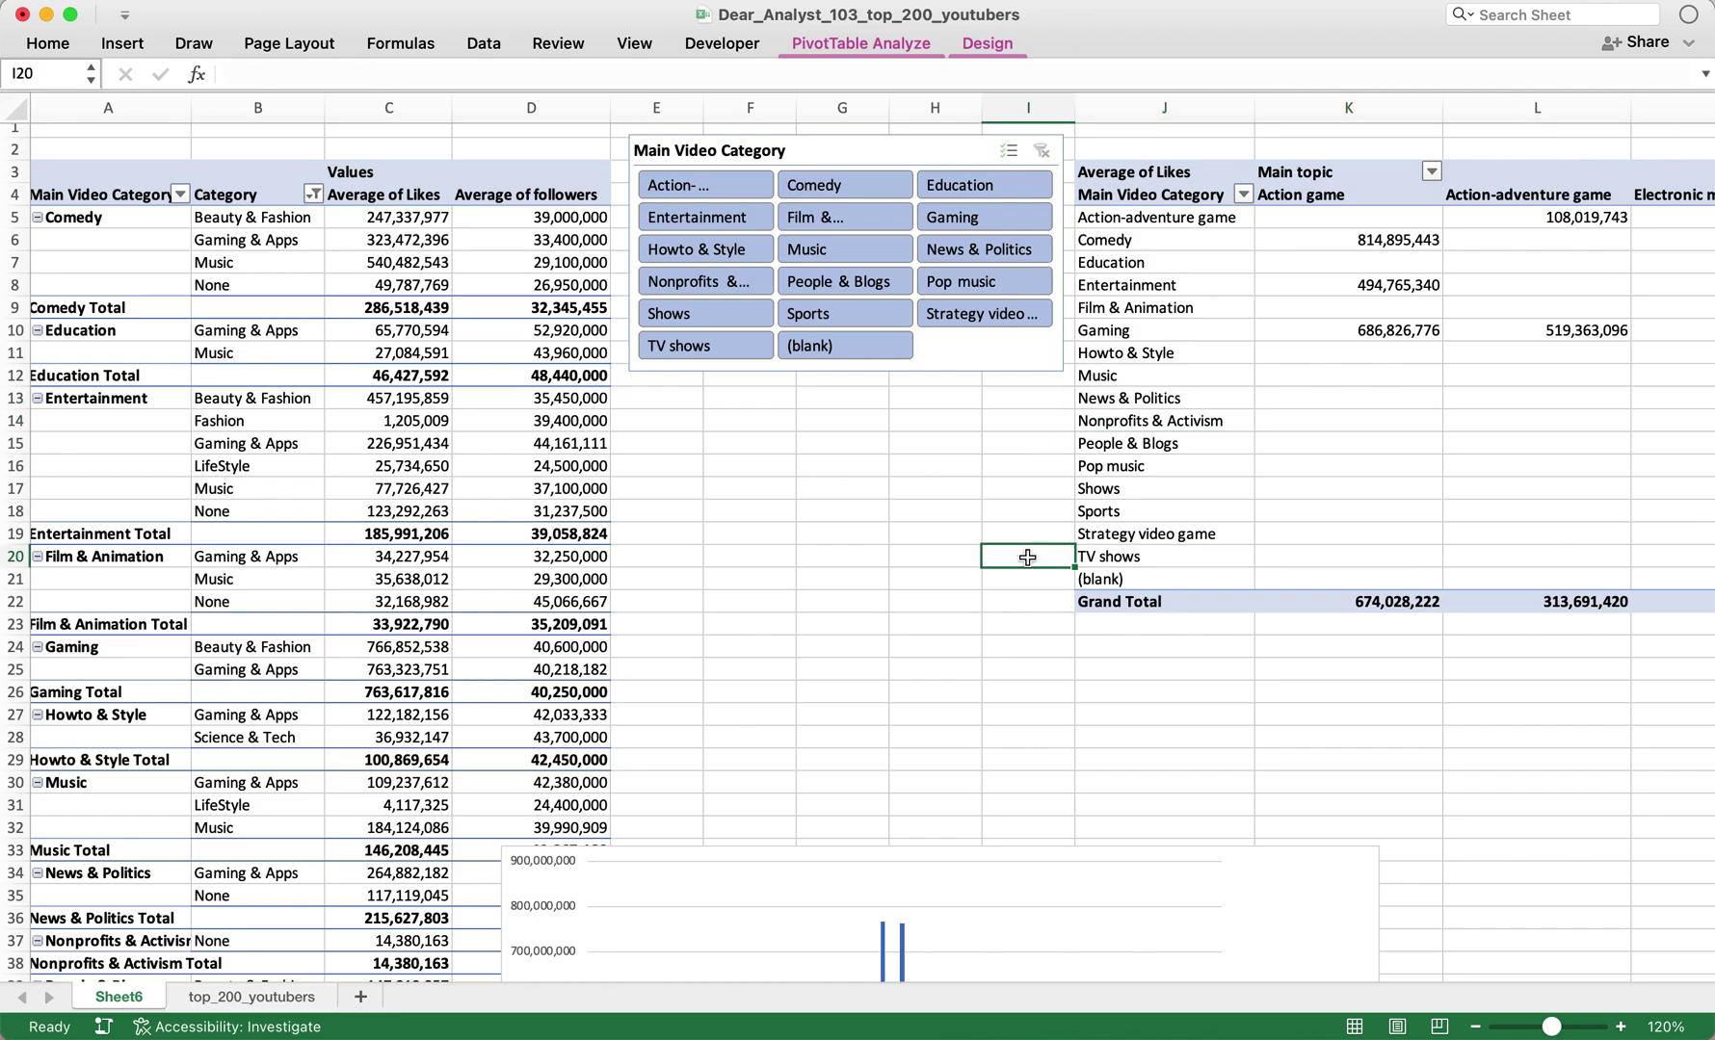
click(988, 370)
right_click(987, 366)
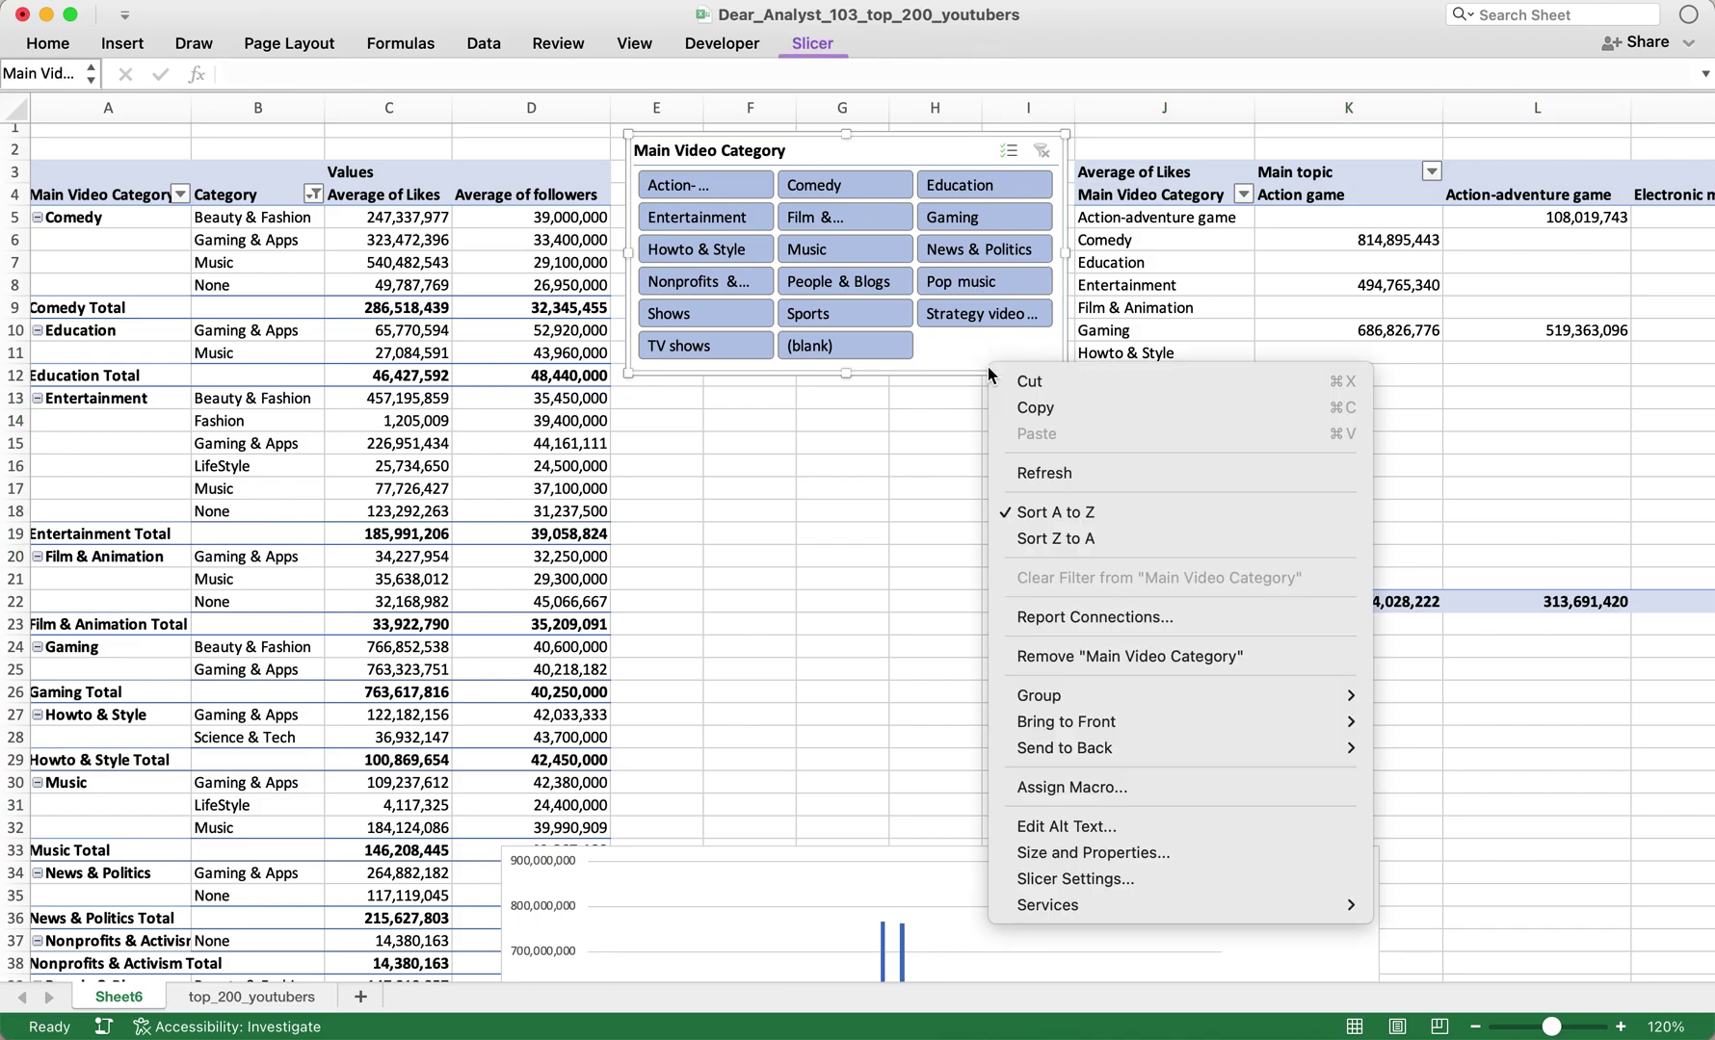
click(1115, 621)
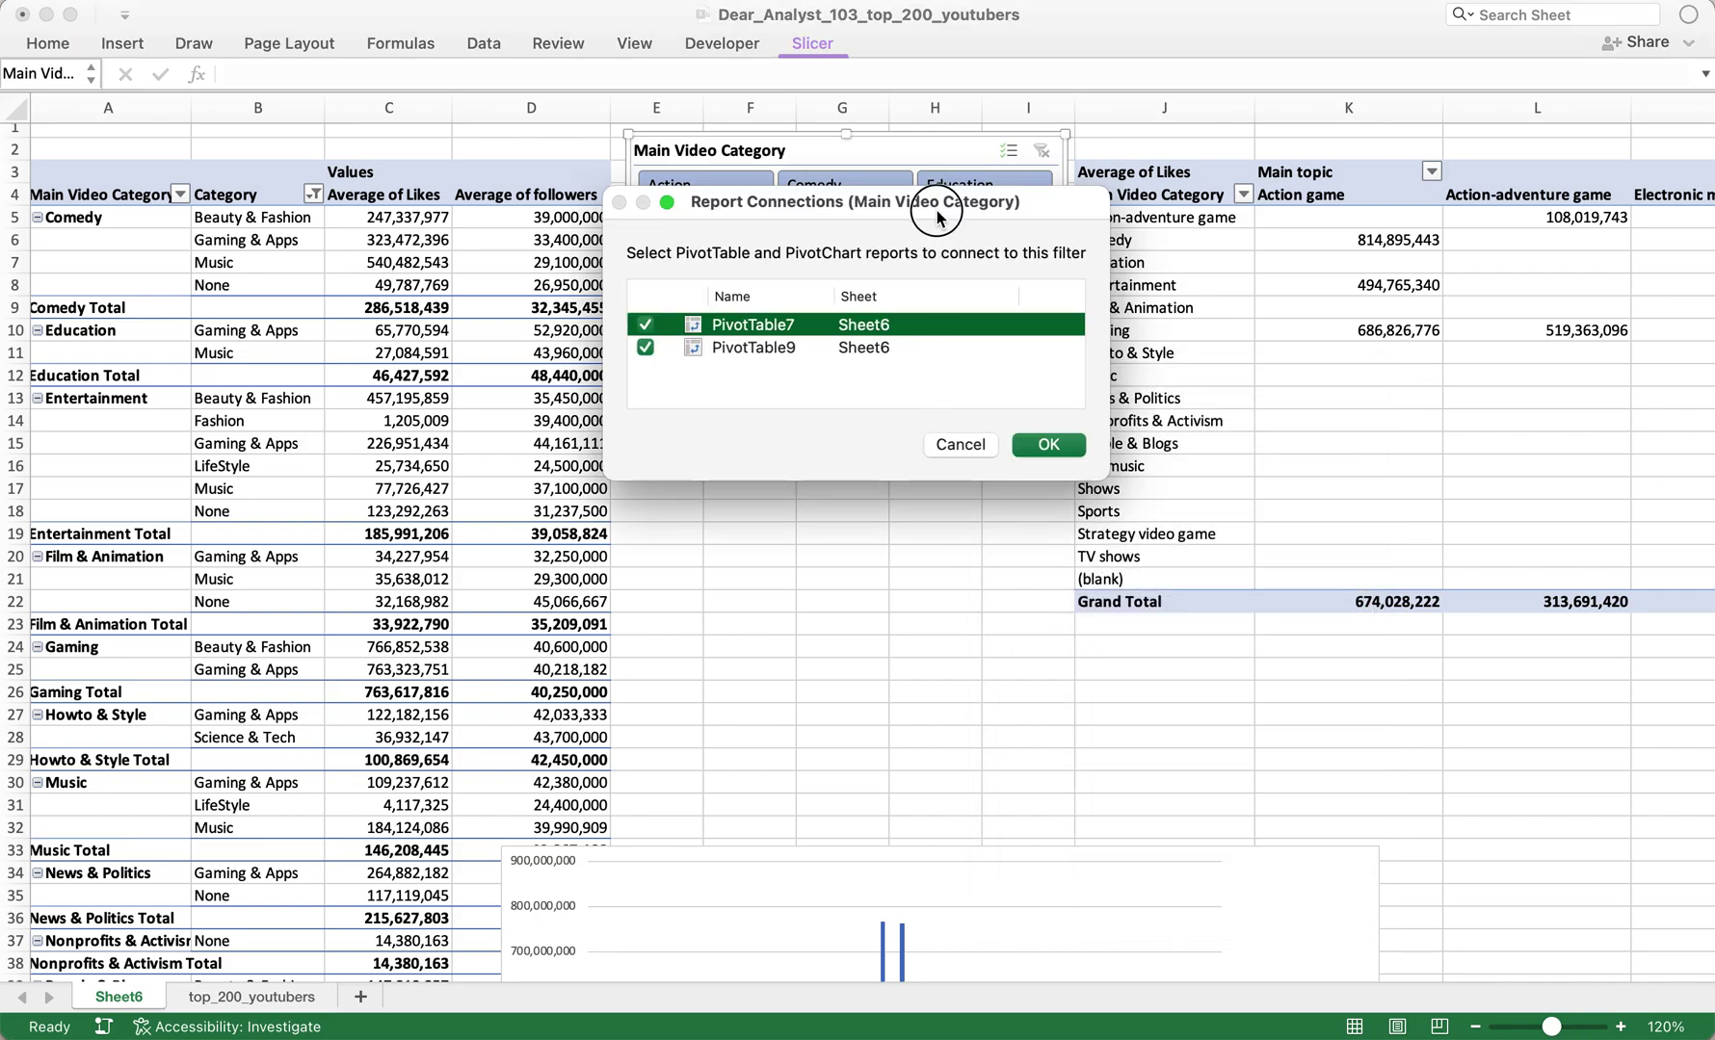
drag(924, 200, 845, 357)
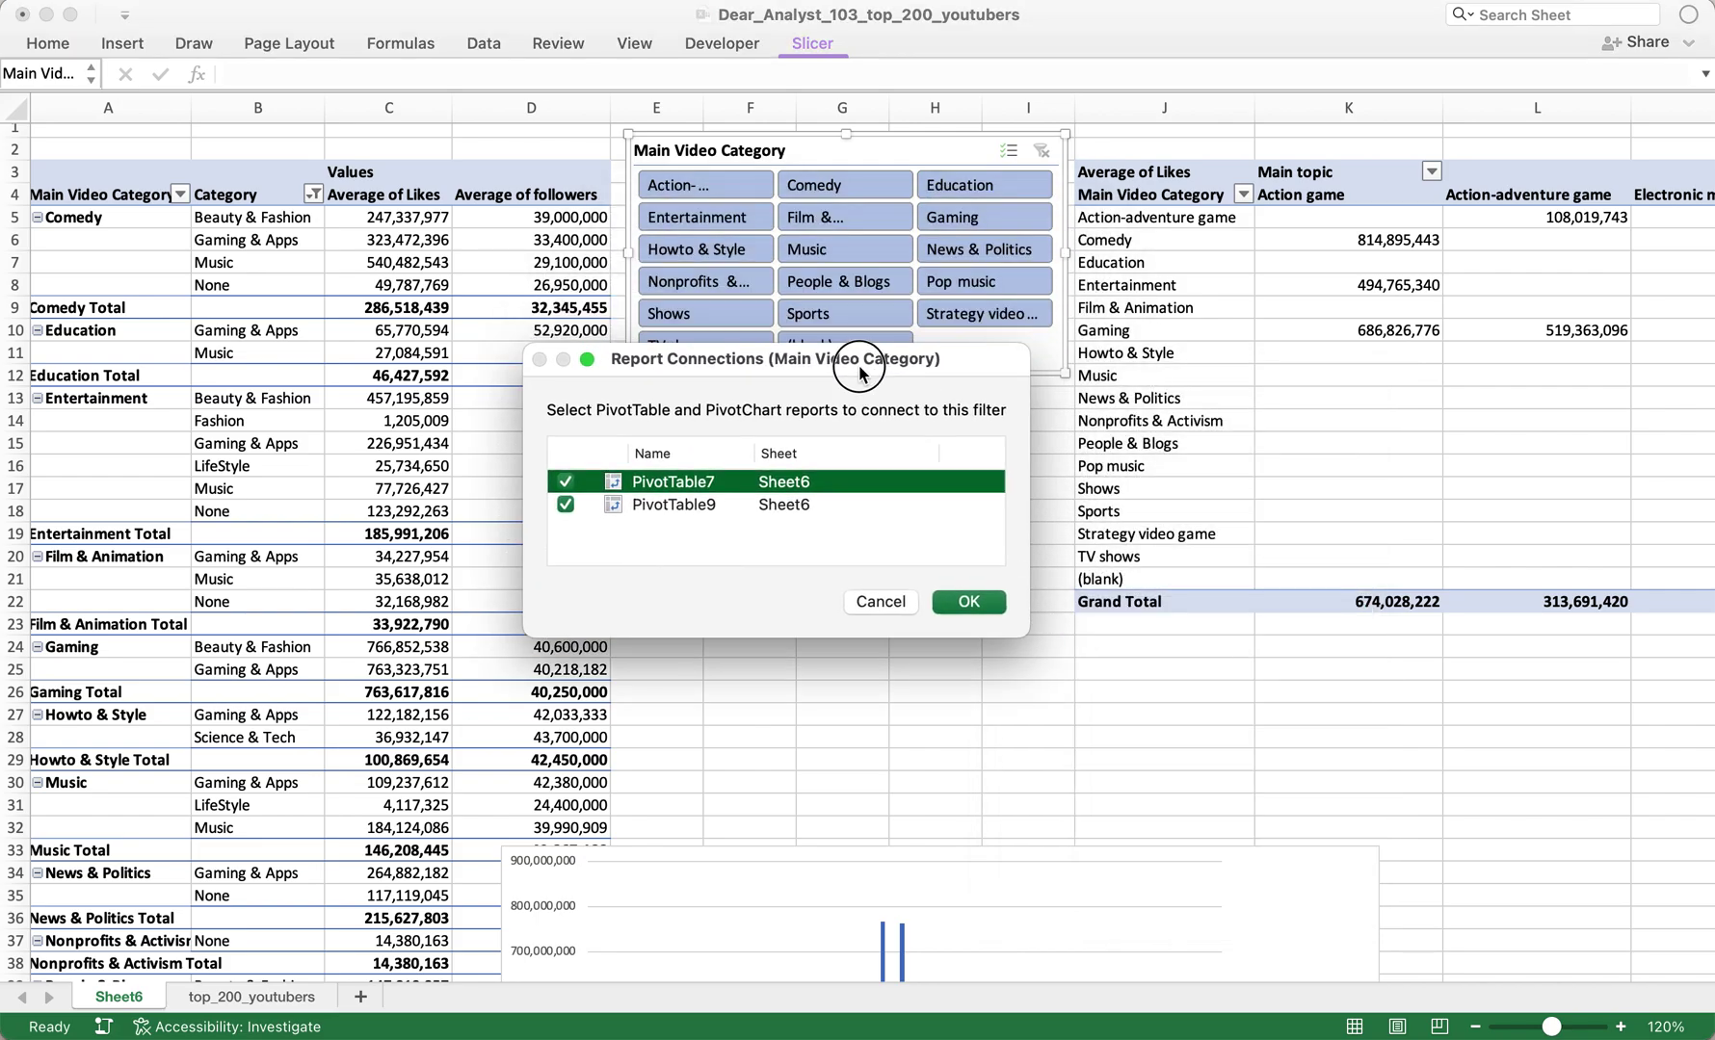
click(687, 510)
click(703, 484)
click(701, 507)
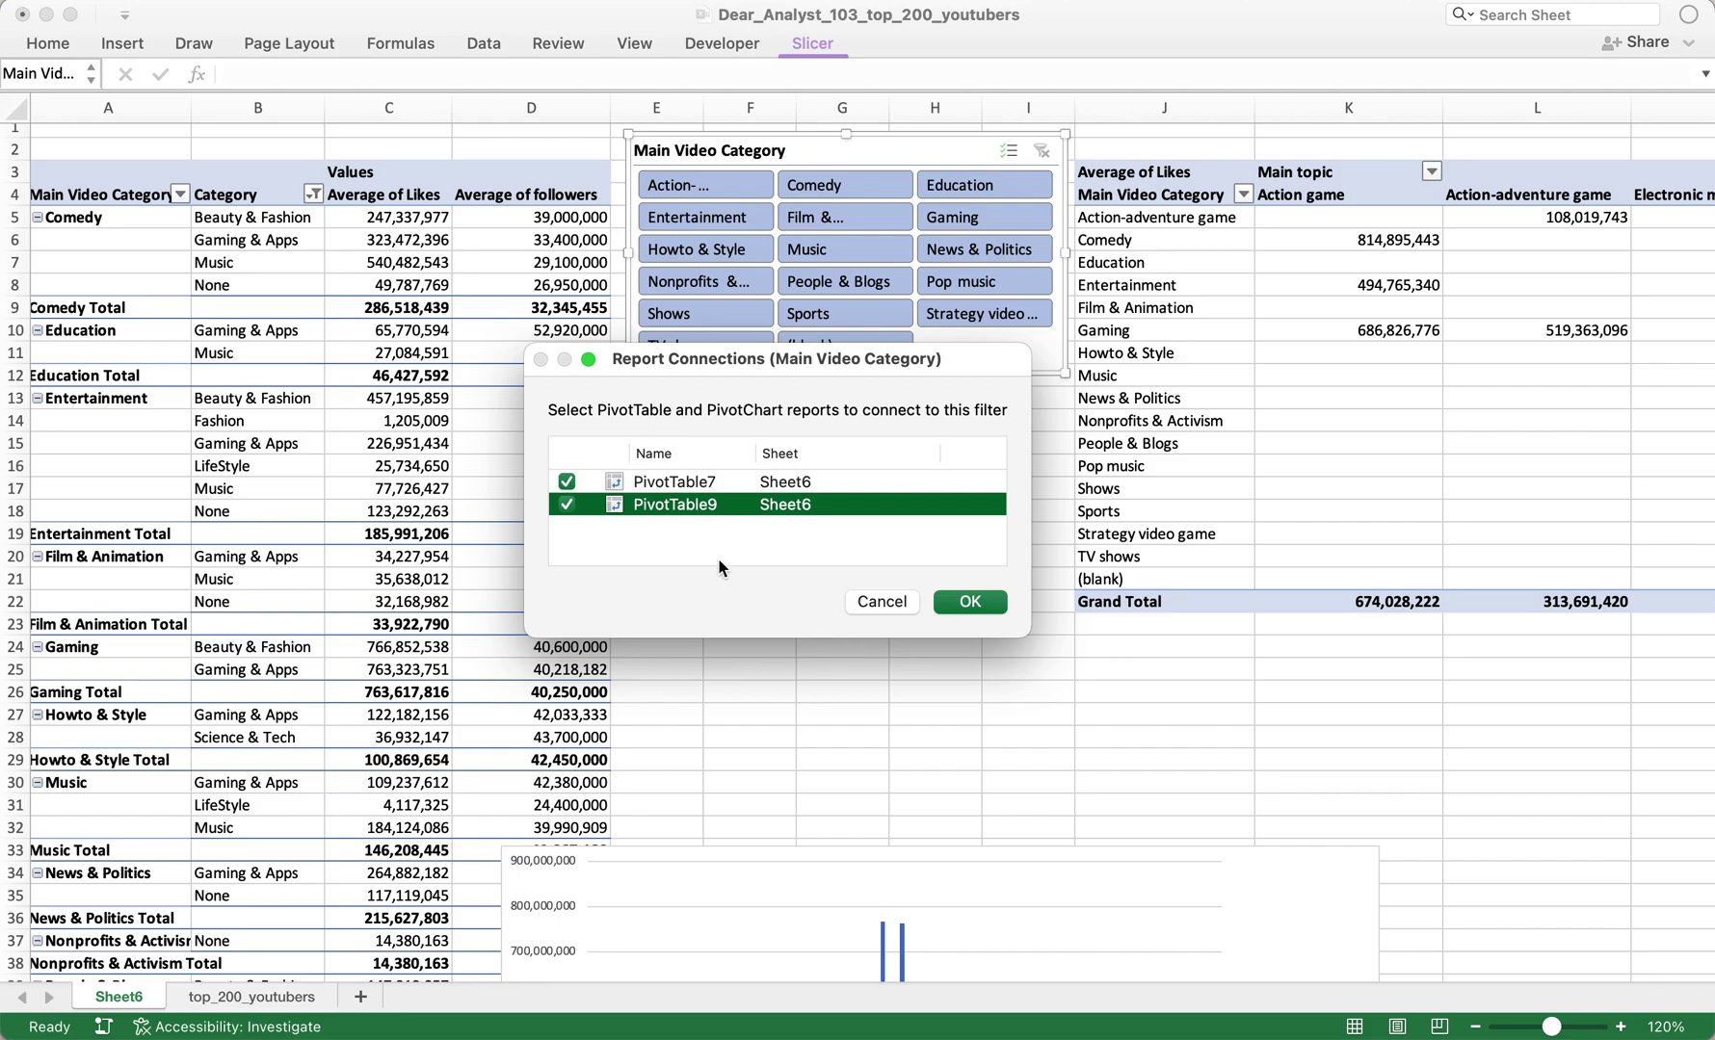
key(Up)
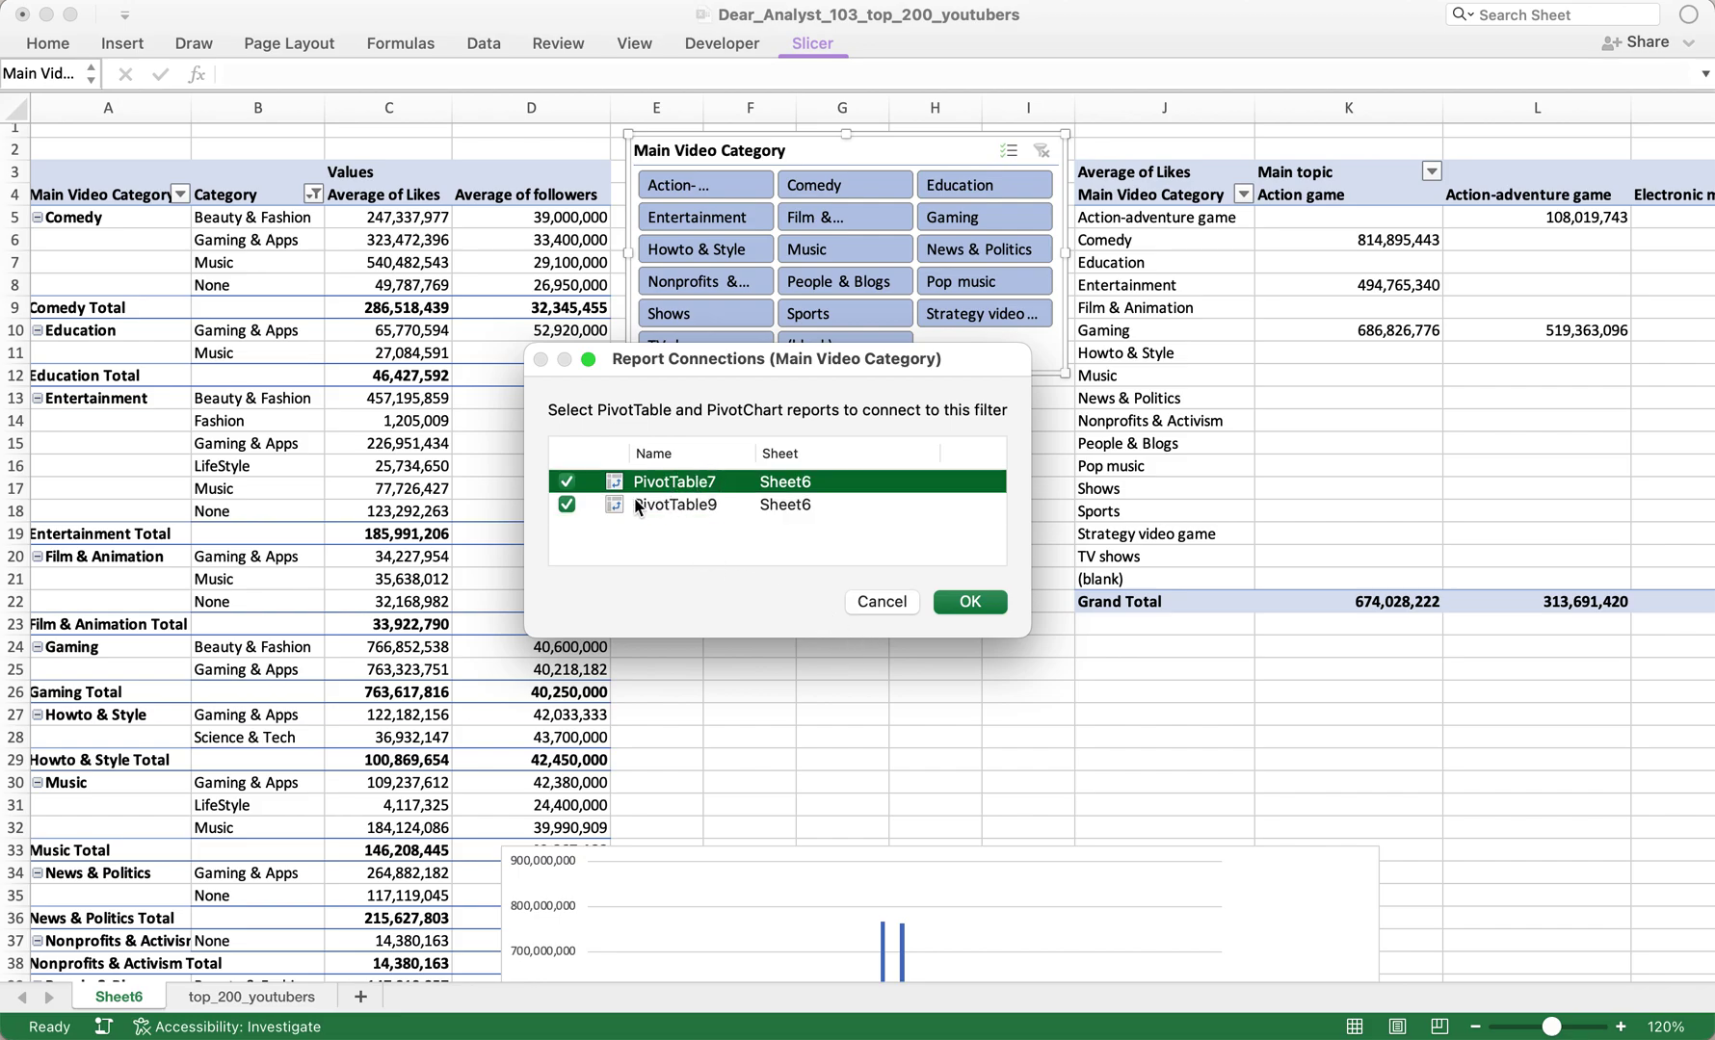
click(697, 505)
click(706, 484)
click(881, 601)
click(877, 602)
click(409, 421)
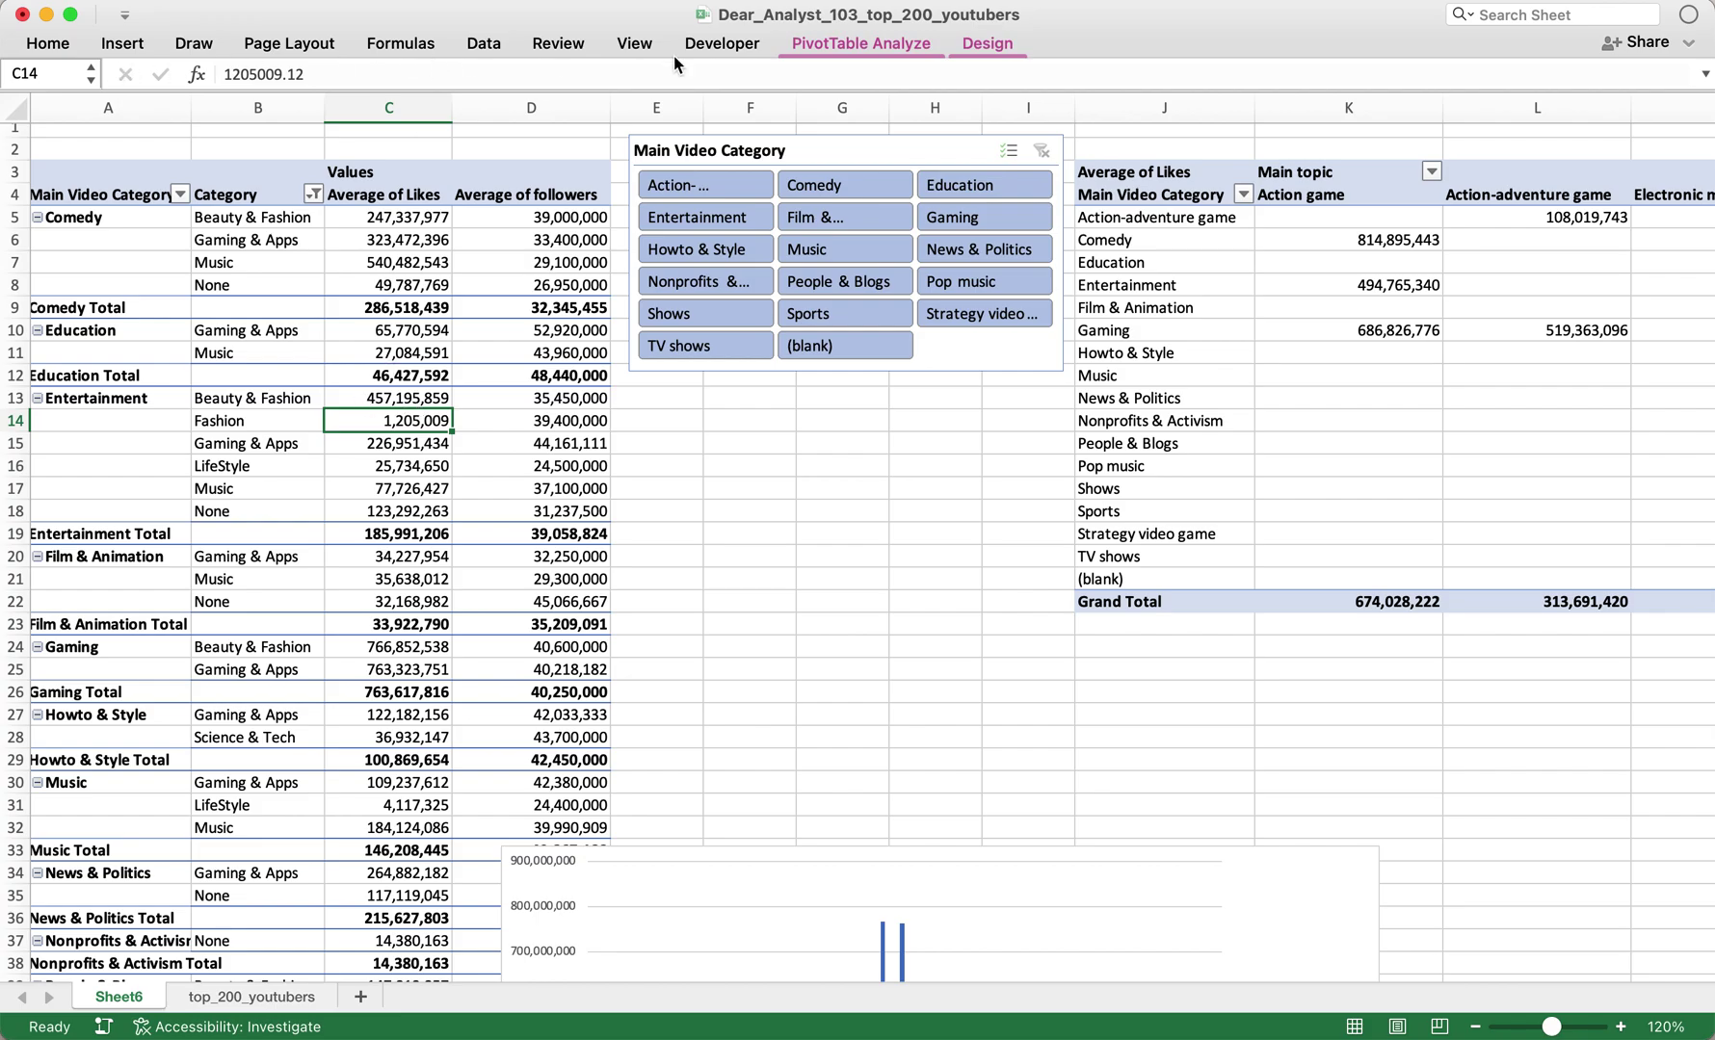
- Rename the left PivotTable from PivotTable7 to Main Pivot
click(896, 44)
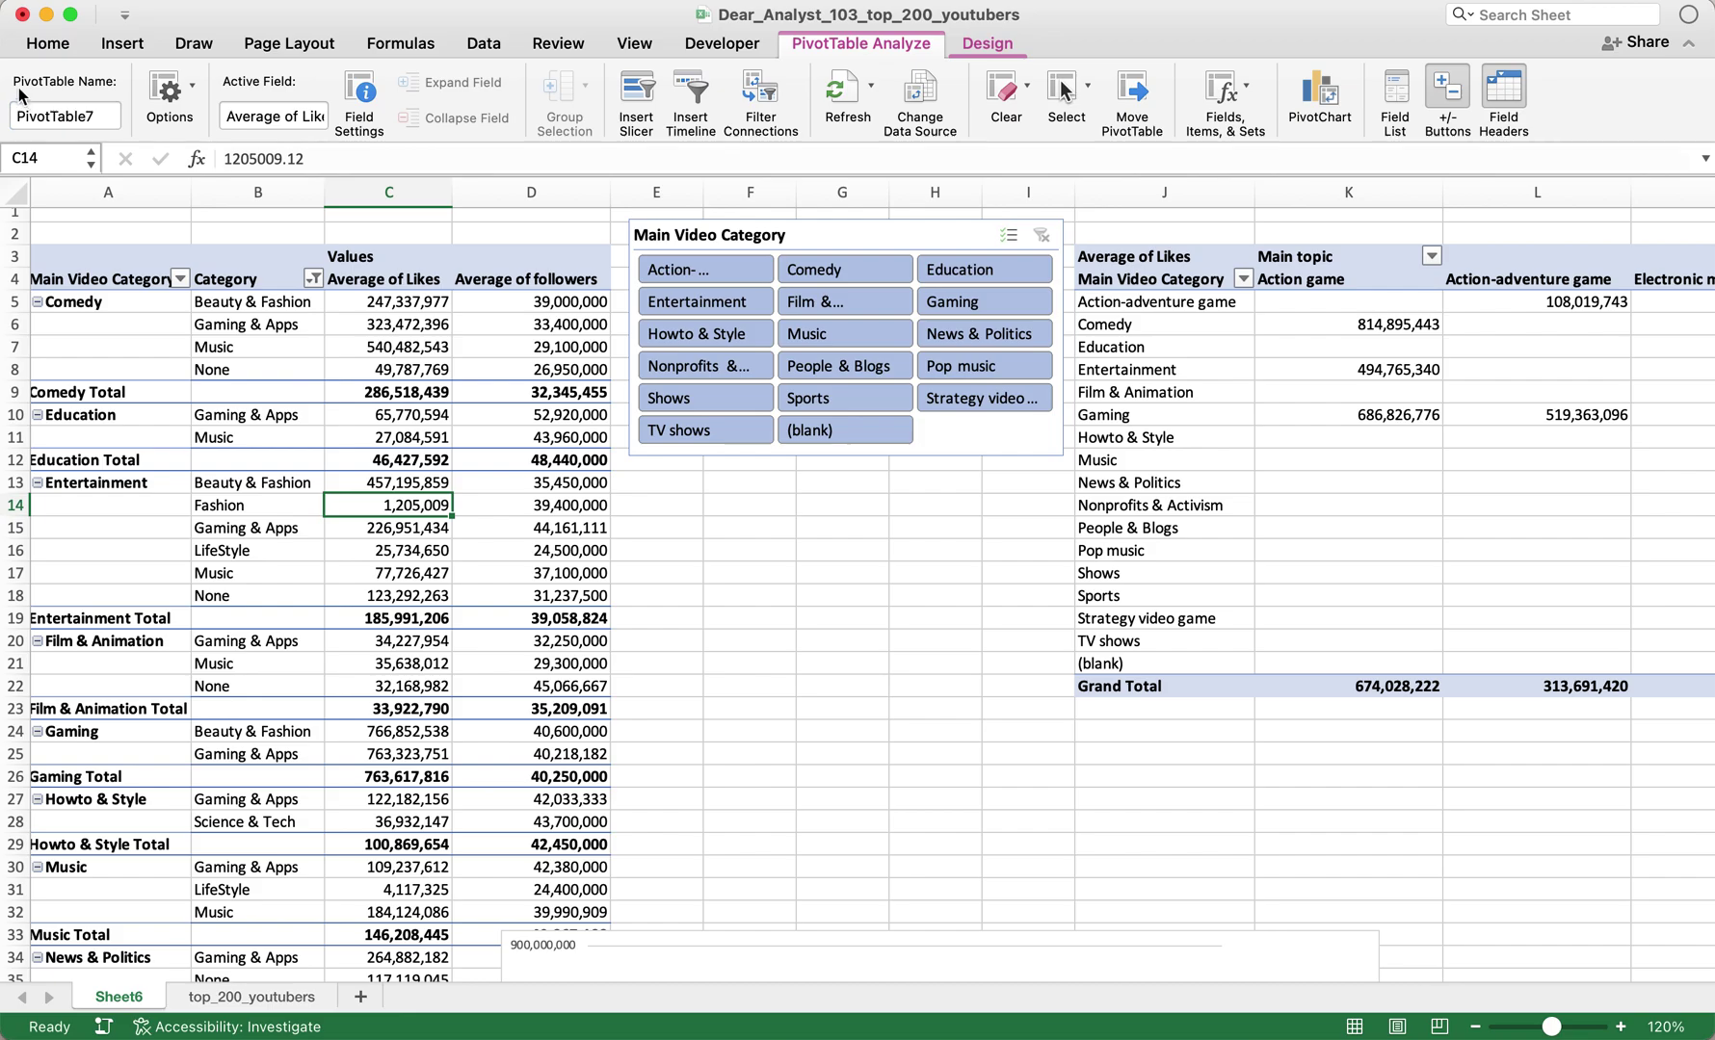
click(92, 121)
click(100, 117)
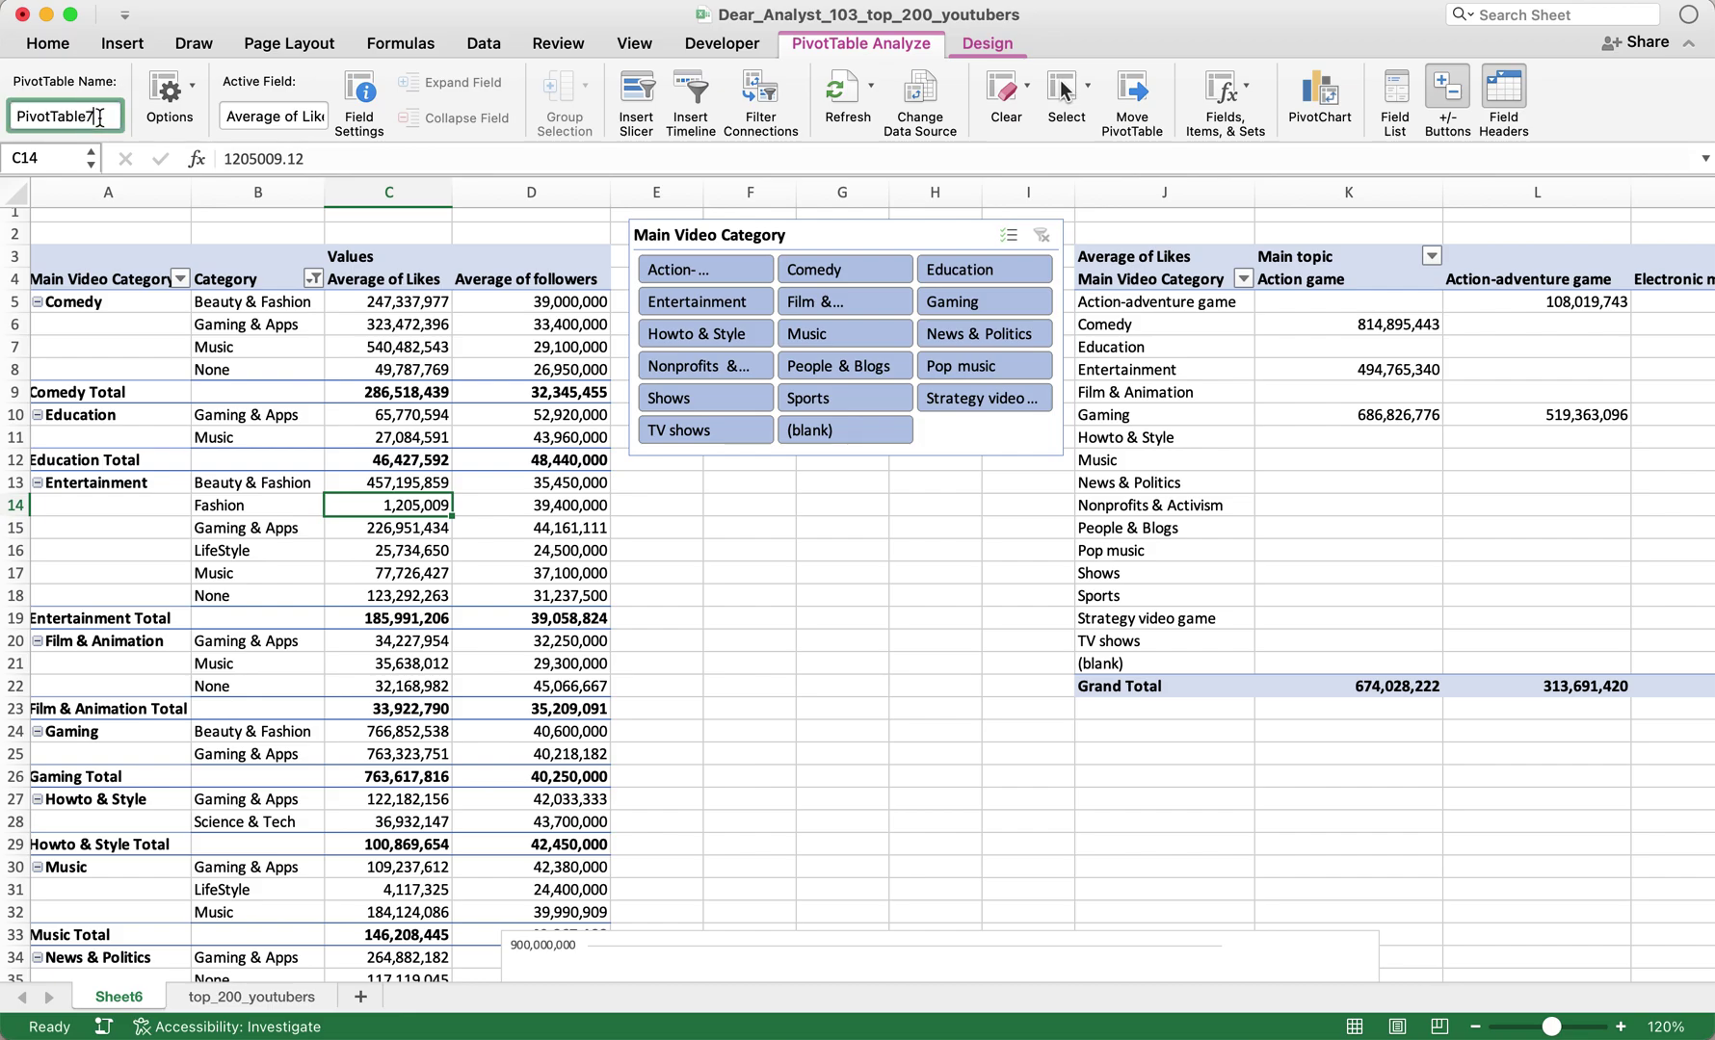
click(1179, 370)
click(1231, 323)
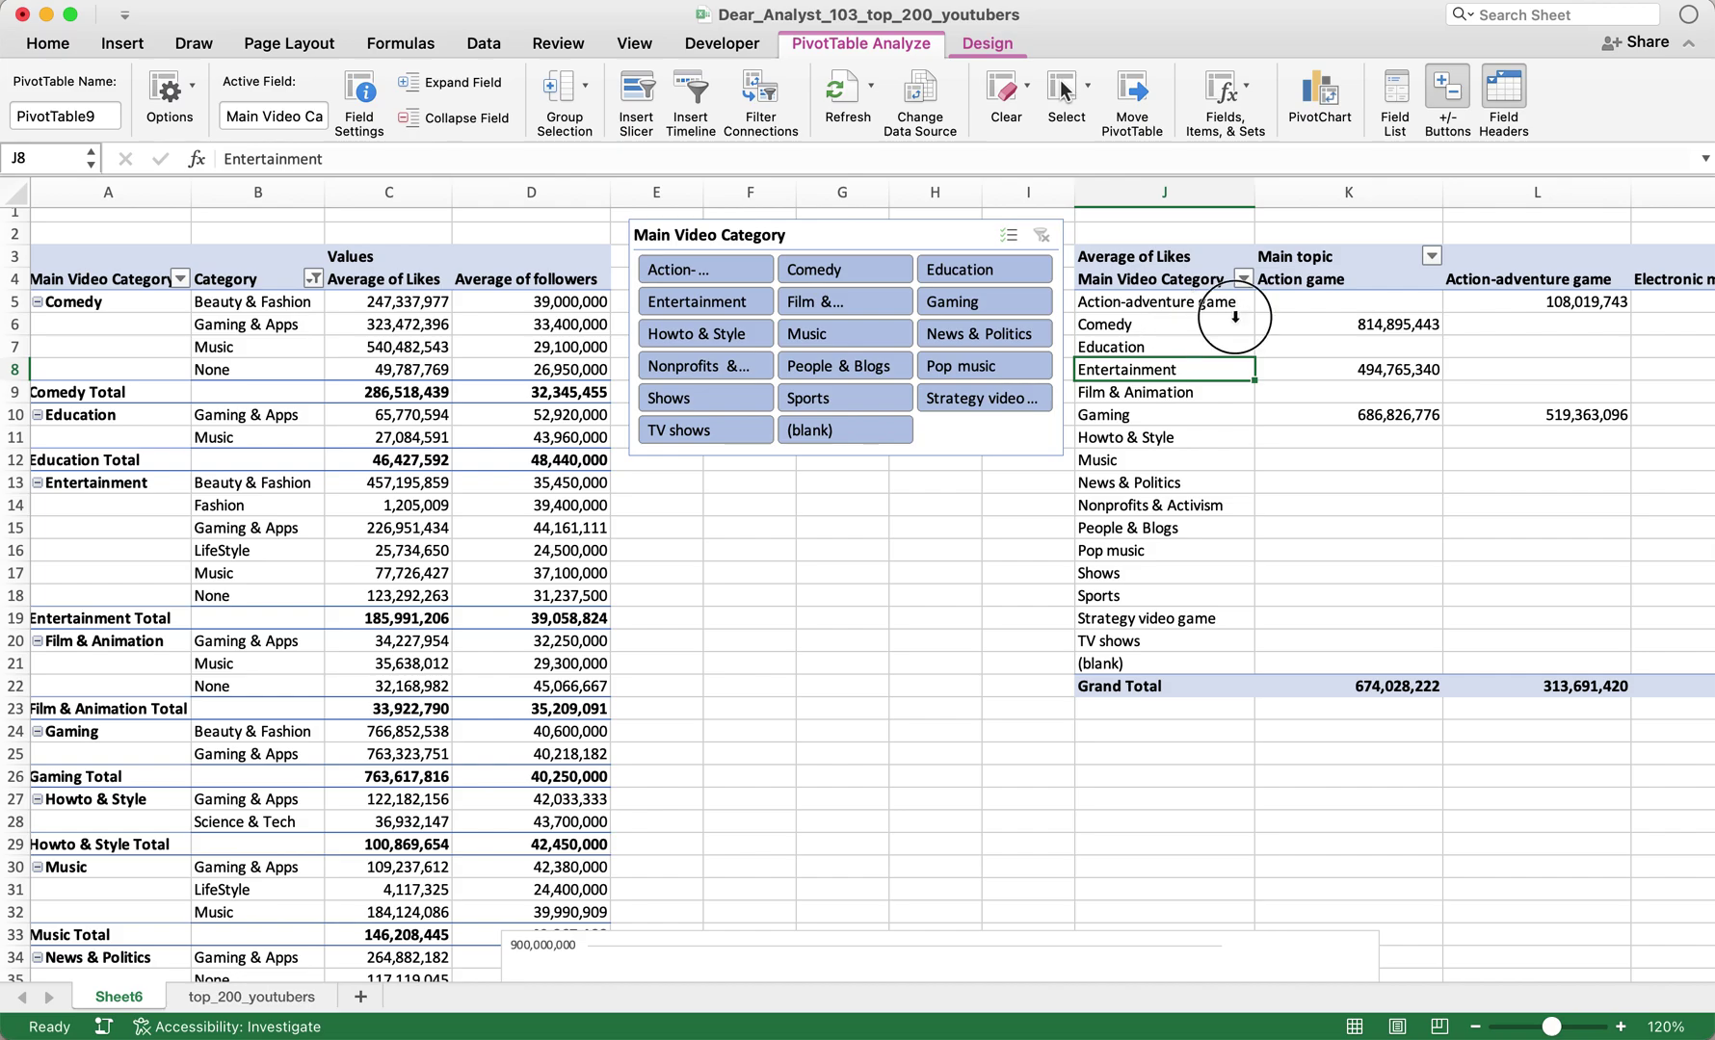
click(1349, 412)
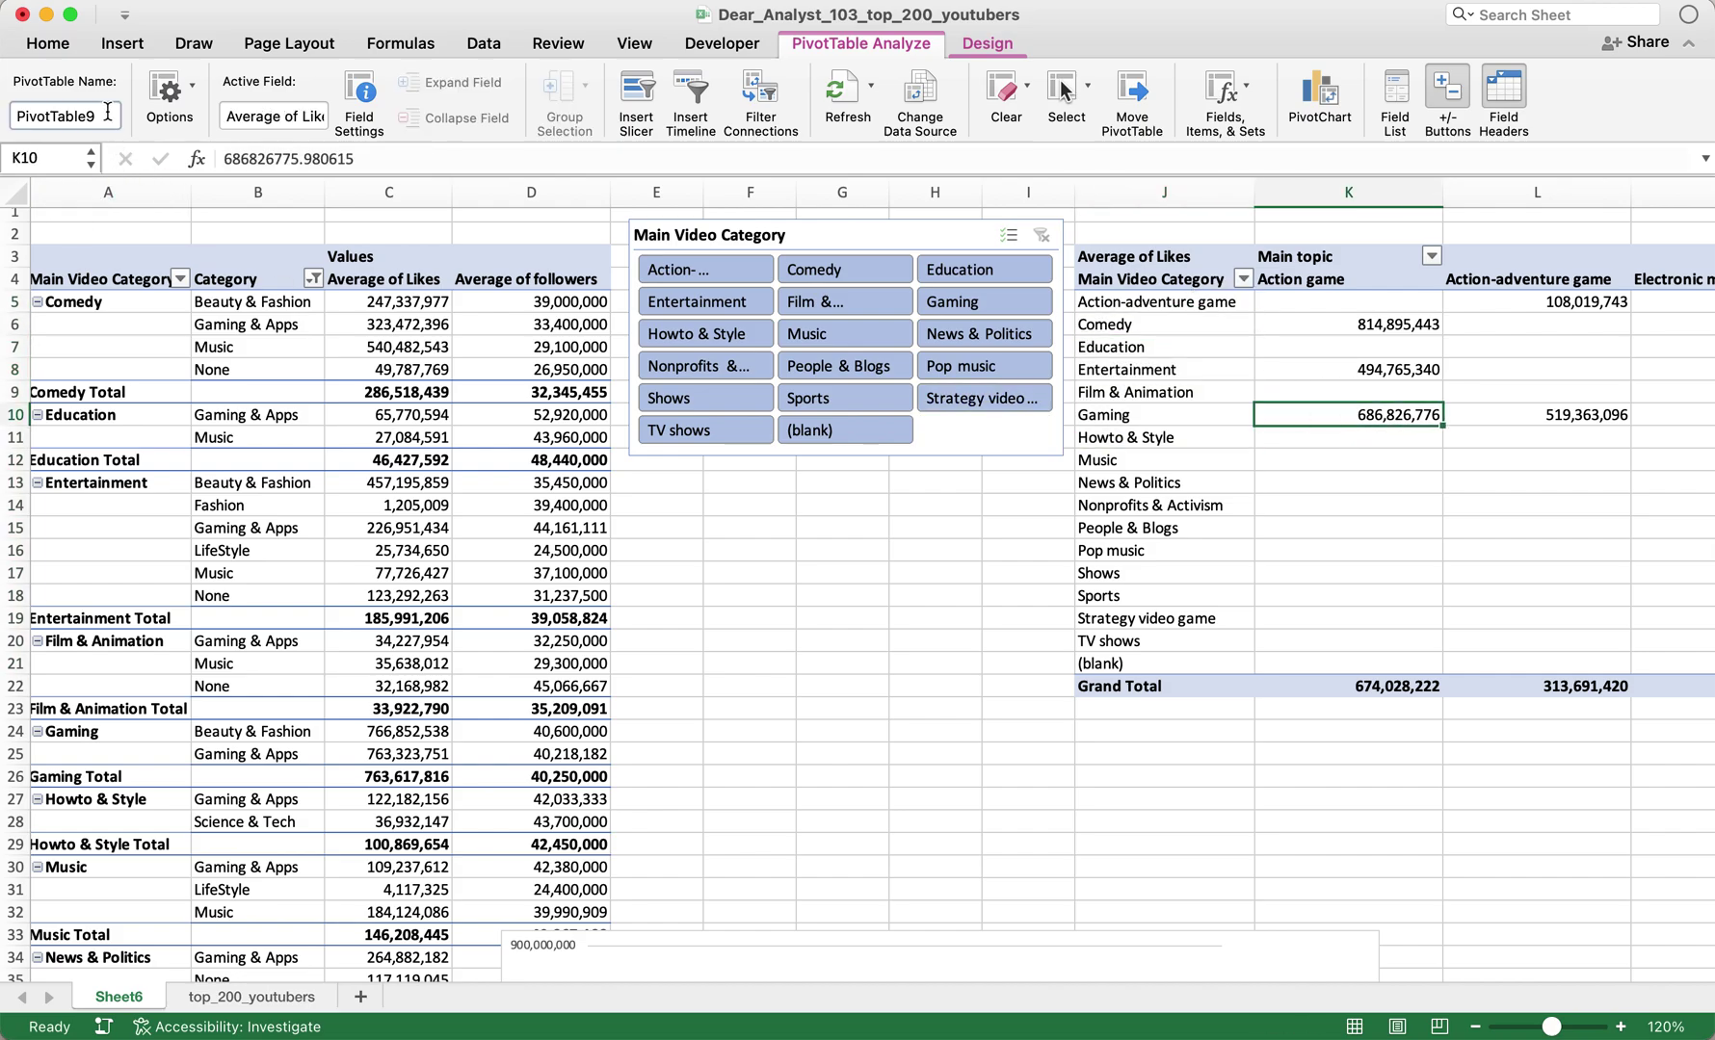
click(279, 438)
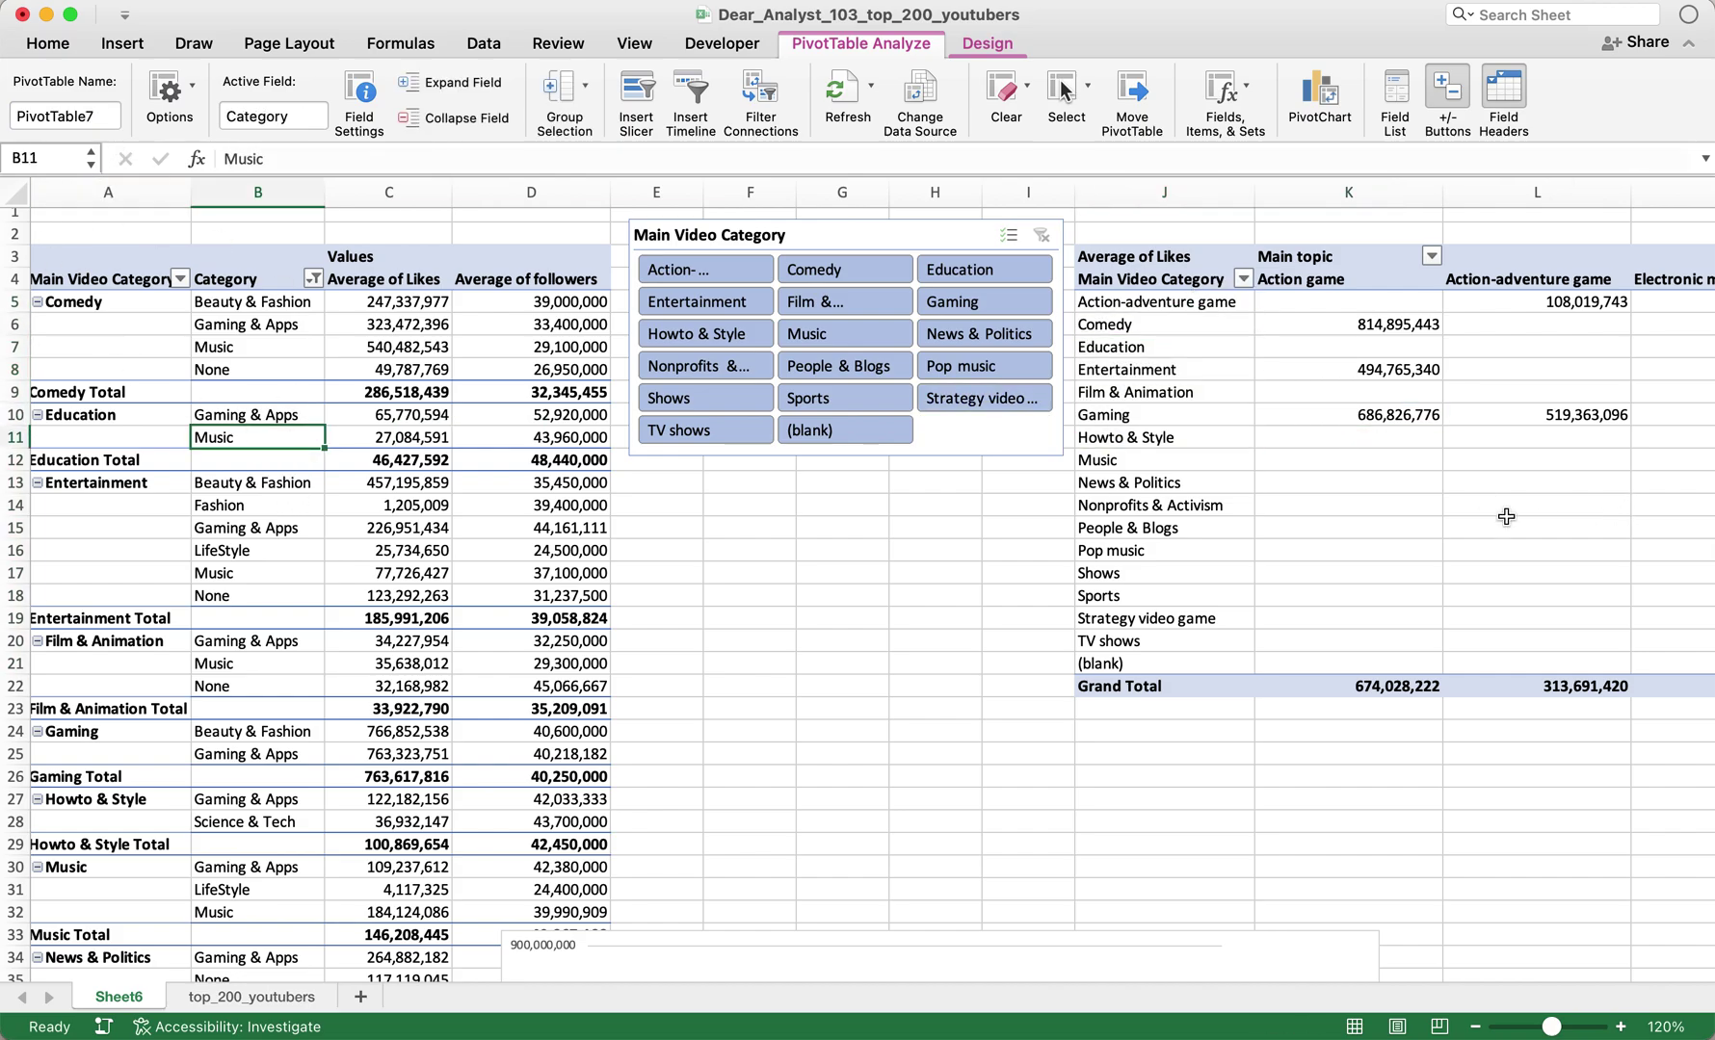
click(1321, 509)
click(589, 550)
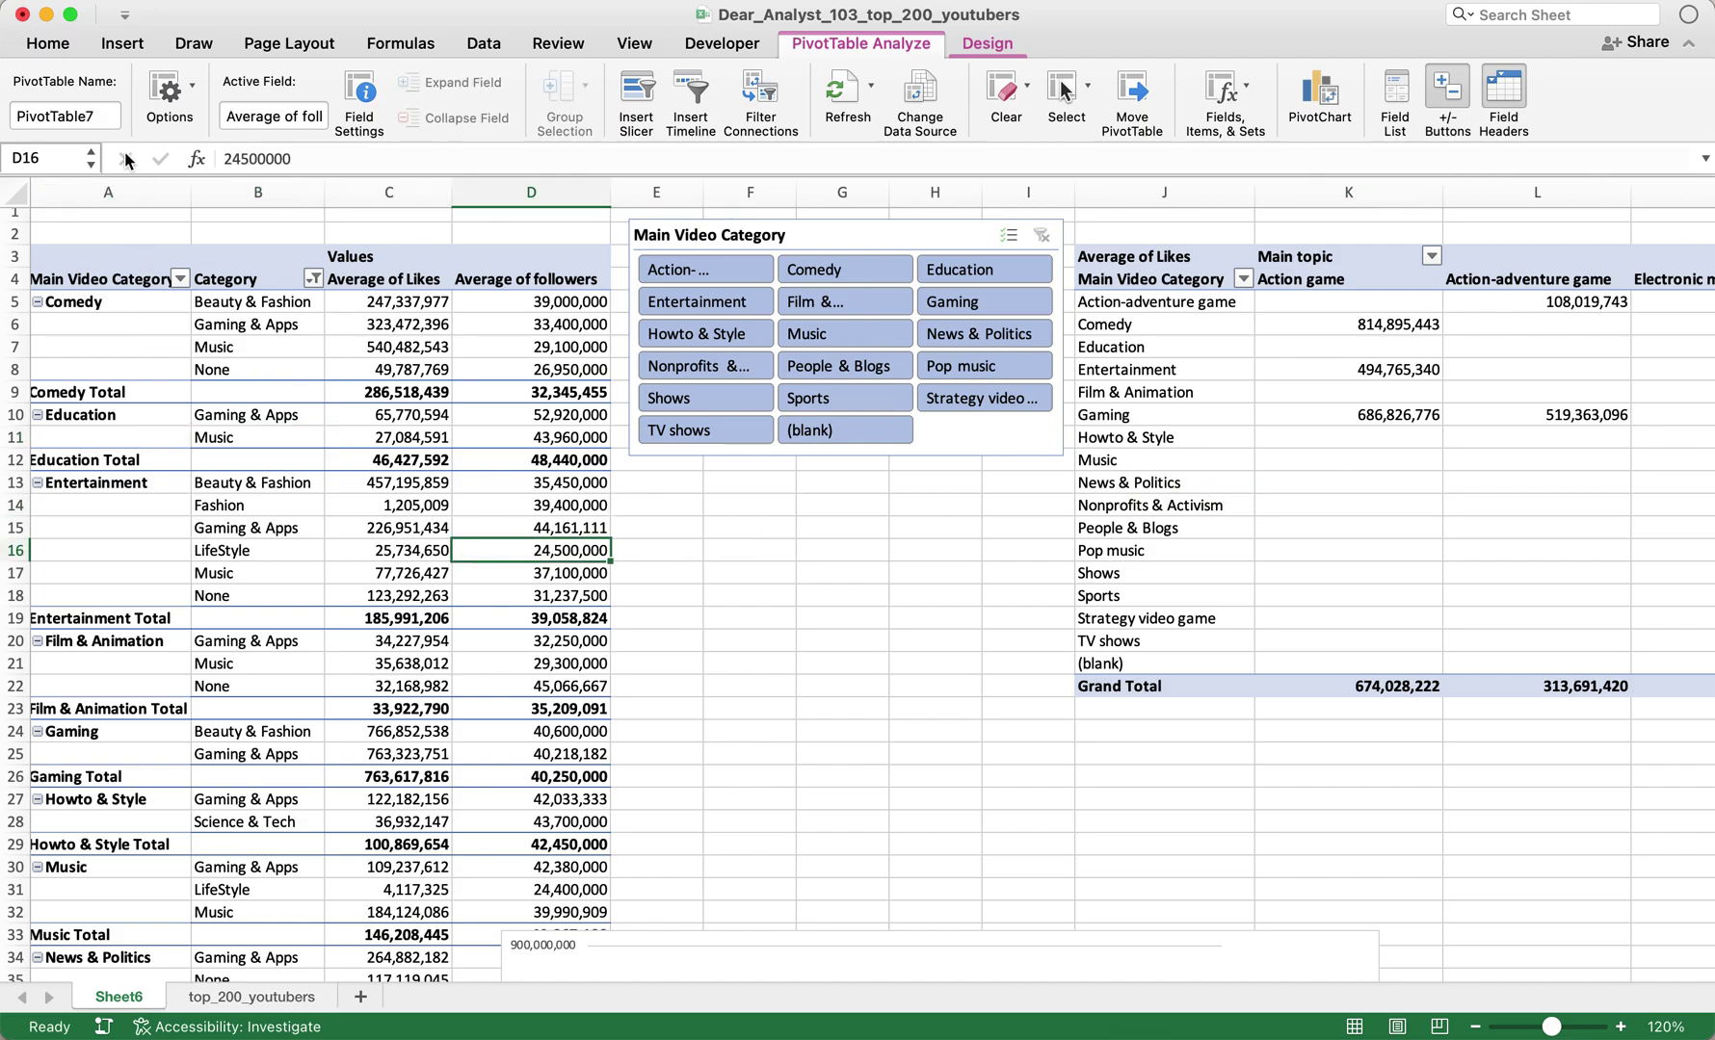
click(102, 116)
text(Ma)
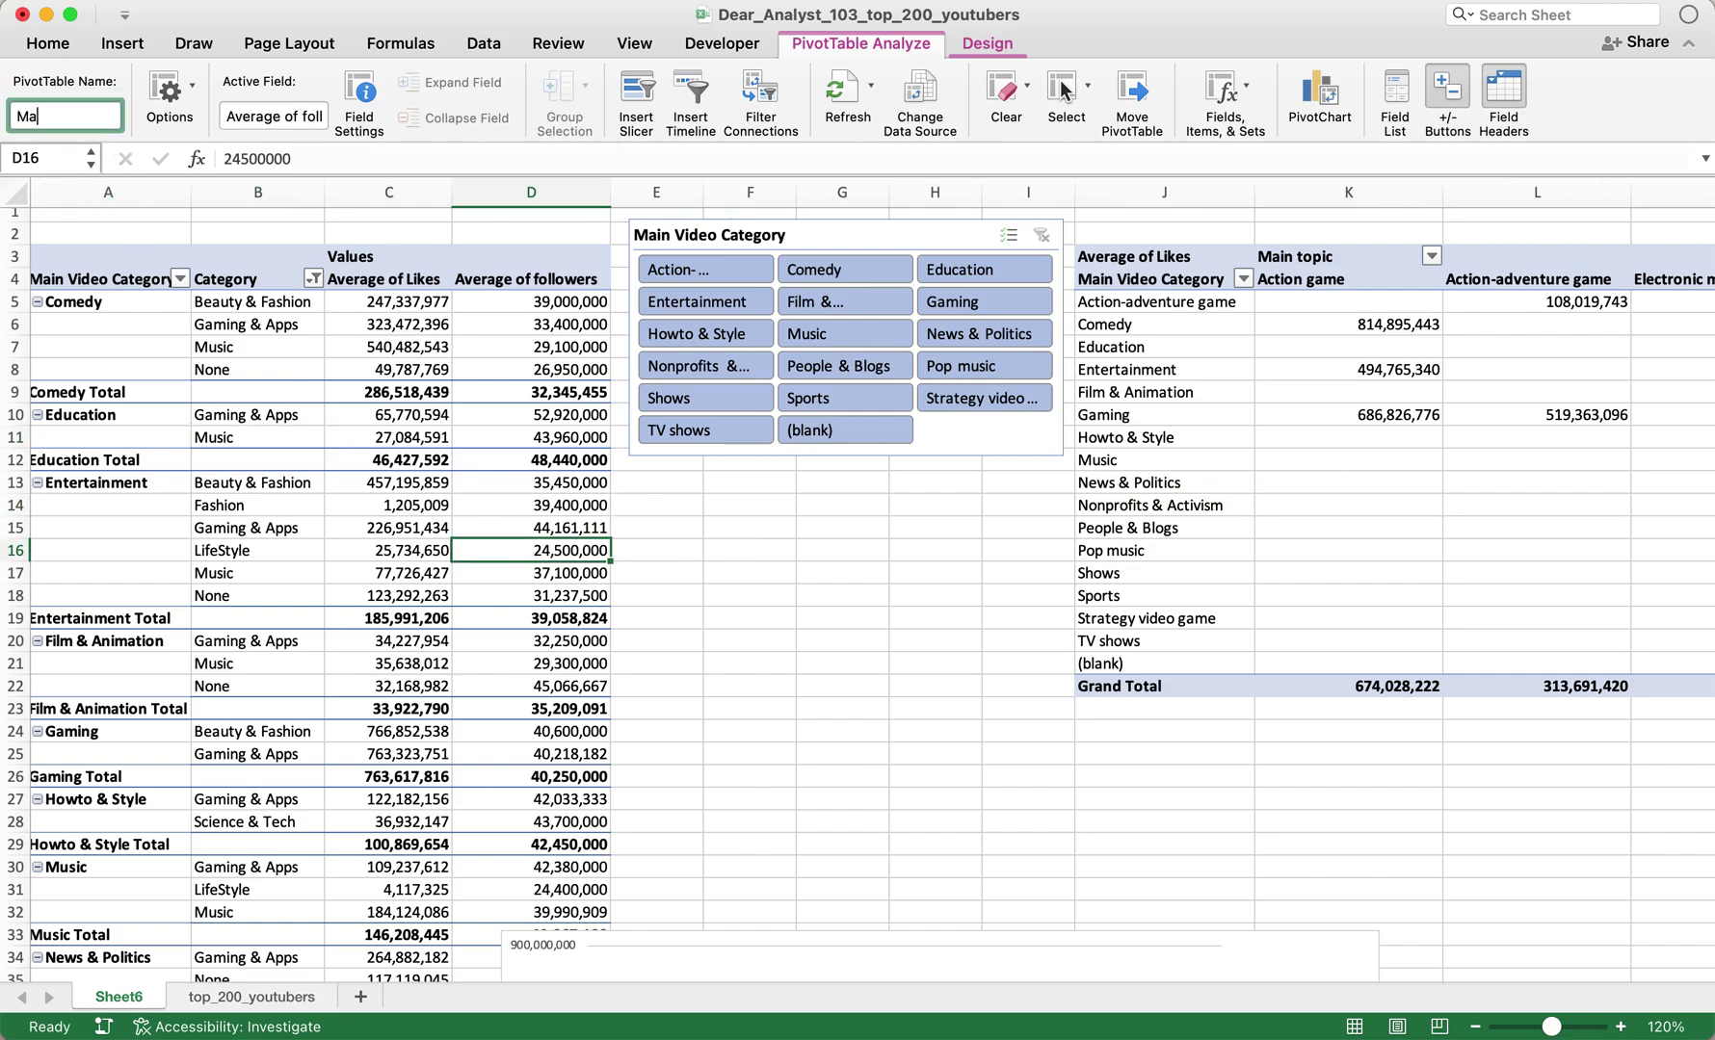
key(Return)
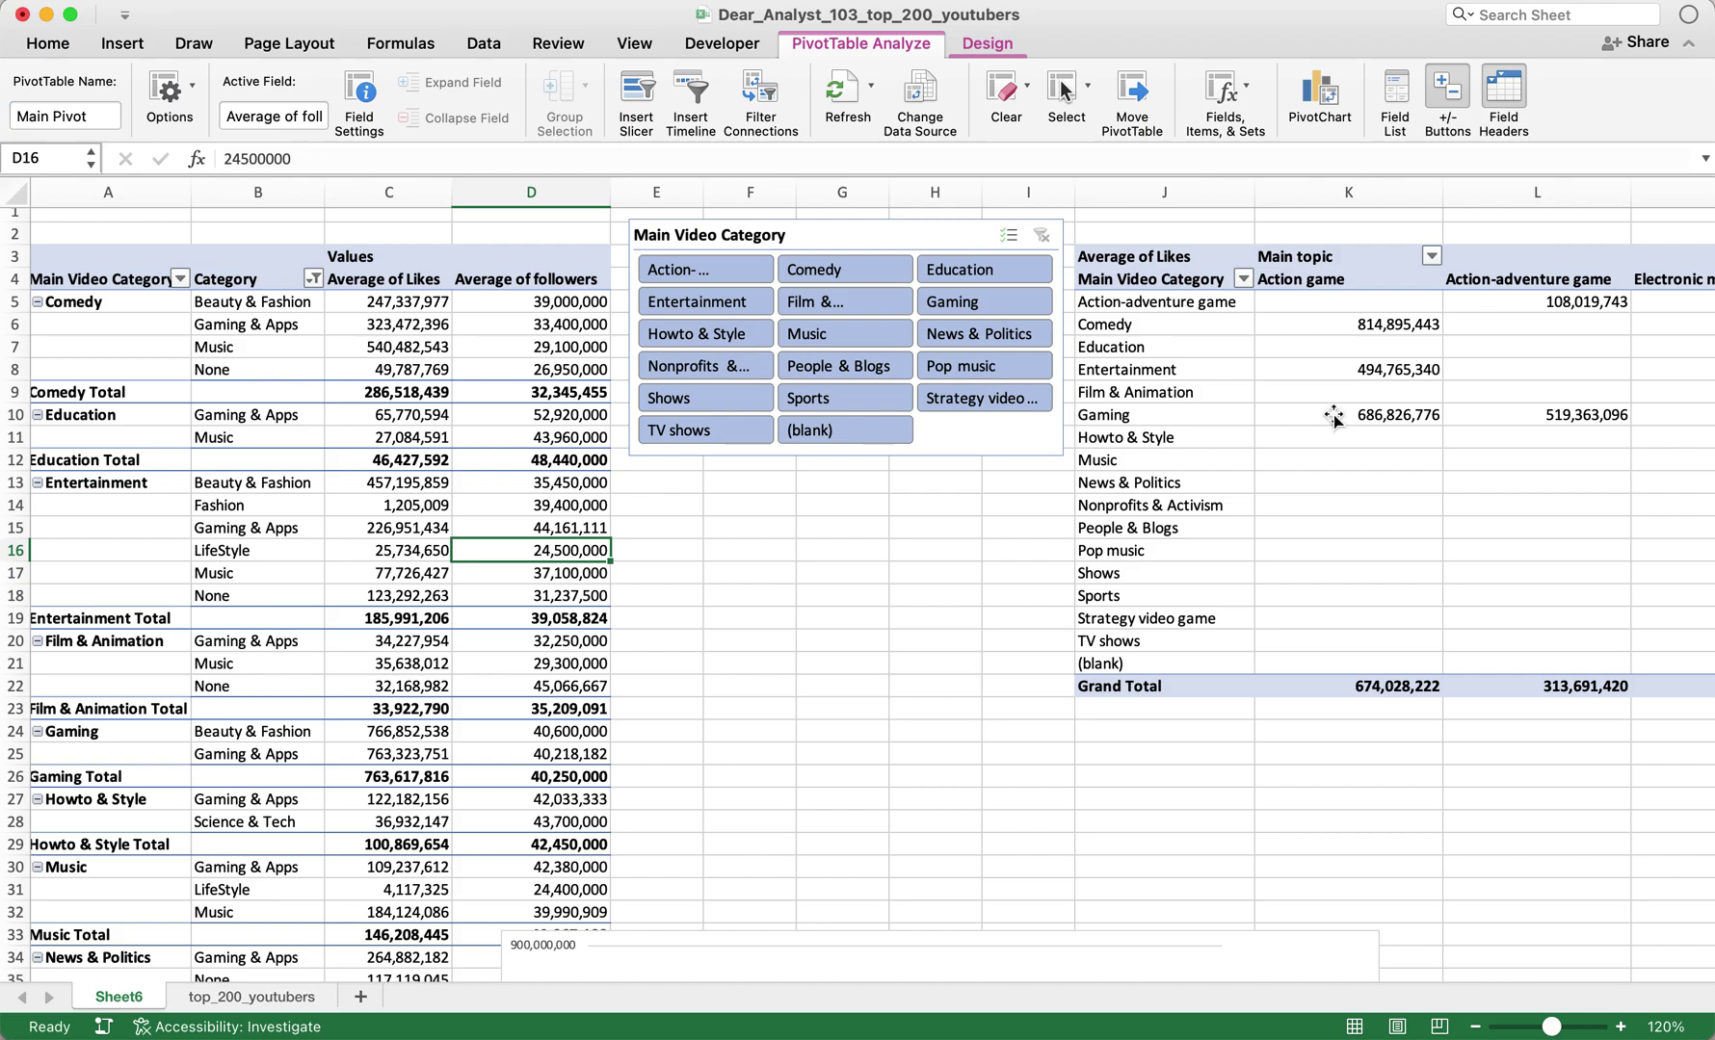
- Rename the right PivotTable to Youtubers by Topic
click(1342, 483)
click(40, 119)
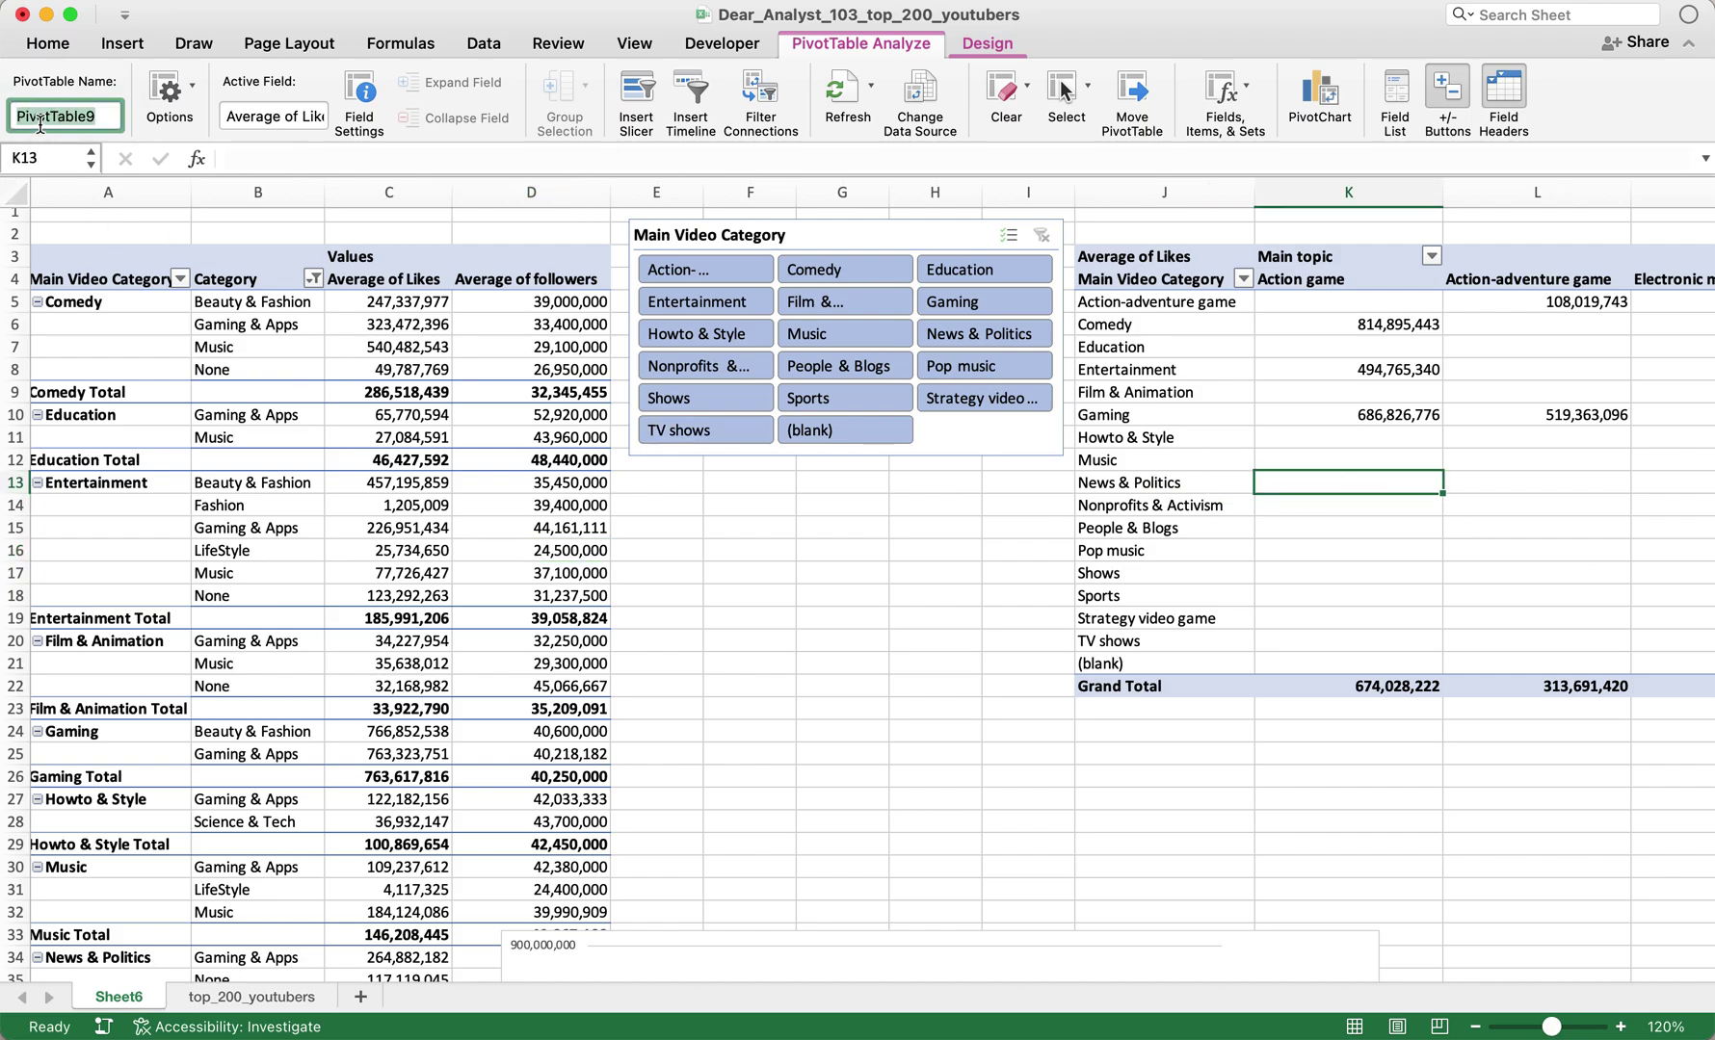
text(Youtubers by Top)
key(Return)
click(932, 731)
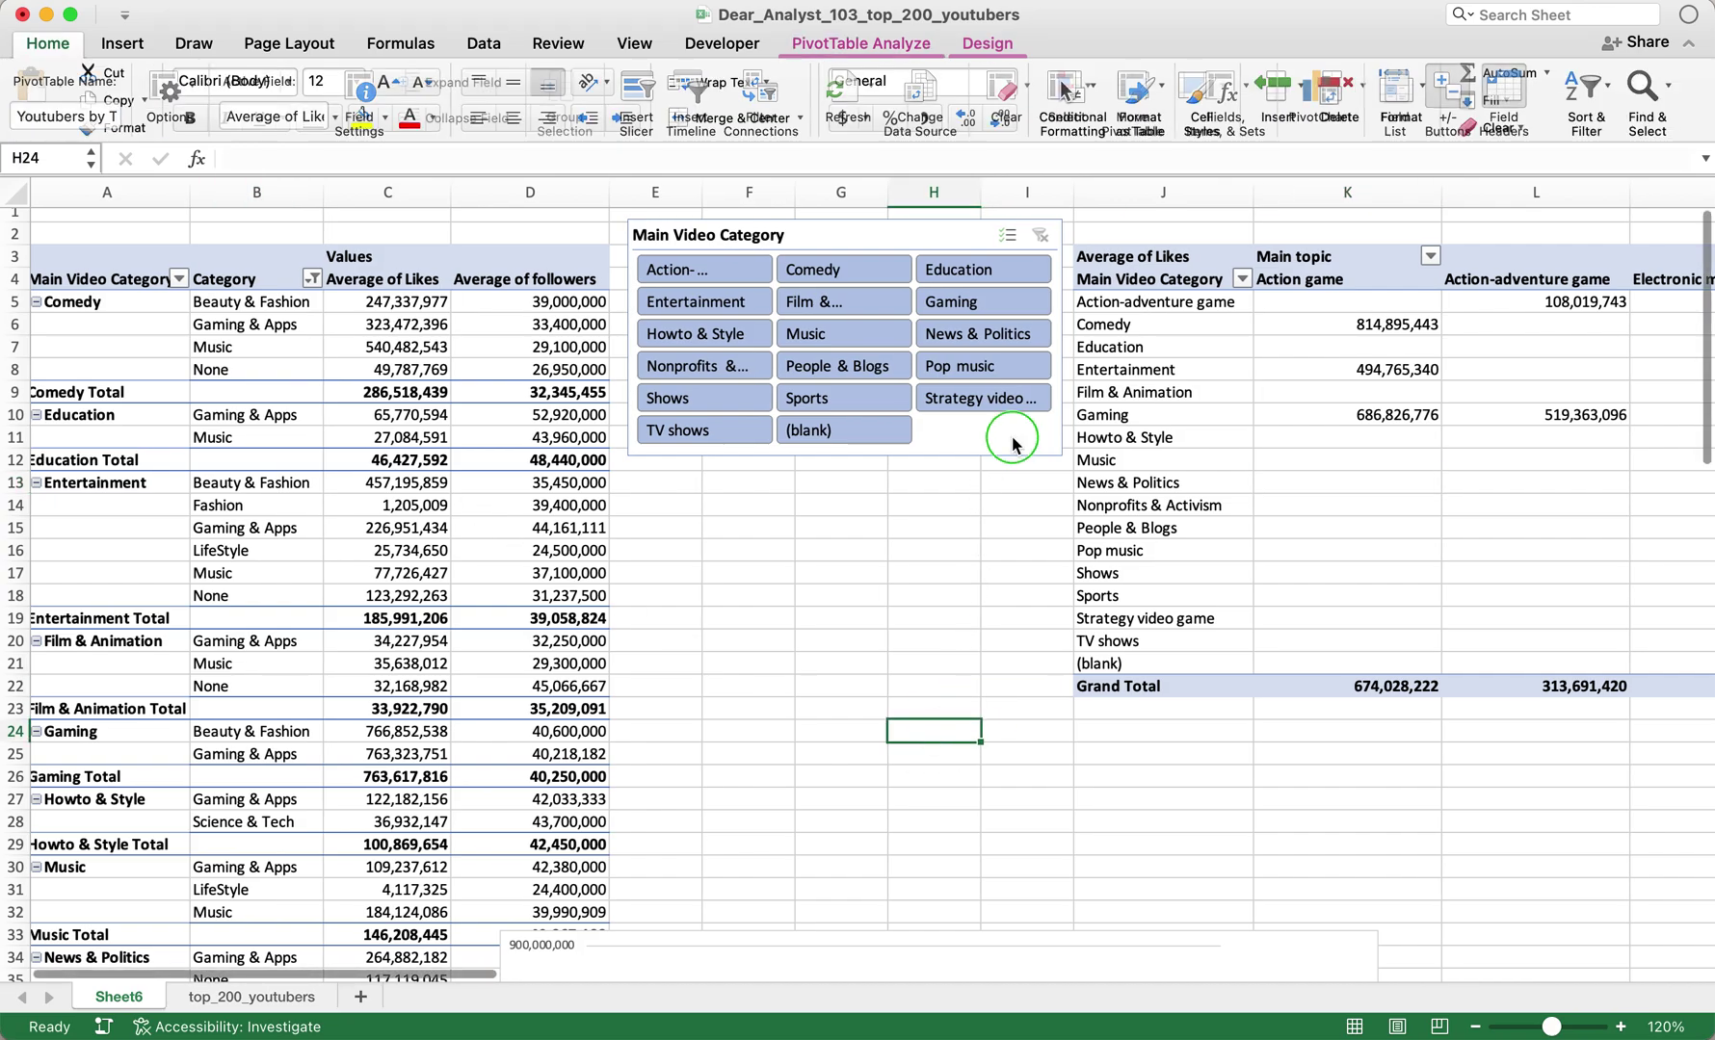
- Uncheck Youtubers by Topic in the slicer's Report Connections so only Main Pivot stays linked
right_click(1012, 439)
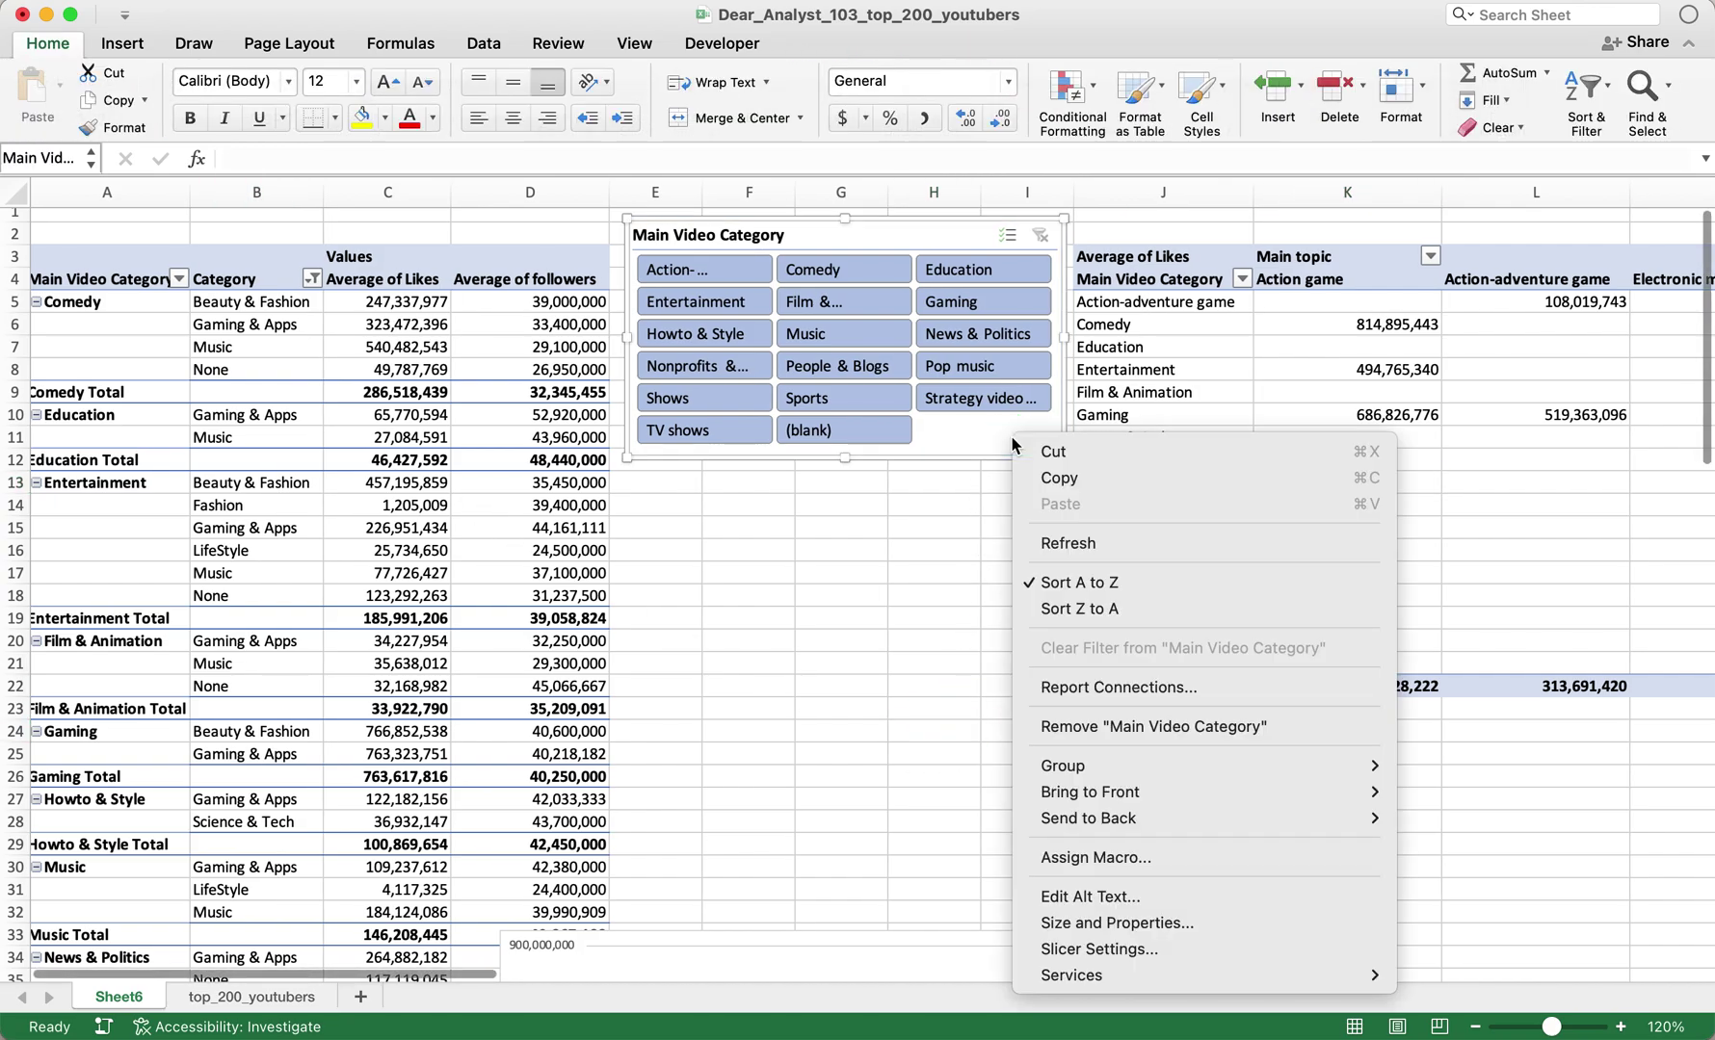
click(1167, 687)
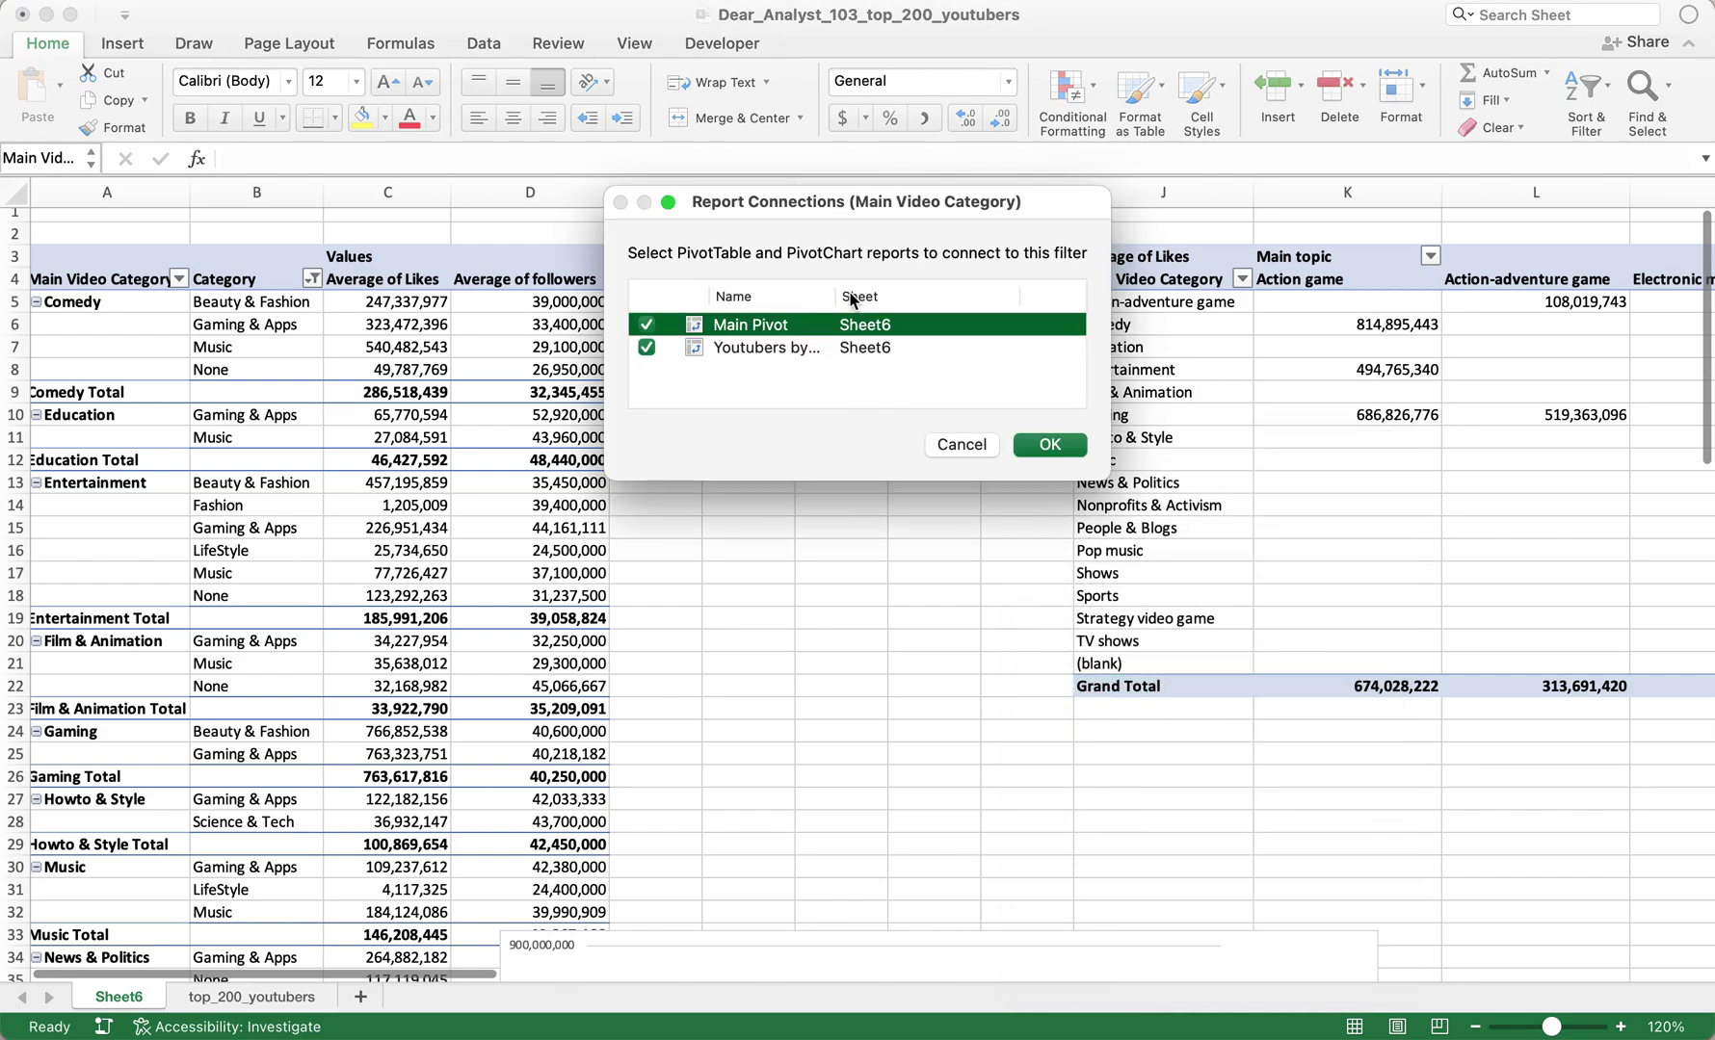
drag(834, 294, 973, 295)
drag(1109, 474, 1397, 525)
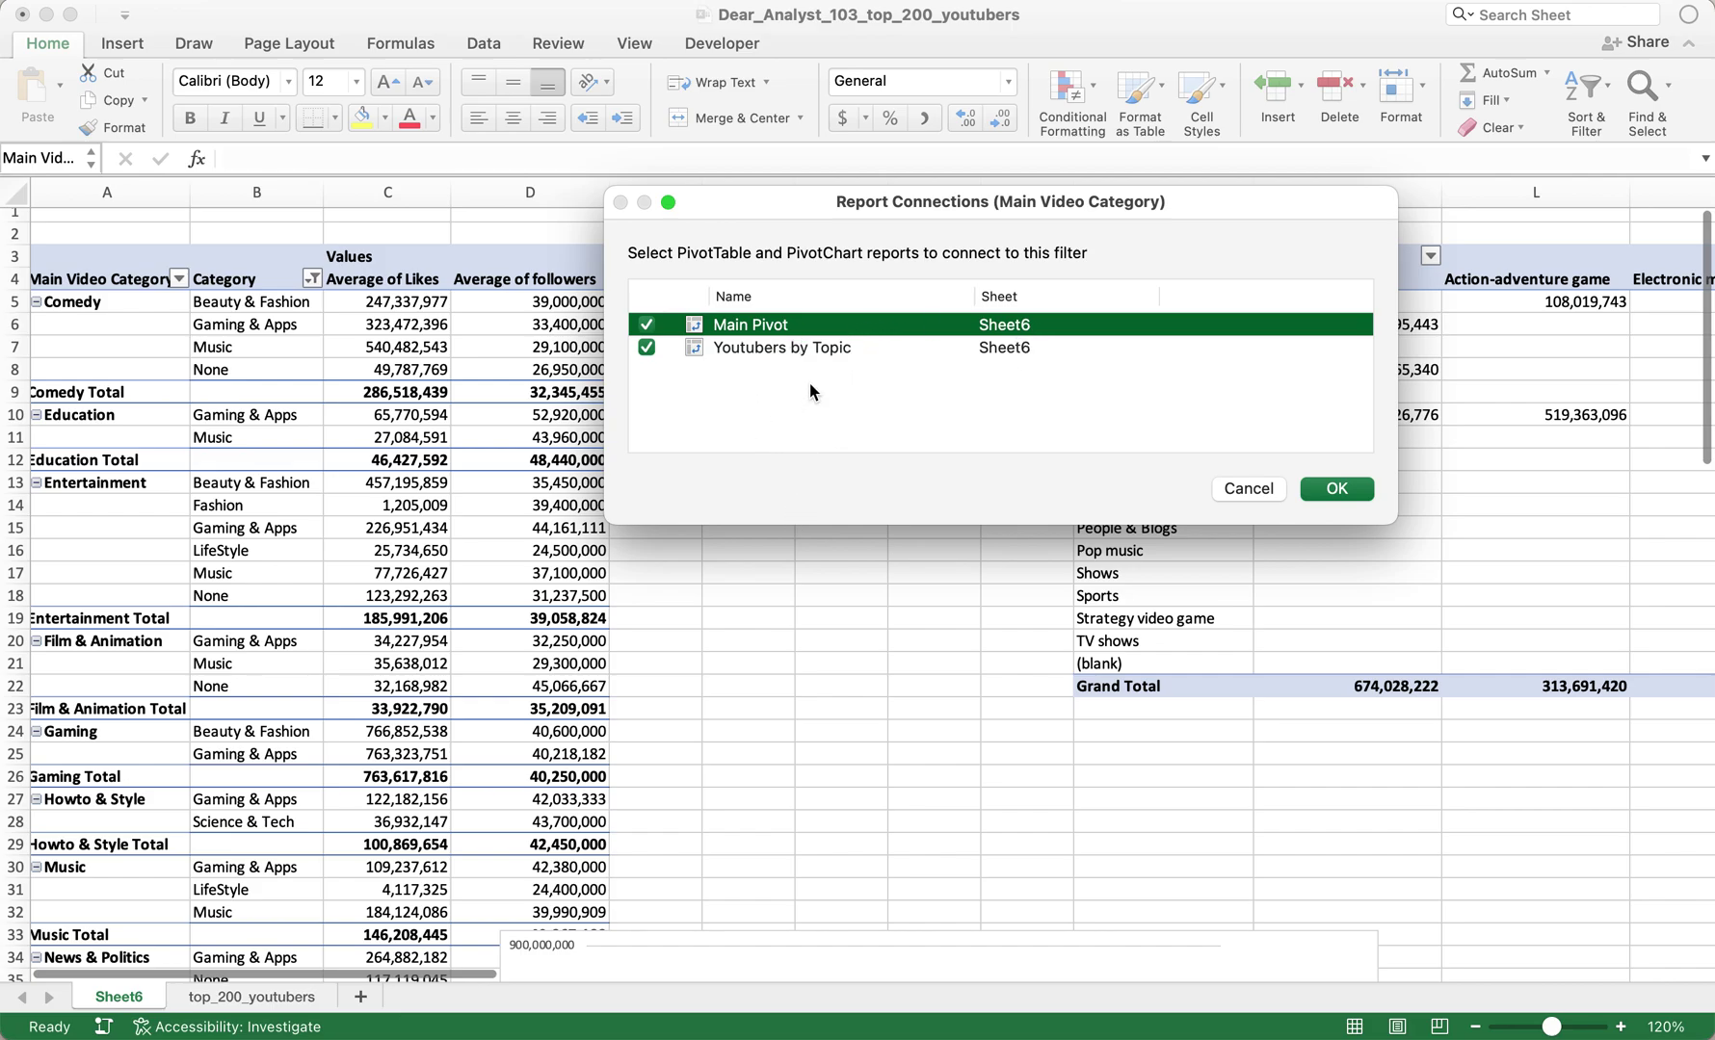
drag(952, 217, 751, 608)
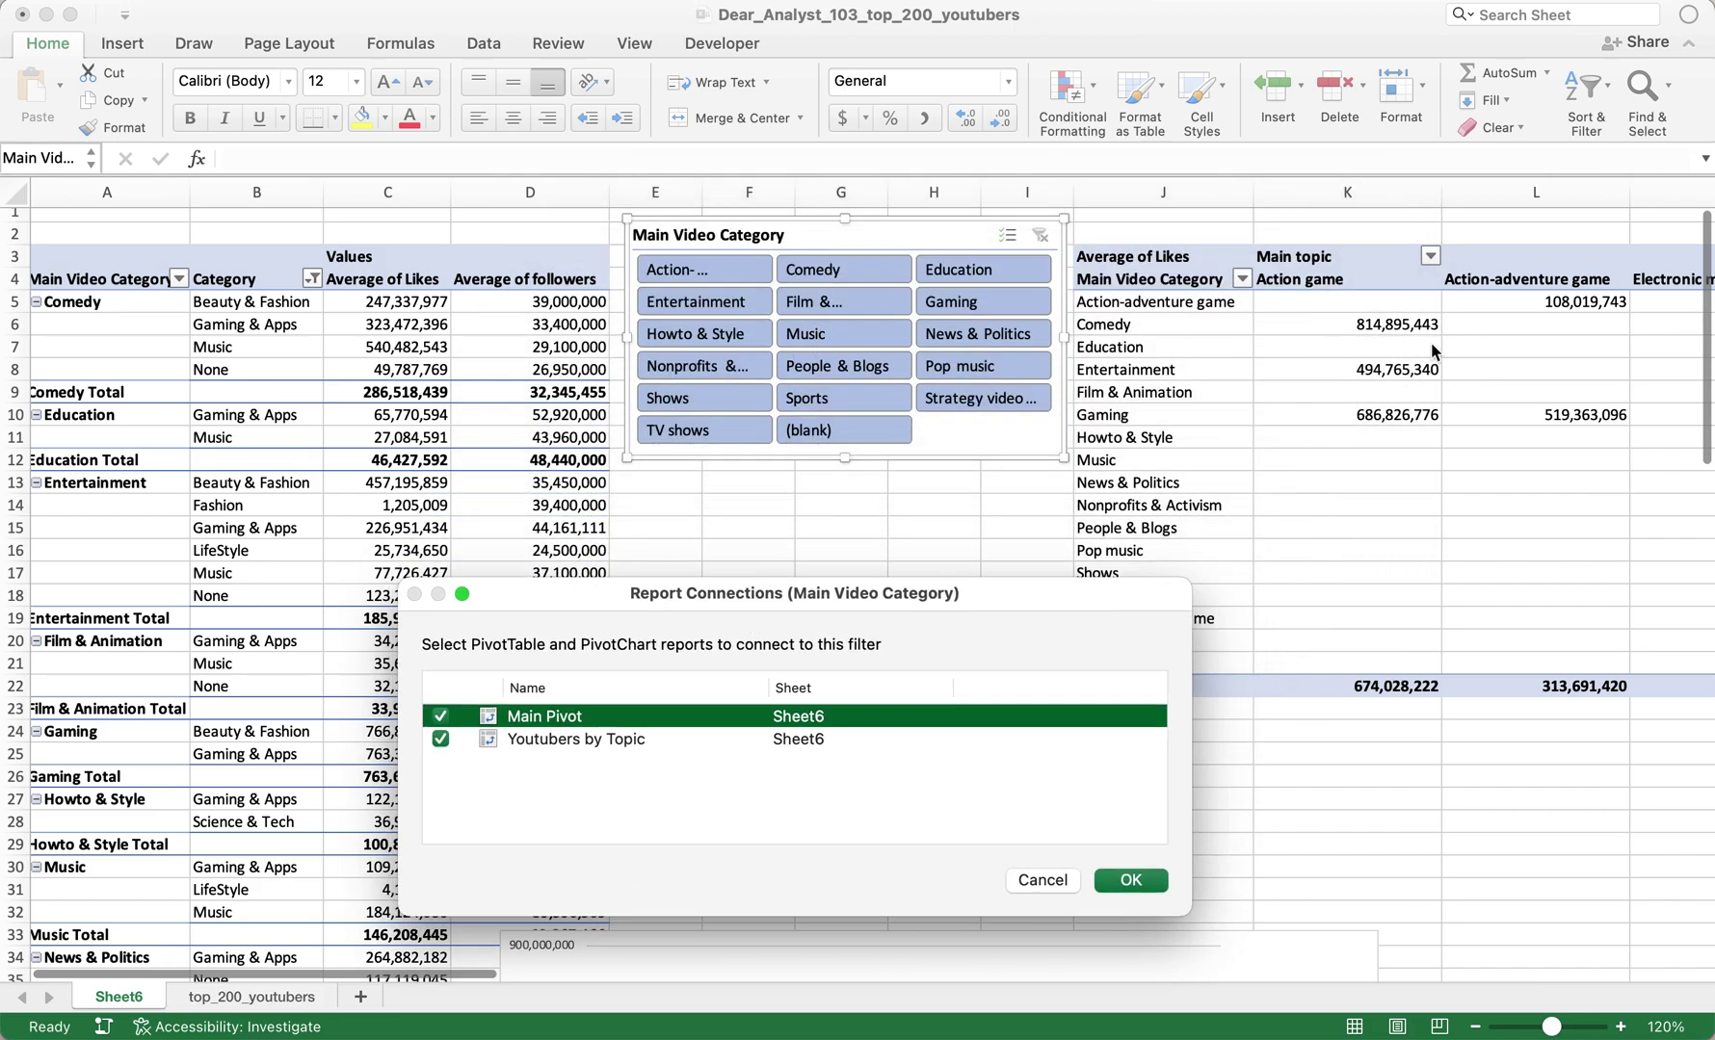
click(590, 738)
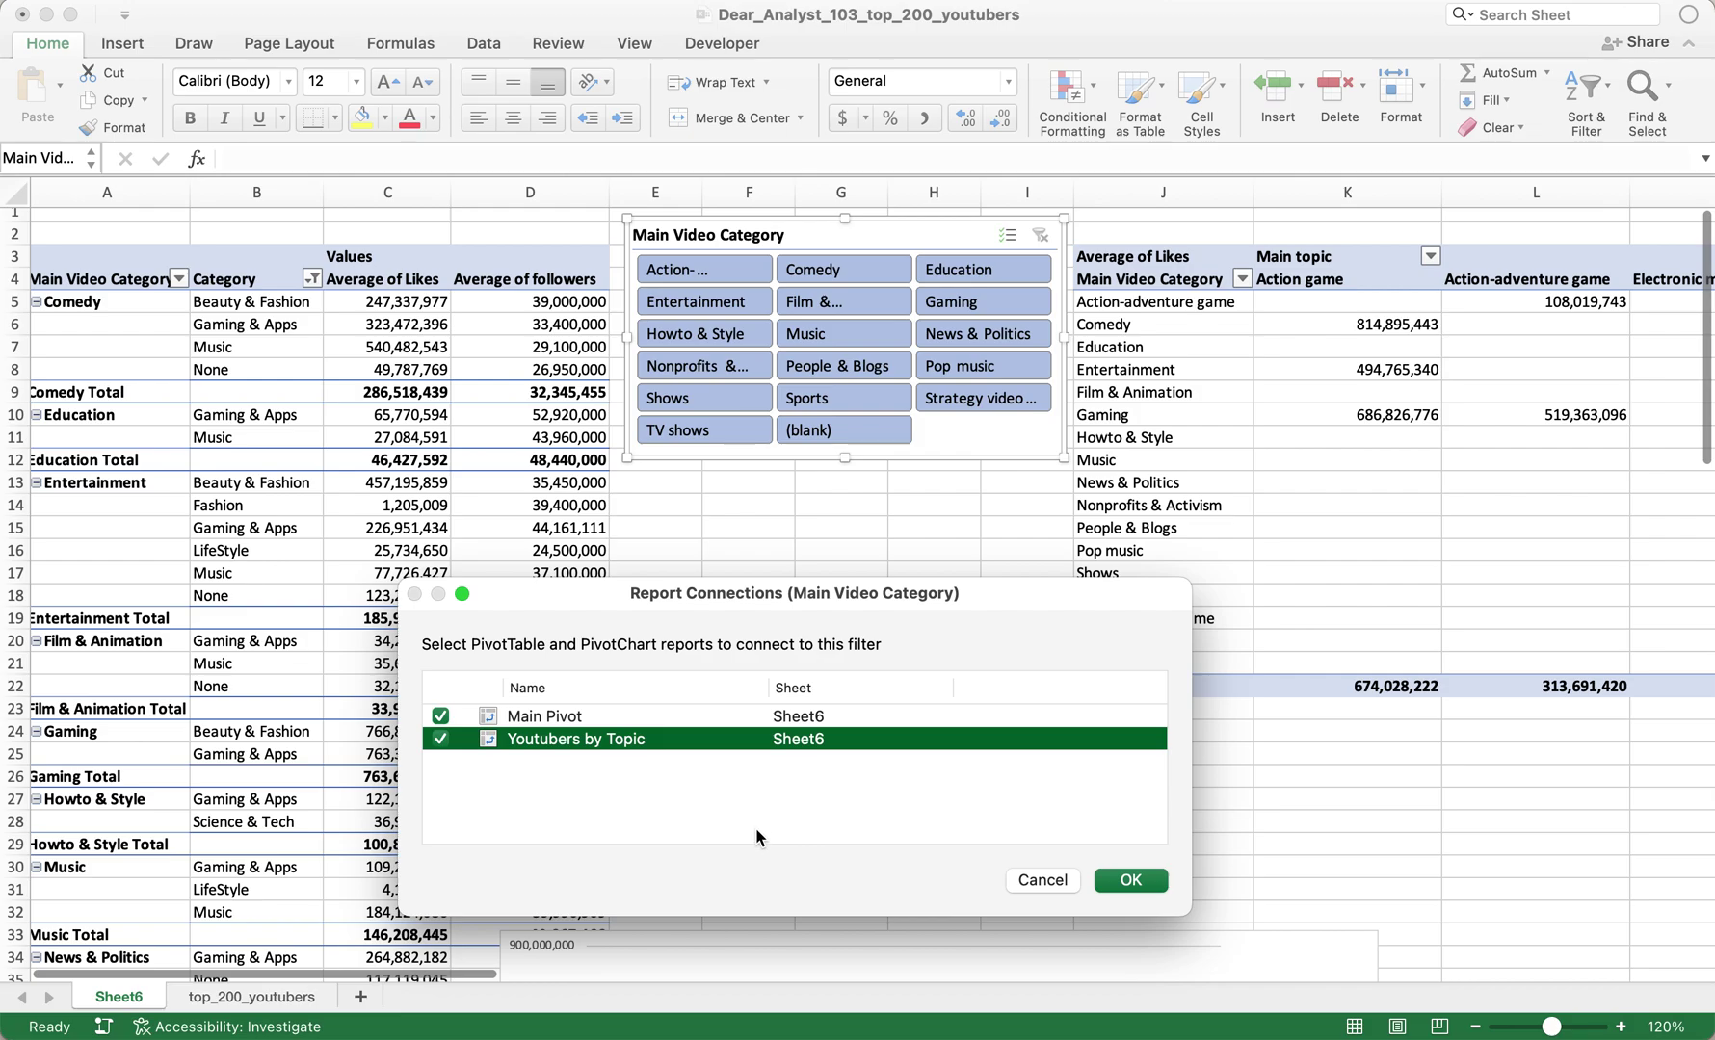
click(440, 739)
key(Return)
click(933, 640)
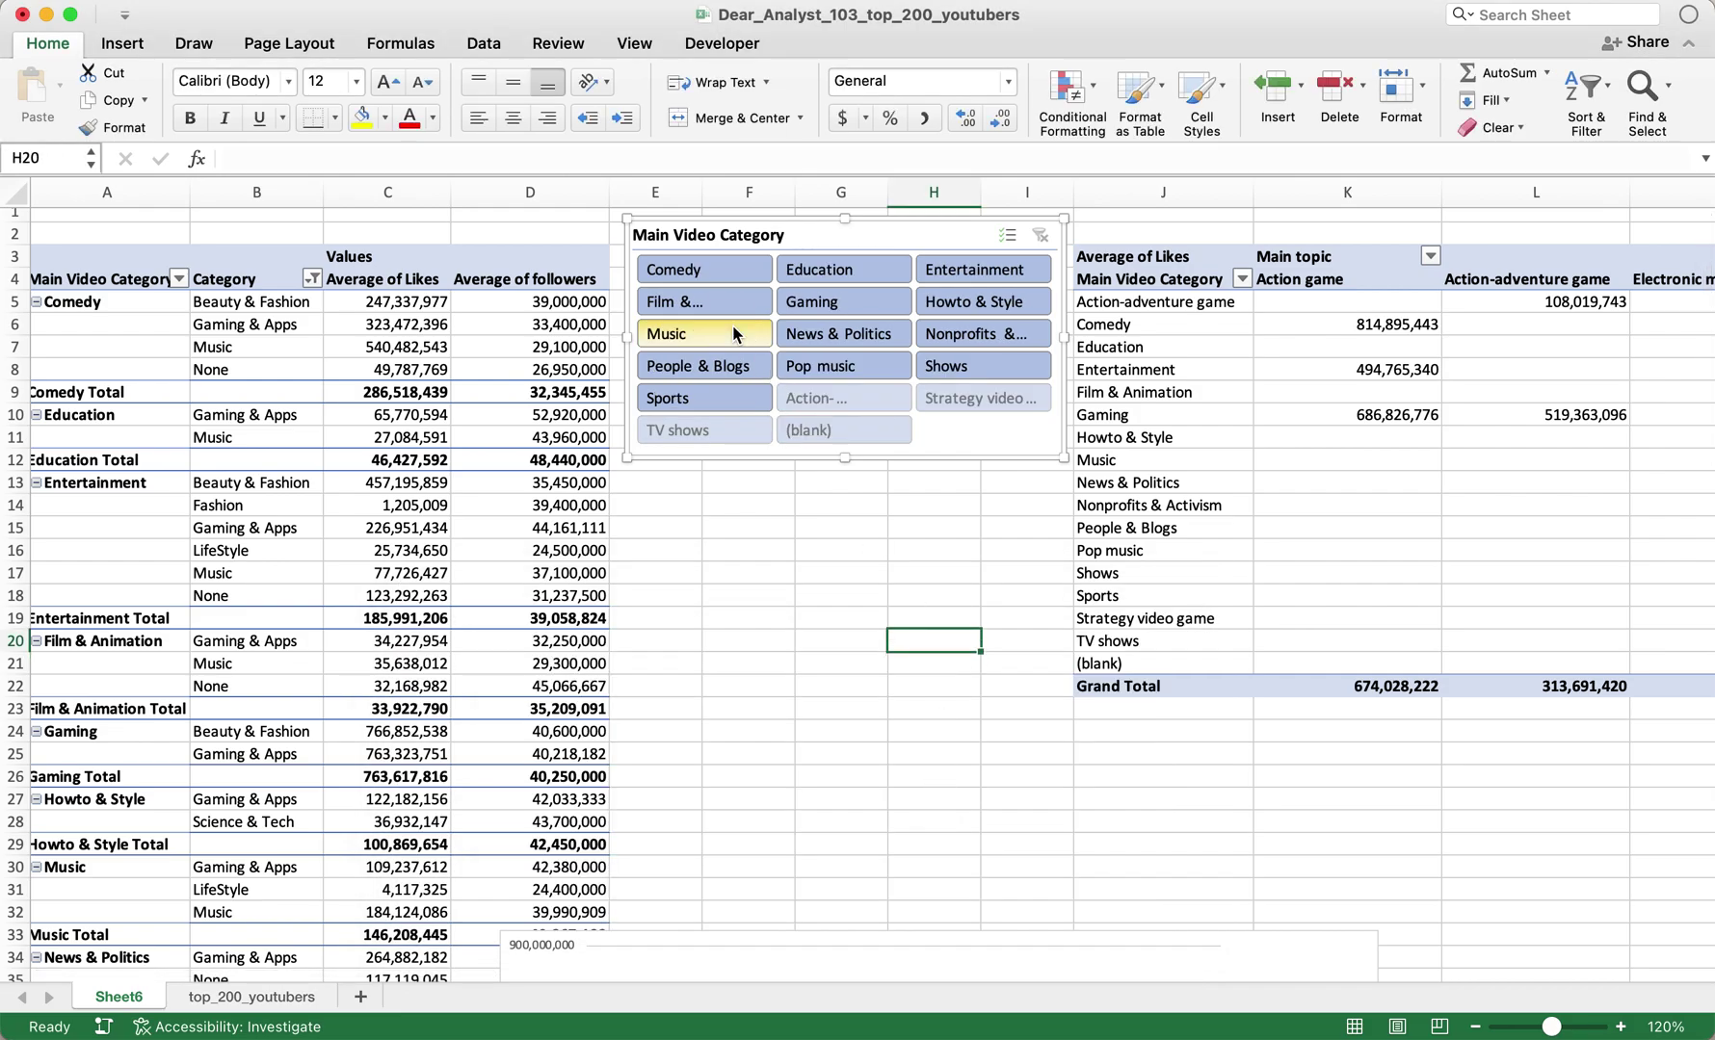
- Try a few slicer filters, then move the PivotChart from the sheet bottom up beneath the slicer
click(746, 332)
click(835, 328)
click(953, 338)
click(394, 278)
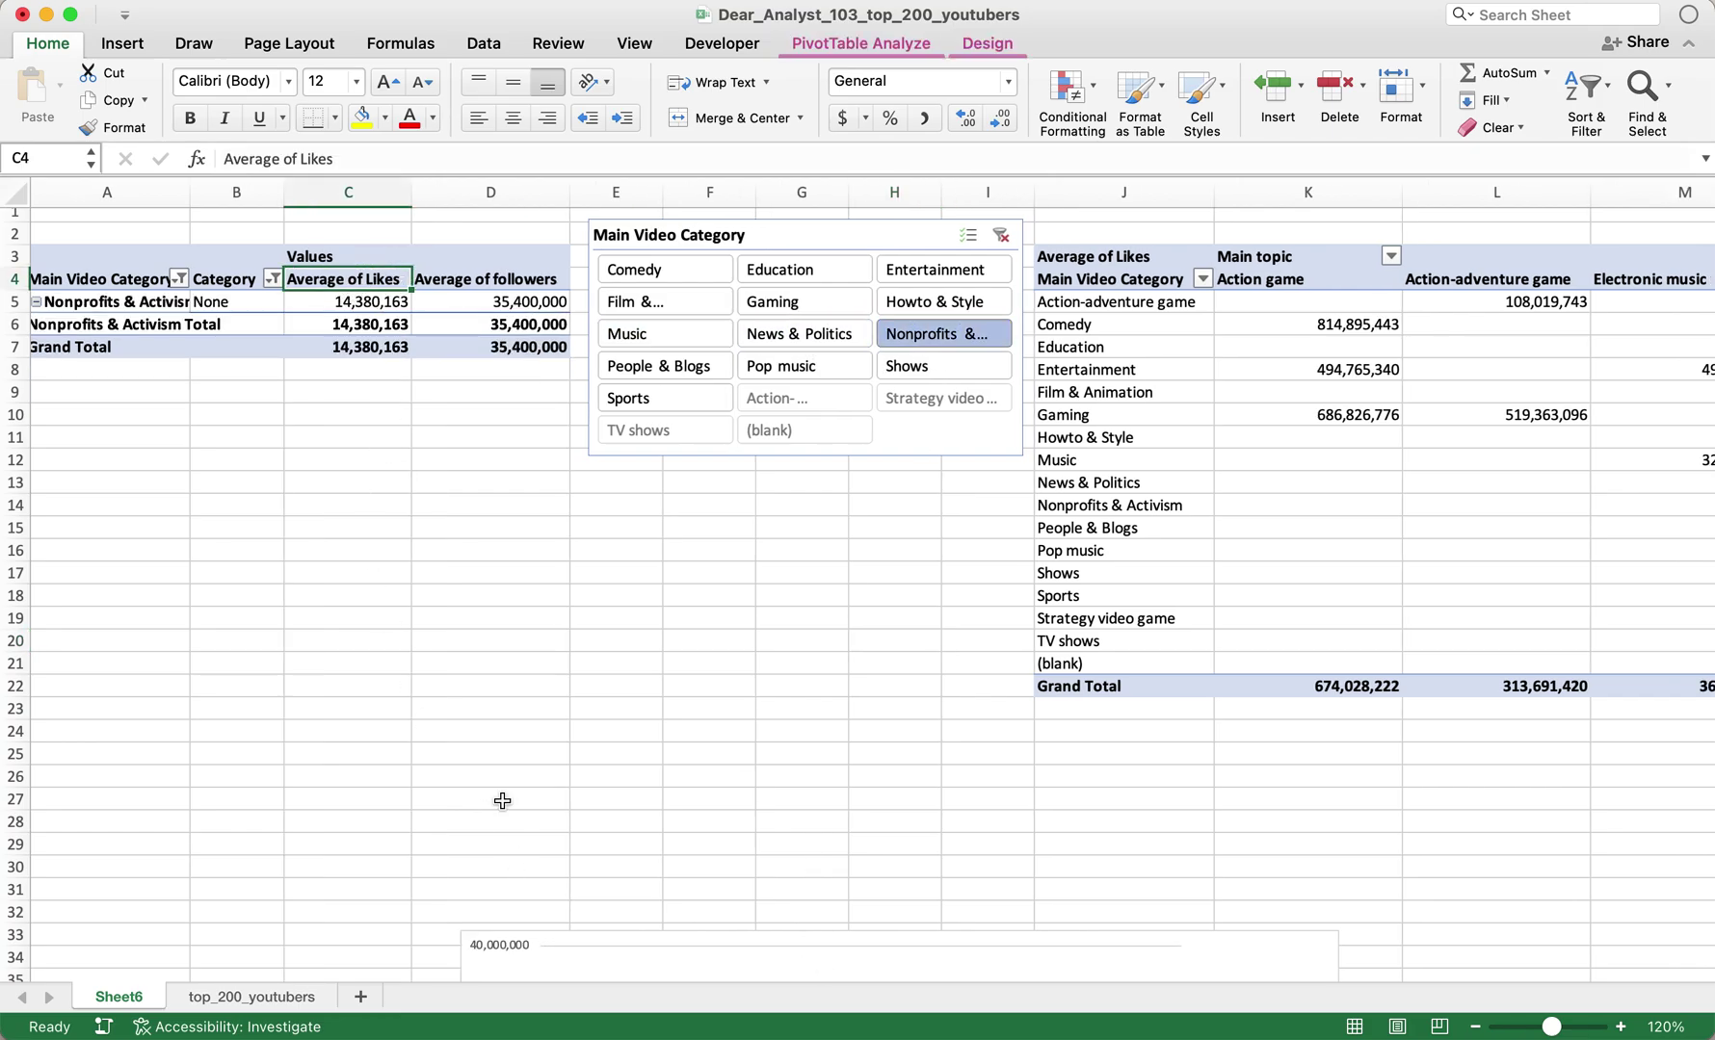
double_click(720, 962)
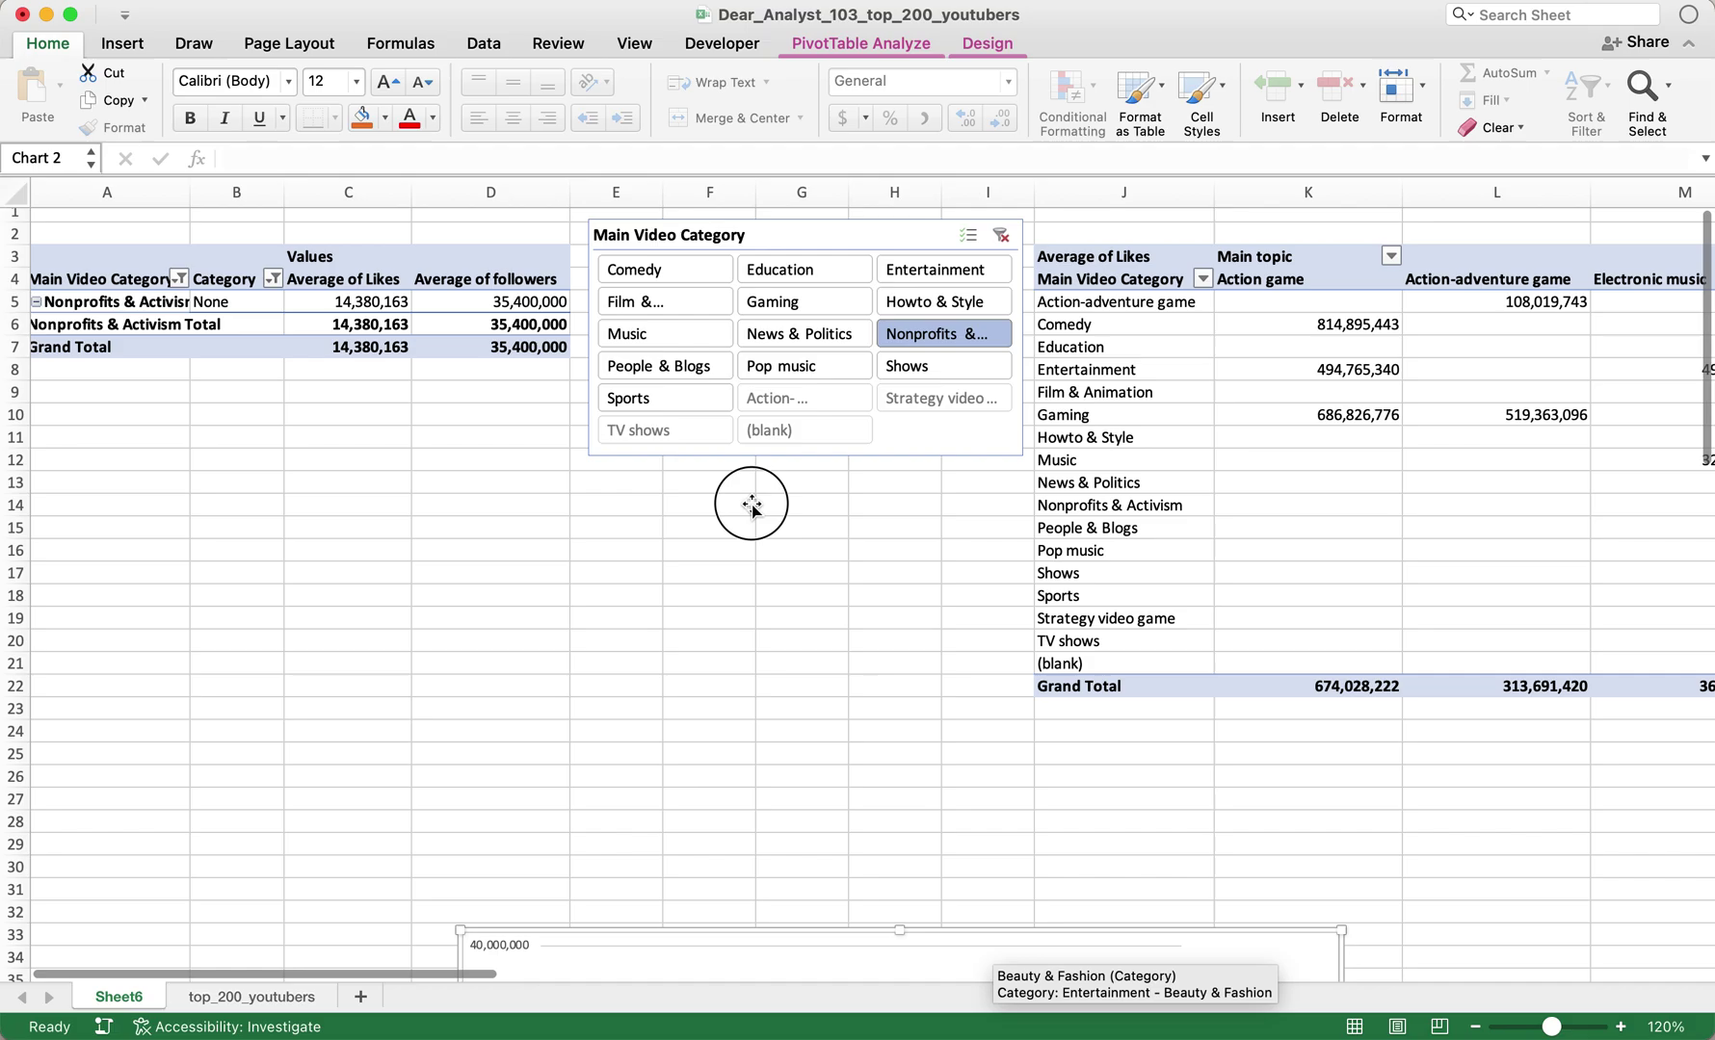
drag(705, 948, 799, 406)
- Close Format Chart Area, enlarge the chart slightly, and collapse the ribbon
click(799, 332)
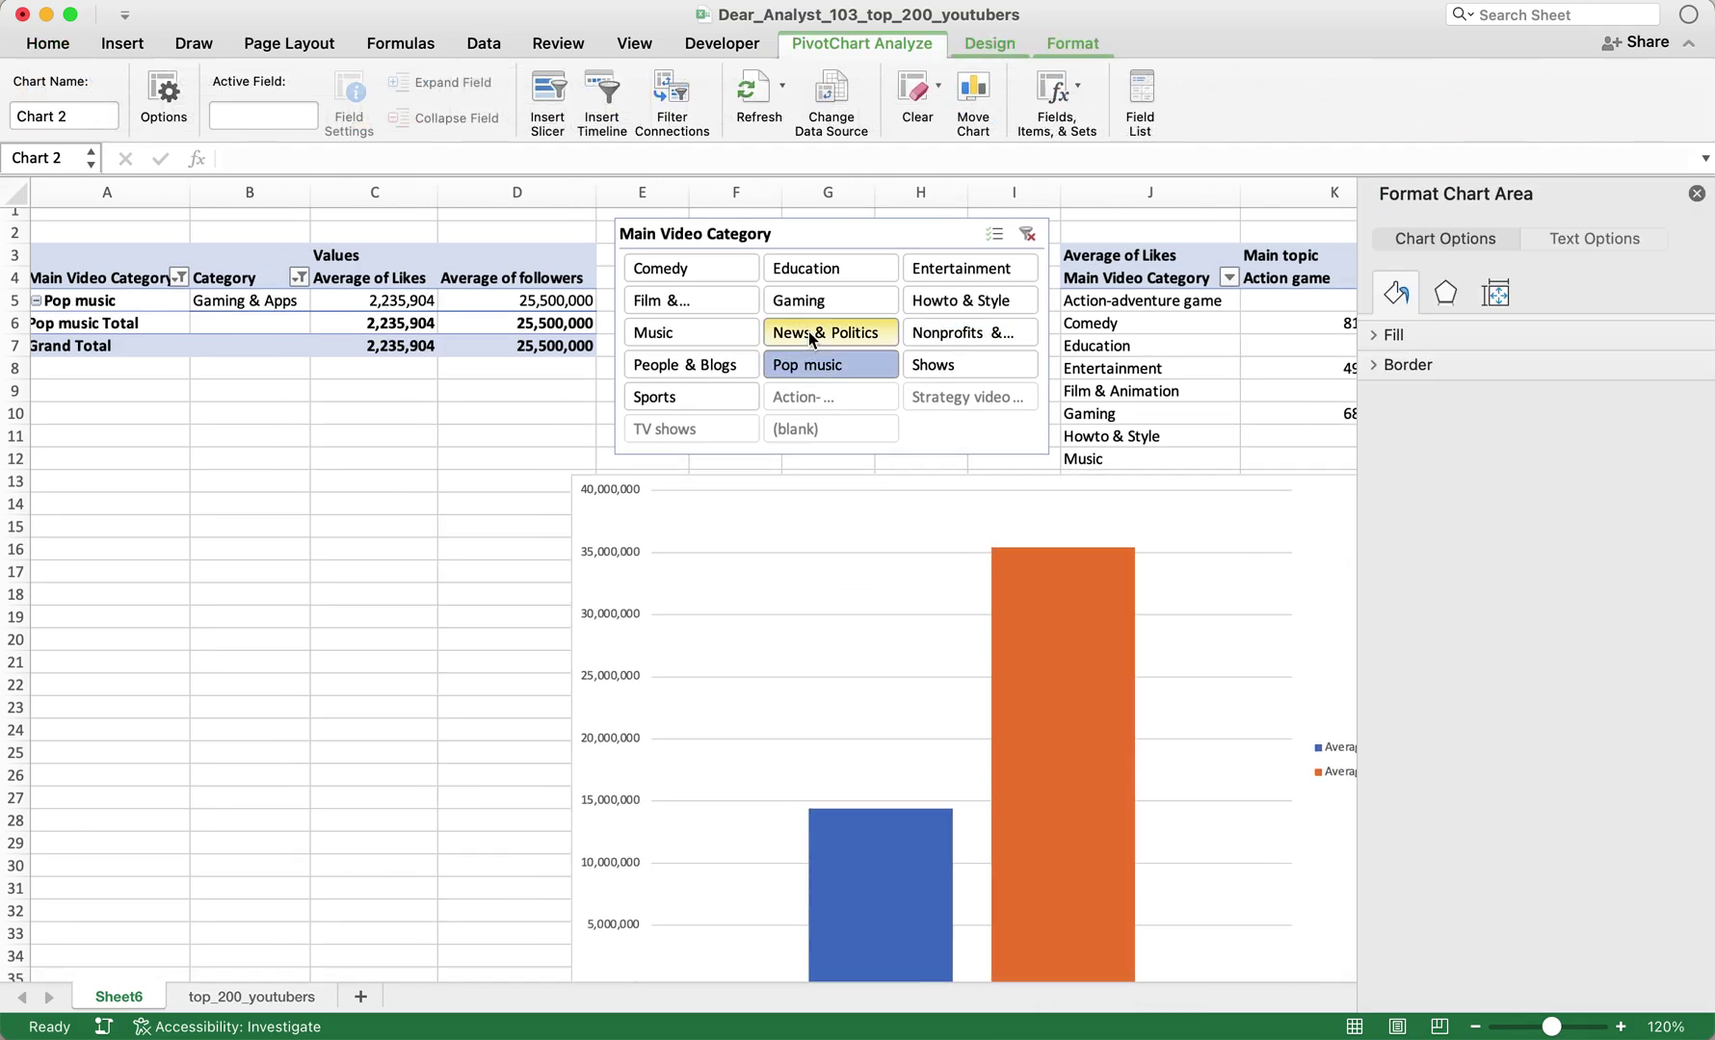
click(700, 331)
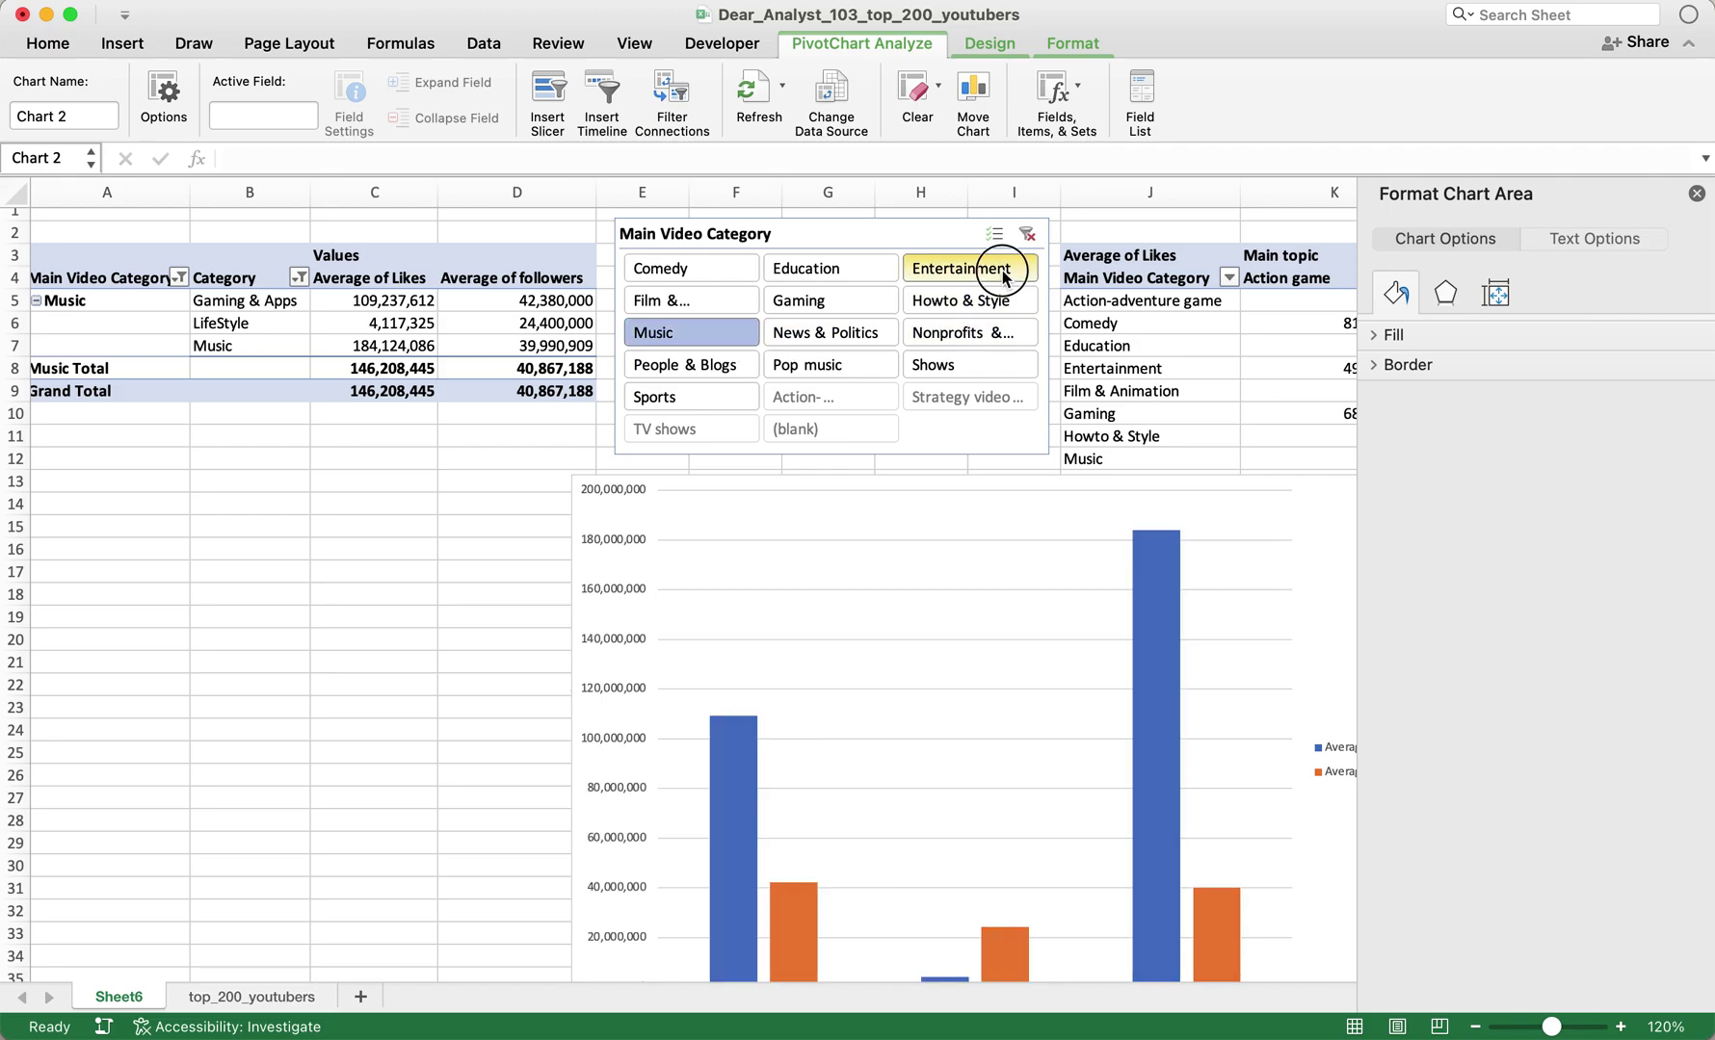
click(1002, 274)
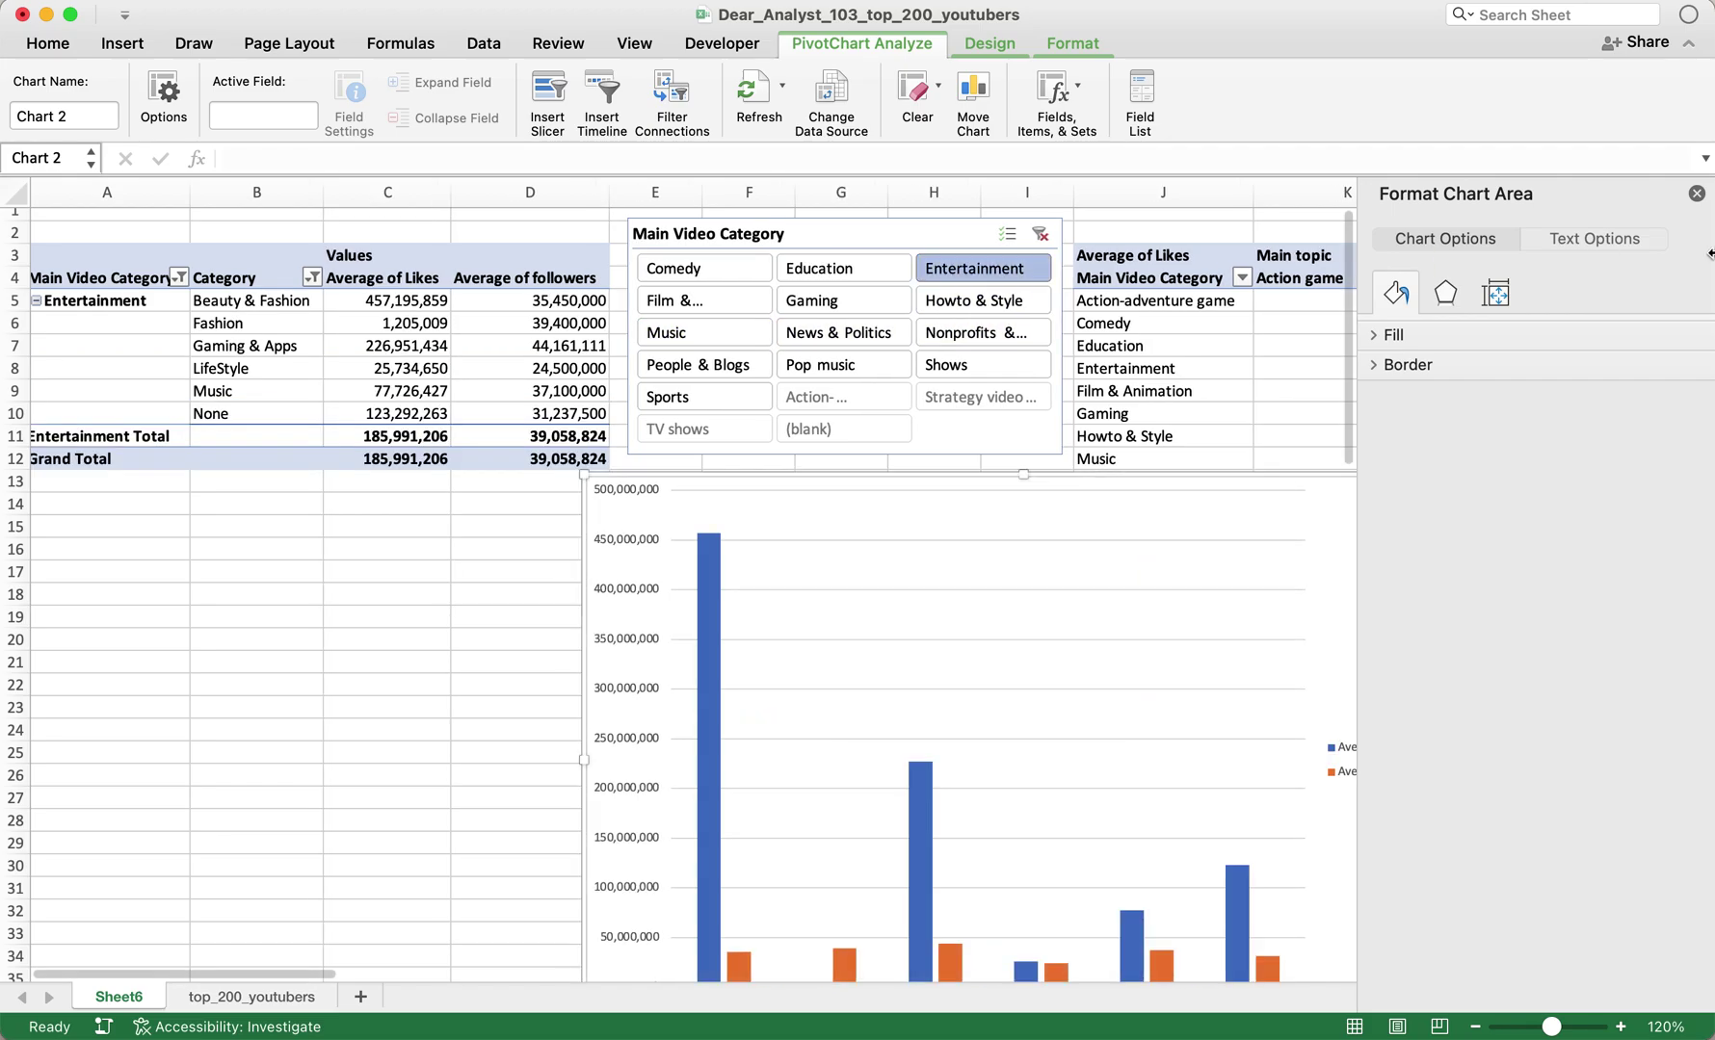
click(1696, 194)
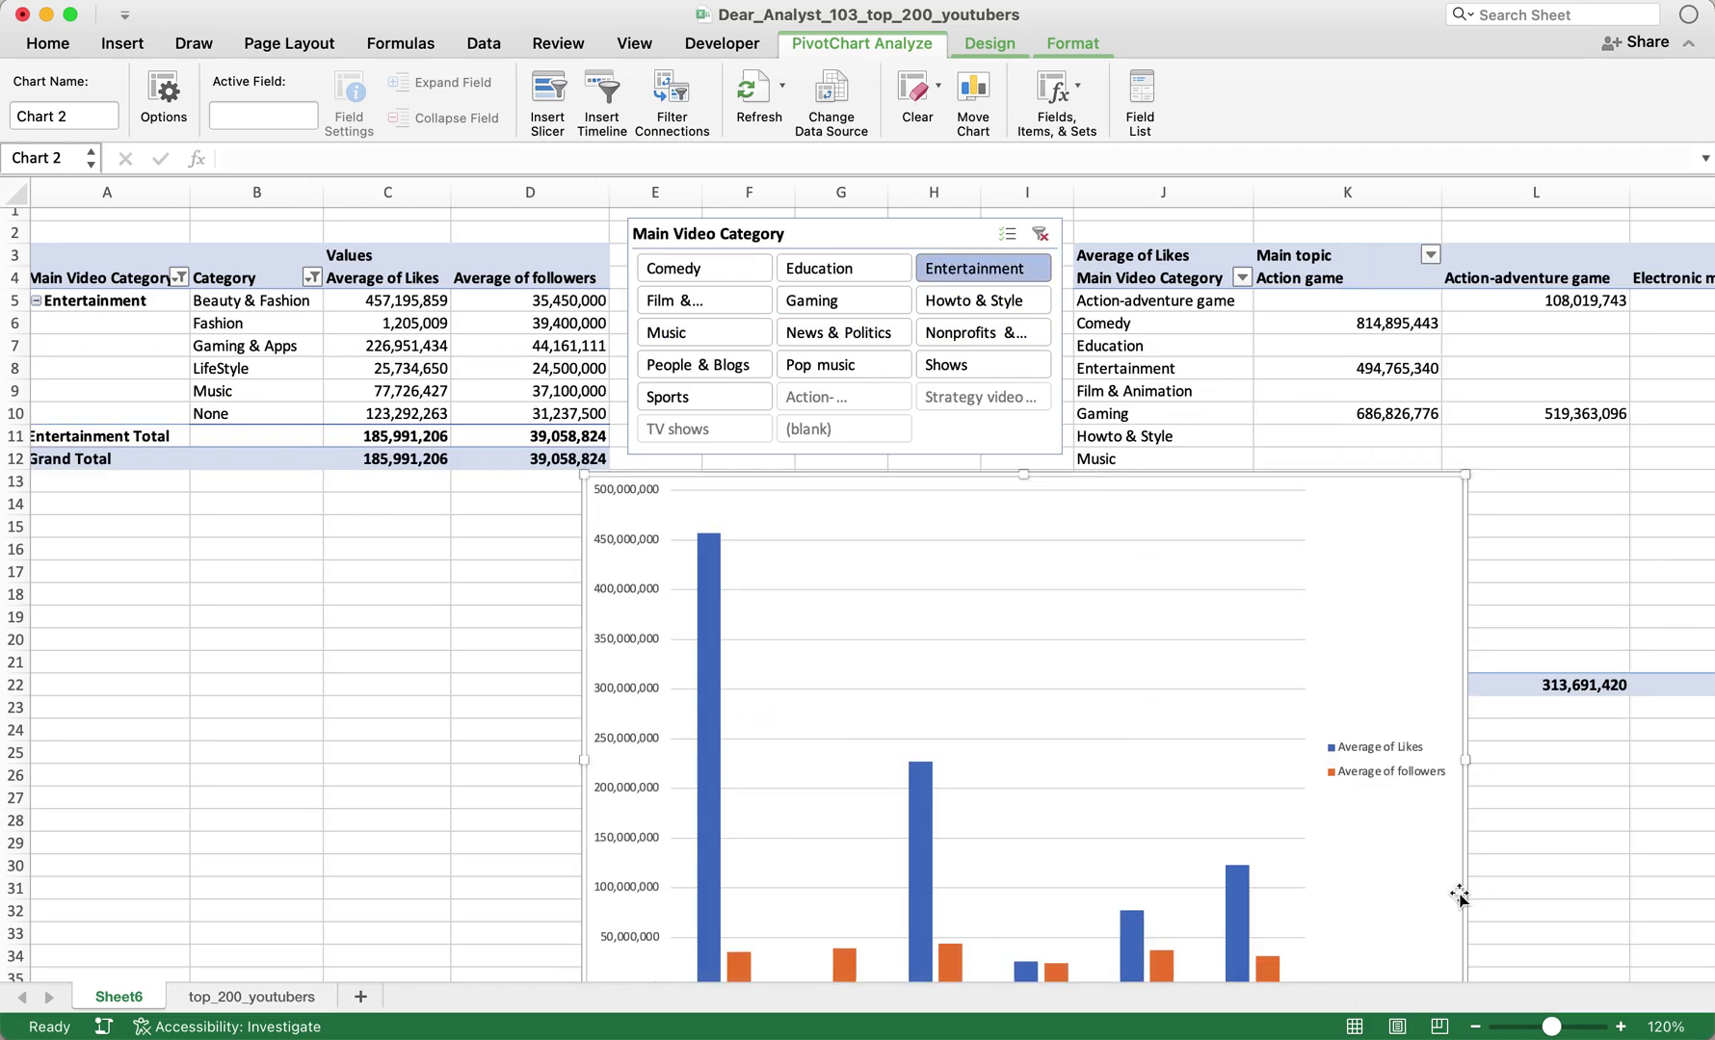
drag(1465, 474, 1476, 463)
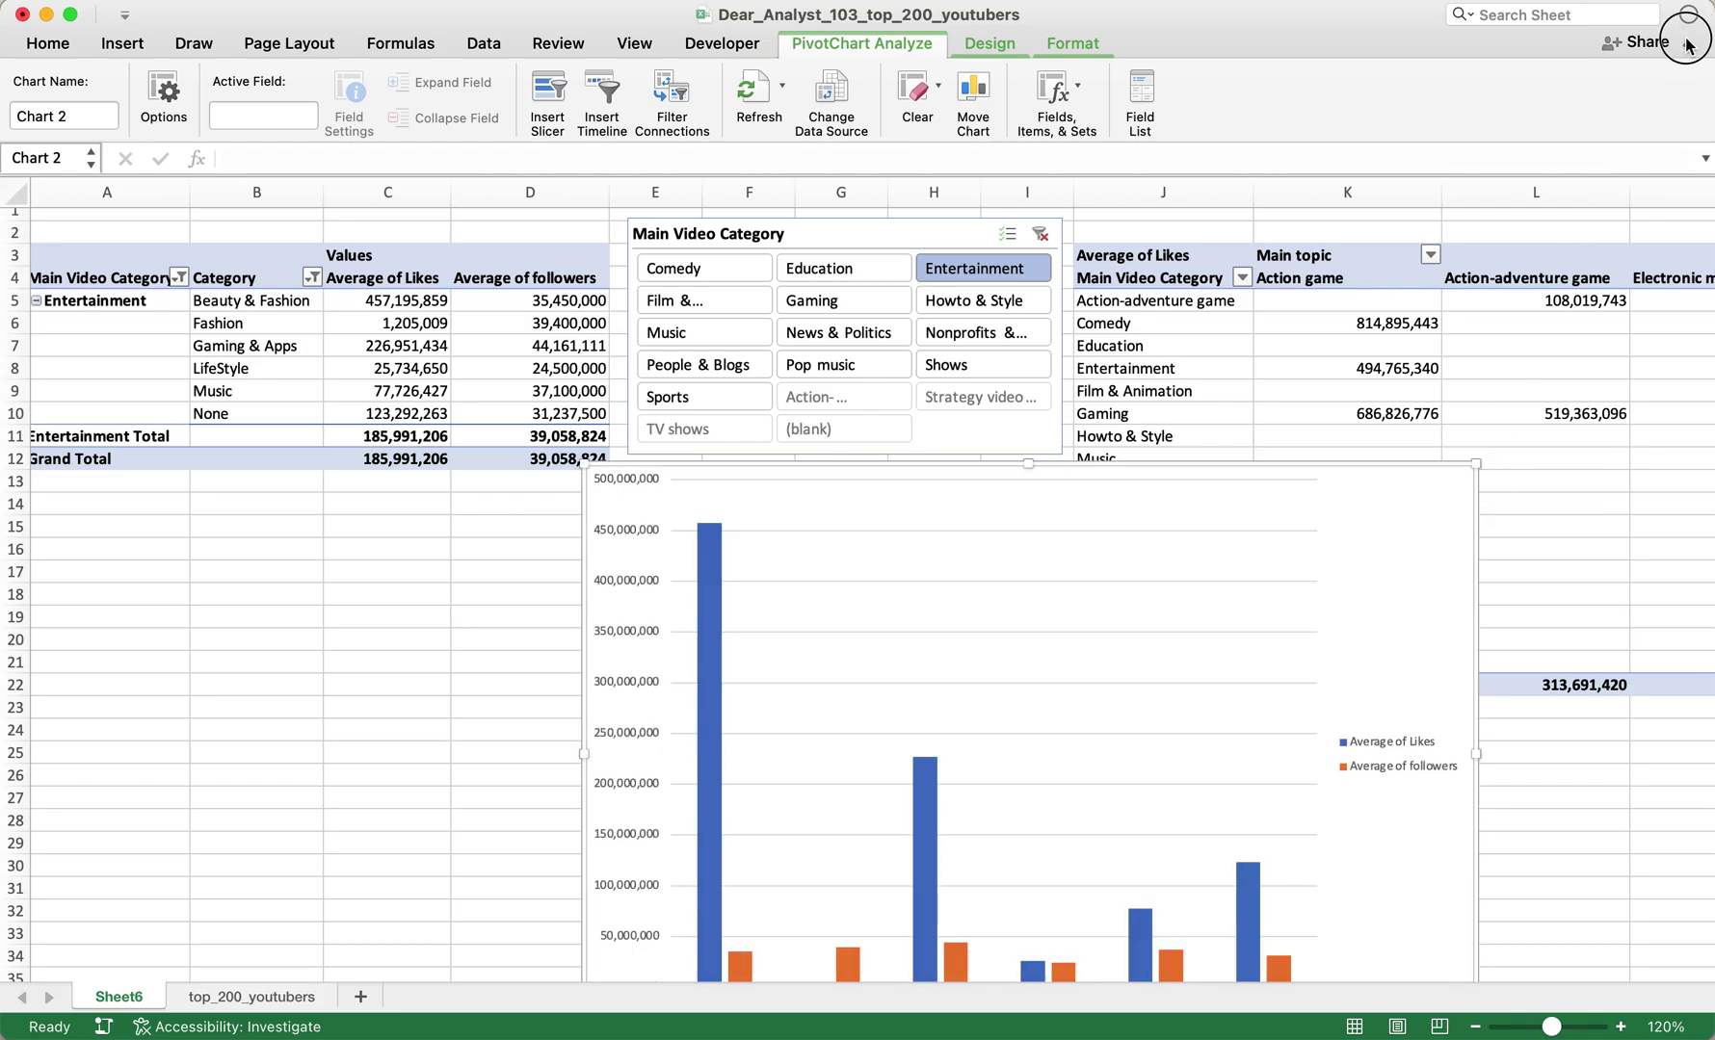
click(1688, 42)
- Click through Shows, People & Blogs and Gaming in the slicer, ending on Music
click(992, 311)
click(992, 283)
scroll(867, 278, right, 1)
click(747, 272)
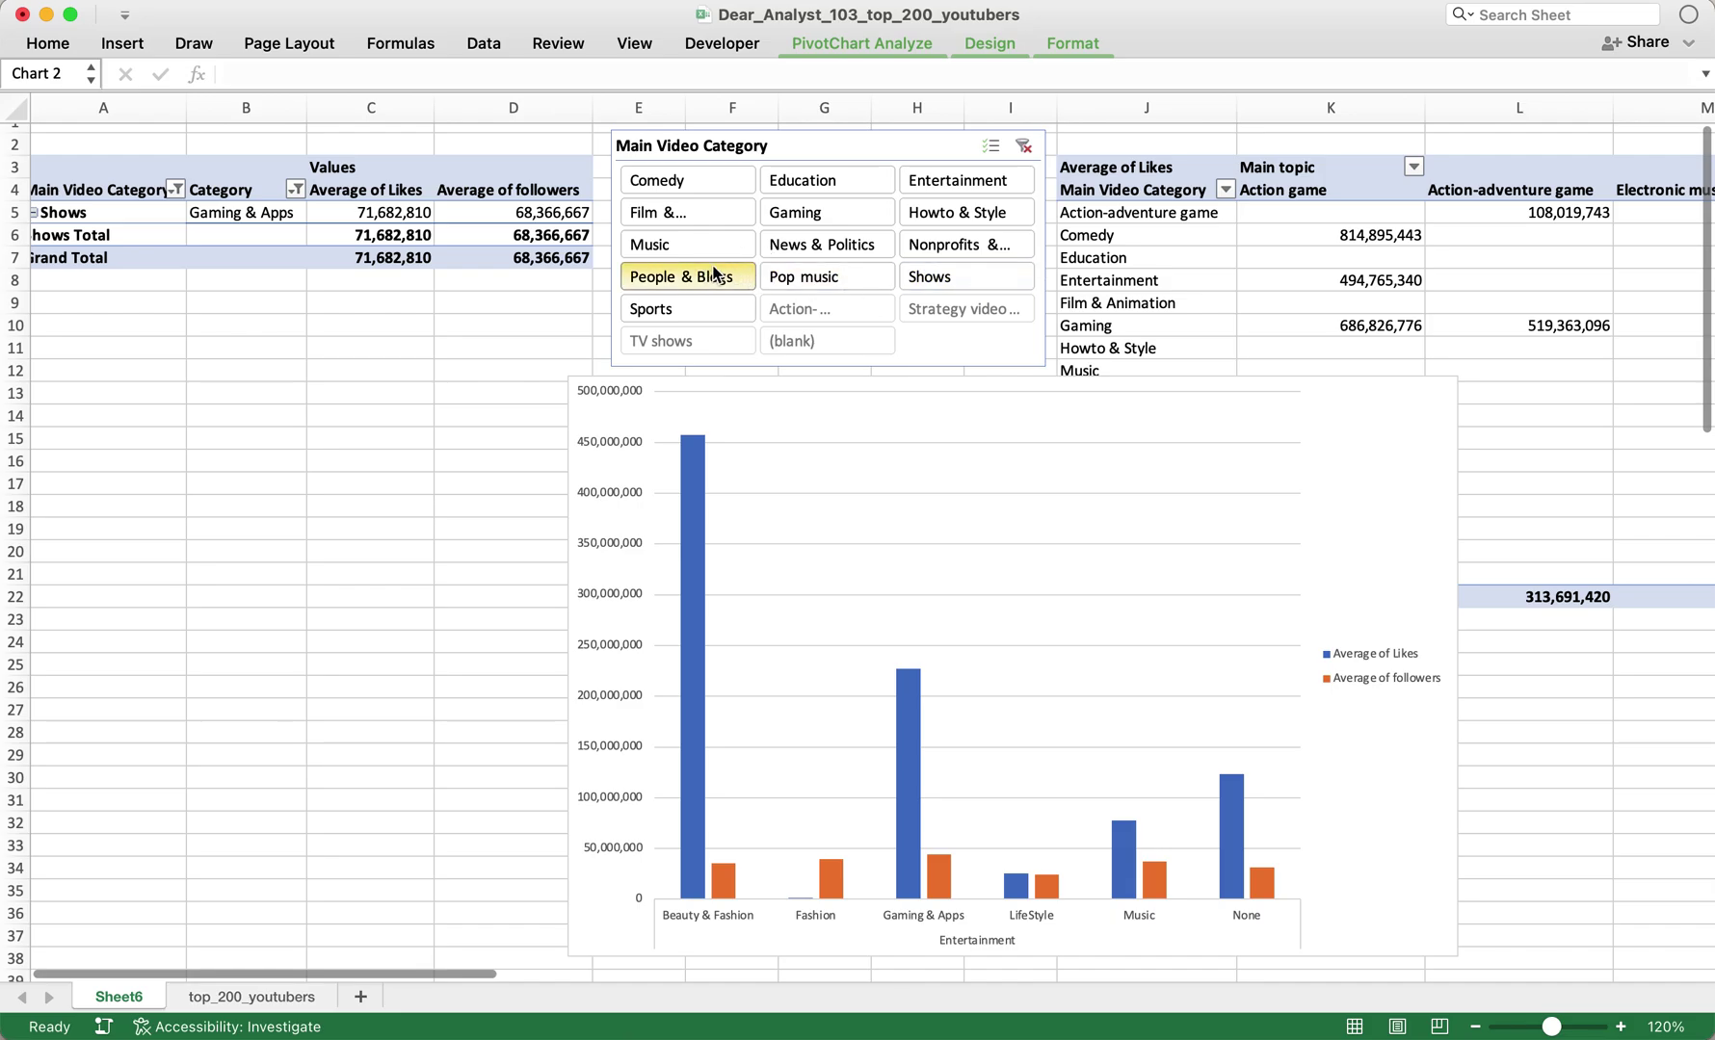
click(805, 214)
click(674, 248)
scroll(754, 239, right, 1)
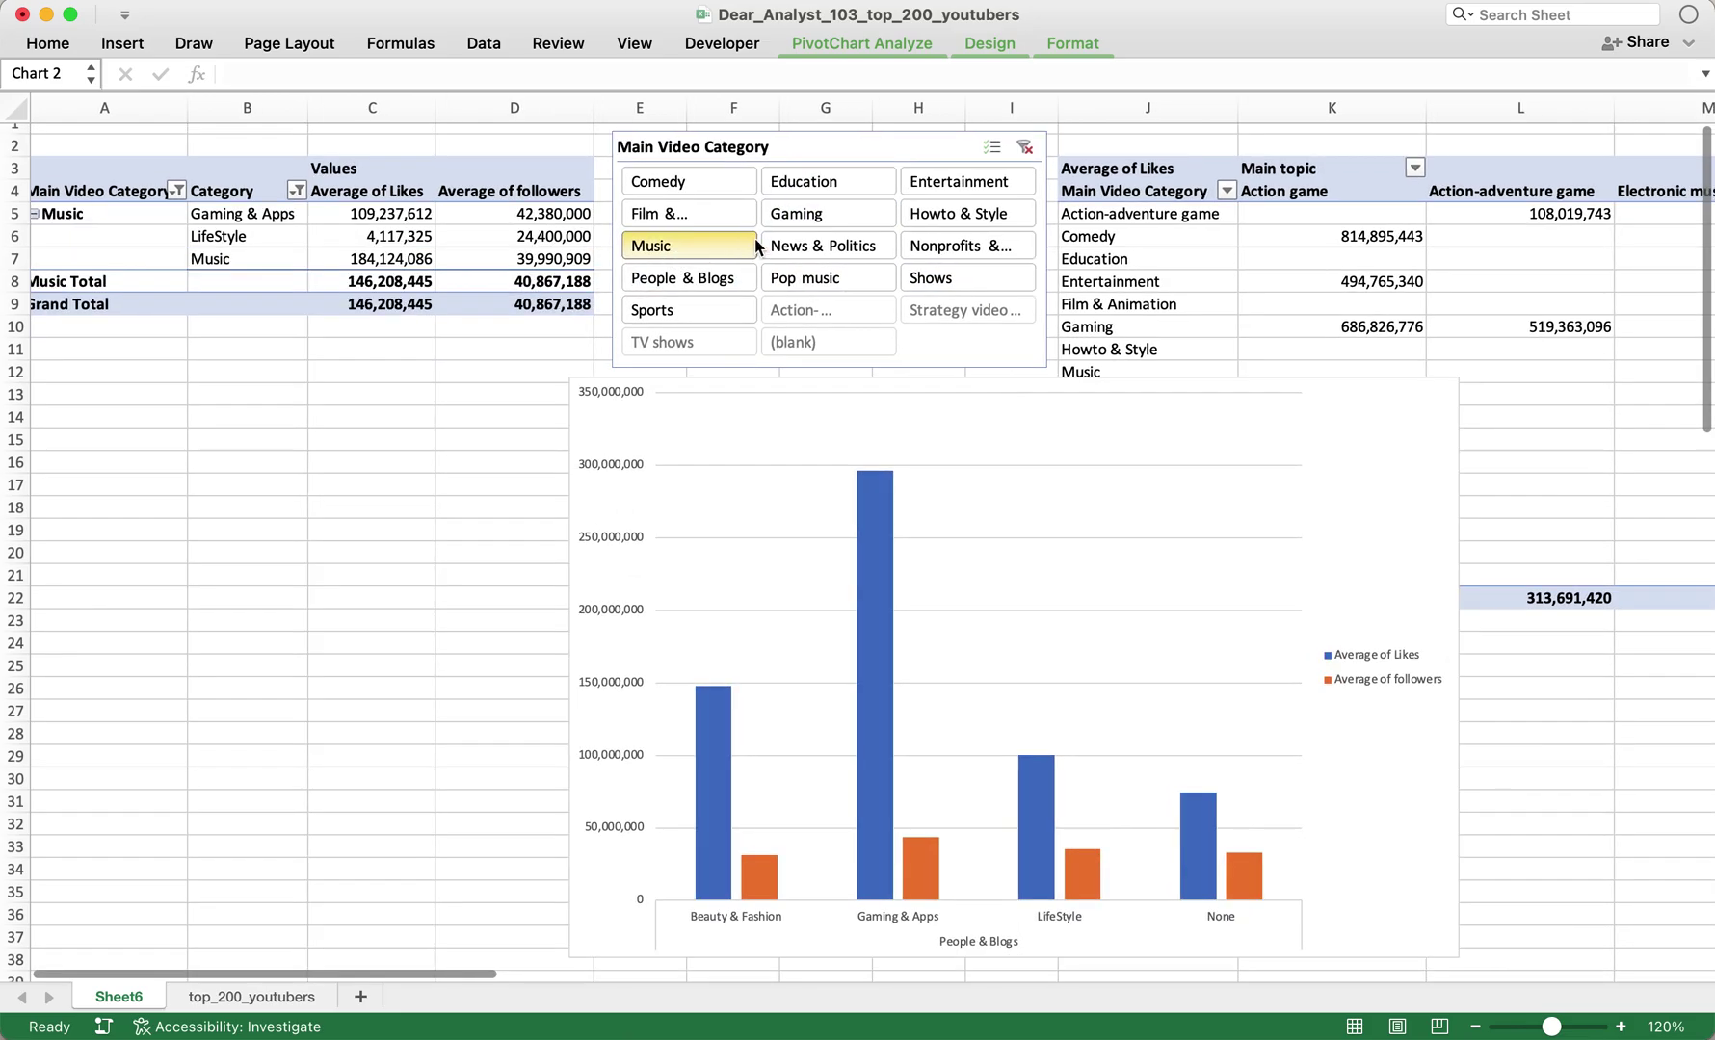
click(472, 280)
click(1230, 554)
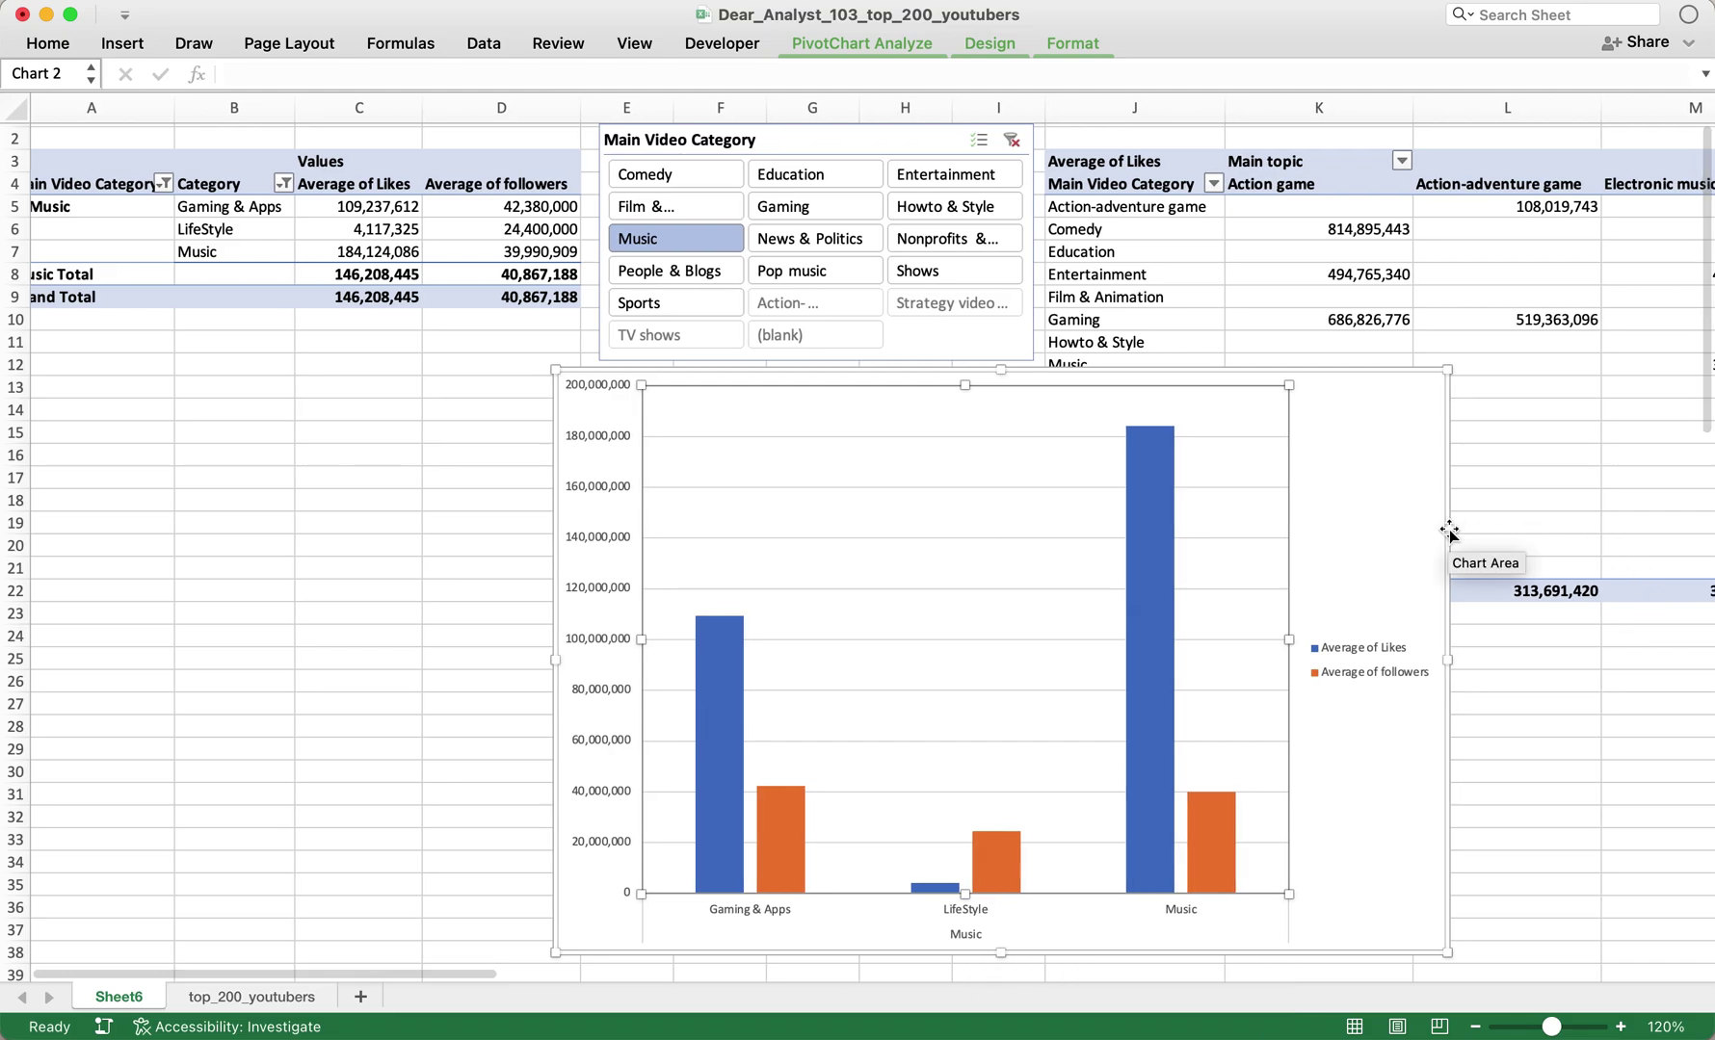
click(269, 587)
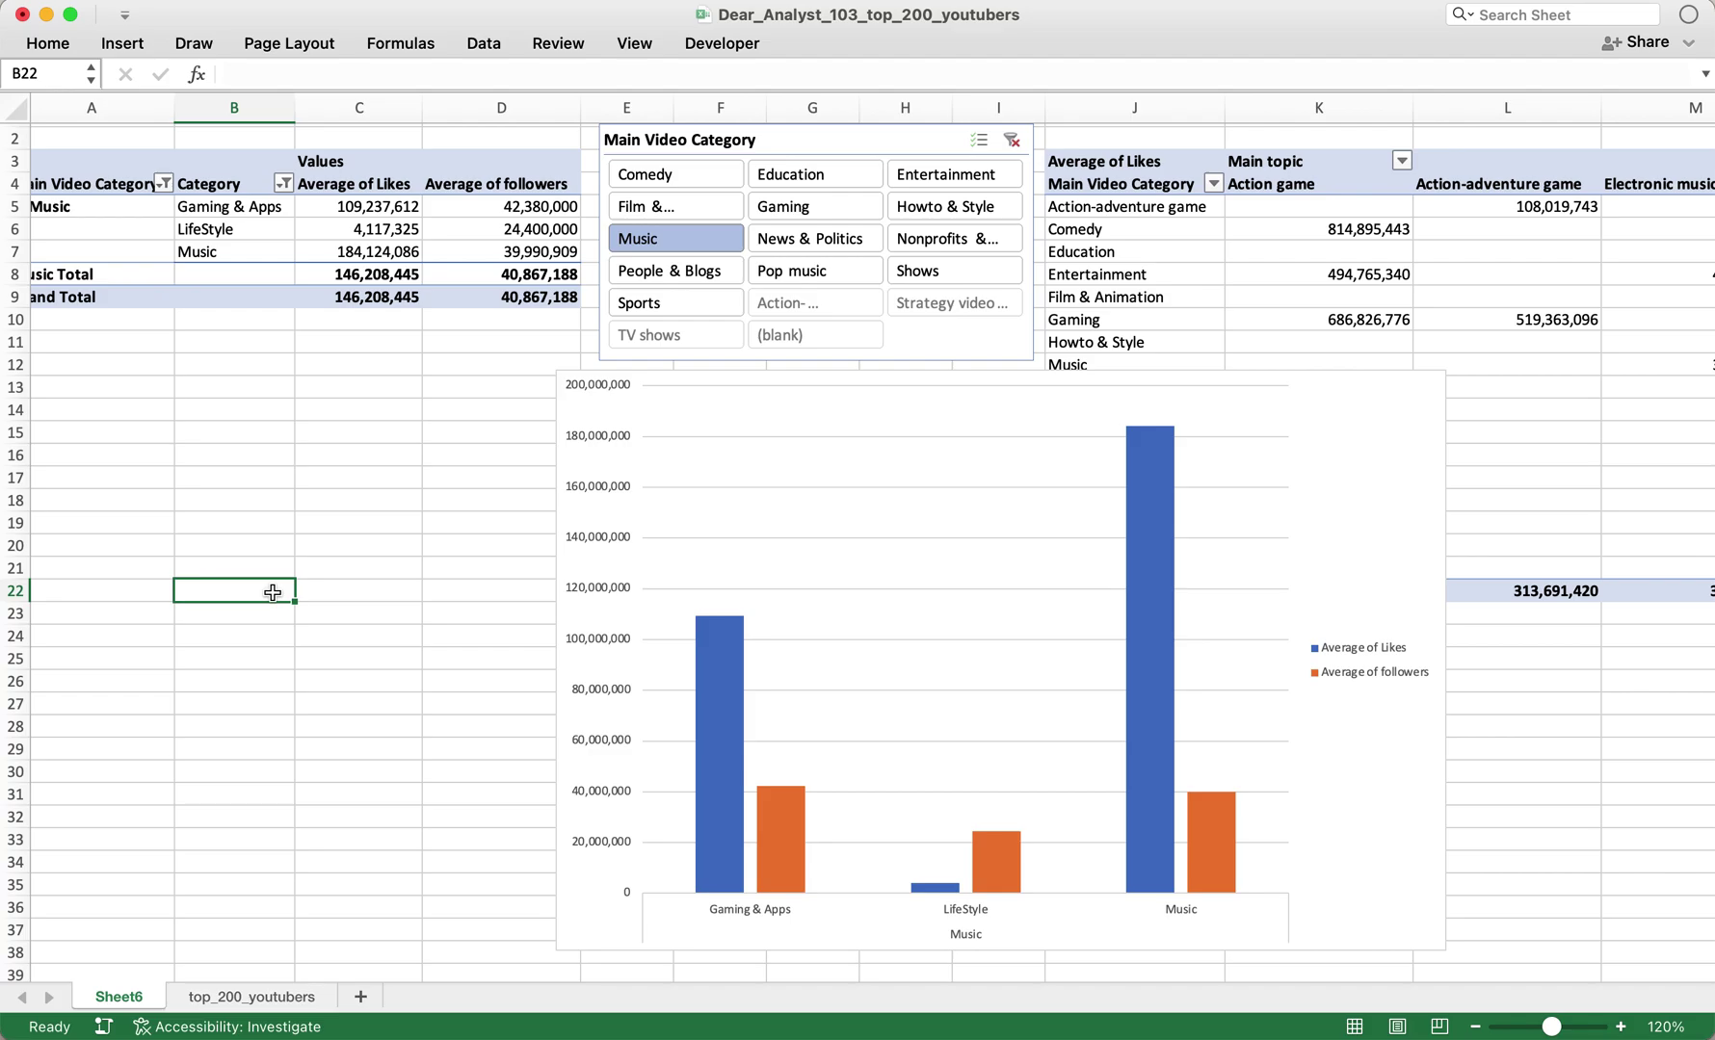
click(439, 550)
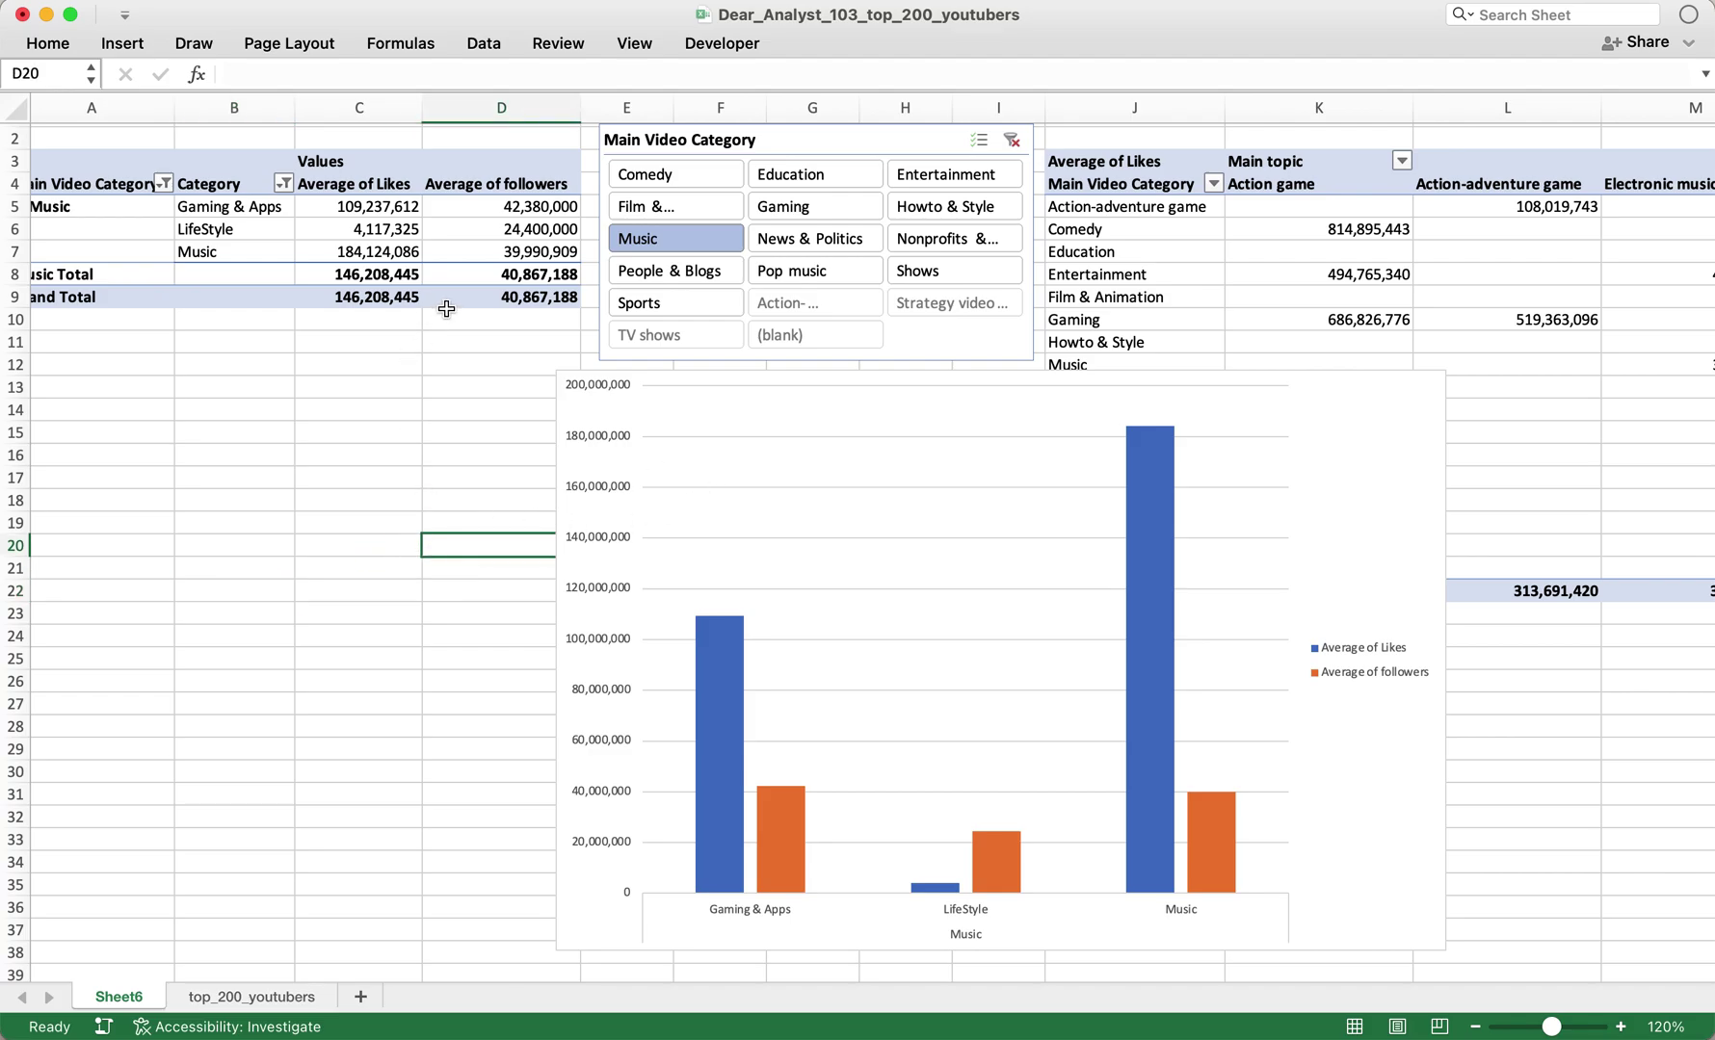
click(1522, 726)
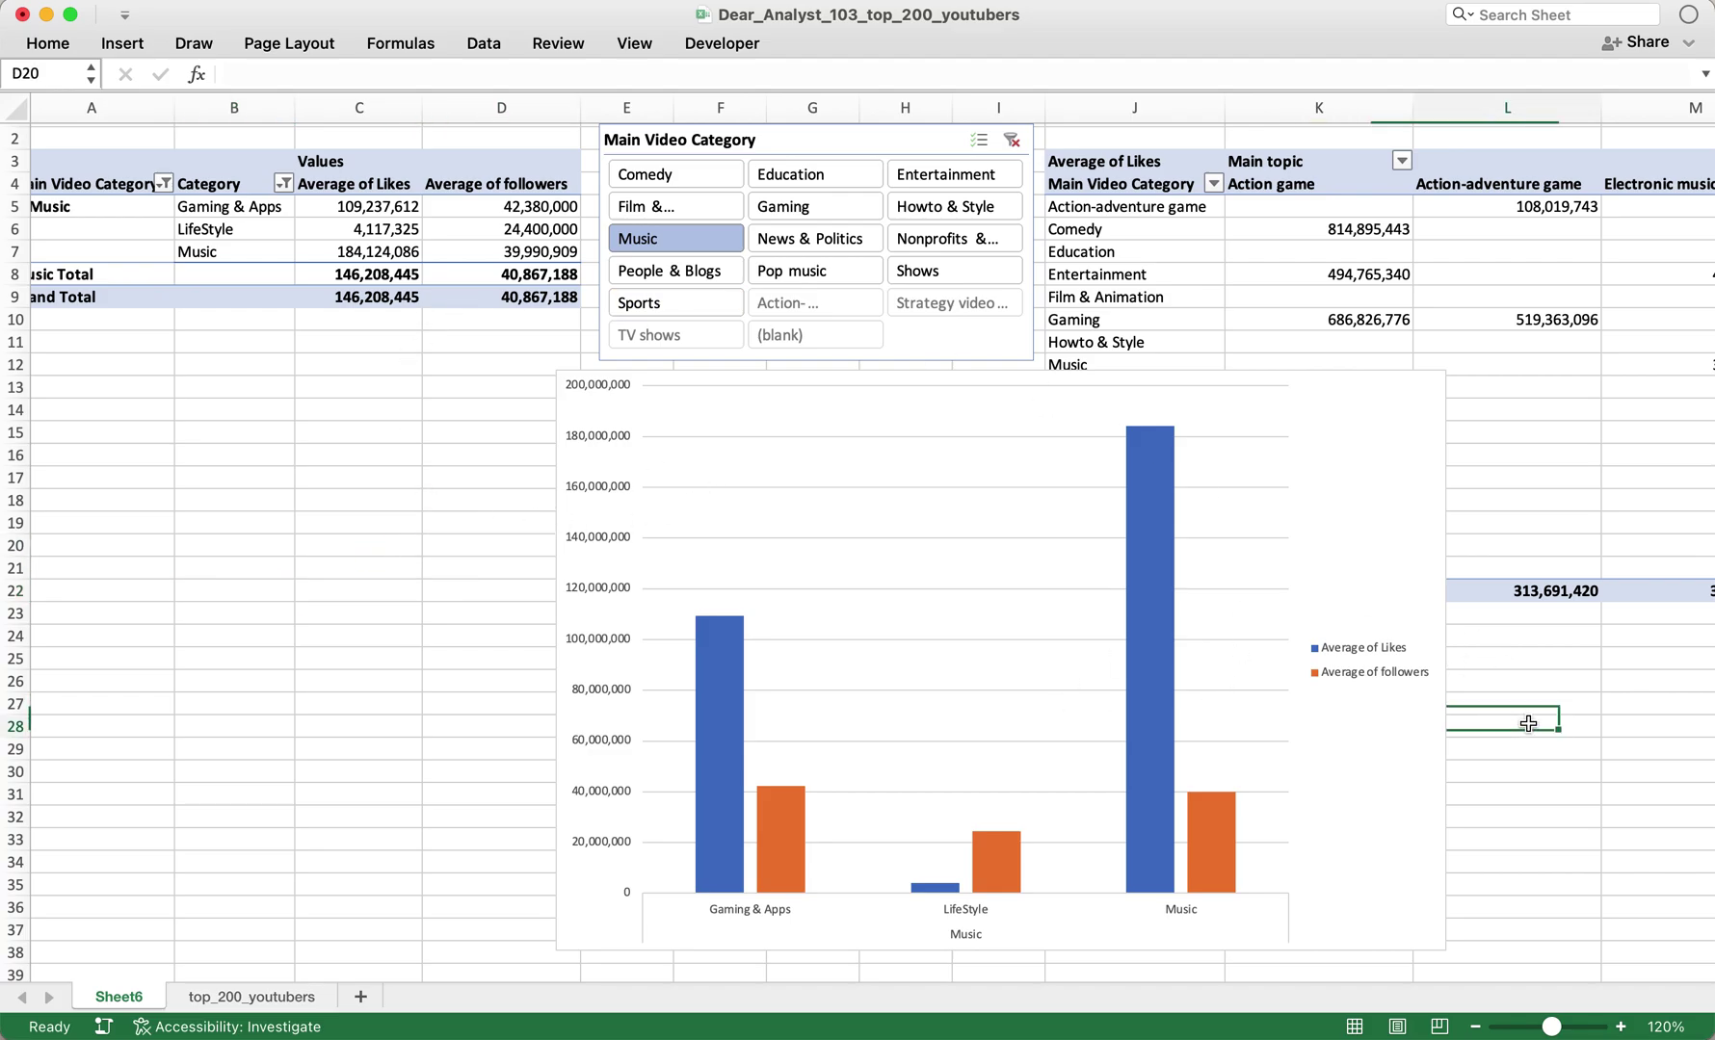